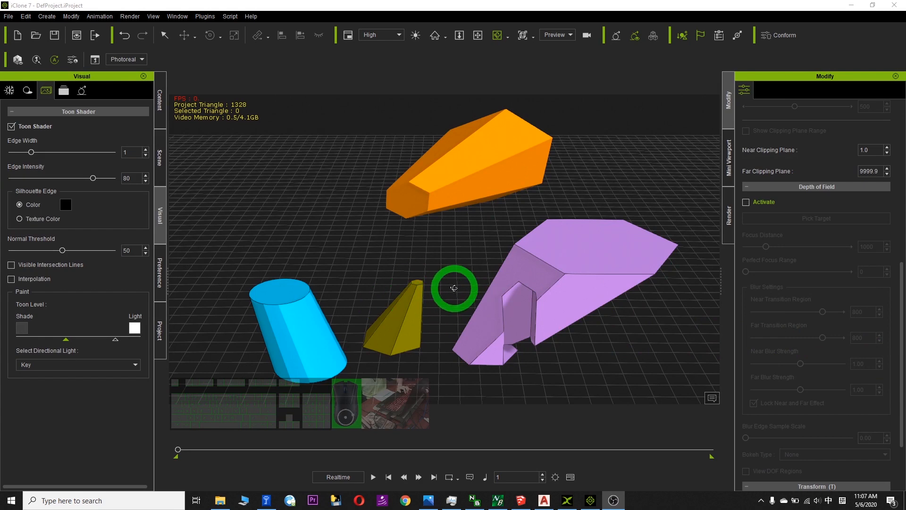
# Switch from iClone to SketchUp Pro 2018, checking AutoCAD's start page on the way.
pyautogui.moveTo(457, 280); pyautogui.dragTo(421, 294)
pyautogui.moveTo(483, 267)
pyautogui.mouseDown()
pyautogui.moveTo(526, 287)
pyautogui.moveTo(526, 303)
pyautogui.moveTo(524, 259)
pyautogui.moveTo(421, 212)
pyautogui.moveTo(488, 235)
pyautogui.moveTo(405, 289)
pyautogui.moveTo(367, 297)
pyautogui.moveTo(471, 340)
pyautogui.moveTo(437, 313)
pyautogui.moveTo(441, 330)
pyautogui.moveTo(441, 315)
pyautogui.mouseUp()
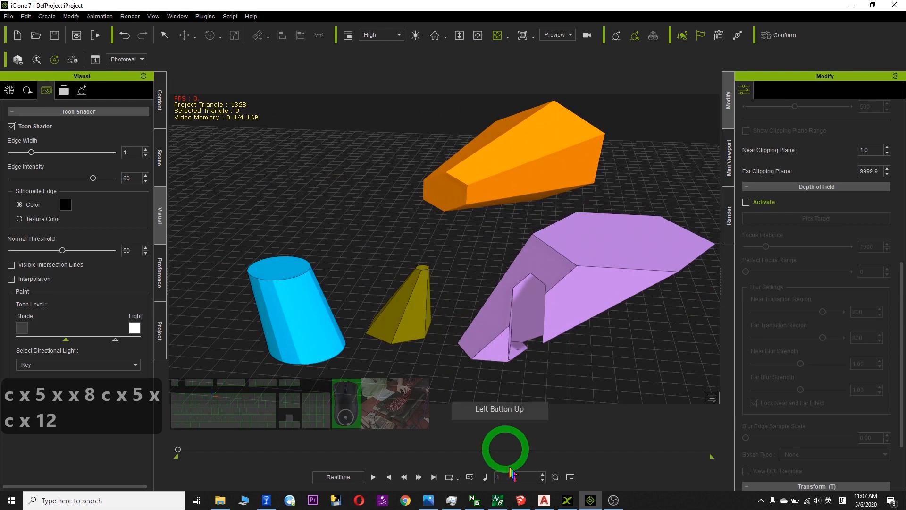
pyautogui.click(521, 502)
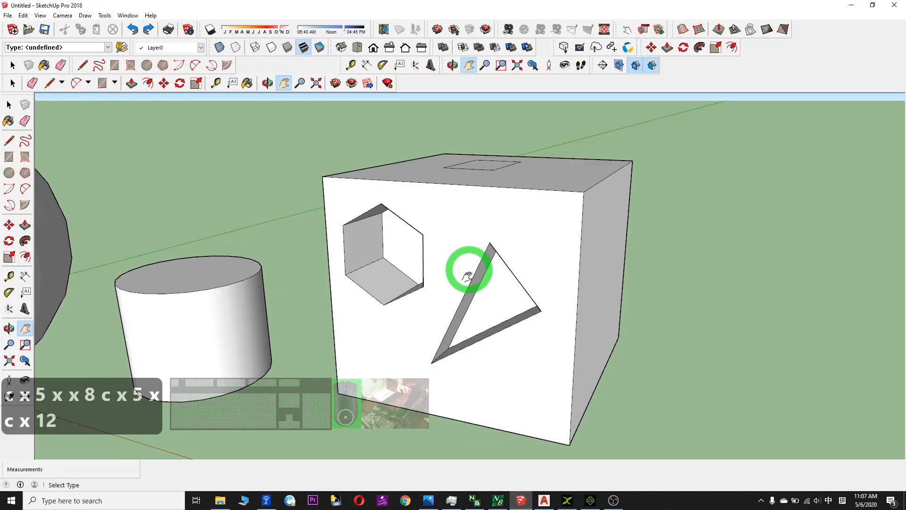
pyautogui.scroll(-1, 355, 282)
pyautogui.click(545, 502)
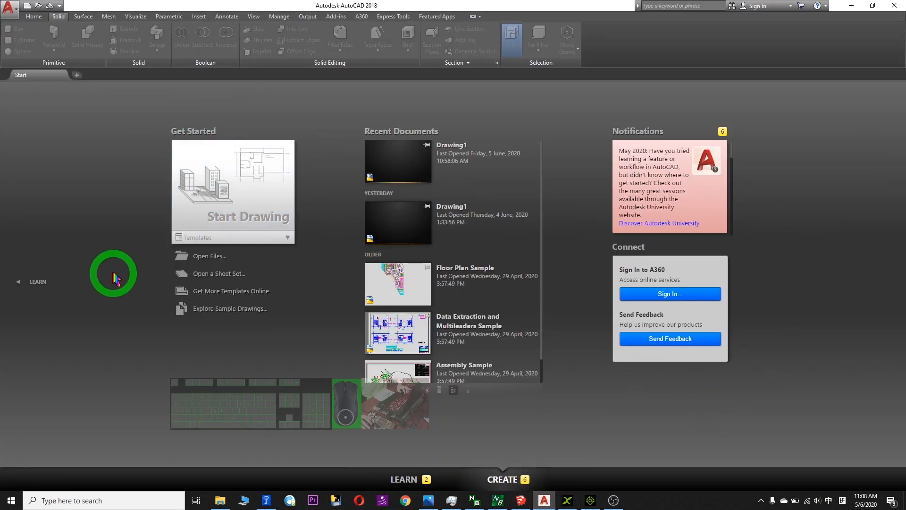
pyautogui.click(521, 502)
# Examine the spheres, the cylinder and the cube with the hexagonal and triangular recesses in the existing model.
pyautogui.click(304, 196)
pyautogui.click(481, 263)
pyautogui.click(177, 194)
pyautogui.scroll(-5, 314, 222)
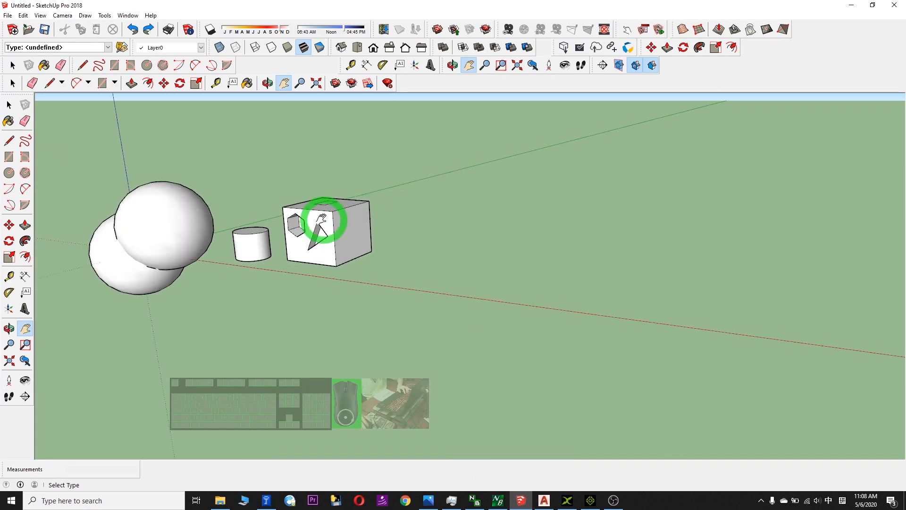
pyautogui.scroll(4, 323, 226)
pyautogui.scroll(-2, 253, 247)
pyautogui.moveTo(253, 246); pyautogui.dragTo(333, 271)
pyautogui.hotkey('alt', 'shift')
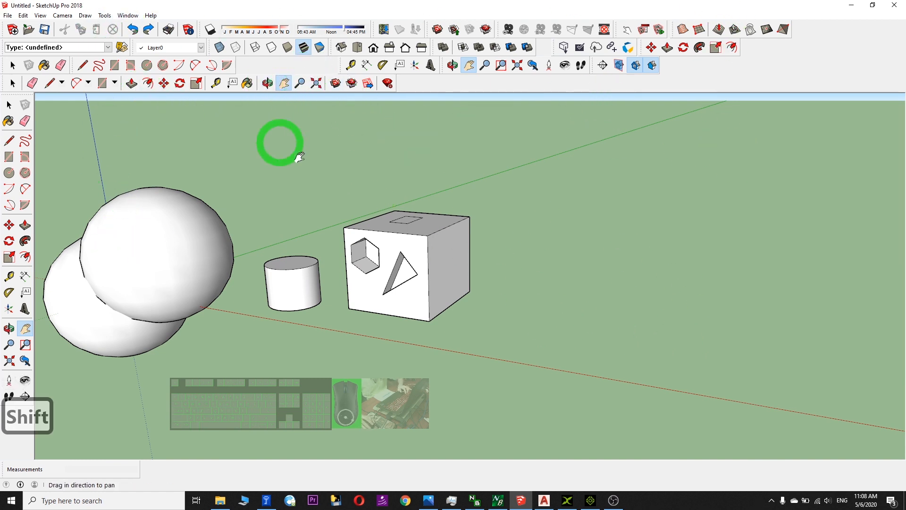
pyautogui.scroll(-1, 293, 179)
pyautogui.scroll(2, 285, 196)
# Start a new blank model.
pyautogui.click(11, 19)
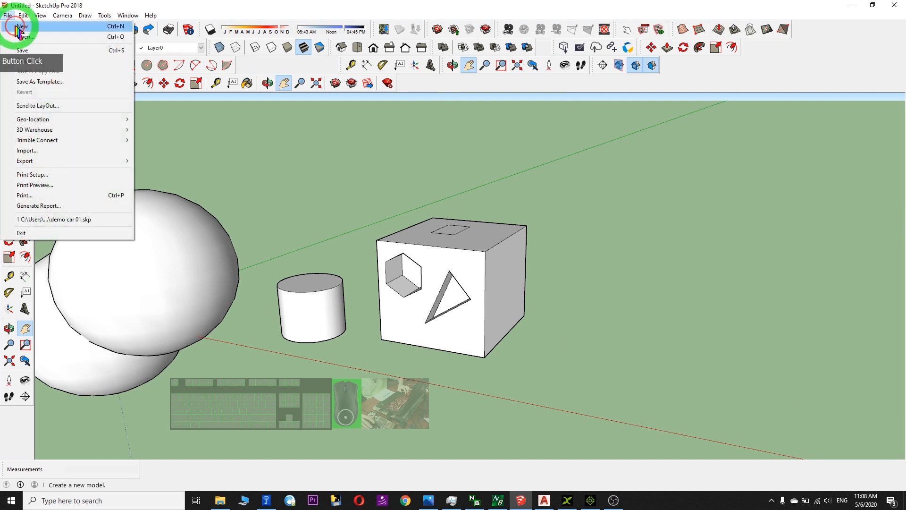
pyautogui.click(19, 30)
pyautogui.click(449, 272)
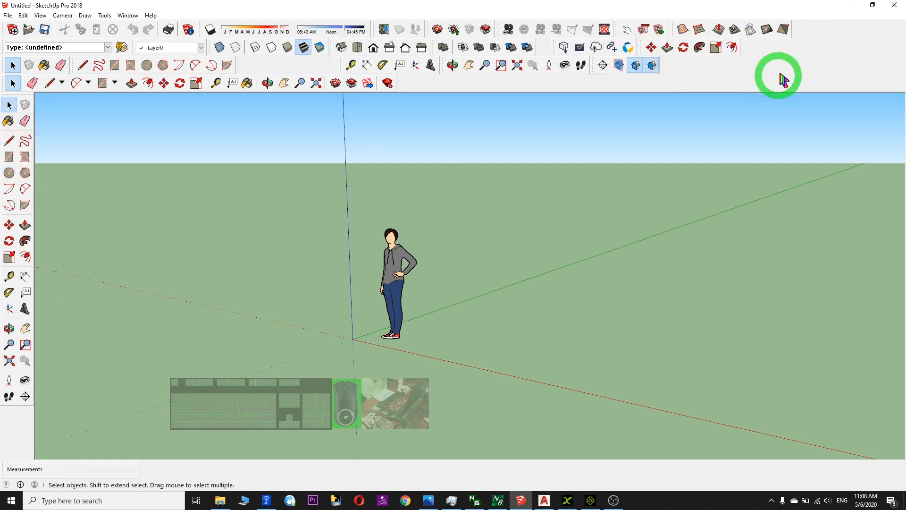
# Hide the Advanced Camera Tools and Camera toolbars.
pyautogui.rightClick(779, 53)
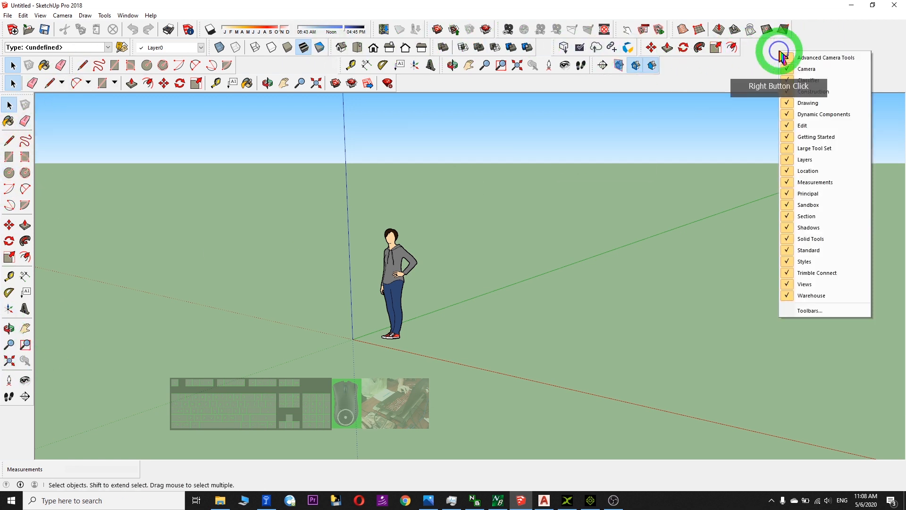
pyautogui.click(818, 57)
pyautogui.rightClick(815, 46)
pyautogui.click(724, 44)
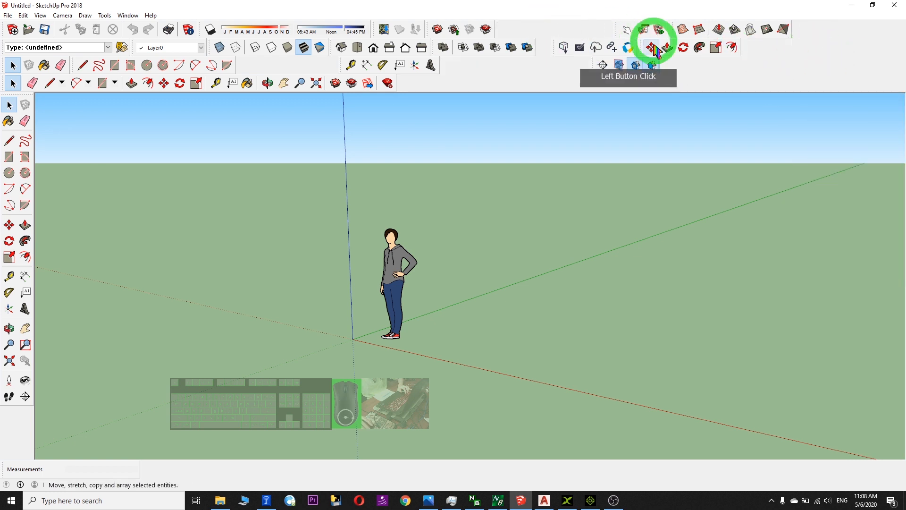
# Show the Advanced Camera Tools and Camera toolbars again and review the list of enabled toolbars.
pyautogui.rightClick(809, 39)
pyautogui.click(819, 45)
pyautogui.rightClick(820, 42)
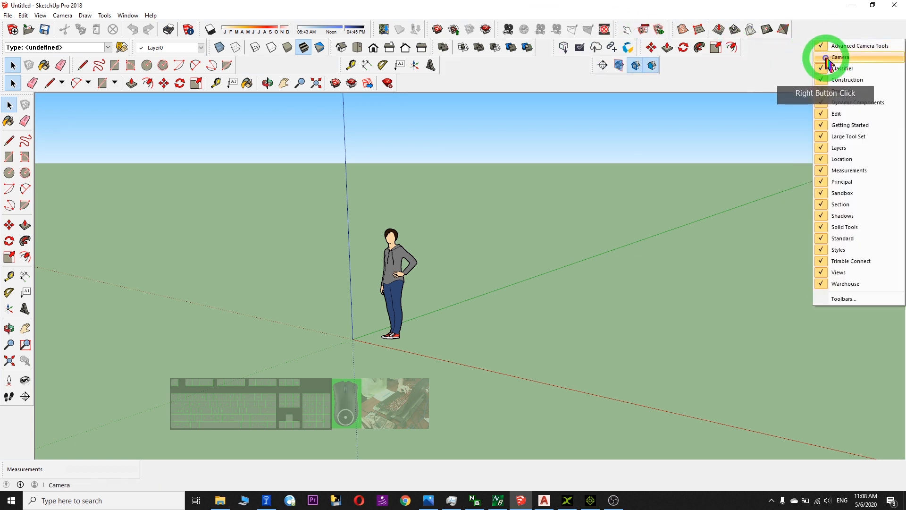
pyautogui.click(827, 59)
pyautogui.rightClick(810, 38)
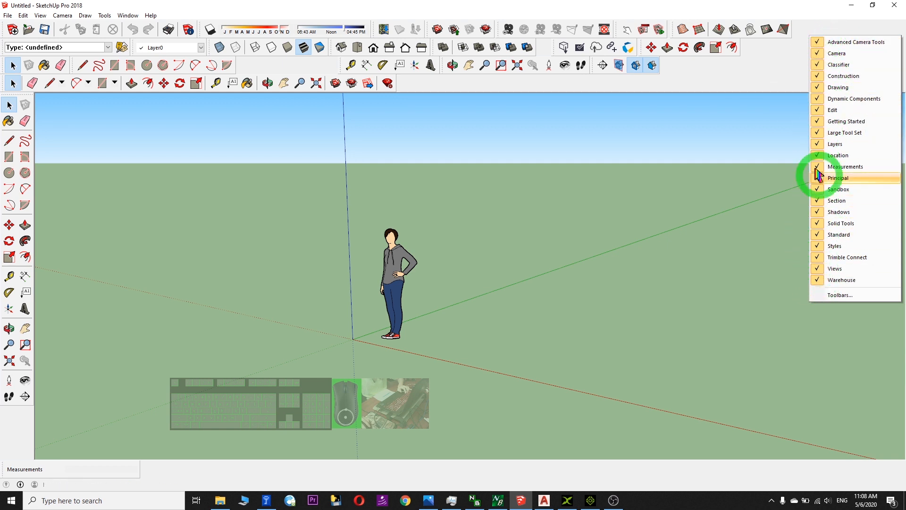
pyautogui.click(700, 64)
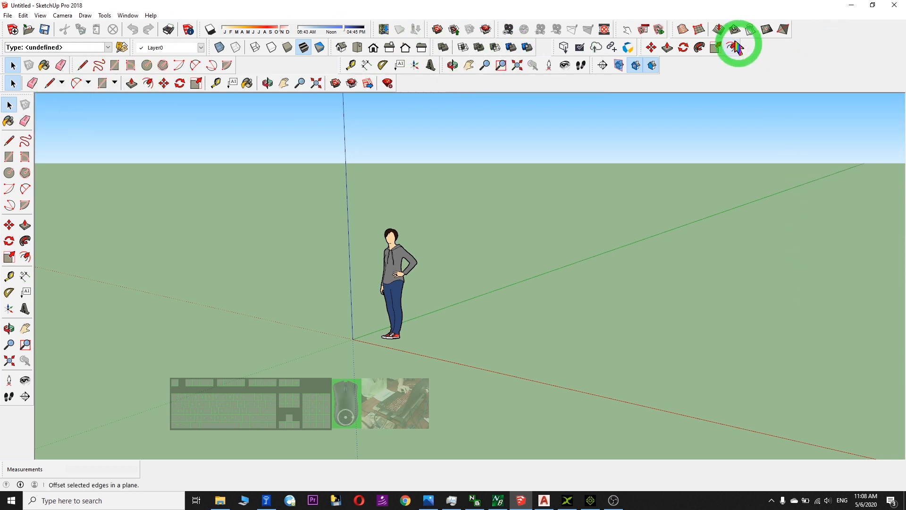
# Orbit and pan to view the human figure and the axes from different angles.
pyautogui.moveTo(496, 271); pyautogui.dragTo(791, 309, button='middle')
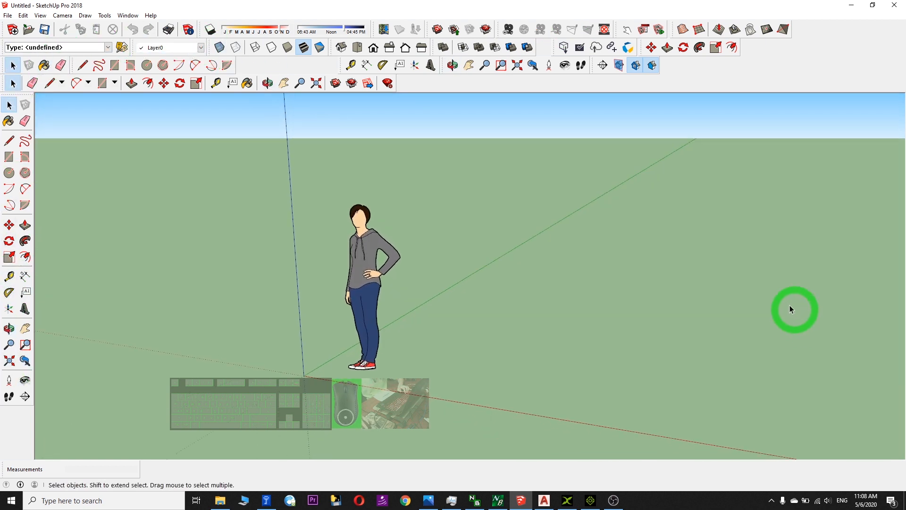
pyautogui.click(268, 83)
pyautogui.moveTo(486, 287); pyautogui.dragTo(254, 99)
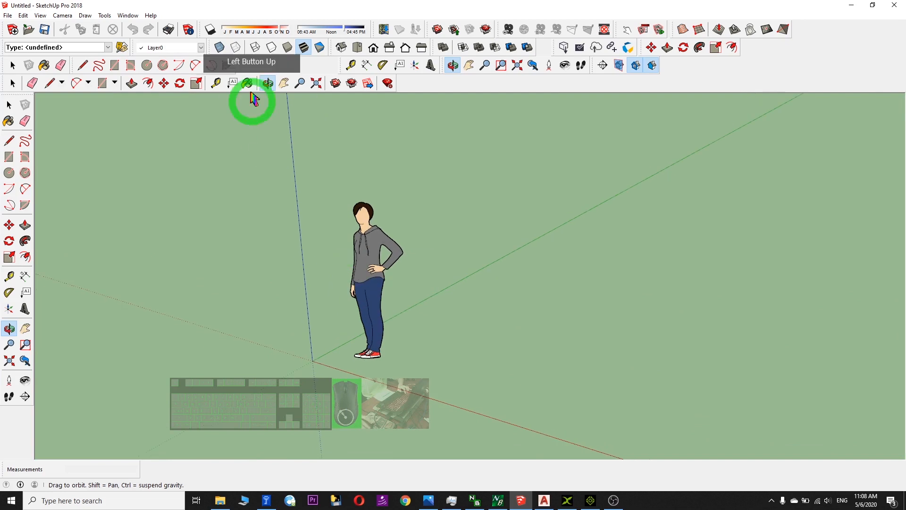
pyautogui.click(284, 83)
pyautogui.moveTo(696, 223); pyautogui.dragTo(562, 197)
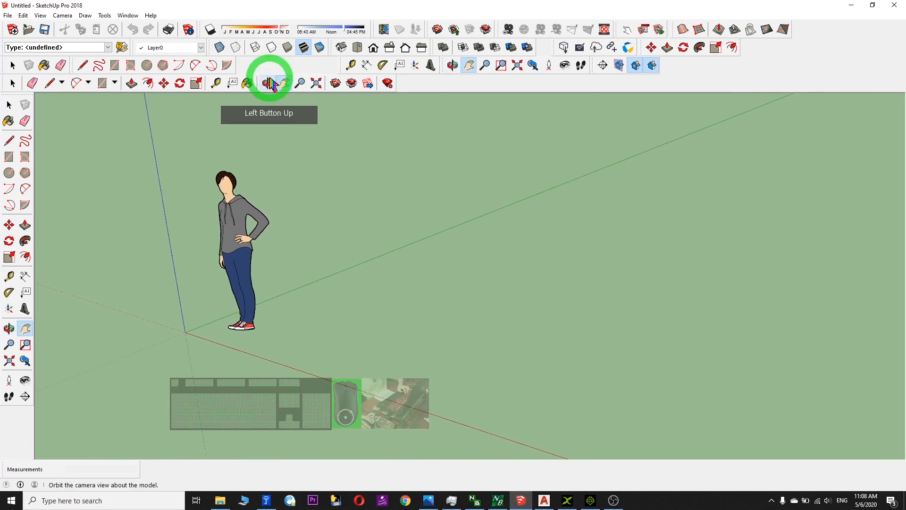
pyautogui.moveTo(462, 245); pyautogui.dragTo(548, 269)
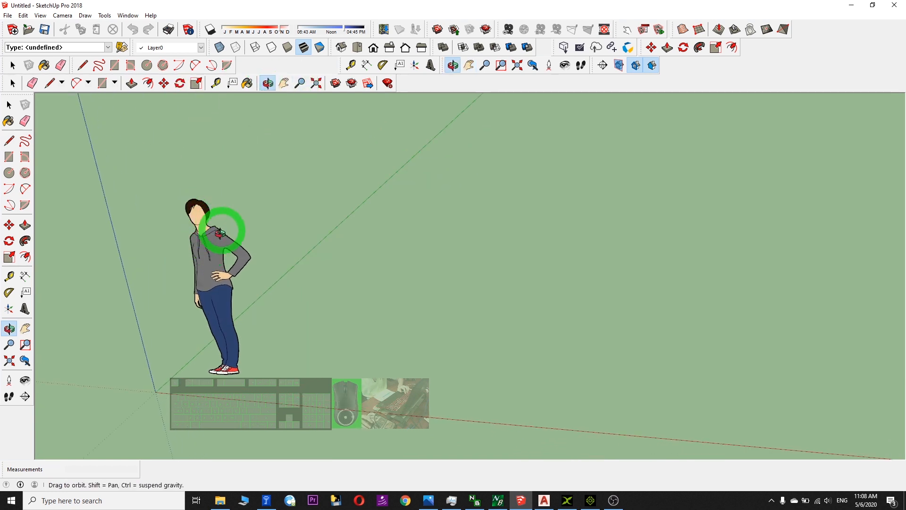
# Select the standing human figure near the origin.
pyautogui.click(14, 68)
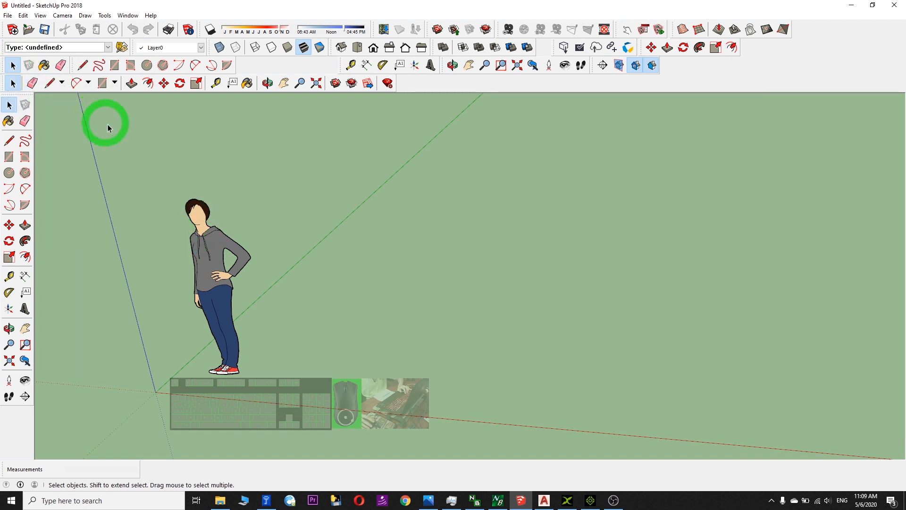
pyautogui.click(196, 217)
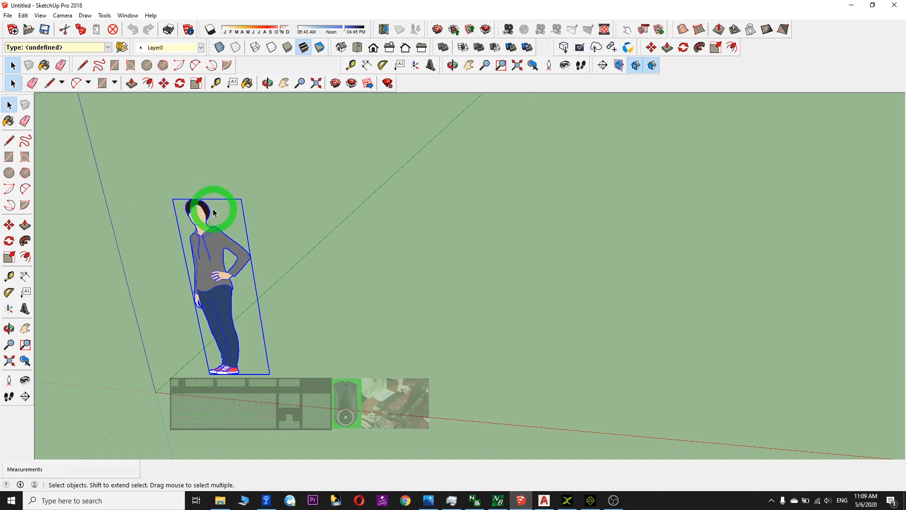
pyautogui.click(337, 274)
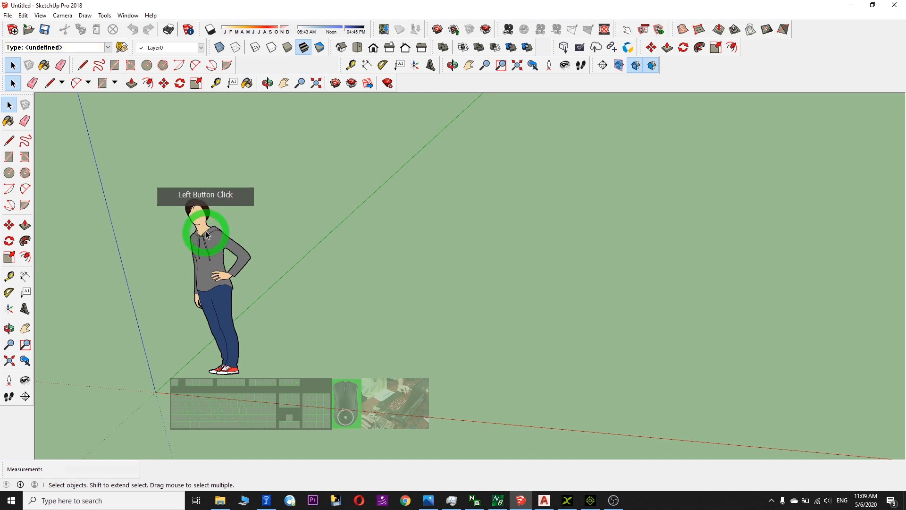
pyautogui.click(201, 208)
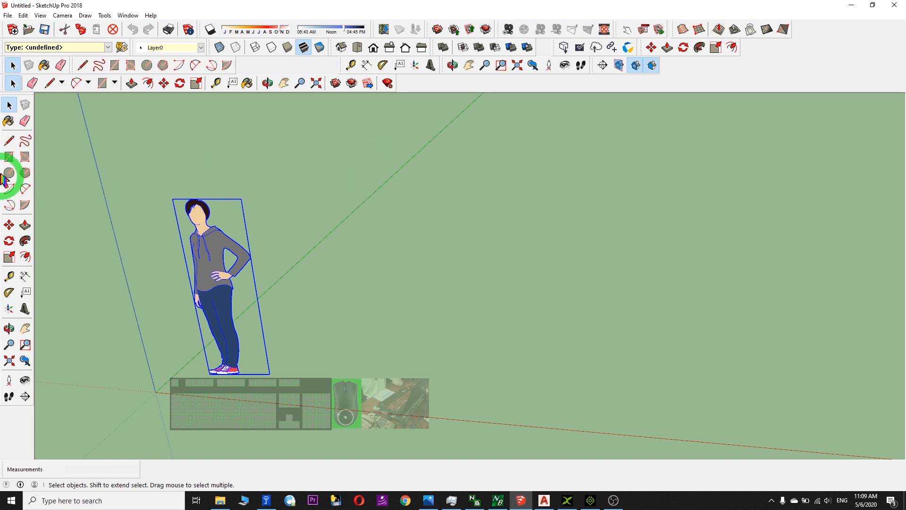
# Draw two closed freehand shapes on the ground beside the figure, with an open freehand curve between them.
pyautogui.click(9, 142)
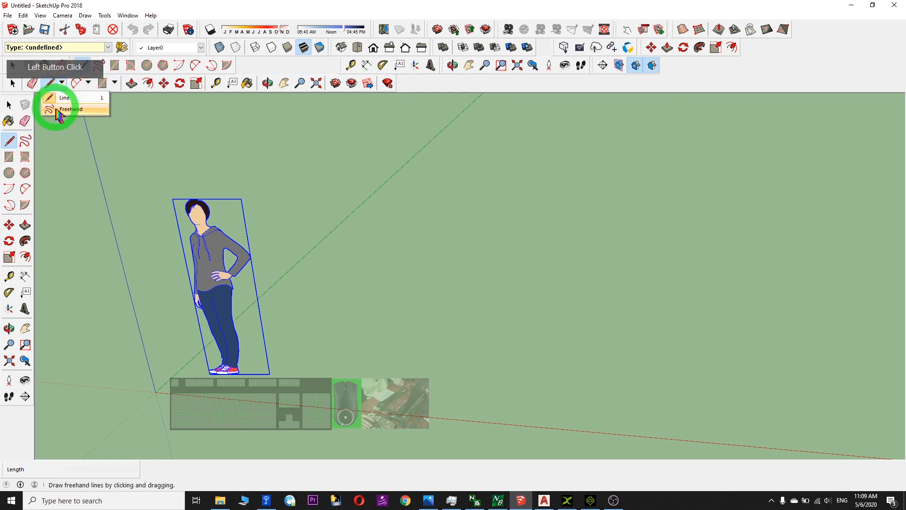
pyautogui.click(70, 110)
pyautogui.moveTo(336, 323)
pyautogui.mouseDown()
pyautogui.moveTo(327, 261)
pyautogui.moveTo(433, 325)
pyautogui.moveTo(337, 323)
pyautogui.mouseUp()
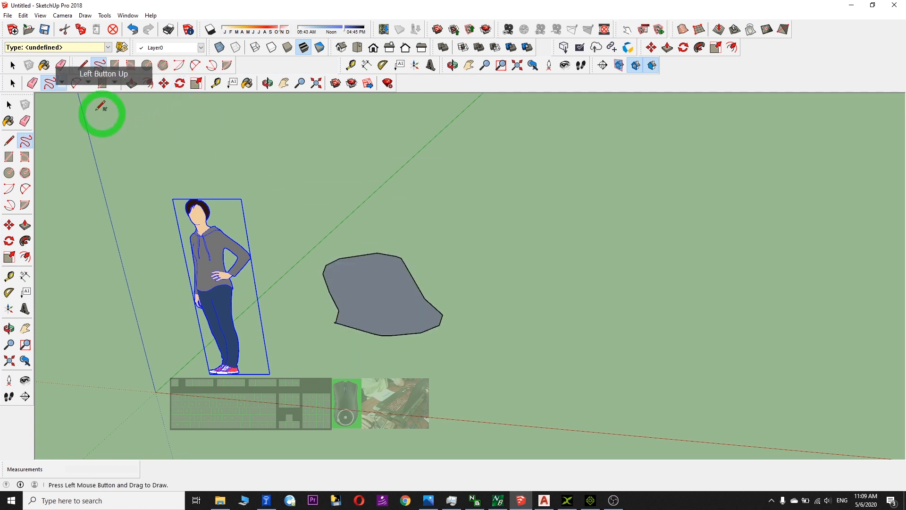
pyautogui.moveTo(441, 277)
pyautogui.mouseDown()
pyautogui.moveTo(487, 239)
pyautogui.moveTo(566, 214)
pyautogui.mouseUp()
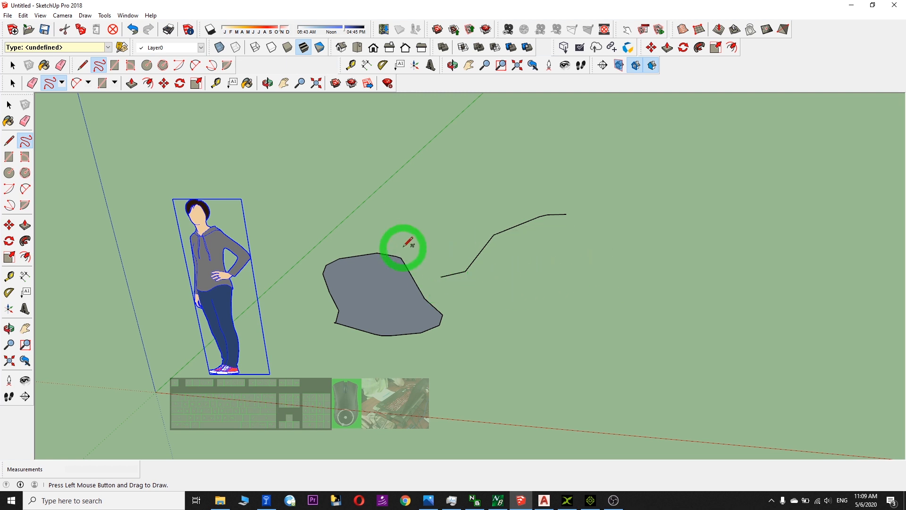
pyautogui.moveTo(491, 307)
pyautogui.mouseDown()
pyautogui.moveTo(632, 264)
pyautogui.moveTo(522, 304)
pyautogui.moveTo(507, 298)
pyautogui.mouseUp()
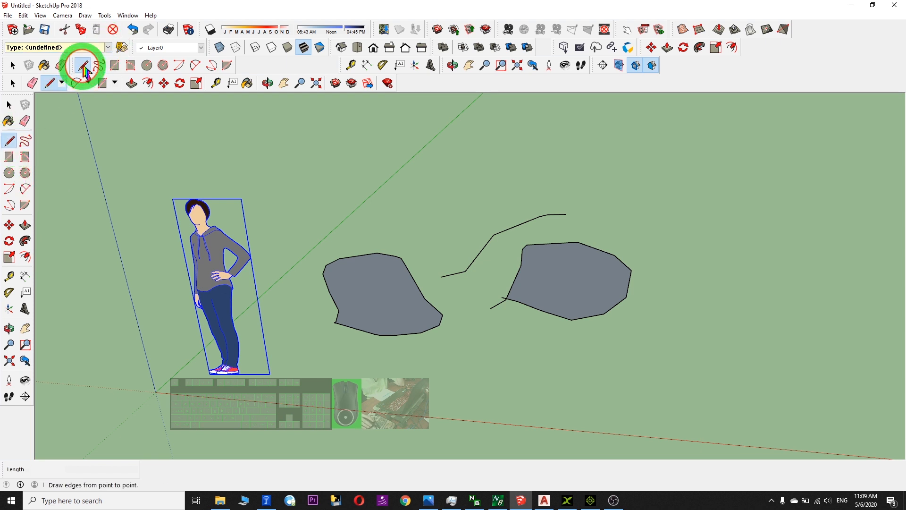
# Draw a closed four-sided face with the Line tool on the ground beyond the second freehand shape.
pyautogui.click(687, 263)
pyautogui.click(785, 234)
pyautogui.click(816, 340)
pyautogui.click(740, 336)
pyautogui.click(687, 264)
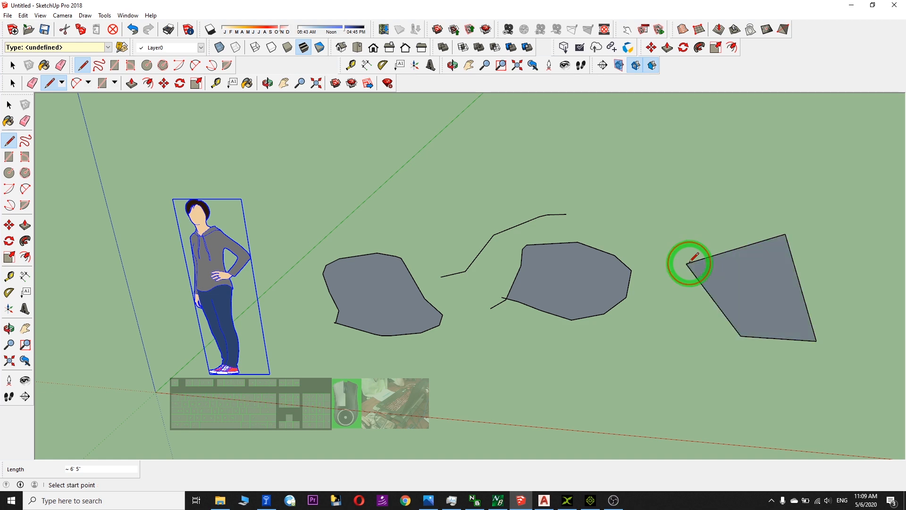
# Draw an upright four-sided face with the Line tool above the ground beside the figure, working from a ground-level side view.
pyautogui.click(268, 84)
pyautogui.moveTo(585, 295); pyautogui.dragTo(422, 223)
pyautogui.moveTo(753, 242); pyautogui.dragTo(472, 181)
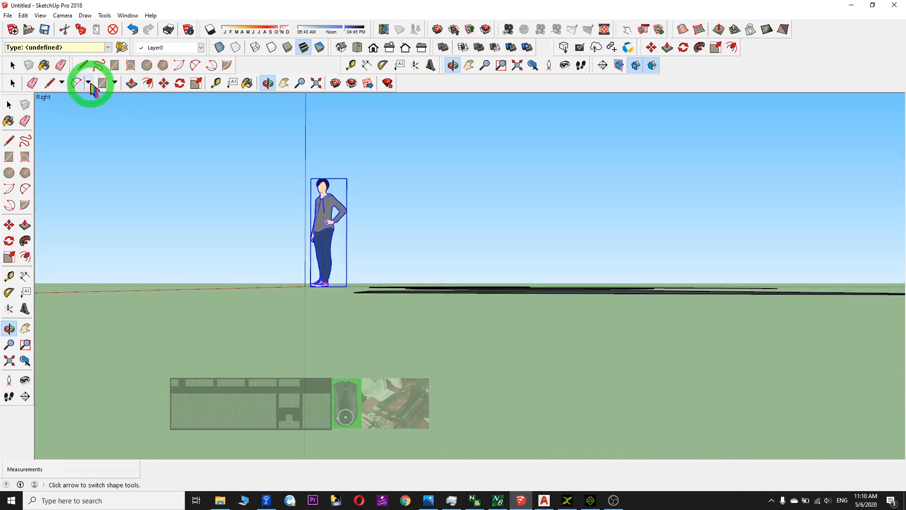
pyautogui.click(81, 68)
pyautogui.click(437, 201)
pyautogui.click(515, 173)
pyautogui.click(532, 239)
pyautogui.click(466, 239)
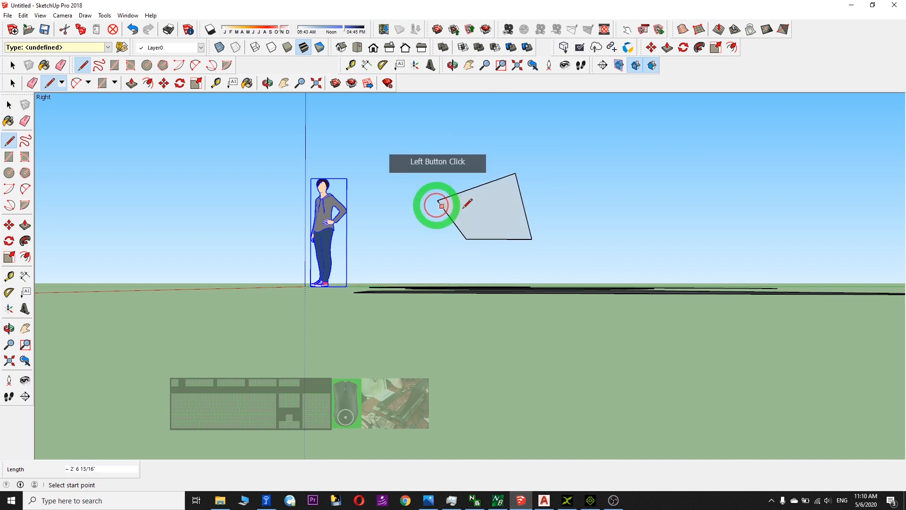
# Draw a triangle with the Line tool and a closed freehand loop above the ground, beside the upright four-sided face.
pyautogui.click(81, 67)
pyautogui.moveTo(627, 225); pyautogui.dragTo(612, 175)
pyautogui.click(607, 178)
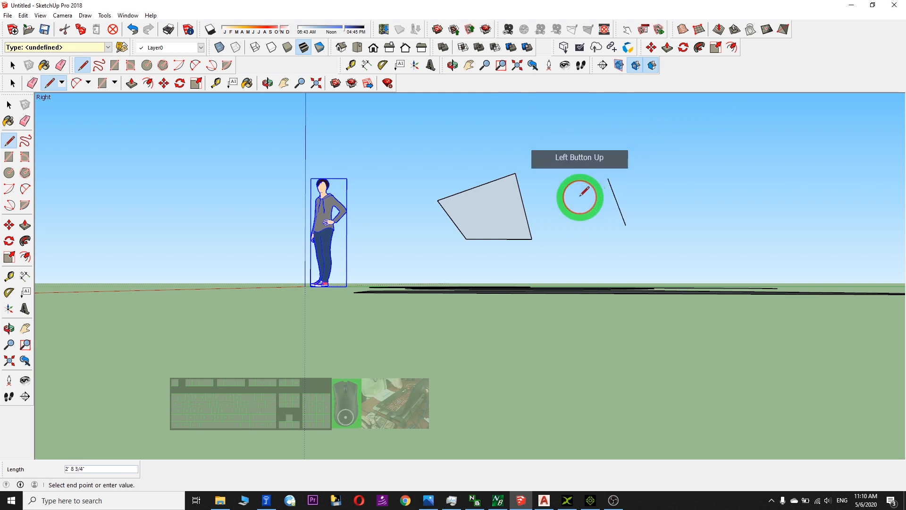
pyautogui.click(626, 226)
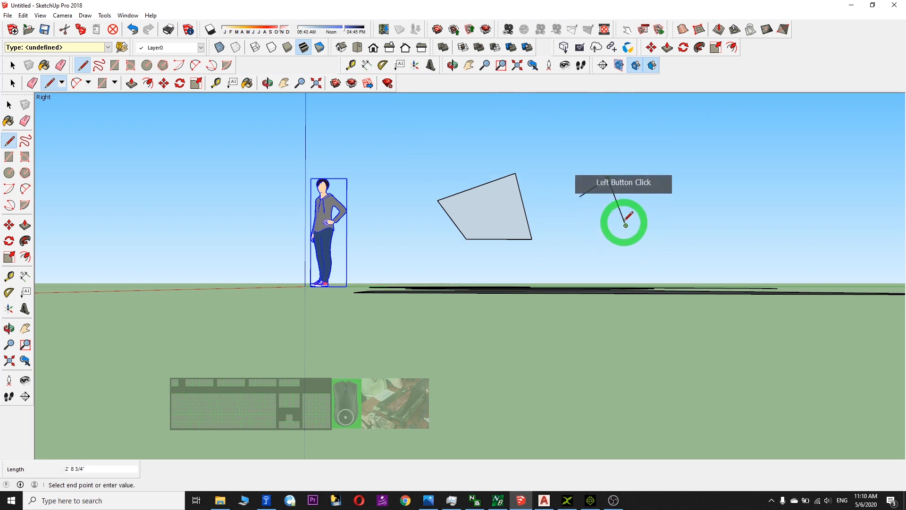
pyautogui.click(579, 197)
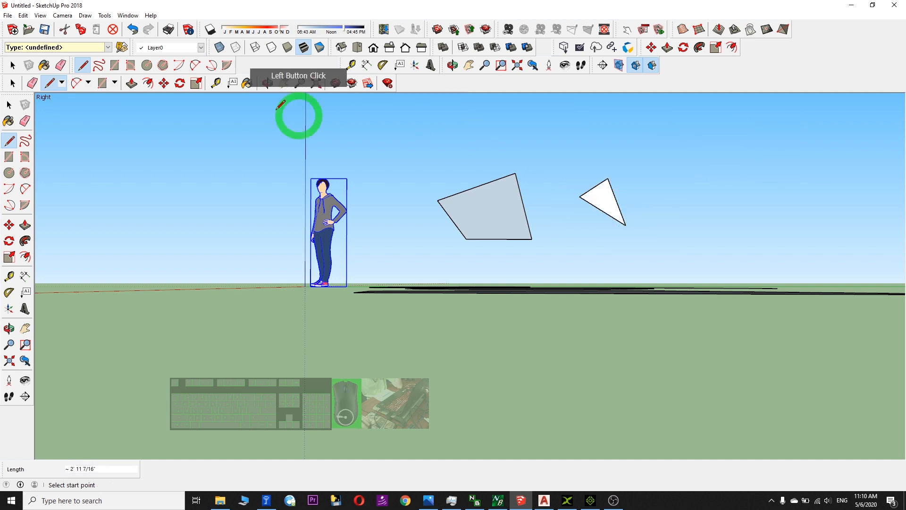
pyautogui.click(103, 66)
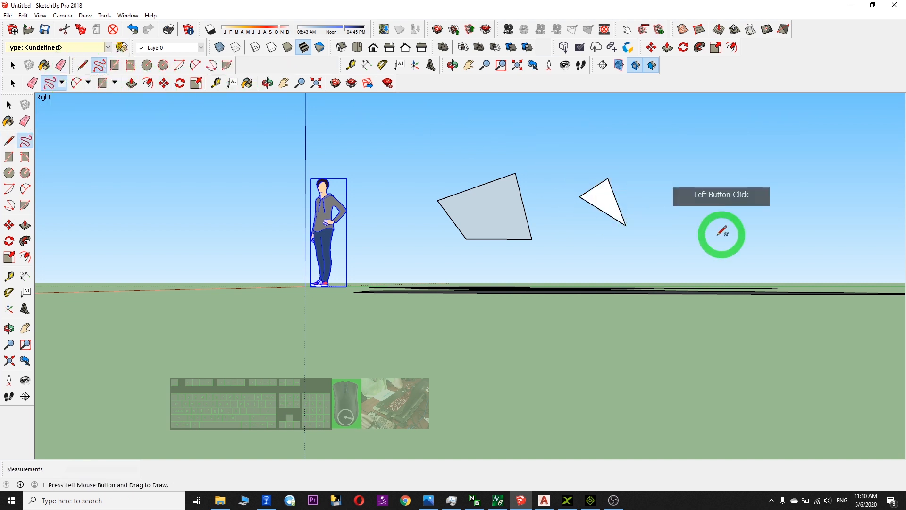
pyautogui.moveTo(697, 236)
pyautogui.mouseDown()
pyautogui.moveTo(725, 176)
pyautogui.moveTo(702, 224)
pyautogui.moveTo(684, 231)
pyautogui.mouseUp()
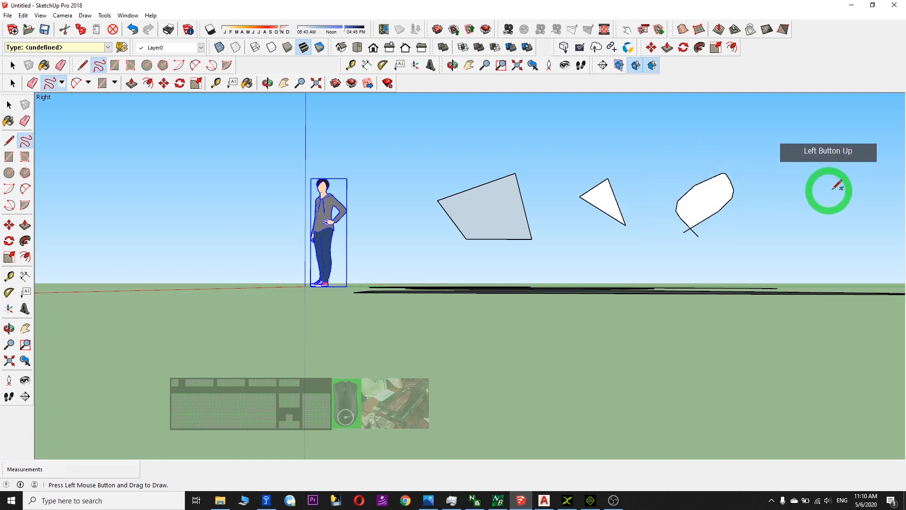
# Push/Pull both freehand faces on the ground upward into solids, raising the one nearest the figure about 1' 6".
pyautogui.click(267, 85)
pyautogui.moveTo(401, 174); pyautogui.dragTo(404, 297)
pyautogui.moveTo(355, 319); pyautogui.dragTo(779, 288)
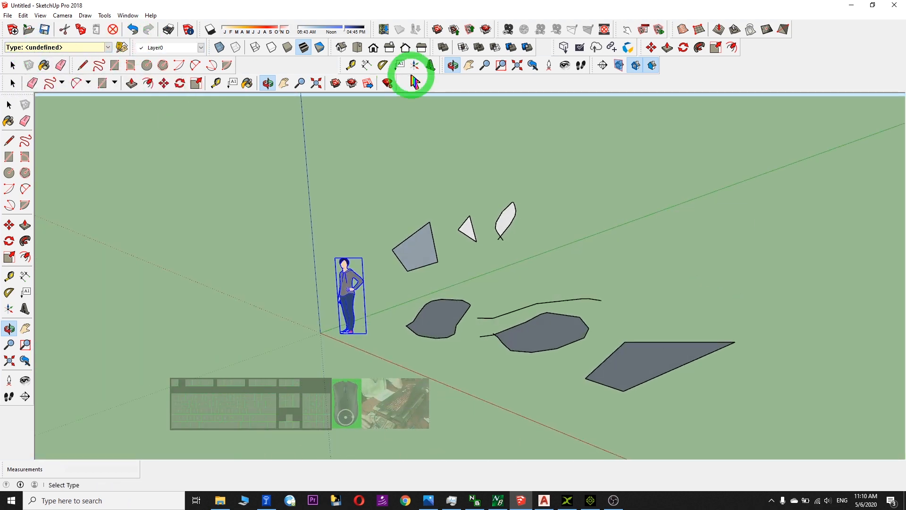
pyautogui.click(133, 85)
pyautogui.click(548, 334)
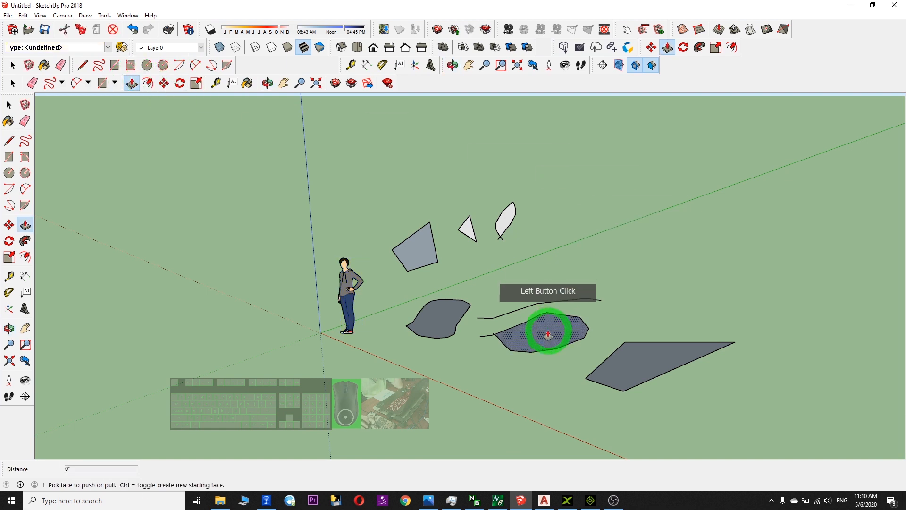
pyautogui.click(542, 291)
pyautogui.click(433, 309)
pyautogui.click(437, 289)
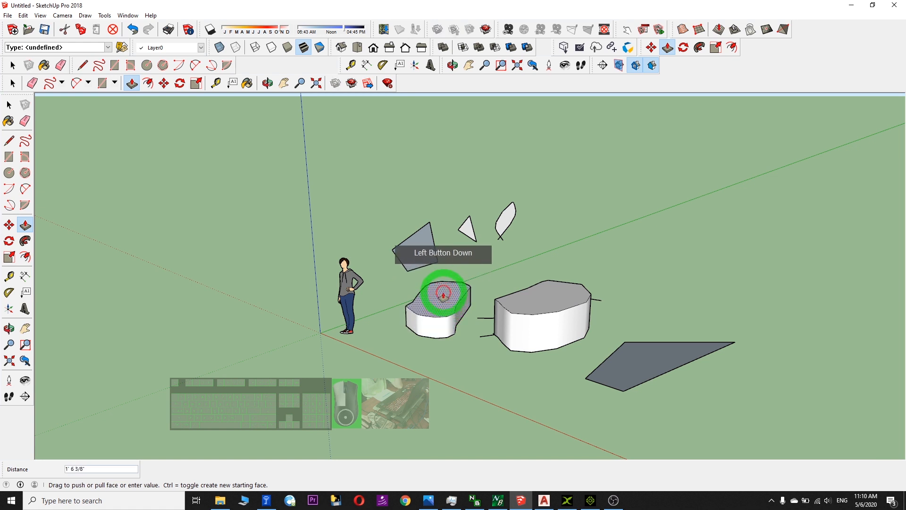
# Push/Pull the upright freehand face about 2' 8", the triangle, and the upright four-sided face about 3' 4 11/16" into solids.
pyautogui.click(503, 216)
pyautogui.click(516, 217)
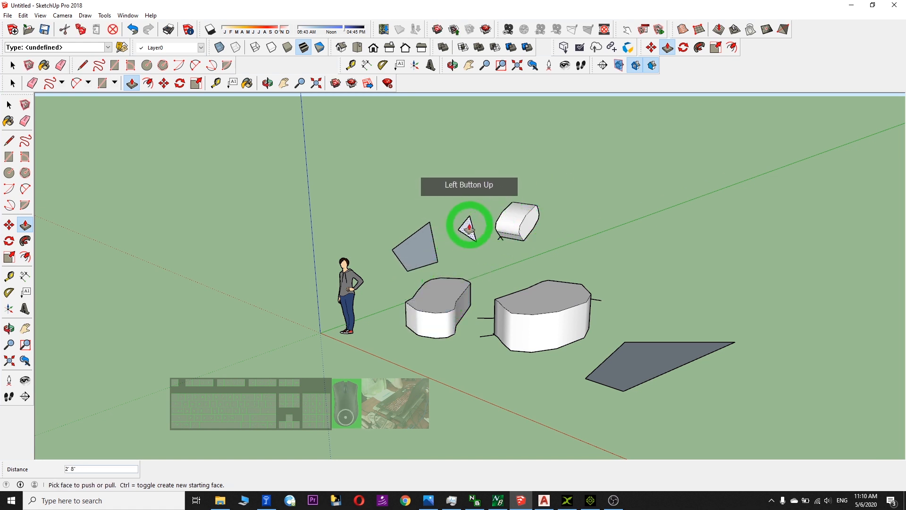
pyautogui.click(493, 230)
pyautogui.click(463, 254)
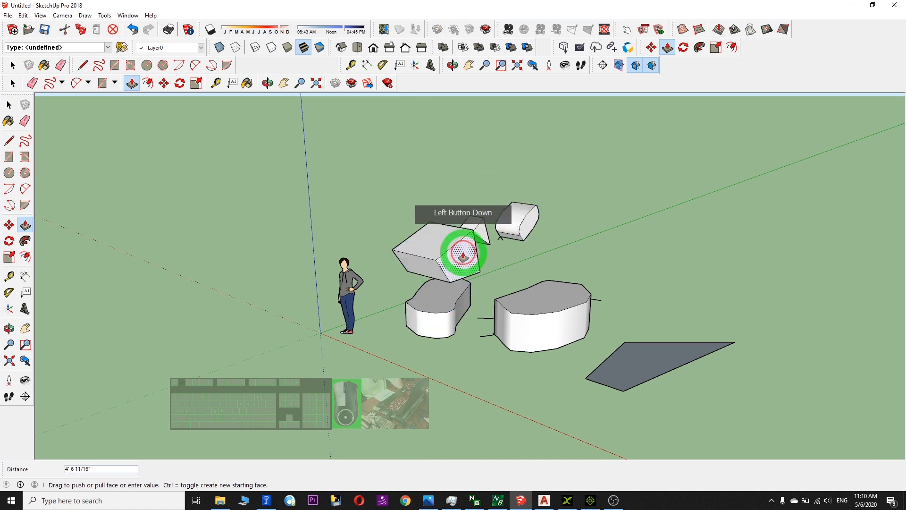
pyautogui.click(452, 250)
# Push/Pull the top and figure-side faces of the four-sided solid outward, then extend the triangular solid and the freehand solid's end.
pyautogui.scroll(3, 590, 241)
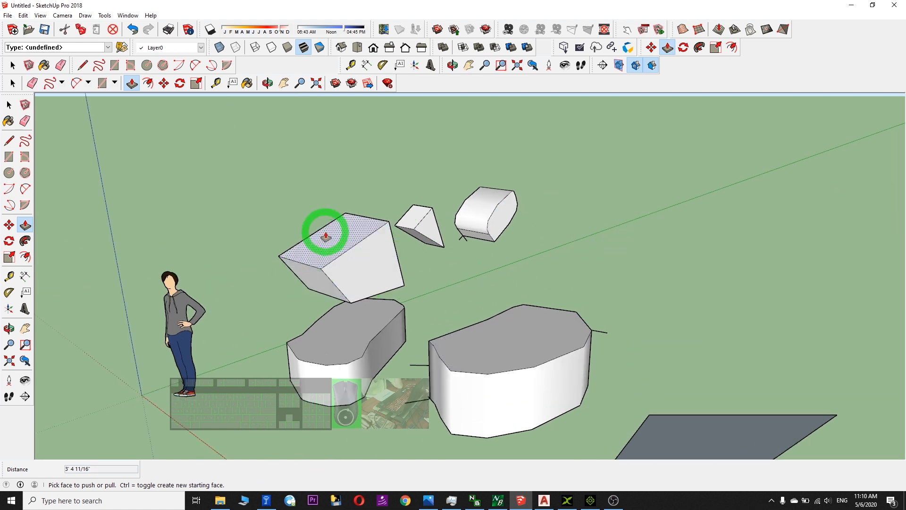
pyautogui.moveTo(343, 234); pyautogui.dragTo(323, 189)
pyautogui.click(305, 243)
pyautogui.click(253, 251)
pyautogui.moveTo(414, 214); pyautogui.dragTo(402, 191)
pyautogui.moveTo(495, 208); pyautogui.dragTo(550, 221)
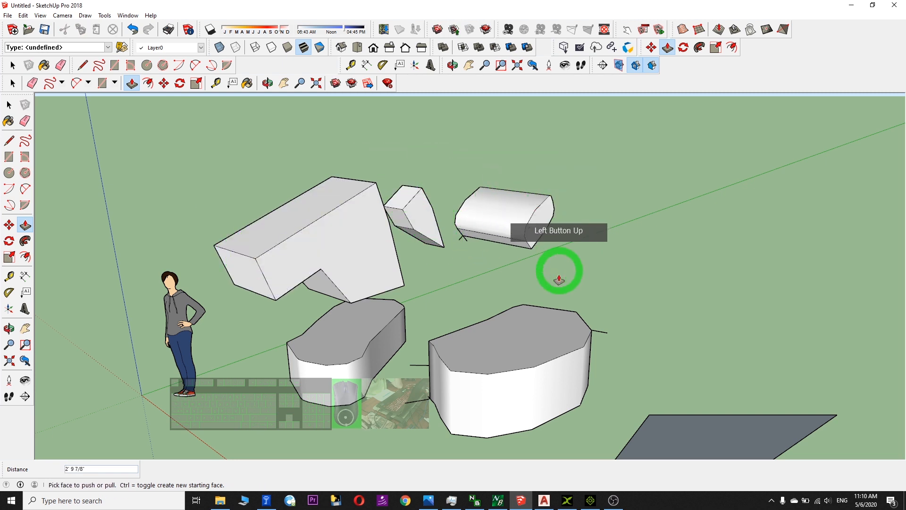
# Draw a small closed four-sided shape with the Line tool on the top face of the larger freehand solid.
pyautogui.scroll(-2, 697, 370)
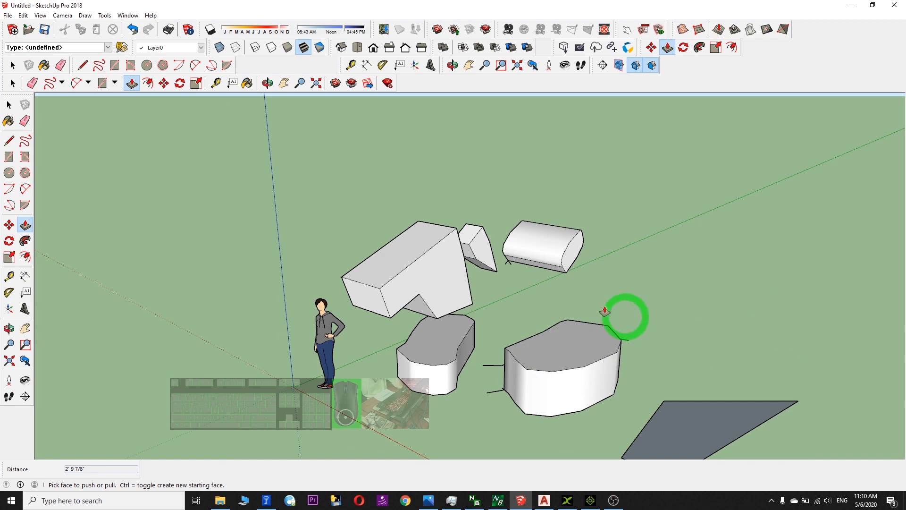
pyautogui.click(286, 90)
pyautogui.moveTo(757, 248); pyautogui.dragTo(600, 160)
pyautogui.click(267, 83)
pyautogui.moveTo(542, 241); pyautogui.dragTo(464, 305)
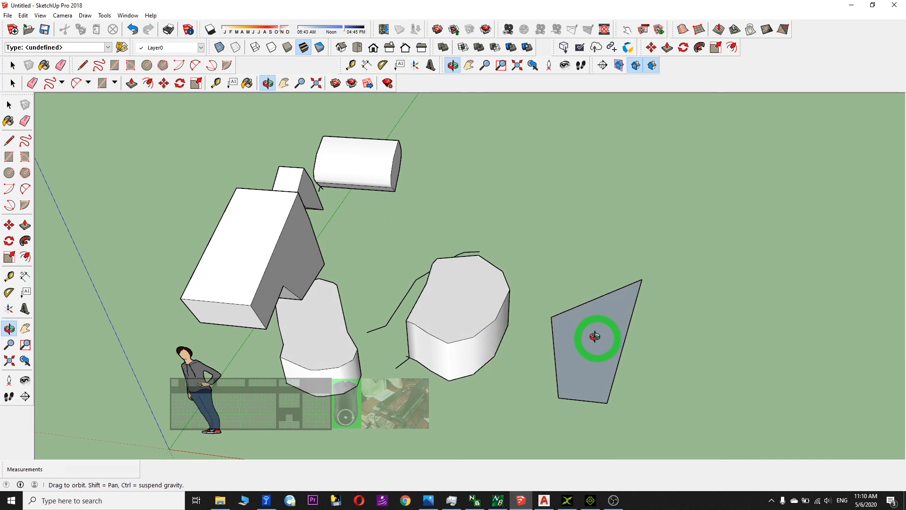
pyautogui.moveTo(272, 174); pyautogui.dragTo(407, 222)
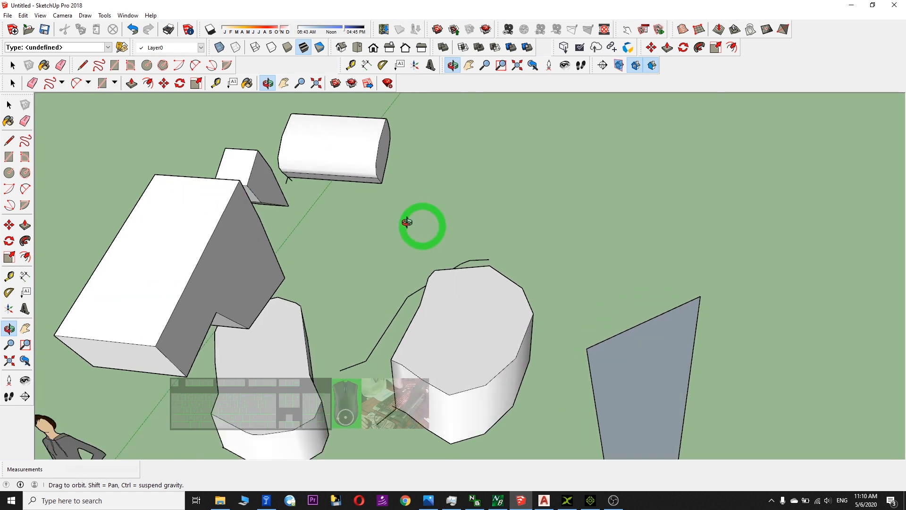
pyautogui.click(10, 140)
pyautogui.click(468, 314)
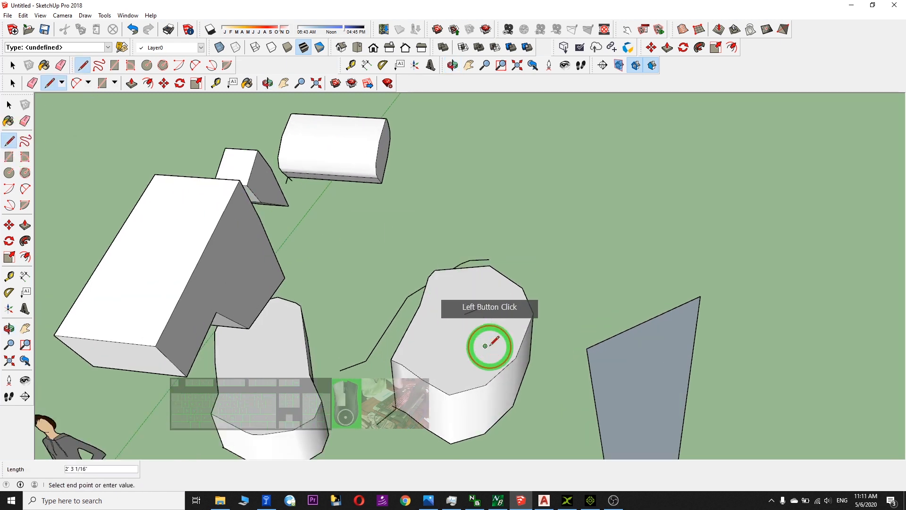
pyautogui.scroll(1, 493, 326)
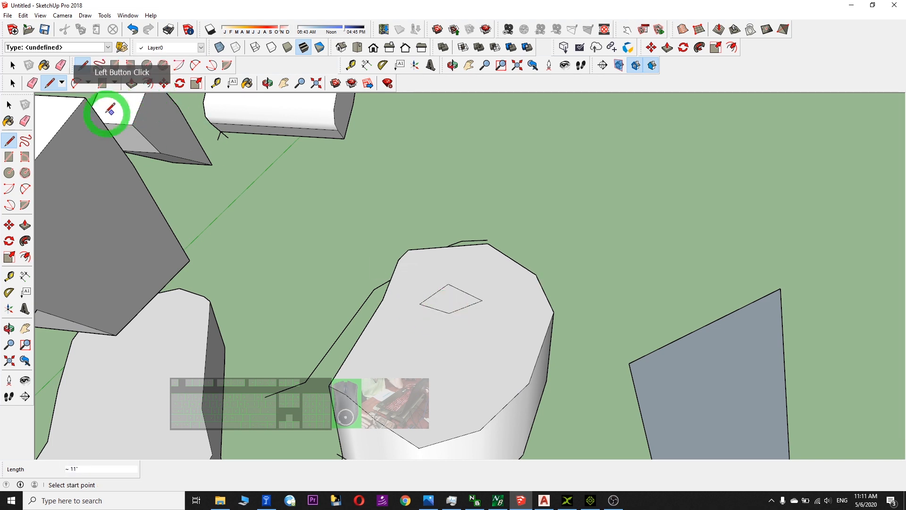
# Push/Pull the small four-sided face about 11 5/8" down into the larger freehand solid.
pyautogui.click(132, 83)
pyautogui.click(457, 293)
pyautogui.moveTo(456, 302); pyautogui.dragTo(531, 290)
pyautogui.scroll(3, 530, 289)
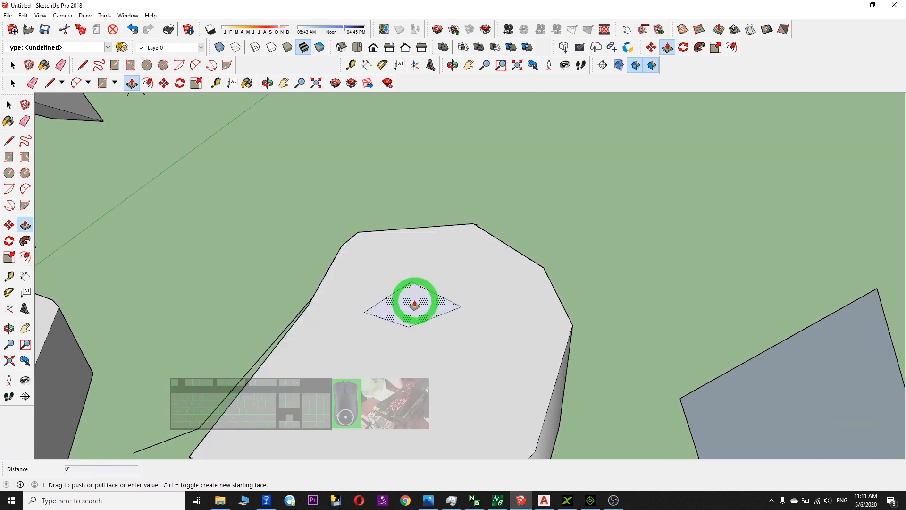
pyautogui.moveTo(418, 314); pyautogui.dragTo(583, 326)
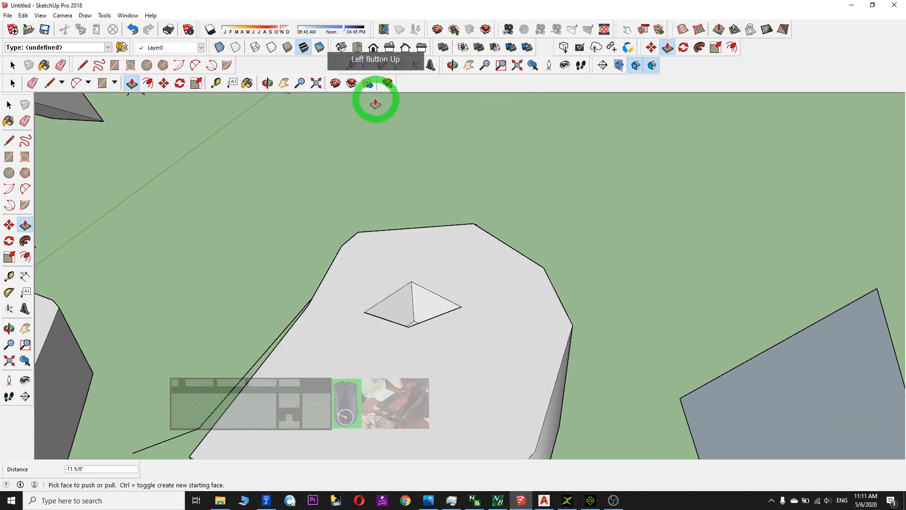
# Examine the four-sided recess in the larger freehand solid from several viewing angles.
pyautogui.click(286, 86)
pyautogui.moveTo(627, 278); pyautogui.dragTo(574, 118)
pyautogui.moveTo(722, 249); pyautogui.dragTo(650, 179)
pyautogui.click(268, 85)
pyautogui.moveTo(590, 237); pyautogui.dragTo(321, 279)
pyautogui.moveTo(671, 230); pyautogui.dragTo(573, 206)
pyautogui.moveTo(402, 285); pyautogui.dragTo(621, 180)
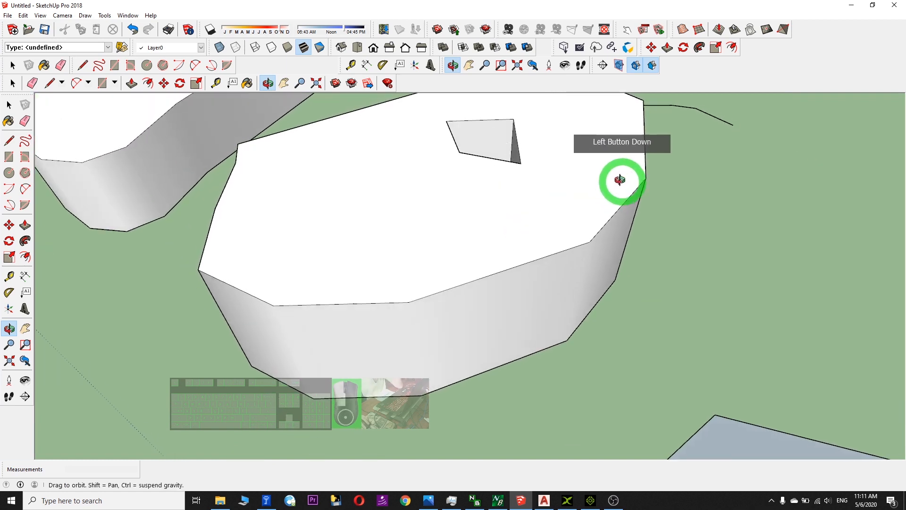
pyautogui.click(284, 83)
pyautogui.moveTo(683, 186); pyautogui.dragTo(628, 284)
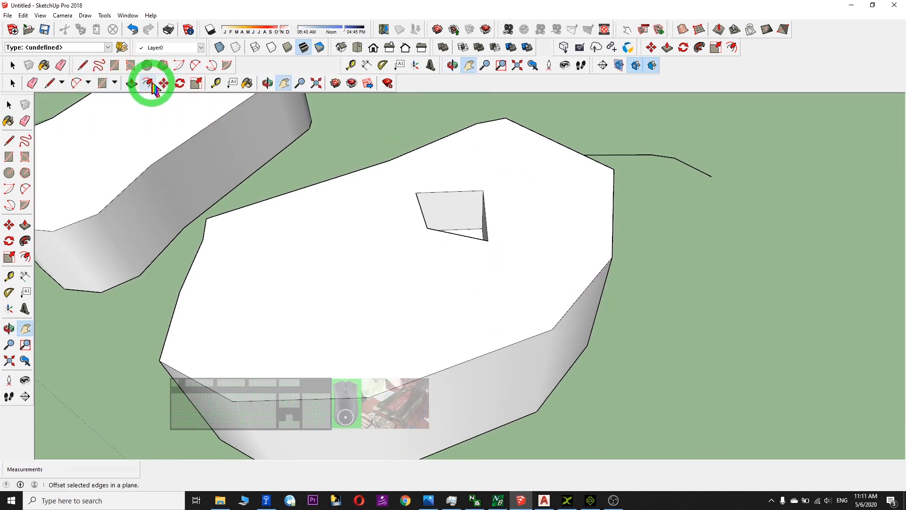
# Draw a closed triangle with the Line tool on the larger solid's top face, beside the four-sided recess.
pyautogui.click(83, 66)
pyautogui.moveTo(296, 243); pyautogui.dragTo(357, 239)
pyautogui.click(351, 287)
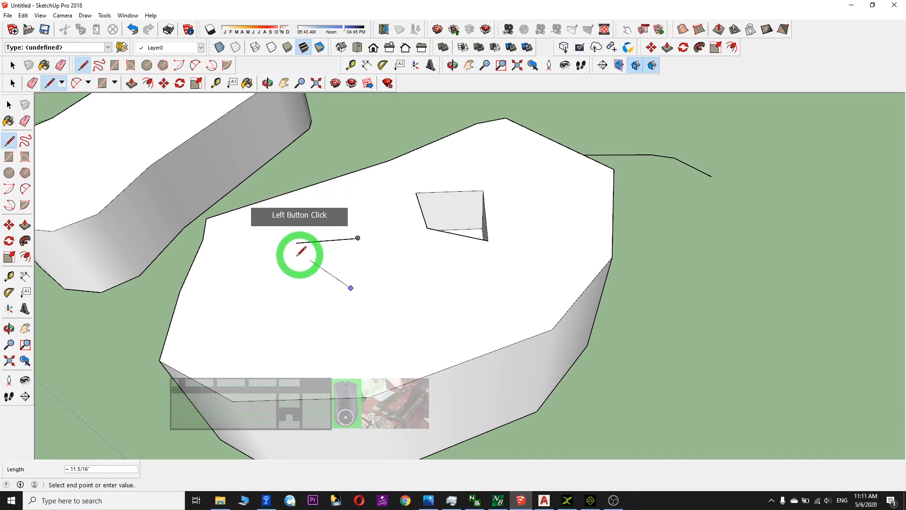
pyautogui.click(296, 242)
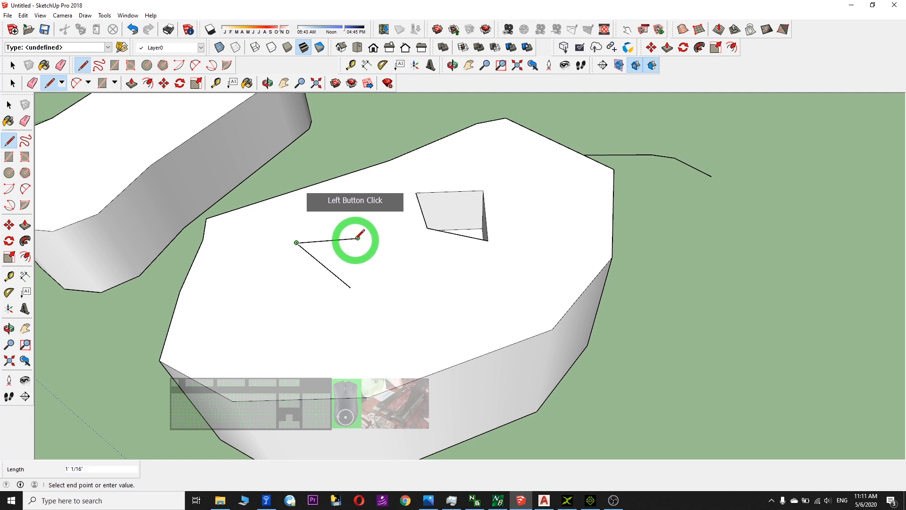
pyautogui.click(351, 287)
pyautogui.click(357, 239)
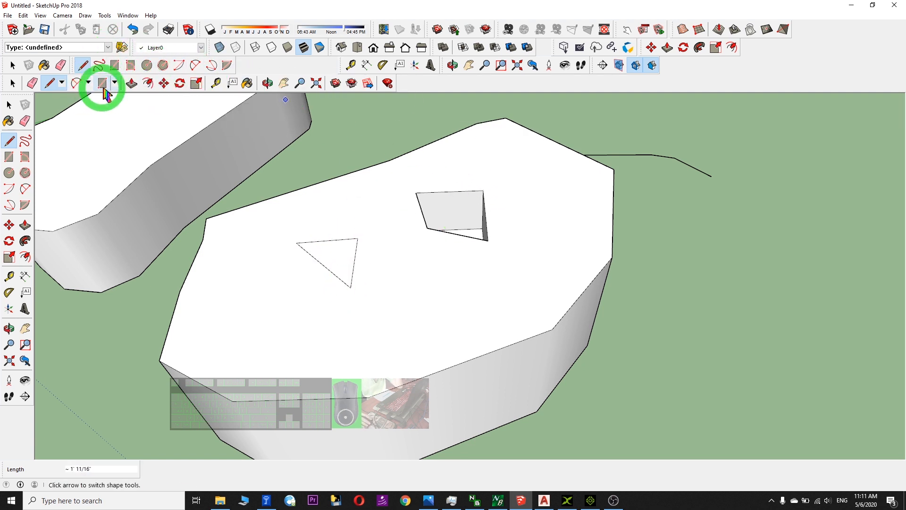
# Push/Pull the triangle down into the larger solid and adjust its depth to form a shallow recess.
pyautogui.click(132, 84)
pyautogui.click(340, 259)
pyautogui.moveTo(345, 172); pyautogui.dragTo(614, 171)
pyautogui.press('o')
pyautogui.moveTo(623, 346)
pyautogui.mouseDown()
pyautogui.moveTo(616, 198)
pyautogui.moveTo(619, 332)
pyautogui.mouseUp()
pyautogui.press('p')
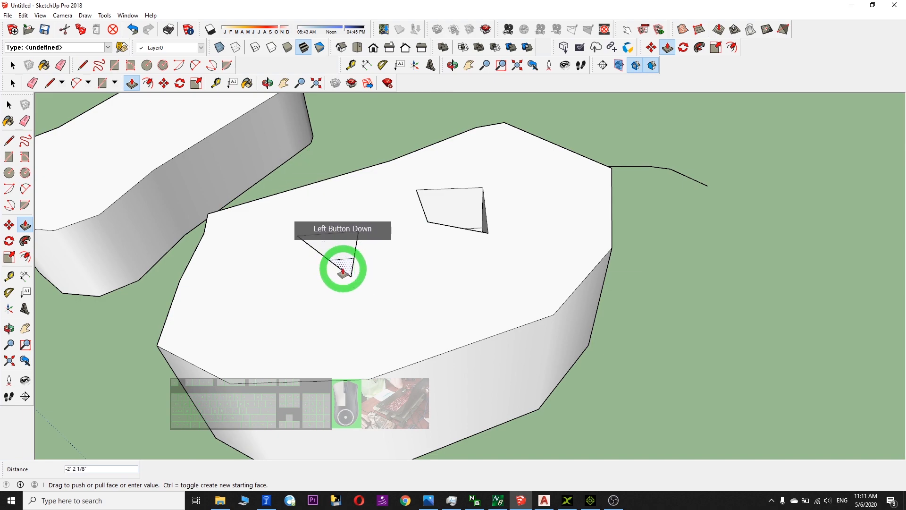
pyautogui.press('o')
pyautogui.moveTo(348, 284); pyautogui.dragTo(780, 368)
pyautogui.press('p')
pyautogui.moveTo(445, 368); pyautogui.dragTo(373, 349)
# Push/Pull the floor of the four-sided recess down through the underside of the larger solid, about 19' 11 1/4".
pyautogui.press('o')
pyautogui.press('p')
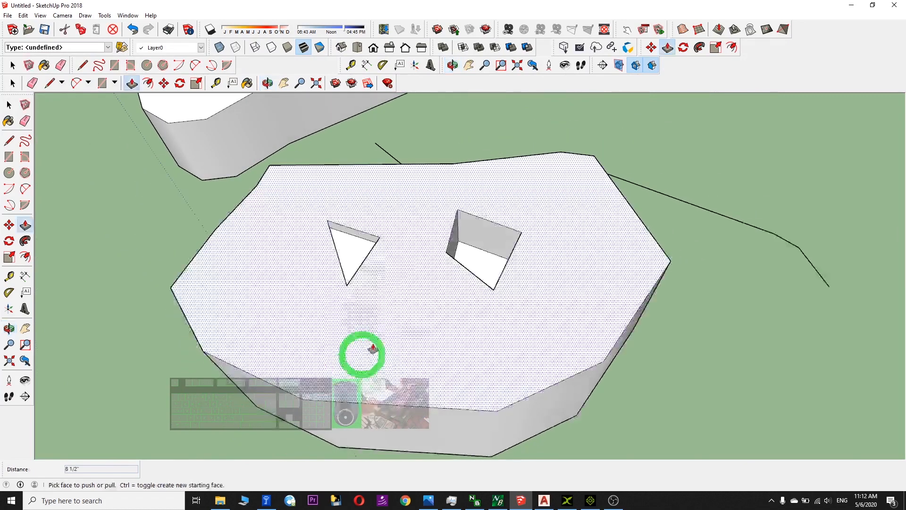
pyautogui.moveTo(486, 263); pyautogui.dragTo(519, 329)
pyautogui.press('o')
pyautogui.moveTo(623, 379); pyautogui.dragTo(621, 162)
pyautogui.press('p')
pyautogui.moveTo(622, 162); pyautogui.dragTo(703, 383, button='middle')
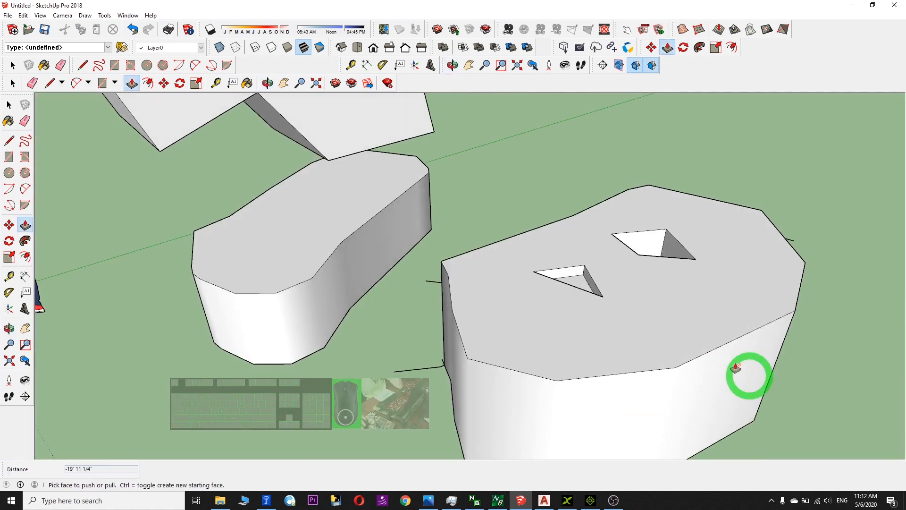
# Delete the faces and edges of the column protruding below the larger freehand solid.
pyautogui.click(284, 83)
pyautogui.moveTo(653, 372); pyautogui.dragTo(551, 387)
pyautogui.click(246, 226)
pyautogui.click(13, 83)
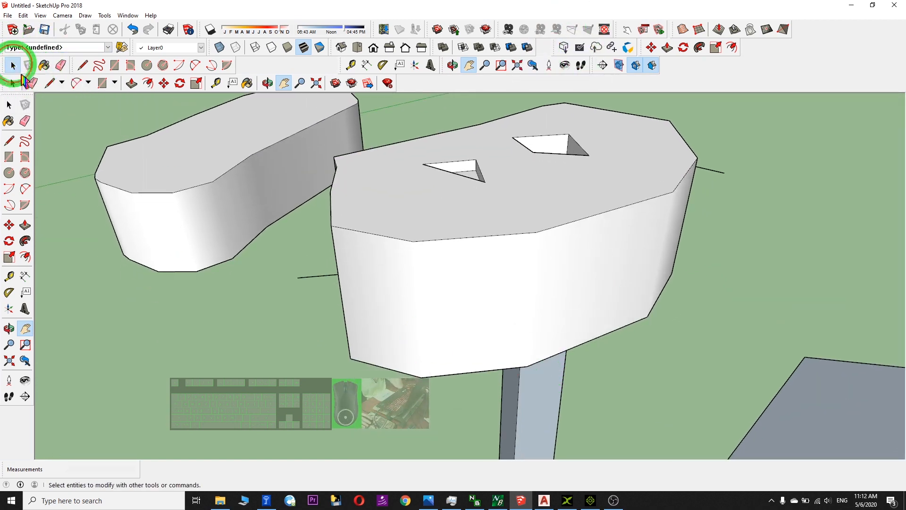
pyautogui.click(561, 413)
pyautogui.press('Delete')
pyautogui.click(518, 393)
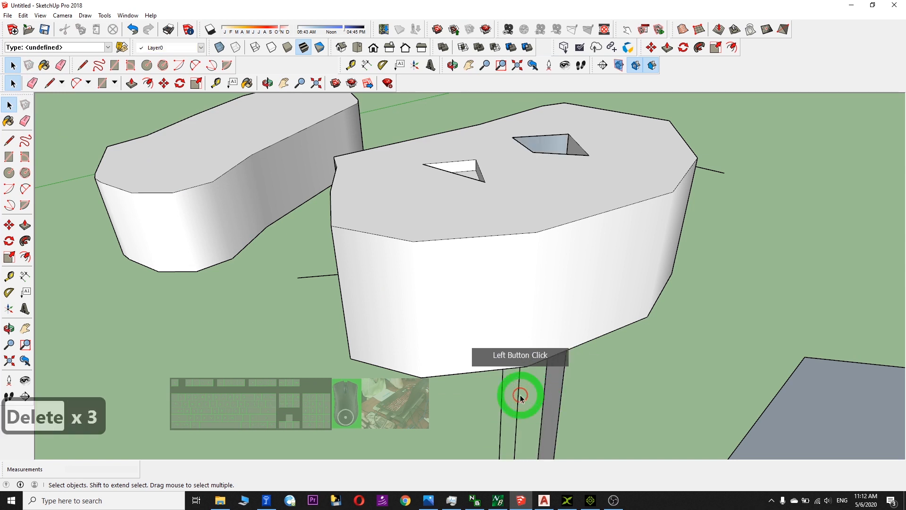
pyautogui.click(549, 404)
pyautogui.press('Delete')
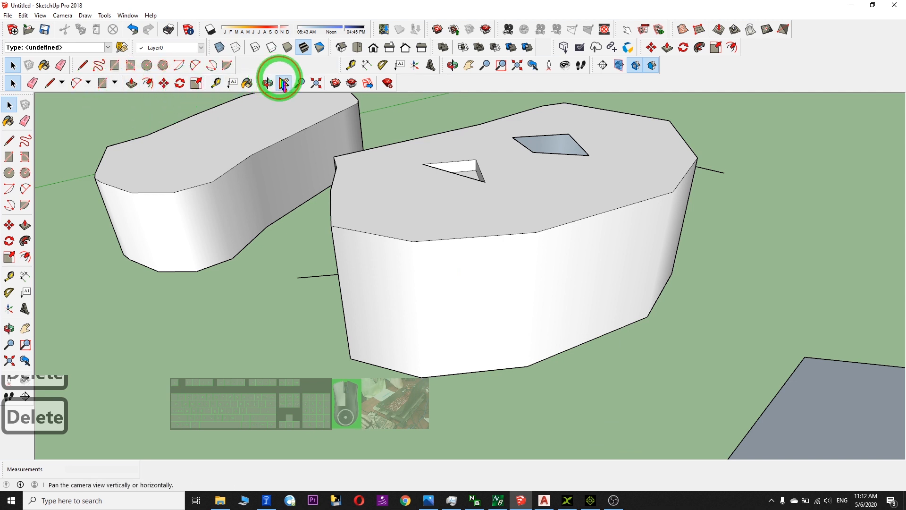
# Draw a hexagon with an inscribed radius of about 7 9/16" on the larger solid's top with the Polygon tool.
pyautogui.click(284, 83)
pyautogui.moveTo(611, 188); pyautogui.dragTo(519, 307)
pyautogui.click(268, 83)
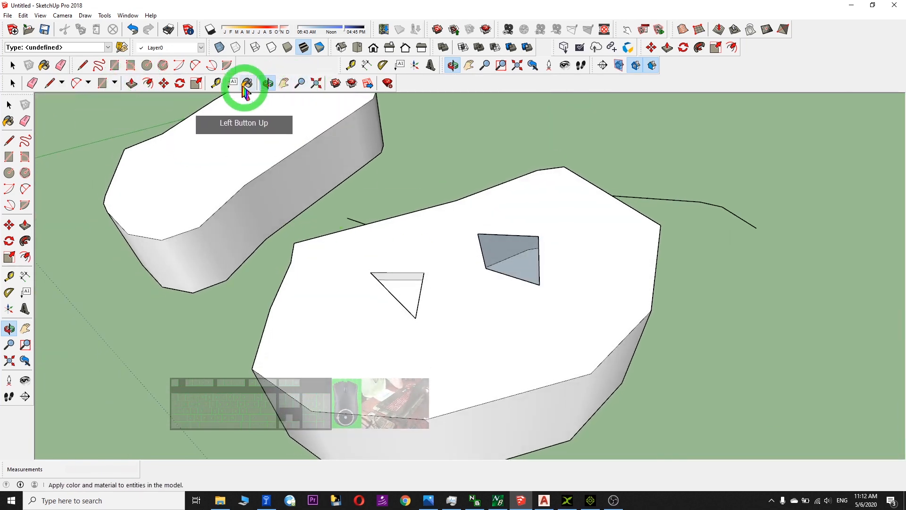
pyautogui.click(164, 66)
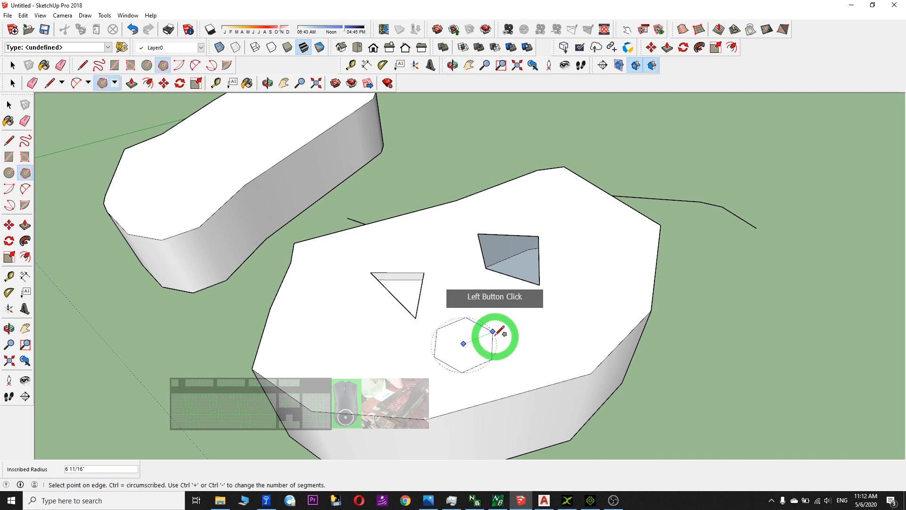
pyautogui.click(497, 330)
# Draw a five-sided polygon with an inscribed radius of about 7 1/4" beside the hexagon, reducing the number of sides while drawing.
pyautogui.click(328, 339)
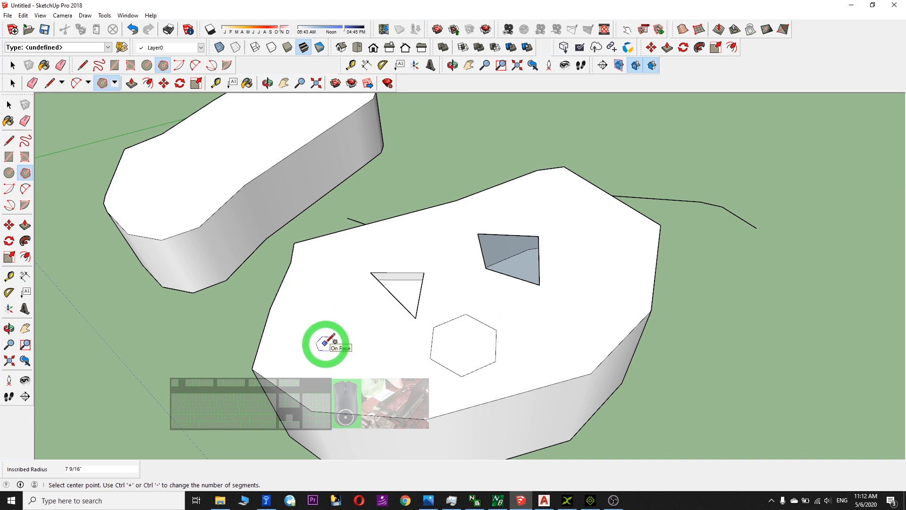
pyautogui.click(330, 335)
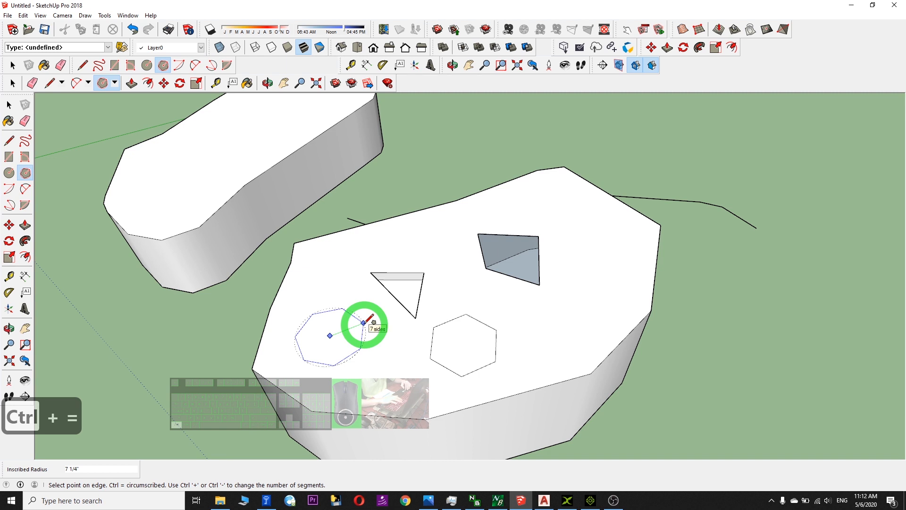
pyautogui.hotkey('ctrl', '-')
pyautogui.hotkey('ctrl', '-')
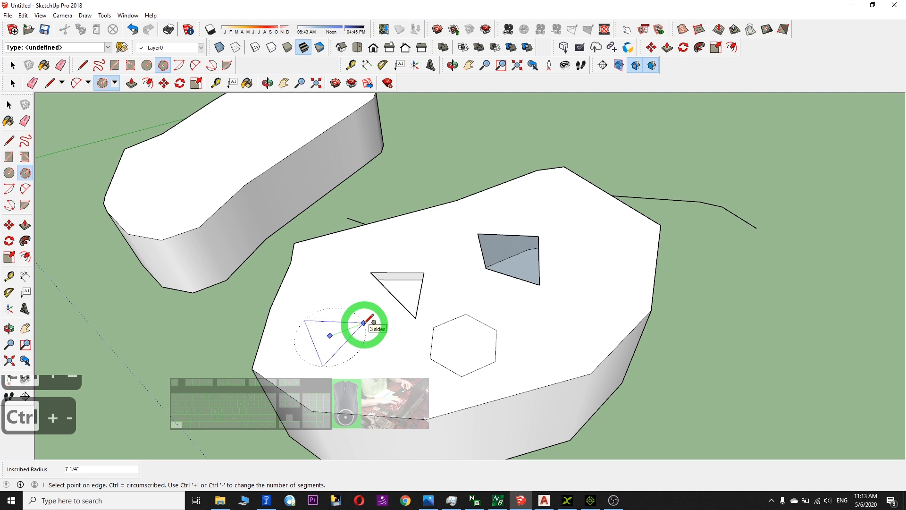
pyautogui.hotkey('ctrl', '-')
pyautogui.hotkey('ctrl', '-')
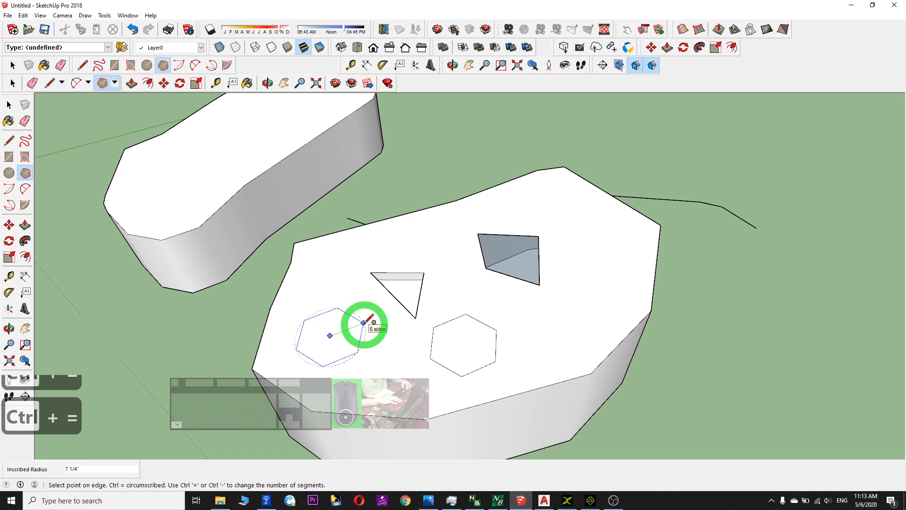
pyautogui.hotkey('ctrl', '-')
pyautogui.hotkey('ctrl', '-')
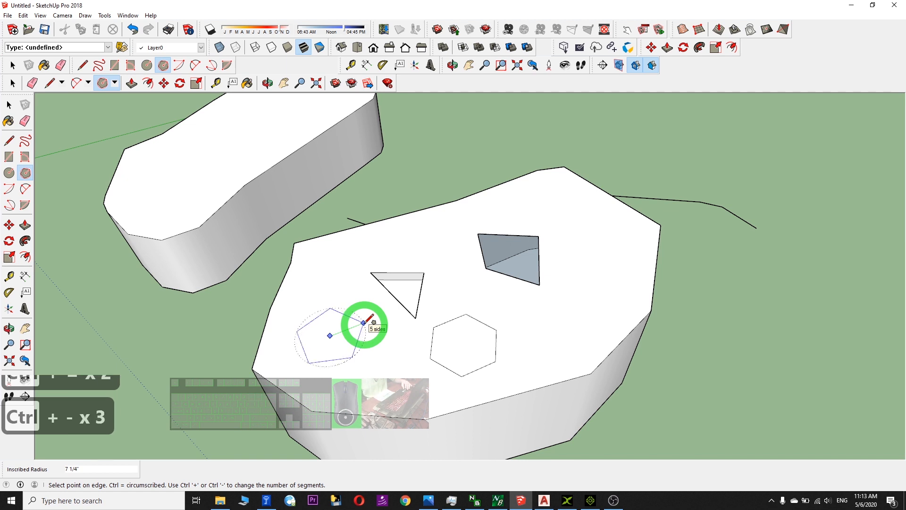
pyautogui.click(373, 325)
# Push/Pull the pentagon down into the larger solid to form a recess.
pyautogui.click(147, 66)
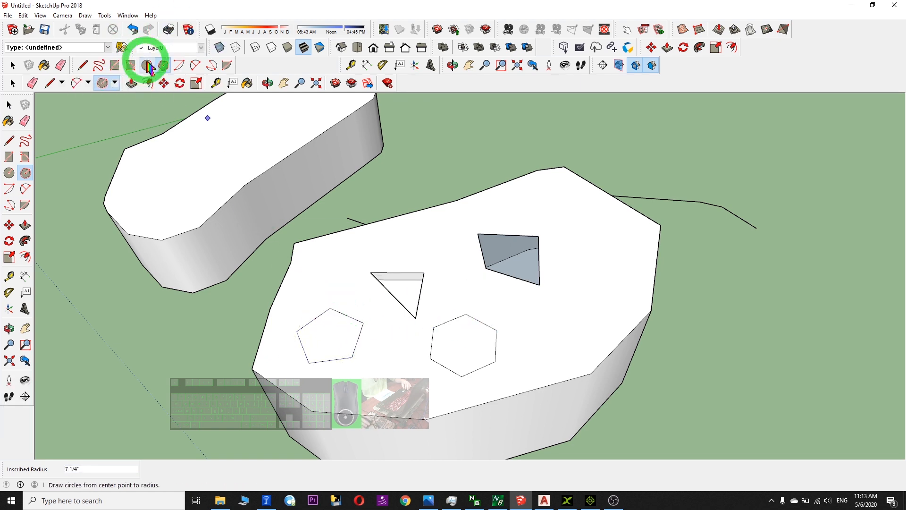
pyautogui.click(131, 84)
pyautogui.moveTo(336, 347); pyautogui.dragTo(718, 323)
pyautogui.moveTo(337, 351)
pyautogui.mouseDown()
pyautogui.moveTo(313, 281)
pyautogui.moveTo(331, 282)
pyautogui.moveTo(370, 364)
pyautogui.moveTo(345, 350)
pyautogui.mouseUp()
pyautogui.moveTo(530, 378); pyautogui.dragTo(688, 324, button='middle')
pyautogui.scroll(-3, 709, 322)
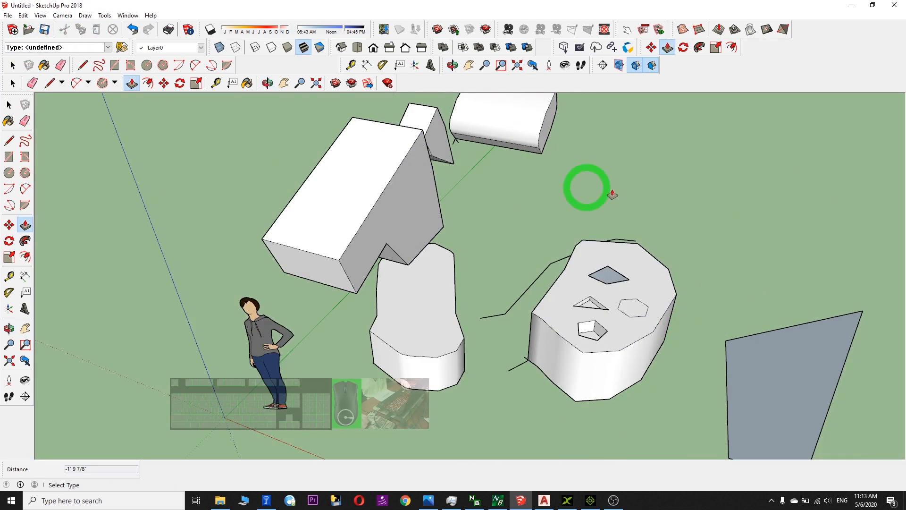
pyautogui.scroll(-4, 779, 199)
pyautogui.scroll(4, 791, 197)
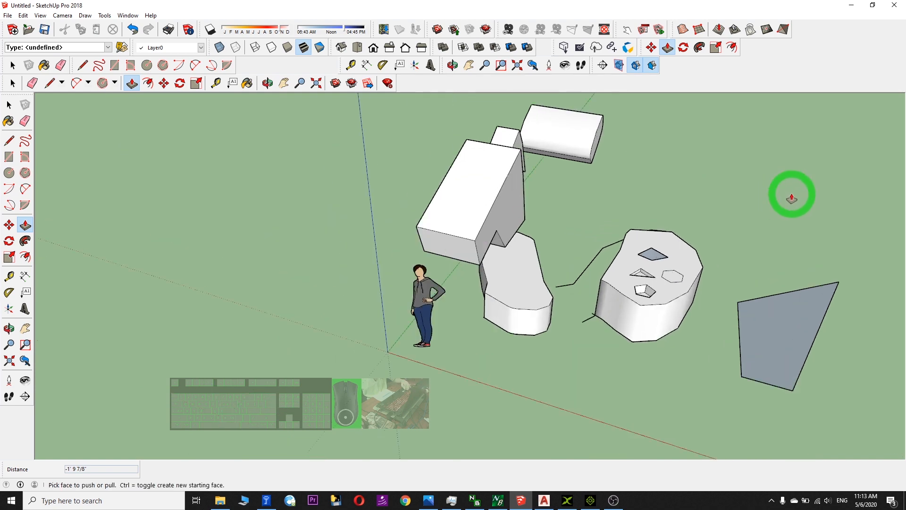
pyautogui.scroll(-2, 798, 215)
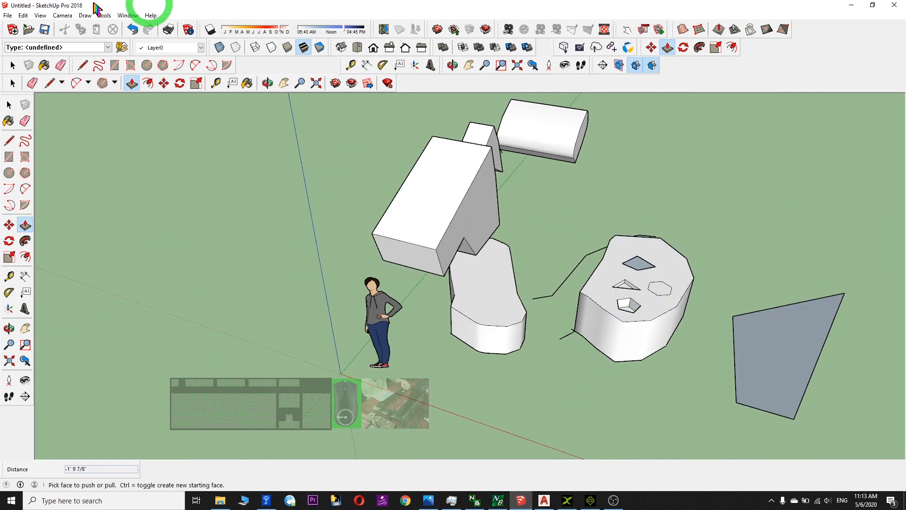
# Look over the file-saving commands and minimize the SketchUp window.
pyautogui.click(9, 15)
pyautogui.click(36, 78)
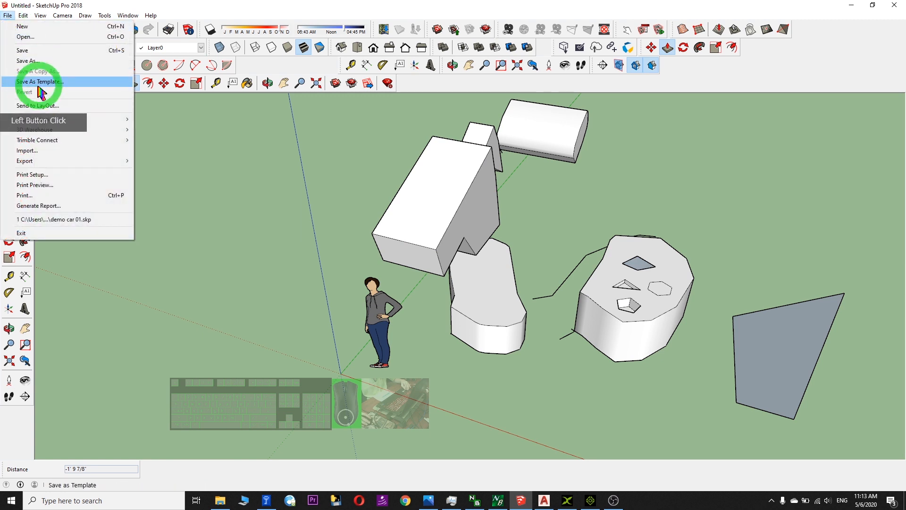
pyautogui.moveTo(328, 9)
pyautogui.mouseDown()
pyautogui.moveTo(482, 76)
pyautogui.moveTo(474, 71)
pyautogui.mouseUp()
pyautogui.click(853, 4)
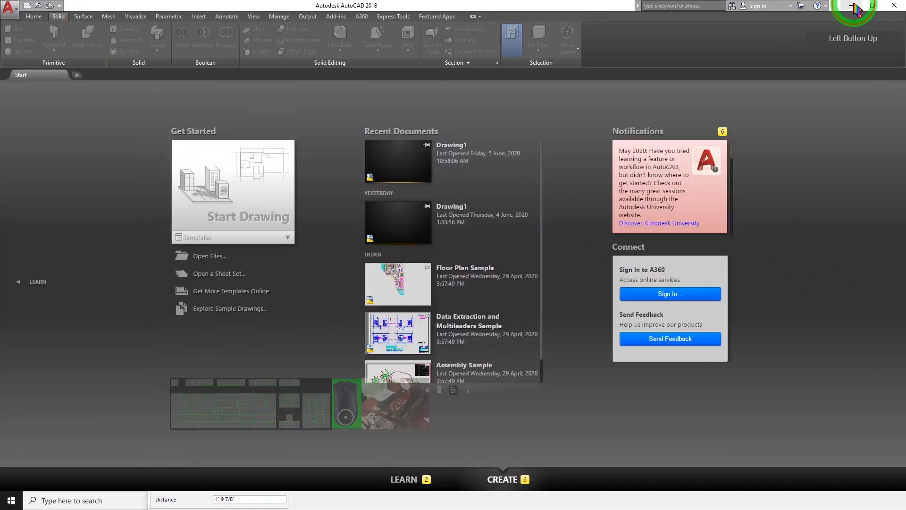
# Minimize AutoCAD and shift the SketchUp window to uncover the desktop, and empty the Recycle Bin.
pyautogui.click(854, 5)
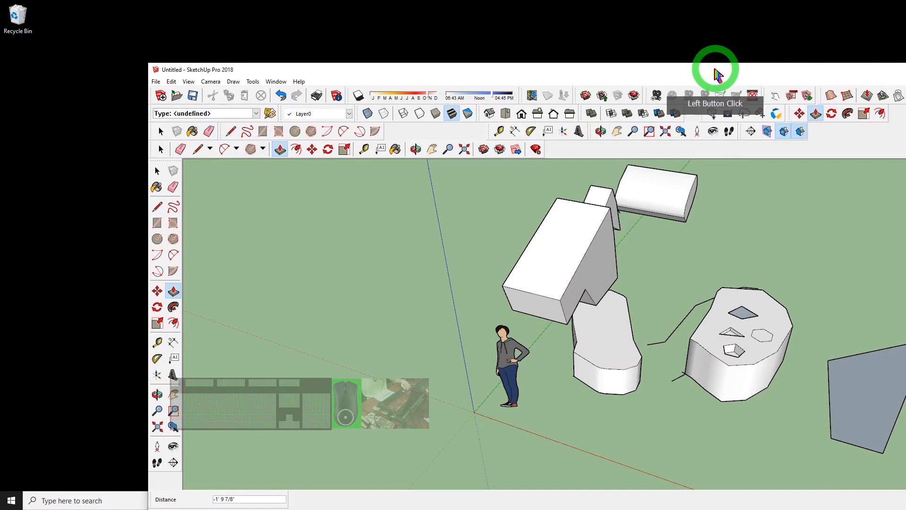
pyautogui.moveTo(714, 70); pyautogui.dragTo(380, 92)
pyautogui.rightClick(16, 10)
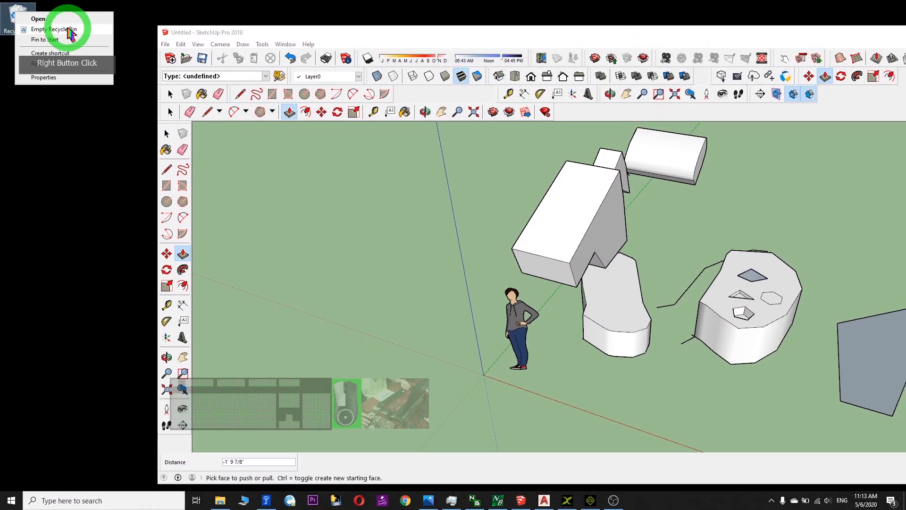
pyautogui.click(68, 30)
pyautogui.click(490, 287)
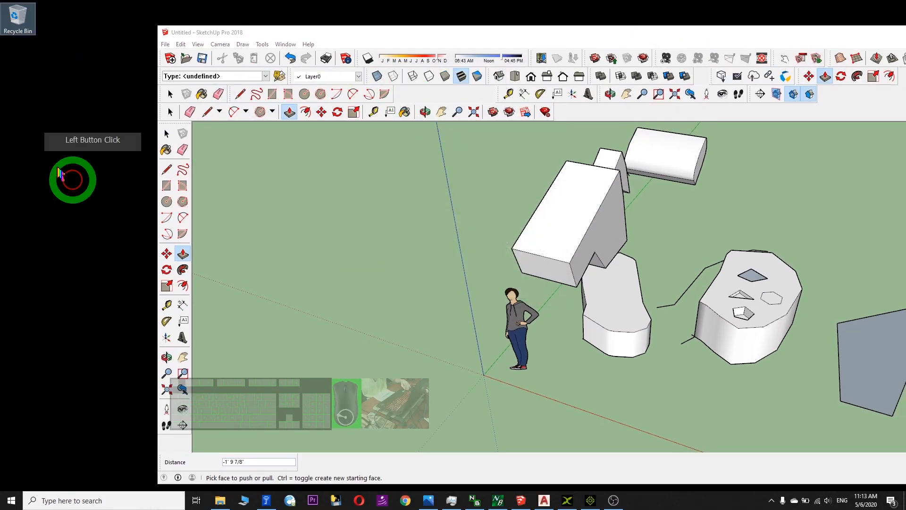
# Create a new desktop folder named "demo sketup export" and open it.
pyautogui.rightClick(30, 127)
pyautogui.moveTo(80, 215)
pyautogui.click(182, 221)
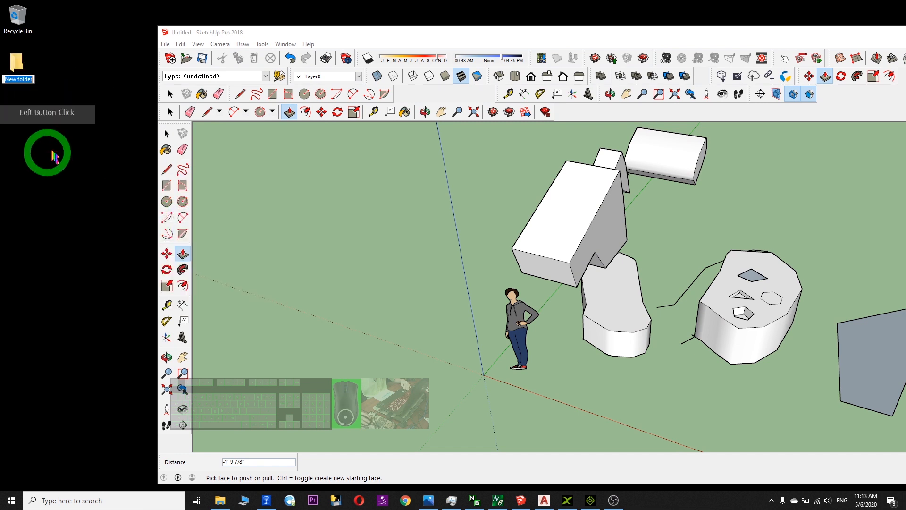
pyautogui.write('sket')
pyautogui.press('BackSpace')
pyautogui.press('BackSpace')
pyautogui.press('BackSpace')
pyautogui.press('BackSpace')
pyautogui.press('BackSpace')
pyautogui.write('demo s')
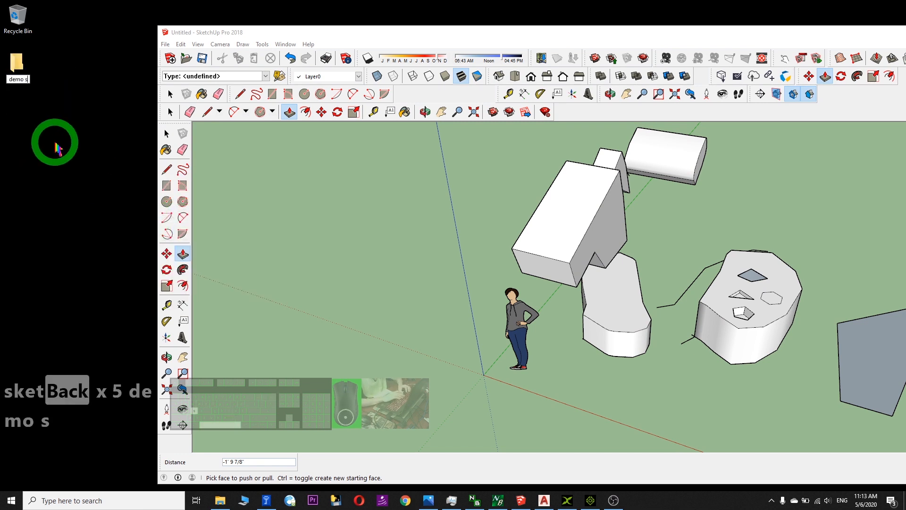
pyautogui.write('ketup')
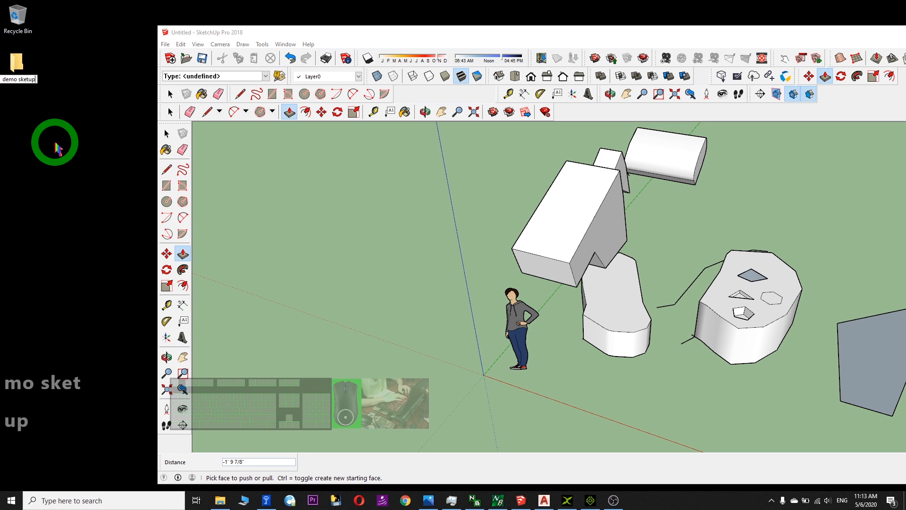
pyautogui.write(' export')
pyautogui.press('Return')
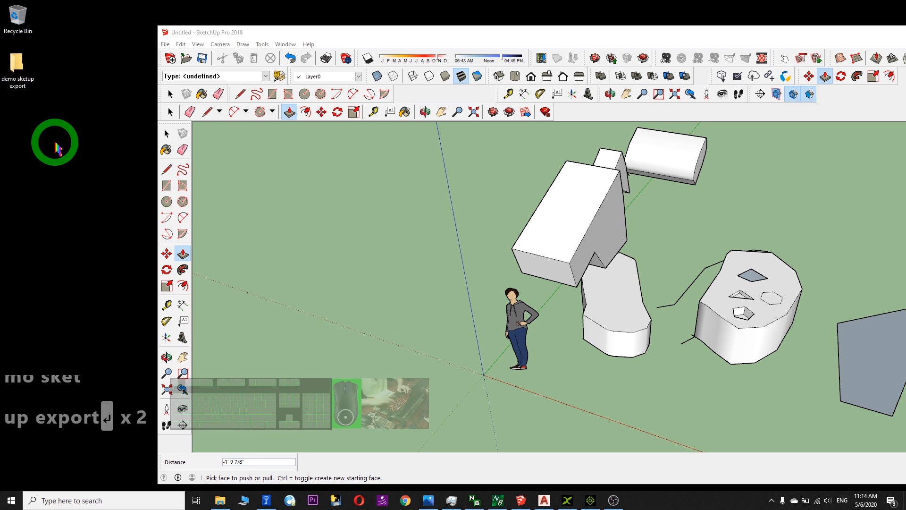
# Arrange the demo sketup export folder window and the SketchUp window side by side.
pyautogui.moveTo(708, 152); pyautogui.dragTo(164, 138)
pyautogui.click(442, 42)
pyautogui.click(148, 142)
pyautogui.moveTo(383, 35); pyautogui.dragTo(465, 35)
# Start a 3D Model export from SketchUp and set its destination to the demo sketup export folder using the copied folder path.
pyautogui.click(246, 44)
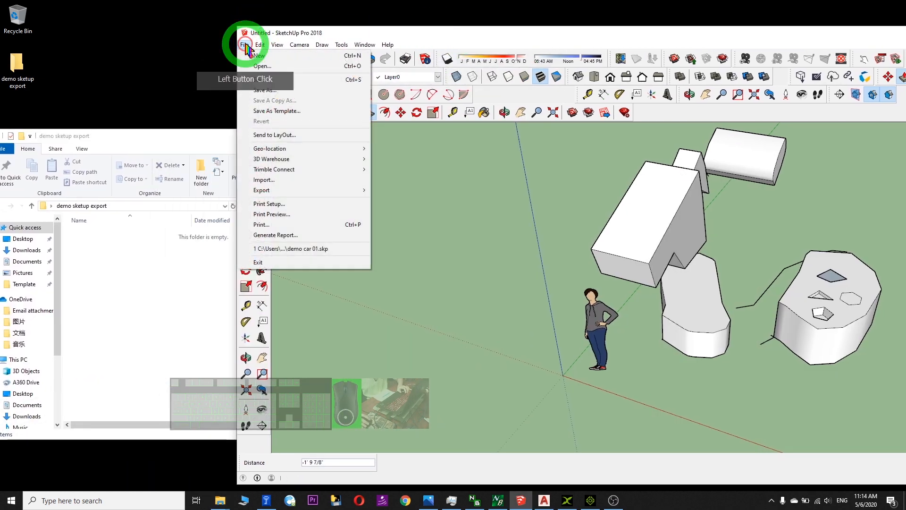
pyautogui.click(262, 190)
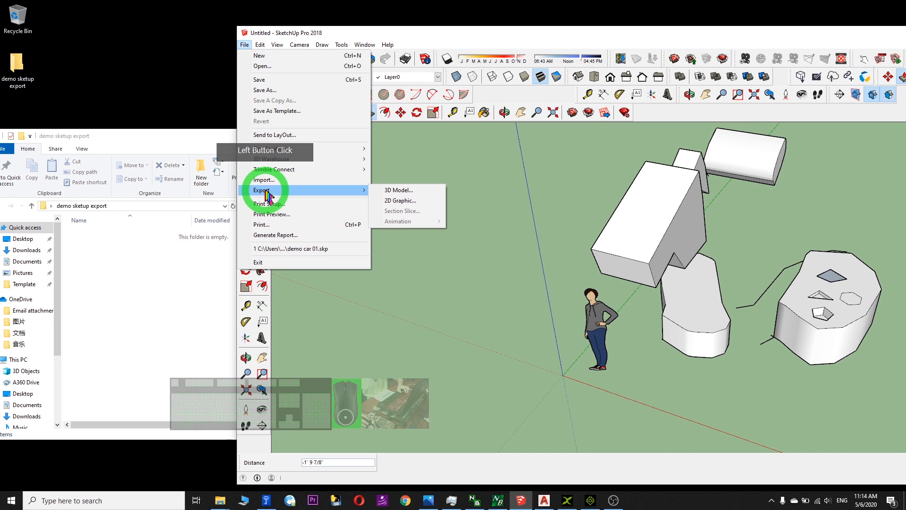
pyautogui.click(405, 190)
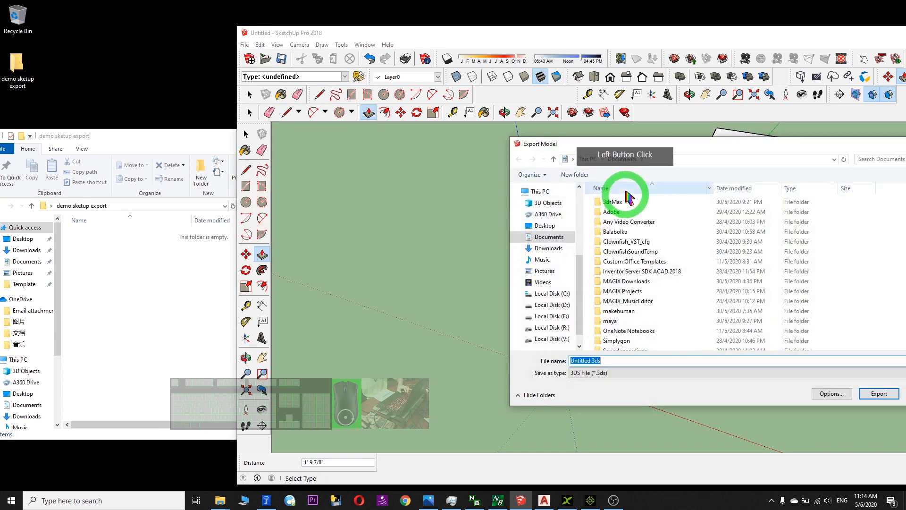
pyautogui.click(166, 141)
pyautogui.click(122, 208)
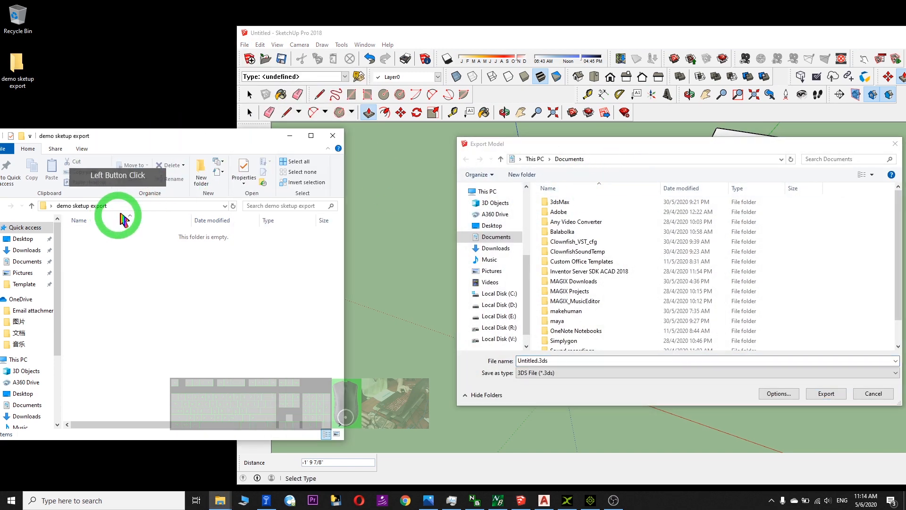
pyautogui.hotkey('ctrl', 'c')
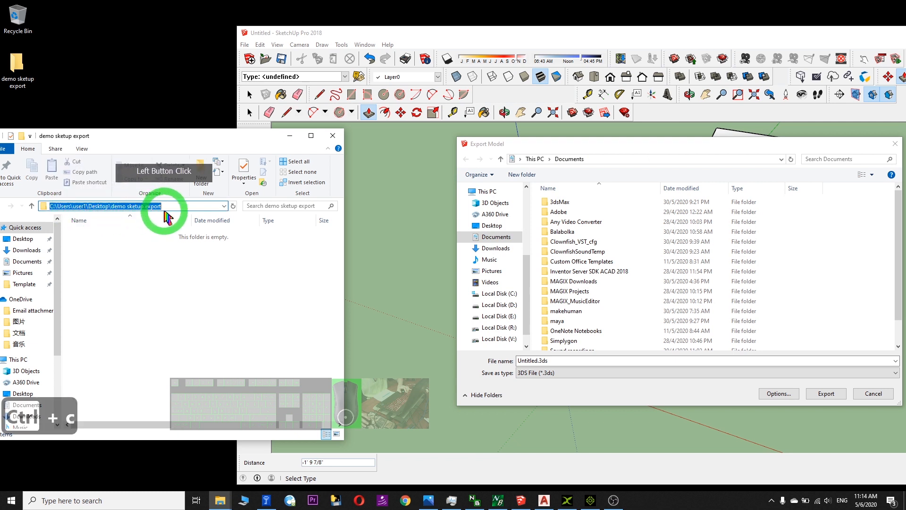
pyautogui.click(609, 159)
pyautogui.hotkey('ctrl', 'v')
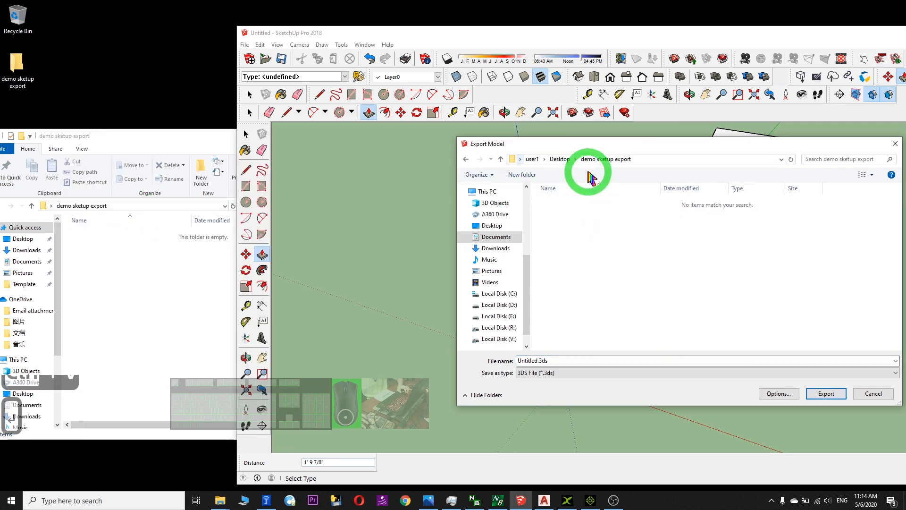
# Export the model as "free hand shape" in 3DS File (*.3ds) format and dismiss the dialogs that follow.
pyautogui.click(564, 358)
pyautogui.moveTo(617, 146); pyautogui.dragTo(360, 171)
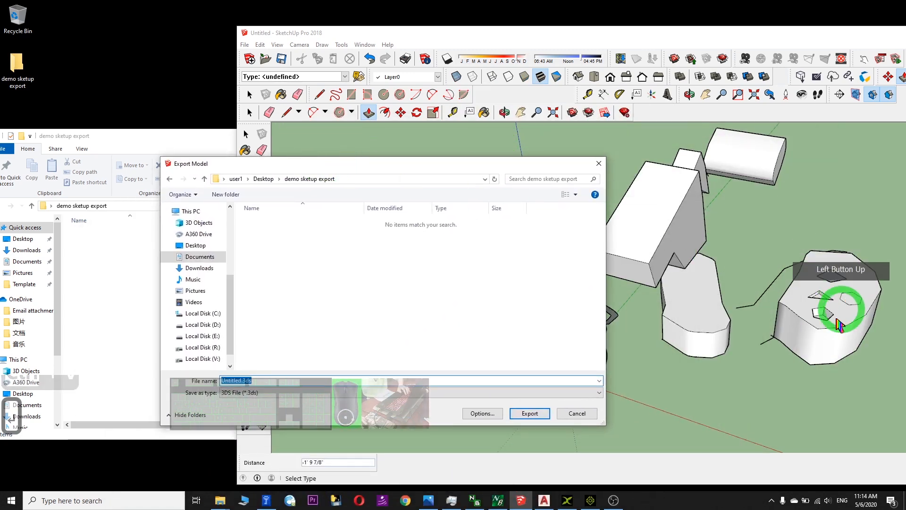
pyautogui.write('free hand shape')
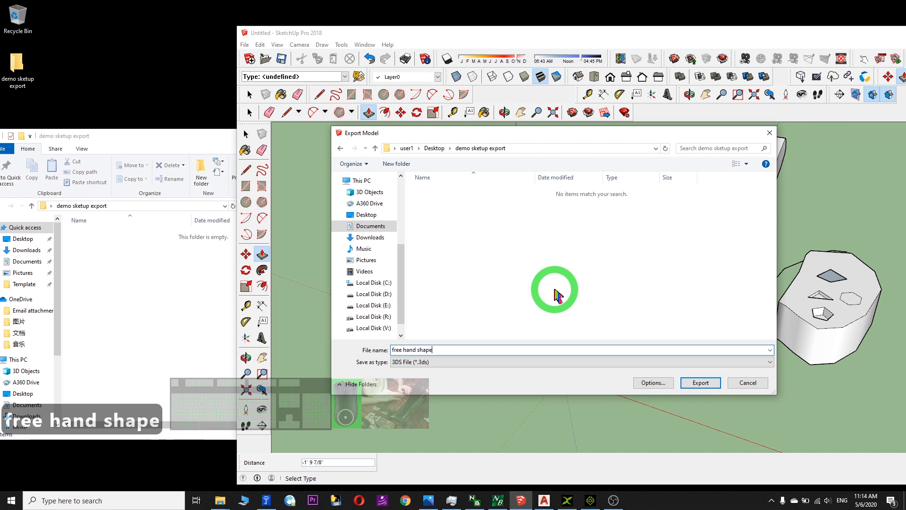
pyautogui.click(401, 362)
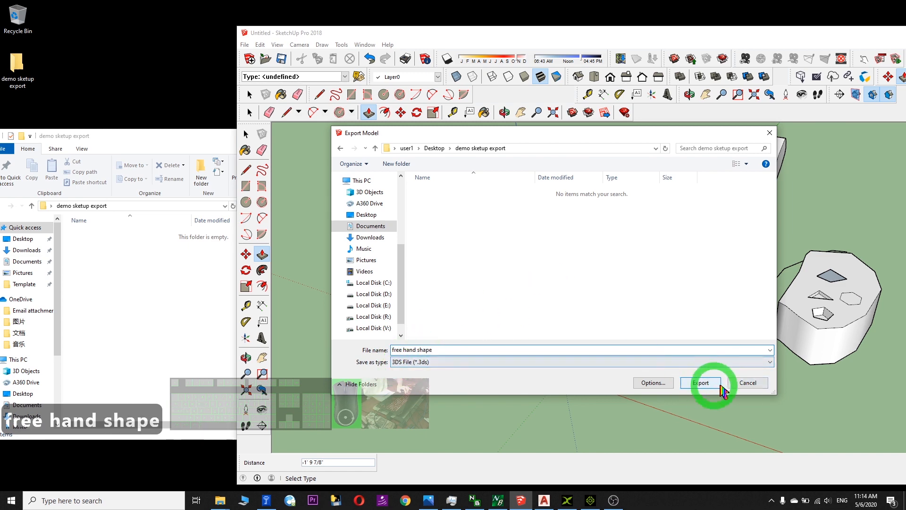
pyautogui.click(702, 383)
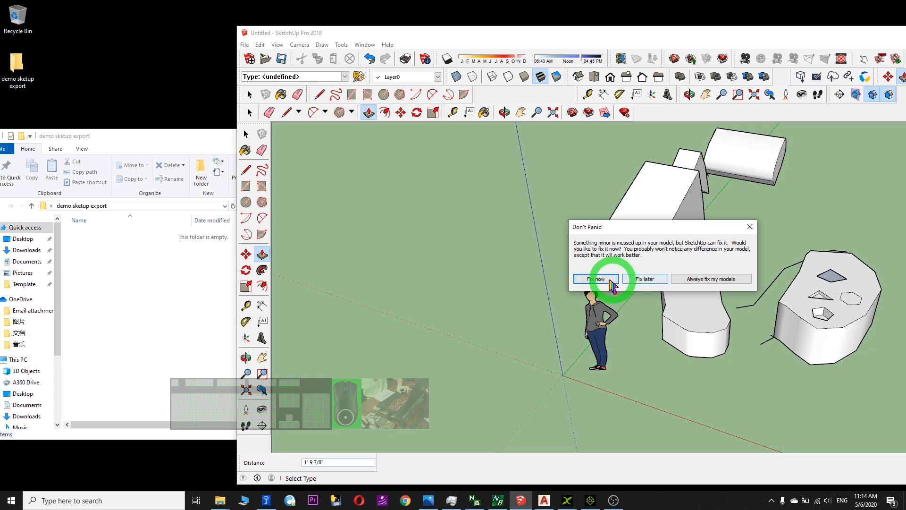
pyautogui.click(623, 280)
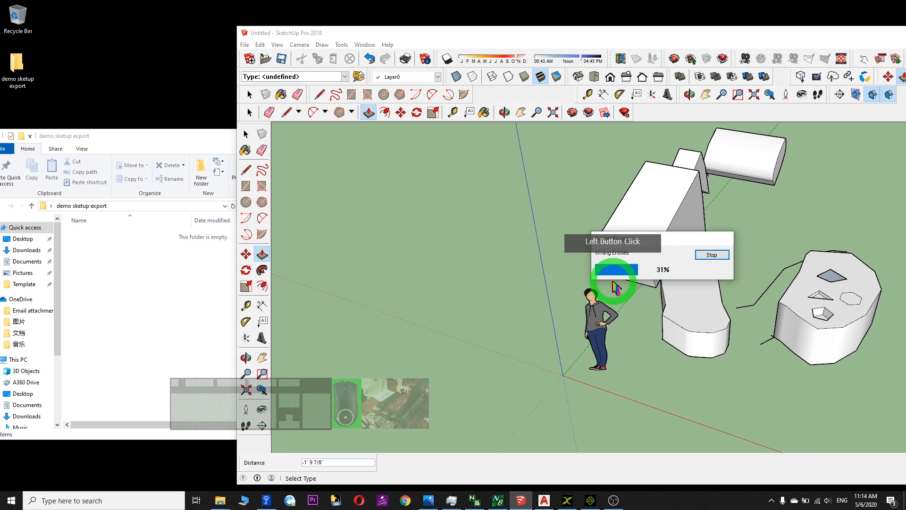
pyautogui.click(712, 332)
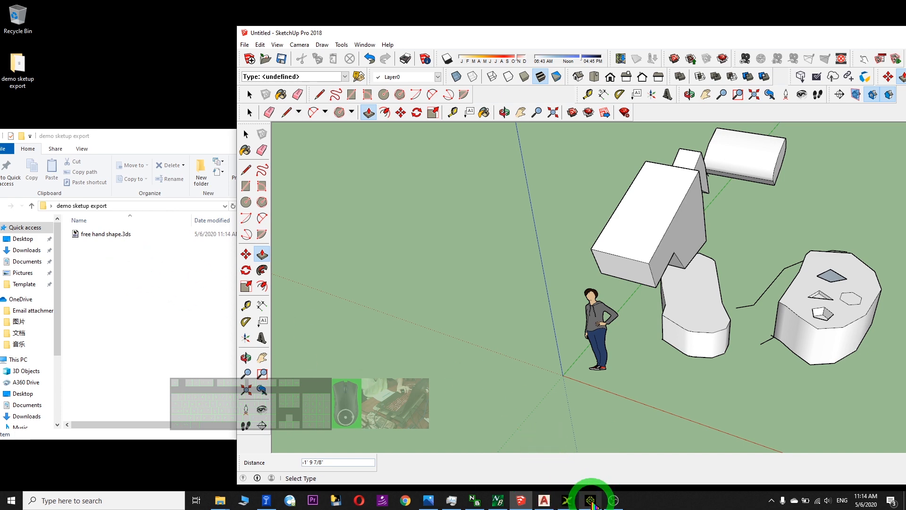
# Switch to iClone 7, shrink its window beside the folder window, and start a new empty project.
pyautogui.click(596, 505)
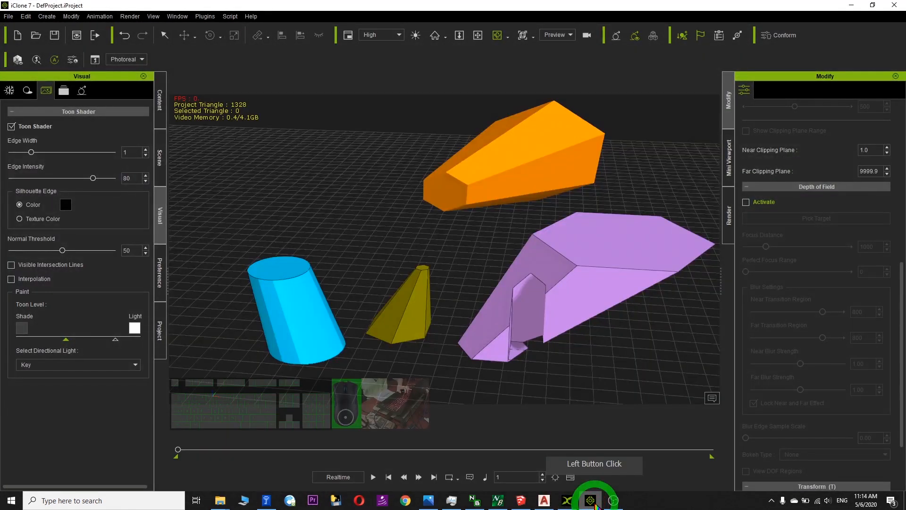
pyautogui.moveTo(425, 6)
pyautogui.mouseDown()
pyautogui.moveTo(455, 6)
pyautogui.moveTo(568, 48)
pyautogui.mouseUp()
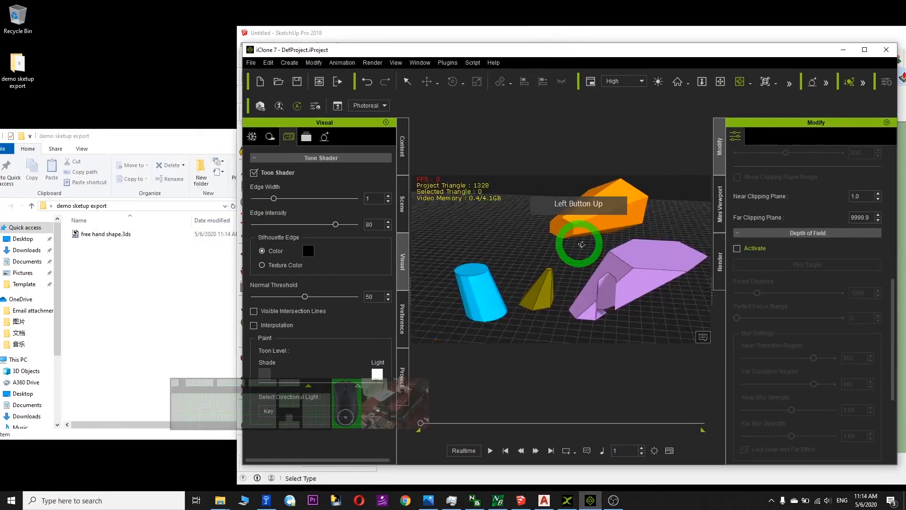
pyautogui.click(251, 62)
pyautogui.click(279, 77)
pyautogui.click(590, 273)
pyautogui.click(608, 240)
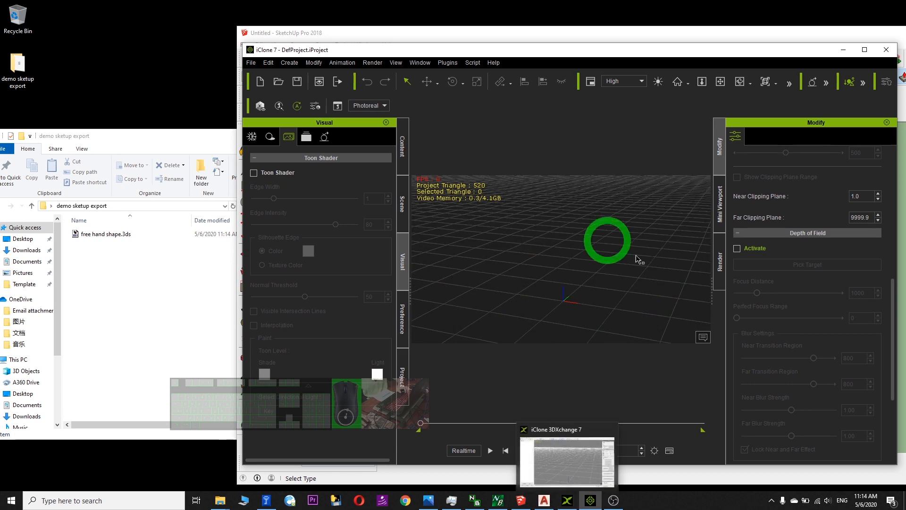
# Switch to iClone 3DXchange 7, shrink its window, and import free hand shape.3ds from the demo sketup export folder.
pyautogui.click(568, 501)
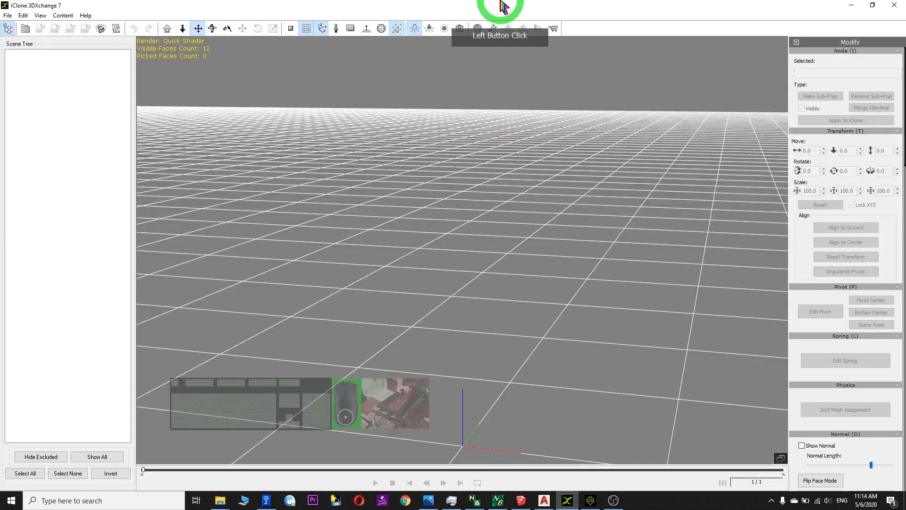
pyautogui.moveTo(496, 8); pyautogui.dragTo(515, 50)
pyautogui.click(108, 237)
pyautogui.moveTo(100, 241); pyautogui.dragTo(439, 172)
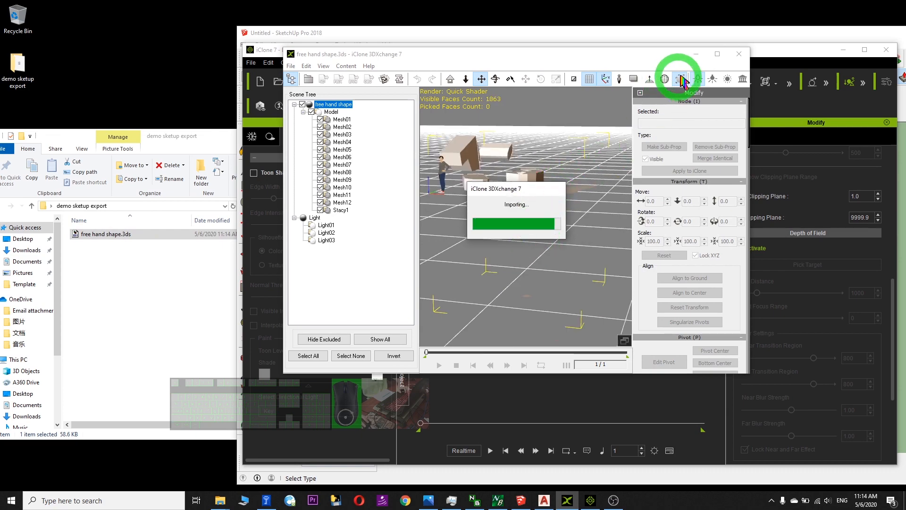
# Maximize 3DXchange and select Mesh03, the solid with the recesses, in the imported model.
pyautogui.click(717, 54)
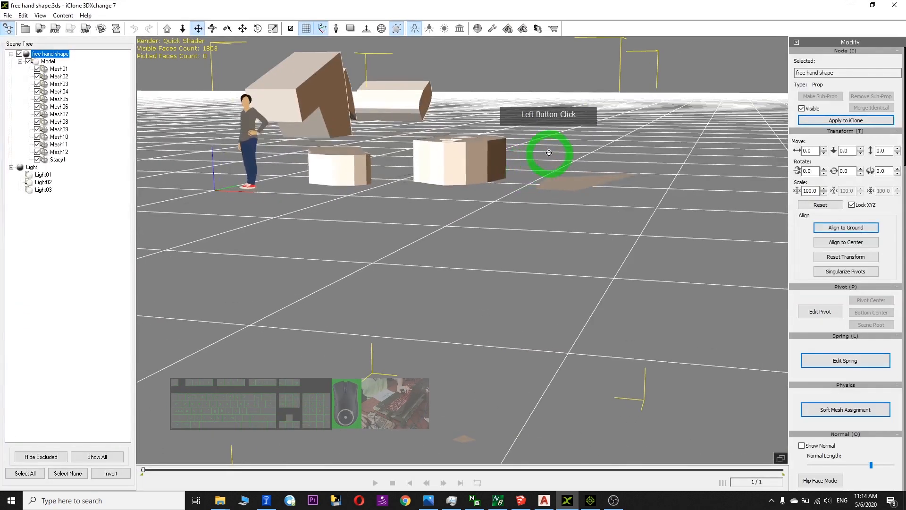
pyautogui.moveTo(552, 152); pyautogui.dragTo(435, 326)
pyautogui.doubleClick(410, 325)
pyautogui.doubleClick(478, 346)
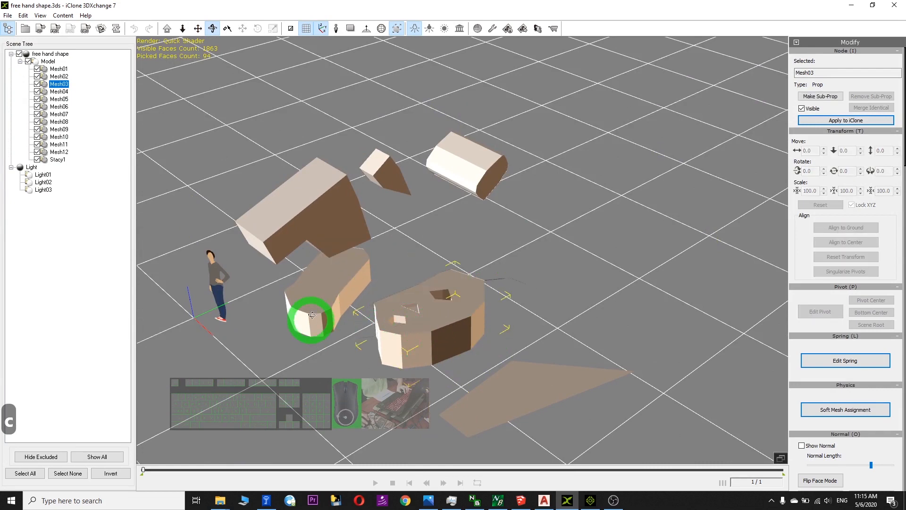
pyautogui.moveTo(519, 325); pyautogui.dragTo(531, 243)
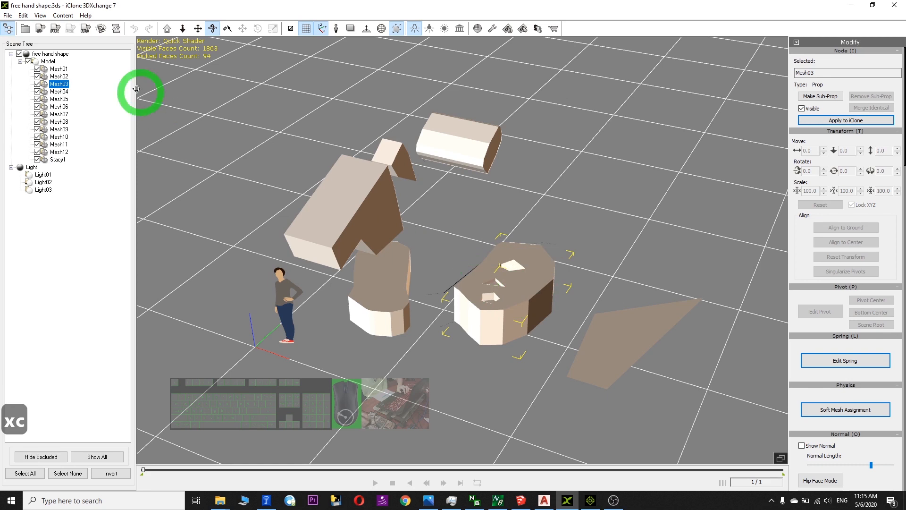
pyautogui.click(239, 75)
pyautogui.click(26, 60)
pyautogui.click(38, 71)
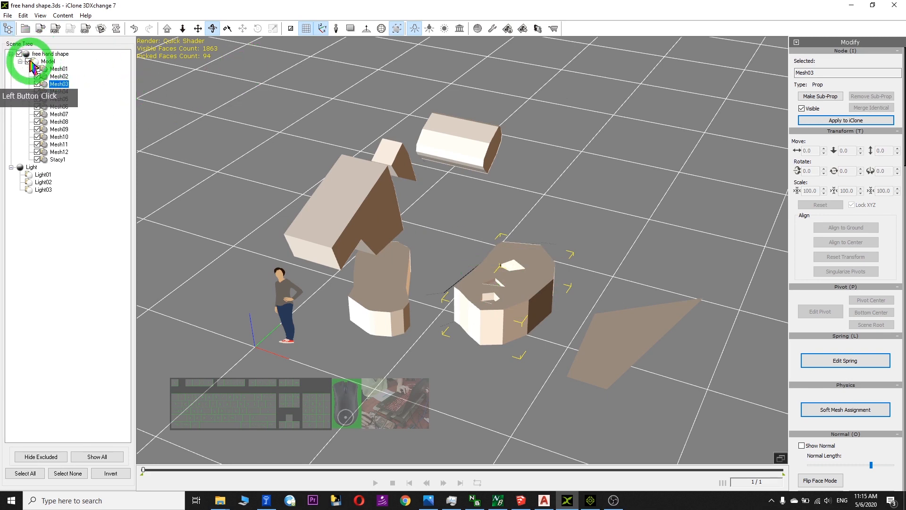
pyautogui.click(59, 96)
pyautogui.click(122, 75)
# Shrink the 3DXchange window and open the FBX export with its geometry limited to Select Only.
pyautogui.moveTo(463, 6); pyautogui.dragTo(512, 28)
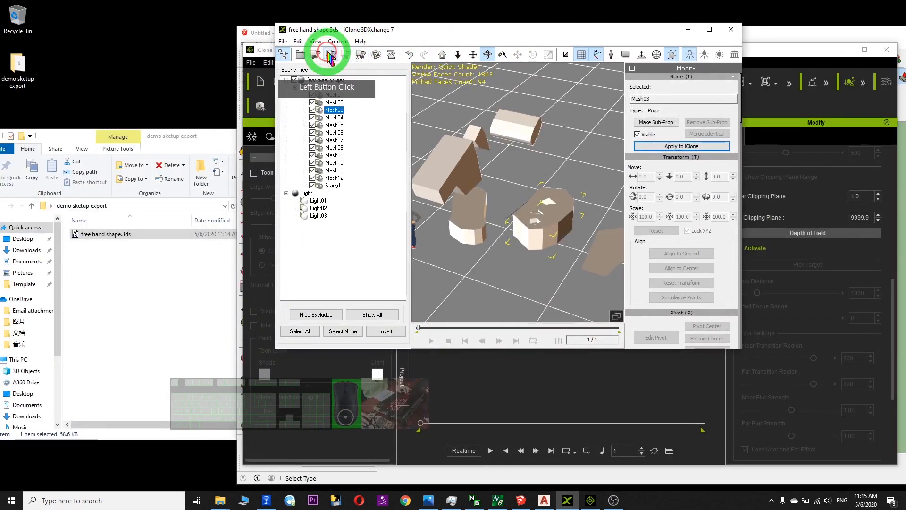
pyautogui.click(331, 56)
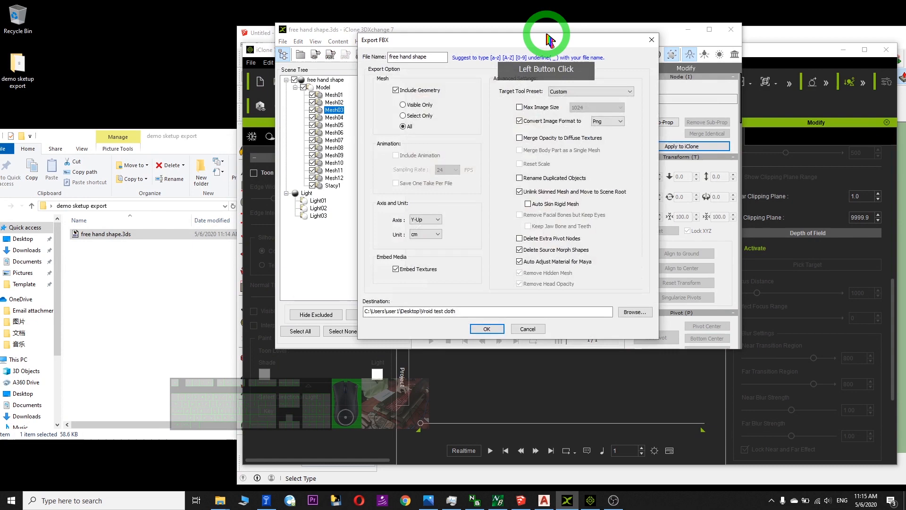
pyautogui.click(651, 39)
pyautogui.click(327, 62)
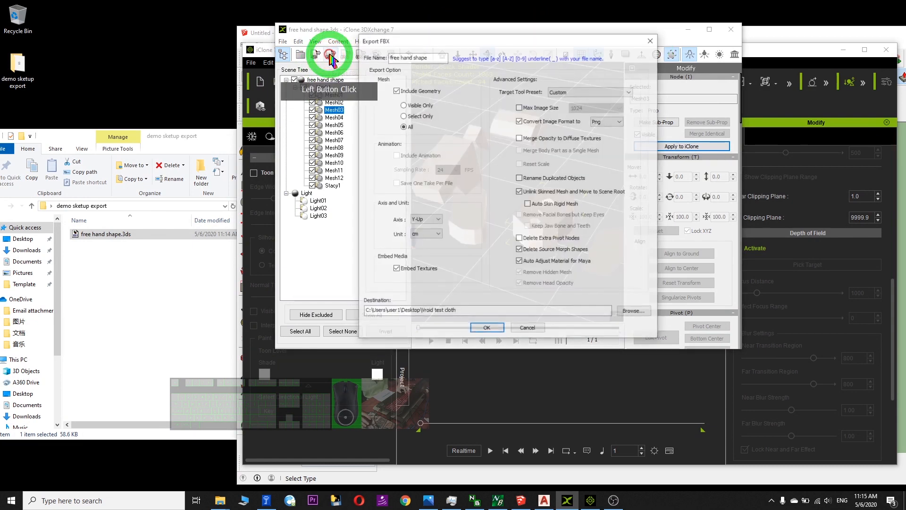
pyautogui.click(406, 115)
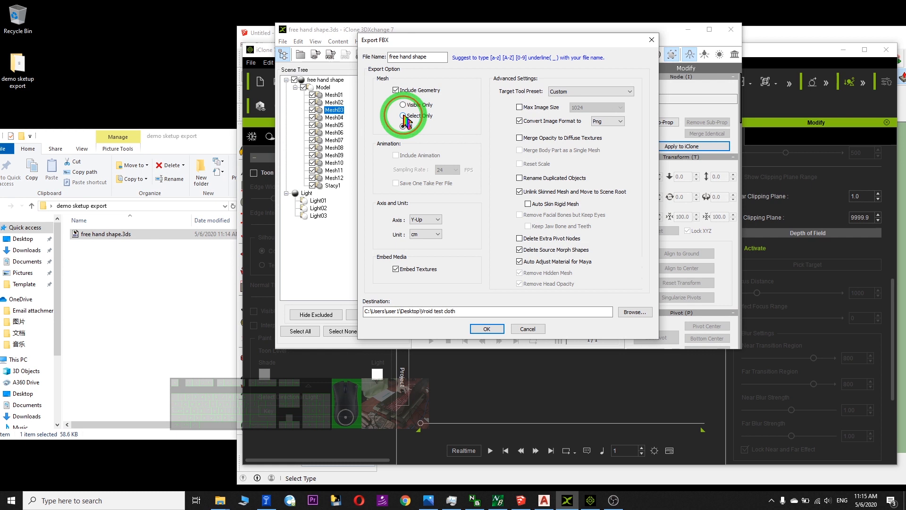
# Set the FBX export destination to the demo sketup export folder by reusing that folder's path.
pyautogui.click(118, 206)
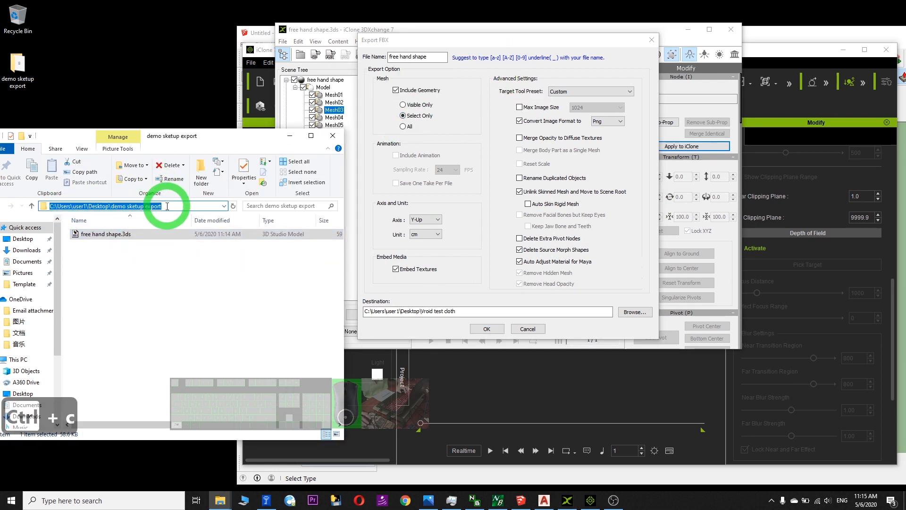
pyautogui.moveTo(467, 312); pyautogui.dragTo(268, 301)
pyautogui.hotkey('ctrl', 'v')
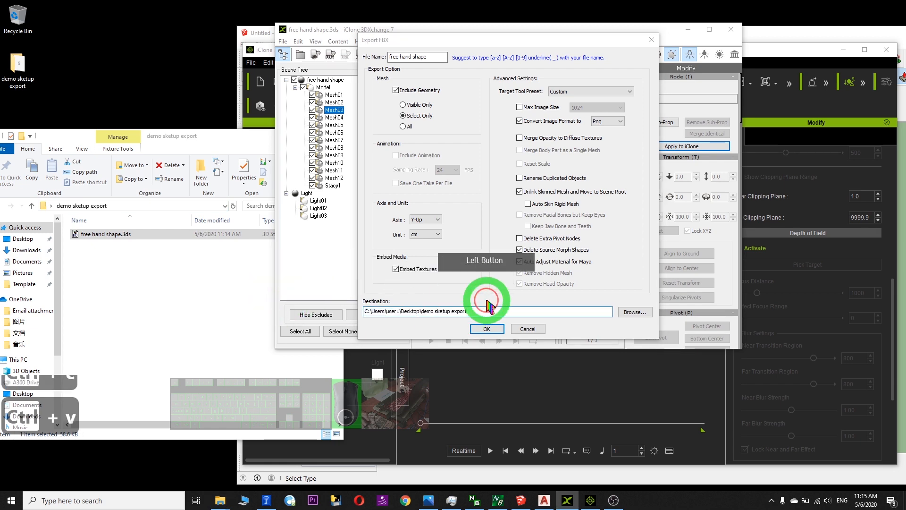
# Name the FBX file "irregular shape with hole" and export it.
pyautogui.moveTo(441, 48); pyautogui.dragTo(439, 106)
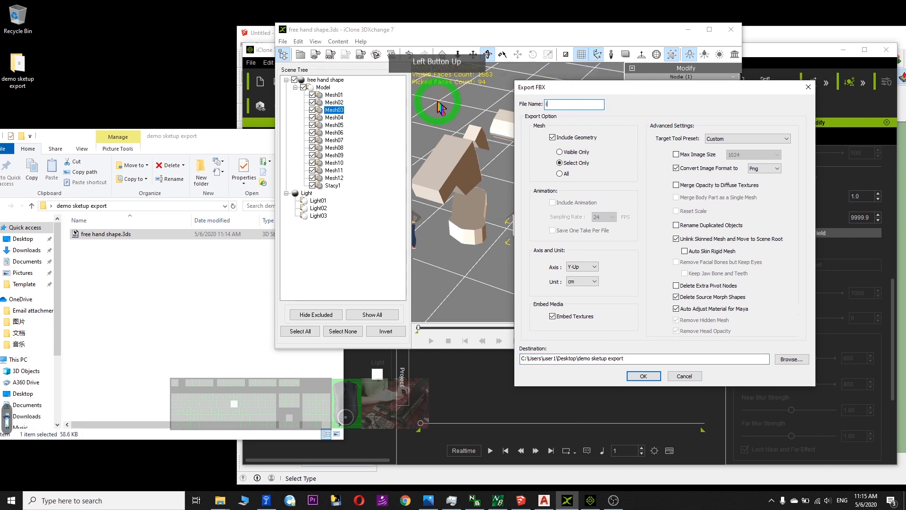
pyautogui.write('pe with hole')
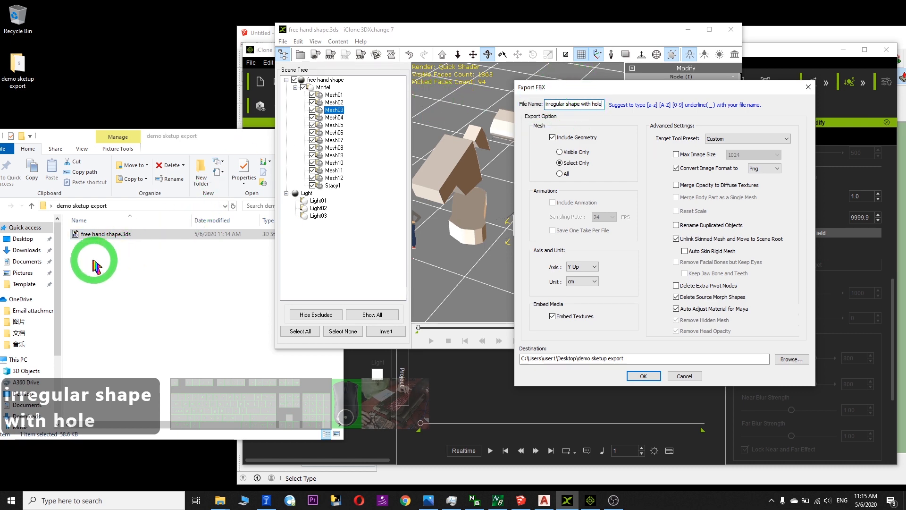
pyautogui.click(643, 376)
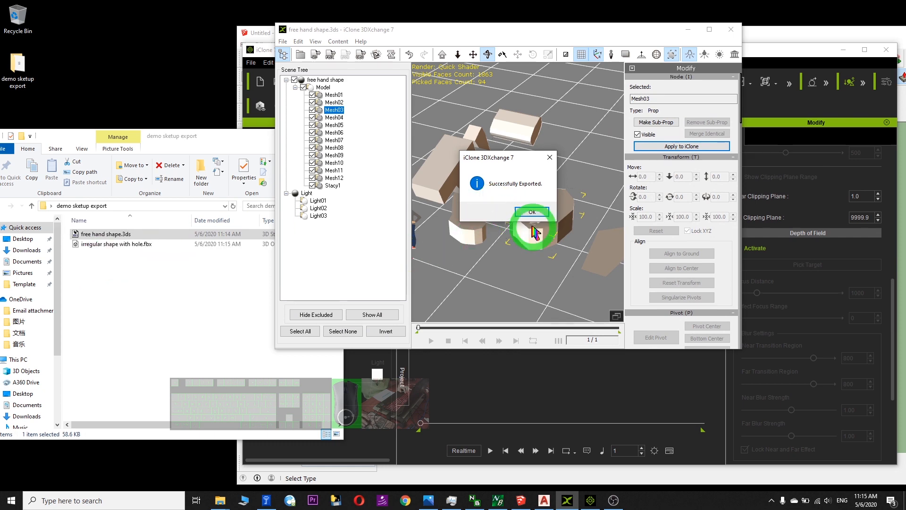
pyautogui.click(543, 216)
# Switch to iClone 7, import irregular shape with hole.fbx from the folder window into the project, and maximize the window.
pyautogui.click(118, 243)
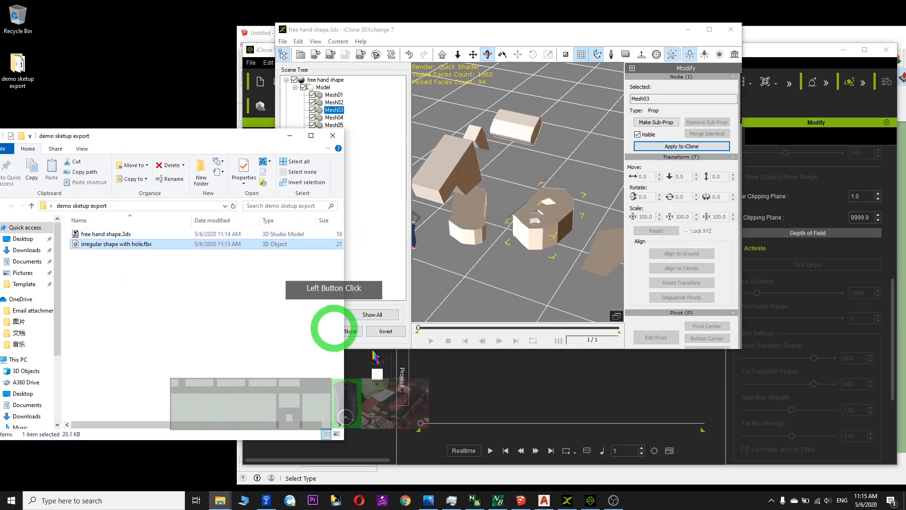
pyautogui.click(590, 501)
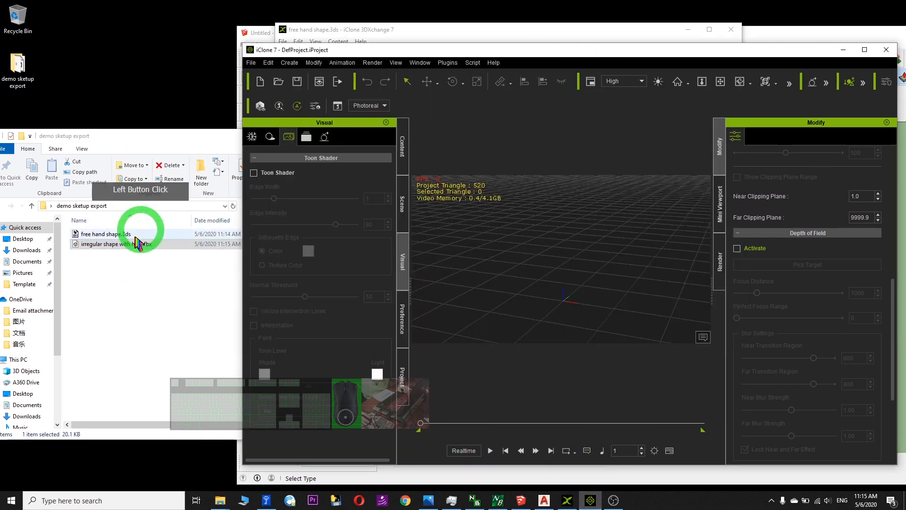
pyautogui.moveTo(98, 250); pyautogui.dragTo(680, 252)
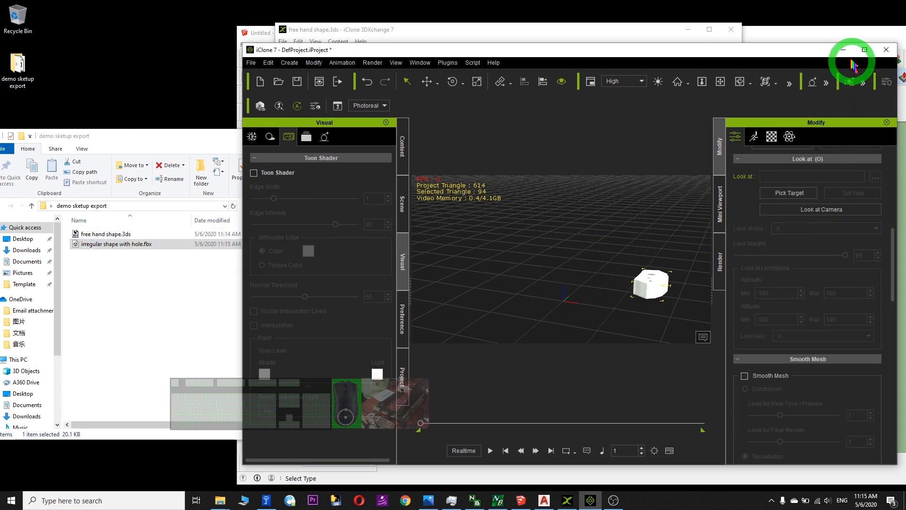
pyautogui.click(865, 50)
# Examine the imported shape and its recesses from different angles and distances.
pyautogui.moveTo(566, 225); pyautogui.dragTo(543, 252)
pyautogui.press('x')
pyautogui.press('x')
pyautogui.press('c')
pyautogui.press('c')
pyautogui.press('x')
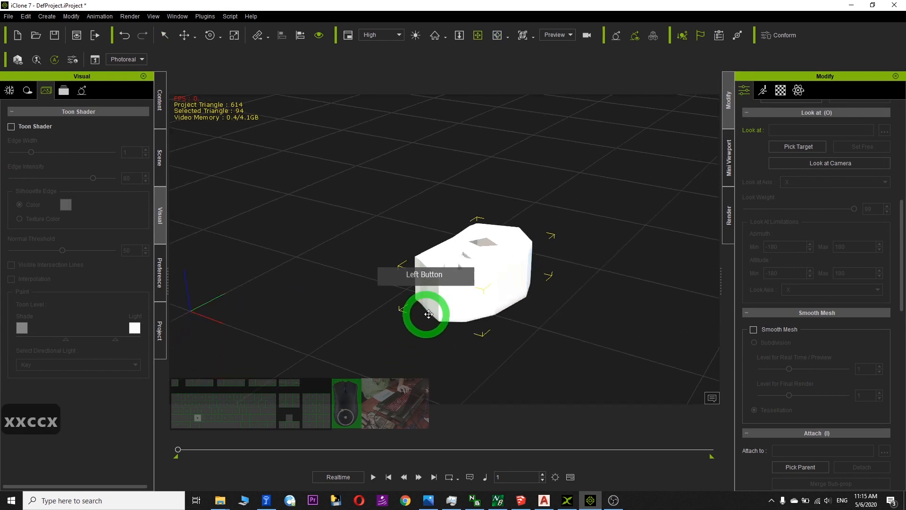
pyautogui.press('c')
pyautogui.press('c')
pyautogui.press('c')
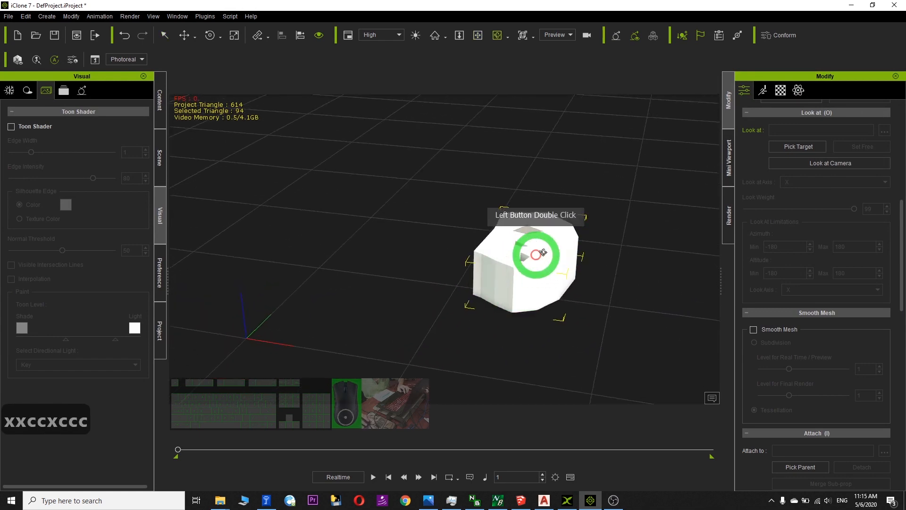
pyautogui.scroll(-3, 561, 251)
# Move the imported prop's pivot onto the shape with the Middle quick set.
pyautogui.press('w')
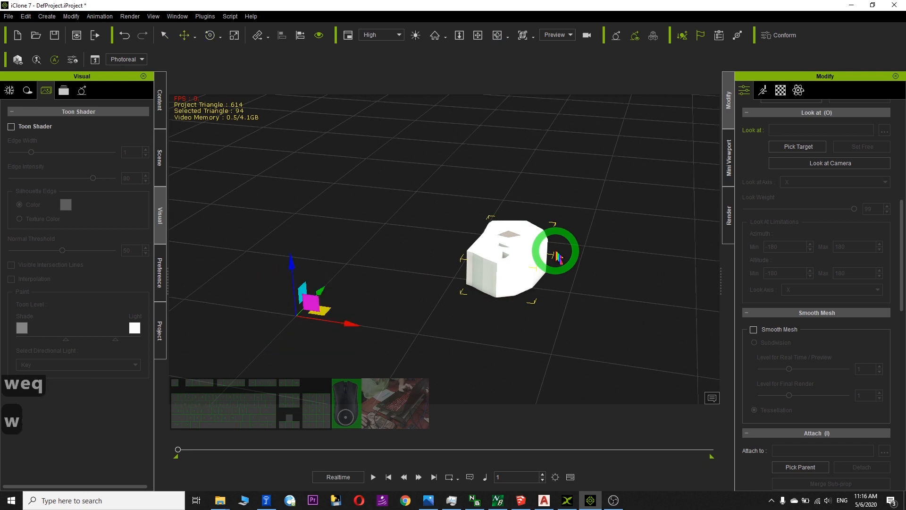
pyautogui.press('e')
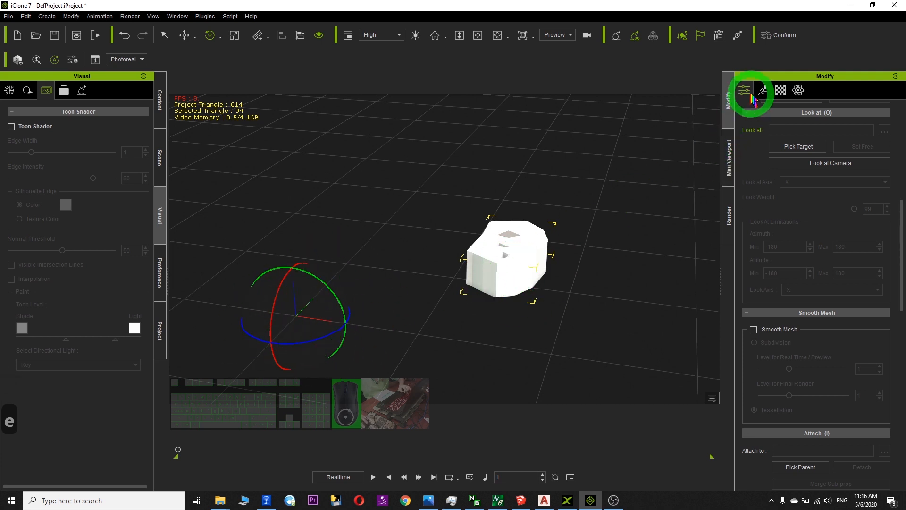
pyautogui.moveTo(902, 229); pyautogui.dragTo(900, 364)
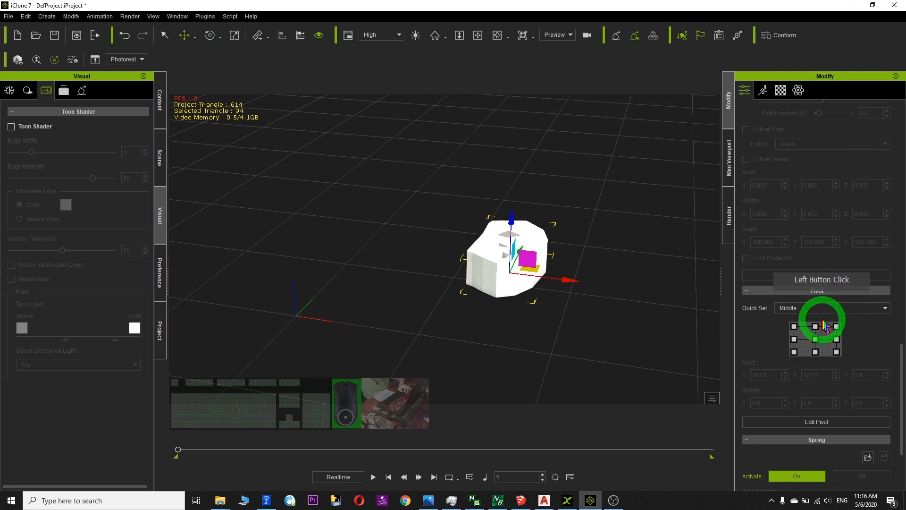
# Zero out the prop's transform to bring it to the scene origin, and view its recesses up close.
pyautogui.moveTo(902, 355); pyautogui.dragTo(901, 158)
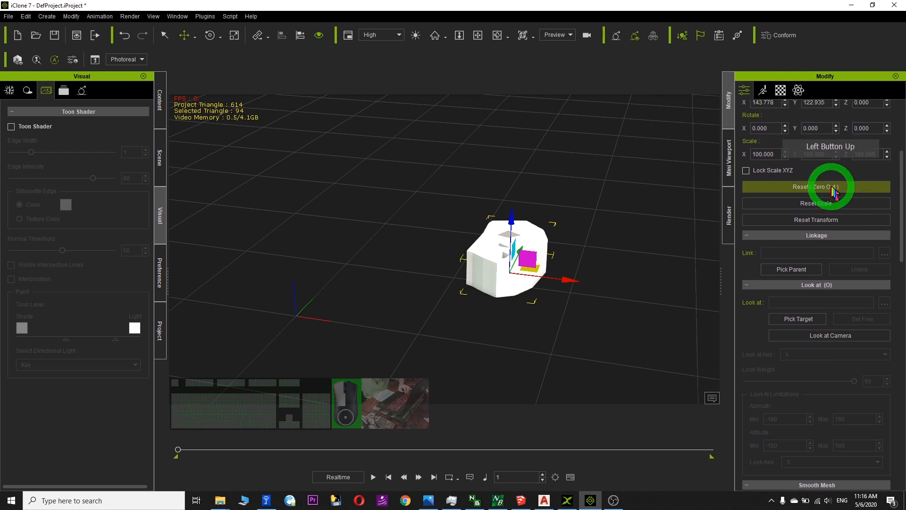
pyautogui.click(833, 189)
pyautogui.click(423, 228)
pyautogui.scroll(3, 384, 284)
pyautogui.press('x')
pyautogui.moveTo(390, 292); pyautogui.dragTo(456, 257)
pyautogui.press('c')
pyautogui.press('x')
pyautogui.press('c')
# Set the prop material's diffuse color to green from the basic colors.
pyautogui.click(782, 90)
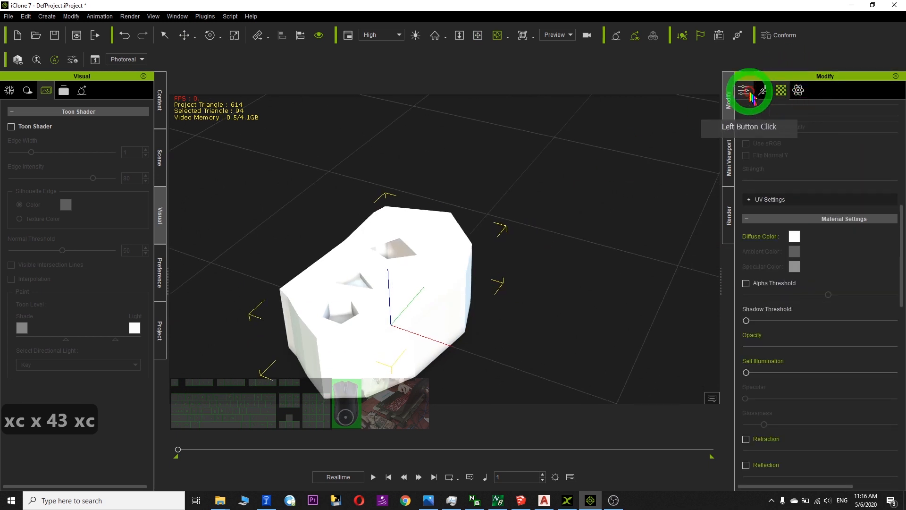
pyautogui.click(795, 239)
pyautogui.moveTo(462, 143); pyautogui.dragTo(653, 129)
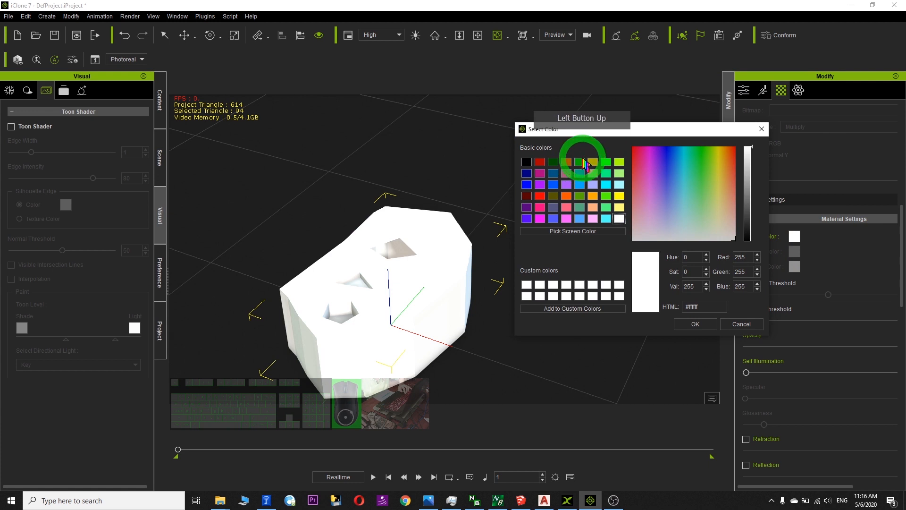
pyautogui.click(583, 161)
pyautogui.click(696, 325)
# Examine the depth of the green prop's recesses and its side walls from several angles.
pyautogui.press('x')
pyautogui.moveTo(538, 293); pyautogui.dragTo(585, 278)
pyautogui.press('c')
pyautogui.moveTo(550, 278); pyautogui.dragTo(447, 291)
pyautogui.scroll(5, 381, 252)
pyautogui.scroll(-3, 379, 257)
pyautogui.press('x')
pyautogui.press('c')
pyautogui.press('x')
pyautogui.moveTo(363, 360); pyautogui.dragTo(401, 326)
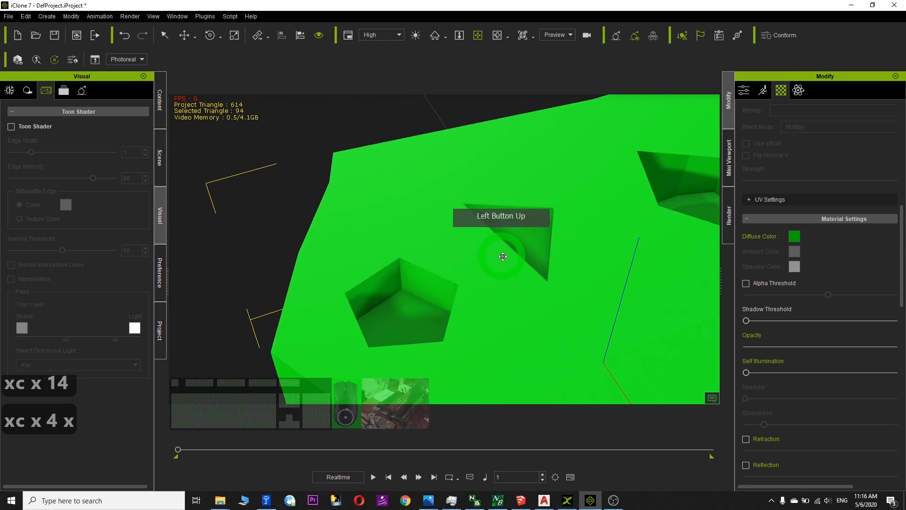
pyautogui.scroll(-5, 530, 297)
pyautogui.press('c')
pyautogui.moveTo(530, 298)
pyautogui.mouseDown()
pyautogui.moveTo(713, 297)
pyautogui.moveTo(704, 299)
pyautogui.moveTo(701, 204)
pyautogui.moveTo(449, 203)
pyautogui.moveTo(569, 222)
pyautogui.moveTo(516, 247)
pyautogui.moveTo(351, 267)
pyautogui.moveTo(302, 284)
pyautogui.moveTo(354, 218)
pyautogui.moveTo(240, 200)
pyautogui.moveTo(694, 251)
pyautogui.moveTo(542, 303)
pyautogui.mouseUp()
pyautogui.scroll(5, 531, 253)
pyautogui.scroll(-5, 530, 253)
pyautogui.press('x')
pyautogui.press('c')
pyautogui.moveTo(590, 255); pyautogui.dragTo(408, 240)
pyautogui.press('c')
pyautogui.press('x')
pyautogui.press('x')
pyautogui.press('c')
pyautogui.moveTo(427, 296); pyautogui.dragTo(410, 246)
# Save the green prop to the custom Prop library and place a second copy, Prop9, beside the original.
pyautogui.click(159, 97)
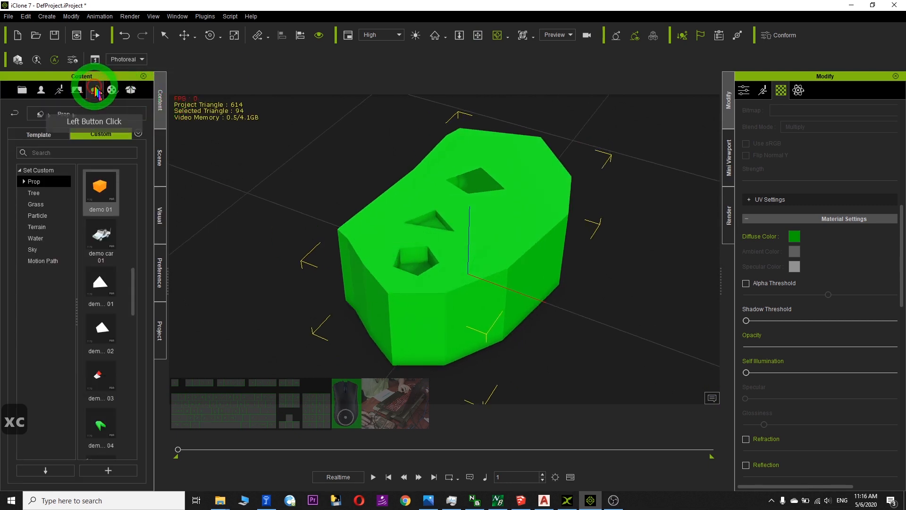
pyautogui.click(93, 134)
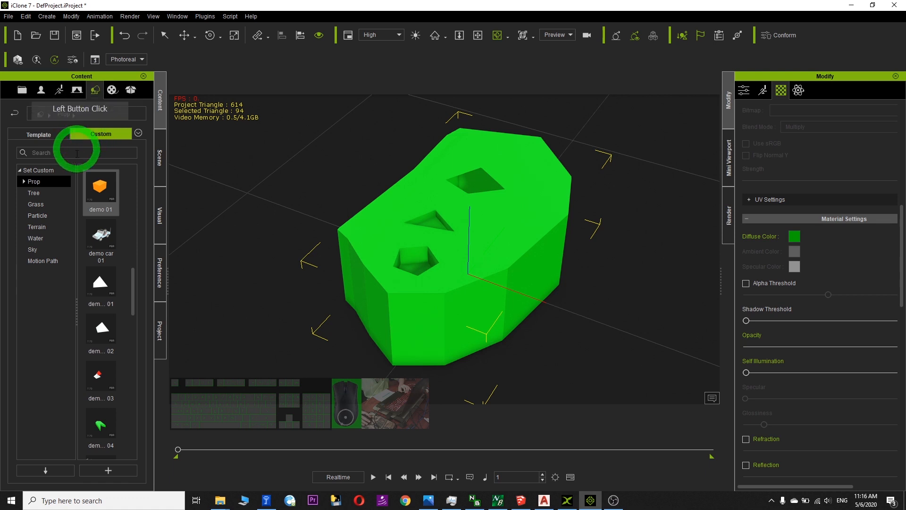
pyautogui.click(41, 182)
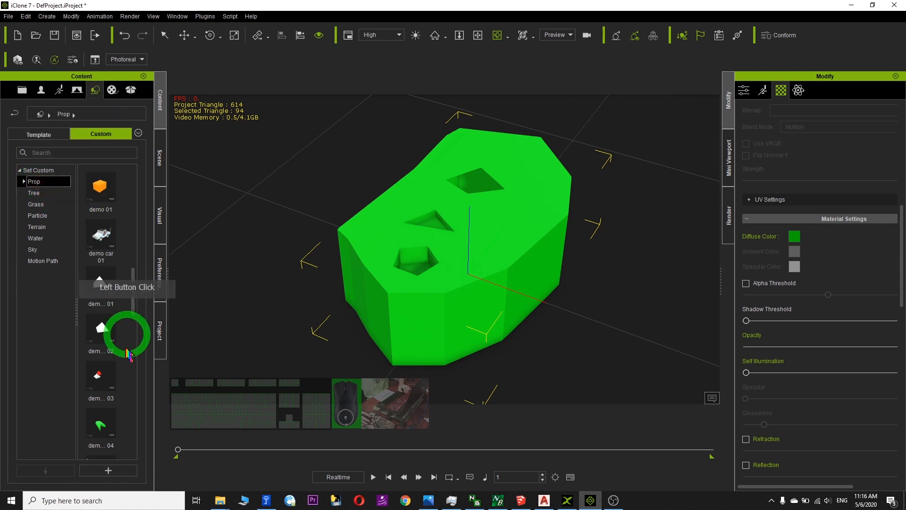
pyautogui.click(100, 470)
pyautogui.doubleClick(497, 335)
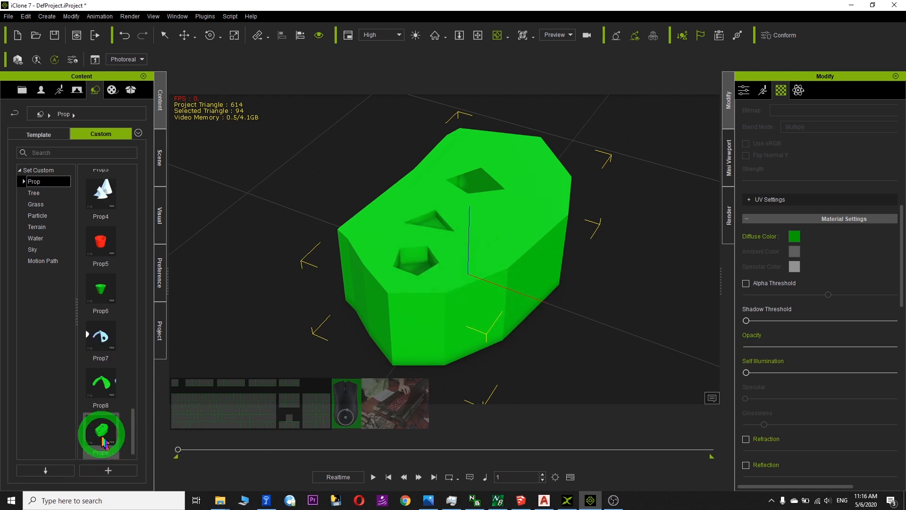
pyautogui.scroll(-5, 571, 291)
pyautogui.moveTo(100, 436); pyautogui.dragTo(644, 208)
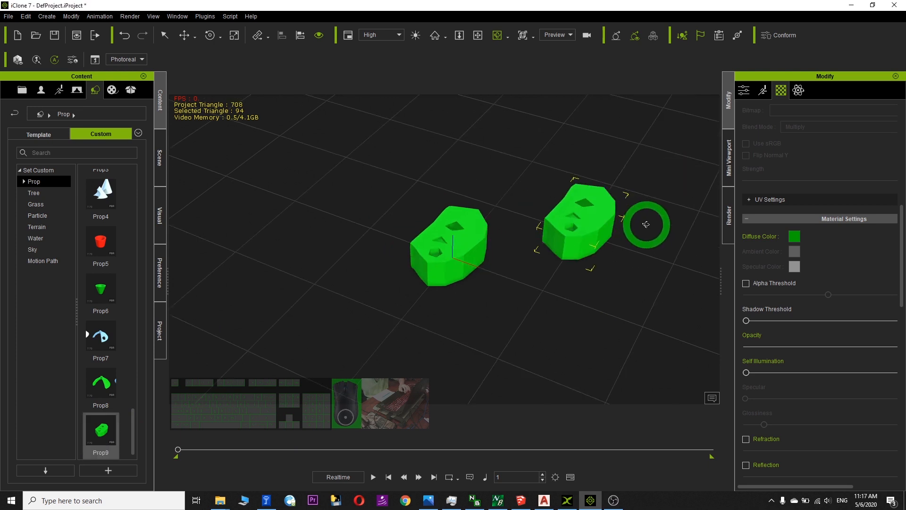
# Compare the original green prop and its copy from several angles and distances.
pyautogui.moveTo(584, 232); pyautogui.dragTo(475, 276)
pyautogui.press('x')
pyautogui.press('c')
pyautogui.scroll(4, 476, 276)
pyautogui.press('x')
pyautogui.moveTo(545, 274); pyautogui.dragTo(512, 285)
pyautogui.press('c')
pyautogui.scroll(-4, 512, 285)
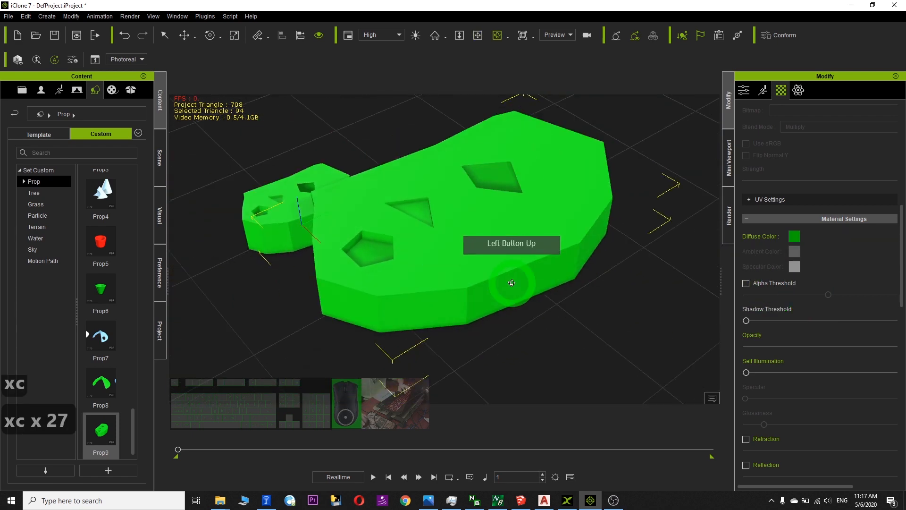
pyautogui.press('x')
pyautogui.moveTo(492, 334); pyautogui.dragTo(510, 334)
pyautogui.press('c')
pyautogui.moveTo(510, 334); pyautogui.dragTo(506, 271)
pyautogui.press('x')
pyautogui.press('c')
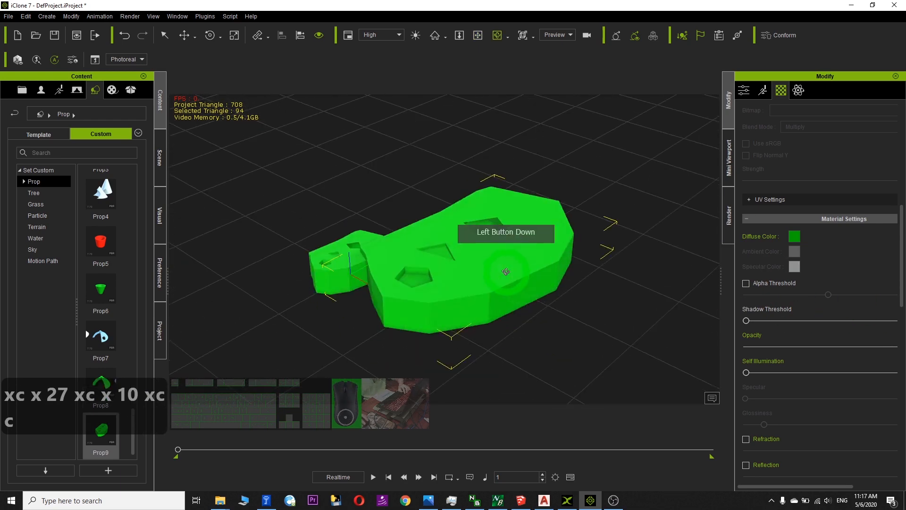
# Start a new empty iClone project and minimize the iClone window.
pyautogui.click(9, 16)
pyautogui.click(103, 408)
pyautogui.click(10, 15)
pyautogui.click(28, 32)
pyautogui.click(469, 276)
pyautogui.click(801, 9)
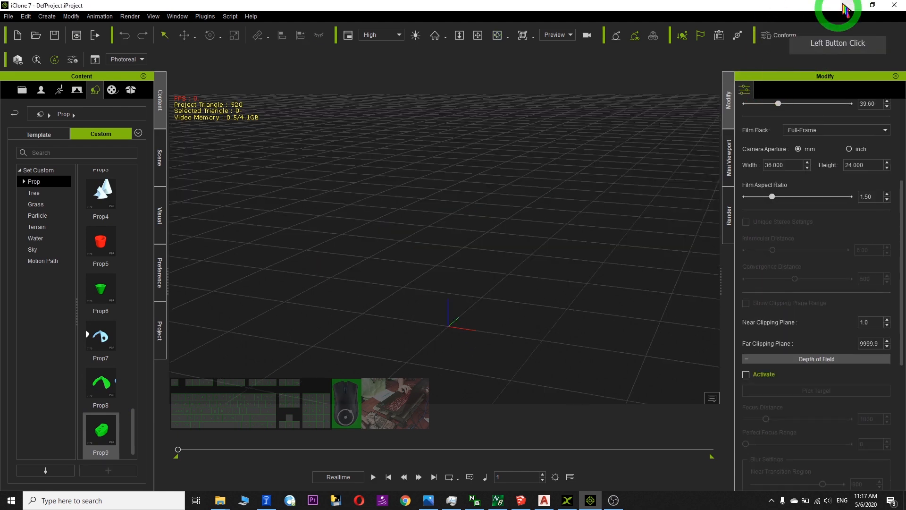
pyautogui.click(854, 4)
# Look over the other shapes in 3DXchange, picking Mesh05 and Mesh07 in the viewport.
pyautogui.click(537, 186)
pyautogui.moveTo(444, 190); pyautogui.dragTo(507, 191)
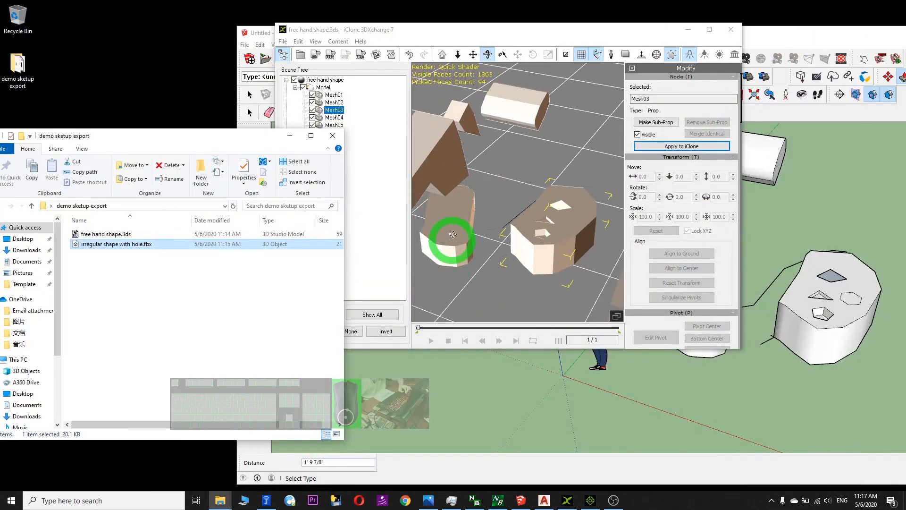
pyautogui.scroll(-2, 472, 189)
pyautogui.click(446, 146)
pyautogui.scroll(-2, 498, 152)
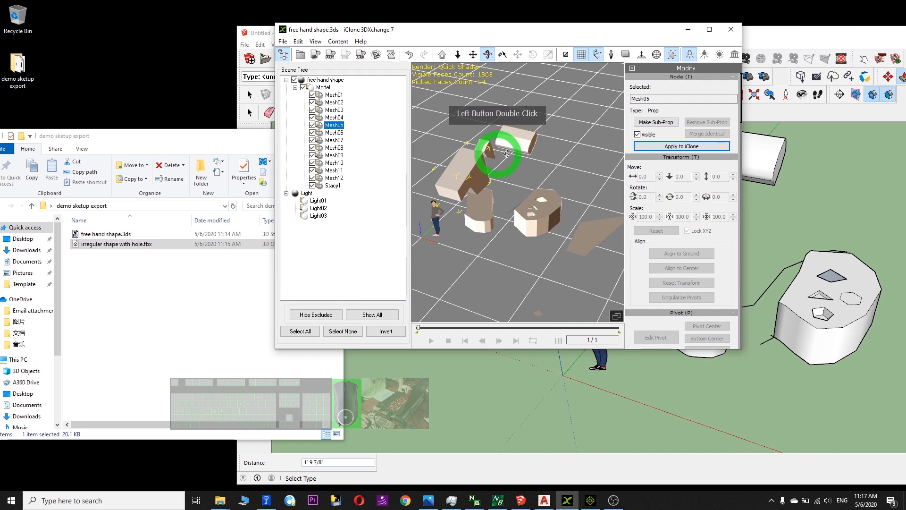
pyautogui.click(598, 233)
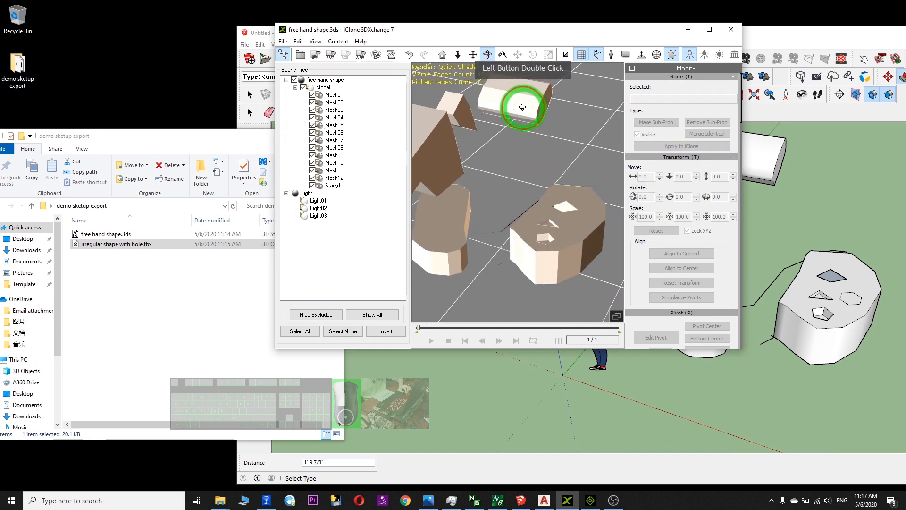
pyautogui.doubleClick(522, 101)
pyautogui.click(583, 229)
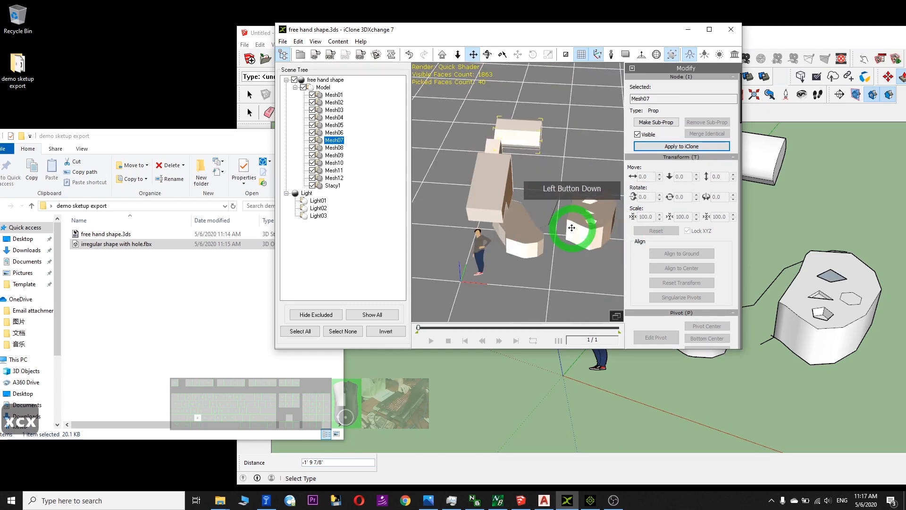
# Switch to SketchUp, maximize its window, and review all the modelled shapes.
pyautogui.click(815, 29)
pyautogui.moveTo(815, 29)
pyautogui.mouseDown()
pyautogui.moveTo(668, 57)
pyautogui.moveTo(658, 8)
pyautogui.mouseUp()
pyautogui.scroll(3, 751, 317)
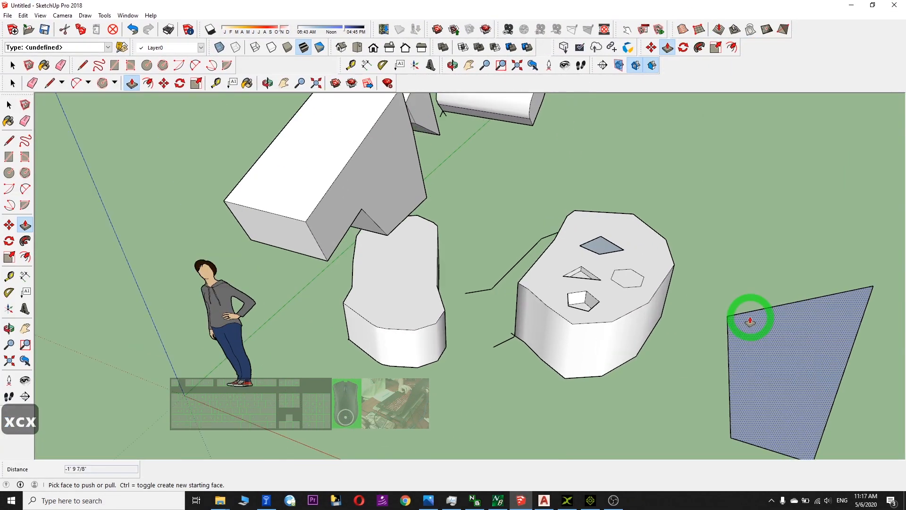
pyautogui.scroll(-3, 749, 317)
pyautogui.moveTo(604, 263); pyautogui.dragTo(687, 266)
pyautogui.press('p')
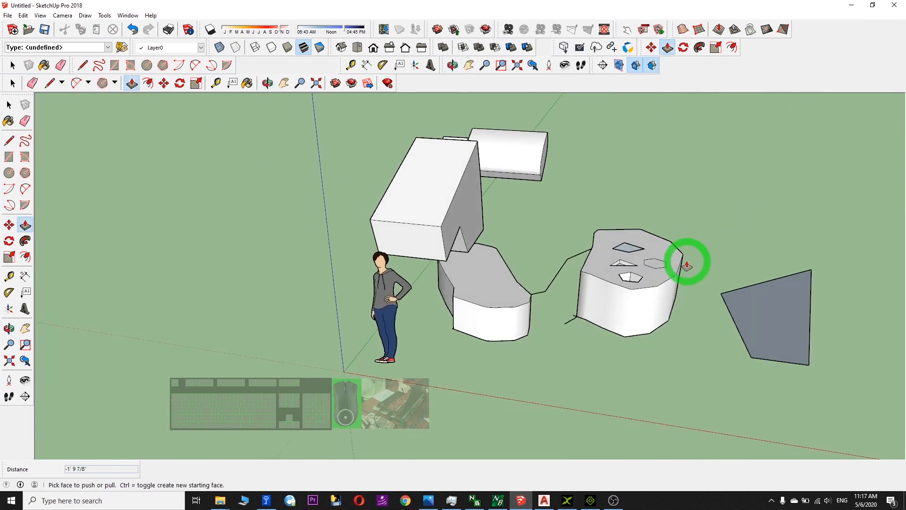
pyautogui.scroll(-2, 697, 241)
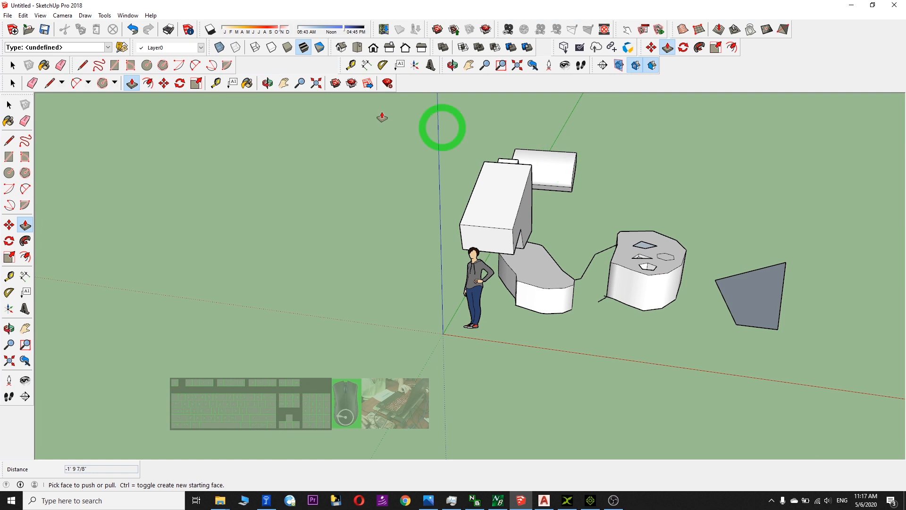
# Start a new SketchUp model without saving the current shapes.
pyautogui.click(10, 16)
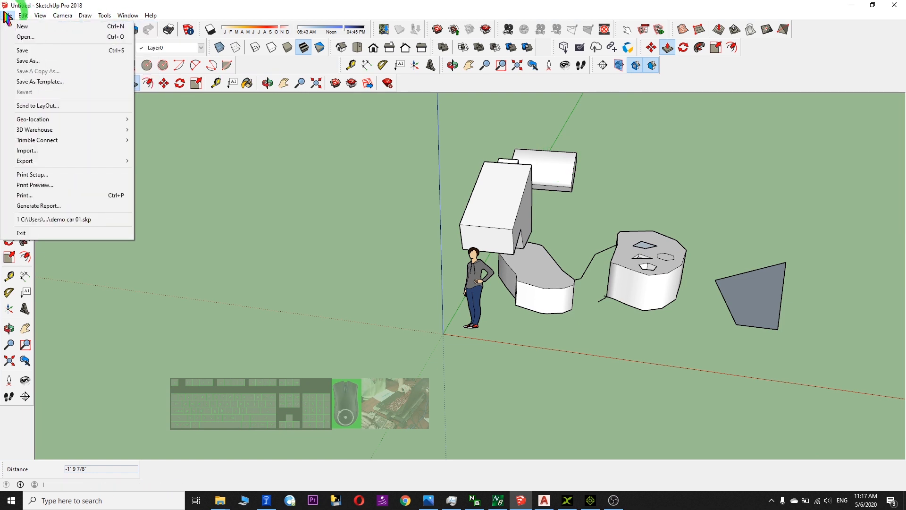
pyautogui.click(20, 28)
pyautogui.click(449, 273)
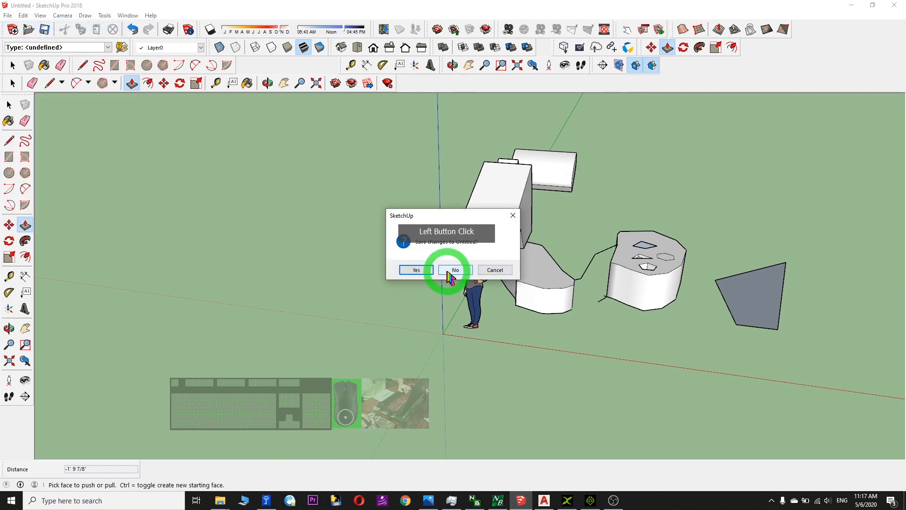
pyautogui.click(504, 264)
pyautogui.scroll(1, 508, 265)
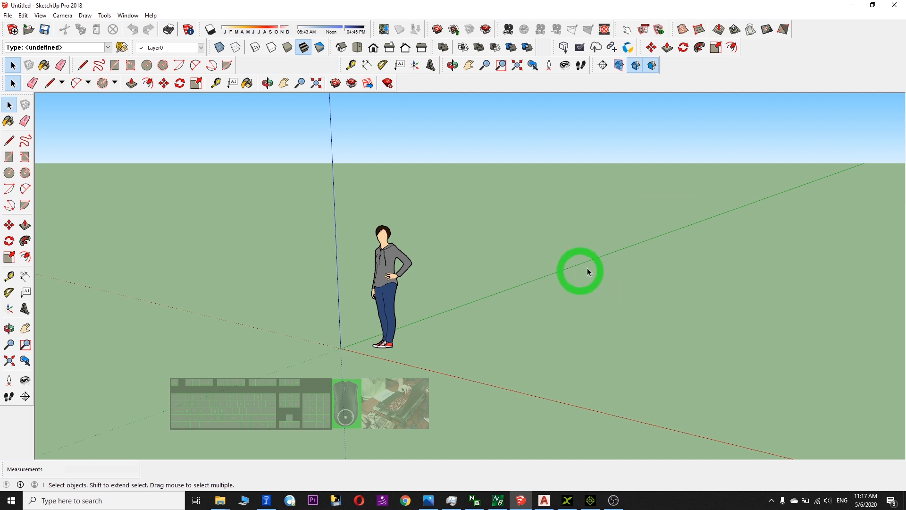
# Draw a circle with a radius of about 5' on the ground beside the standing figure.
pyautogui.moveTo(729, 268); pyautogui.dragTo(836, 305, button='middle')
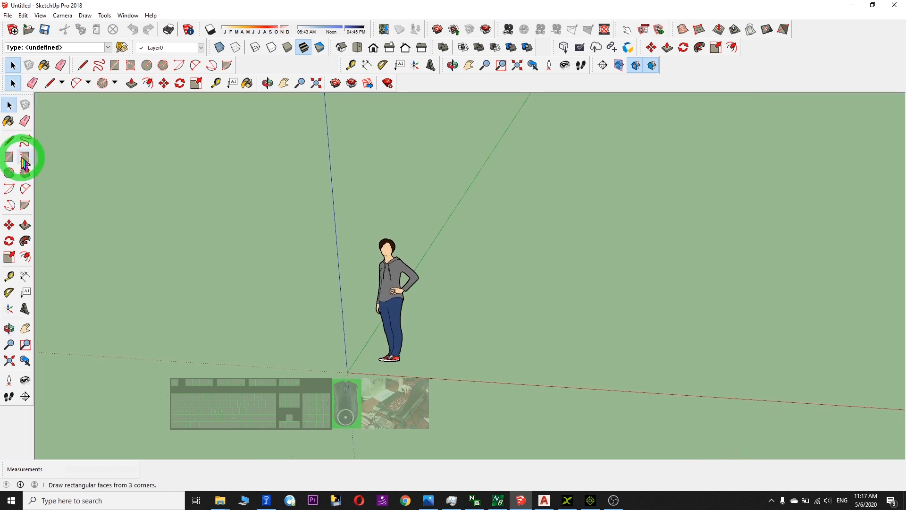
pyautogui.moveTo(603, 221); pyautogui.dragTo(81, 200, button='middle')
pyautogui.click(9, 173)
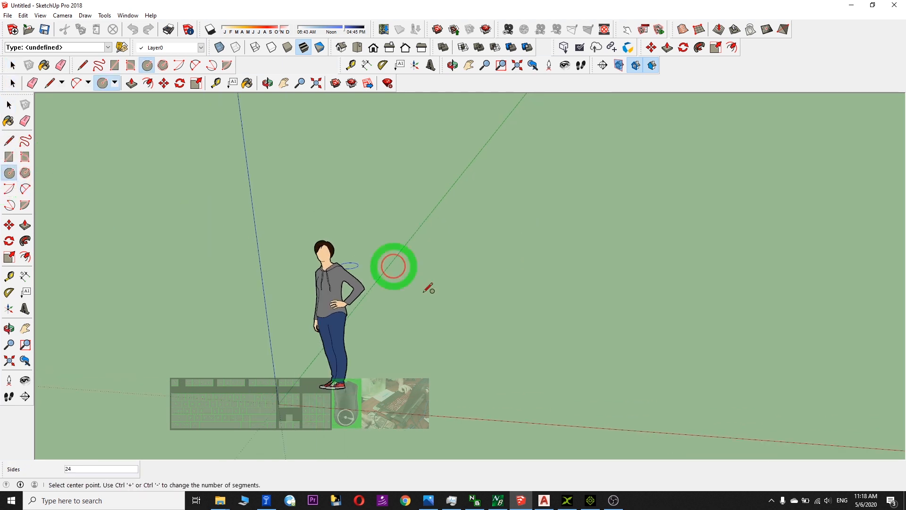
pyautogui.moveTo(527, 311); pyautogui.dragTo(590, 283)
pyautogui.click(769, 250)
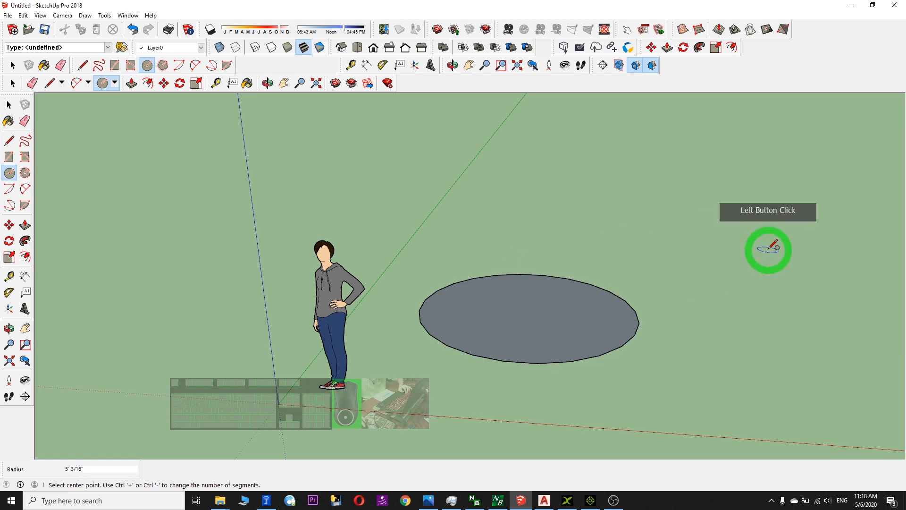
# Extrude the circle upward with Push/Pull into a low solid cylinder.
pyautogui.moveTo(778, 243); pyautogui.dragTo(665, 255, button='middle')
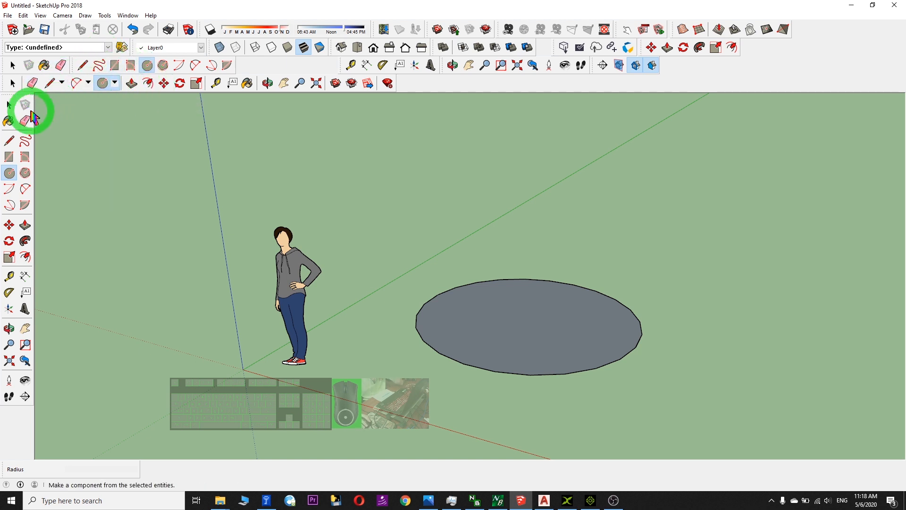
pyautogui.click(25, 226)
pyautogui.click(522, 324)
pyautogui.click(526, 231)
pyautogui.press('o')
pyautogui.moveTo(704, 204); pyautogui.dragTo(832, 243)
pyautogui.moveTo(831, 242); pyautogui.dragTo(818, 229, button='middle')
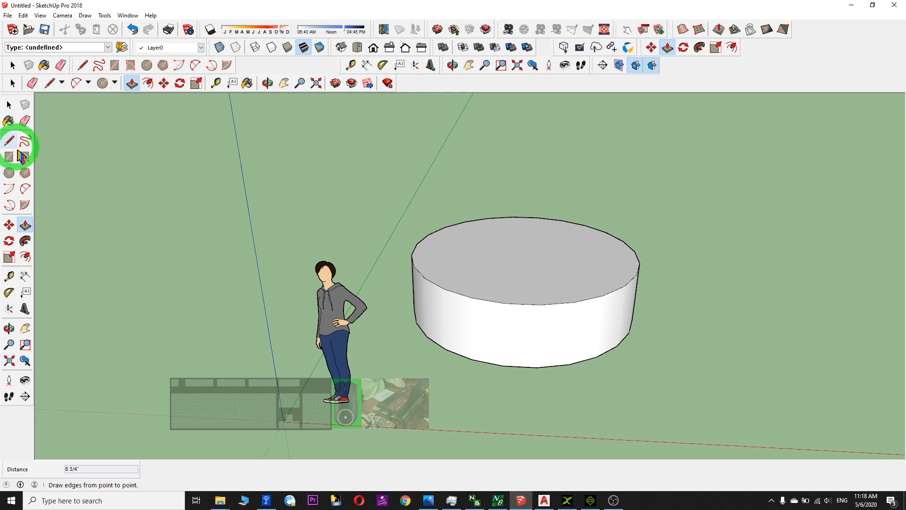
# Draw a centre-point arc of about 86 degrees on the ground beyond the cylinder.
pyautogui.click(9, 188)
pyautogui.click(744, 342)
pyautogui.click(733, 312)
pyautogui.click(801, 260)
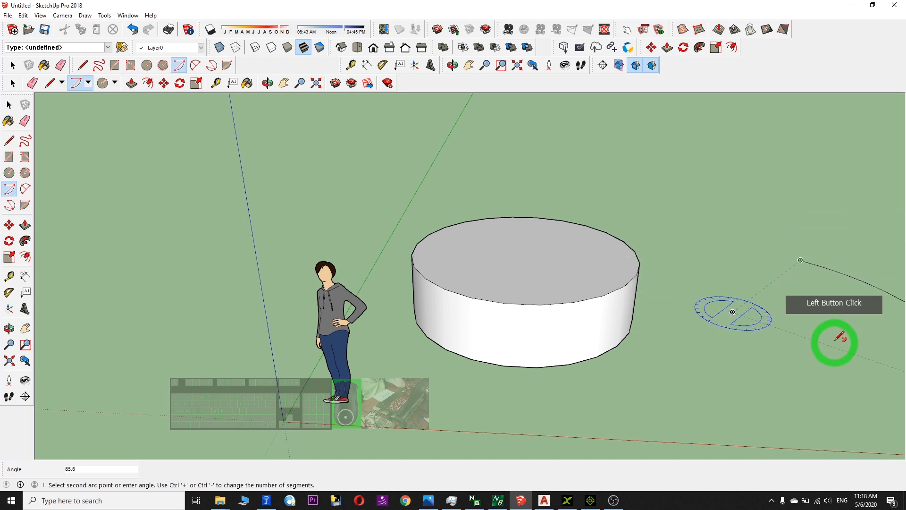
pyautogui.scroll(-3, 850, 327)
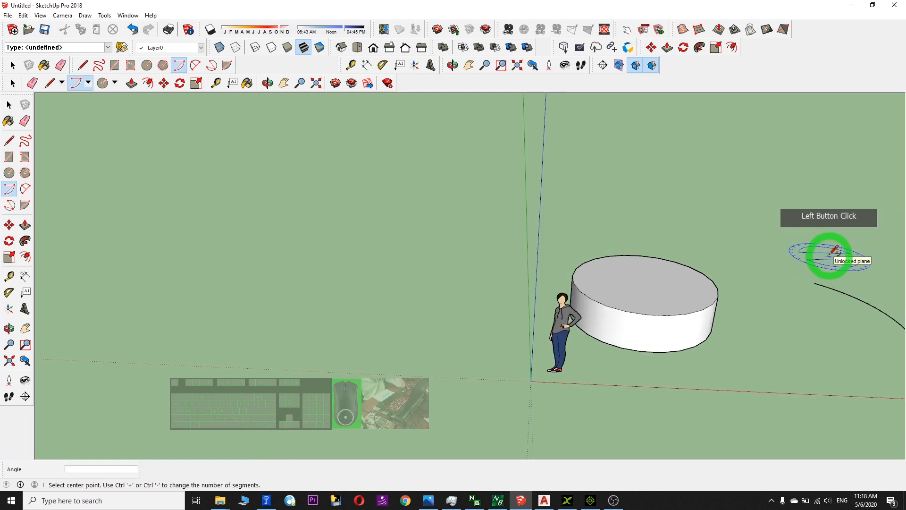
# Draw a second, larger arc of about 138 degrees that ends on the first arc.
pyautogui.click(284, 84)
pyautogui.moveTo(752, 218); pyautogui.dragTo(328, 172)
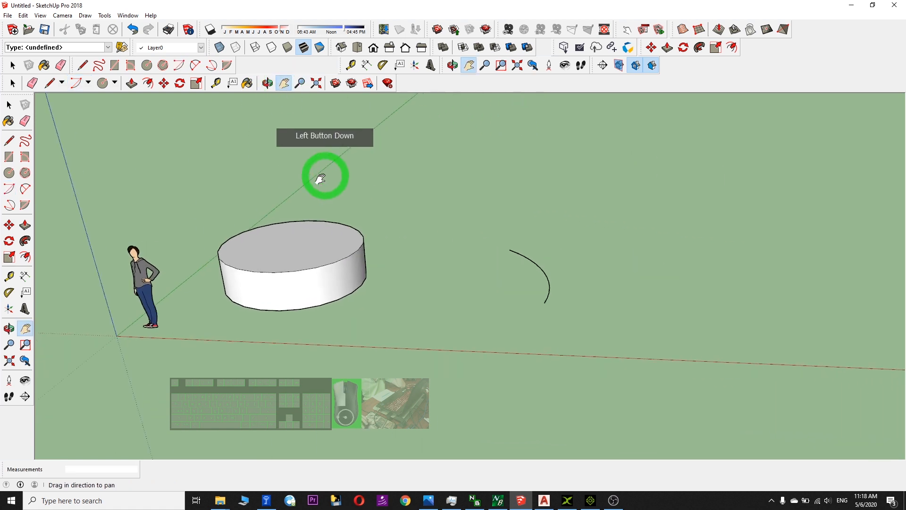
pyautogui.moveTo(393, 249); pyautogui.dragTo(371, 248)
pyautogui.click(17, 192)
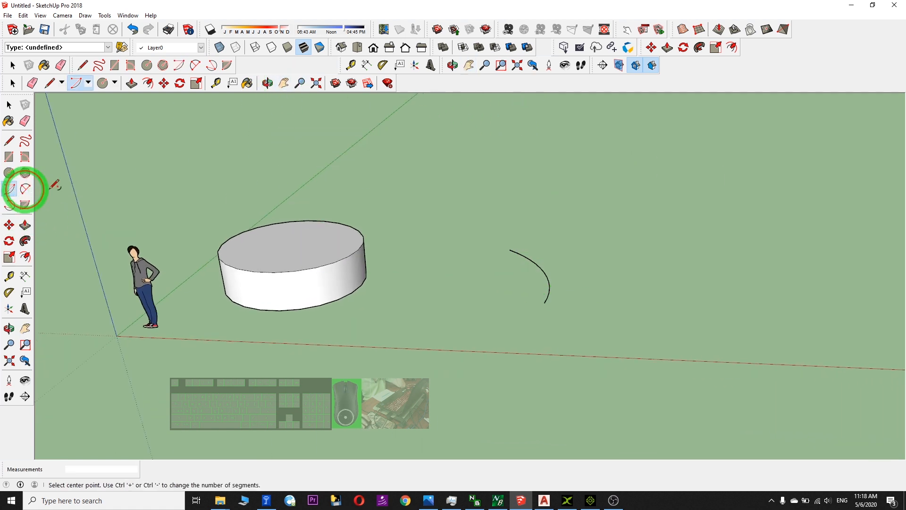
pyautogui.click(500, 201)
pyautogui.click(585, 163)
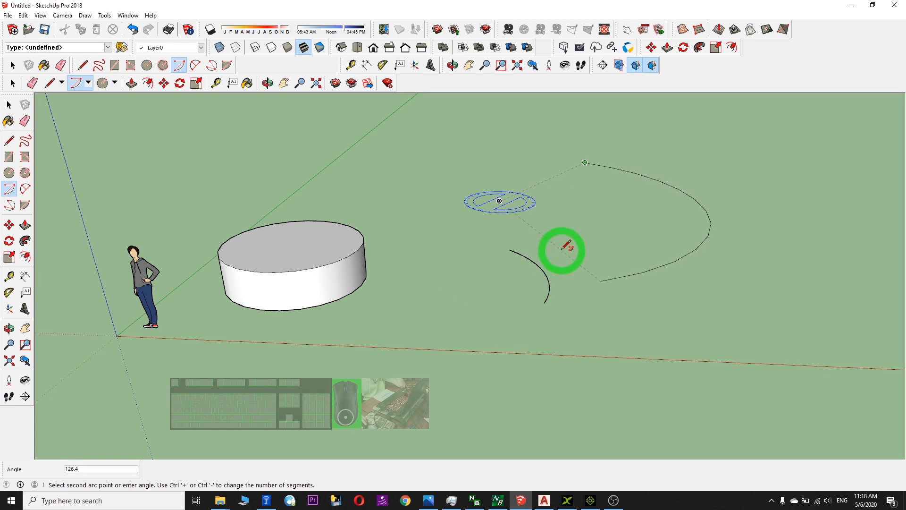
pyautogui.click(548, 285)
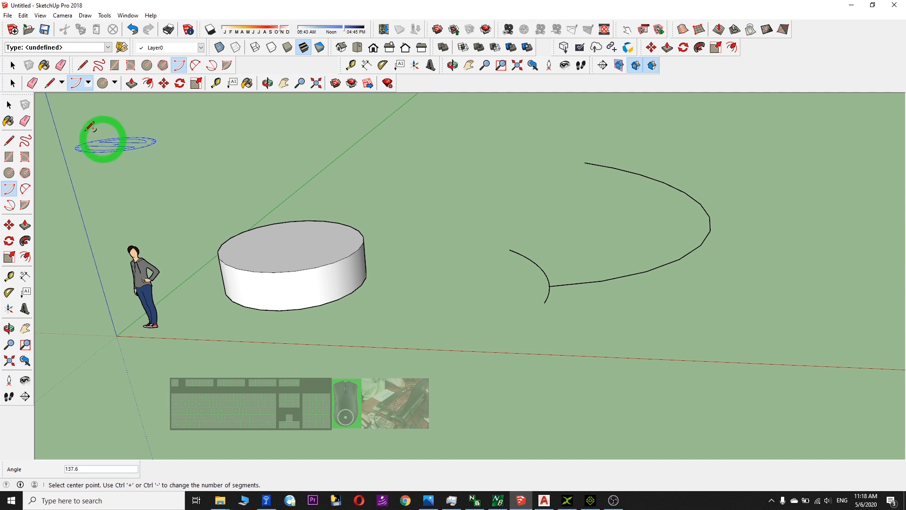
# Connect the free ends of the two arcs with a straight line about 32' long to close a face.
pyautogui.press('l')
pyautogui.click(586, 163)
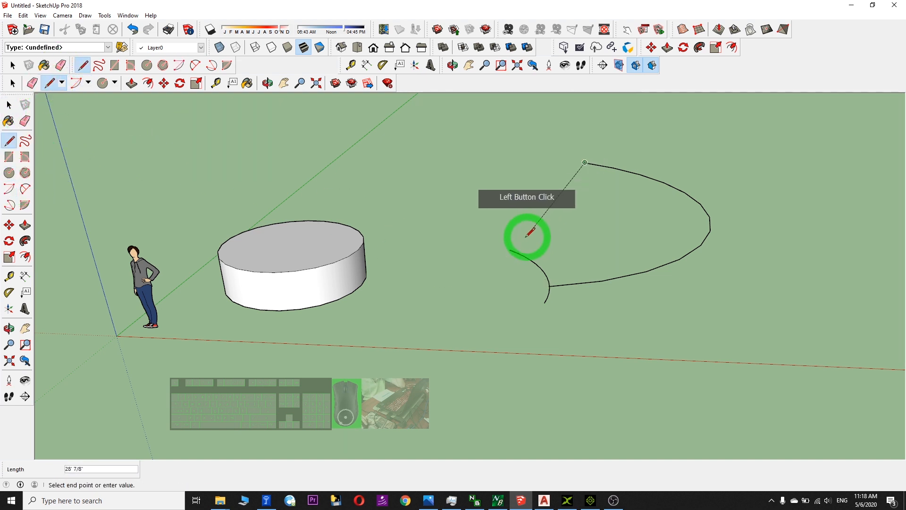
pyautogui.click(510, 250)
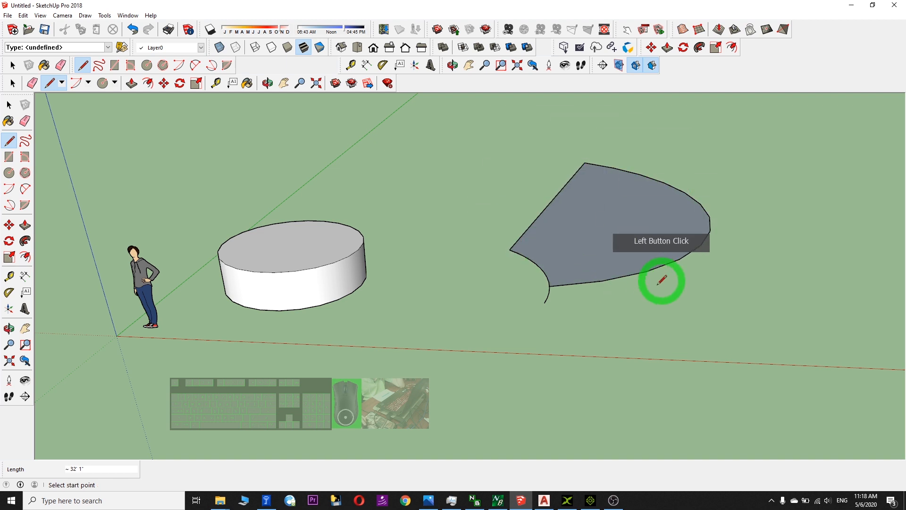
# Delete the leftover piece of the small arc that sticks out past the closed face.
pyautogui.scroll(2, 662, 299)
pyautogui.scroll(-1, 734, 275)
pyautogui.moveTo(733, 275); pyautogui.dragTo(677, 318, button='middle')
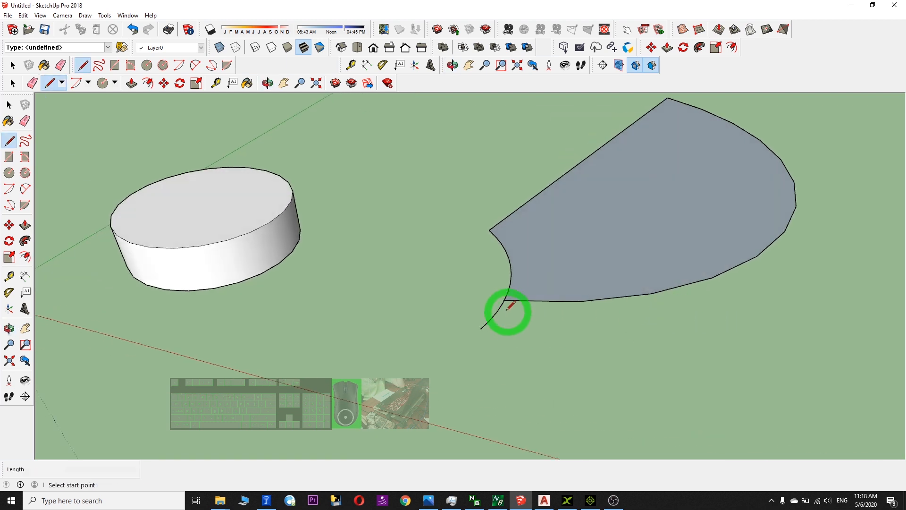
pyautogui.click(13, 66)
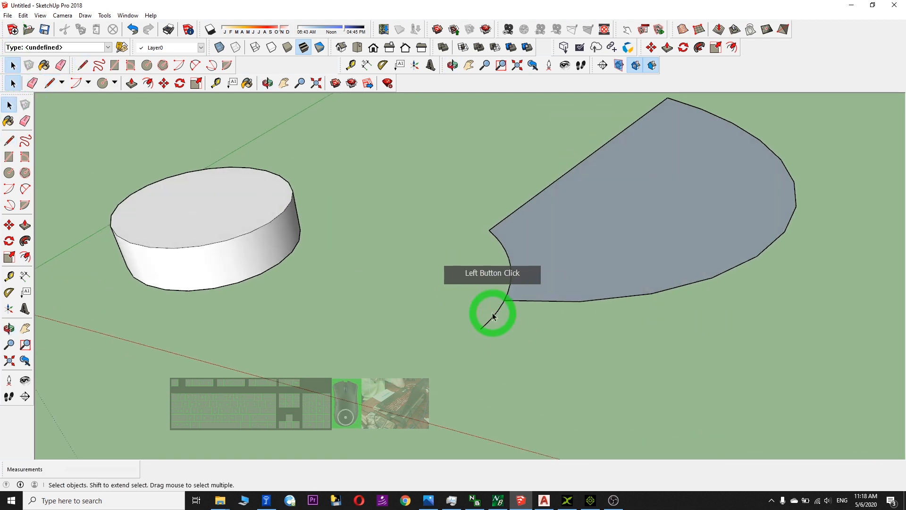
pyautogui.scroll(2, 496, 317)
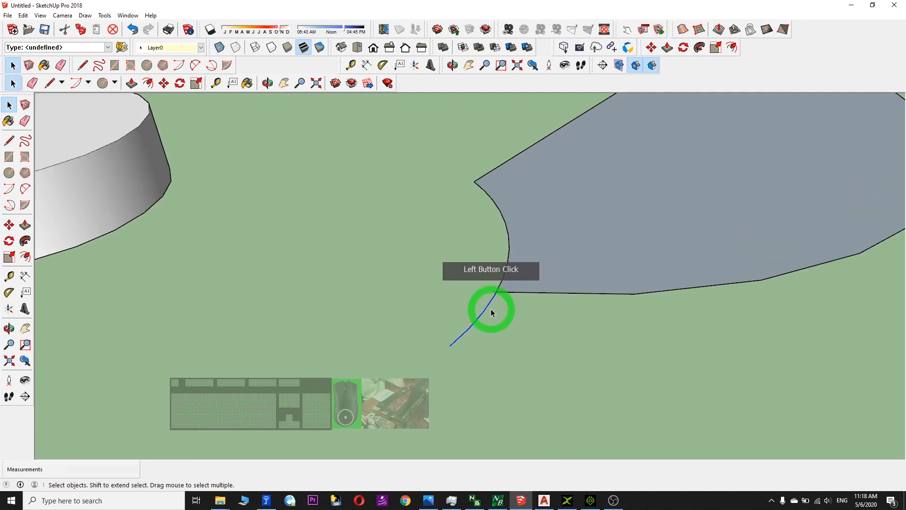
pyautogui.press('Delete')
# Extrude the closed arc face upward by about 5' 10" with Push/Pull.
pyautogui.scroll(-3, 541, 255)
pyautogui.moveTo(411, 326); pyautogui.dragTo(778, 267)
pyautogui.scroll(-3, 666, 237)
pyautogui.click(132, 83)
pyautogui.moveTo(605, 168); pyautogui.dragTo(633, 166)
pyautogui.moveTo(775, 162); pyautogui.dragTo(777, 188, button='middle')
pyautogui.moveTo(444, 209); pyautogui.dragTo(798, 179, button='middle')
pyautogui.scroll(-3, 576, 191)
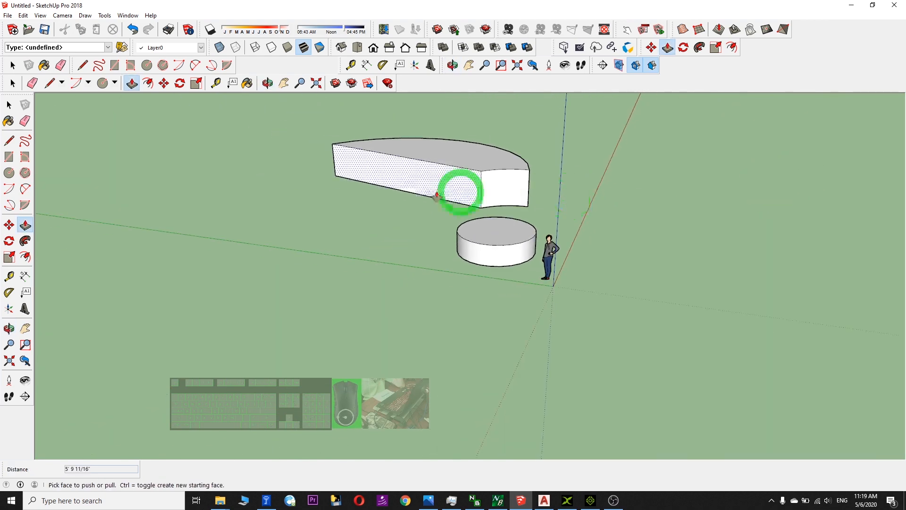
pyautogui.moveTo(418, 257); pyautogui.dragTo(230, 225)
pyautogui.scroll(3, 334, 171)
pyautogui.moveTo(430, 171); pyautogui.dragTo(654, 189, button='middle')
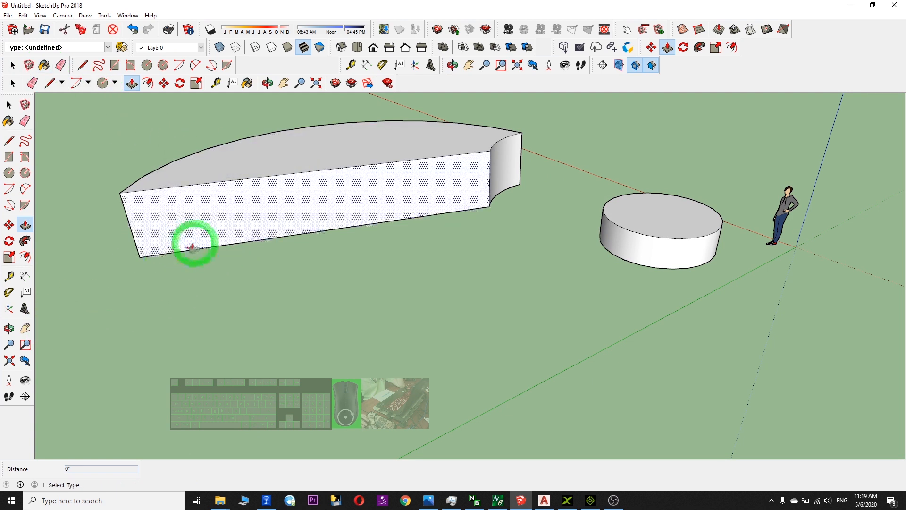
# Place the 3D text "I am Freedom", filled and extruded, with 10" height and 1" extrusion, on the ground in front of the curved block.
pyautogui.click(27, 308)
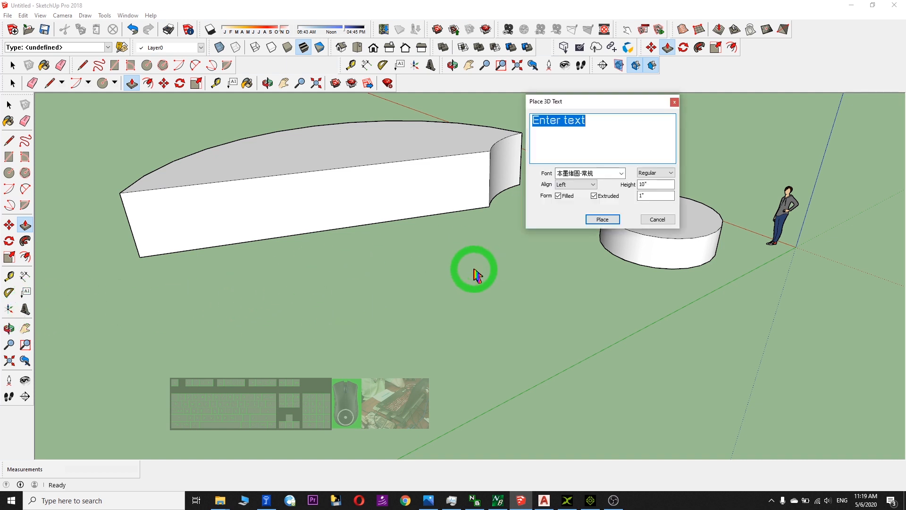
pyautogui.moveTo(587, 131); pyautogui.dragTo(456, 126)
pyautogui.write('sa')
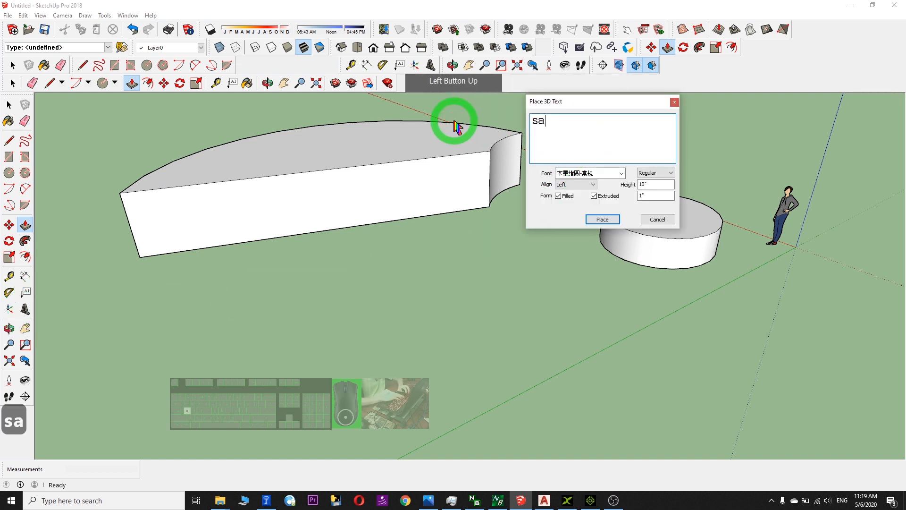
pyautogui.write('mple text')
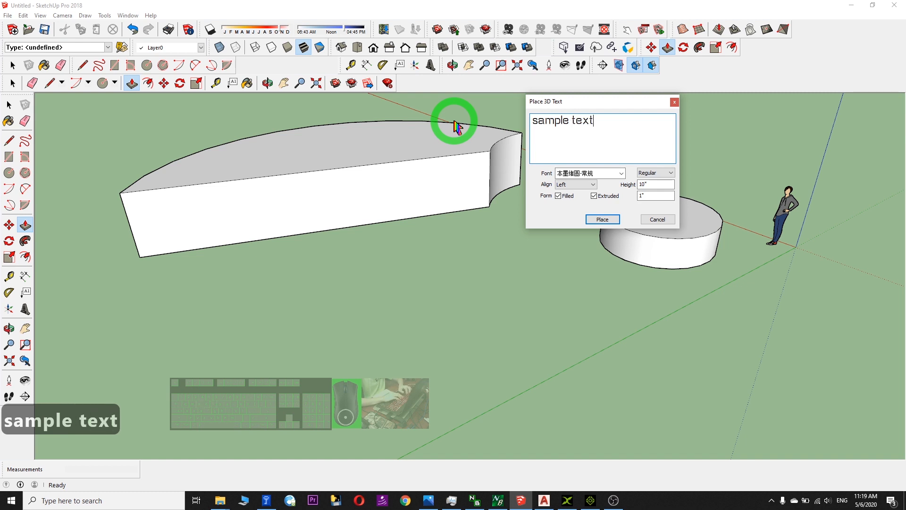
pyautogui.moveTo(616, 124); pyautogui.dragTo(444, 118)
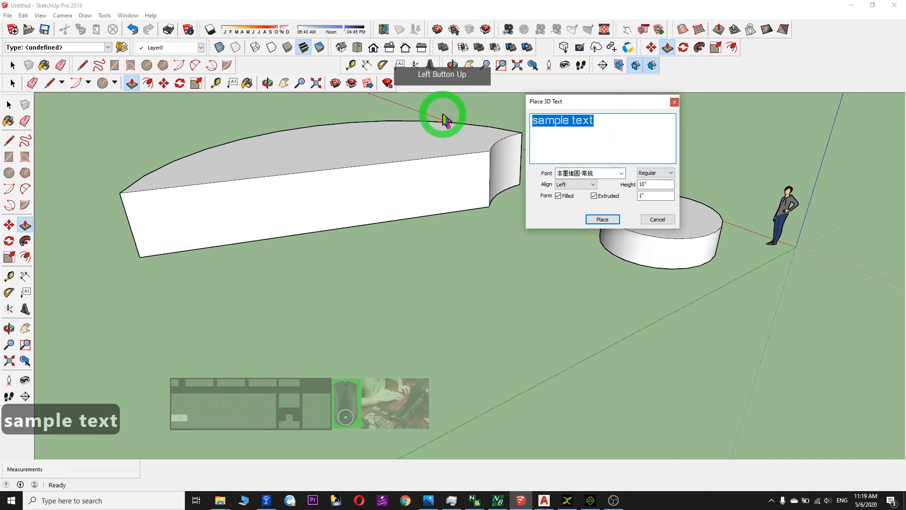
pyautogui.write('I am Freedom')
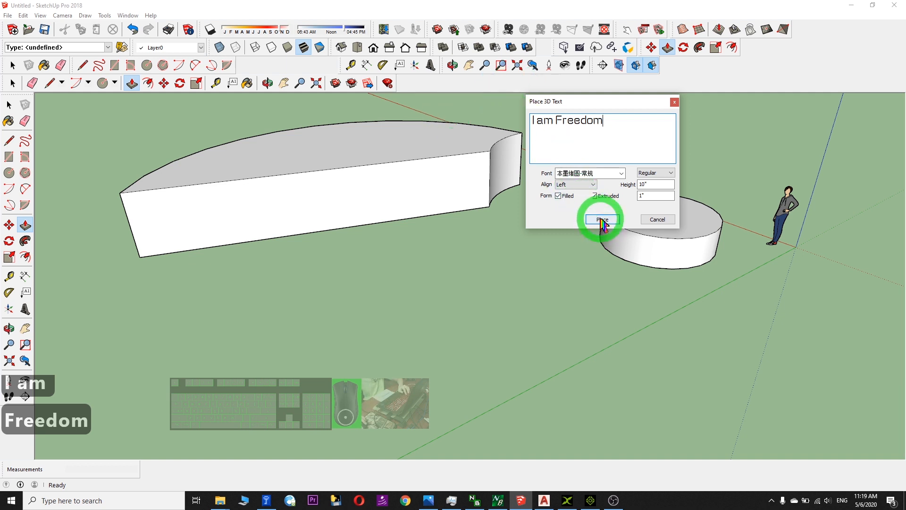
pyautogui.click(603, 220)
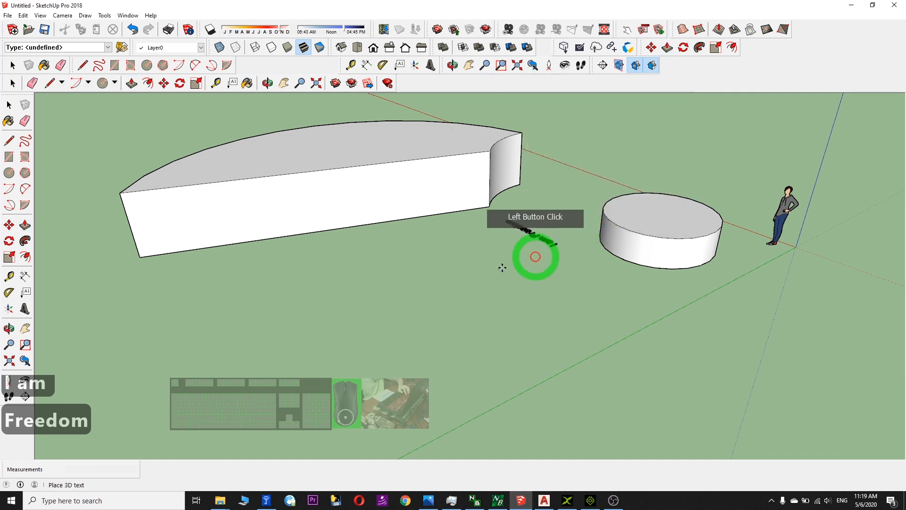
pyautogui.click(426, 306)
# Try to Push/Pull the letter d of the placed 3D text.
pyautogui.scroll(3, 433, 314)
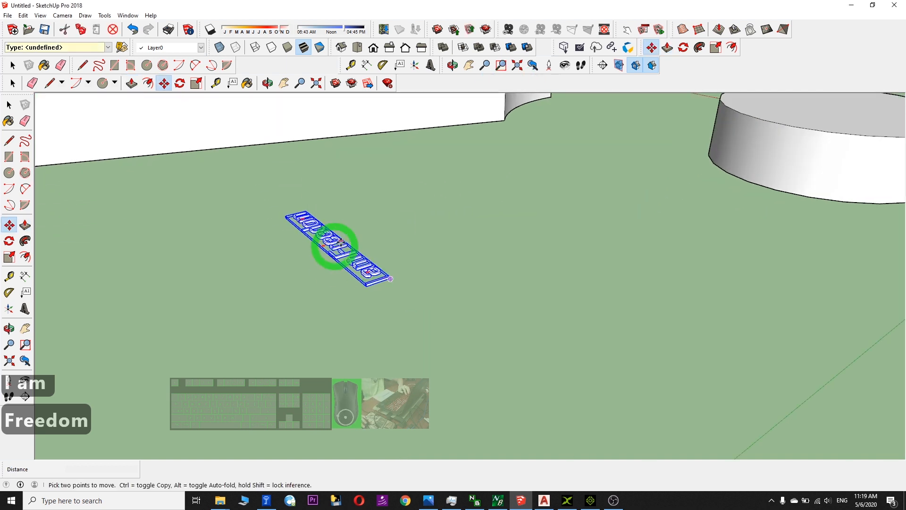
pyautogui.scroll(3, 325, 203)
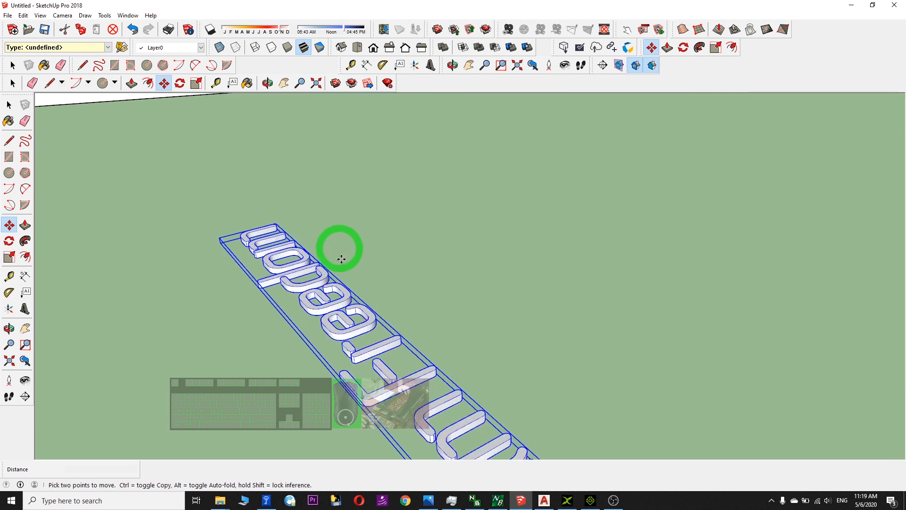
pyautogui.scroll(-3, 532, 302)
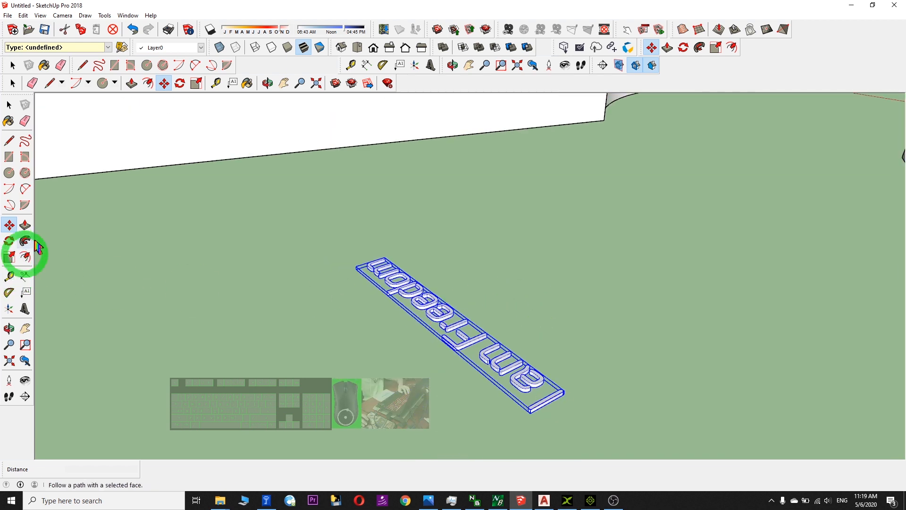
pyautogui.scroll(2, 398, 270)
pyautogui.click(25, 226)
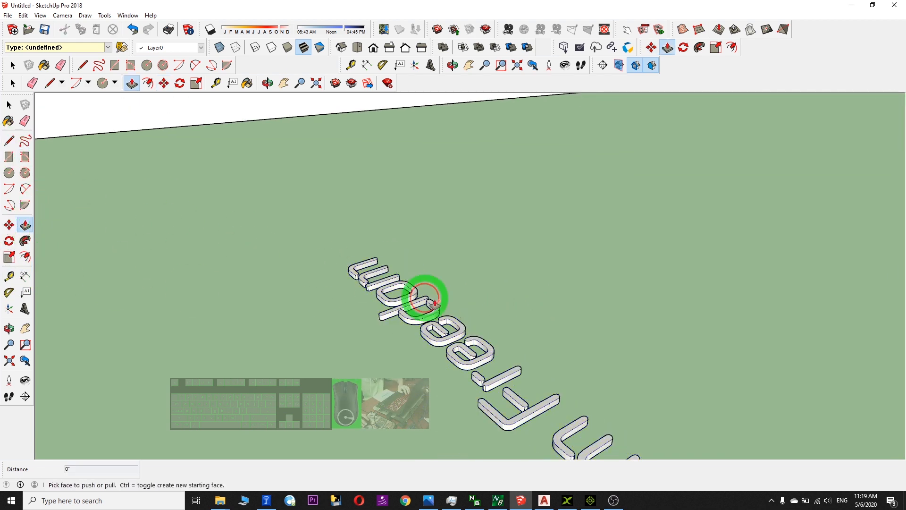
pyautogui.click(425, 302)
pyautogui.scroll(-3, 543, 296)
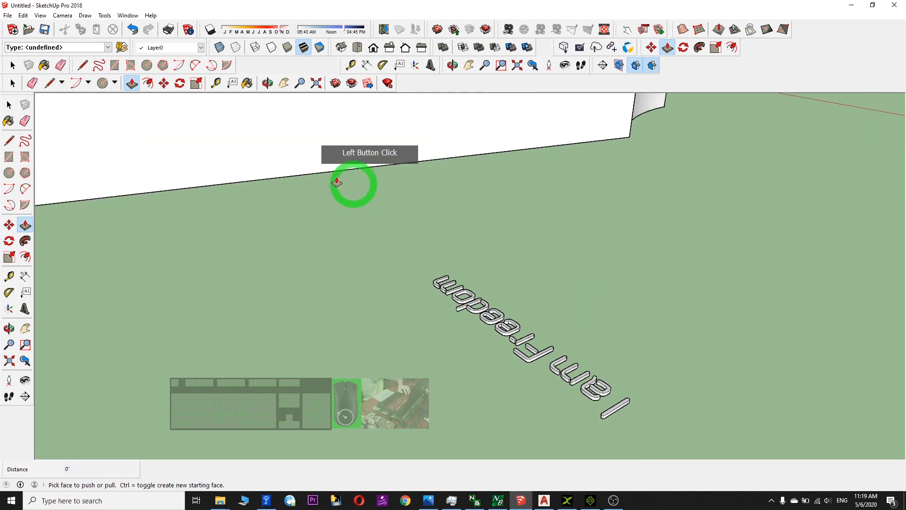
# Explode the 3D text component into separate geometry.
pyautogui.click(13, 84)
pyautogui.click(523, 347)
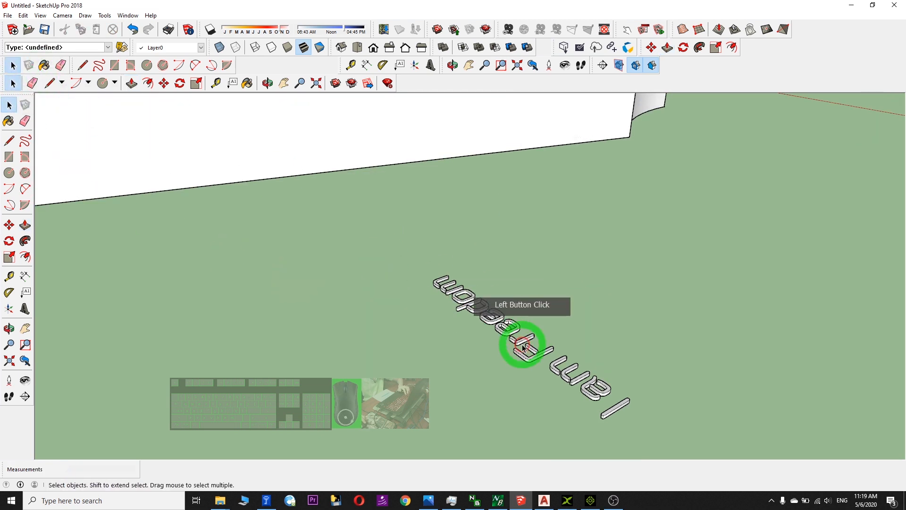
pyautogui.rightClick(514, 338)
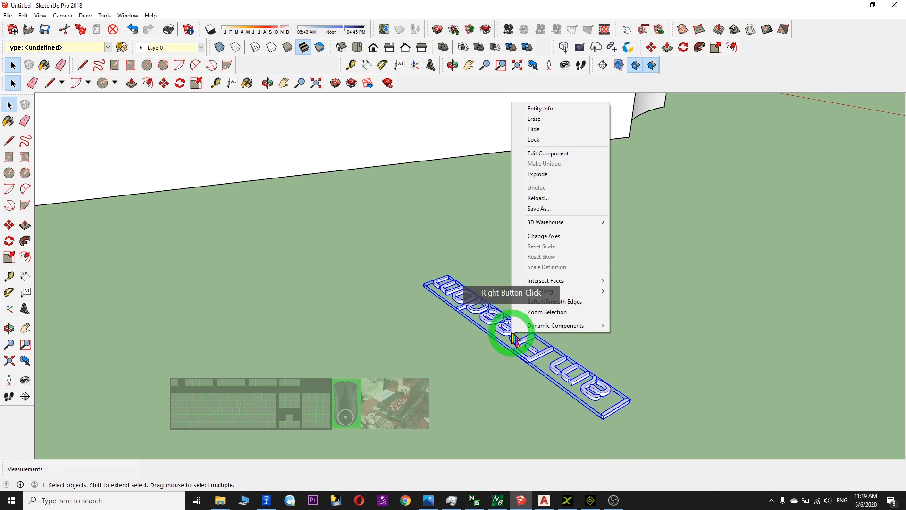
pyautogui.click(553, 175)
# Raise the second letter e of "Freedom" by about 1' with Push/Pull.
pyautogui.scroll(2, 620, 279)
pyautogui.scroll(1, 619, 280)
pyautogui.click(383, 364)
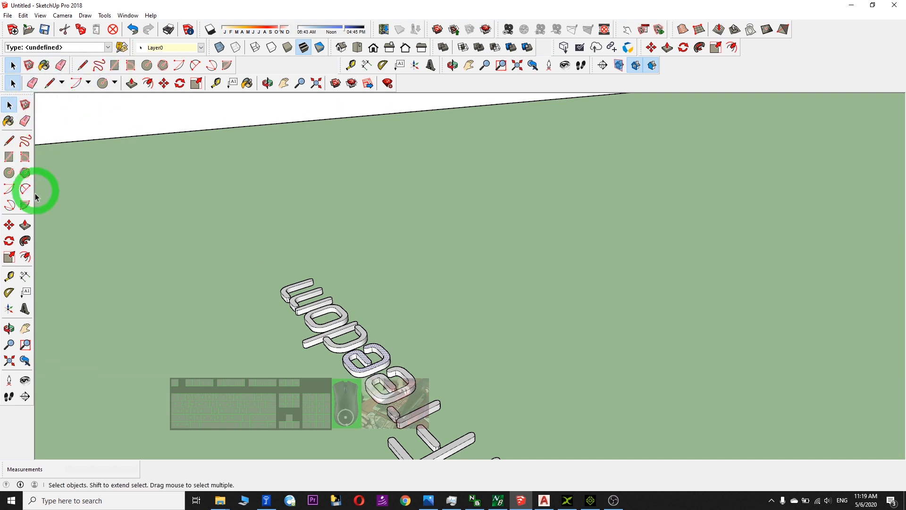
pyautogui.moveTo(364, 339); pyautogui.dragTo(361, 279)
pyautogui.moveTo(672, 265); pyautogui.dragTo(349, 353, button='middle')
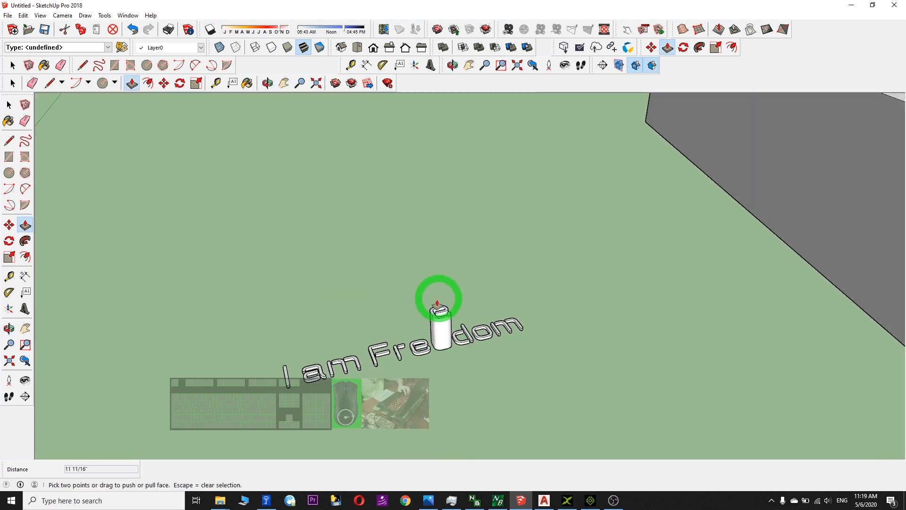
pyautogui.click(540, 221)
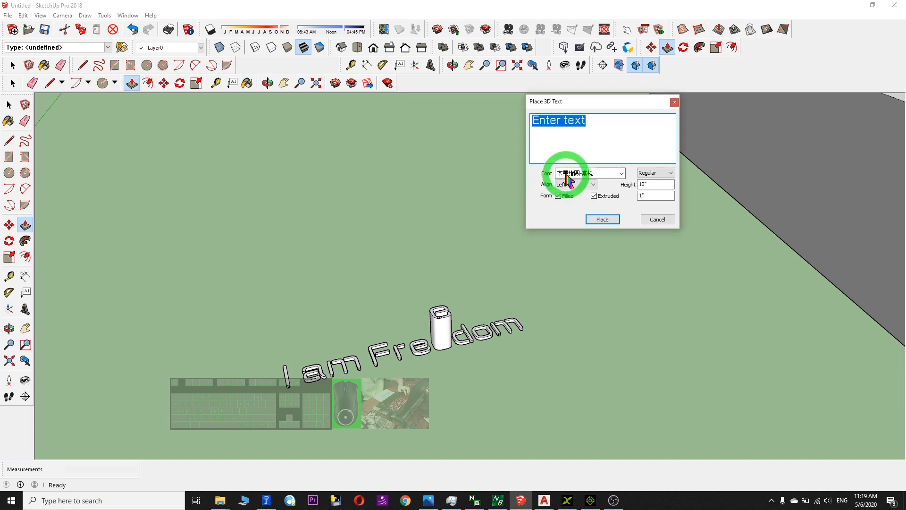
# Browse the fonts available for 3D text, and leave the dialog without placing any text.
pyautogui.click(621, 173)
pyautogui.moveTo(778, 241); pyautogui.dragTo(782, 221)
pyautogui.scroll(-5, 587, 237)
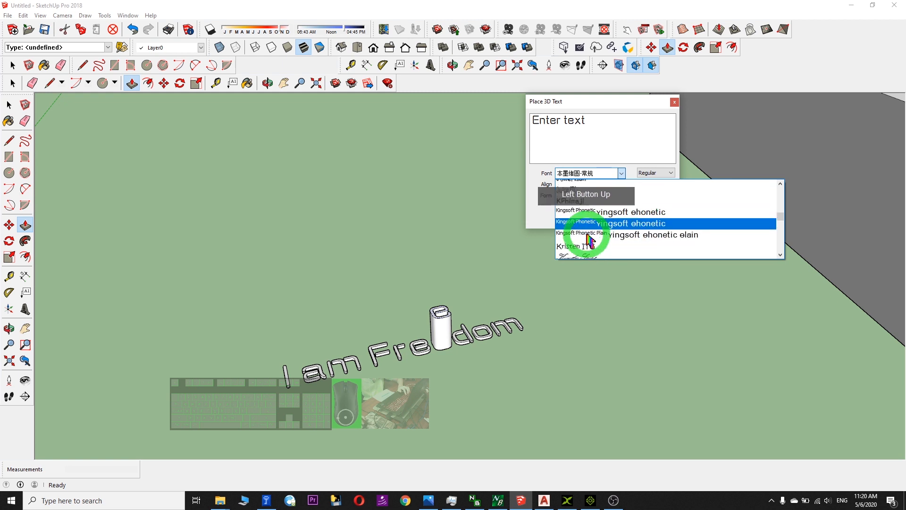
pyautogui.click(347, 317)
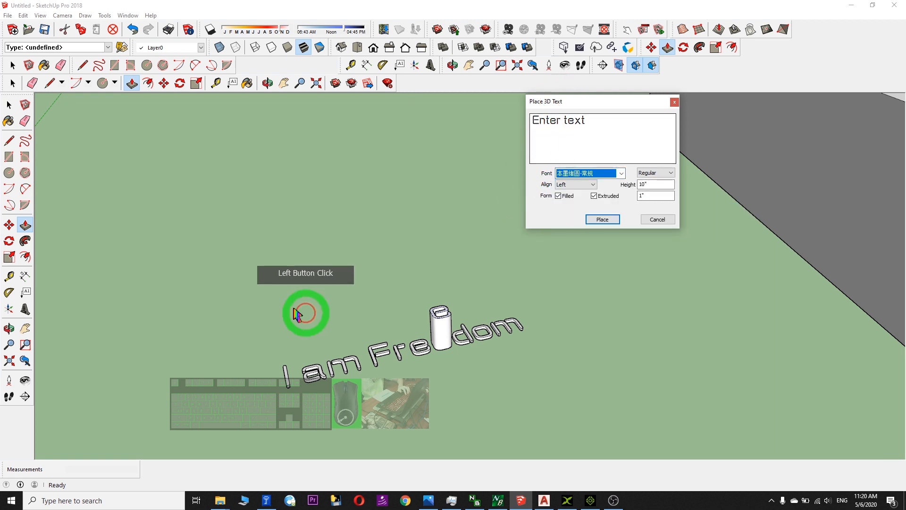
pyautogui.click(676, 104)
# Draw a rectangle about 3' 6" by 5' 8" on the ground beside the curved block and the 3D text.
pyautogui.scroll(-10, 486, 218)
pyautogui.moveTo(654, 236); pyautogui.dragTo(818, 233, button='middle')
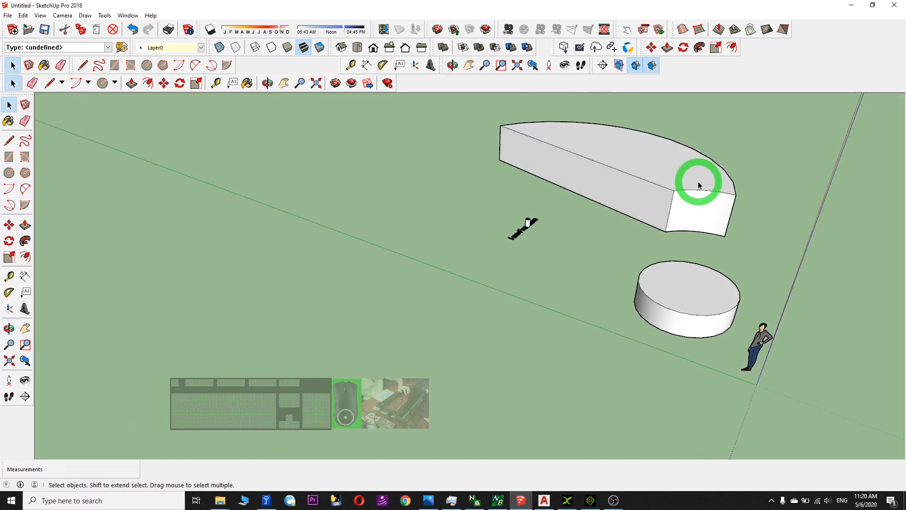
pyautogui.moveTo(389, 174); pyautogui.dragTo(702, 216, button='middle')
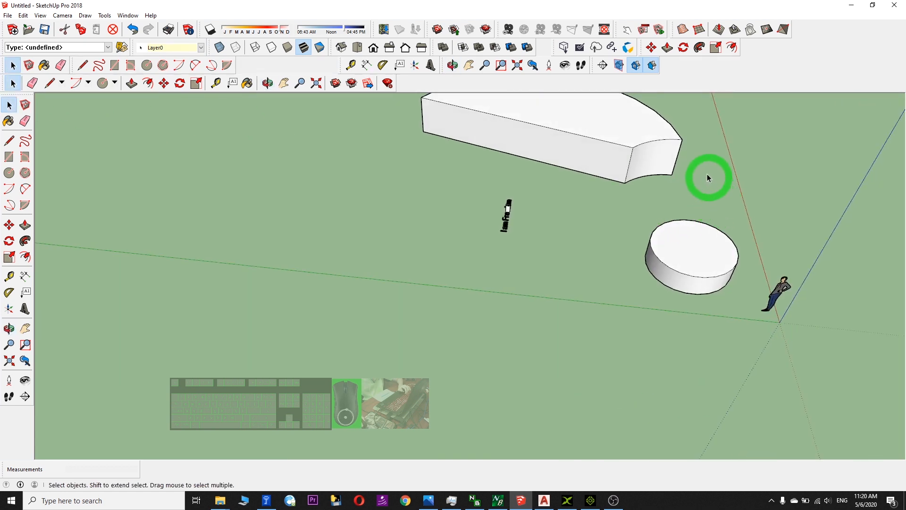
pyautogui.click(284, 84)
pyautogui.moveTo(562, 196); pyautogui.dragTo(480, 253)
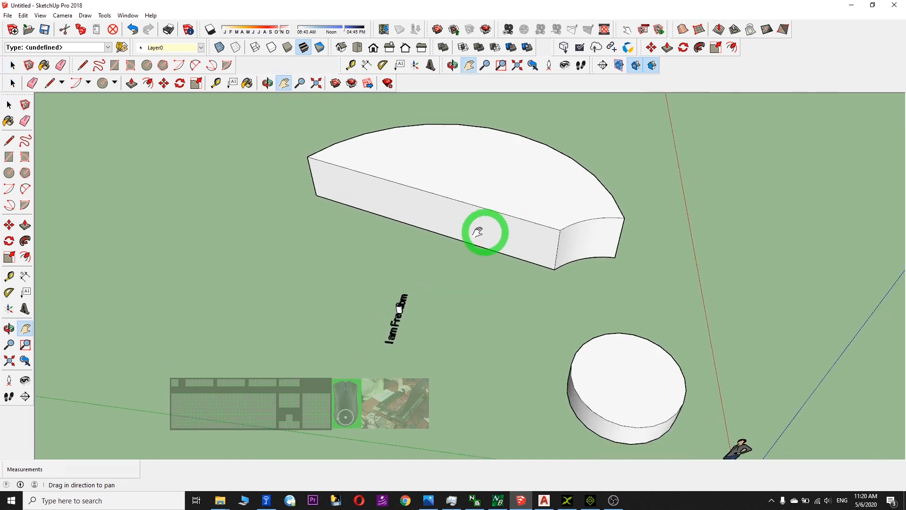
pyautogui.scroll(3, 472, 232)
pyautogui.scroll(-1, 597, 244)
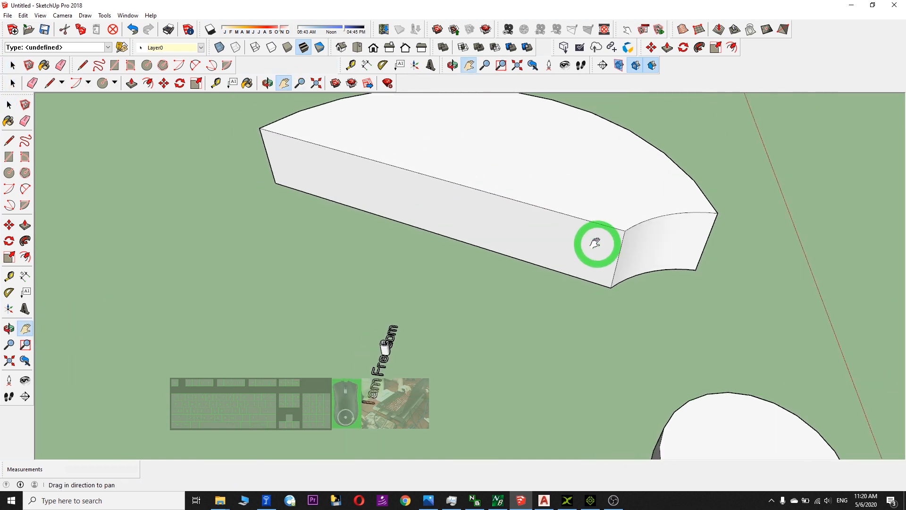
pyautogui.moveTo(383, 246); pyautogui.dragTo(145, 187, button='middle')
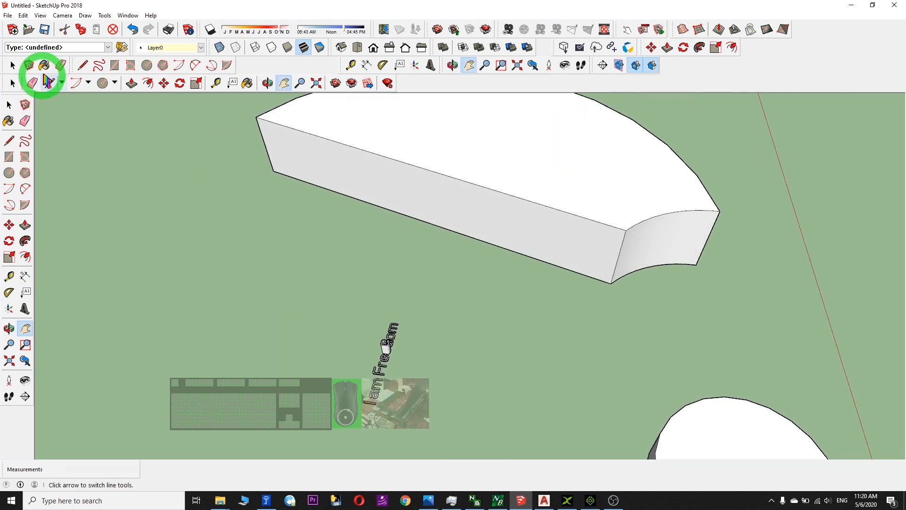
pyautogui.click(10, 157)
pyautogui.click(150, 285)
pyautogui.click(238, 259)
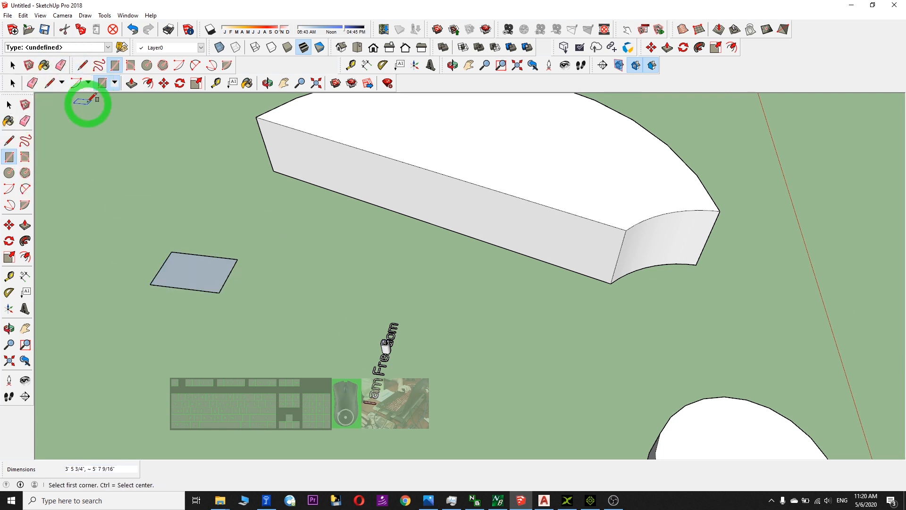
# Push/Pull the ground rectangle up into a box about 6' 6" tall.
pyautogui.click(131, 85)
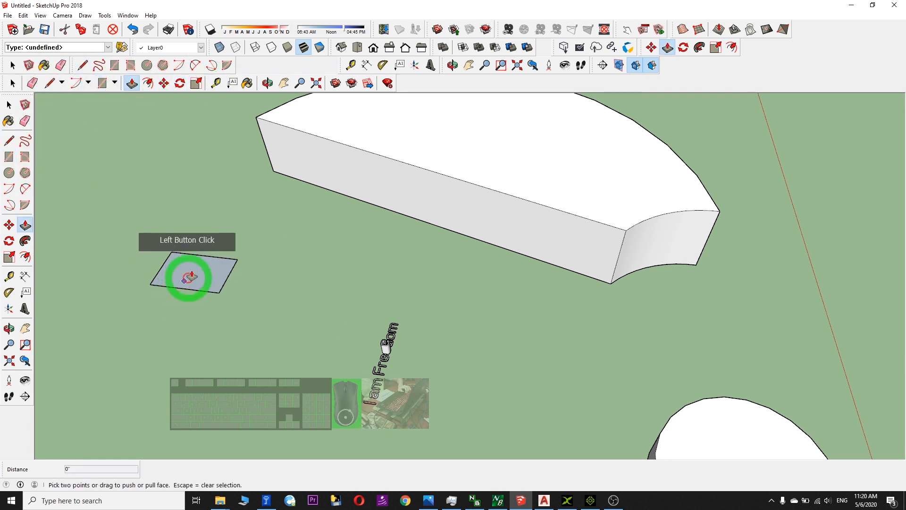
pyautogui.moveTo(193, 266); pyautogui.dragTo(191, 243)
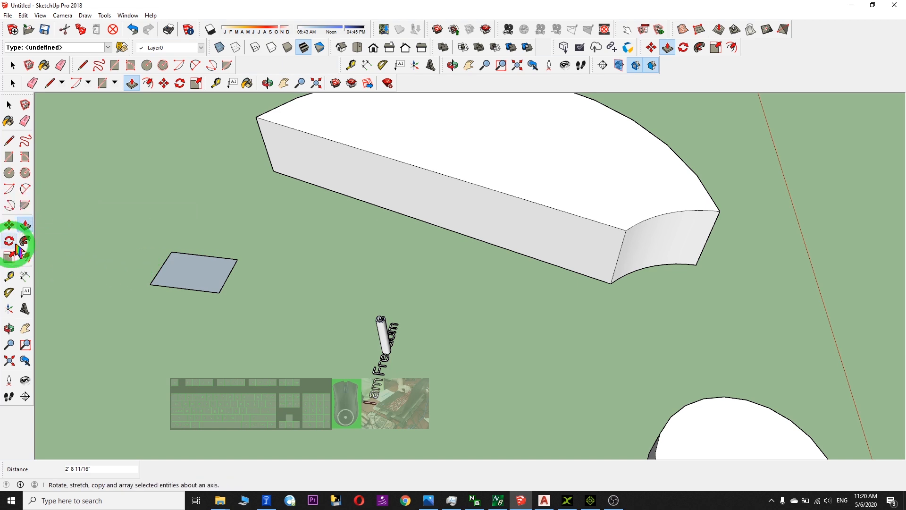
pyautogui.click(194, 269)
pyautogui.click(186, 202)
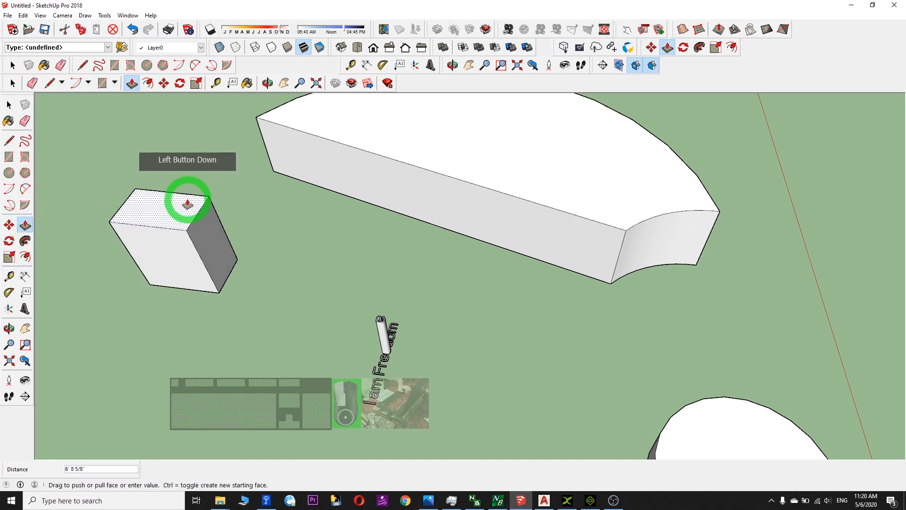
# Draw a small pentagon with the Polygon tool on the large front face of the box.
pyautogui.moveTo(259, 255); pyautogui.dragTo(340, 245, button='middle')
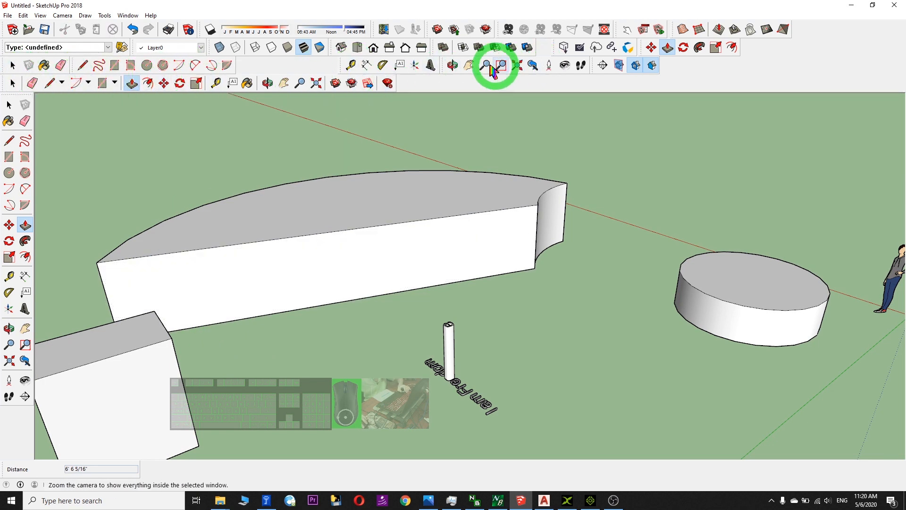
pyautogui.click(469, 65)
pyautogui.moveTo(445, 110); pyautogui.dragTo(227, 236)
pyautogui.click(25, 173)
pyautogui.click(202, 296)
pyautogui.click(210, 283)
# Try to push the pentagon through the box, and undo that Push/Pull.
pyautogui.click(163, 83)
pyautogui.click(132, 84)
pyautogui.click(214, 295)
pyautogui.moveTo(208, 295); pyautogui.dragTo(154, 244)
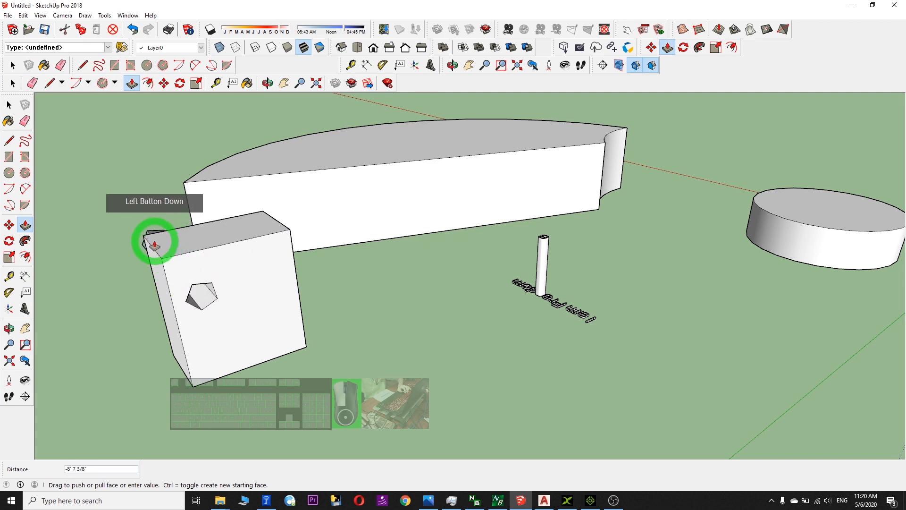
pyautogui.click(154, 241)
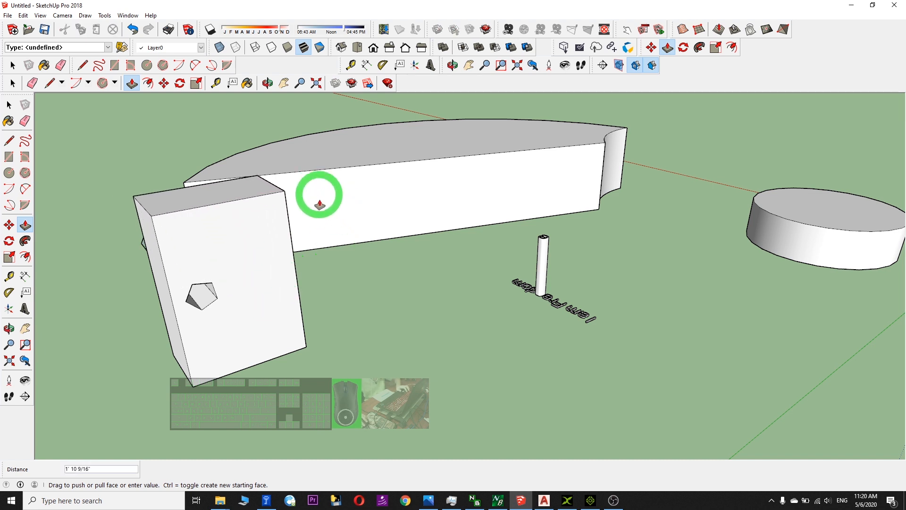
pyautogui.press('Escape')
pyautogui.hotkey('ctrl', 'z')
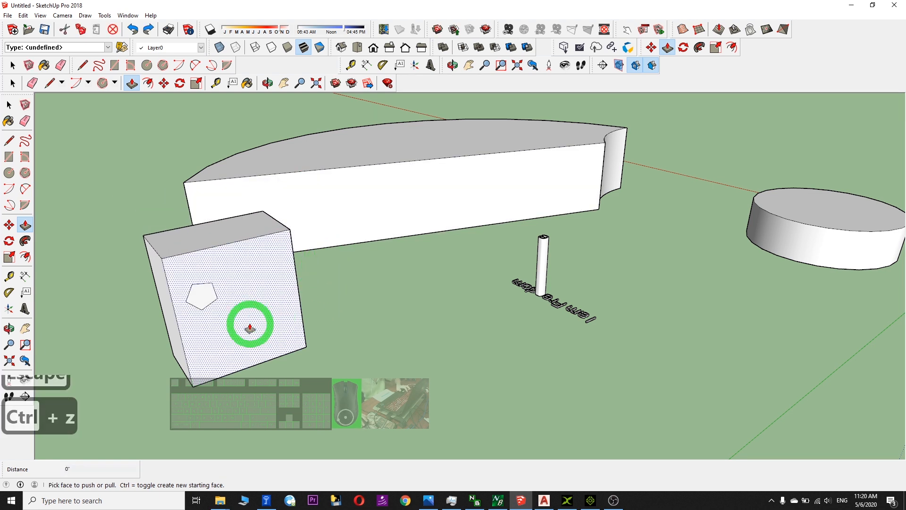
# Cut a pentagonal hole through the box by pushing the pentagon in 3' 5 3/4" to the back edge.
pyautogui.click(268, 88)
pyautogui.moveTo(392, 312); pyautogui.dragTo(437, 363)
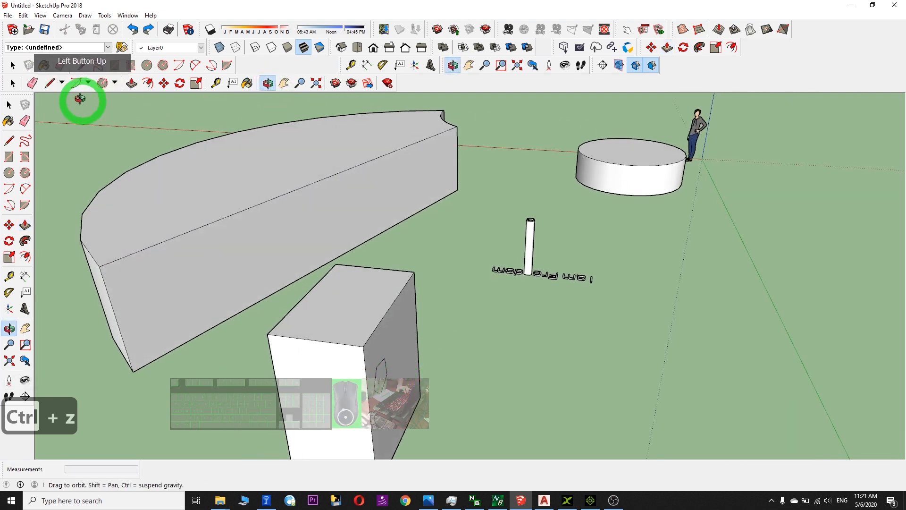
pyautogui.click(28, 228)
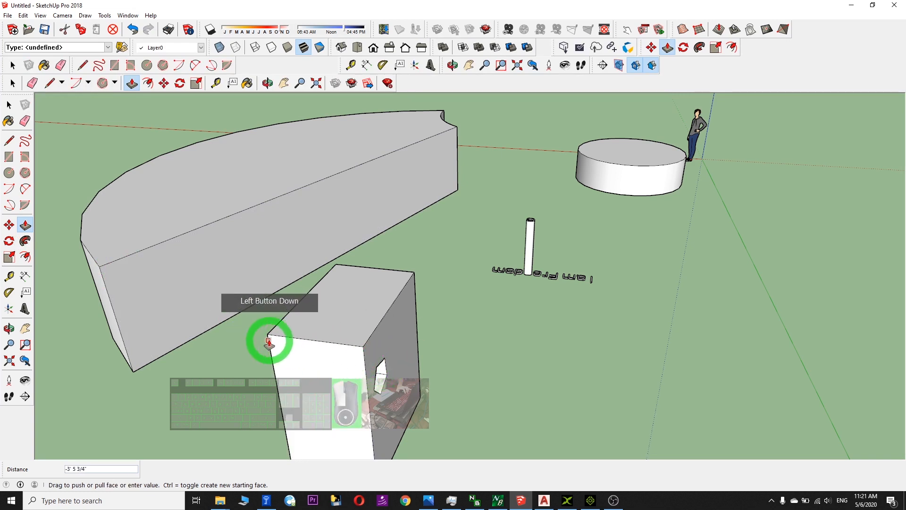
pyautogui.click(269, 343)
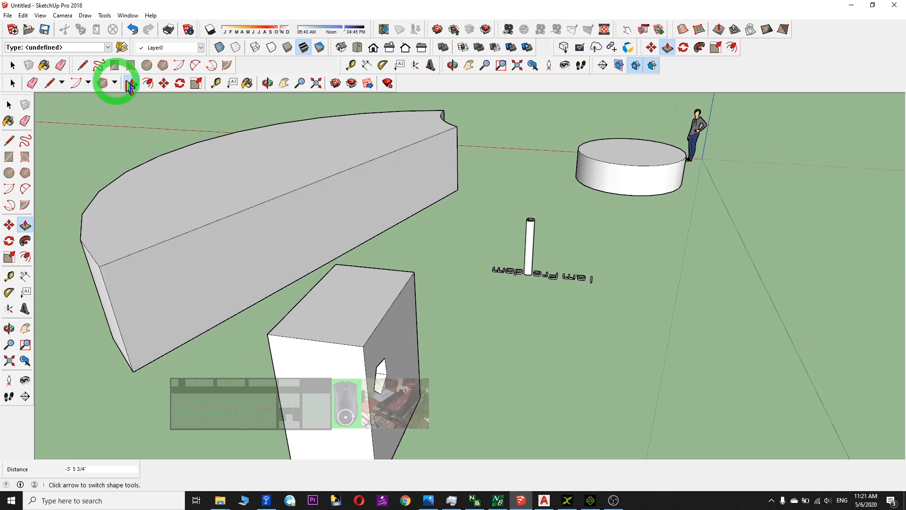
# Draw a circle with a radius of about 8 5/8" below the pentagonal hole on the box's front face.
pyautogui.click(268, 83)
pyautogui.moveTo(305, 335); pyautogui.dragTo(101, 222)
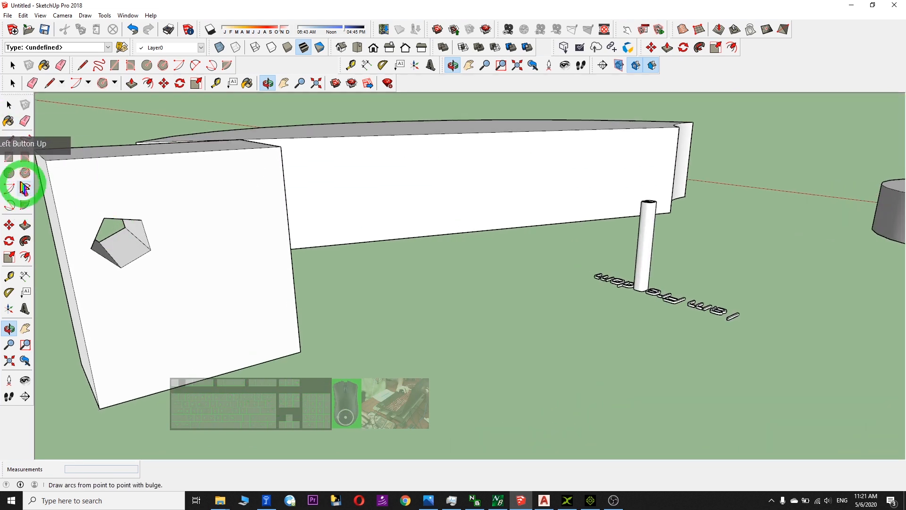
pyautogui.click(155, 315)
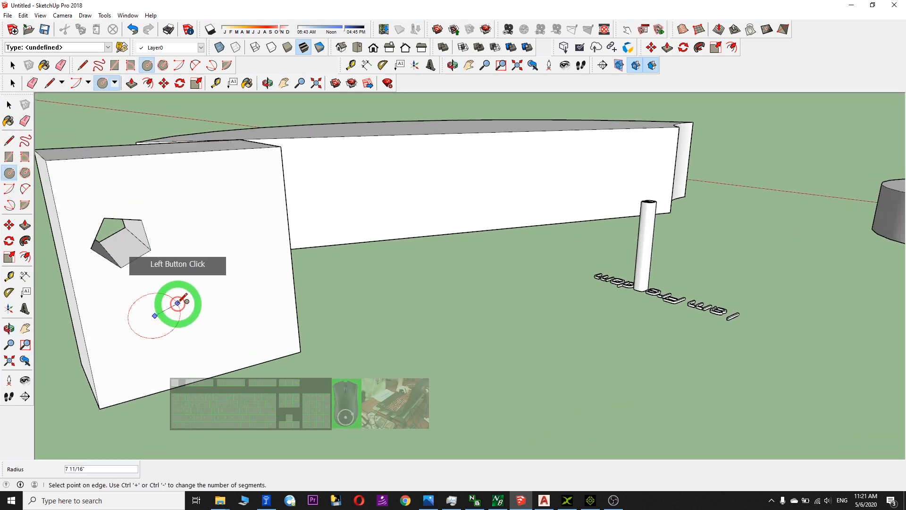
pyautogui.click(179, 301)
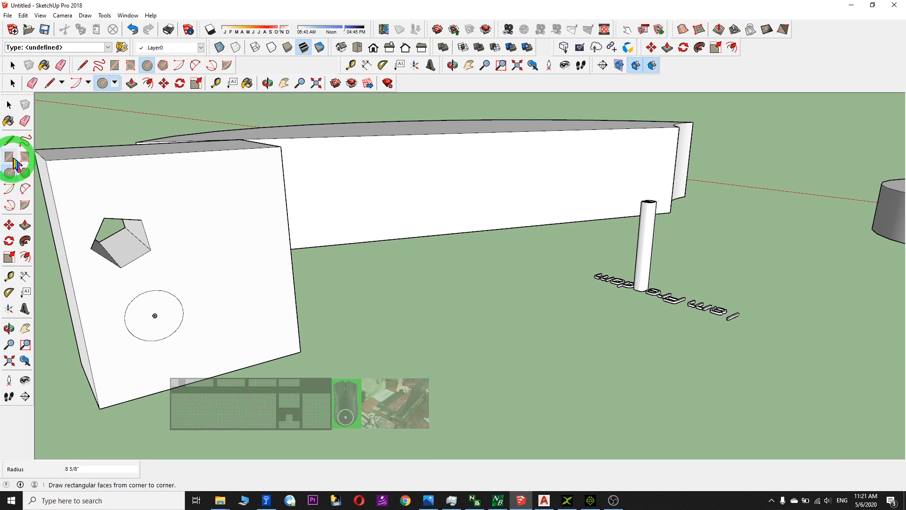
# Draw a 10" square beside the circle and a closed freehand outline above the square on the box's face.
pyautogui.click(10, 158)
pyautogui.click(230, 270)
pyautogui.click(244, 257)
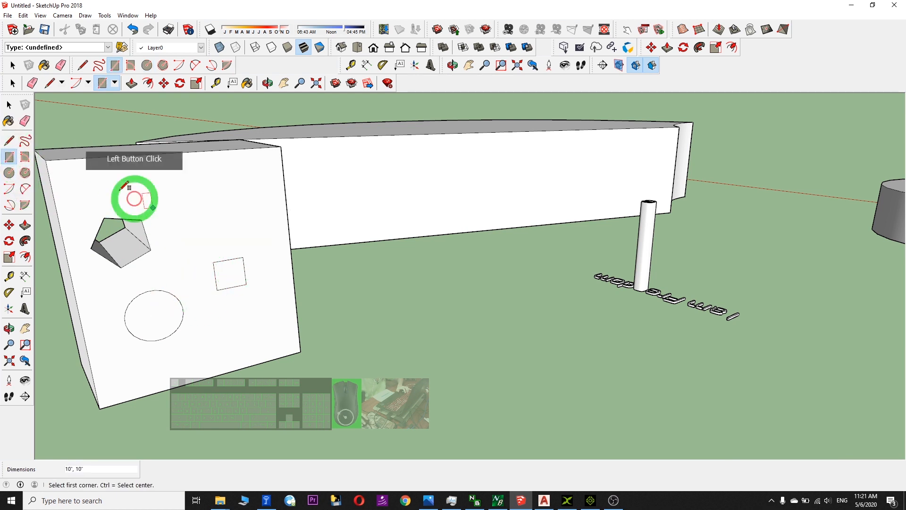
pyautogui.click(26, 141)
pyautogui.moveTo(198, 218)
pyautogui.mouseDown()
pyautogui.moveTo(191, 189)
pyautogui.moveTo(213, 202)
pyautogui.moveTo(199, 218)
pyautogui.moveTo(399, 200)
pyautogui.moveTo(493, 210)
pyautogui.mouseUp()
# Push the freehand outline, the square and the circle into the box toward its back with Push/Pull.
pyautogui.scroll(1, 289, 234)
pyautogui.scroll(-2, 290, 235)
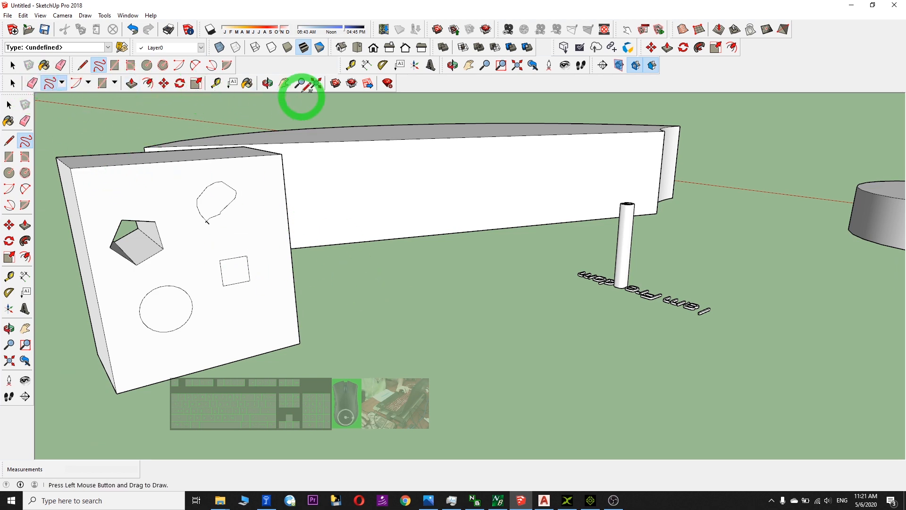
pyautogui.click(266, 85)
pyautogui.moveTo(333, 263); pyautogui.dragTo(511, 338)
pyautogui.moveTo(521, 369)
pyautogui.mouseDown()
pyautogui.moveTo(500, 364)
pyautogui.moveTo(504, 373)
pyautogui.mouseUp()
pyautogui.click(289, 87)
pyautogui.moveTo(491, 301); pyautogui.dragTo(474, 222)
pyautogui.scroll(3, 474, 222)
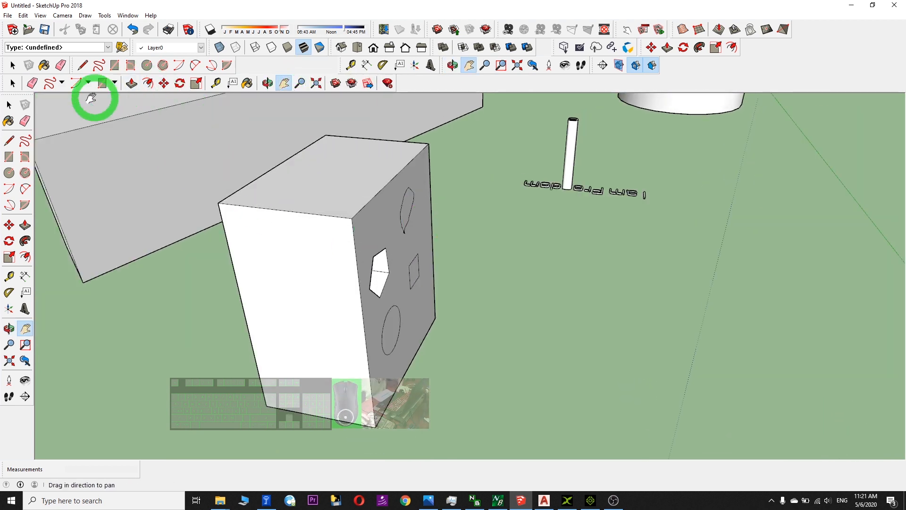
pyautogui.click(130, 85)
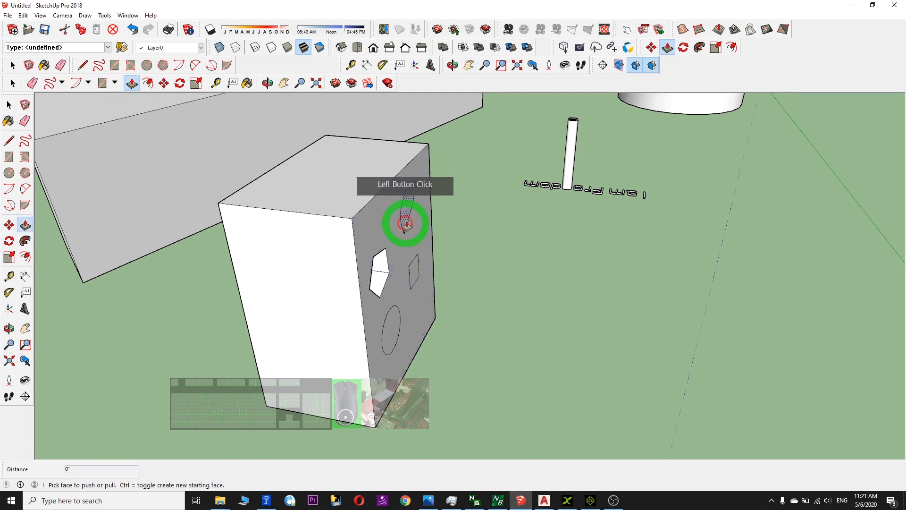
pyautogui.moveTo(409, 206); pyautogui.dragTo(272, 186)
pyautogui.moveTo(416, 264); pyautogui.dragTo(300, 240)
pyautogui.moveTo(384, 325); pyautogui.dragTo(290, 303)
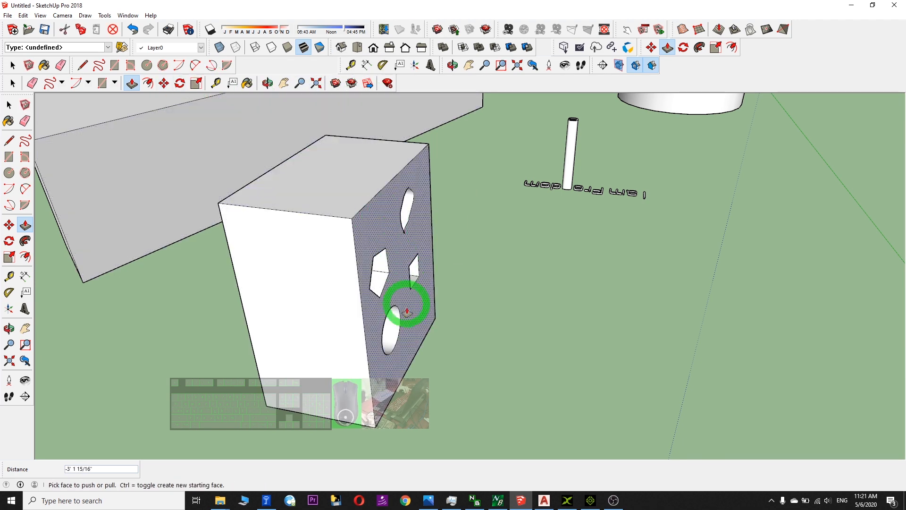
# Push the protruding freehand and square ends flush with the box's back face to open both holes.
pyautogui.click(268, 83)
pyautogui.moveTo(267, 109); pyautogui.dragTo(586, 259)
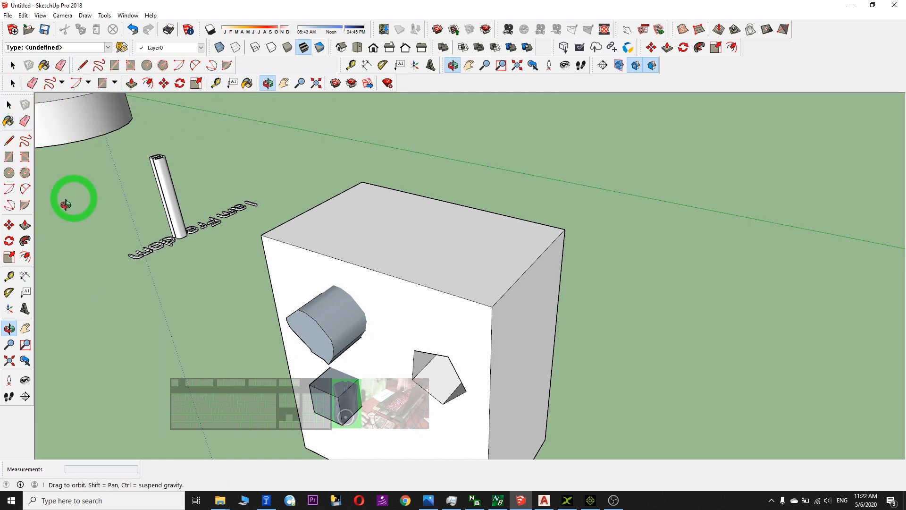
pyautogui.click(24, 226)
pyautogui.moveTo(315, 333); pyautogui.dragTo(347, 323)
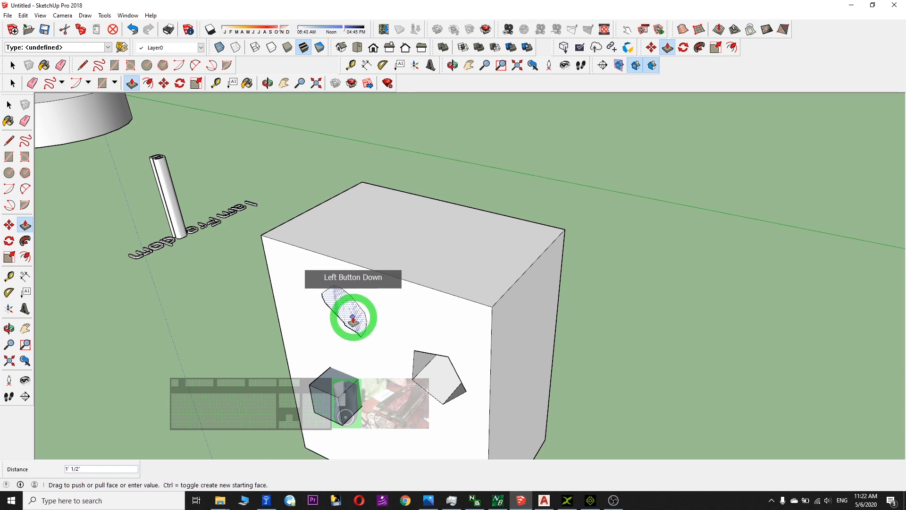
pyautogui.moveTo(356, 313); pyautogui.dragTo(357, 313)
pyautogui.click(585, 358)
pyautogui.click(341, 403)
pyautogui.moveTo(335, 403); pyautogui.dragTo(617, 299)
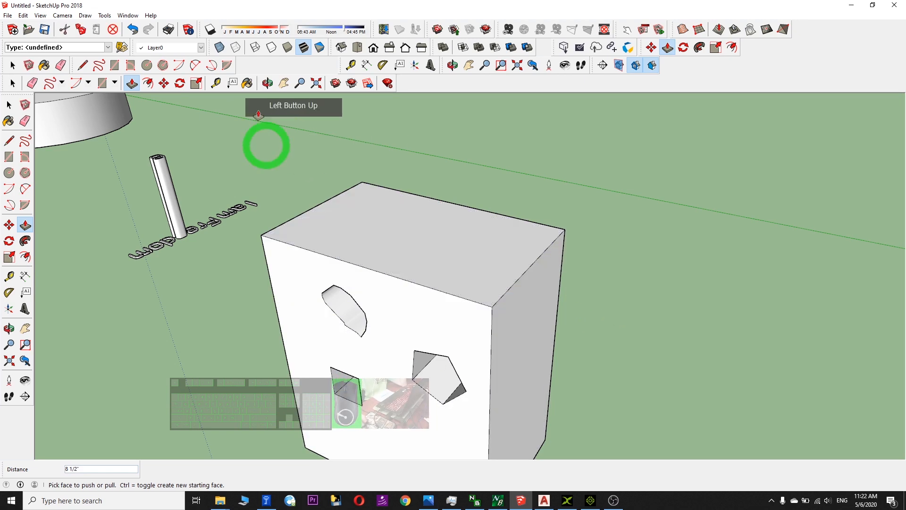
# Push/Pull the circular end face to open the round hole through the box.
pyautogui.doubleClick(183, 85)
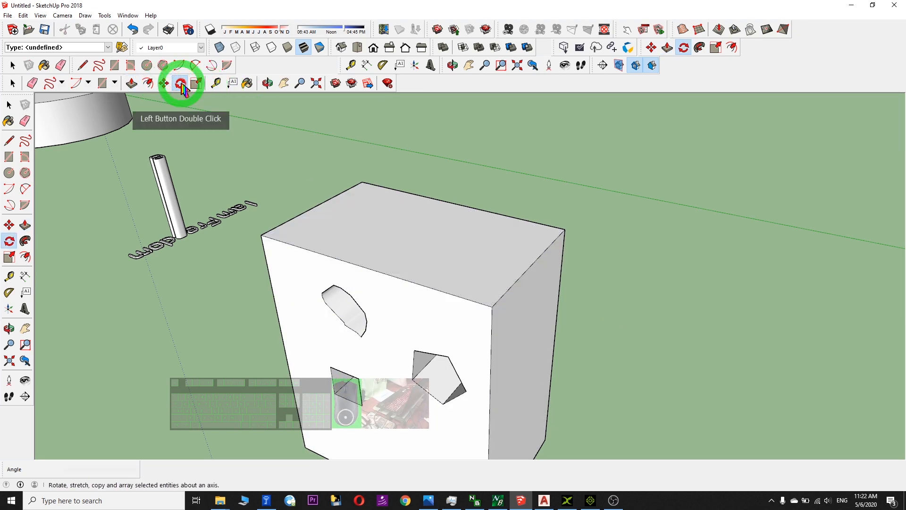
pyautogui.click(267, 83)
pyautogui.moveTo(338, 278); pyautogui.dragTo(265, 172)
pyautogui.click(132, 83)
pyautogui.click(318, 276)
pyautogui.click(270, 250)
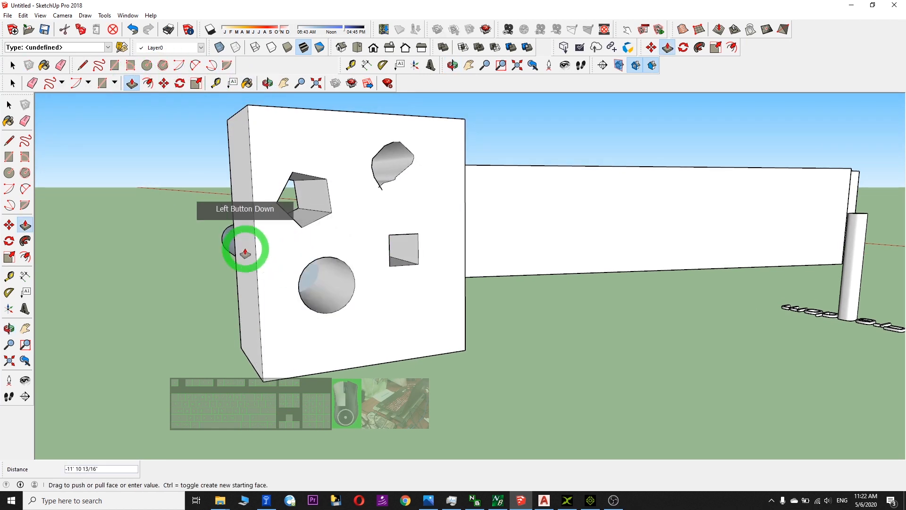
pyautogui.moveTo(235, 253); pyautogui.dragTo(330, 86)
pyautogui.click(273, 87)
pyautogui.moveTo(265, 204); pyautogui.dragTo(668, 240)
pyautogui.click(433, 344)
pyautogui.scroll(6, 755, 226)
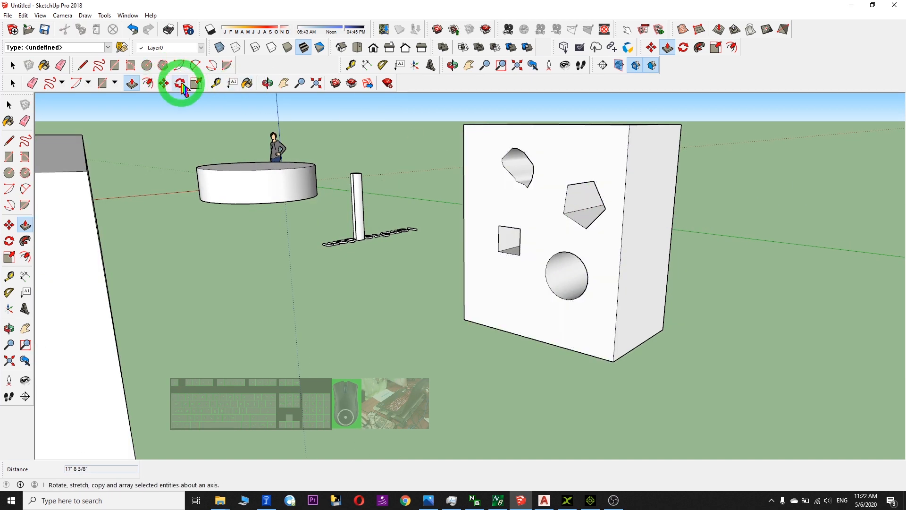
# Examine the box's four holes from several sides and the whole set of modeled objects.
pyautogui.click(268, 84)
pyautogui.moveTo(519, 272); pyautogui.dragTo(548, 249)
pyautogui.moveTo(642, 196); pyautogui.dragTo(681, 176)
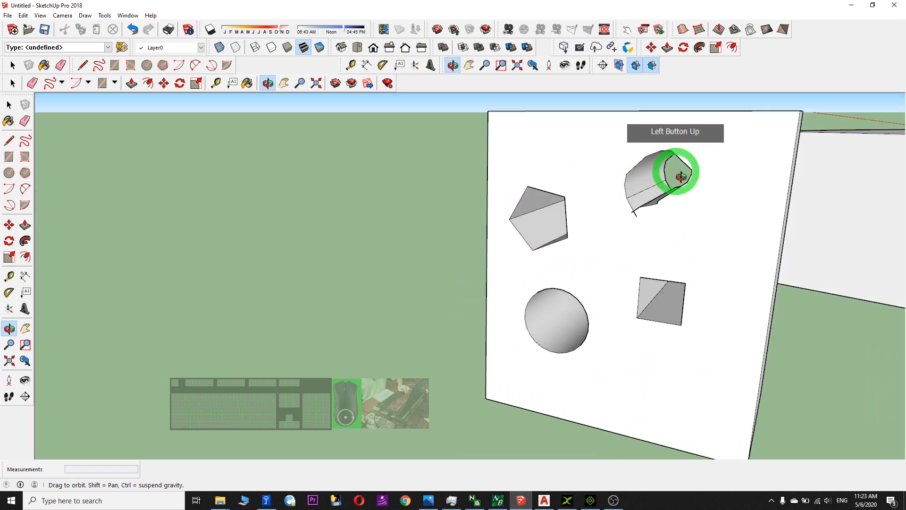
pyautogui.moveTo(615, 321); pyautogui.dragTo(765, 236)
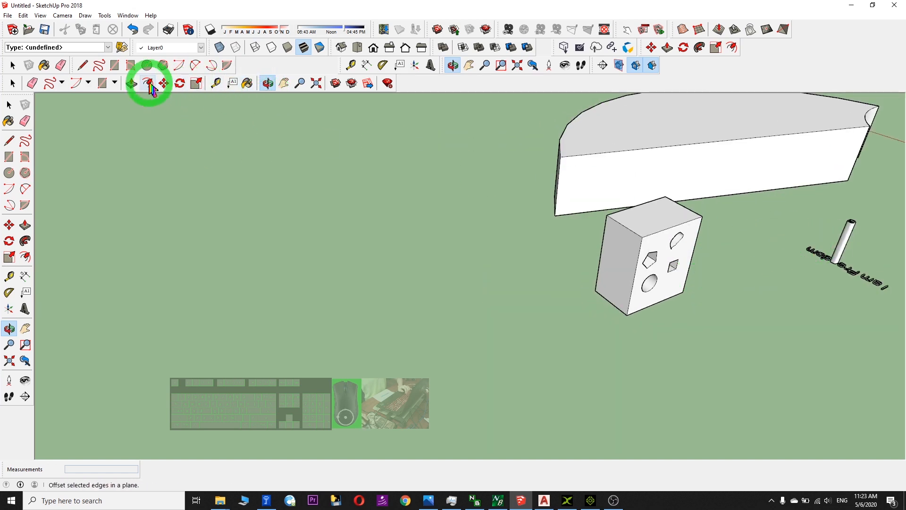
pyautogui.click(284, 84)
pyautogui.moveTo(775, 162); pyautogui.dragTo(459, 239)
pyautogui.moveTo(447, 273); pyautogui.dragTo(492, 251)
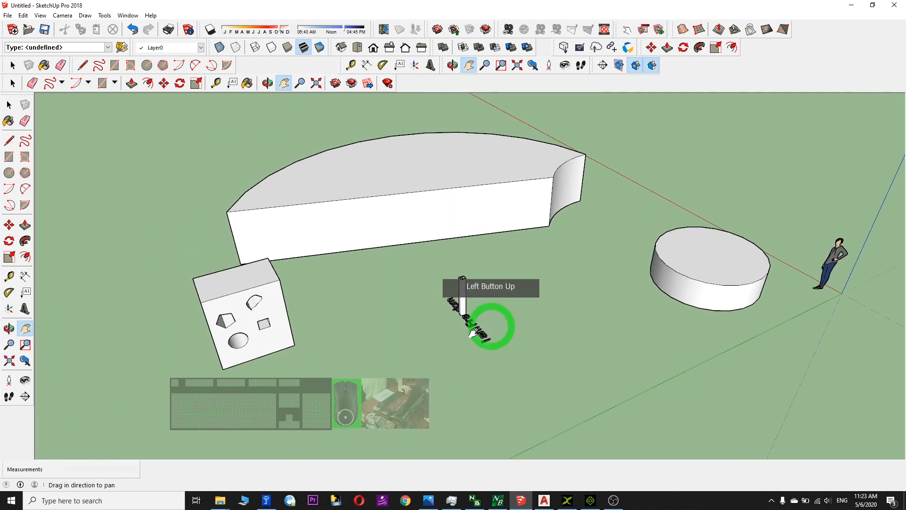
# Set up a 3D model export of the scene as a 3DS file named "cube (with hole)" in the demo sketup export folder.
pyautogui.click(591, 501)
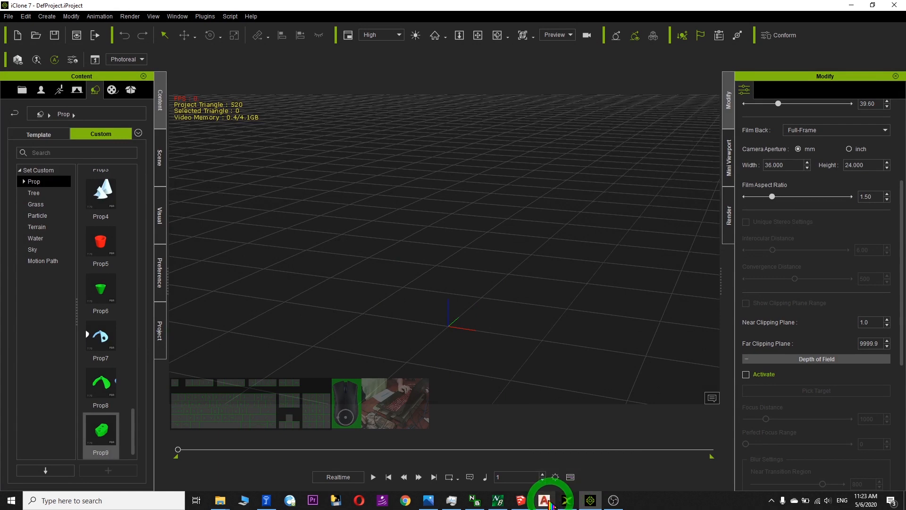
pyautogui.click(521, 500)
pyautogui.click(8, 16)
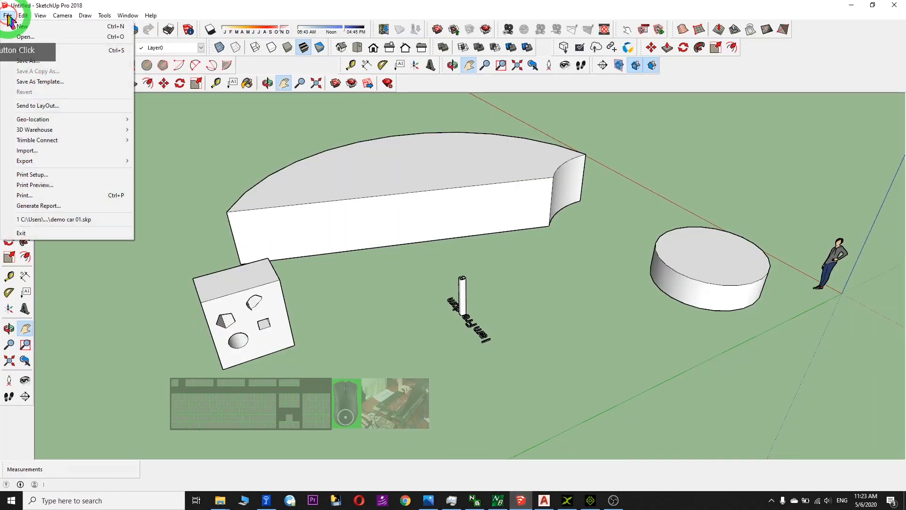
pyautogui.click(42, 161)
pyautogui.click(161, 165)
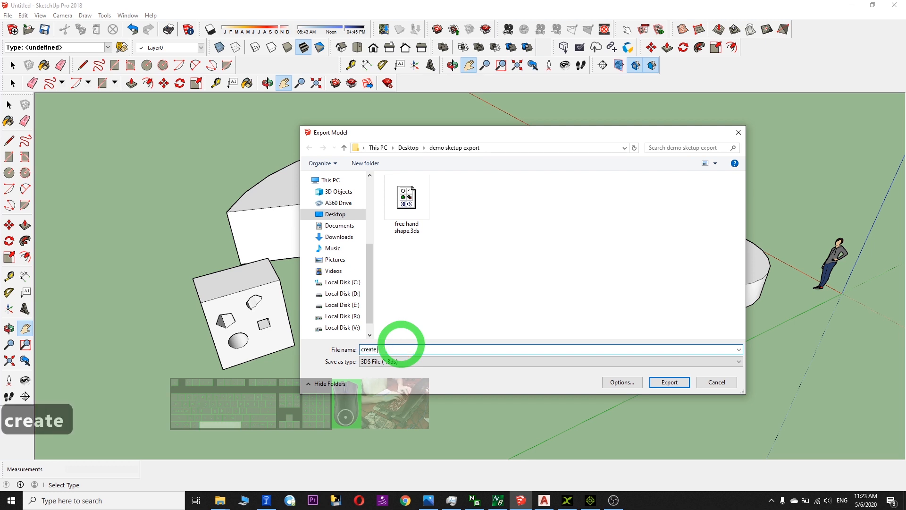
pyautogui.press('BackSpace')
pyautogui.press('BackSpace')
pyautogui.press('BackSpace')
pyautogui.press('BackSpace')
pyautogui.press('BackSpace')
pyautogui.press('BackSpace')
pyautogui.press('BackSpace')
pyautogui.press('BackSpace')
pyautogui.press('BackSpace')
pyautogui.press('BackSpace')
pyautogui.press('BackSpace')
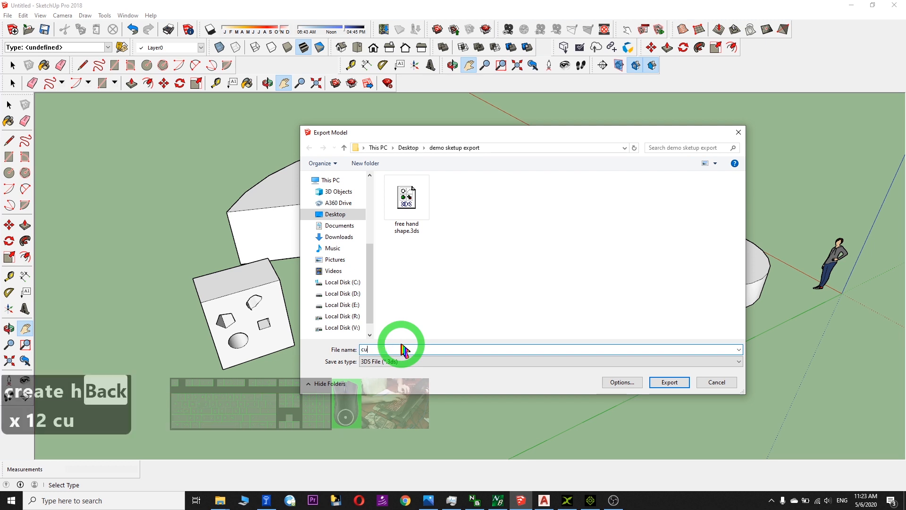
pyautogui.write('cube (with hole)')
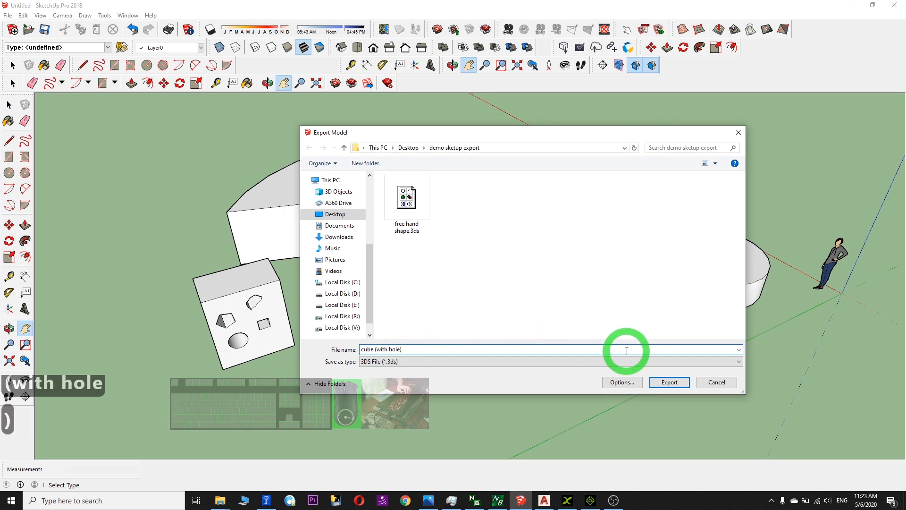
# Run the 3DS export, choosing to fix the model problem later, and dismiss the export results.
pyautogui.click(680, 381)
pyautogui.click(845, 91)
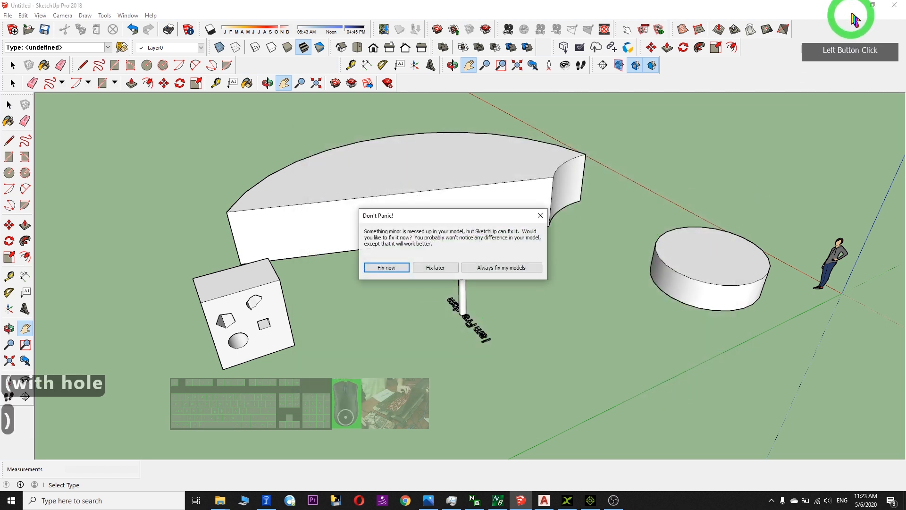
pyautogui.click(433, 267)
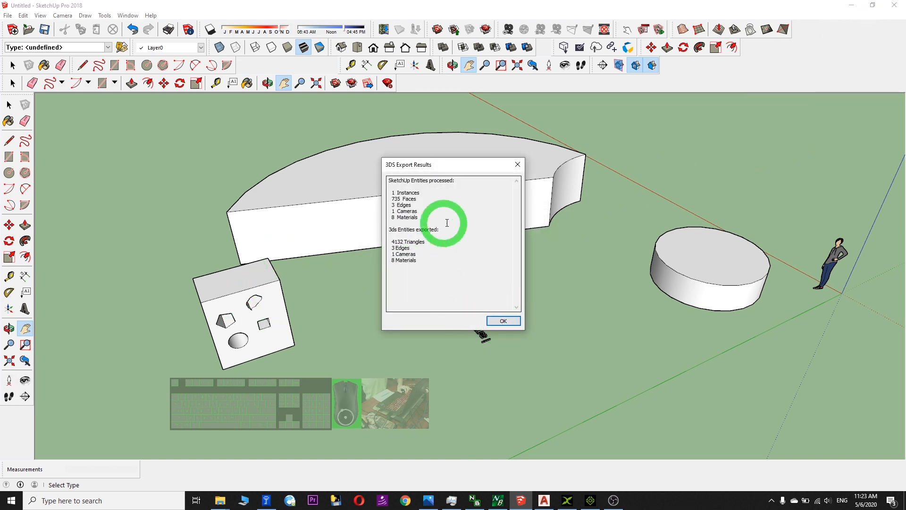
pyautogui.click(503, 321)
# Switch to iClone 3DXchange and load cube (with hole).3ds from the demo sketup export folder, discarding the current data without exporting.
pyautogui.click(851, 4)
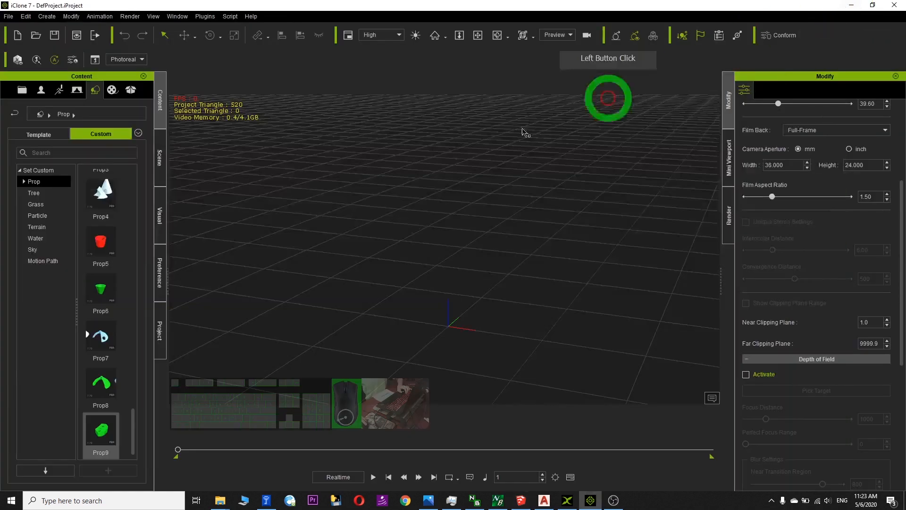
pyautogui.click(546, 376)
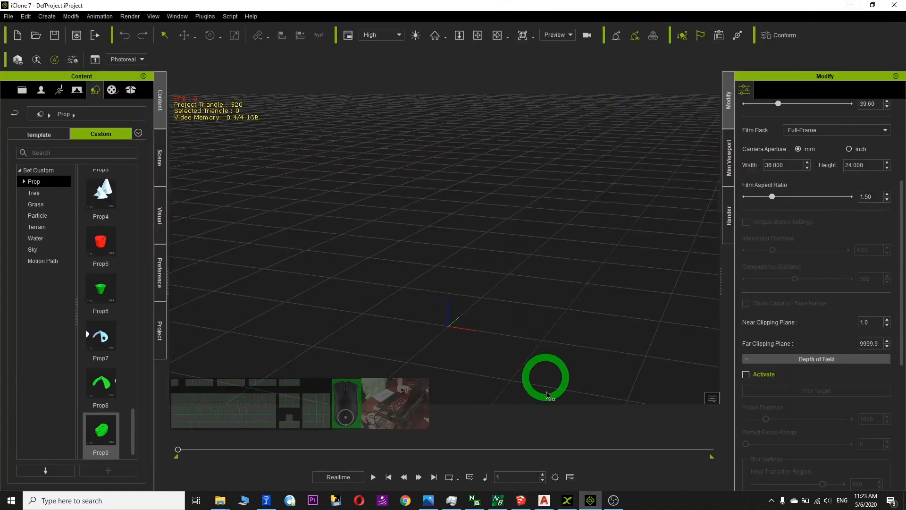
pyautogui.click(848, 4)
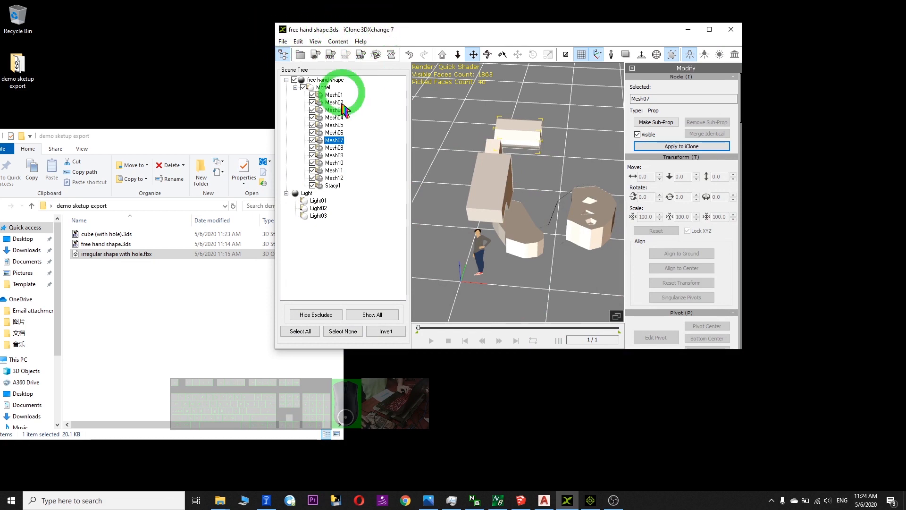
pyautogui.click(109, 313)
pyautogui.click(93, 235)
pyautogui.moveTo(98, 235); pyautogui.dragTo(510, 231)
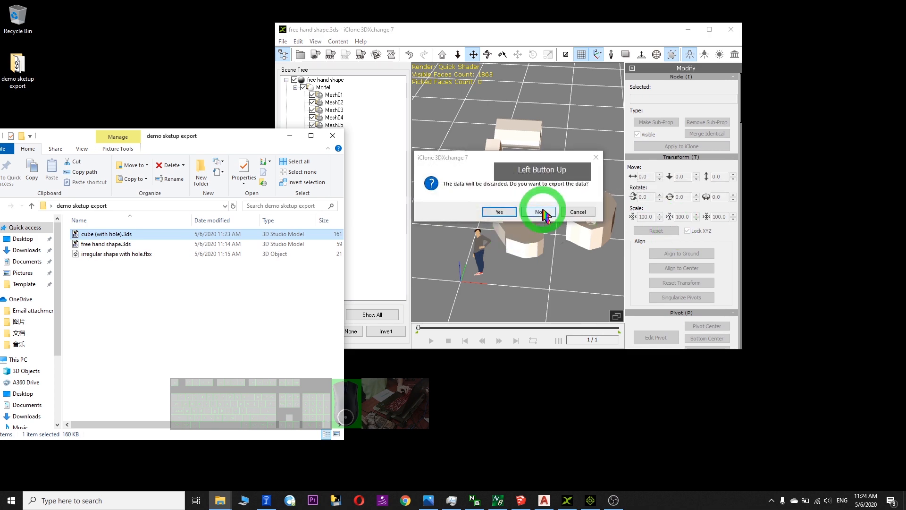
pyautogui.click(541, 211)
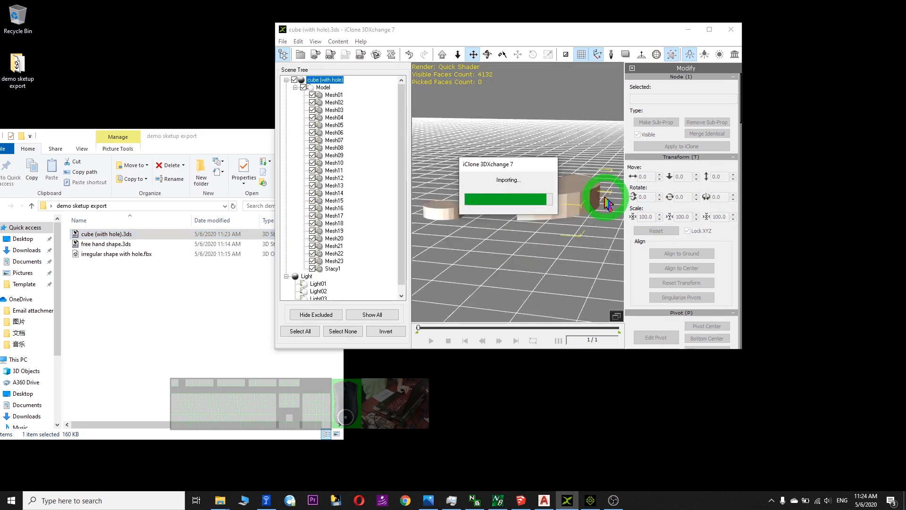
# Select the mesh of the box with the four holes in the imported scene.
pyautogui.scroll(6, 552, 200)
pyautogui.moveTo(570, 205); pyautogui.dragTo(403, 300)
pyautogui.press('c')
pyautogui.press('x')
pyautogui.moveTo(552, 276); pyautogui.dragTo(523, 202)
pyautogui.press('c')
pyautogui.scroll(3, 549, 201)
pyautogui.click(561, 200)
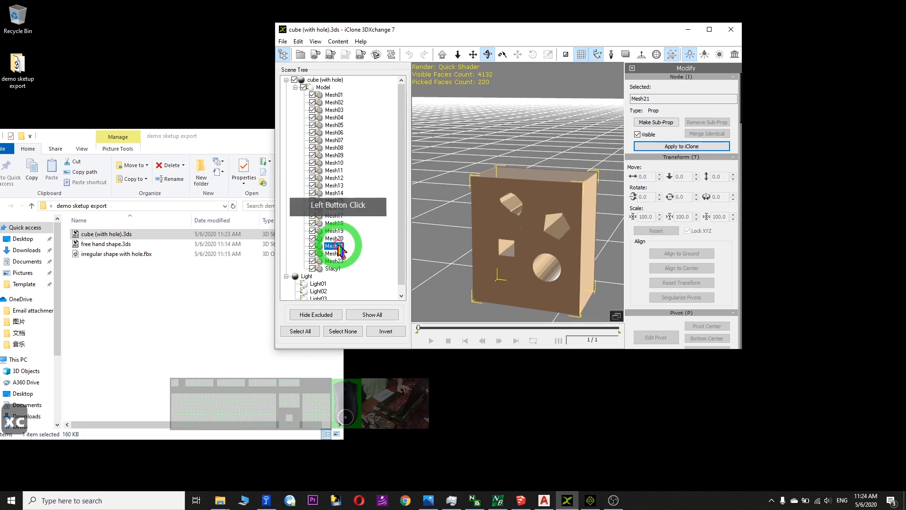
# Open the FBX export settings and limit the geometry to Select Only.
pyautogui.click(331, 57)
pyautogui.click(419, 114)
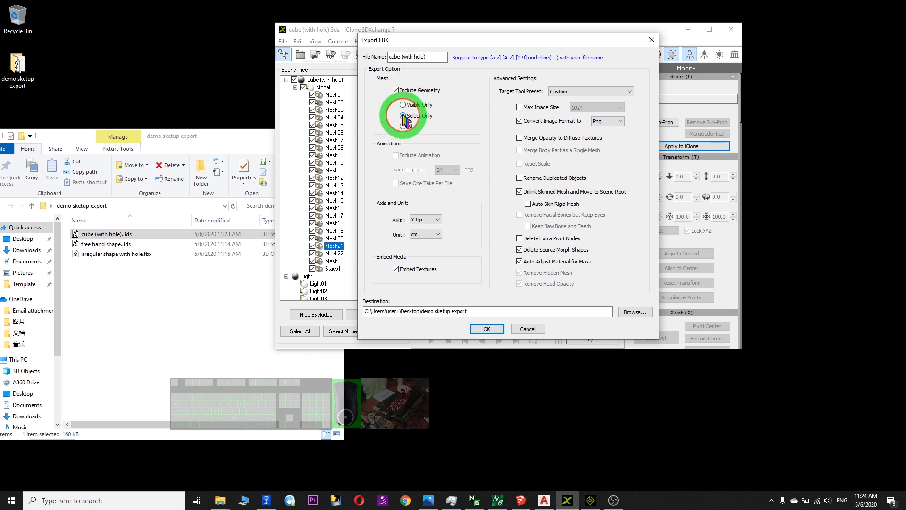
pyautogui.click(403, 116)
pyautogui.click(486, 329)
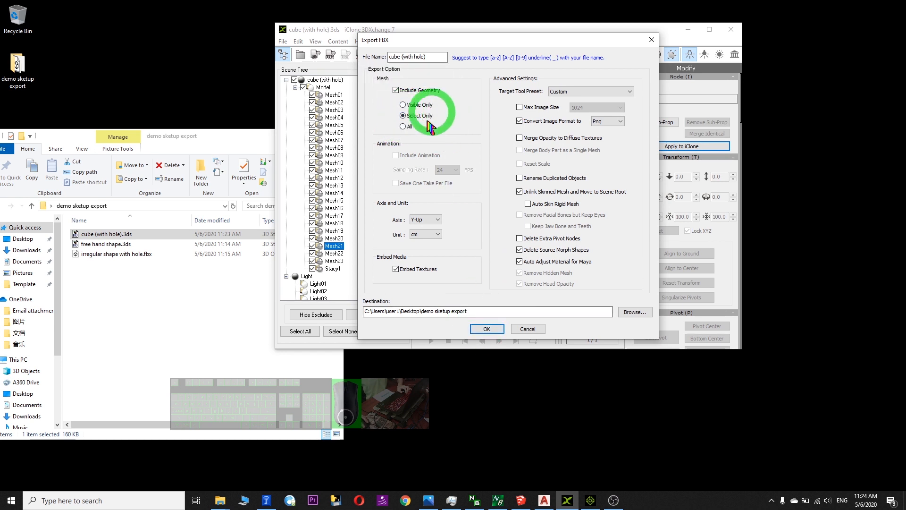
# Set the export destination to the copied path of the demo sketup export folder and export the selected mesh as FBX.
pyautogui.click(176, 210)
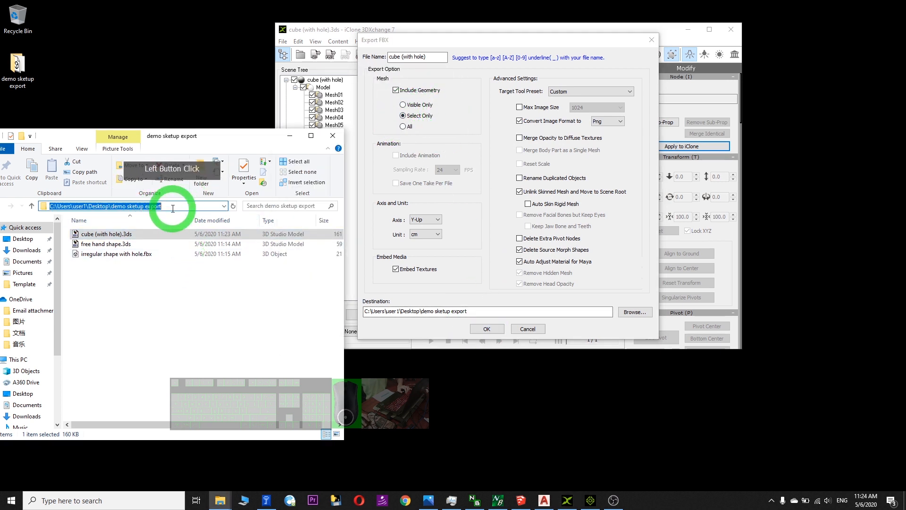
pyautogui.hotkey('ctrl', 'c')
pyautogui.click(484, 311)
pyautogui.moveTo(484, 309); pyautogui.dragTo(385, 299)
pyautogui.hotkey('ctrl', 'v')
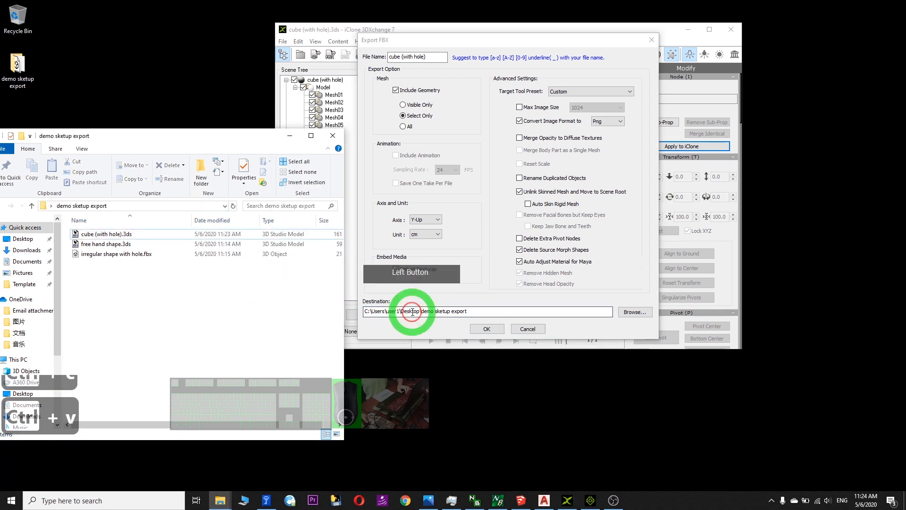
pyautogui.moveTo(481, 310); pyautogui.dragTo(305, 302)
pyautogui.hotkey('ctrl', 'v')
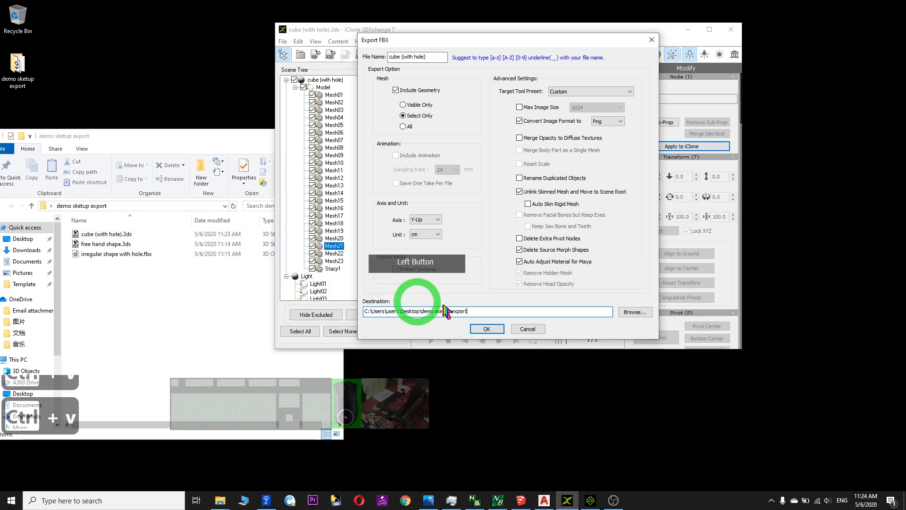
pyautogui.click(483, 329)
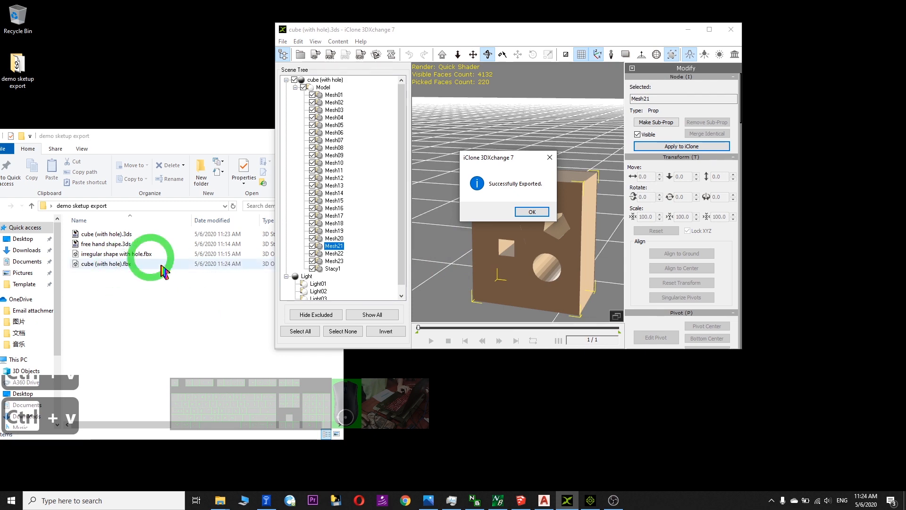
pyautogui.click(533, 212)
# Switch to iClone and import cube (with hole).fbx into the scene, with the window restored to full size.
pyautogui.click(140, 244)
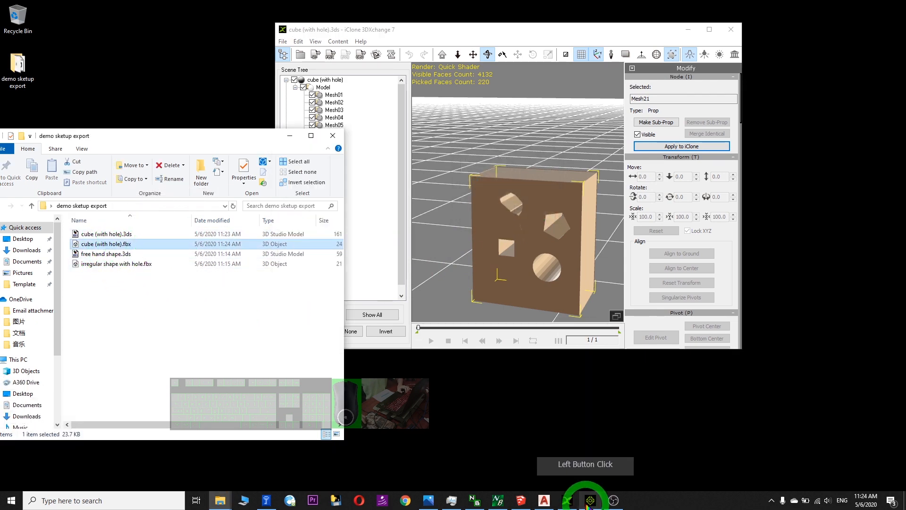
pyautogui.click(590, 500)
pyautogui.moveTo(505, 6); pyautogui.dragTo(546, 33)
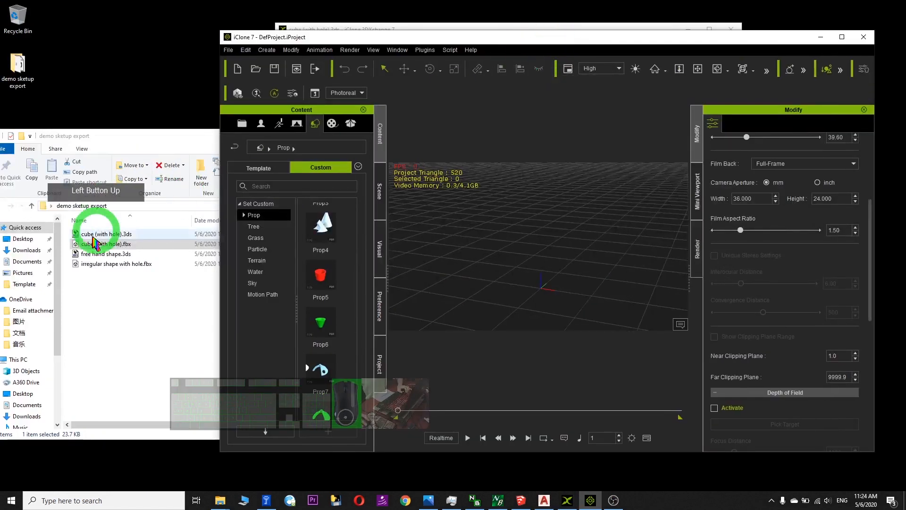
pyautogui.moveTo(88, 244); pyautogui.dragTo(543, 290)
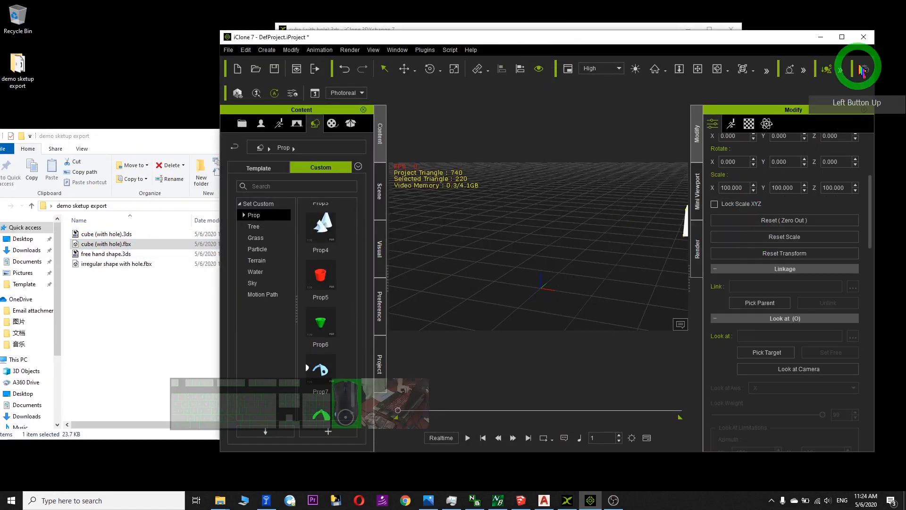
pyautogui.click(843, 37)
pyautogui.moveTo(504, 243); pyautogui.dragTo(678, 232)
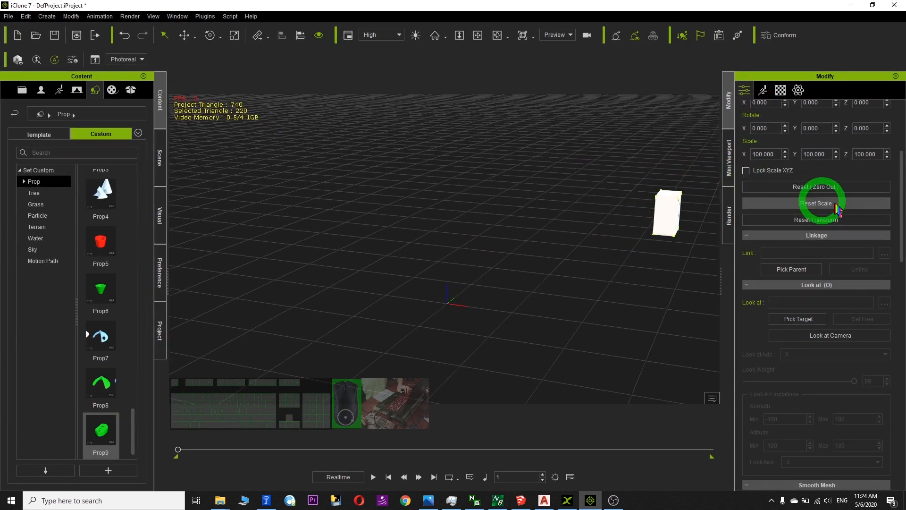
# Reset the imported cube's transform with Zero Out.
pyautogui.moveTo(903, 206); pyautogui.dragTo(902, 172)
pyautogui.click(893, 379)
pyautogui.click(830, 257)
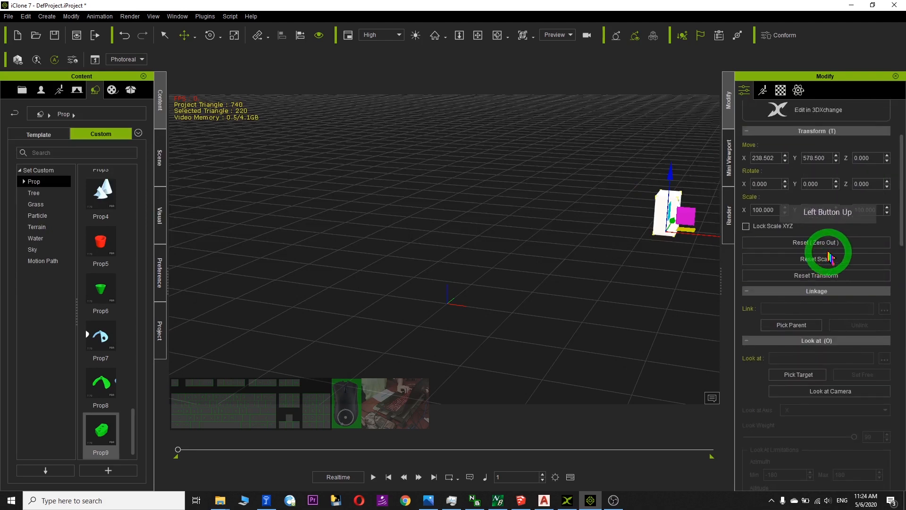
pyautogui.click(816, 242)
# Examine the repositioned cube and its four holes close up from the front.
pyautogui.click(480, 263)
pyautogui.click(543, 278)
pyautogui.moveTo(413, 317); pyautogui.dragTo(453, 132)
pyautogui.press('x')
pyautogui.press('c')
pyautogui.scroll(3, 438, 176)
pyautogui.press('x')
pyautogui.moveTo(438, 175); pyautogui.dragTo(481, 247)
pyautogui.press('c')
# Change the diffuse color of the cube's material to orange.
pyautogui.click(781, 89)
pyautogui.click(899, 218)
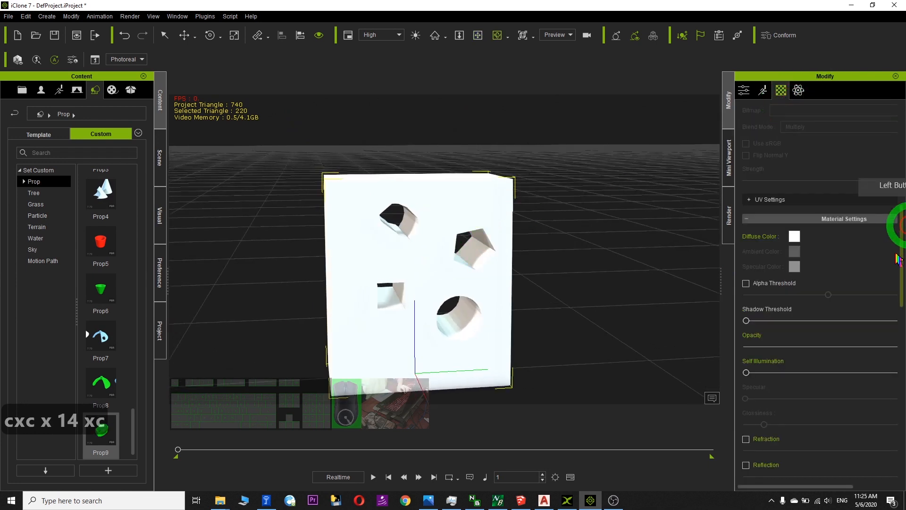
pyautogui.click(794, 236)
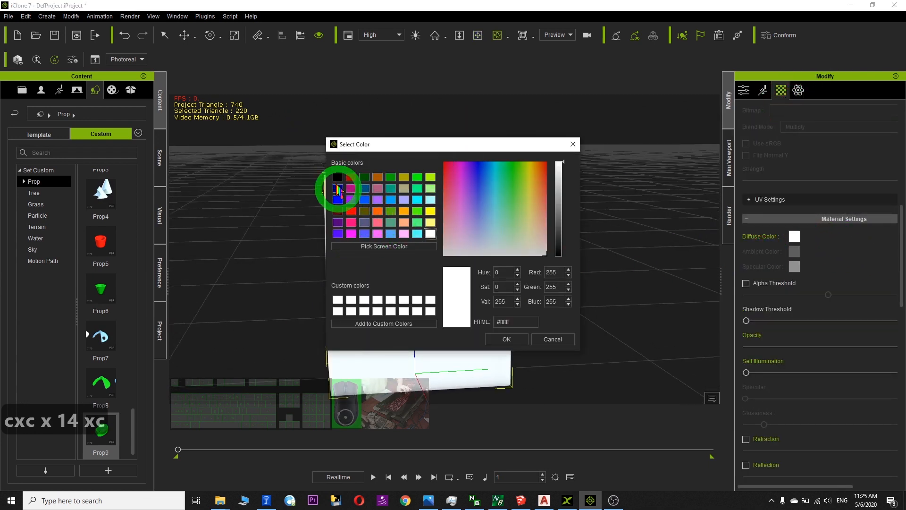
pyautogui.click(366, 211)
pyautogui.click(377, 176)
pyautogui.click(503, 304)
pyautogui.click(507, 339)
pyautogui.moveTo(551, 293); pyautogui.dragTo(370, 204)
# Add the orange cube to the custom Prop library.
pyautogui.click(95, 92)
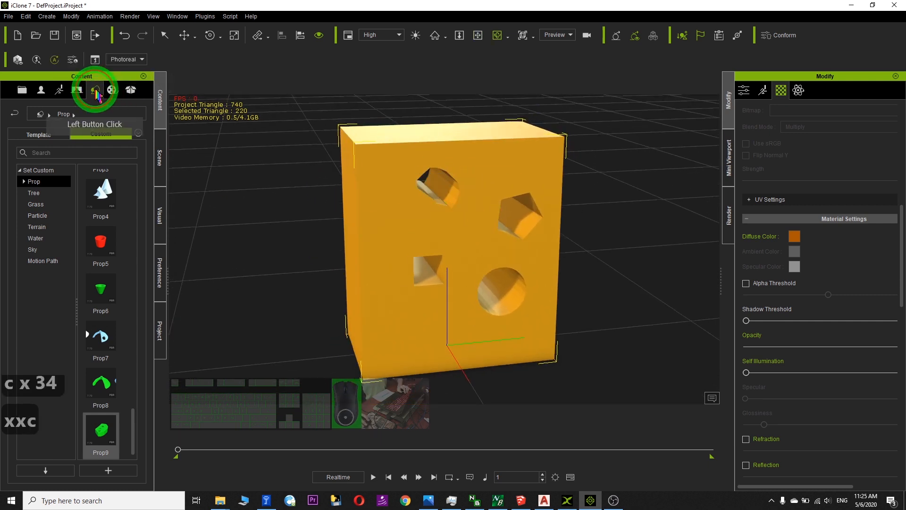
pyautogui.click(98, 137)
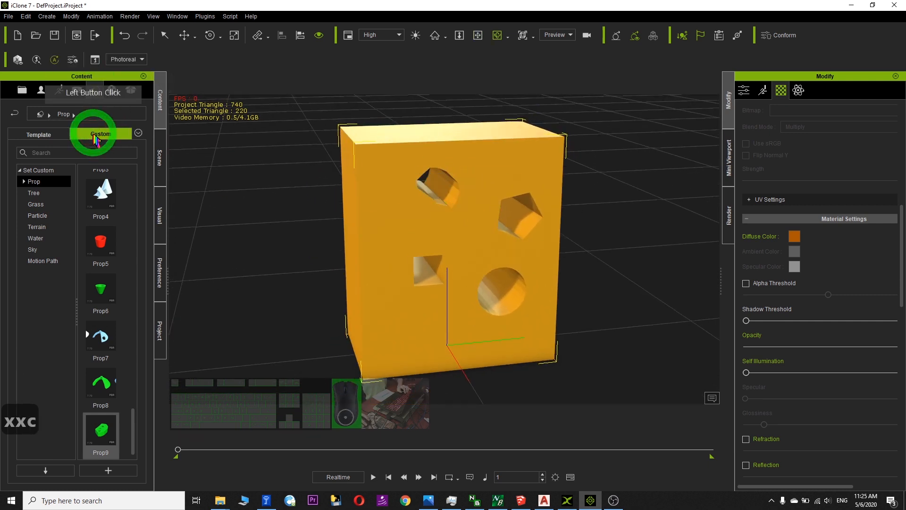
pyautogui.click(38, 182)
pyautogui.click(141, 267)
pyautogui.click(85, 458)
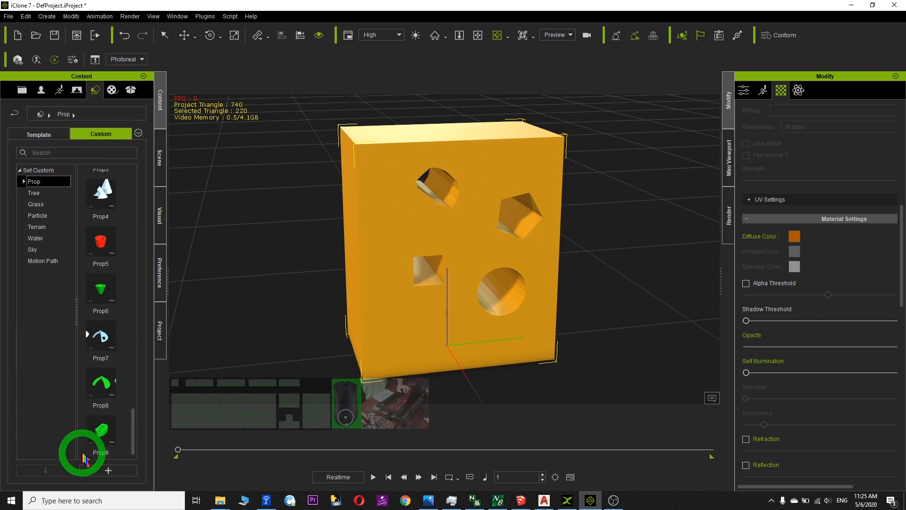
pyautogui.click(97, 469)
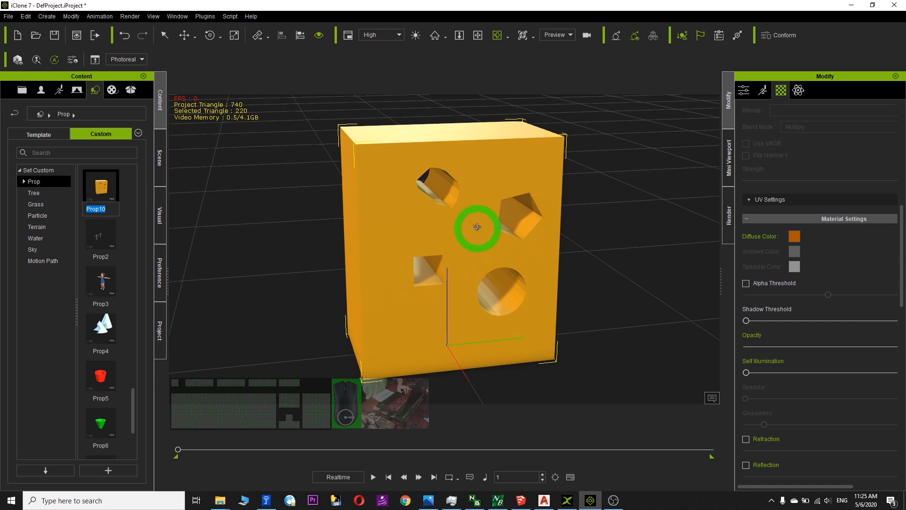
# Turn the cube to a front view that looks through its holes and update the saved prop's thumbnail with it.
pyautogui.moveTo(583, 253); pyautogui.dragTo(482, 250)
pyautogui.scroll(3, 557, 220)
pyautogui.scroll(-4, 538, 235)
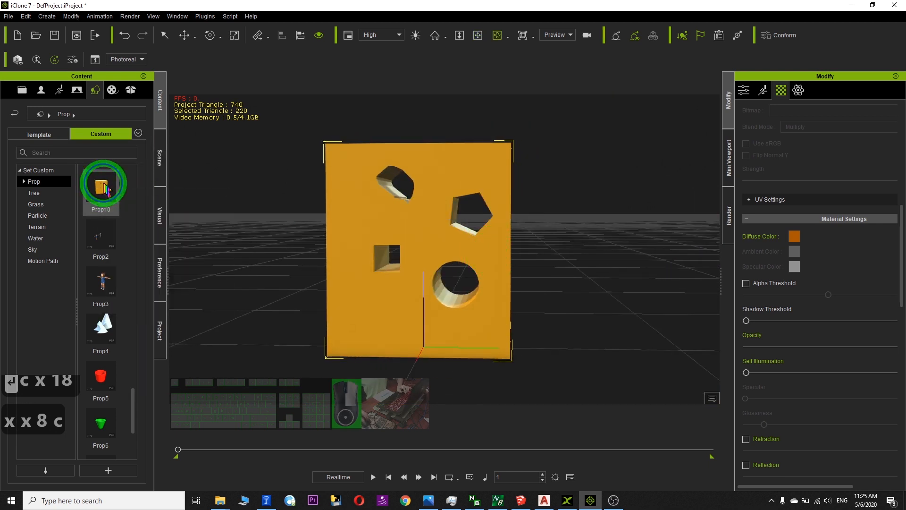
pyautogui.rightClick(107, 188)
pyautogui.click(159, 283)
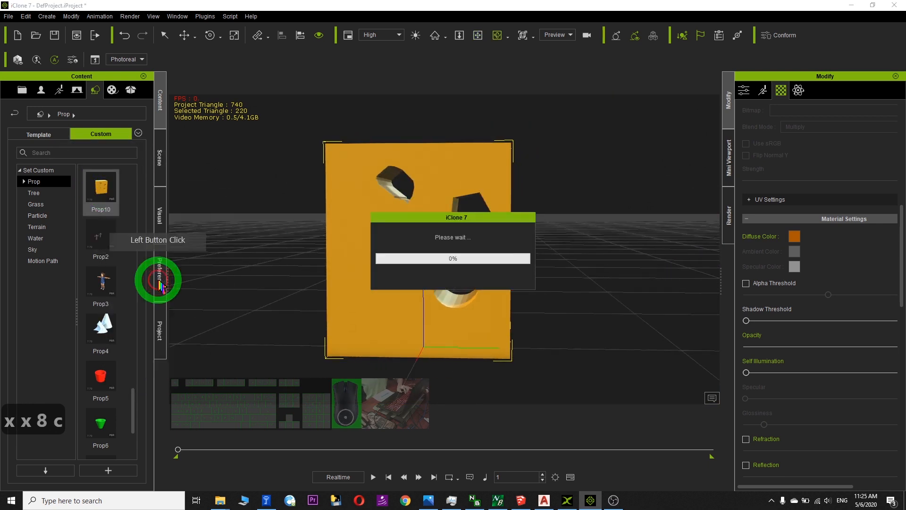
# Place a second copy of the saved cube prop from the custom library beside the original cube.
pyautogui.click(105, 187)
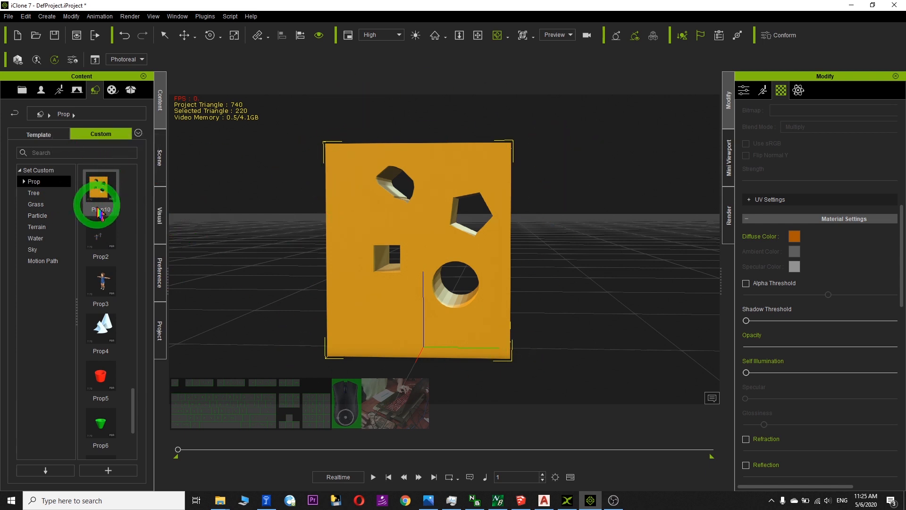
pyautogui.moveTo(465, 255); pyautogui.dragTo(543, 293)
pyautogui.scroll(-4, 663, 305)
pyautogui.press('x')
pyautogui.press('c')
pyautogui.moveTo(532, 293); pyautogui.dragTo(549, 258)
pyautogui.press('x')
pyautogui.press('c')
pyautogui.scroll(-3, 615, 302)
pyautogui.press('x')
pyautogui.press('c')
pyautogui.click(310, 178)
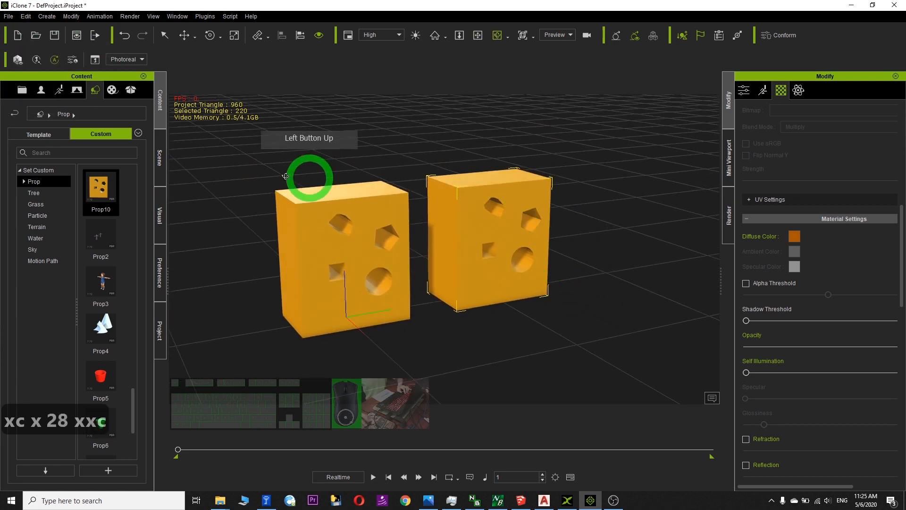
# Start a new iClone project and discard the current one with the two cubes without saving.
pyautogui.click(7, 18)
pyautogui.click(18, 30)
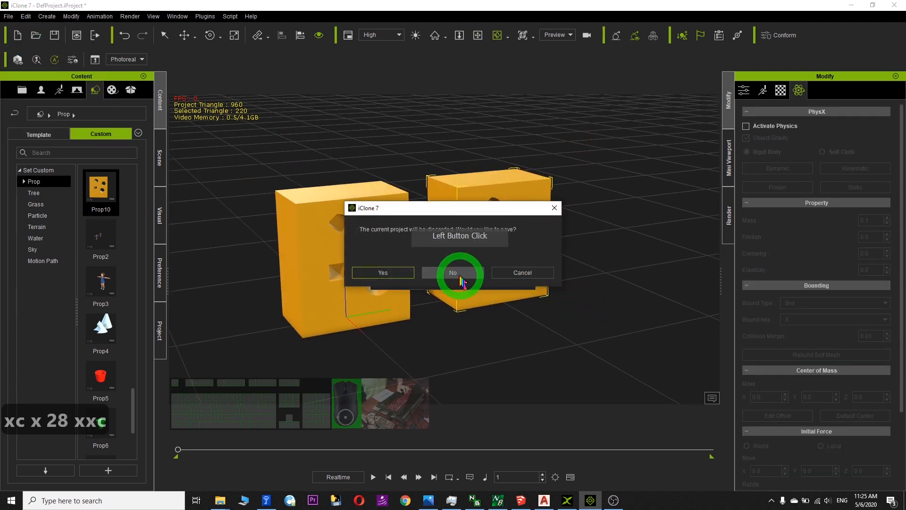
pyautogui.click(465, 273)
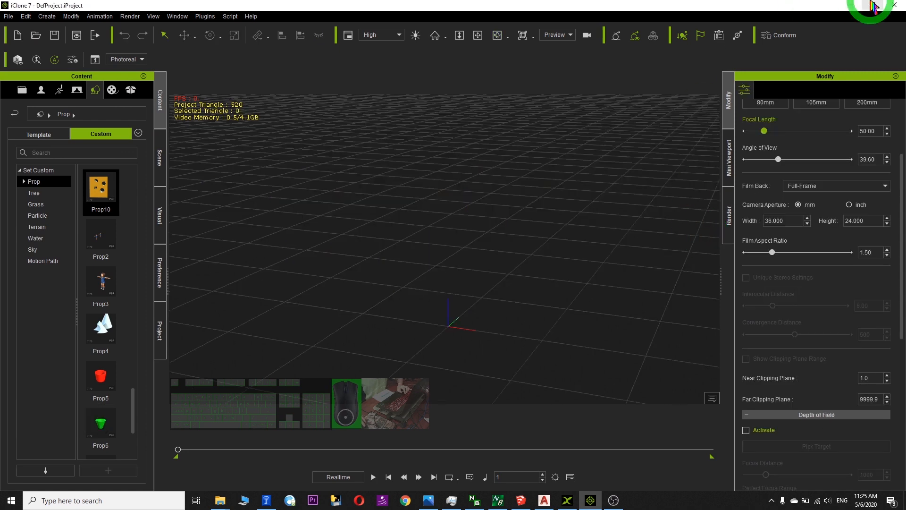
# Minimize iClone and SketchUp and switch to AutoCAD 2018.
pyautogui.click(852, 5)
pyautogui.click(522, 500)
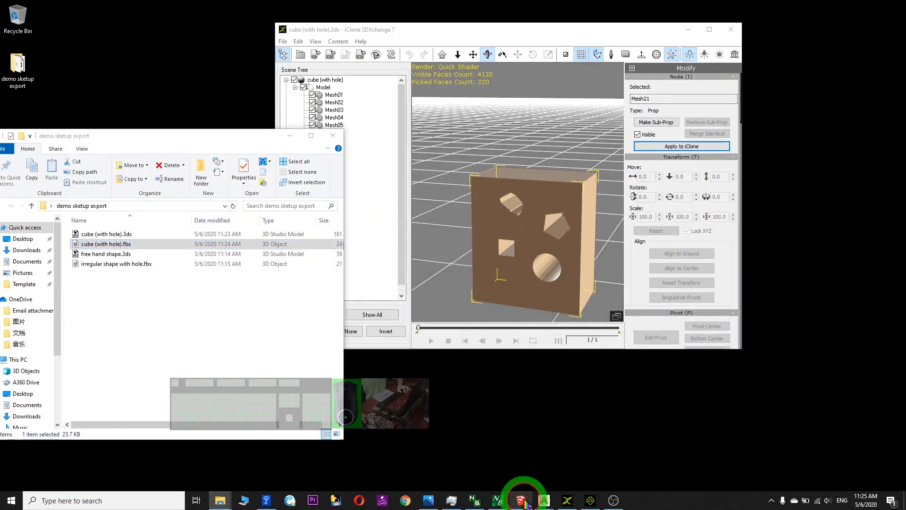
pyautogui.click(584, 126)
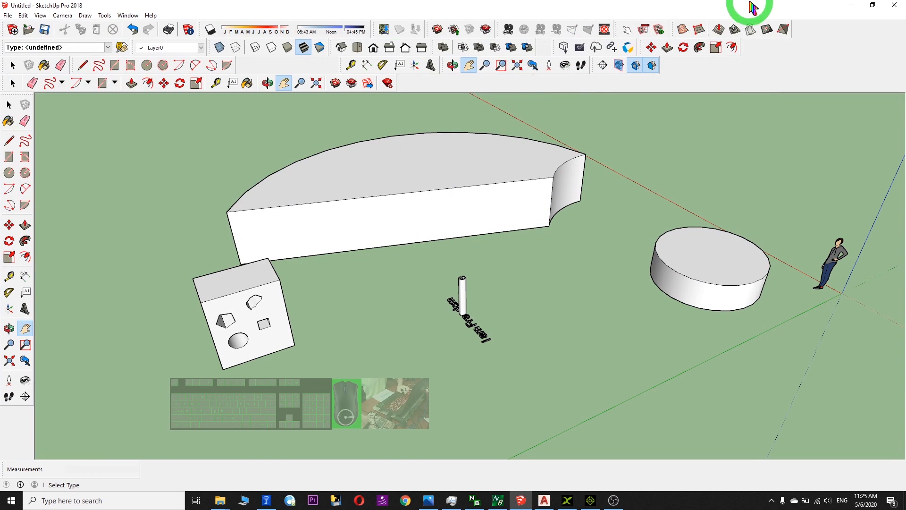
pyautogui.click(852, 5)
pyautogui.click(536, 501)
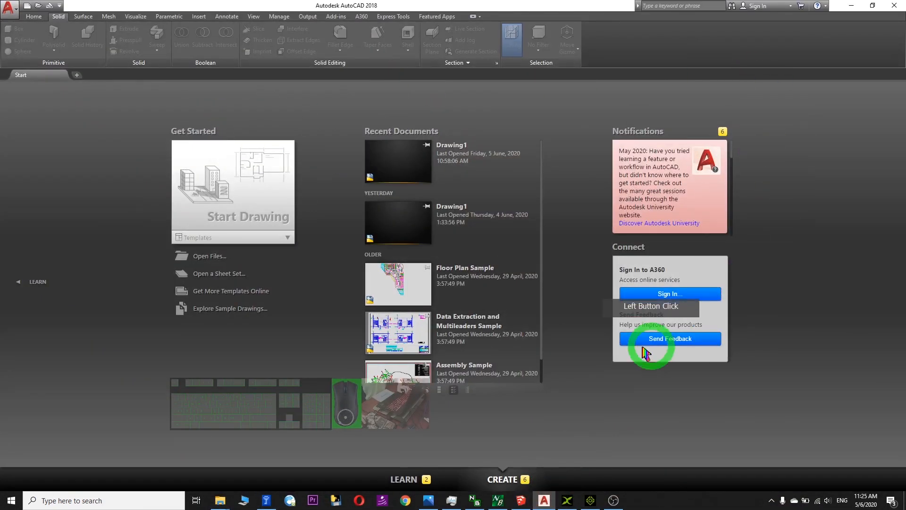
# Start a new blank drawing from the start page.
pyautogui.click(15, 10)
pyautogui.click(430, 23)
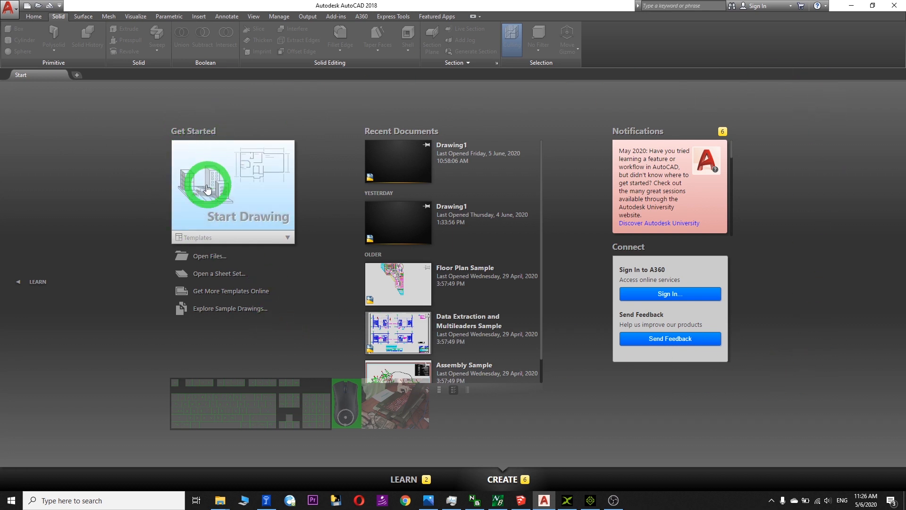
pyautogui.click(224, 183)
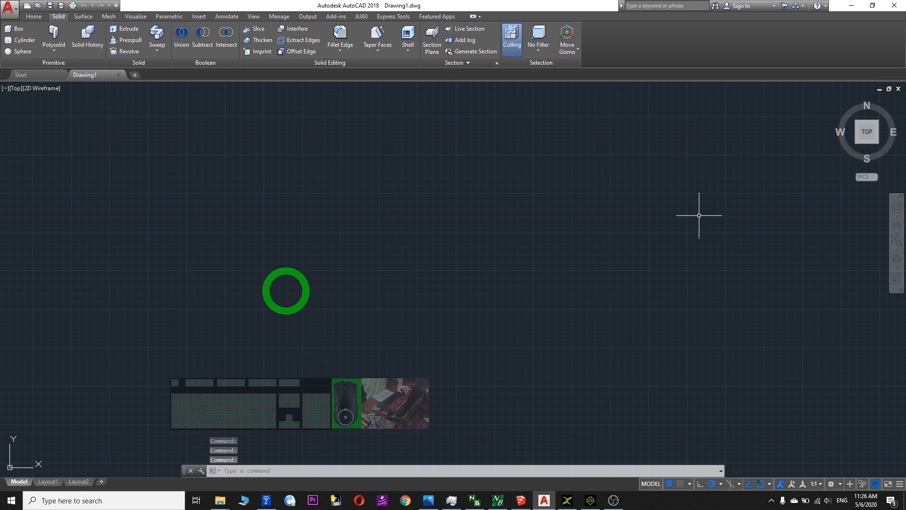
# Examine the empty drawing space from an oblique 3D angle around the origin axes.
pyautogui.scroll(4, 633, 287)
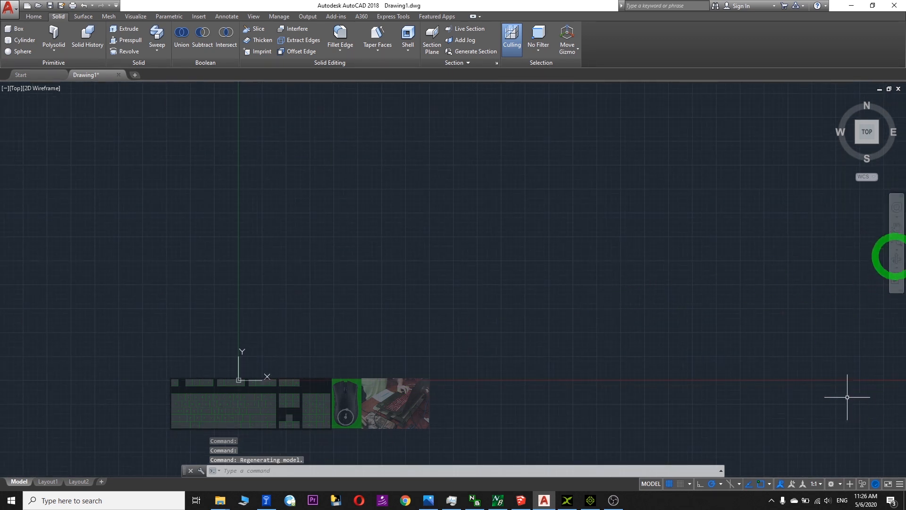
pyautogui.click(896, 260)
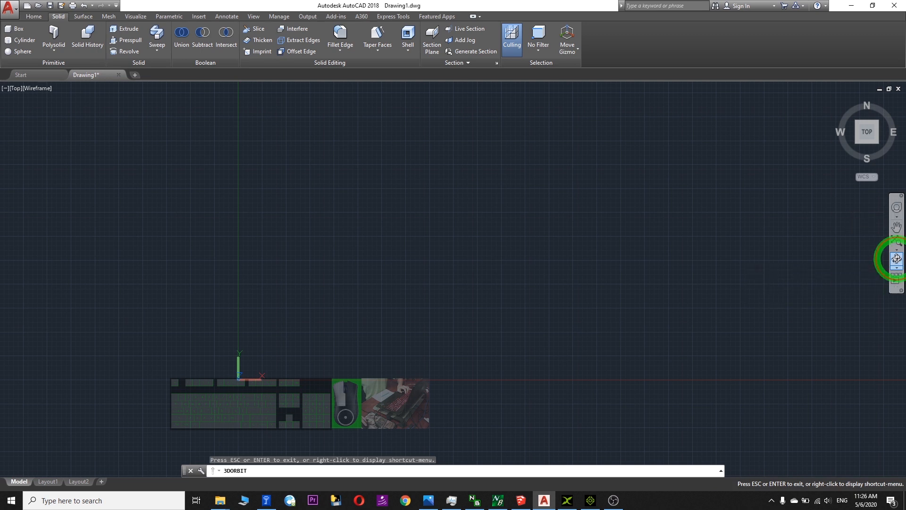
pyautogui.click(601, 311)
pyautogui.moveTo(601, 312); pyautogui.dragTo(312, 311)
pyautogui.scroll(-2, 482, 295)
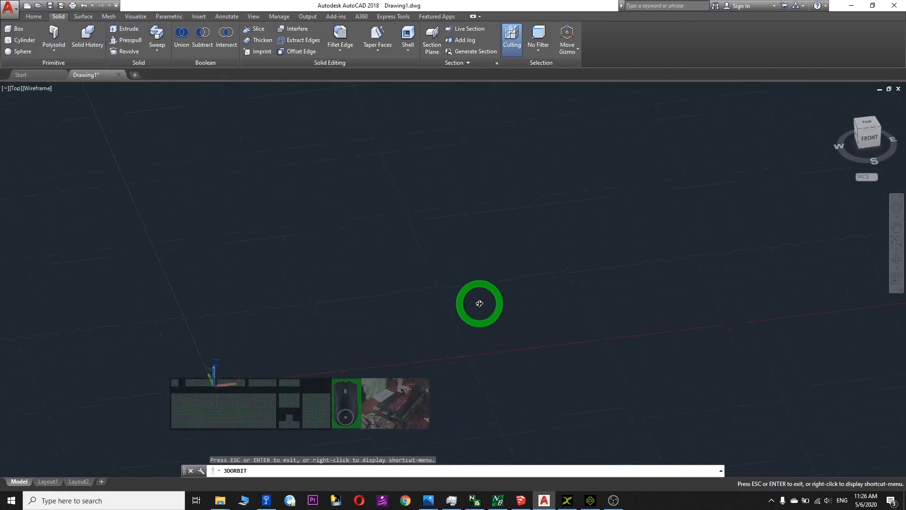
pyautogui.scroll(-2, 480, 303)
pyautogui.moveTo(354, 314); pyautogui.dragTo(345, 340)
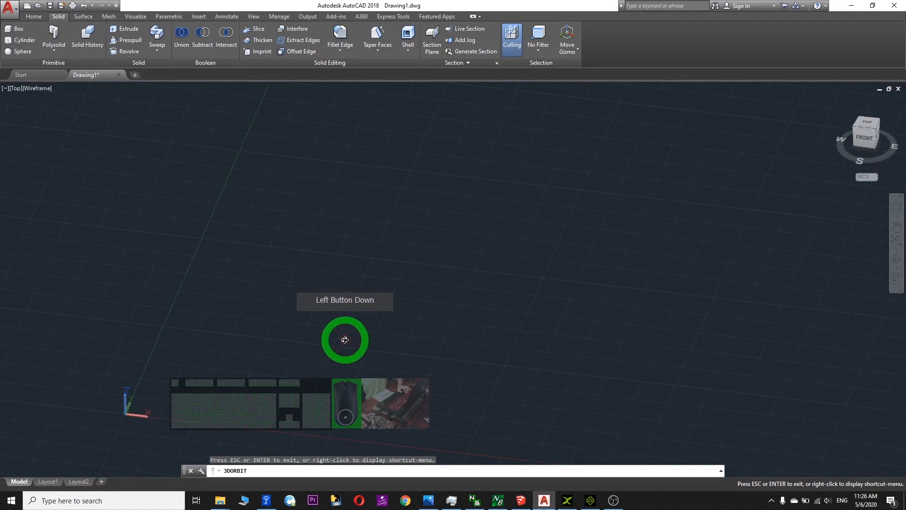
pyautogui.scroll(2, 415, 325)
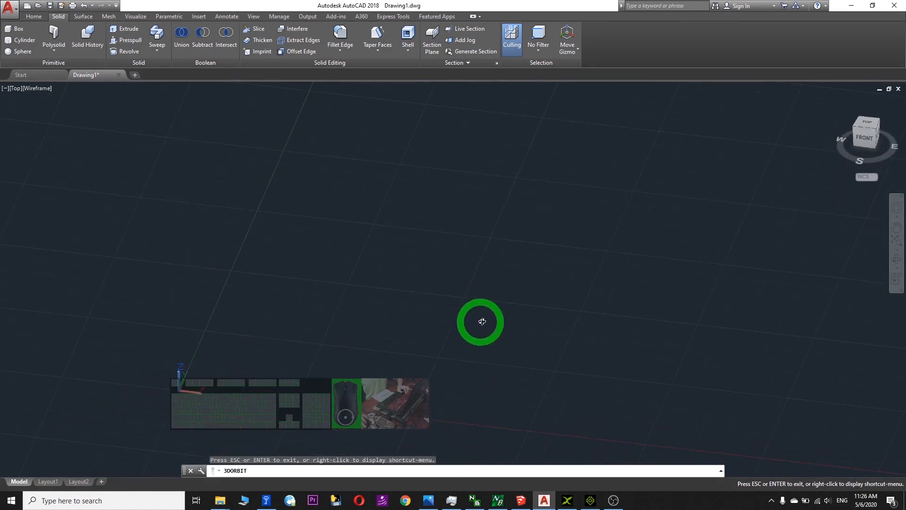
pyautogui.moveTo(415, 345); pyautogui.dragTo(437, 390)
pyautogui.click(897, 229)
pyautogui.moveTo(314, 347); pyautogui.dragTo(427, 279)
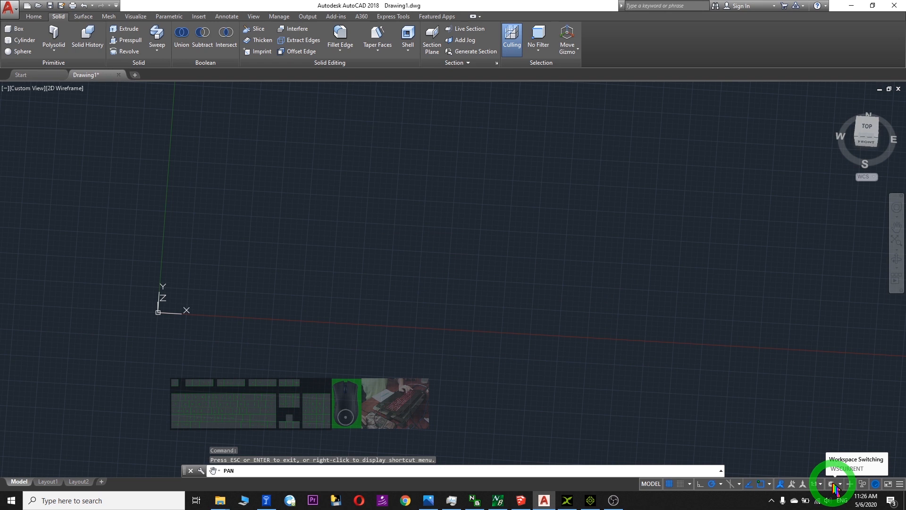
# Set the workspace to 3D Modeling.
pyautogui.click(834, 484)
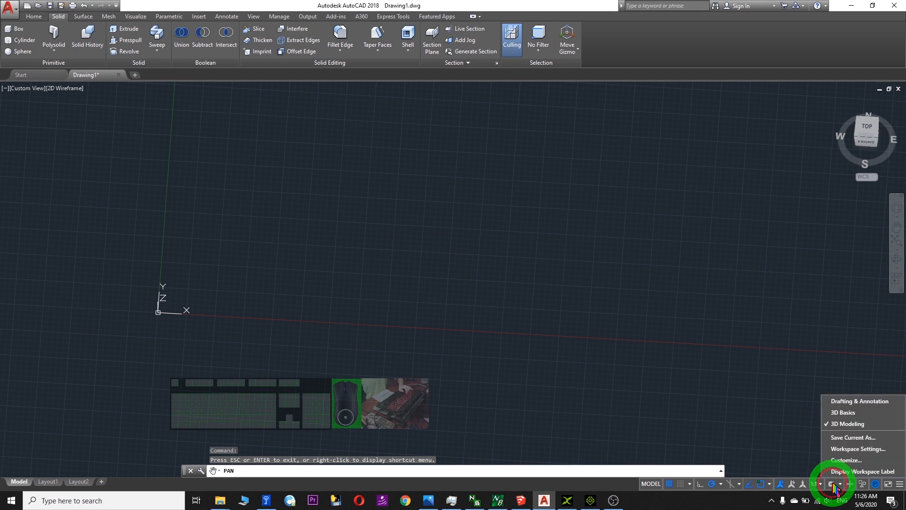
pyautogui.click(848, 424)
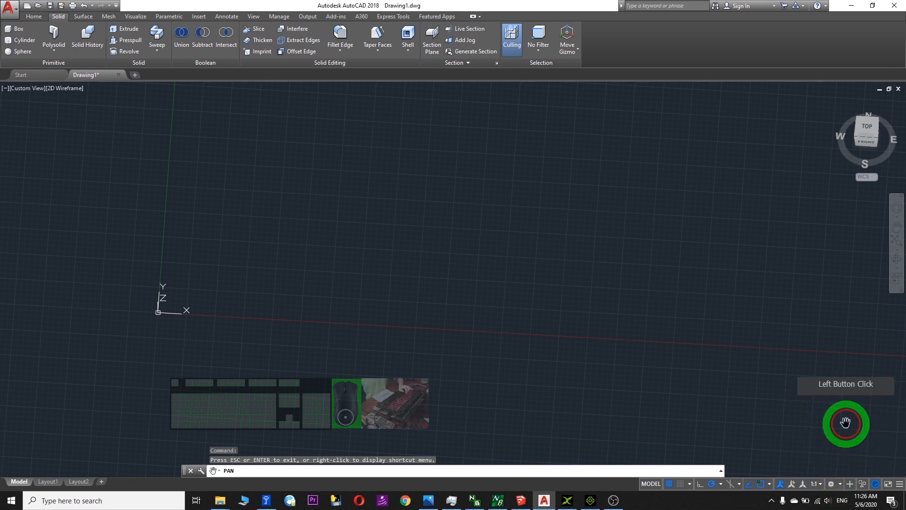
pyautogui.click(833, 484)
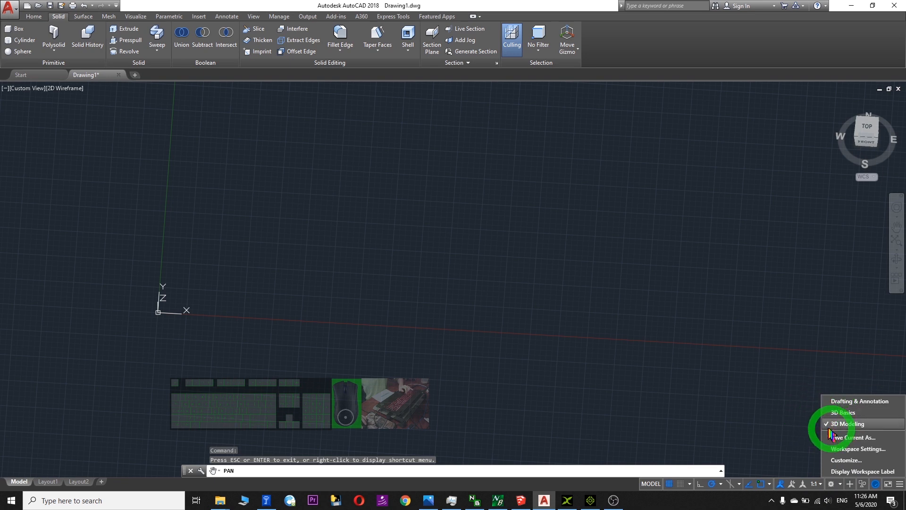
pyautogui.click(856, 426)
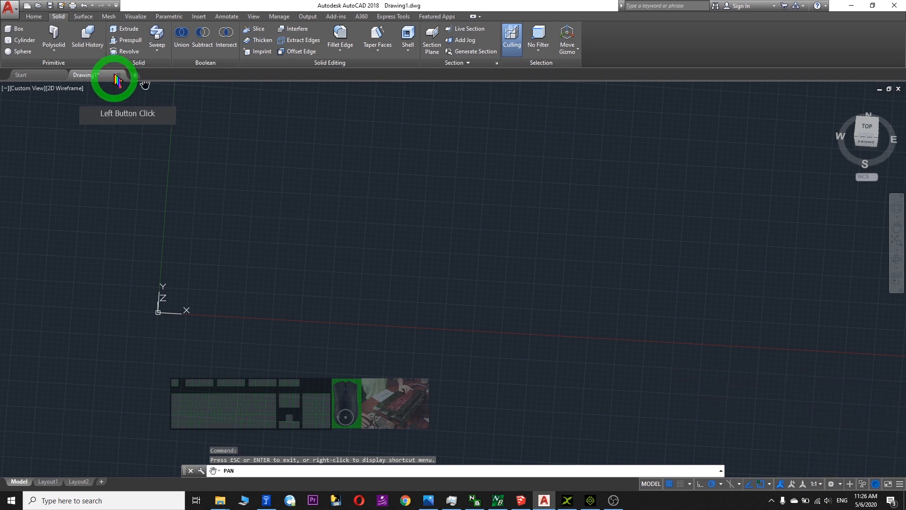
# Tilt the empty drawing into a front-facing 3D view and look through the solid and surface modeling tools.
pyautogui.moveTo(430, 293); pyautogui.dragTo(529, 301)
pyautogui.click(896, 260)
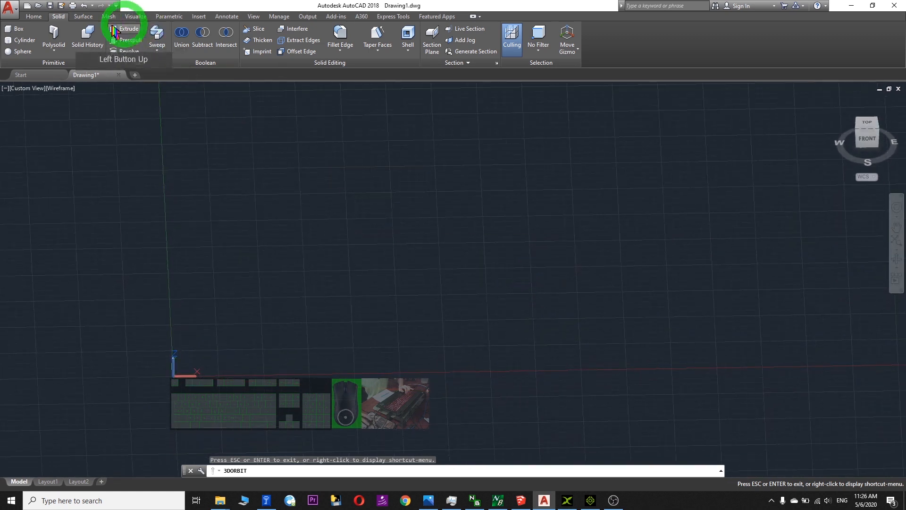
pyautogui.click(82, 18)
pyautogui.click(65, 17)
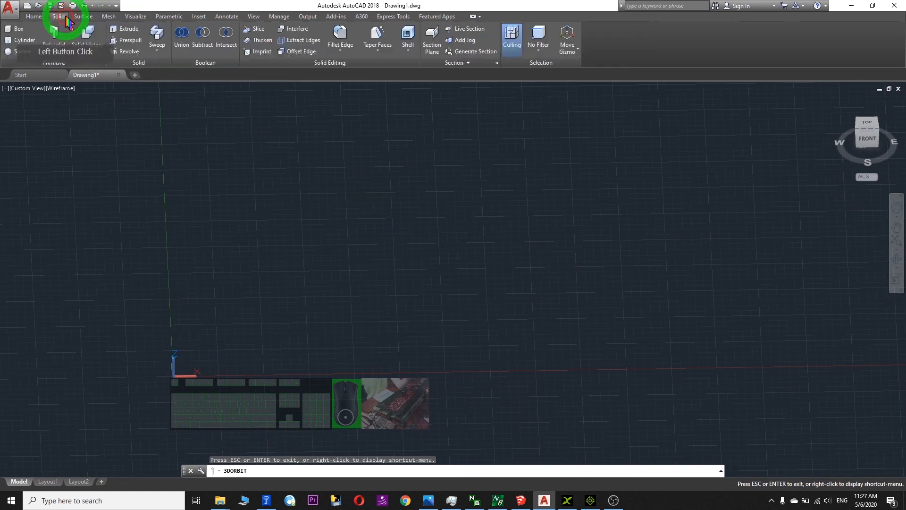
pyautogui.click(85, 18)
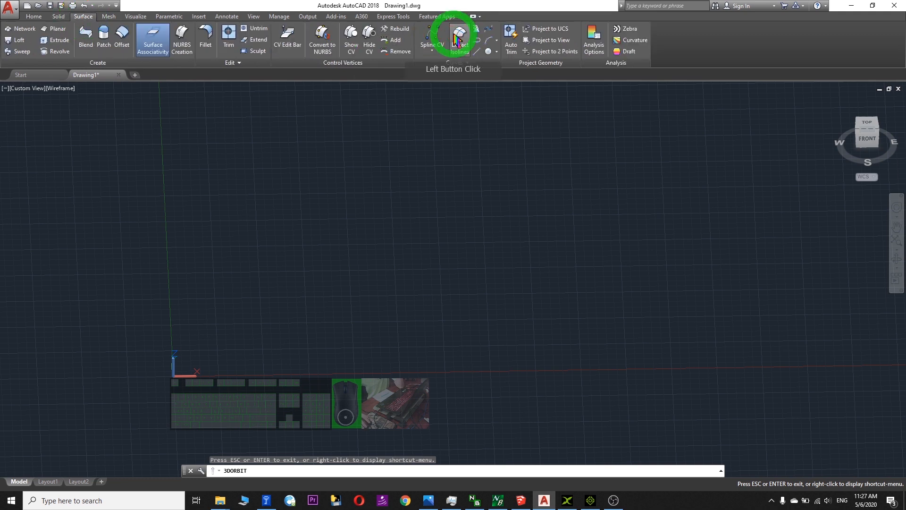
pyautogui.click(60, 17)
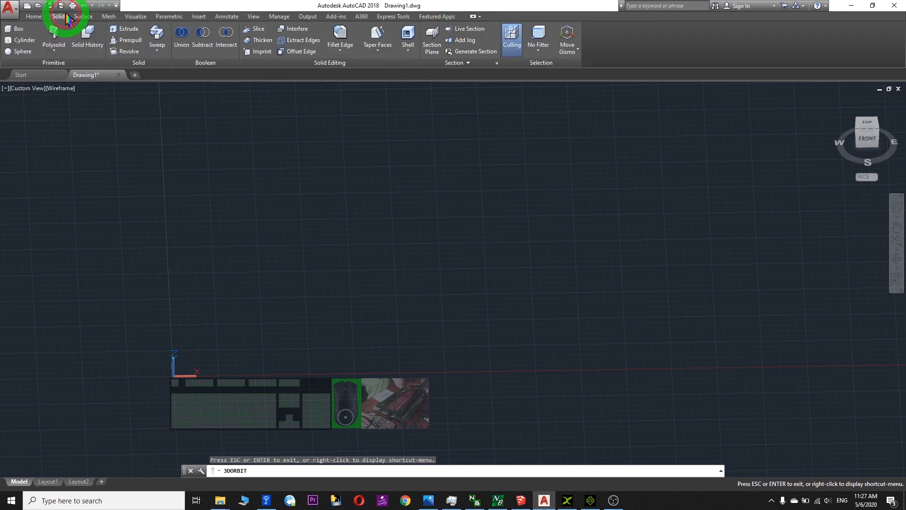
# Draw a closed, irregular eight-sided polyline with a notched lower edge on the ground plane, ending at its start point.
pyautogui.click(35, 18)
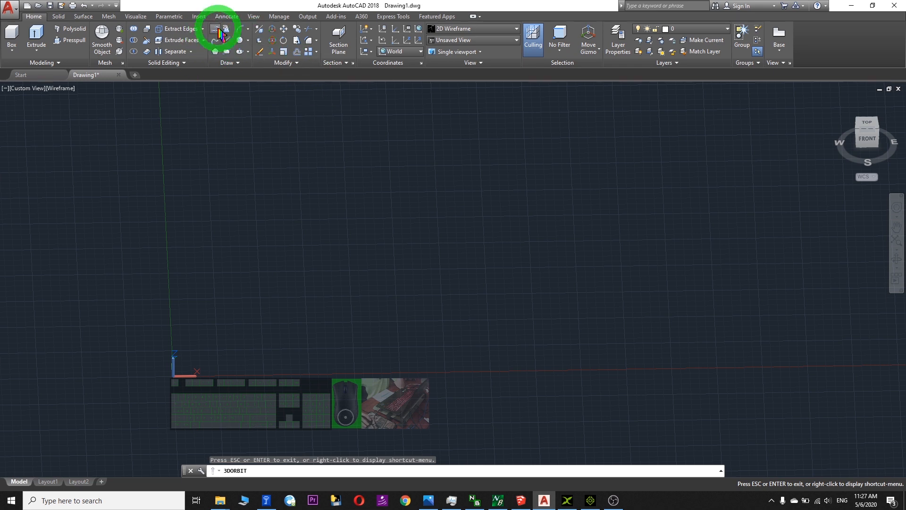
pyautogui.click(219, 33)
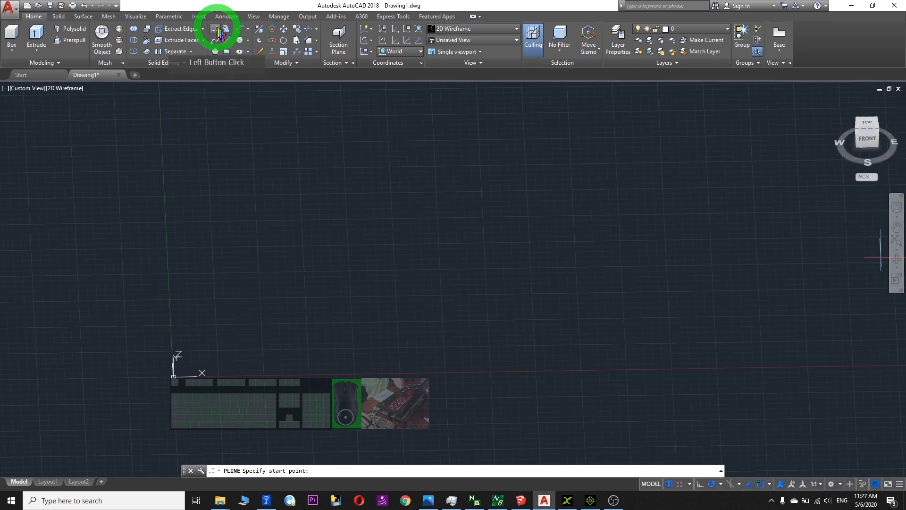
pyautogui.click(293, 259)
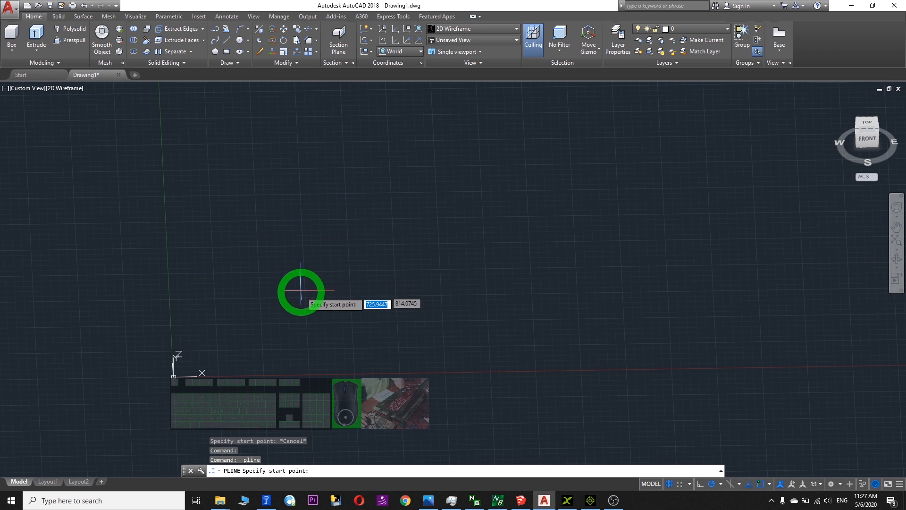
pyautogui.scroll(2, 284, 330)
pyautogui.click(208, 293)
pyautogui.click(268, 214)
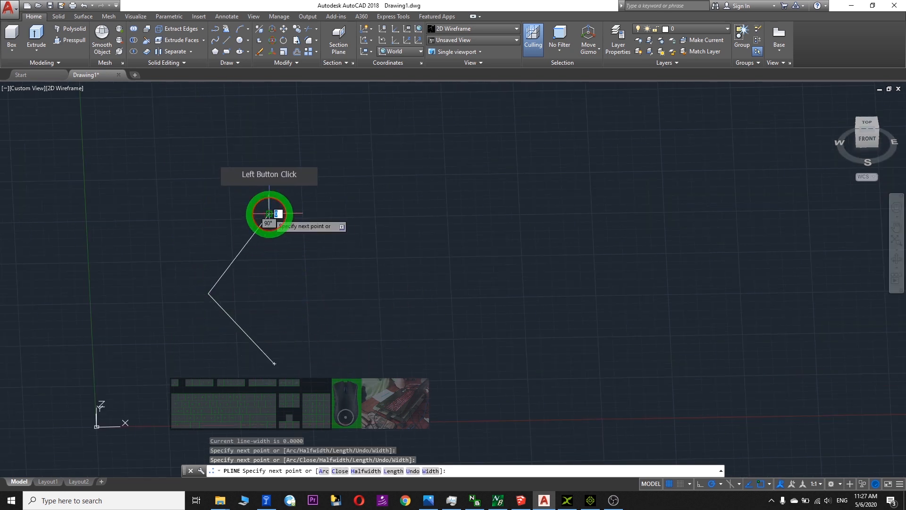
pyautogui.click(436, 215)
pyautogui.click(468, 291)
pyautogui.click(361, 261)
pyautogui.click(319, 305)
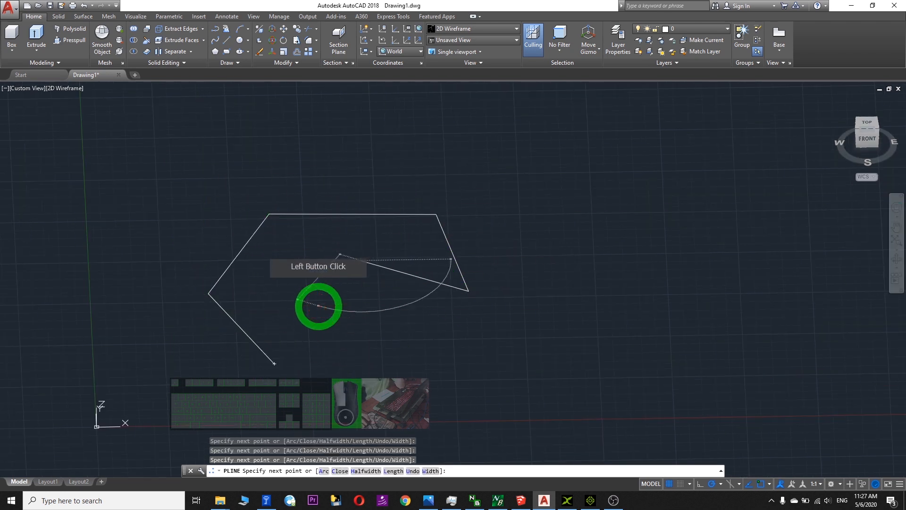
pyautogui.click(266, 306)
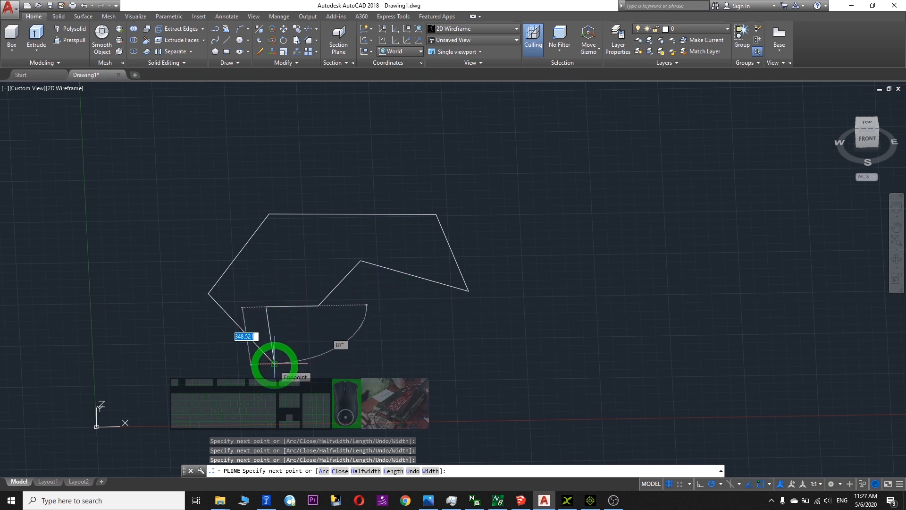
pyautogui.click(274, 364)
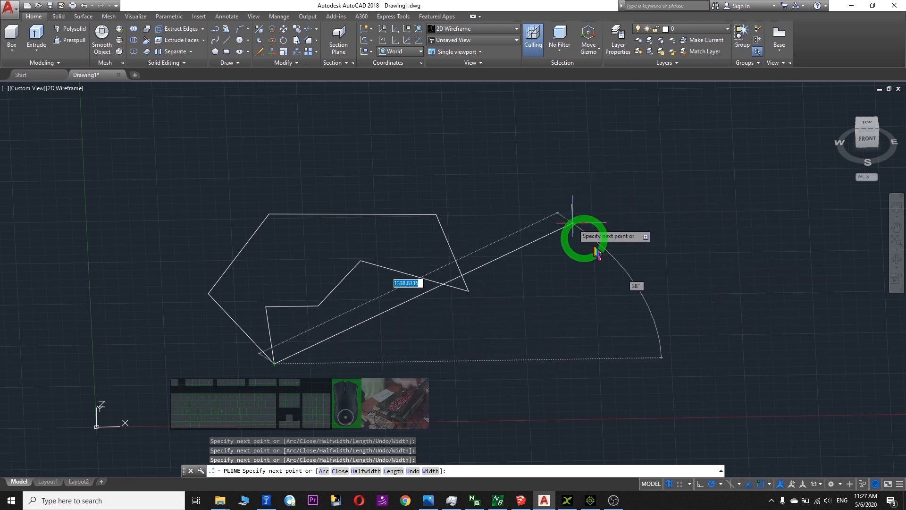
pyautogui.press('Escape')
pyautogui.scroll(2, 370, 289)
pyautogui.scroll(-2, 375, 267)
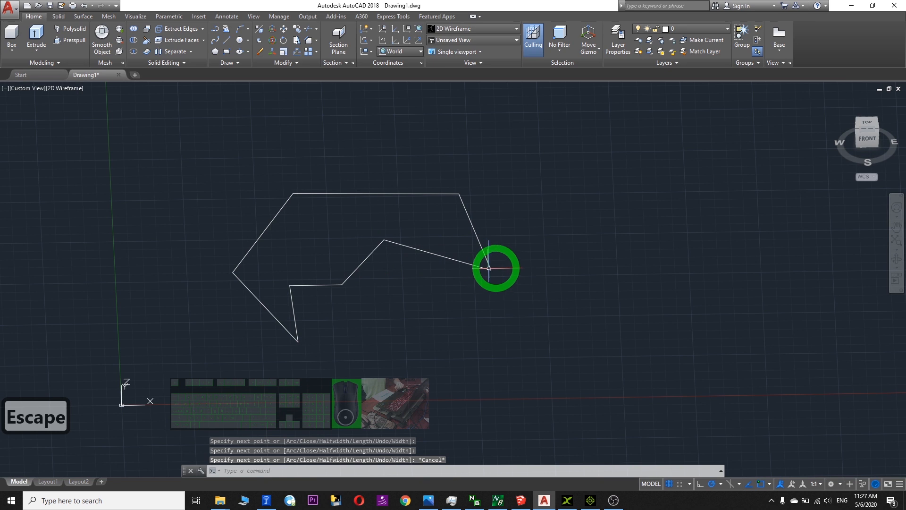
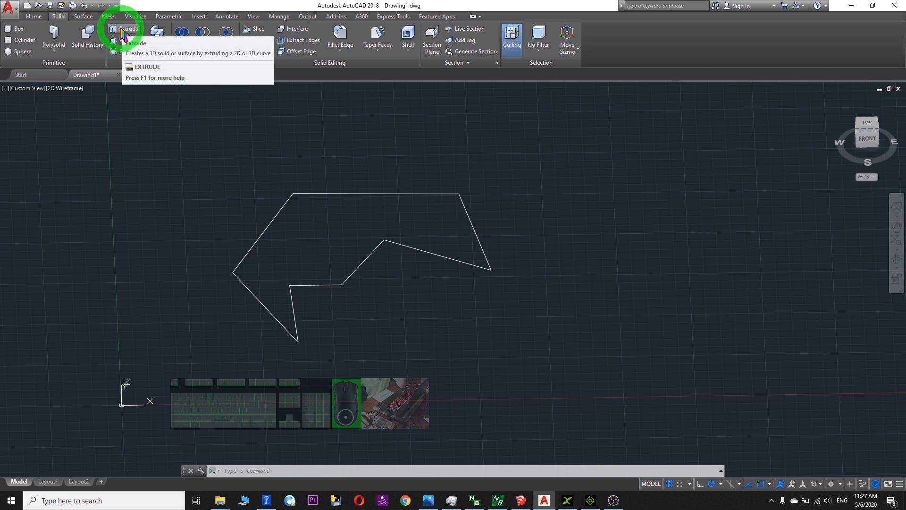
# Try extruding the closed polyline upward into a solid and undo the extrusion.
pyautogui.click(124, 30)
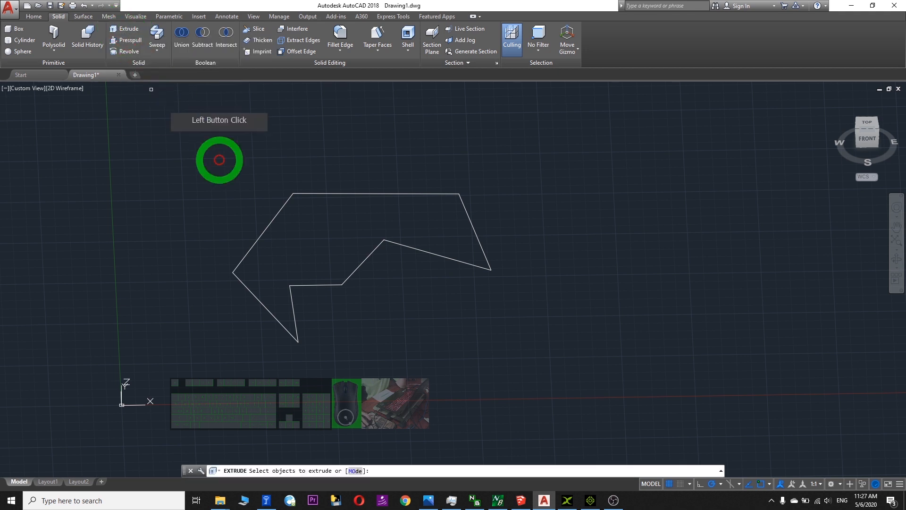
pyautogui.click(303, 285)
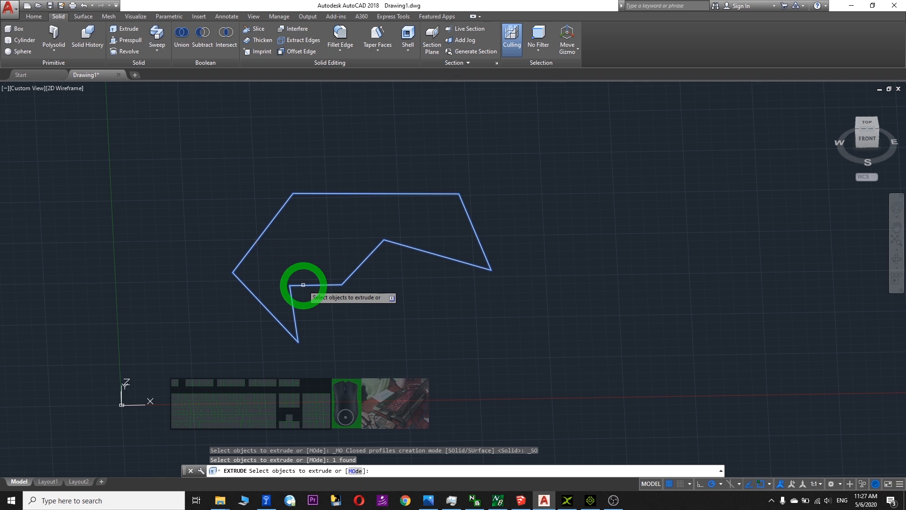
pyautogui.press('Return')
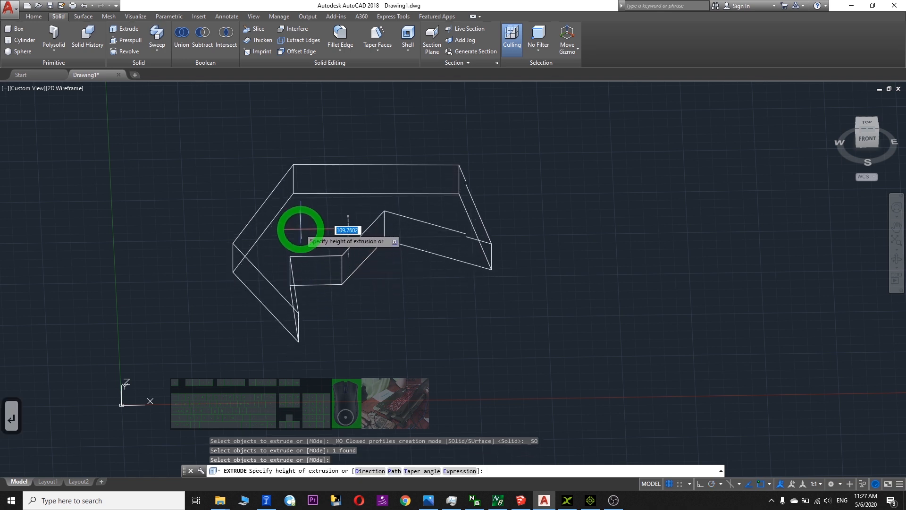
pyautogui.click(297, 197)
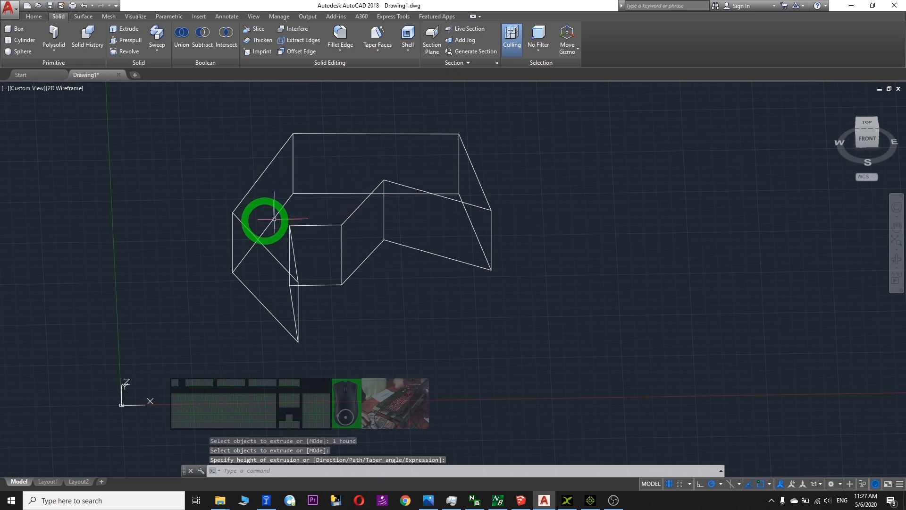
pyautogui.click(84, 7)
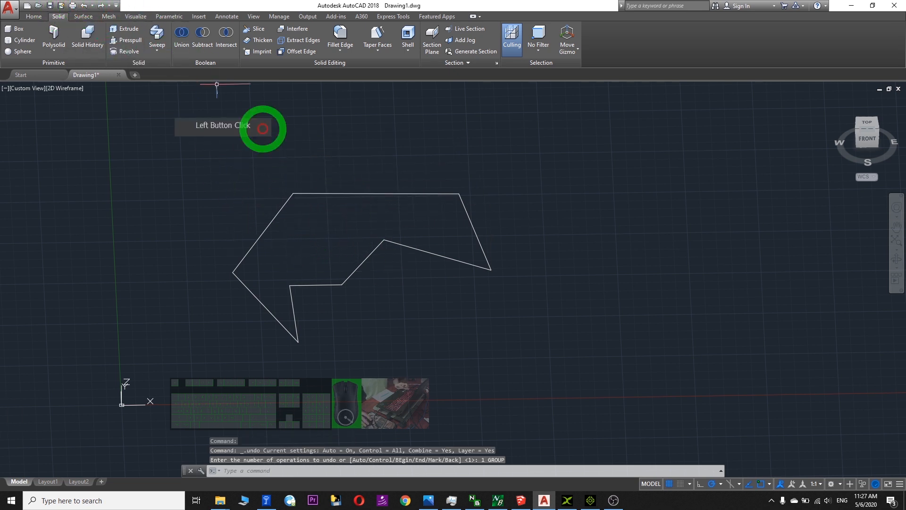
# Set the visual style of the 3D view to Conceptual.
pyautogui.click(36, 17)
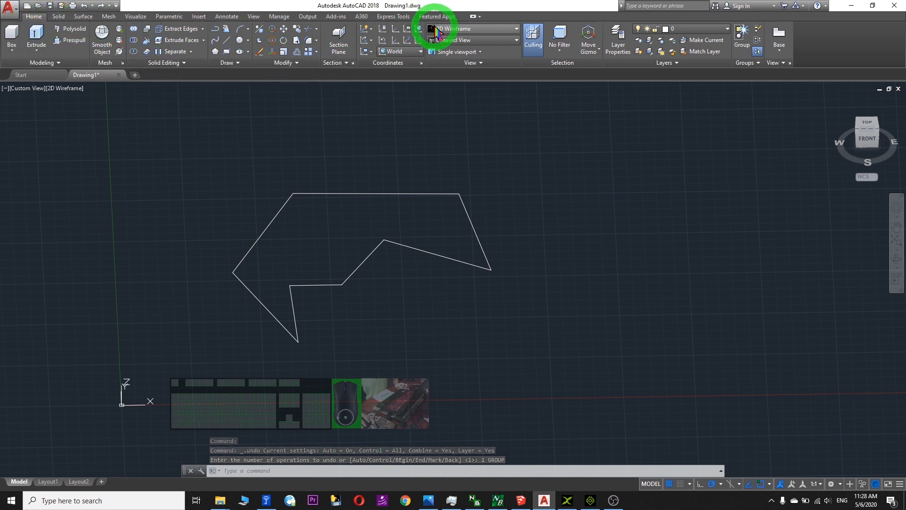
pyautogui.click(460, 30)
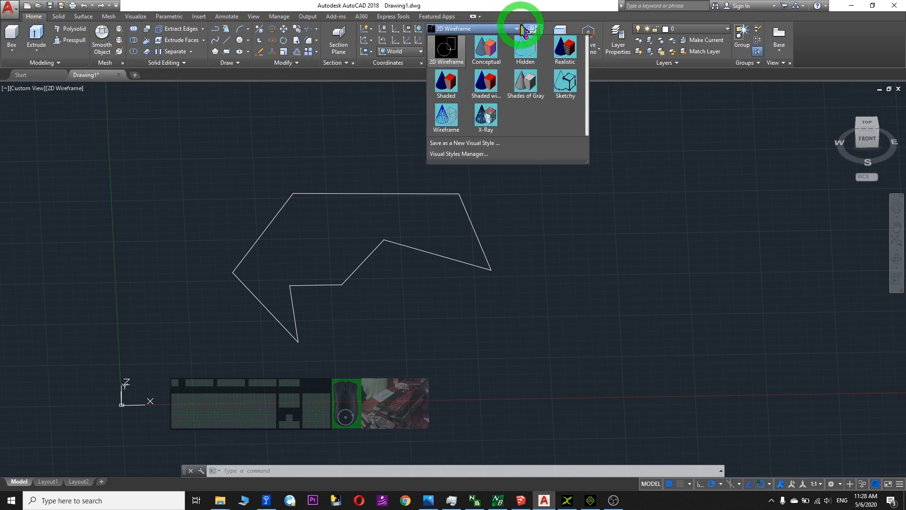
pyautogui.click(494, 59)
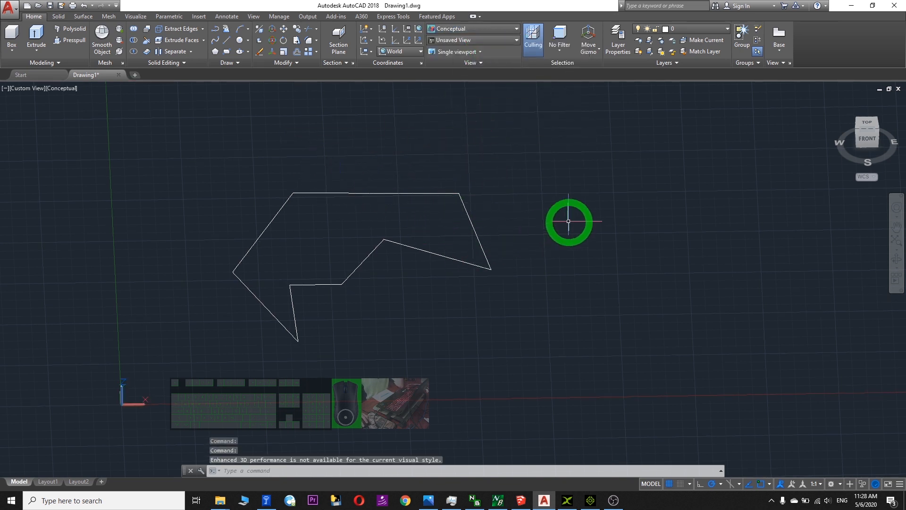
# Copy the closed polyline and paste the duplicate beside the original along the X direction.
pyautogui.scroll(3, 461, 241)
pyautogui.scroll(-4, 461, 228)
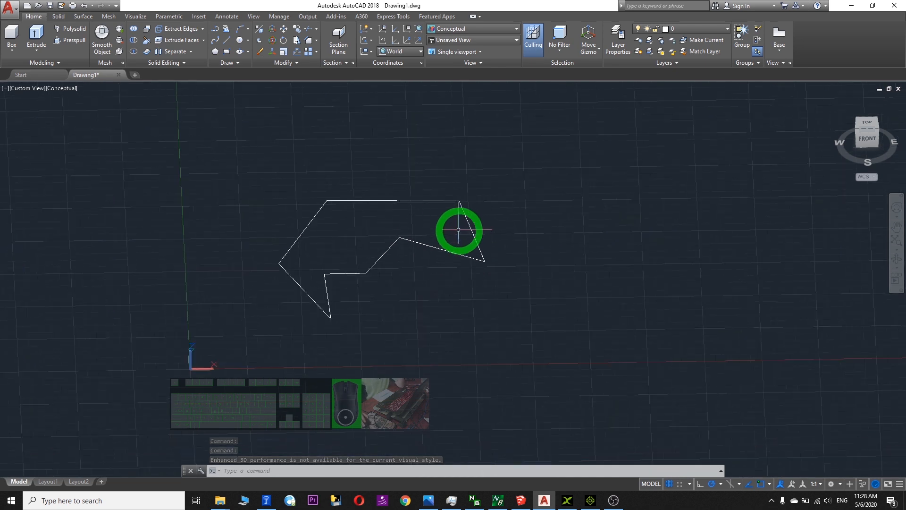
pyautogui.scroll(2, 416, 223)
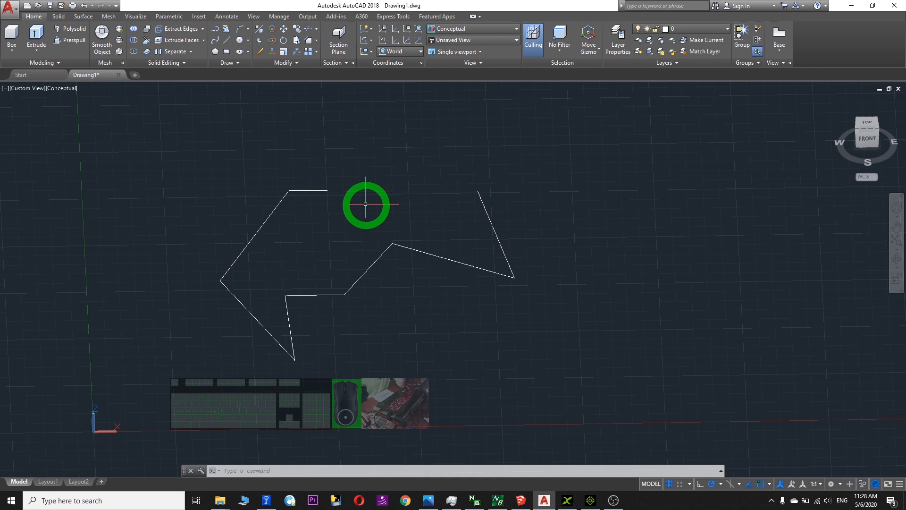
pyautogui.click(59, 16)
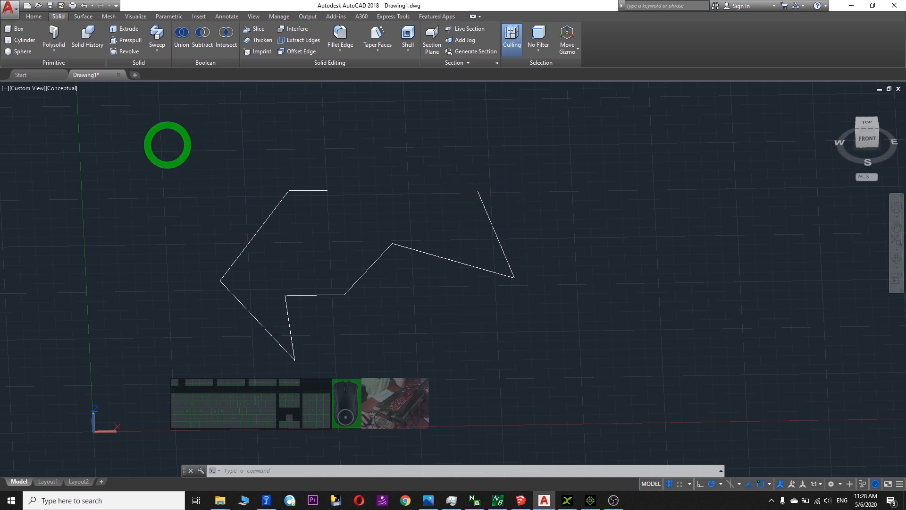
pyautogui.click(166, 144)
pyautogui.click(549, 378)
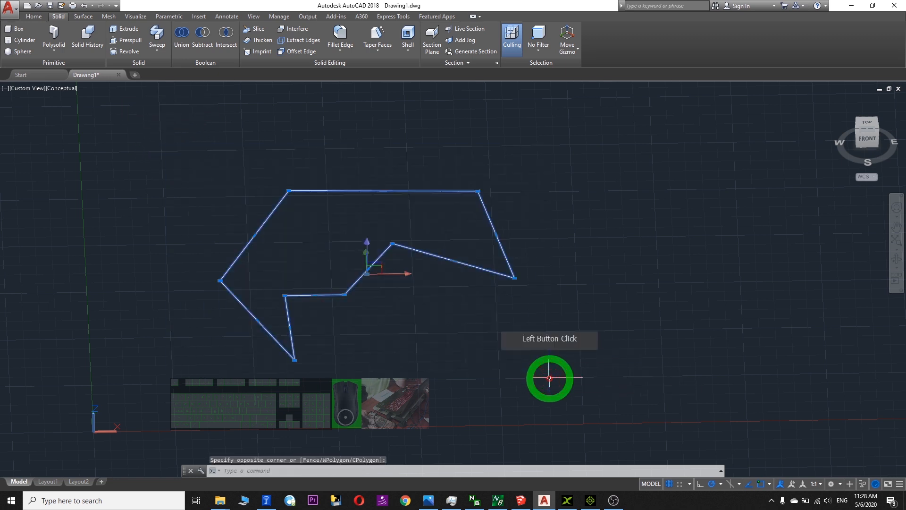
pyautogui.hotkey('ctrl', 'c')
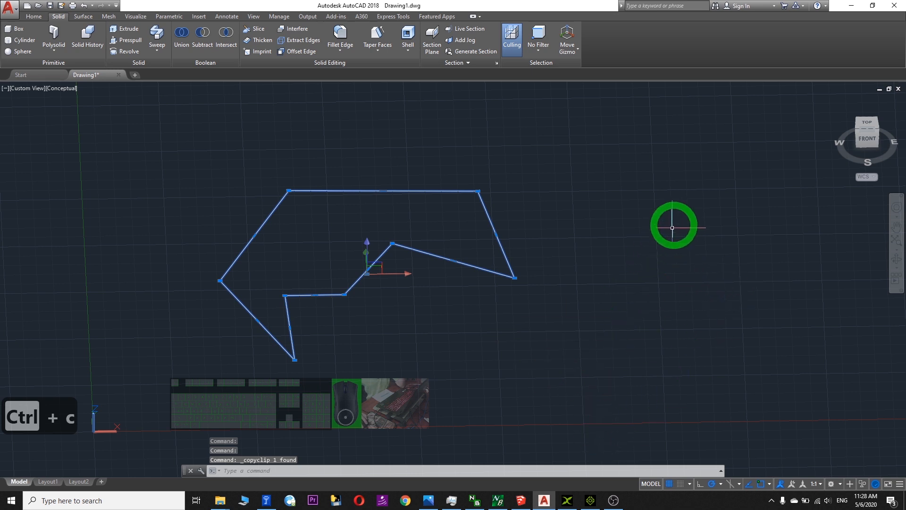
pyautogui.hotkey('ctrl', 'v')
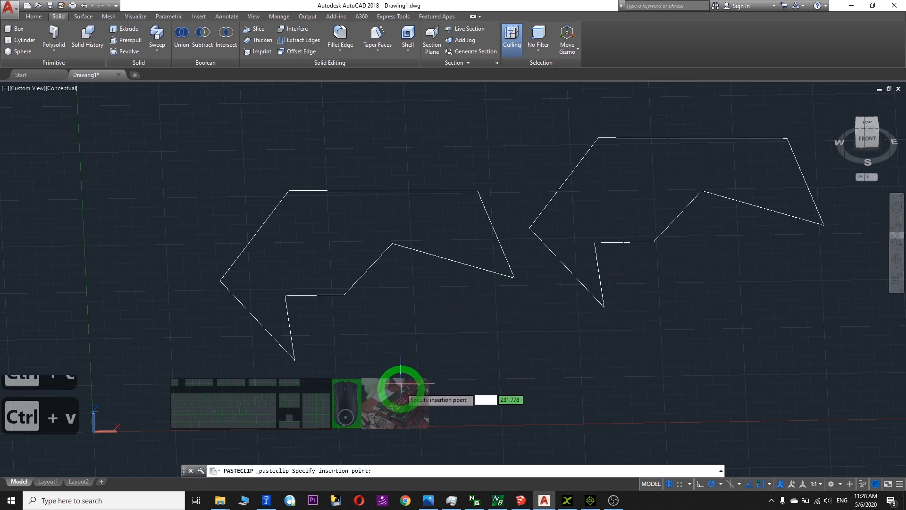
pyautogui.click(452, 428)
# Extrude the original polyline into a very thin, nearly flat solid about 0.67 units thick.
pyautogui.scroll(-5, 654, 301)
pyautogui.scroll(3, 726, 347)
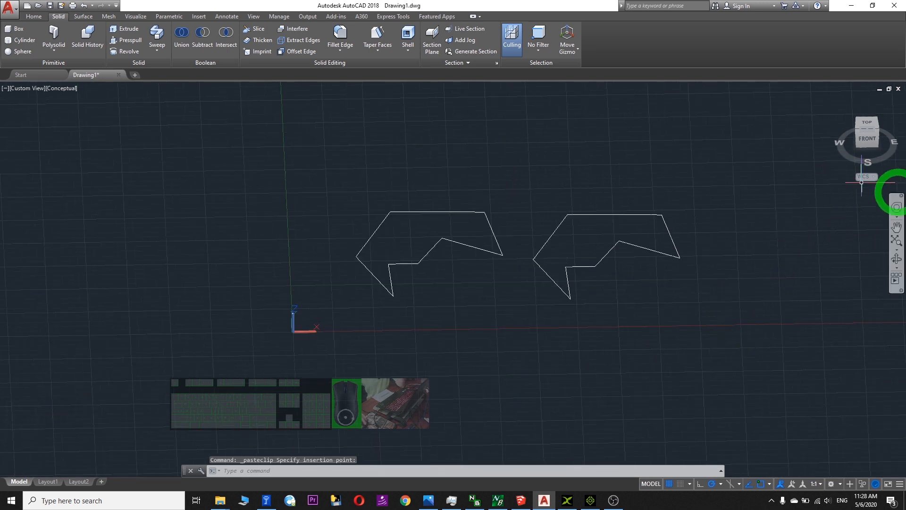
pyautogui.click(897, 229)
pyautogui.moveTo(706, 269)
pyautogui.mouseDown()
pyautogui.moveTo(429, 308)
pyautogui.moveTo(188, 219)
pyautogui.mouseUp()
pyautogui.click(896, 258)
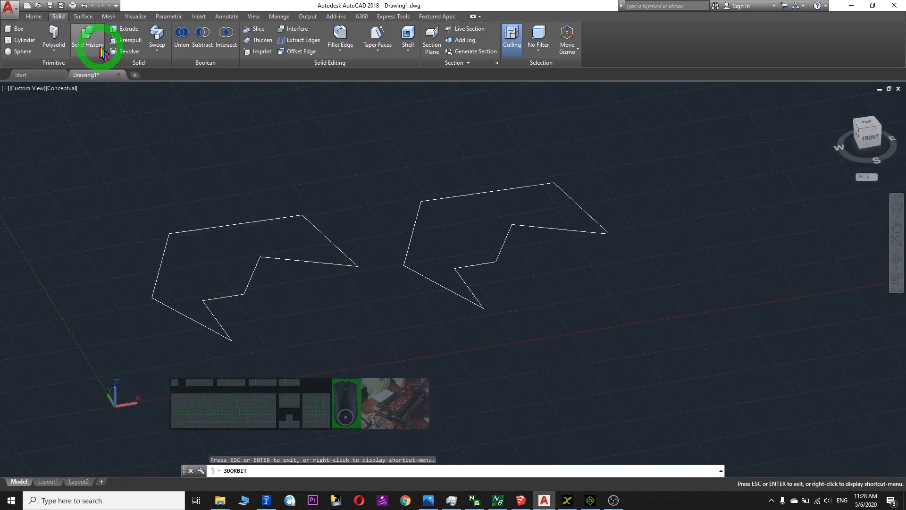
pyautogui.click(33, 17)
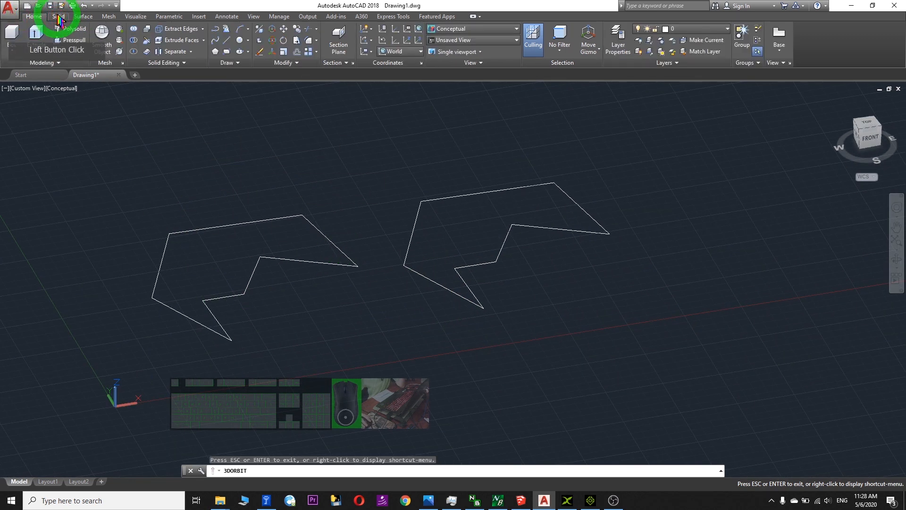
pyautogui.click(59, 17)
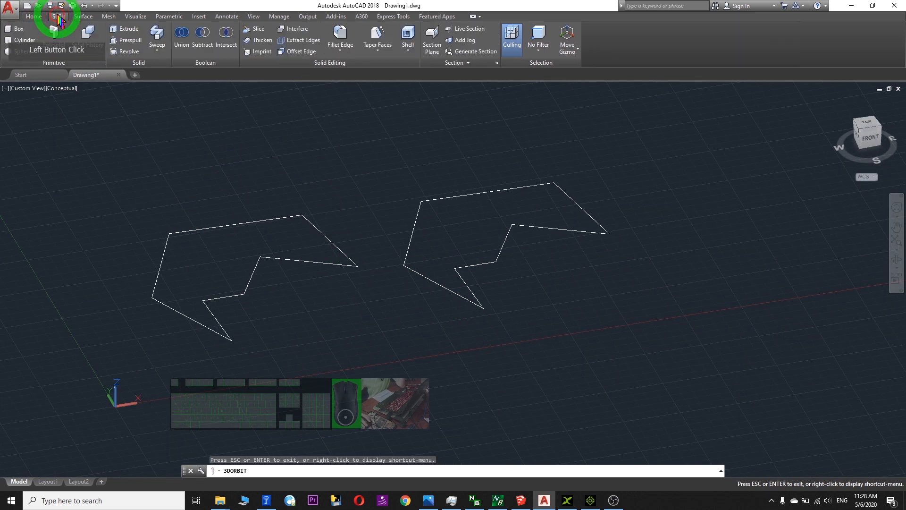
pyautogui.click(125, 31)
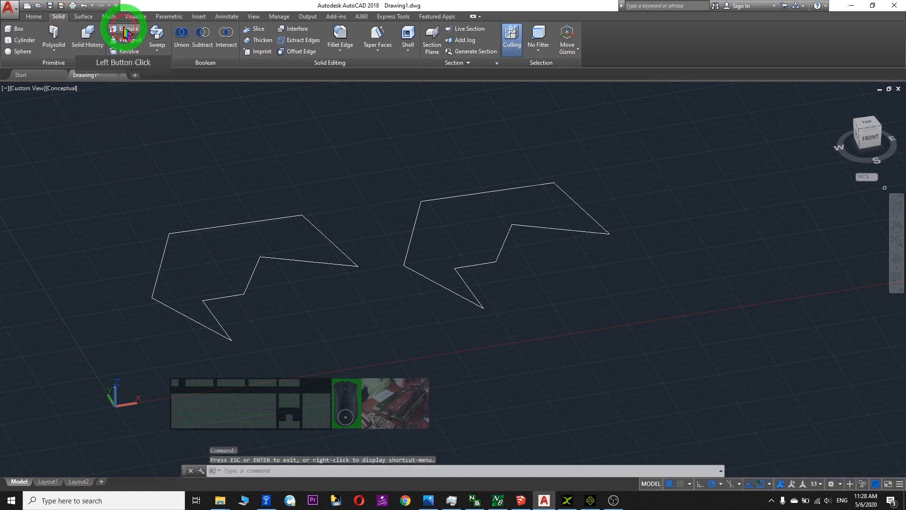
pyautogui.click(168, 242)
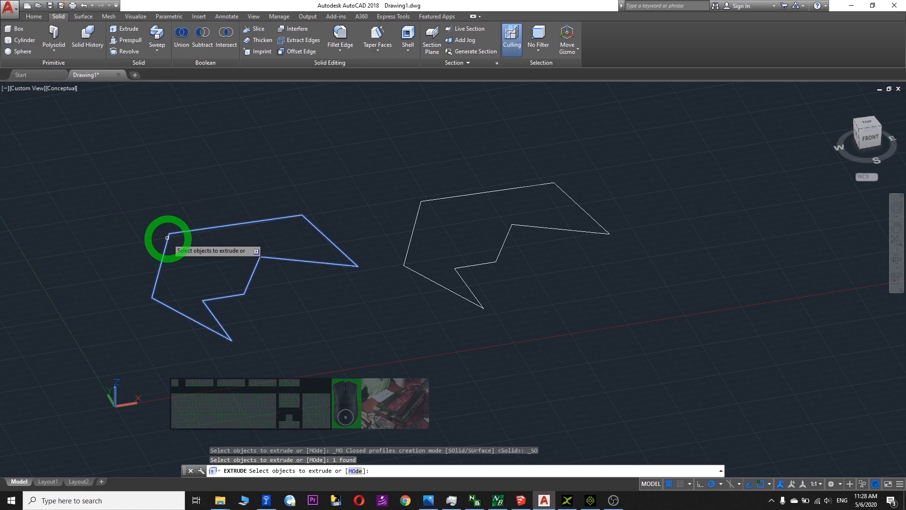
pyautogui.press('Return')
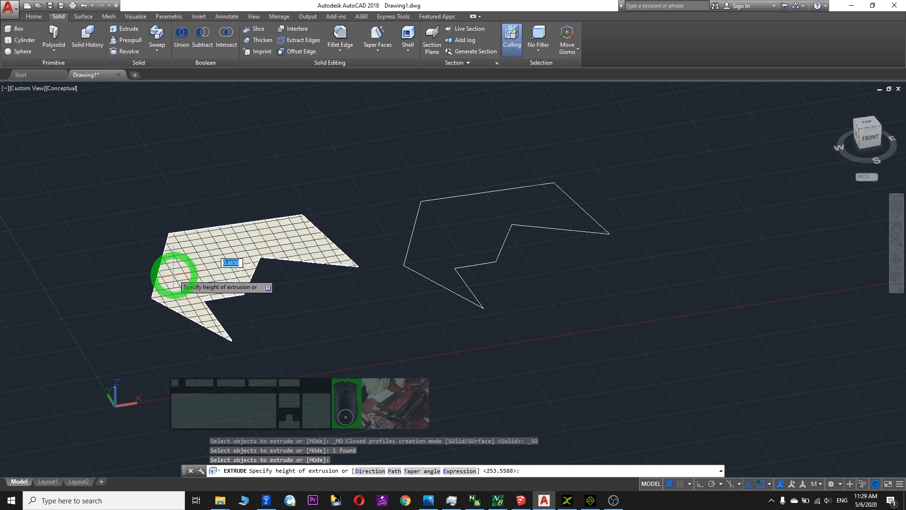
pyautogui.click(173, 276)
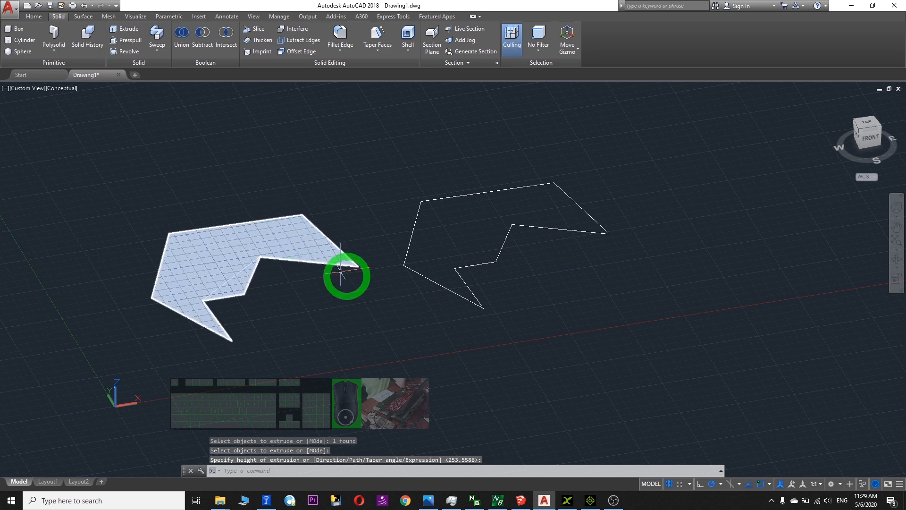
# Copy the remaining polyline and paste the duplicate beyond it, continuing the row along the X direction.
pyautogui.click(123, 34)
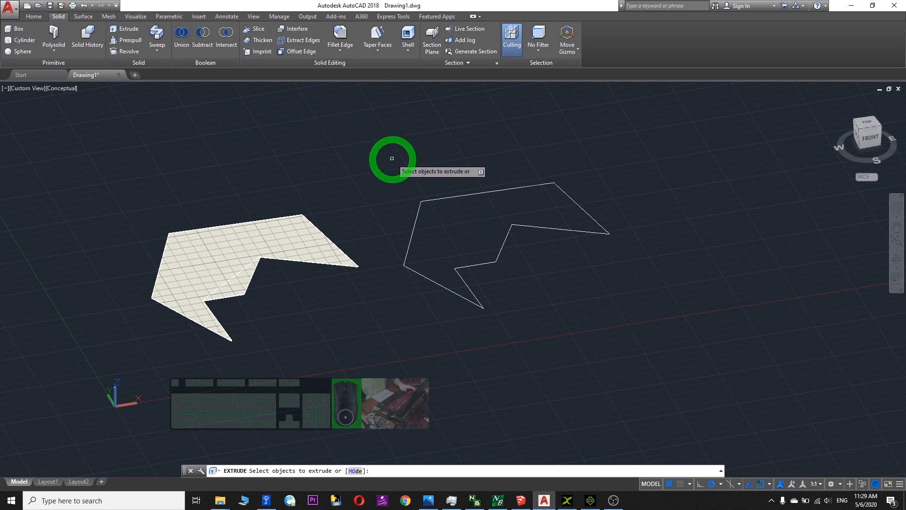
pyautogui.press('Escape')
pyautogui.moveTo(393, 156)
pyautogui.mouseDown()
pyautogui.moveTo(625, 307)
pyautogui.moveTo(375, 154)
pyautogui.mouseUp()
pyautogui.click(377, 149)
pyautogui.click(627, 320)
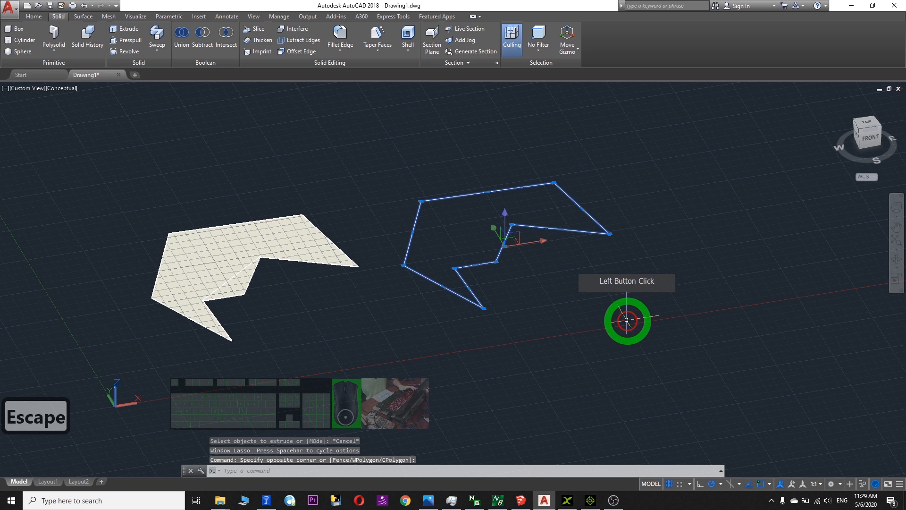
pyautogui.hotkey('ctrl', 'c')
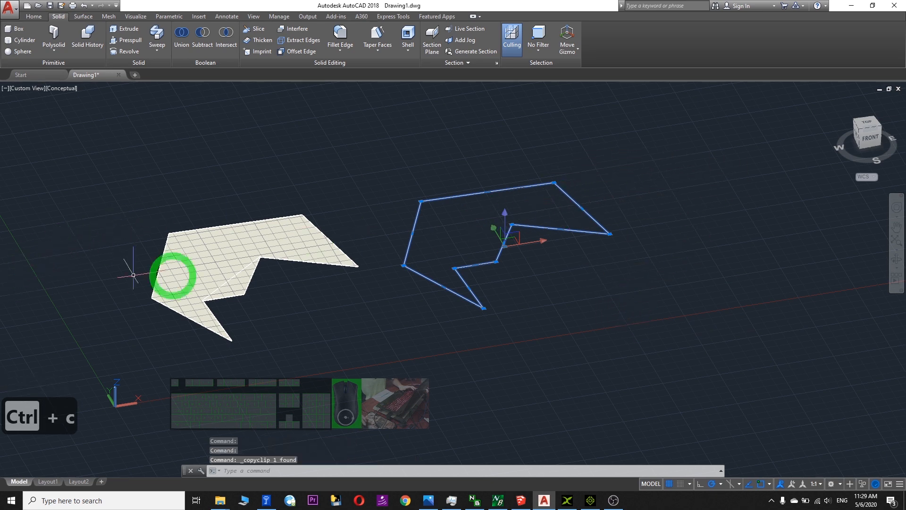
pyautogui.hotkey('ctrl', 'v')
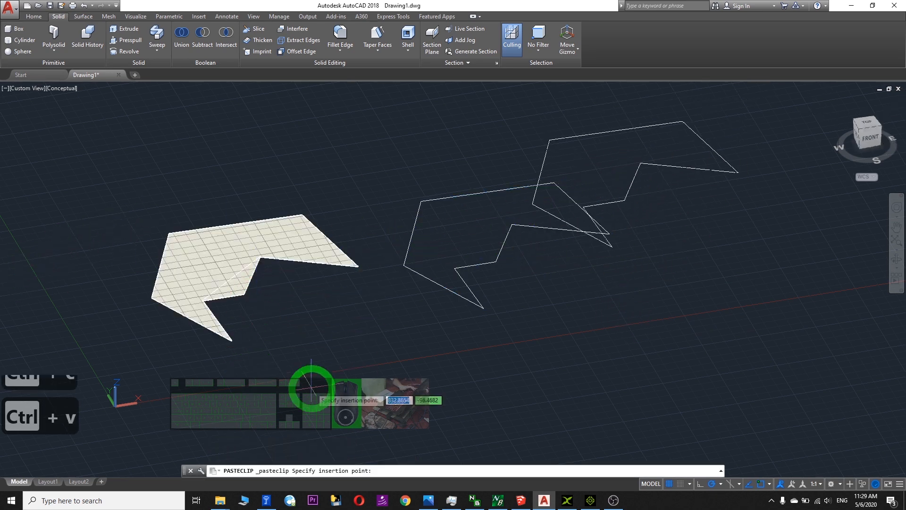
pyautogui.click(354, 373)
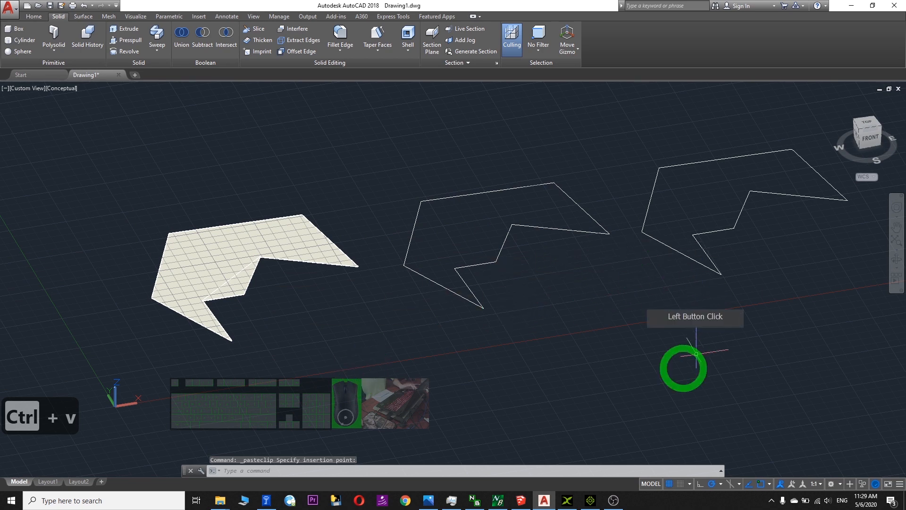
# Extrude the middle polyline upward into a tall solid.
pyautogui.click(897, 228)
pyautogui.moveTo(684, 293); pyautogui.dragTo(73, 268)
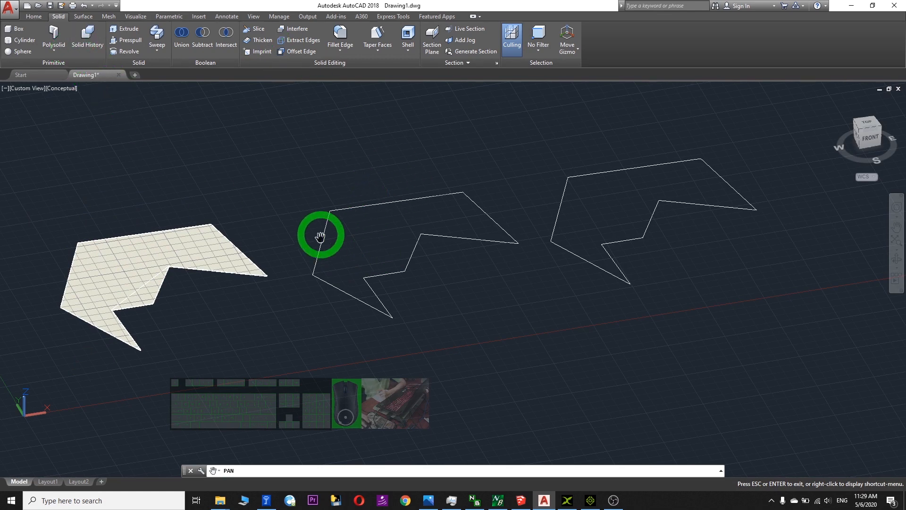
pyautogui.click(124, 28)
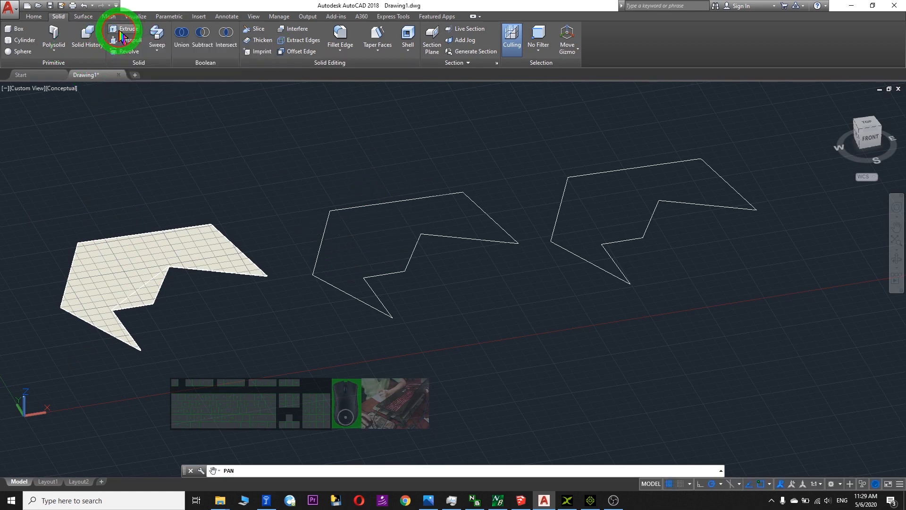
pyautogui.click(323, 231)
pyautogui.press('Return')
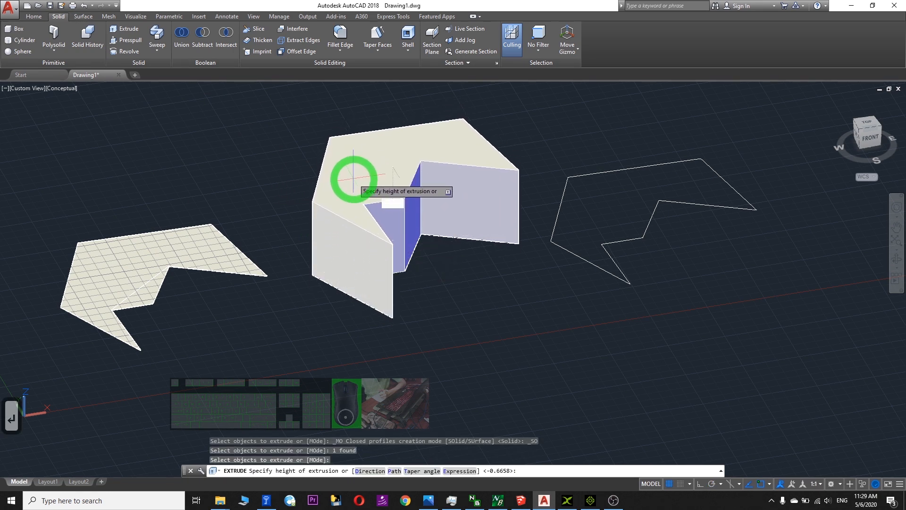
pyautogui.click(455, 242)
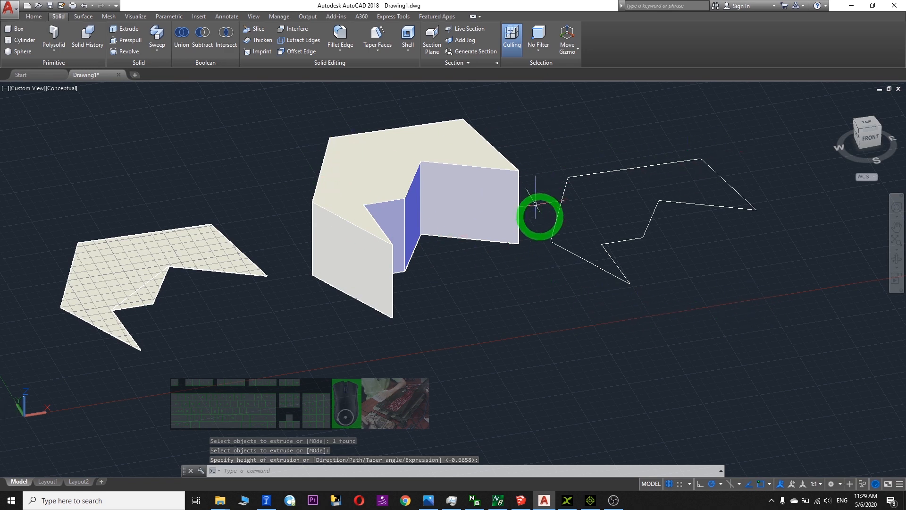
# Duplicate the unextruded polyline next to the tall solid and place the copy farther along the X direction.
pyautogui.moveTo(735, 285); pyautogui.dragTo(686, 291, button='middle')
pyautogui.moveTo(366, 326); pyautogui.dragTo(395, 323, button='middle')
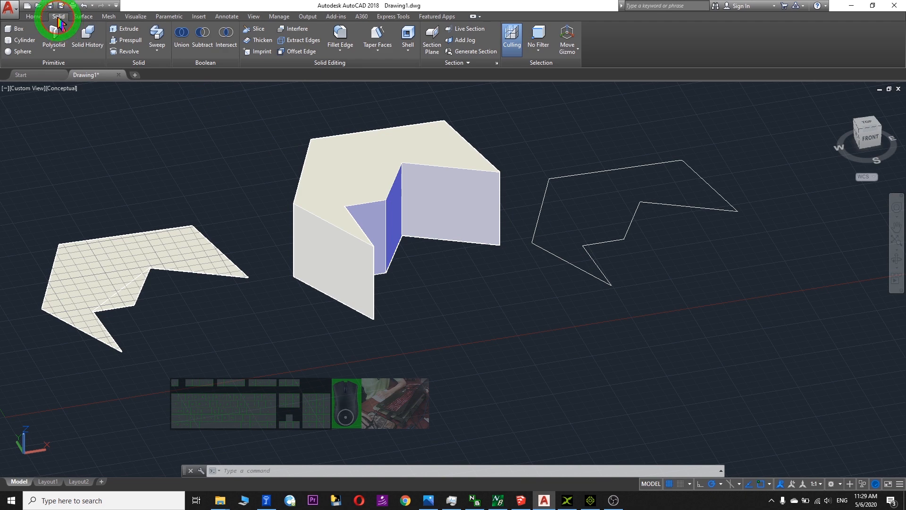
pyautogui.click(85, 19)
pyautogui.moveTo(774, 225); pyautogui.dragTo(613, 246, button='middle')
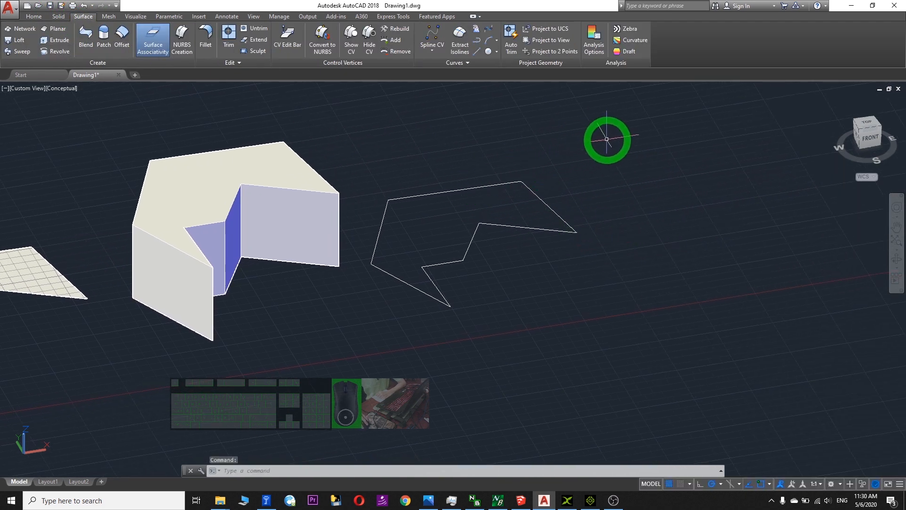
pyautogui.click(626, 137)
pyautogui.click(355, 339)
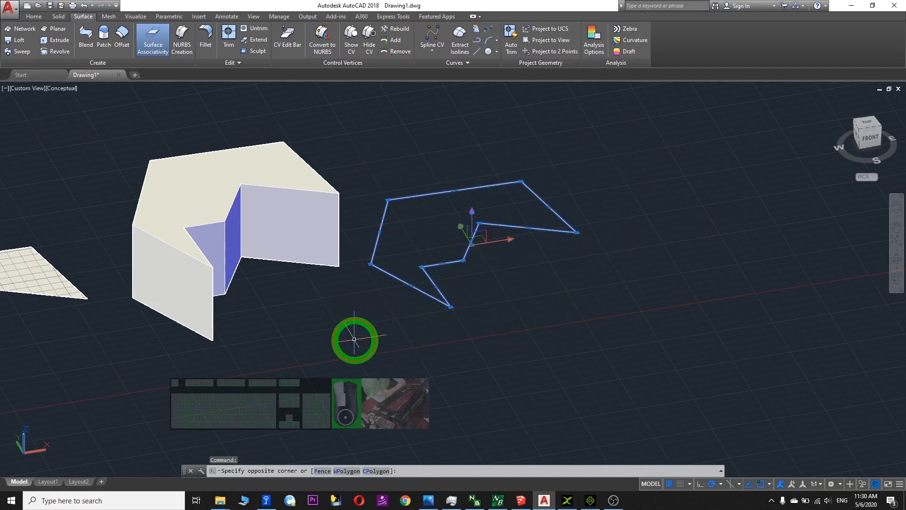
pyautogui.hotkey('ctrl', 'c')
pyautogui.hotkey('ctrl', 'v')
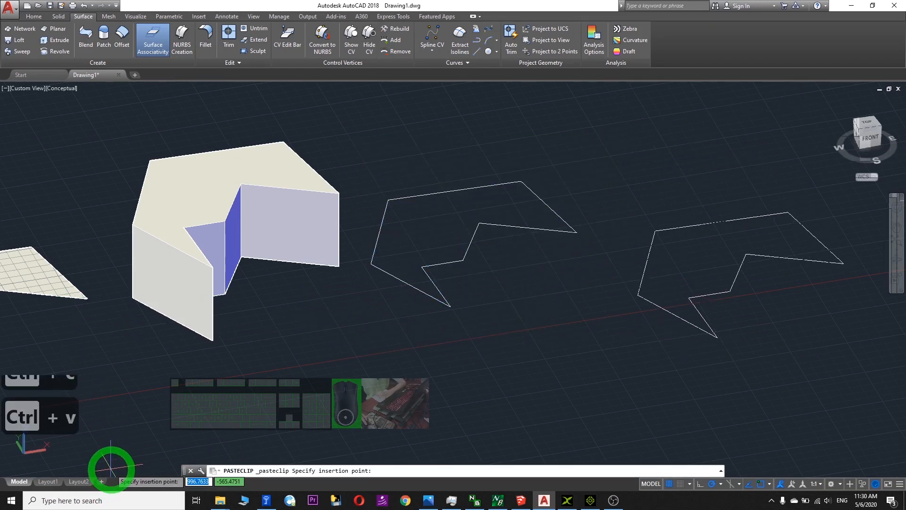
pyautogui.click(109, 444)
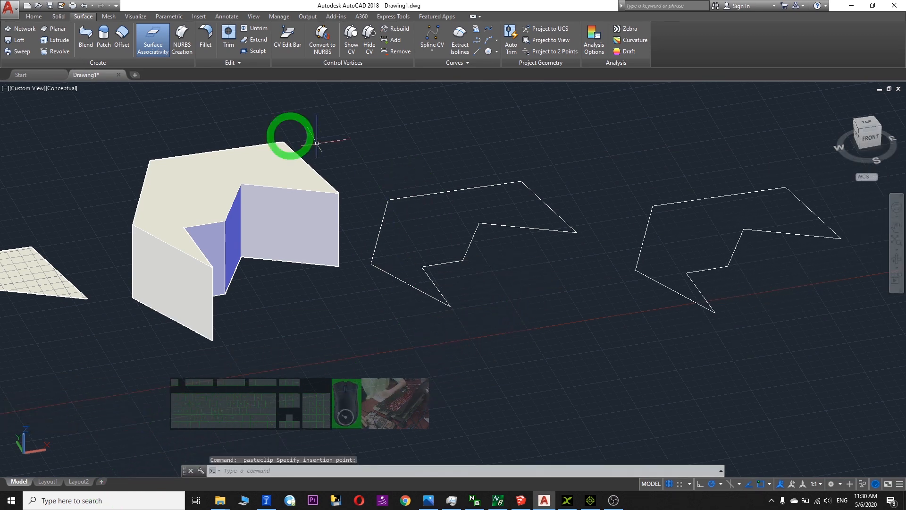
# Extrude the polyline beside the tall solid upward as a surface, forming open walls slightly lower than the solid.
pyautogui.click(59, 16)
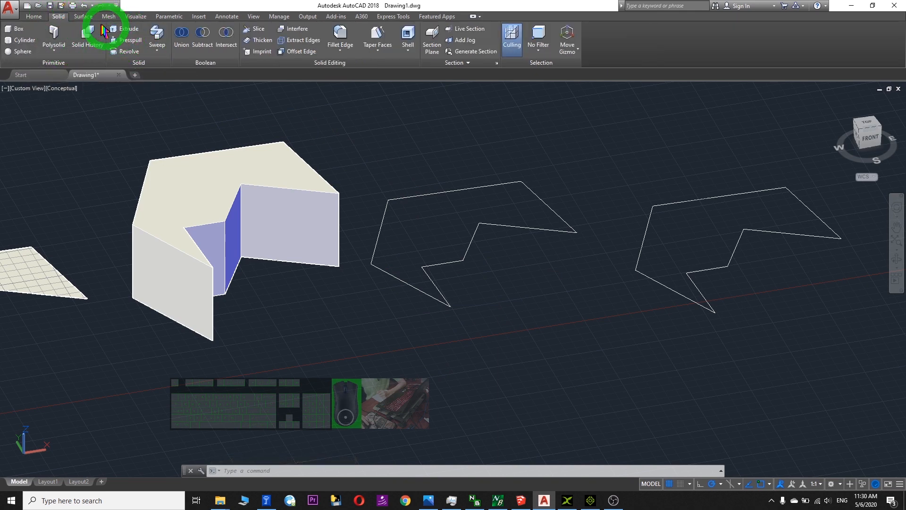
pyautogui.click(85, 17)
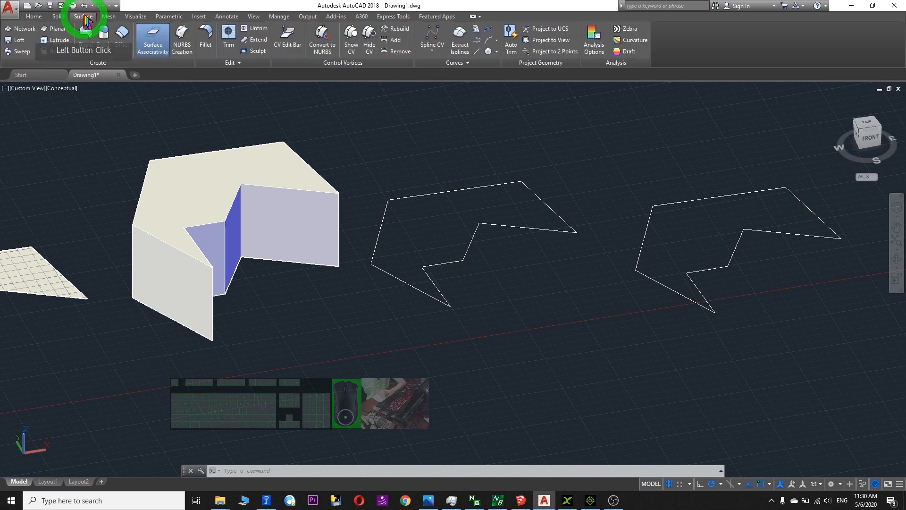
pyautogui.click(54, 42)
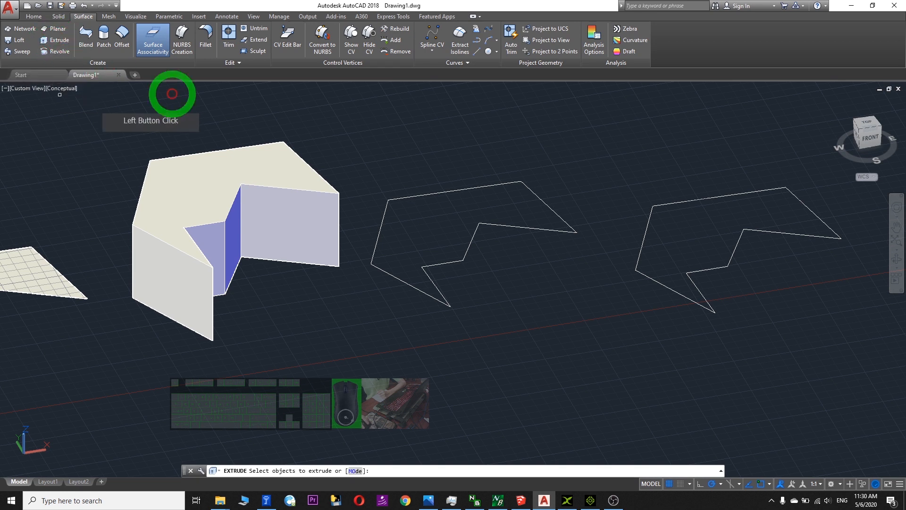
pyautogui.click(382, 221)
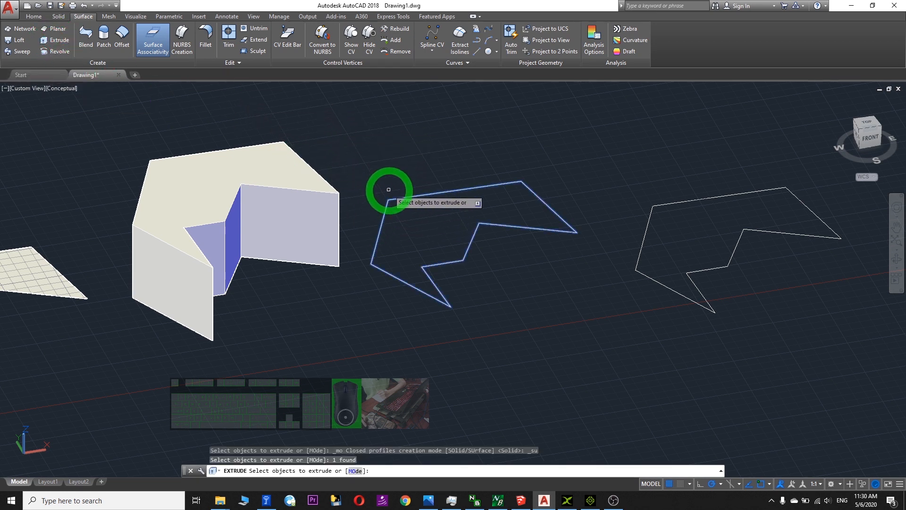
pyautogui.press('Return')
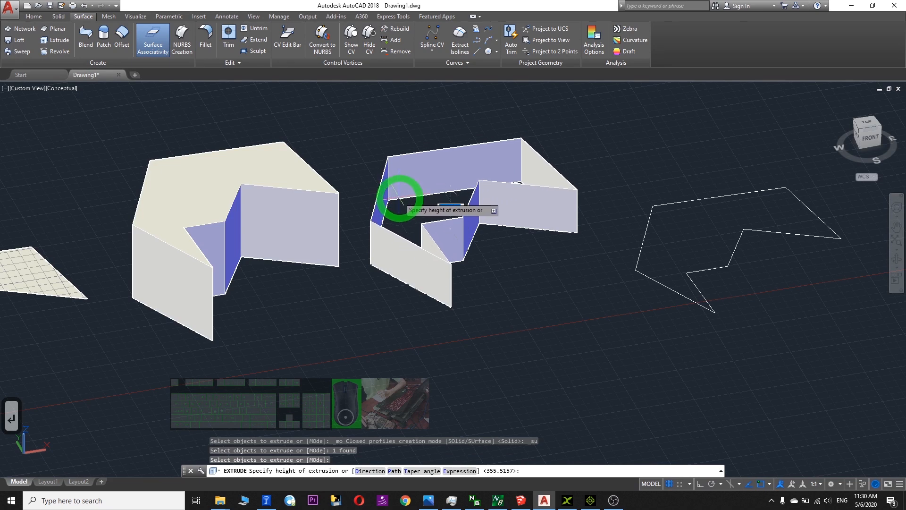
pyautogui.click(402, 179)
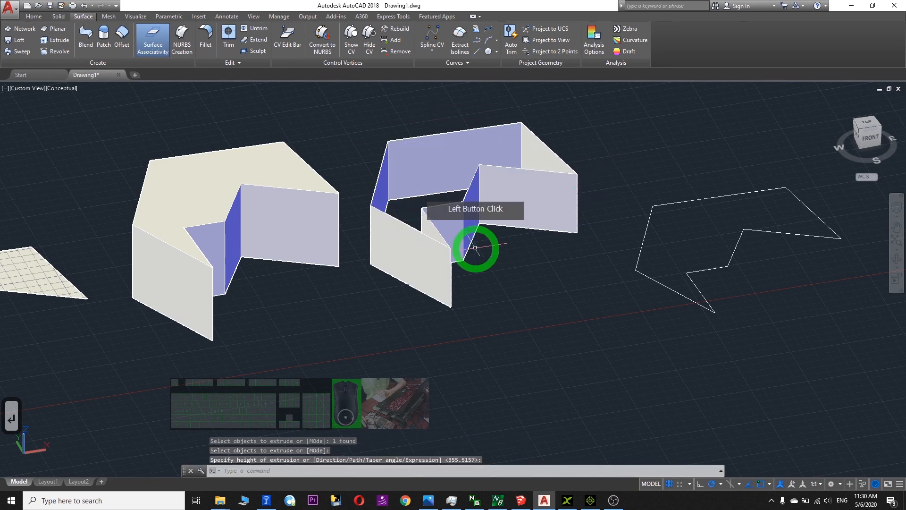
# Try to extrude the flat gridded shape with the surface Extrude command.
pyautogui.scroll(-5, 480, 319)
pyautogui.scroll(4, 462, 327)
pyautogui.moveTo(344, 339); pyautogui.dragTo(530, 283, button='middle')
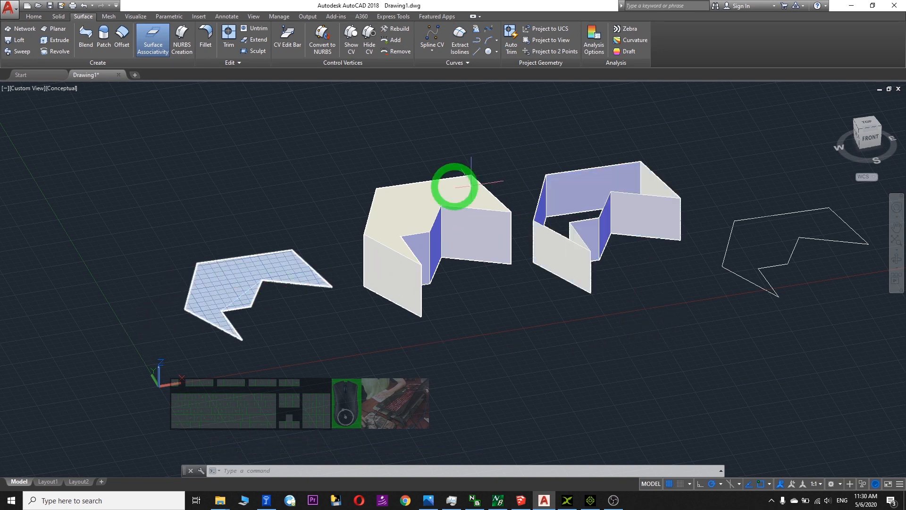
pyautogui.scroll(-1, 201, 170)
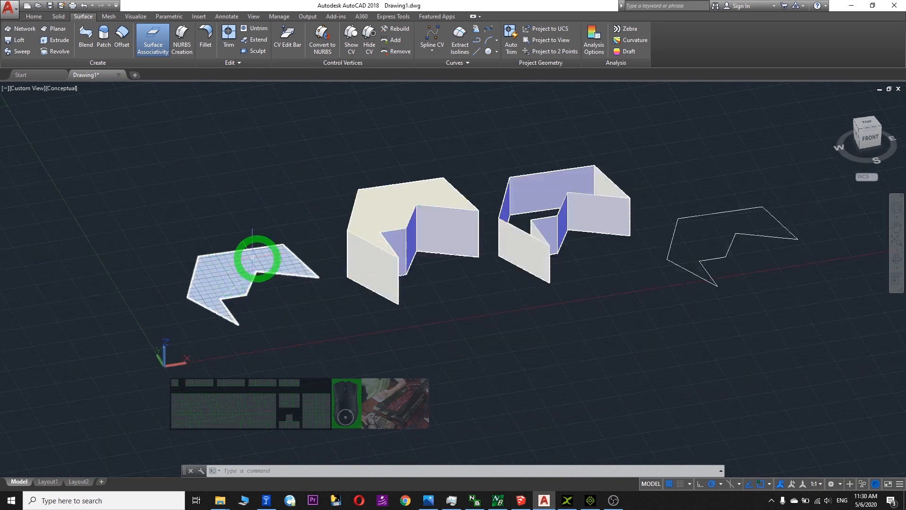
pyautogui.click(53, 39)
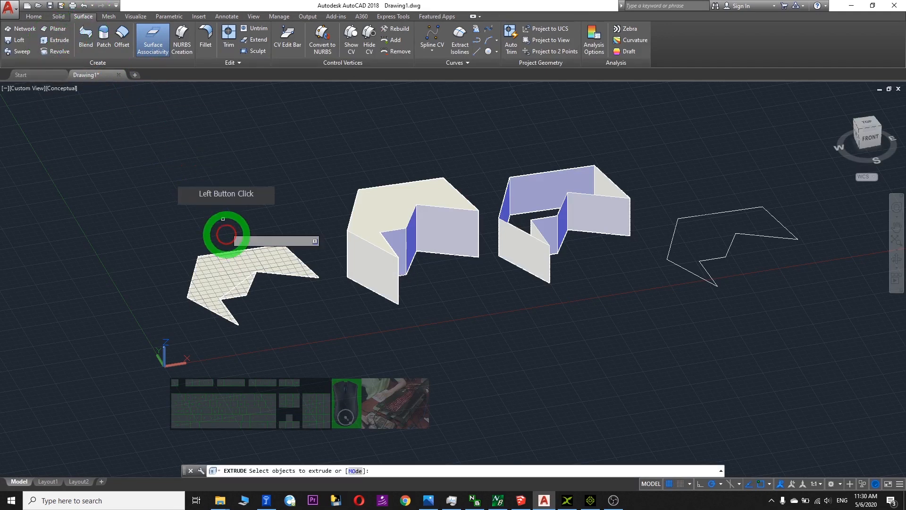
pyautogui.click(220, 253)
pyautogui.press('Return')
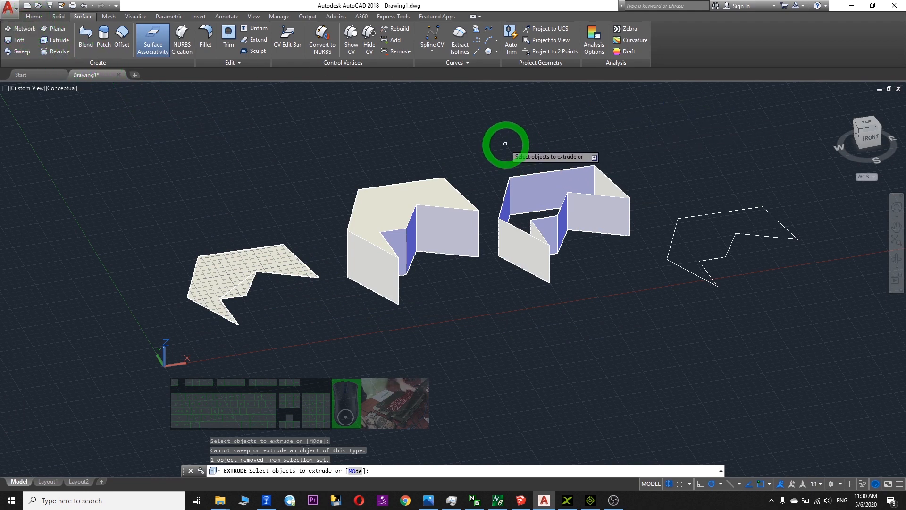
pyautogui.press('Escape')
# Move the extruded surface walls along the X axis past the tall solid and onto the flat gridded shape.
pyautogui.click(558, 186)
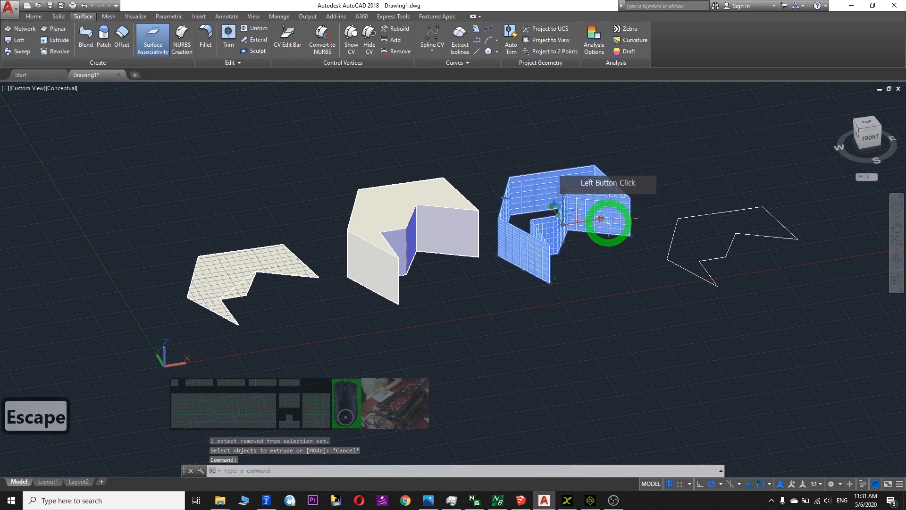
pyautogui.moveTo(559, 226); pyautogui.dragTo(488, 242)
pyautogui.click(568, 170)
pyautogui.click(601, 221)
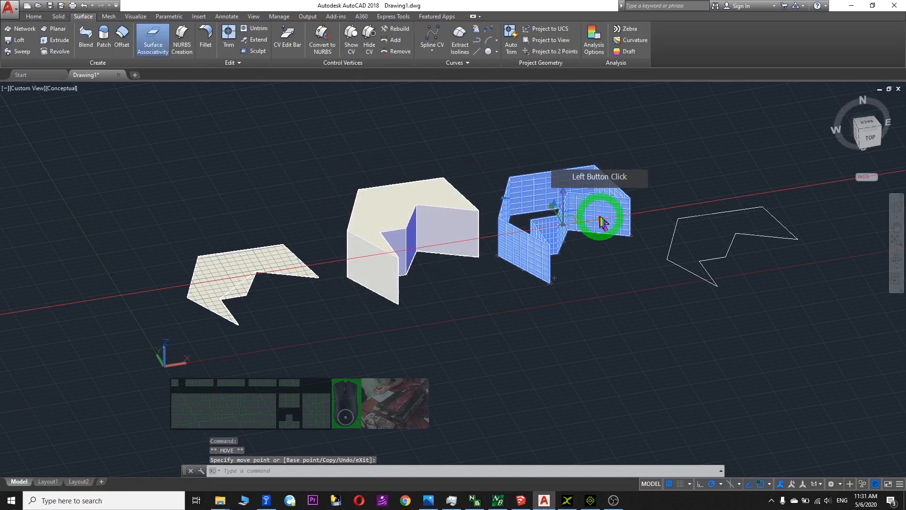
pyautogui.moveTo(601, 218); pyautogui.dragTo(449, 243)
pyautogui.click(415, 229)
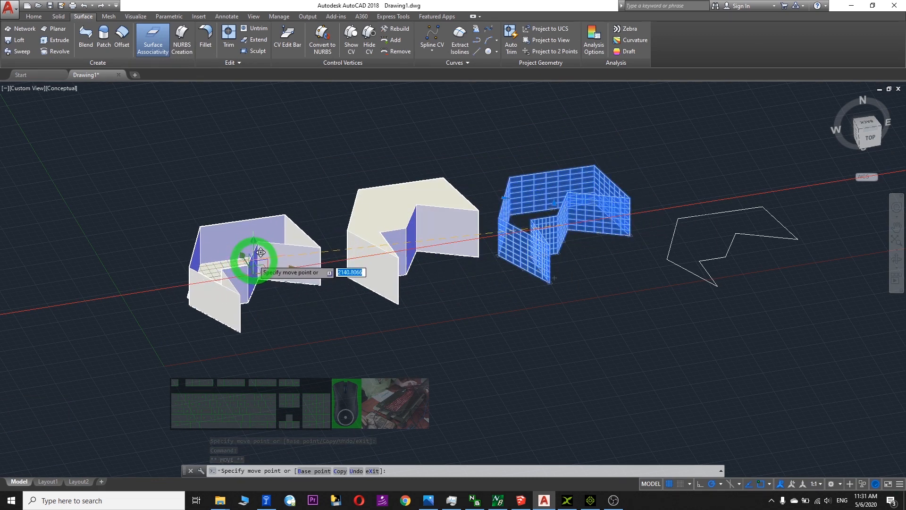
pyautogui.click(258, 253)
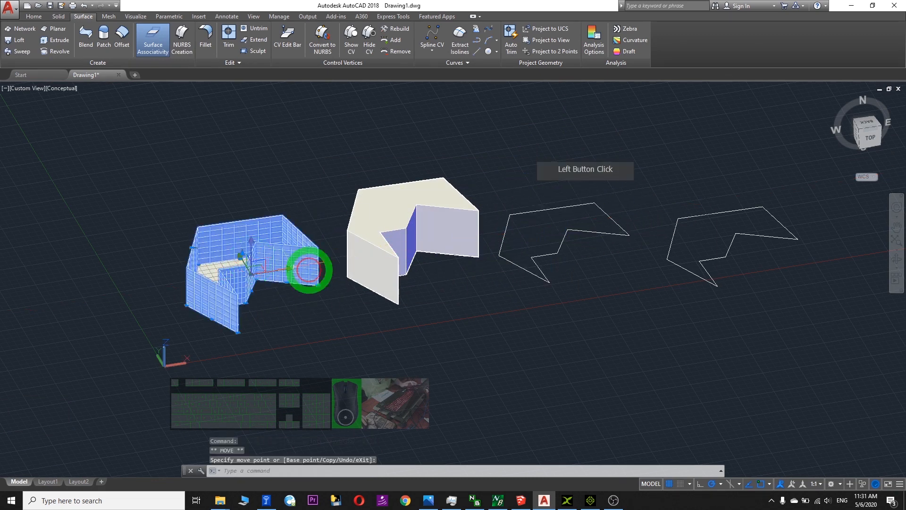
# Shift the surface walls along the Y axis to line them up with the edges of the flat gridded shape.
pyautogui.click(897, 258)
pyautogui.moveTo(472, 302)
pyautogui.mouseDown()
pyautogui.moveTo(402, 313)
pyautogui.moveTo(532, 283)
pyautogui.moveTo(501, 325)
pyautogui.moveTo(459, 313)
pyautogui.mouseUp()
pyautogui.press('Escape')
pyautogui.click(221, 263)
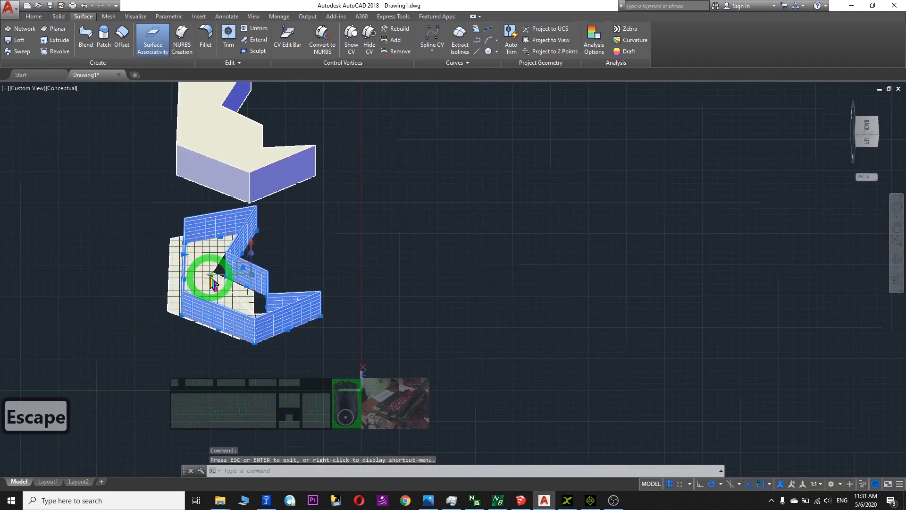
pyautogui.click(243, 267)
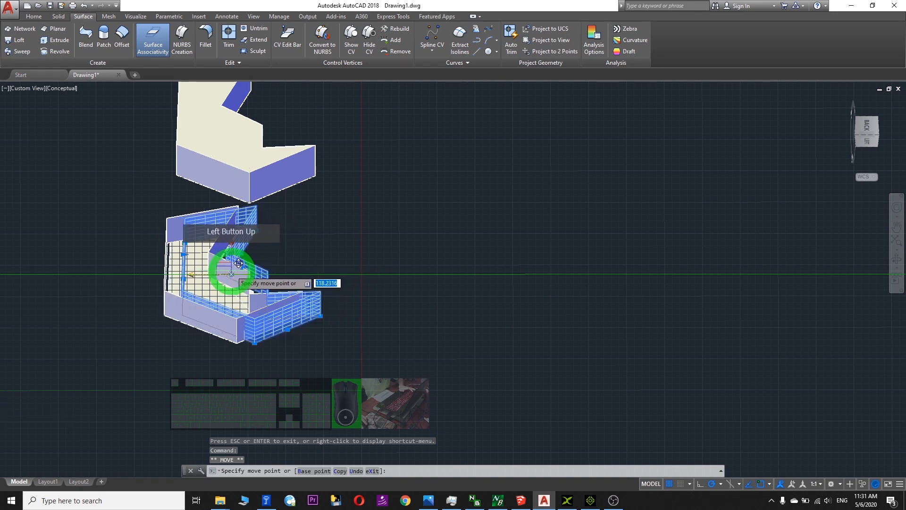
pyautogui.click(235, 273)
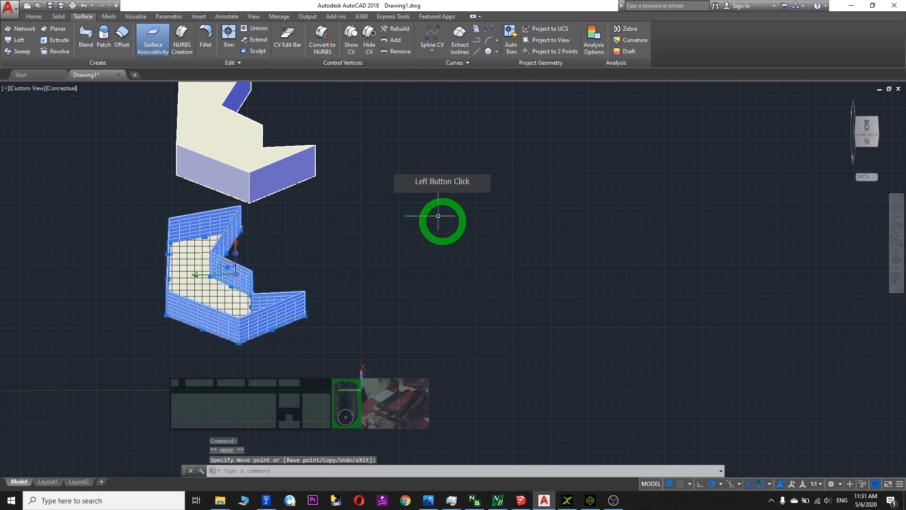
pyautogui.click(624, 283)
pyautogui.press('Escape')
pyautogui.press('Escape')
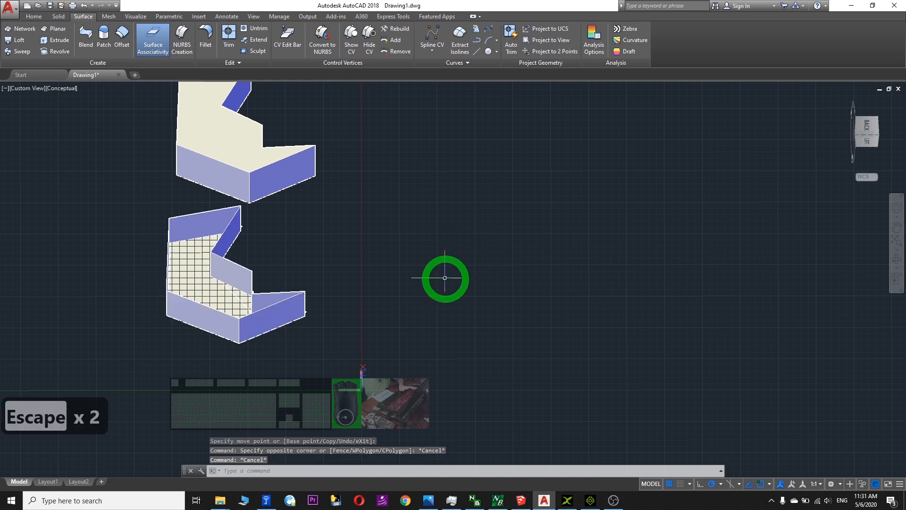
pyautogui.press('Escape')
pyautogui.press('Escape')
# Nudge the surface walls along the X axis so they sit on the outline of the flat gridded base.
pyautogui.click(897, 264)
pyautogui.moveTo(619, 283); pyautogui.dragTo(280, 263)
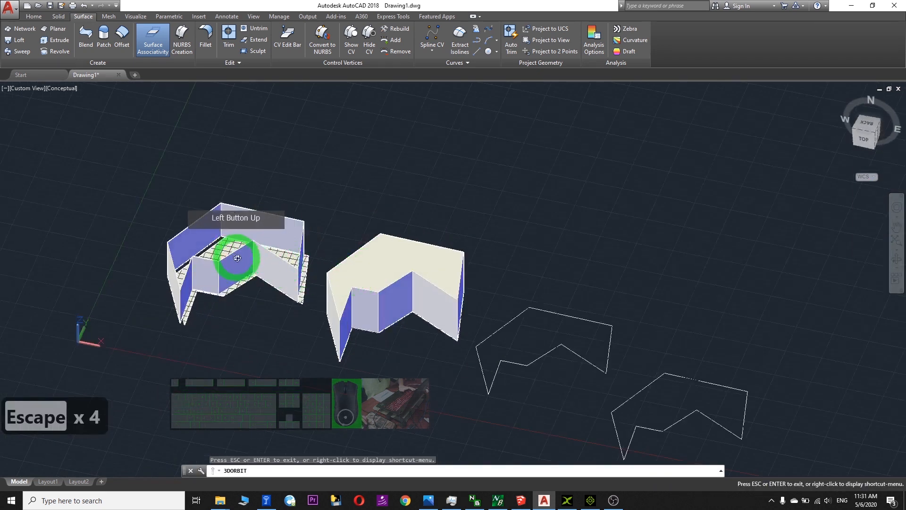
pyautogui.press('Escape')
pyautogui.click(298, 257)
pyautogui.moveTo(274, 278); pyautogui.dragTo(239, 270)
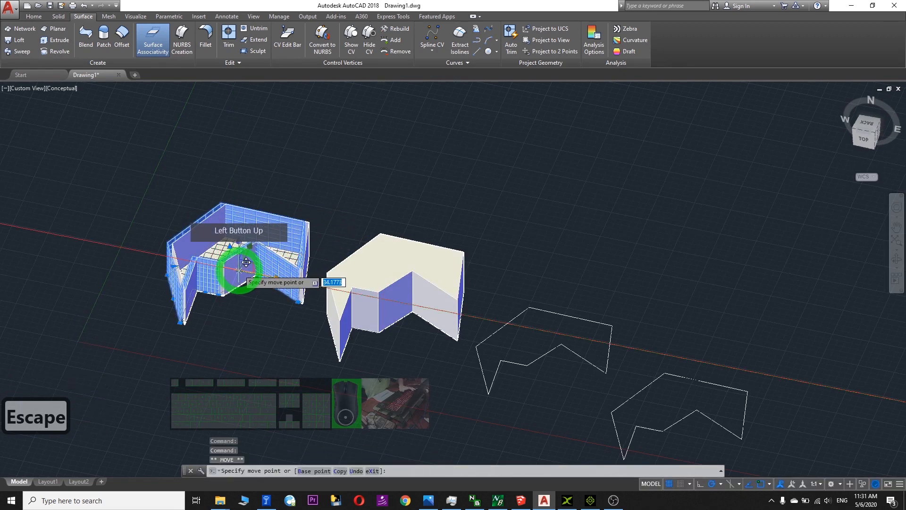
pyautogui.press('Escape')
pyautogui.press('Escape')
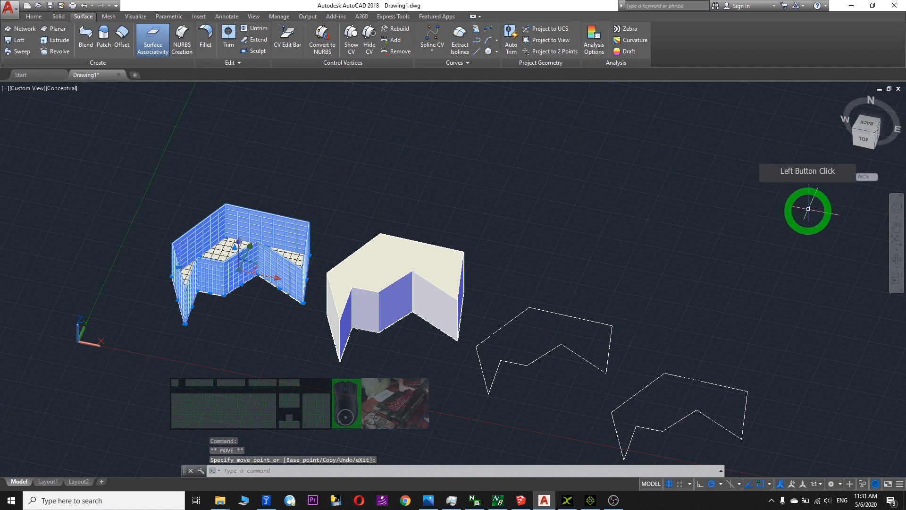
# Examine the open surface walls on their flat base beside the closed tall solid from several angles.
pyautogui.click(901, 251)
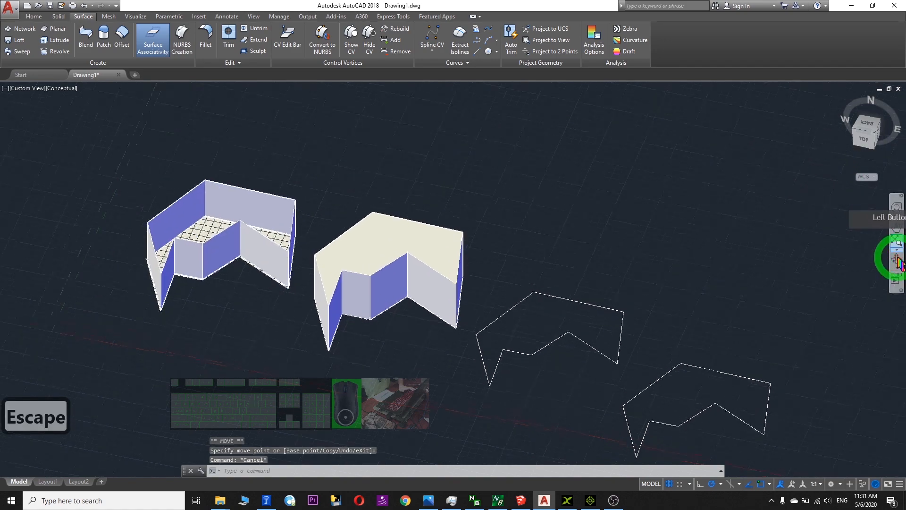
pyautogui.click(897, 260)
pyautogui.moveTo(429, 223); pyautogui.dragTo(172, 283)
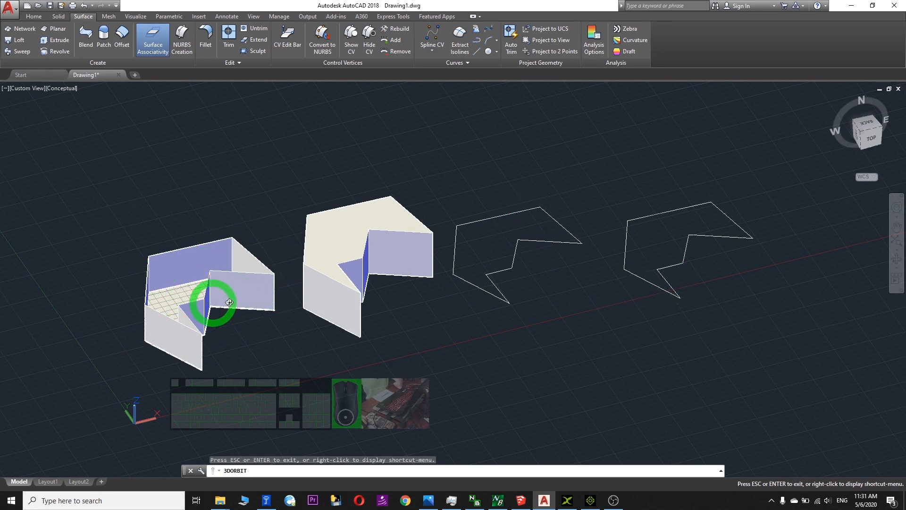
pyautogui.click(357, 236)
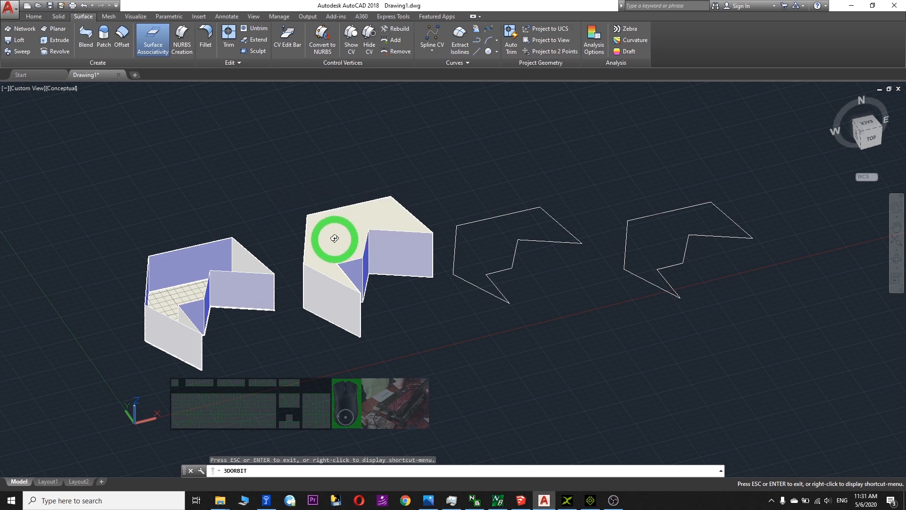
pyautogui.moveTo(418, 243); pyautogui.dragTo(422, 245)
pyautogui.moveTo(662, 294); pyautogui.dragTo(540, 227)
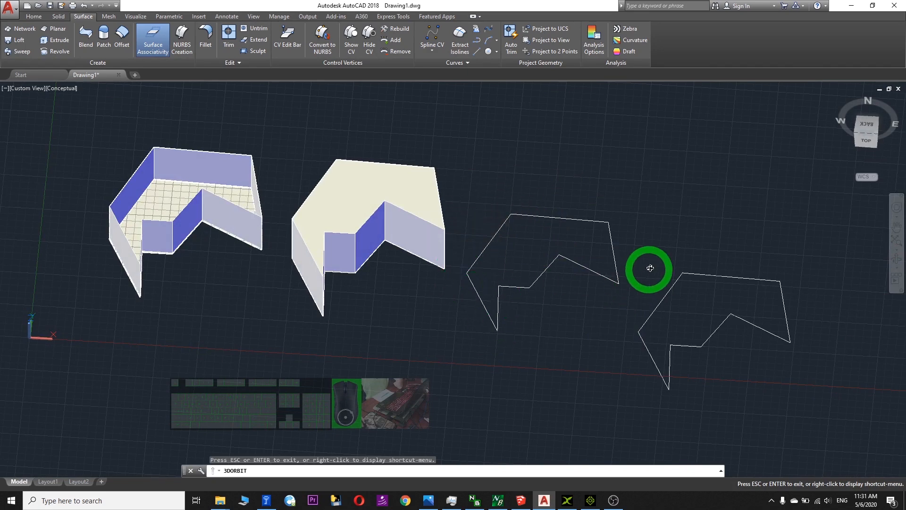
pyautogui.moveTo(705, 194); pyautogui.dragTo(631, 226, button='middle')
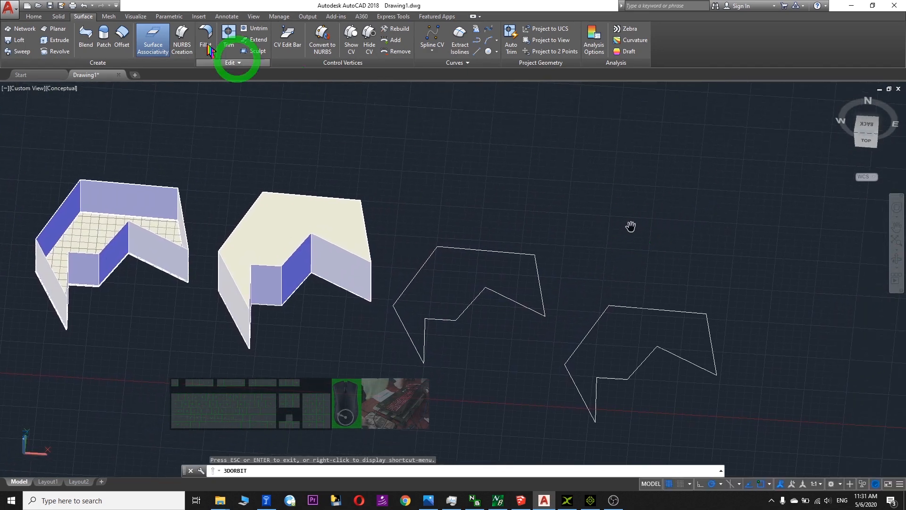
# Create a solid sphere about 250 units in radius behind the tall solid.
pyautogui.click(57, 16)
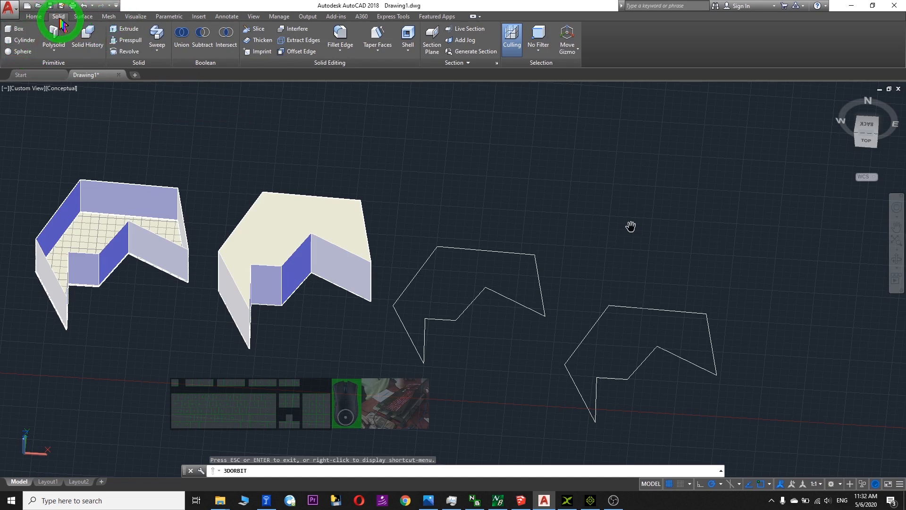
pyautogui.click(23, 51)
pyautogui.click(378, 171)
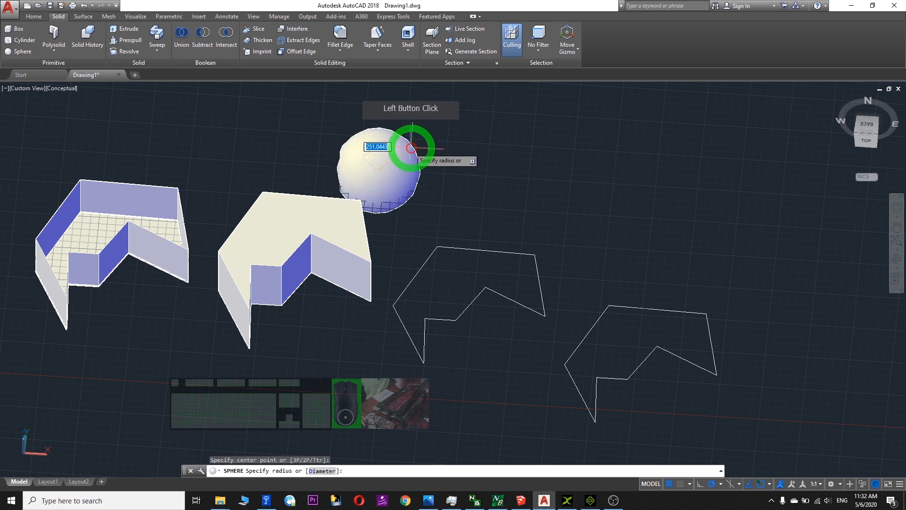
pyautogui.click(410, 147)
# Start a solid cylinder in the empty area beside the sphere.
pyautogui.click(21, 40)
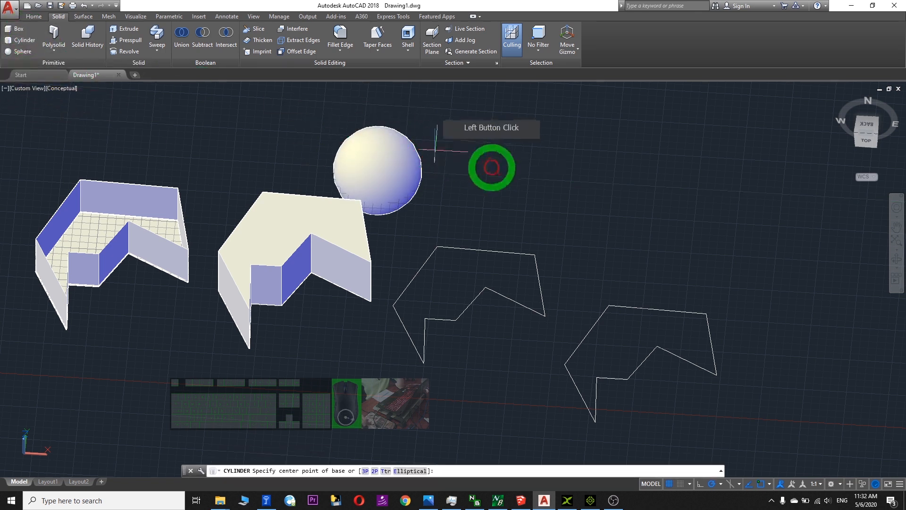
# Create a solid cylinder in the open area beside the sphere.
pyautogui.click(496, 175)
pyautogui.click(504, 160)
pyautogui.doubleClick(496, 122)
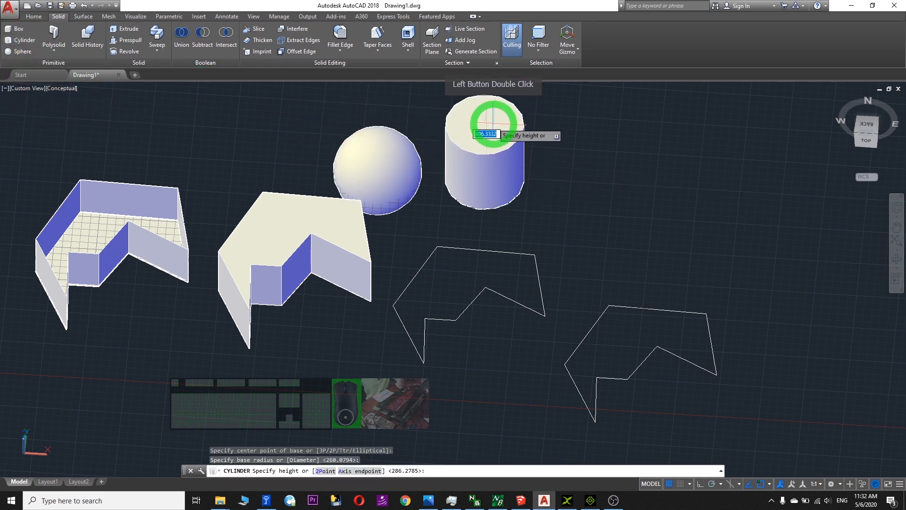
# Create a low rectangular solid box in the open area beyond the cylinder, away from the other objects.
pyautogui.click(894, 259)
pyautogui.moveTo(593, 251); pyautogui.dragTo(536, 223)
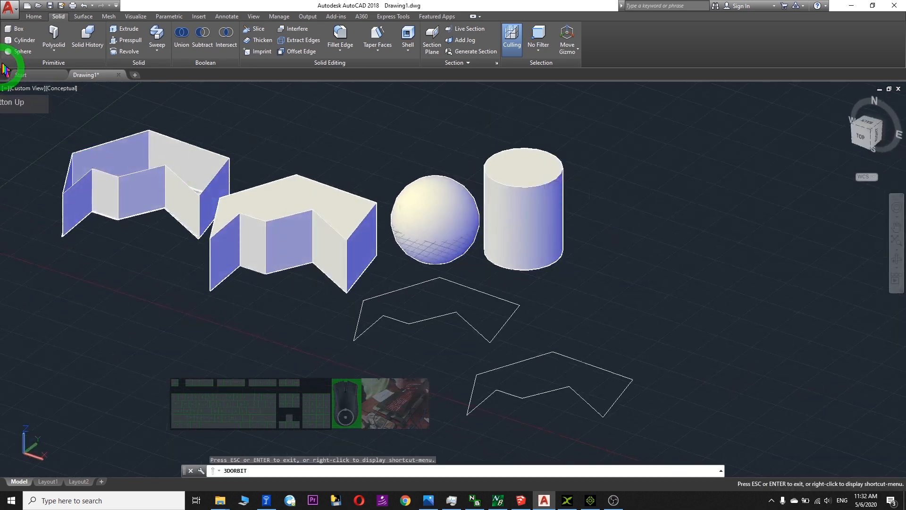
pyautogui.click(19, 31)
pyautogui.click(627, 279)
pyautogui.click(730, 283)
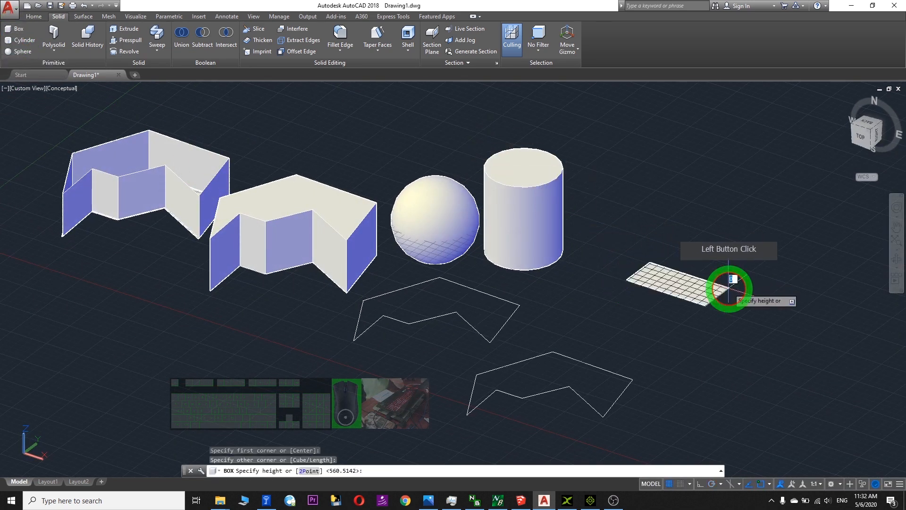
pyautogui.click(713, 259)
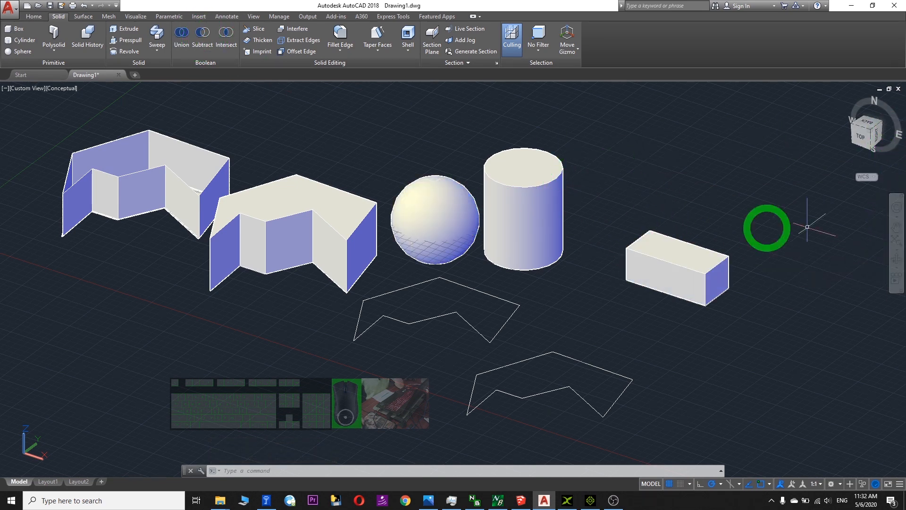
# Move the cylinder toward the sphere so that the two solids partly overlap.
pyautogui.click(545, 204)
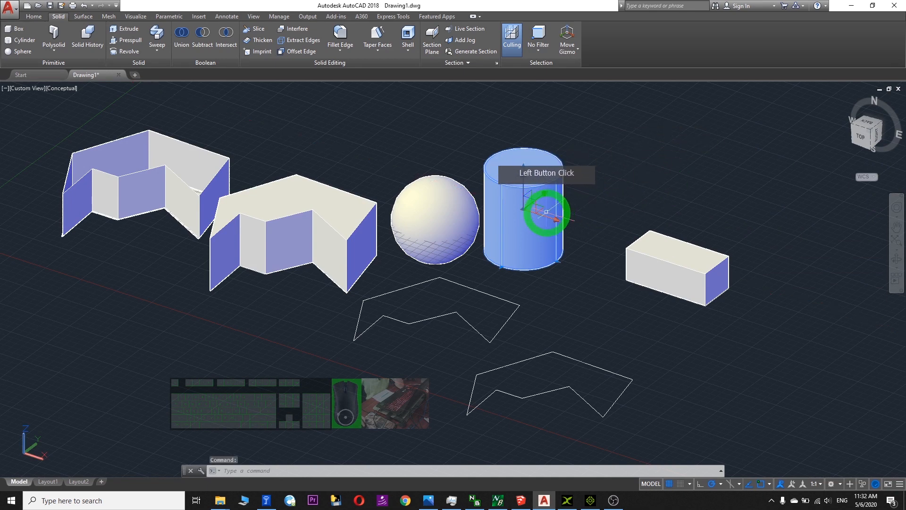
pyautogui.moveTo(543, 216); pyautogui.dragTo(473, 193)
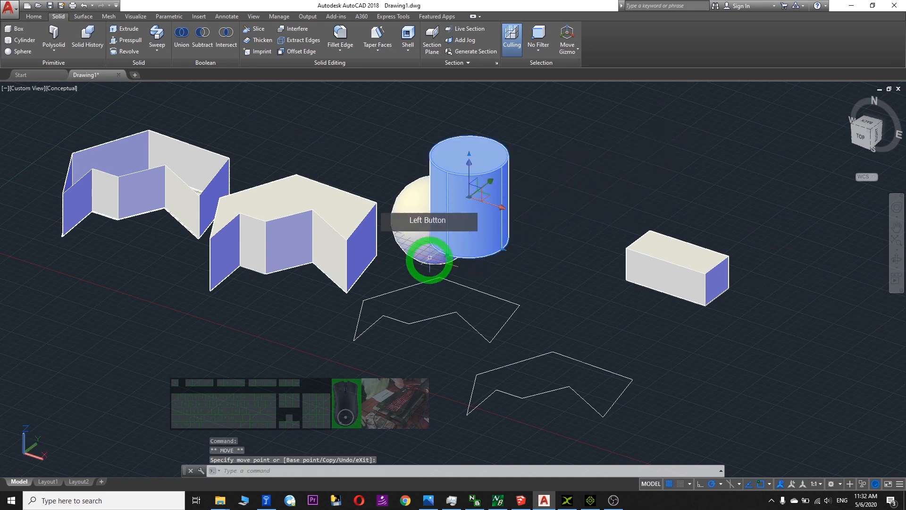
# Examine from several angles and distances how the cylinder intersects the sphere.
pyautogui.click(896, 258)
pyautogui.moveTo(451, 255); pyautogui.dragTo(597, 243)
pyautogui.press('Escape')
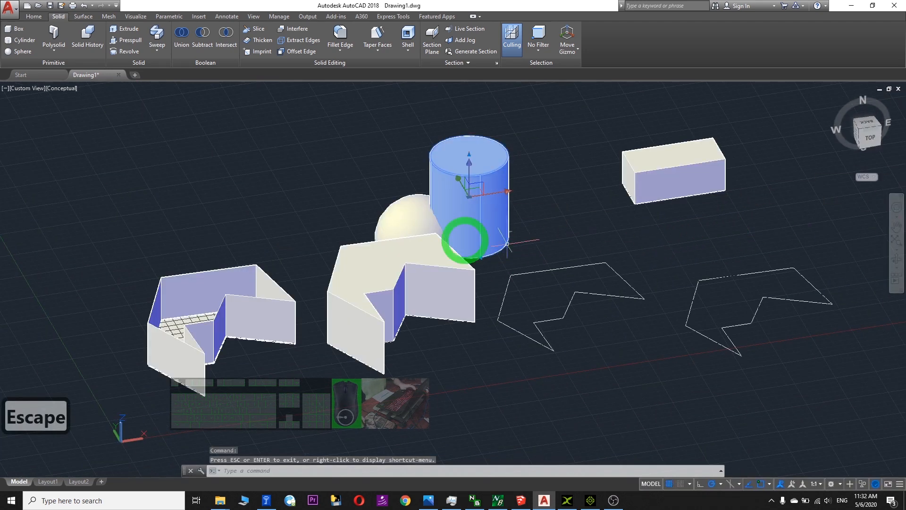
pyautogui.click(893, 262)
pyautogui.moveTo(706, 263); pyautogui.dragTo(657, 273)
pyautogui.press('Escape')
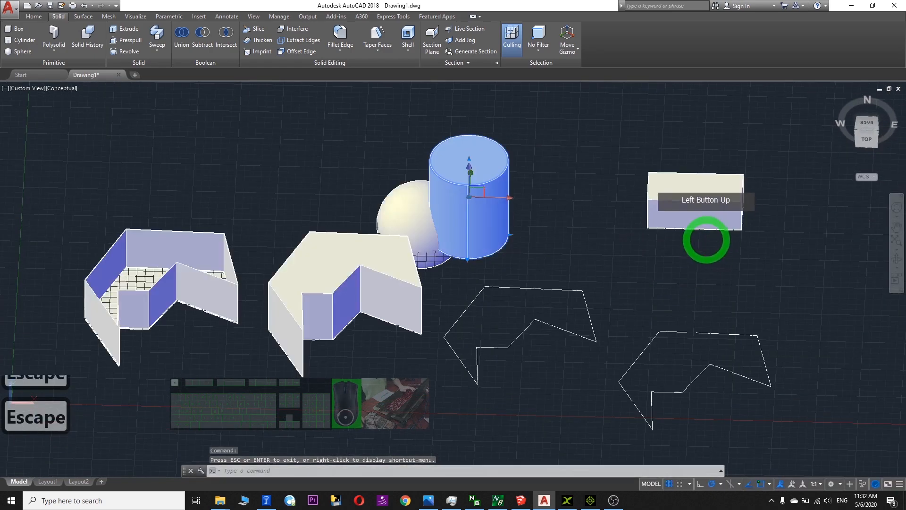
pyautogui.scroll(2, 428, 221)
pyautogui.scroll(2, 556, 235)
pyautogui.scroll(-1, 576, 226)
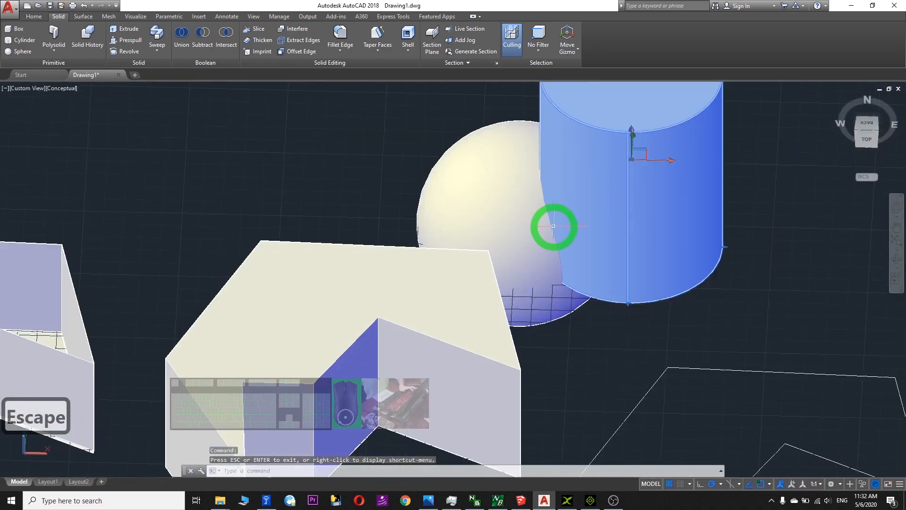
pyautogui.scroll(-2, 616, 172)
pyautogui.moveTo(772, 188); pyautogui.dragTo(671, 233, button='middle')
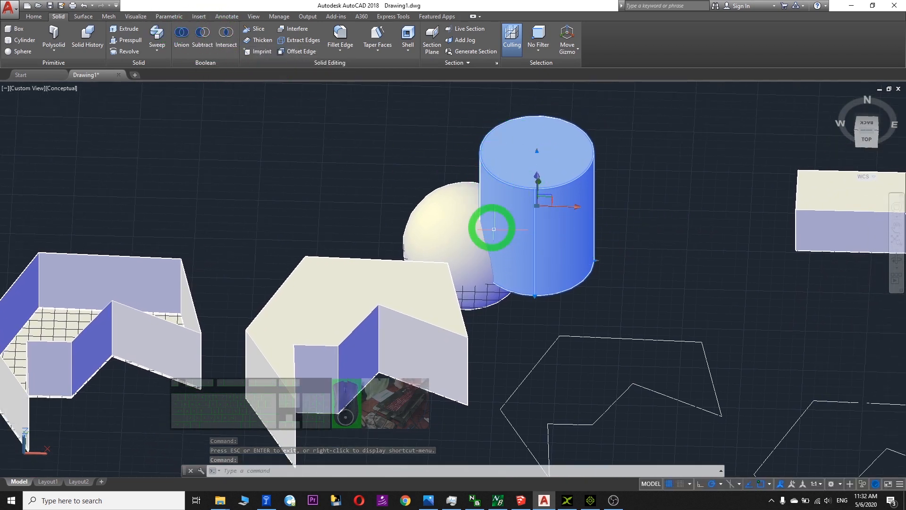
# Subtract the overlapping cylinder from the sphere and check the resulting cut.
pyautogui.click(202, 42)
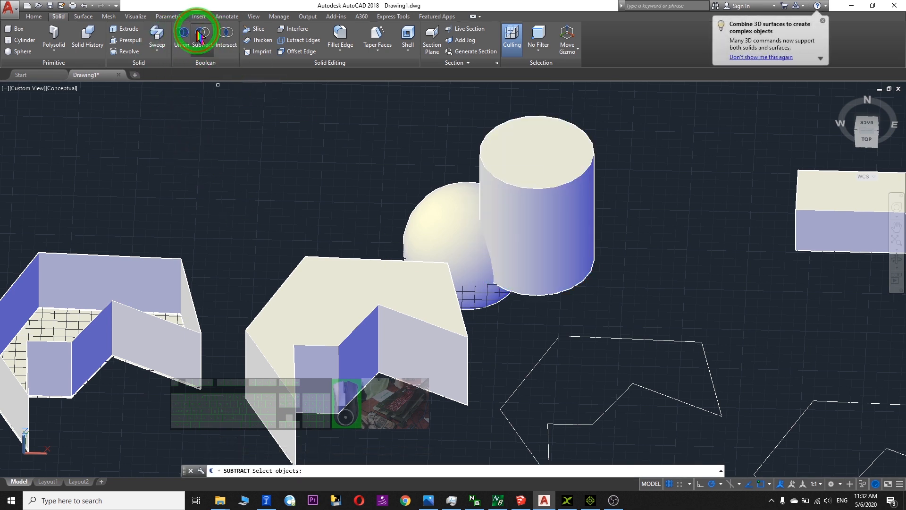
pyautogui.click(200, 38)
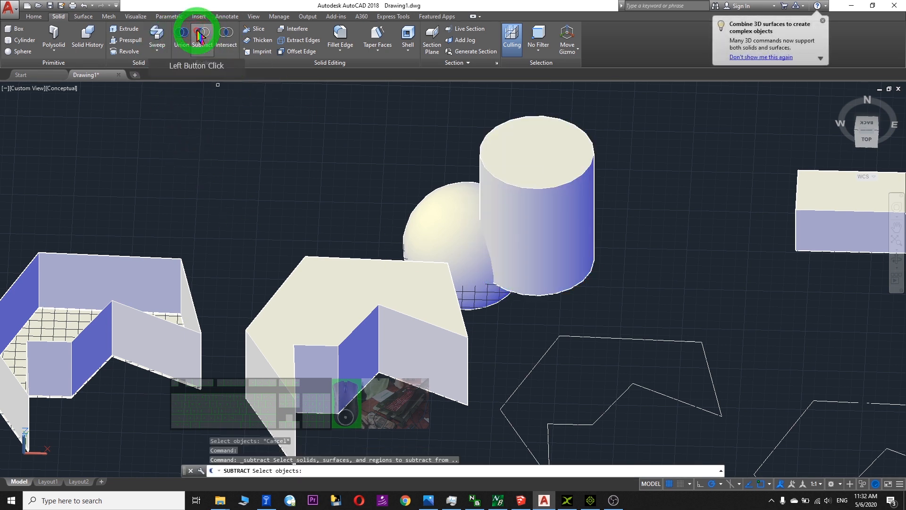
pyautogui.click(448, 208)
pyautogui.press('Return')
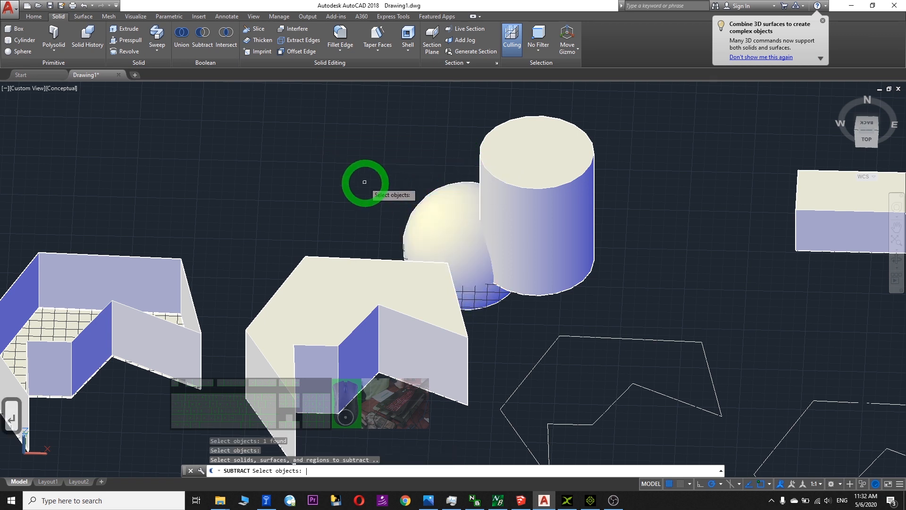
pyautogui.click(567, 203)
pyautogui.press('Return')
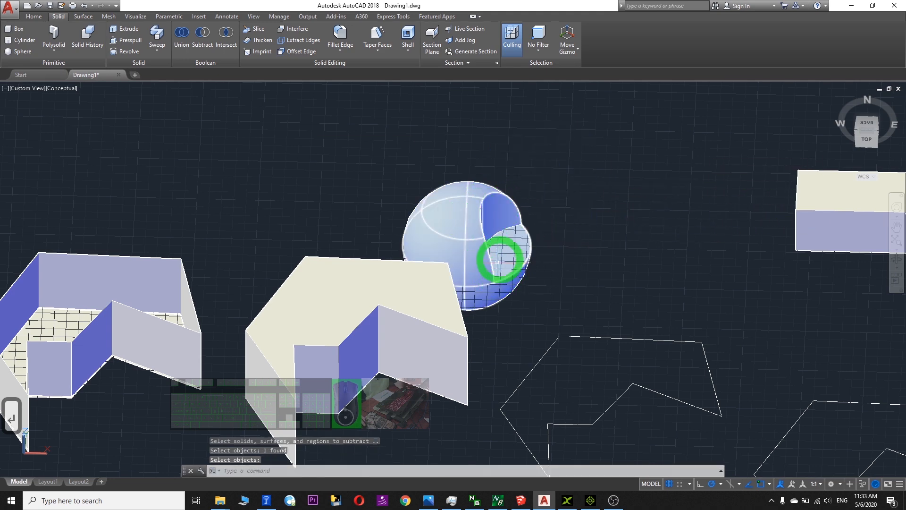
pyautogui.click(896, 260)
pyautogui.moveTo(597, 253); pyautogui.dragTo(465, 278)
pyautogui.moveTo(532, 245); pyautogui.dragTo(431, 146)
# Uncover the desktop, create a folder named "demo autocad export" there and open it.
pyautogui.moveTo(527, 6); pyautogui.dragTo(673, 51)
pyautogui.click(90, 321)
pyautogui.hotkey('alt', 'F4')
pyautogui.rightClick(36, 144)
pyautogui.moveTo(96, 246)
pyautogui.click(209, 241)
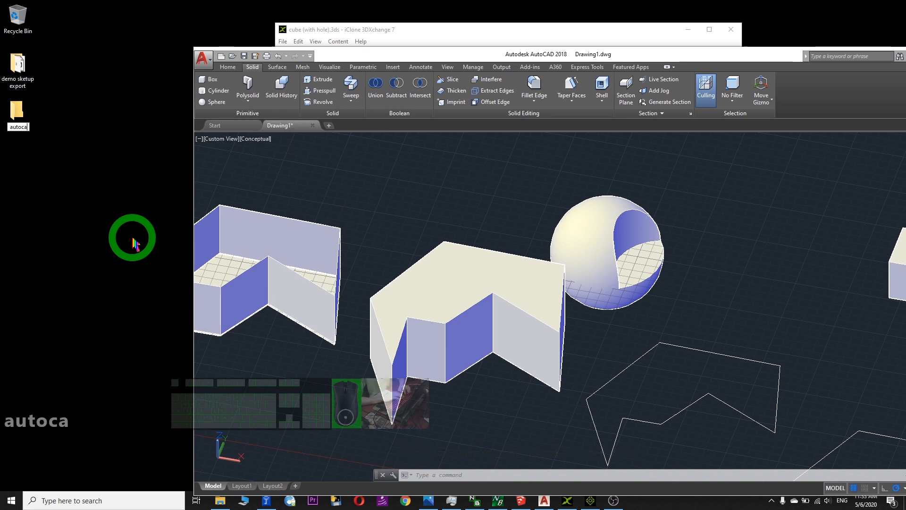
pyautogui.press('BackSpace')
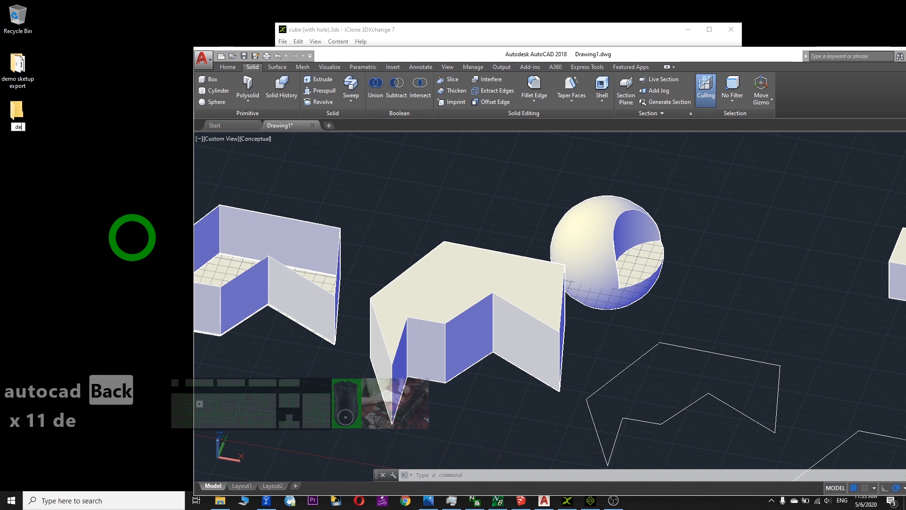
pyautogui.write('demo autocad export')
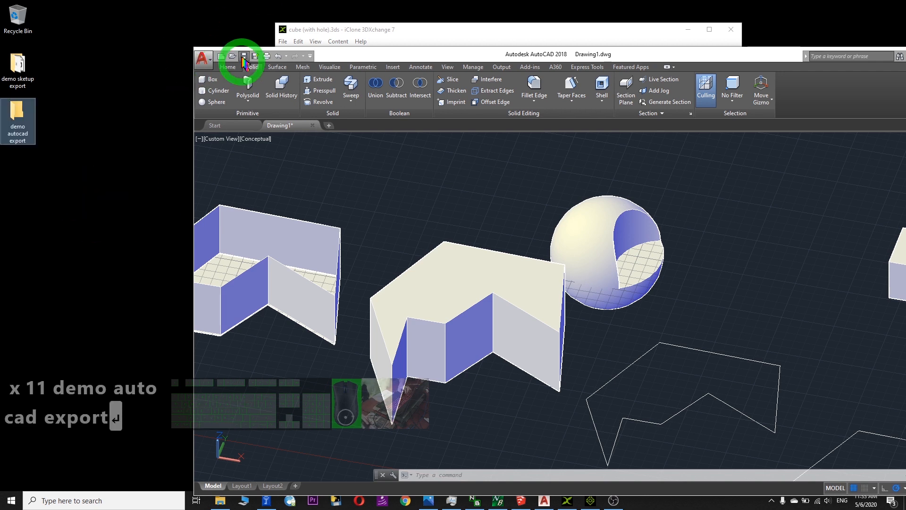
pyautogui.doubleClick(19, 126)
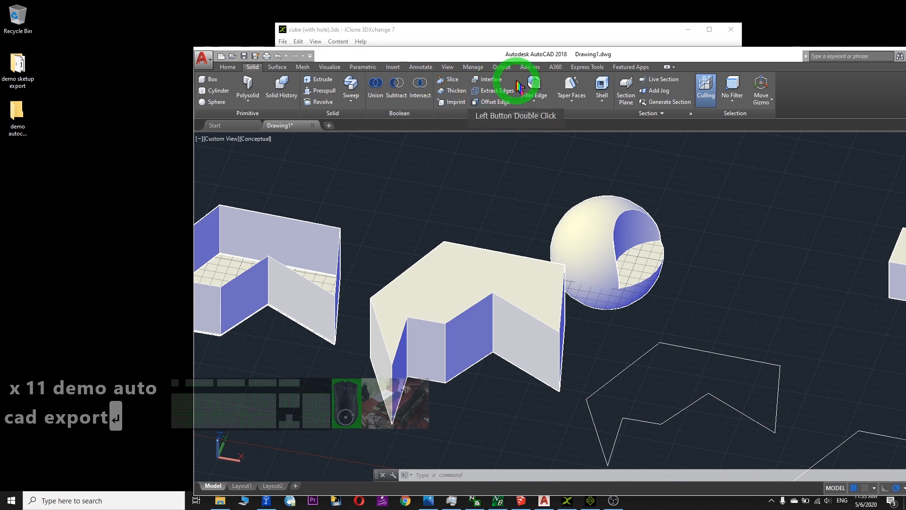
pyautogui.moveTo(186, 138); pyautogui.dragTo(209, 155)
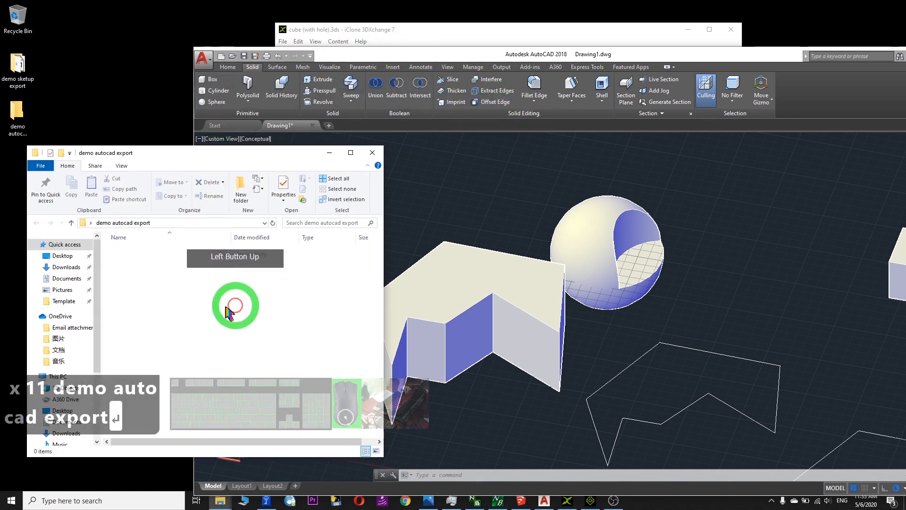
# Start an FBX export of the AutoCAD drawing and choose the desktop folder "demo autocad export" as its destination.
pyautogui.click(503, 52)
pyautogui.click(207, 59)
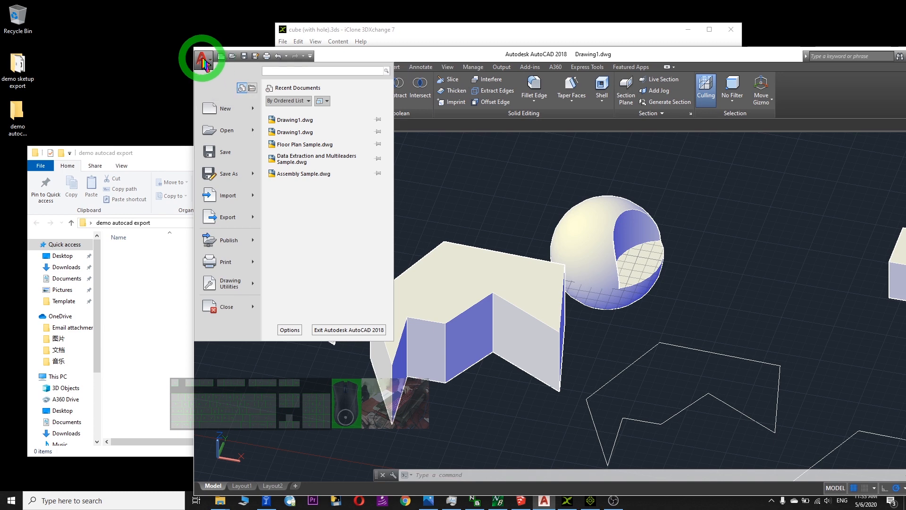
pyautogui.click(237, 218)
pyautogui.click(309, 261)
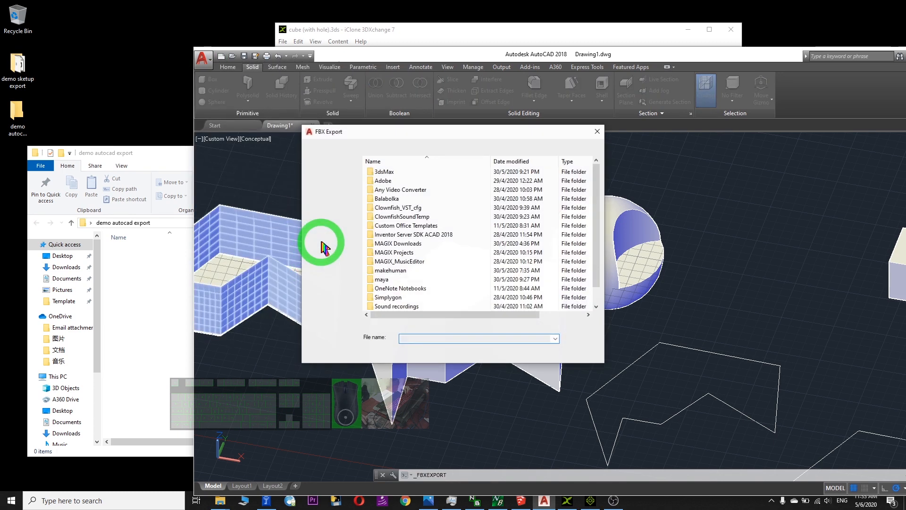
pyautogui.click(162, 148)
pyautogui.click(169, 222)
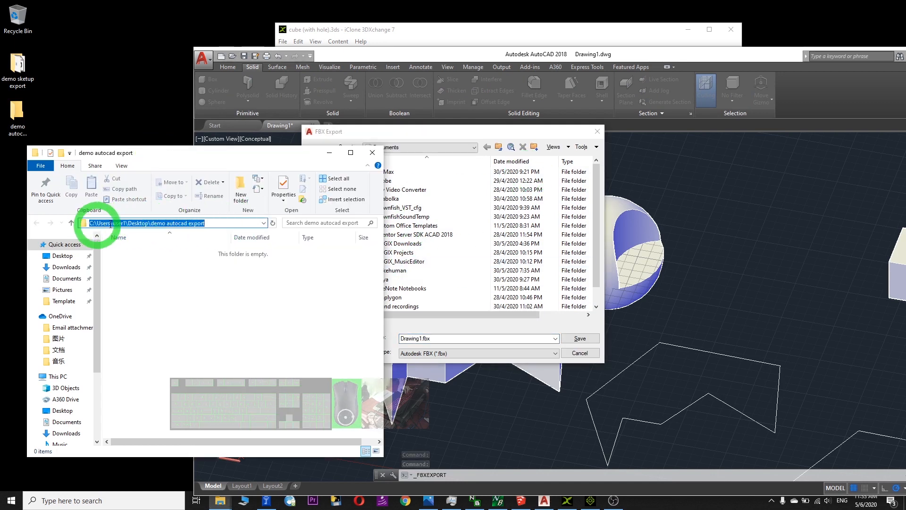
pyautogui.moveTo(444, 137); pyautogui.dragTo(540, 138)
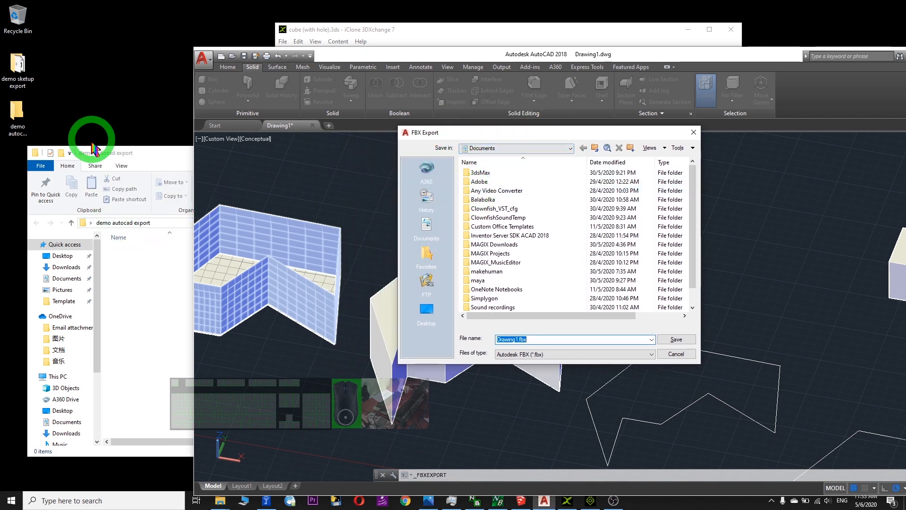
pyautogui.click(149, 154)
pyautogui.click(35, 140)
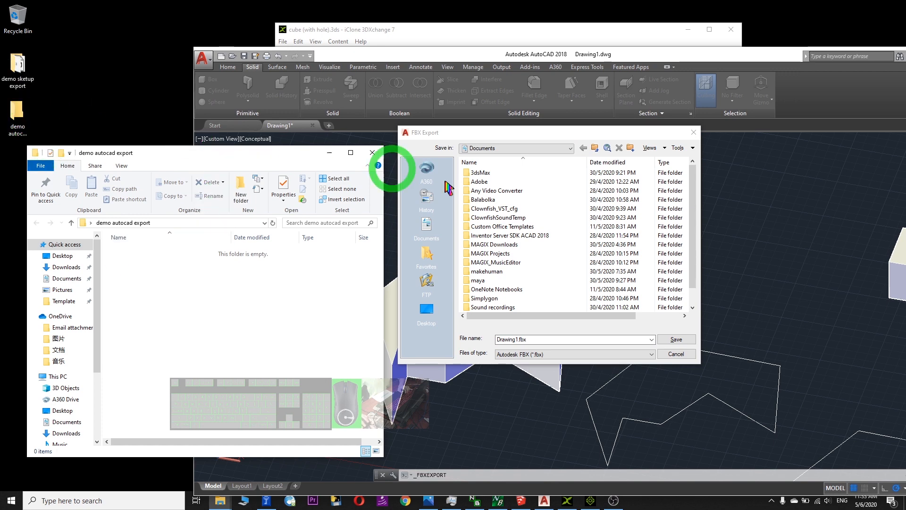
pyautogui.click(428, 309)
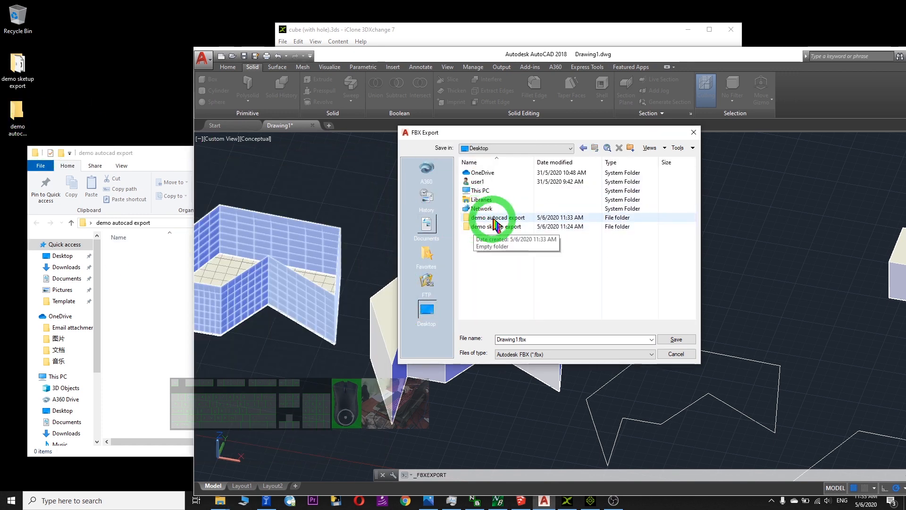
pyautogui.doubleClick(514, 218)
# Save the export as Drawing1.fbx, accepting the options for visible entities and embedded textures.
pyautogui.doubleClick(548, 339)
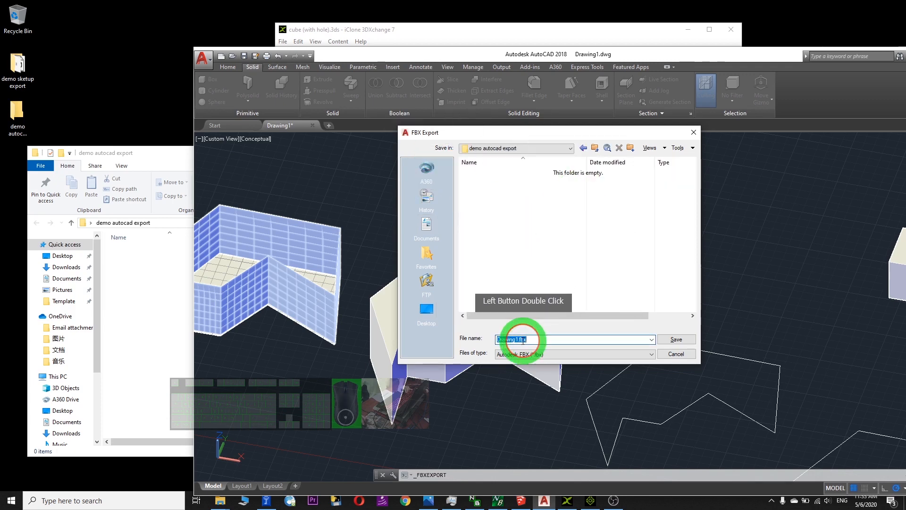
pyautogui.click(676, 340)
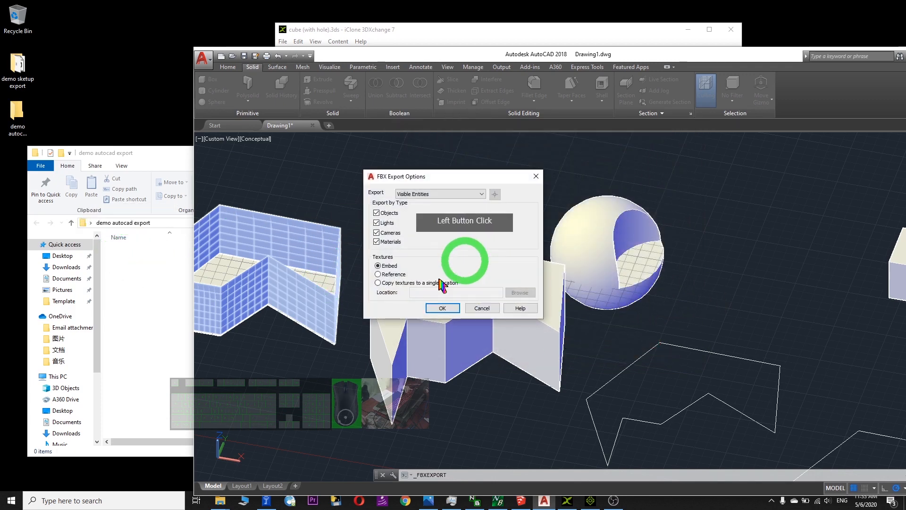
pyautogui.click(444, 309)
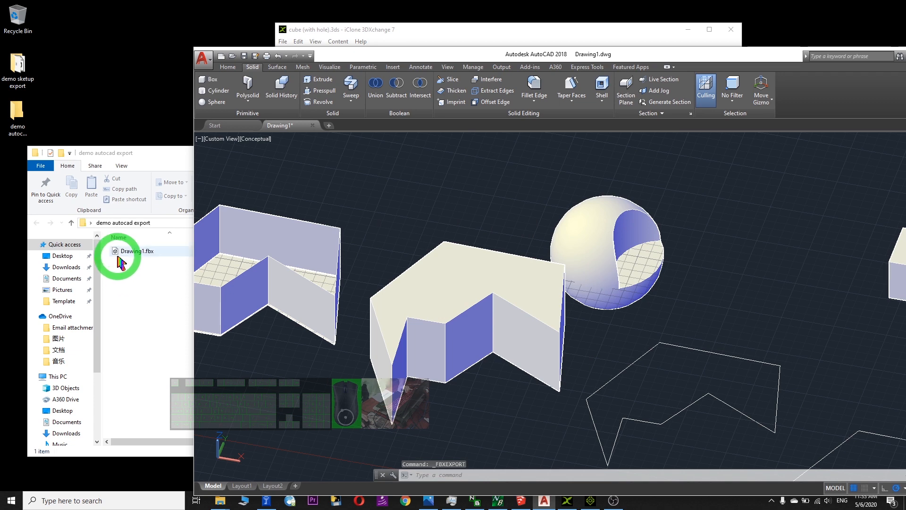
# Switch to iClone 7 and import Drawing1.fbx from the export folder into the scene, breaking its meshes up into sub-props.
pyautogui.moveTo(630, 53); pyautogui.dragTo(645, 10)
pyautogui.click(162, 335)
pyautogui.click(590, 499)
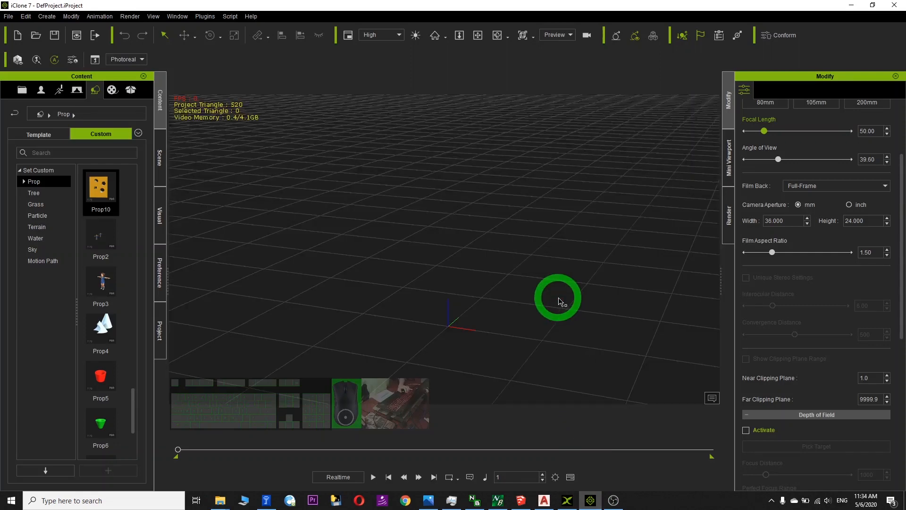
pyautogui.moveTo(403, 14); pyautogui.dragTo(496, 26)
pyautogui.click(127, 259)
pyautogui.moveTo(127, 257); pyautogui.dragTo(508, 283)
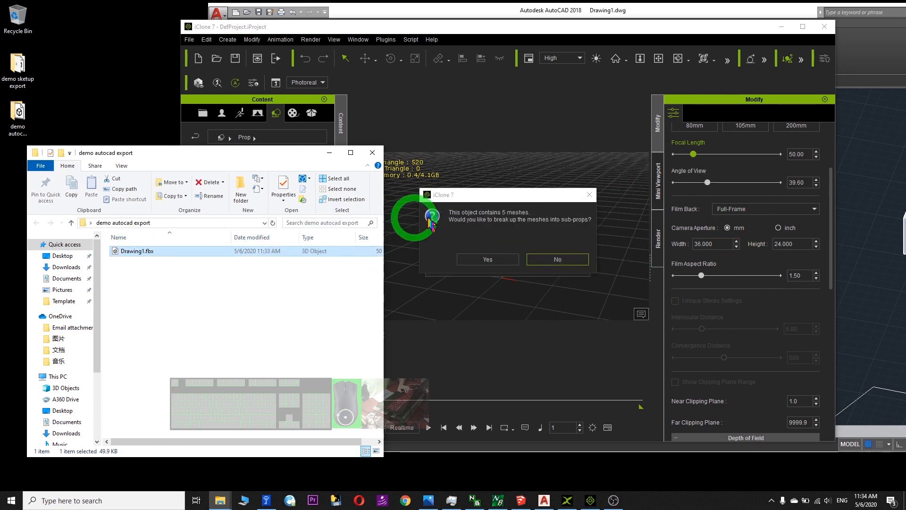
pyautogui.click(483, 260)
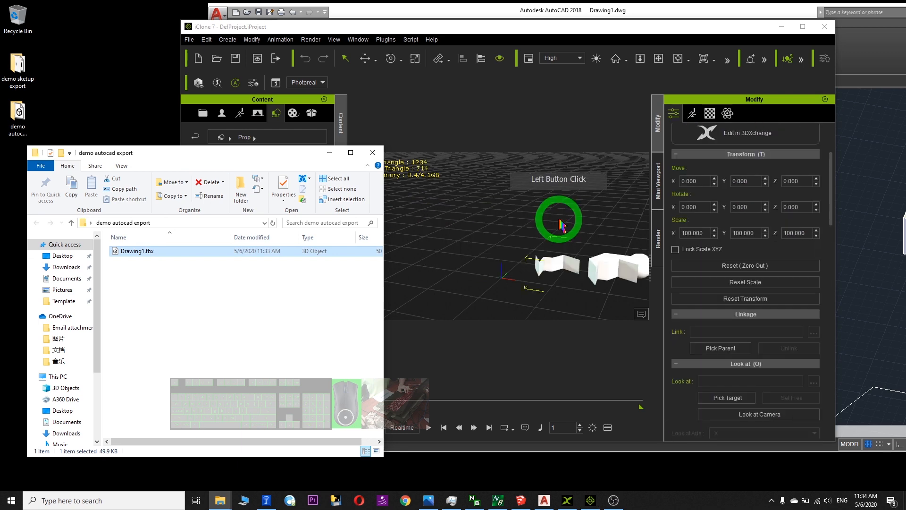
# Maximize iClone, examine the imported solids and the sphere's cut-out up close, and select the sphere.
pyautogui.click(801, 27)
pyautogui.click(663, 241)
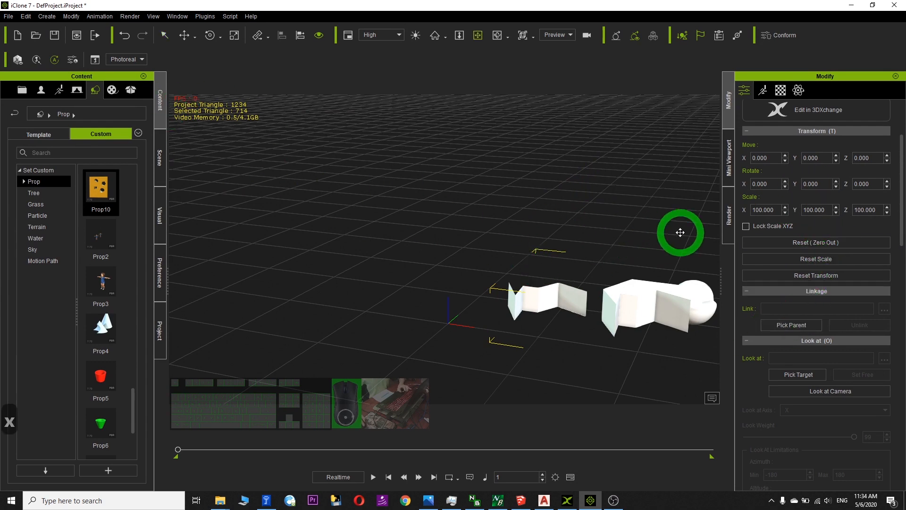
pyautogui.moveTo(680, 232); pyautogui.dragTo(334, 196)
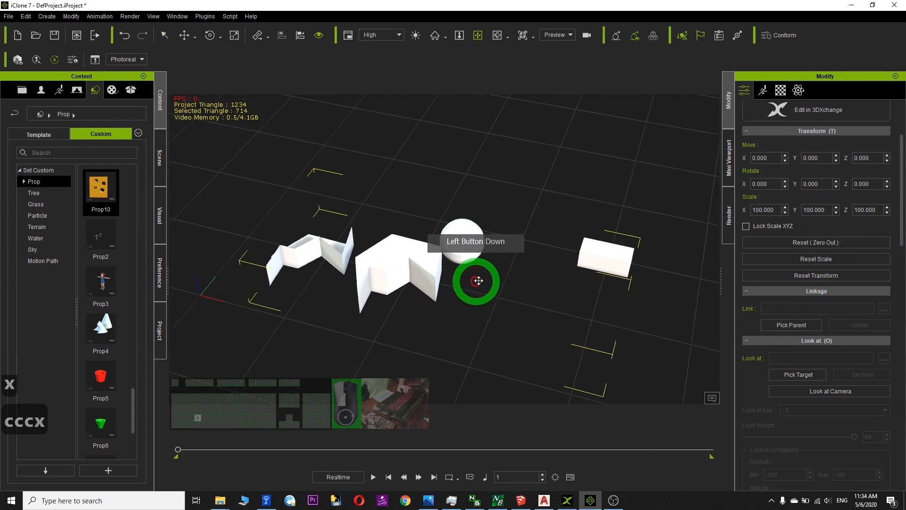
pyautogui.moveTo(553, 355); pyautogui.dragTo(553, 248)
pyautogui.scroll(5, 540, 217)
pyautogui.press('x')
pyautogui.moveTo(525, 214); pyautogui.dragTo(498, 280)
pyautogui.press('c')
pyautogui.moveTo(440, 192); pyautogui.dragTo(440, 192)
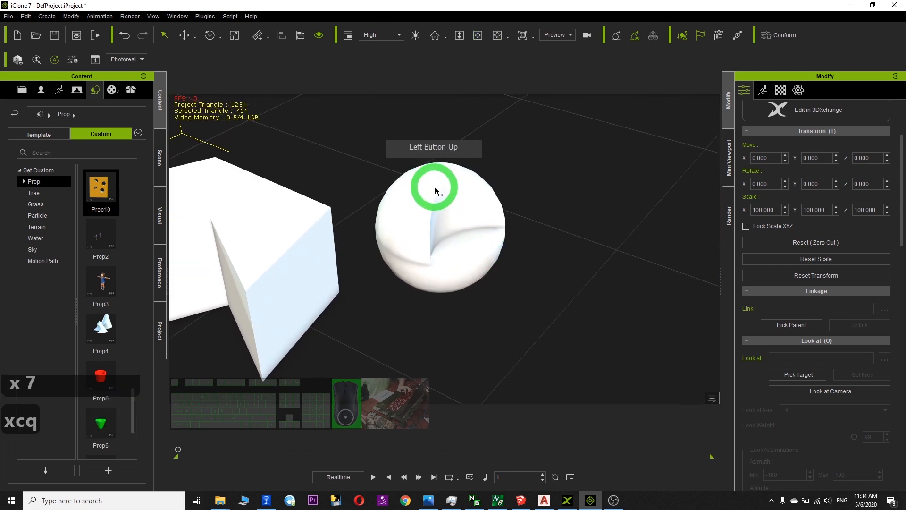
pyautogui.doubleClick(435, 189)
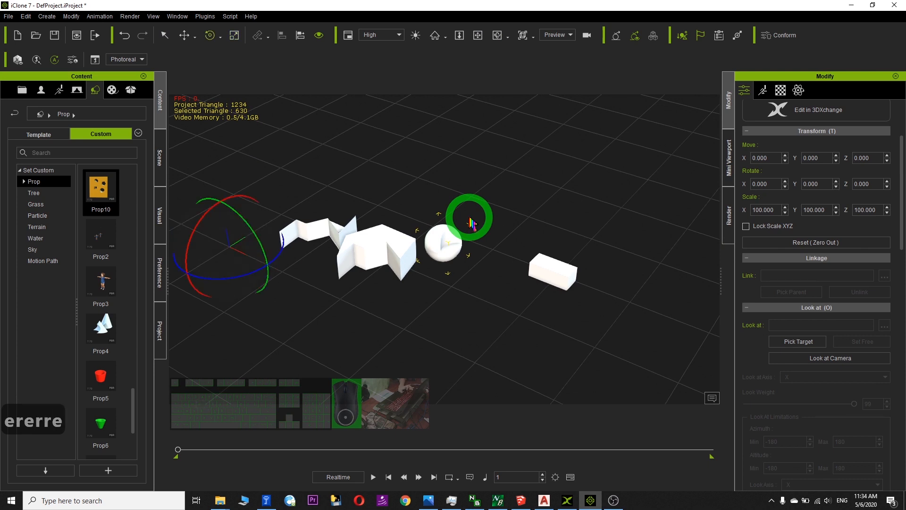
# Set the sphere's pivot to its bottom middle.
pyautogui.press('r')
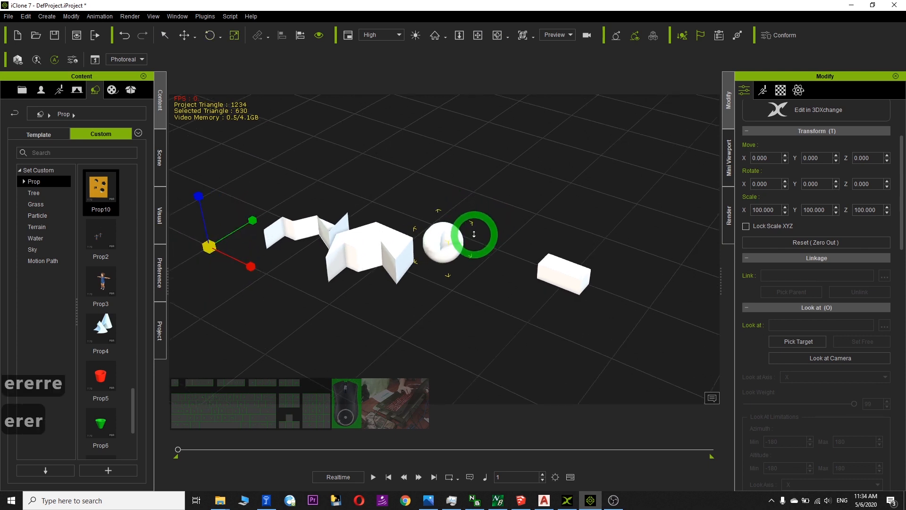
pyautogui.click(871, 158)
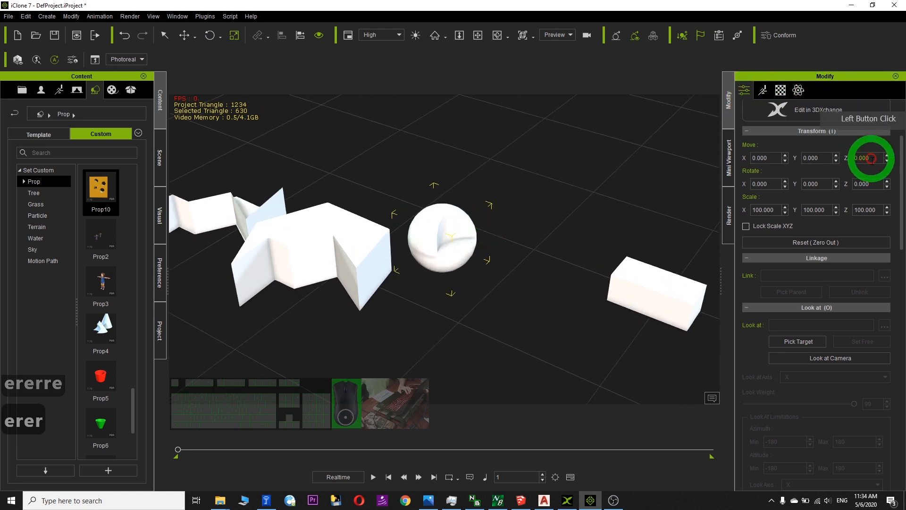
pyautogui.moveTo(902, 180); pyautogui.dragTo(902, 365)
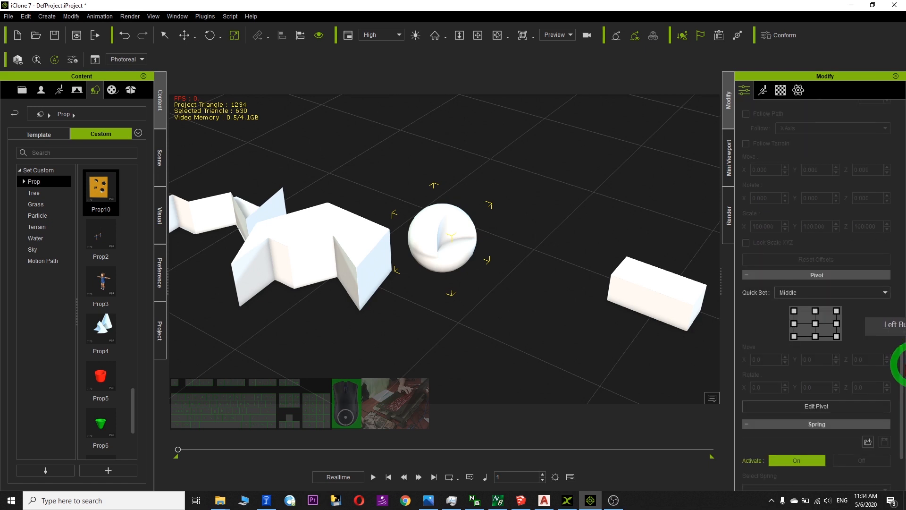
pyautogui.doubleClick(498, 268)
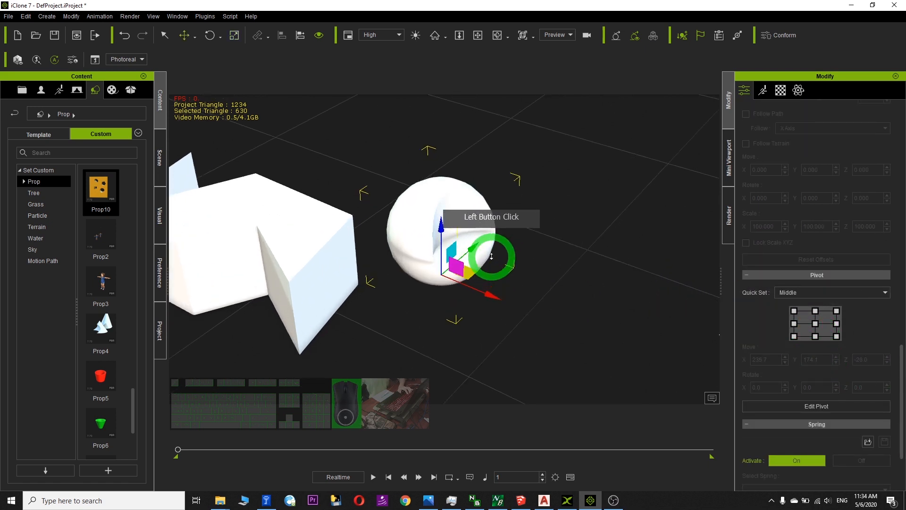
# Change the diffuse color of the sphere's material to pink.
pyautogui.moveTo(471, 282); pyautogui.dragTo(507, 288)
pyautogui.scroll(2, 614, 249)
pyautogui.press('x')
pyautogui.press('c')
pyautogui.moveTo(661, 253); pyautogui.dragTo(608, 192)
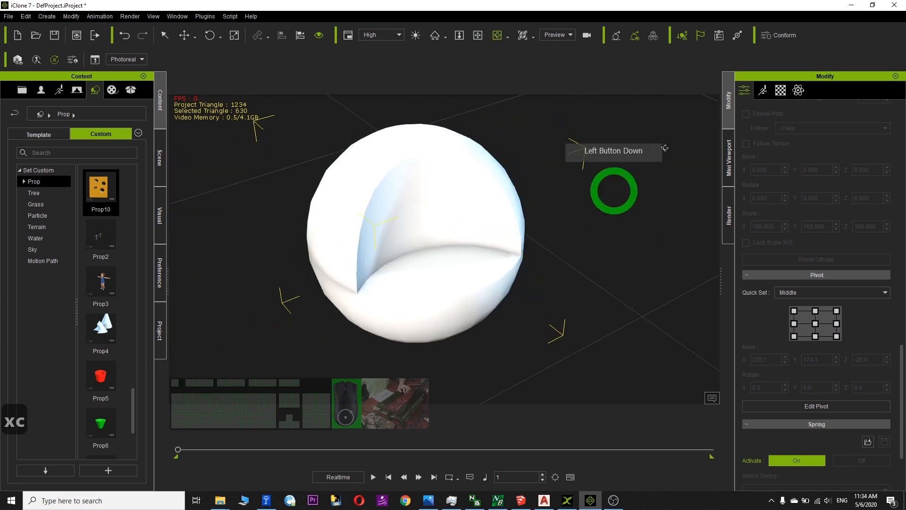
pyautogui.click(781, 90)
pyautogui.click(795, 237)
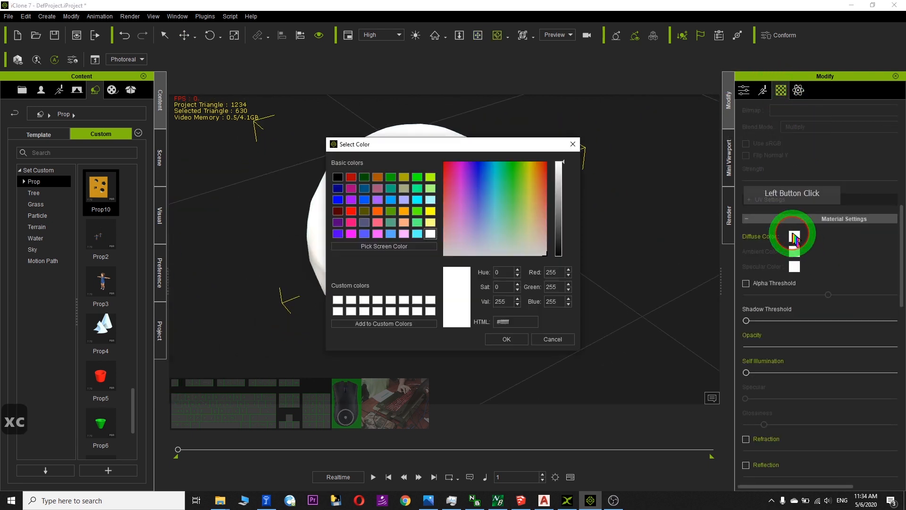
pyautogui.click(507, 339)
# Zero out the pink sphere's transform to place it at the scene origin.
pyautogui.press('c')
pyautogui.moveTo(445, 289); pyautogui.dragTo(707, 268)
pyautogui.moveTo(900, 243); pyautogui.dragTo(769, 137)
pyautogui.click(745, 90)
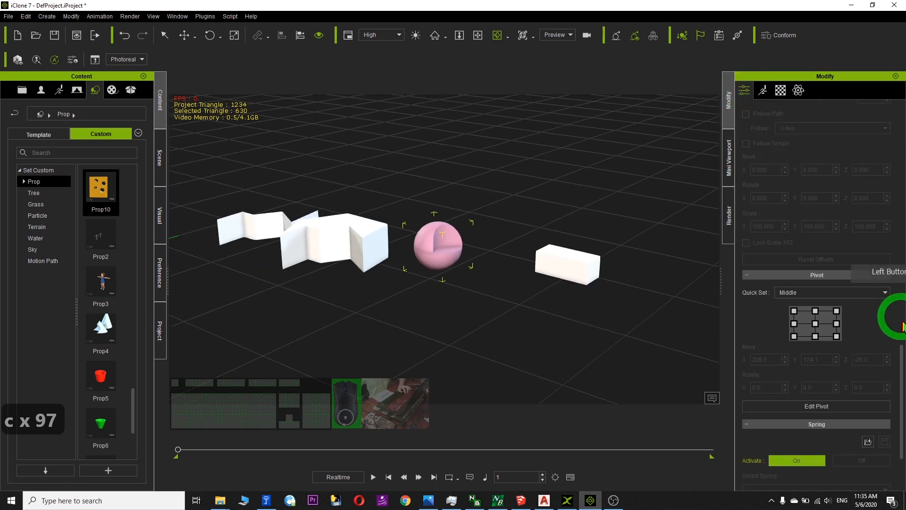
pyautogui.moveTo(903, 366); pyautogui.dragTo(901, 166)
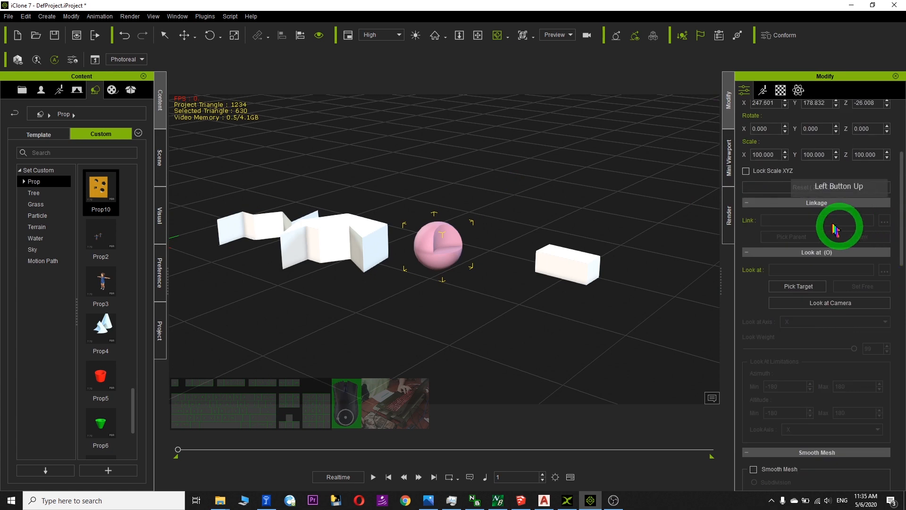
pyautogui.click(839, 191)
# Examine the pink sphere and its cut-out up close at the scene origin.
pyautogui.moveTo(447, 239); pyautogui.dragTo(568, 305)
pyautogui.scroll(5, 609, 307)
pyautogui.press('x')
pyautogui.moveTo(635, 309); pyautogui.dragTo(472, 243)
pyautogui.scroll(2, 378, 301)
pyautogui.scroll(-3, 450, 286)
pyautogui.press('x')
pyautogui.moveTo(450, 286); pyautogui.dragTo(419, 287)
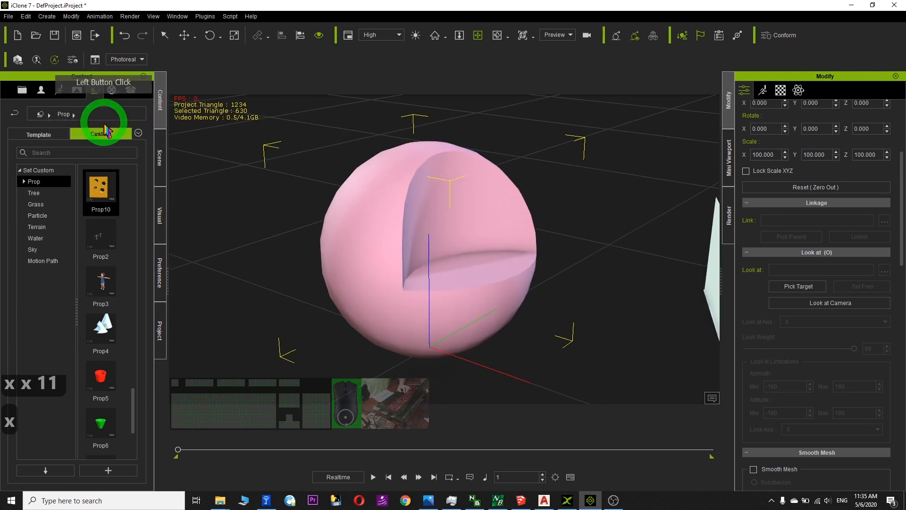
# Save the pink sphere to the custom Prop library and add a copy from there to the scene.
pyautogui.click(35, 184)
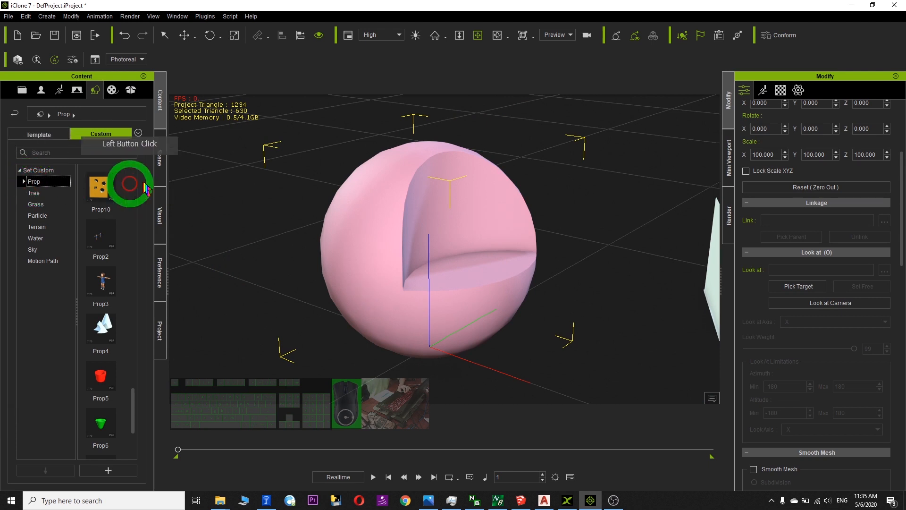
pyautogui.click(109, 471)
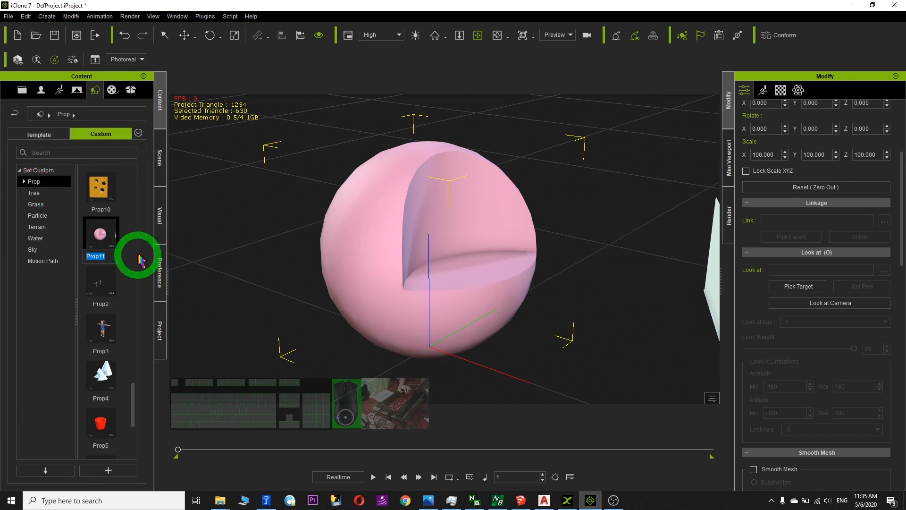
pyautogui.moveTo(133, 219); pyautogui.dragTo(445, 192)
# Select the wall piece around the flat angular floor and make its material 2-sided.
pyautogui.moveTo(337, 237); pyautogui.dragTo(299, 208)
pyautogui.moveTo(573, 261); pyautogui.dragTo(798, 108)
pyautogui.press('c')
pyautogui.press('x')
pyautogui.scroll(5, 460, 191)
pyautogui.doubleClick(481, 186)
pyautogui.click(782, 90)
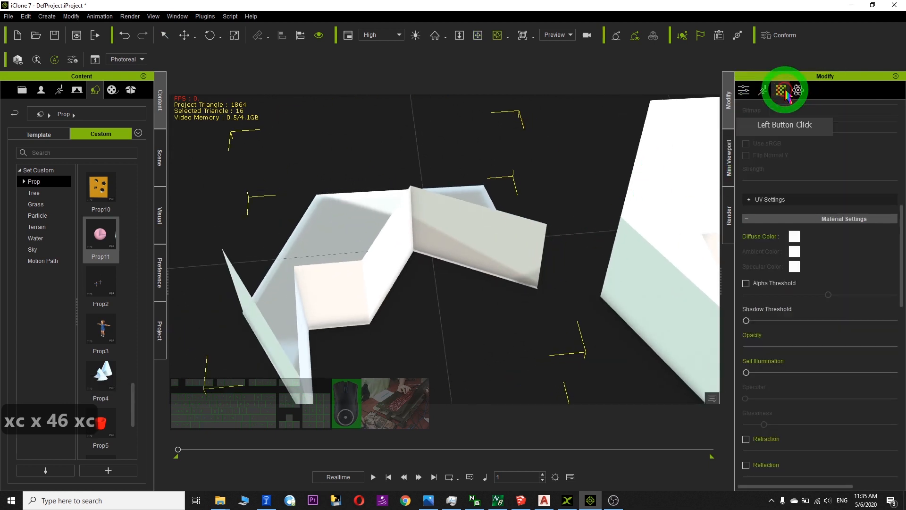
pyautogui.moveTo(903, 241); pyautogui.dragTo(901, 286)
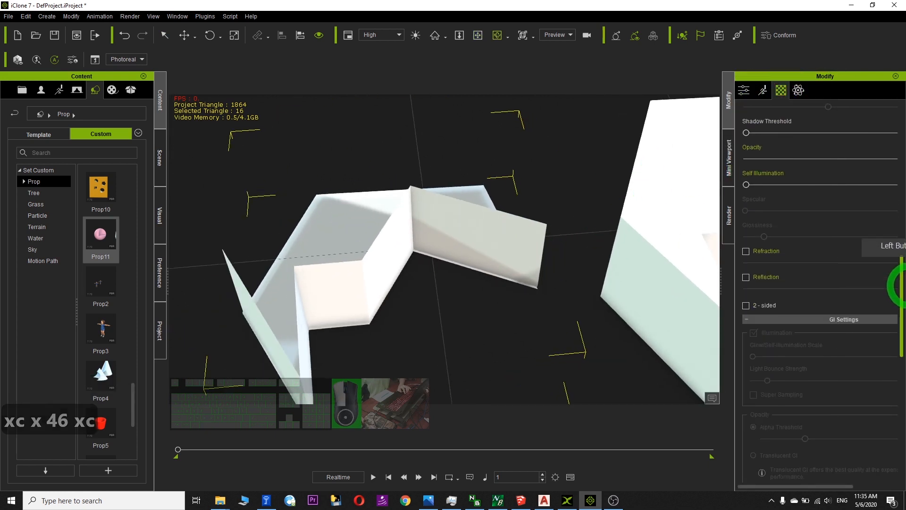
pyautogui.click(746, 306)
# Set the wall piece's pivot to its bottom middle.
pyautogui.scroll(-5, 459, 248)
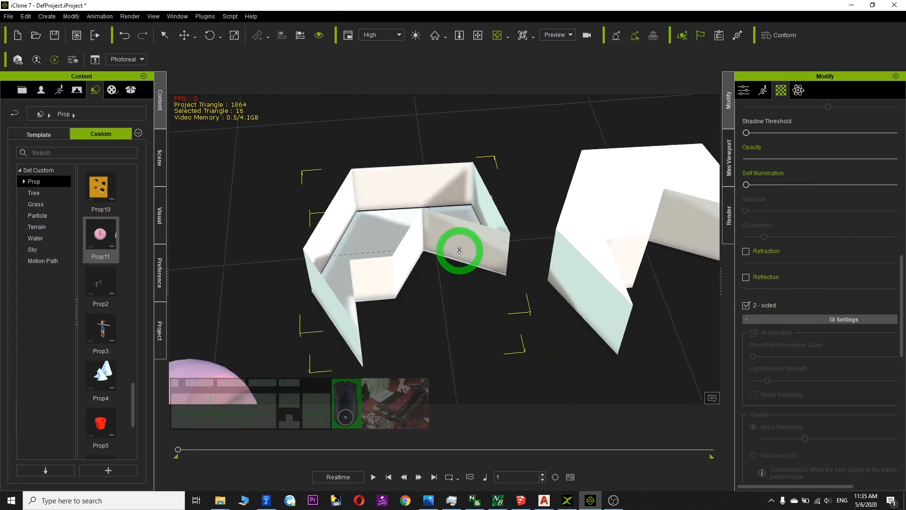
pyautogui.scroll(-4, 433, 265)
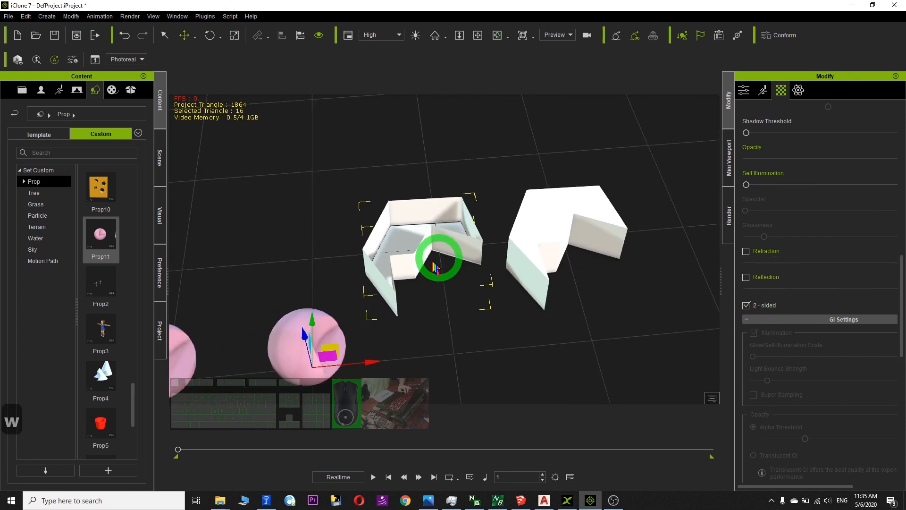
pyautogui.click(742, 90)
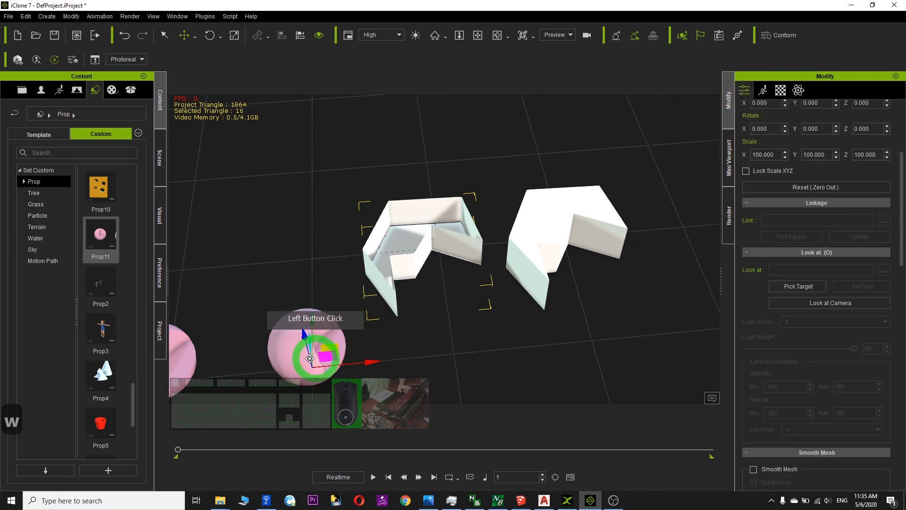
pyautogui.moveTo(903, 208); pyautogui.dragTo(853, 345)
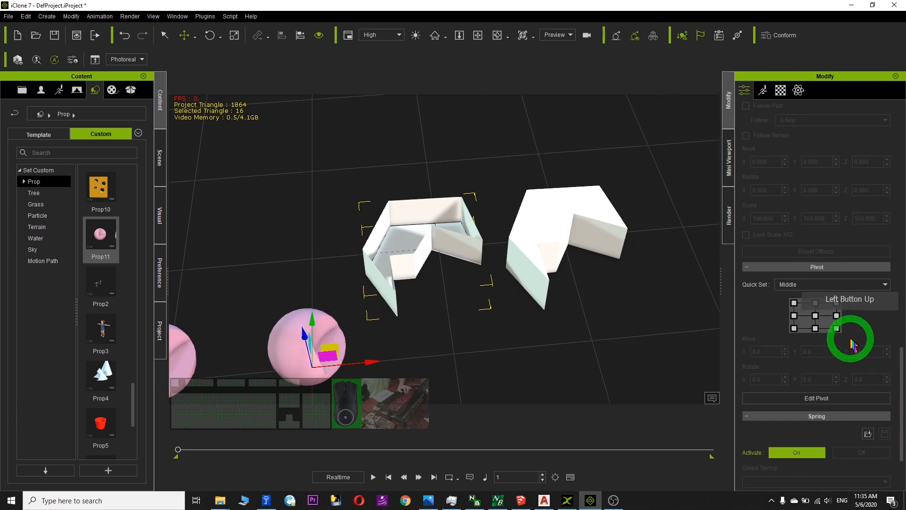
pyautogui.click(817, 329)
# Move the wall piece along X away from its floor piece, and set the floor piece's pivot to its bottom middle.
pyautogui.scroll(2, 542, 266)
pyautogui.scroll(-1, 623, 271)
pyautogui.press('c')
pyautogui.moveTo(492, 269); pyautogui.dragTo(438, 242)
pyautogui.doubleClick(430, 234)
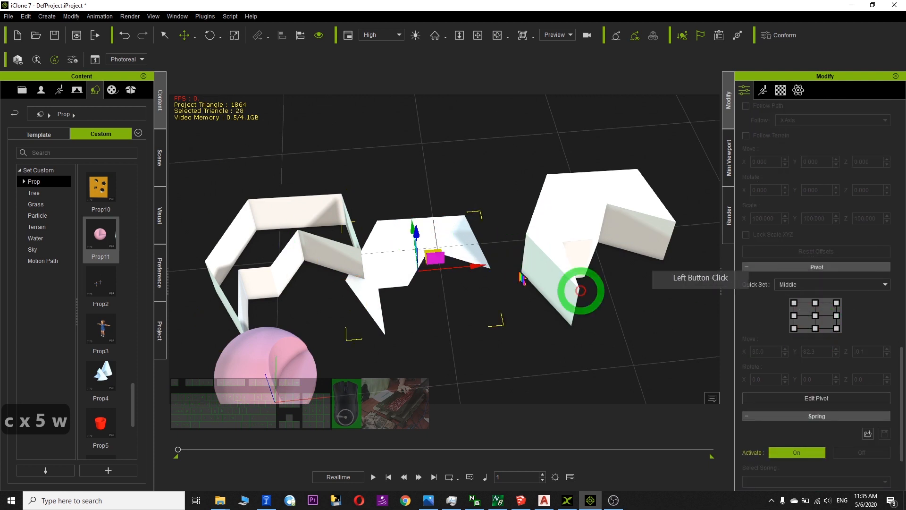
pyautogui.click(427, 248)
pyautogui.scroll(-4, 497, 259)
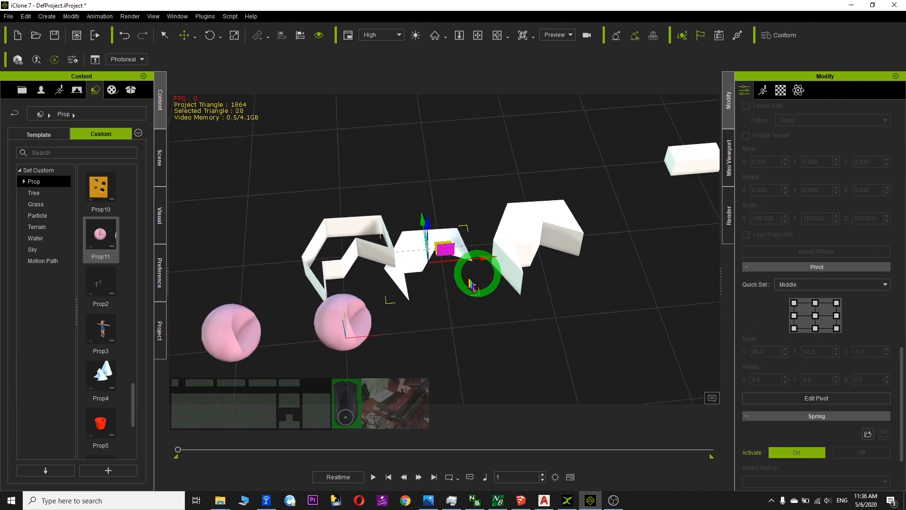
# Delete both pink spheres from the scene.
pyautogui.press('Delete')
pyautogui.doubleClick(227, 325)
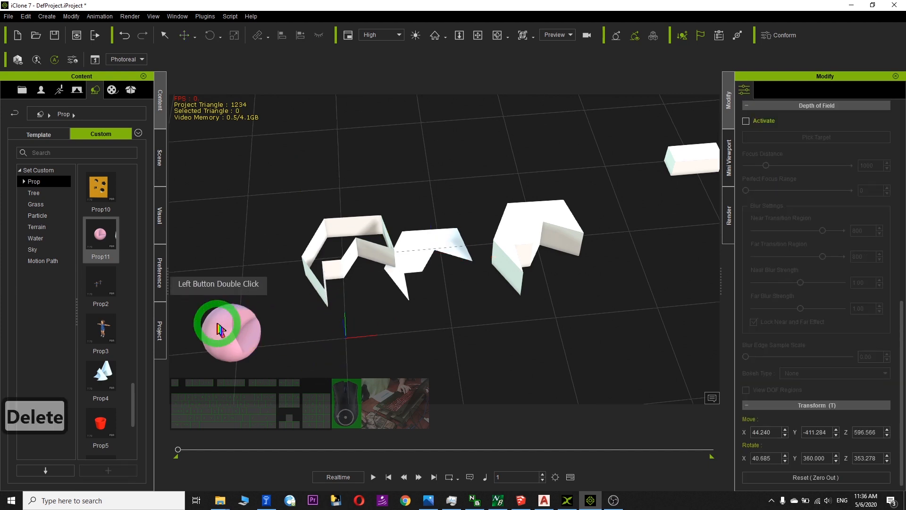
pyautogui.click(226, 324)
pyautogui.press('Delete')
pyautogui.click(114, 236)
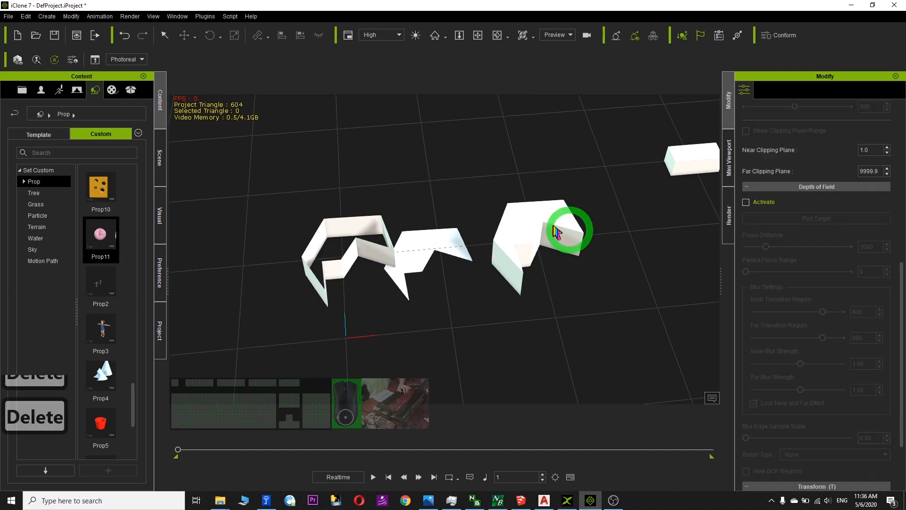
# Select the separated wall piece and zero out its transform.
pyautogui.doubleClick(545, 224)
pyautogui.scroll(1, 419, 274)
pyautogui.doubleClick(333, 251)
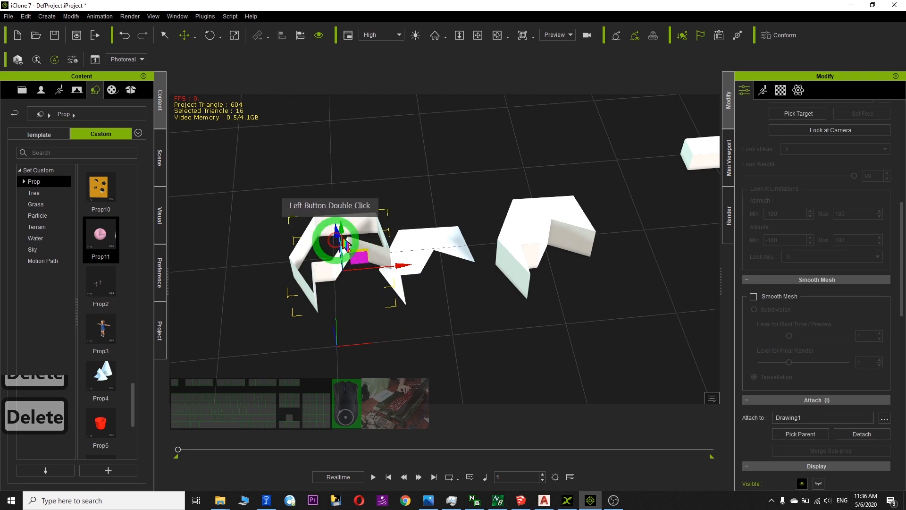
pyautogui.click(837, 378)
pyautogui.moveTo(904, 255); pyautogui.dragTo(902, 151)
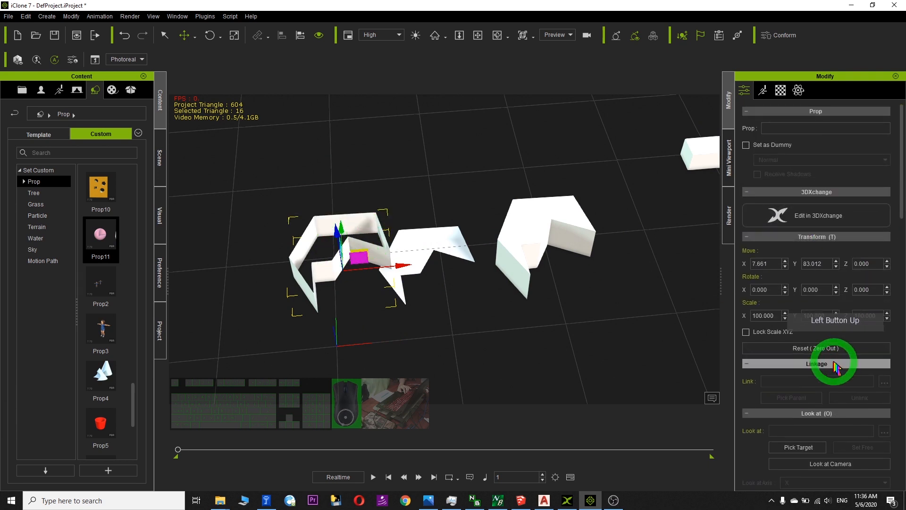
pyautogui.click(821, 349)
# Select the flat floor piece and zero out its transform so it joins the walls at the origin.
pyautogui.doubleClick(424, 250)
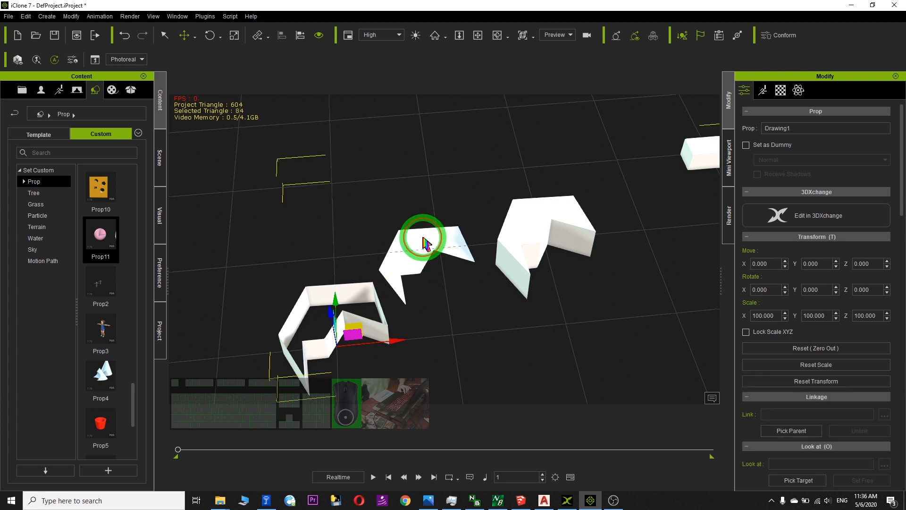
pyautogui.doubleClick(515, 233)
pyautogui.click(802, 349)
# Examine up close how the floor piece fits inside the walls at the origin.
pyautogui.scroll(-1, 391, 321)
pyautogui.scroll(1, 393, 327)
pyautogui.press('x')
pyautogui.moveTo(393, 328); pyautogui.dragTo(472, 243)
pyautogui.press('c')
pyautogui.moveTo(378, 257); pyautogui.dragTo(361, 207)
pyautogui.scroll(3, 439, 245)
pyautogui.press('c')
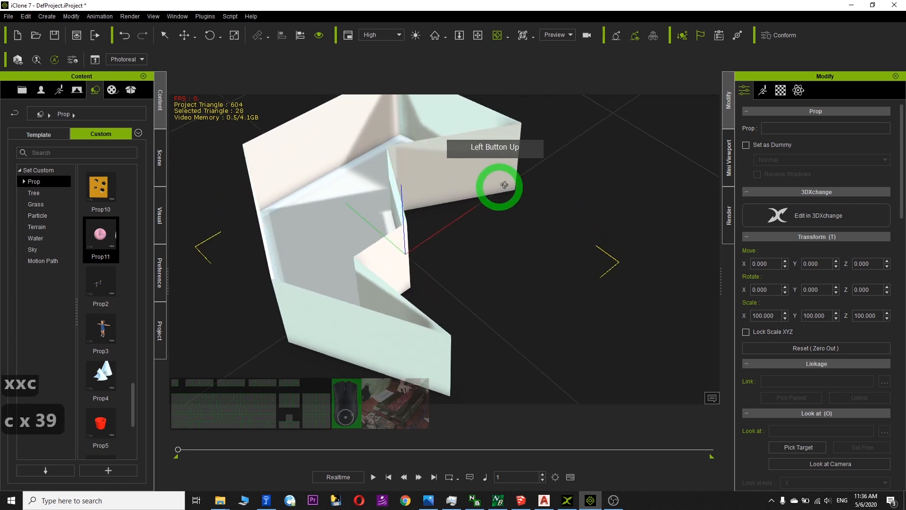
# Try to attach the Drawing1 prop to the floor piece inside the walls, and leave the parent picking.
pyautogui.press('q')
pyautogui.click(463, 165)
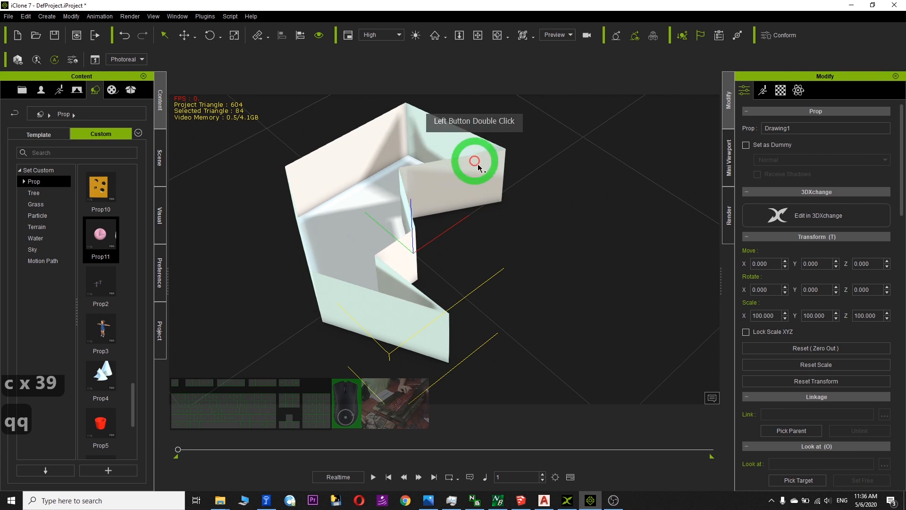
pyautogui.moveTo(903, 146); pyautogui.dragTo(734, 253)
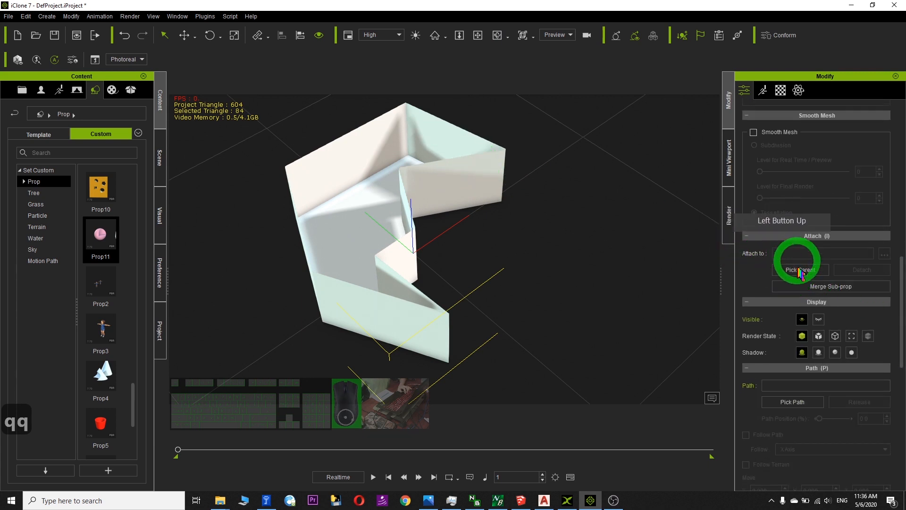
pyautogui.click(476, 247)
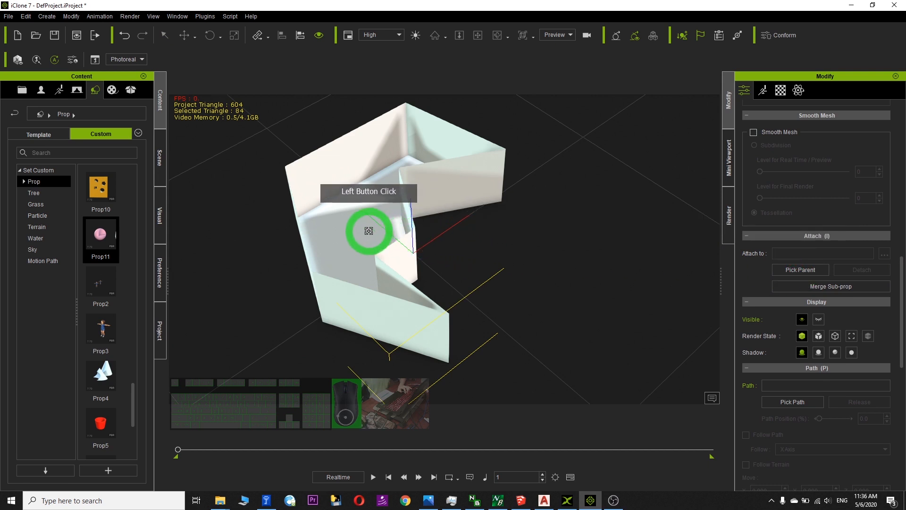
pyautogui.click(403, 222)
pyautogui.click(503, 215)
pyautogui.press('c')
pyautogui.moveTo(620, 277)
pyautogui.mouseDown()
pyautogui.moveTo(594, 175)
pyautogui.moveTo(617, 273)
pyautogui.mouseUp()
pyautogui.scroll(-5, 617, 272)
pyautogui.press('x')
pyautogui.press('c')
pyautogui.moveTo(585, 228); pyautogui.dragTo(440, 282)
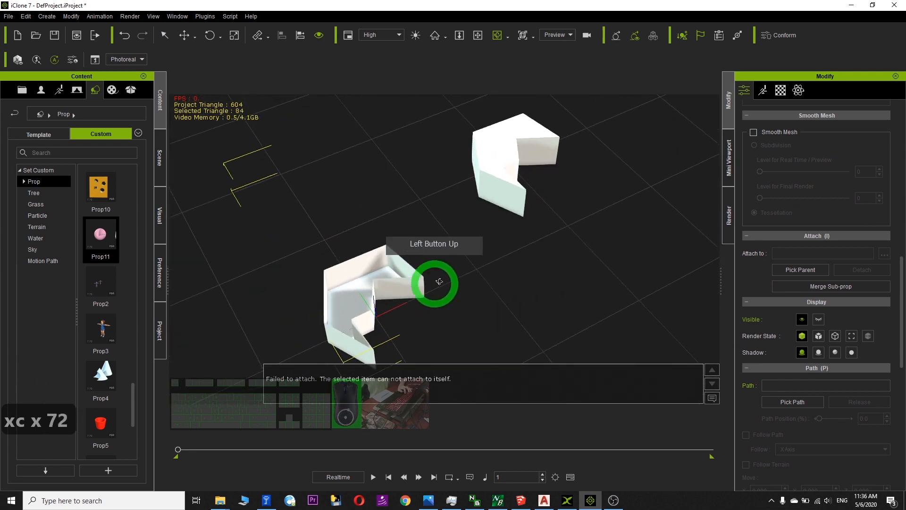
pyautogui.press('q')
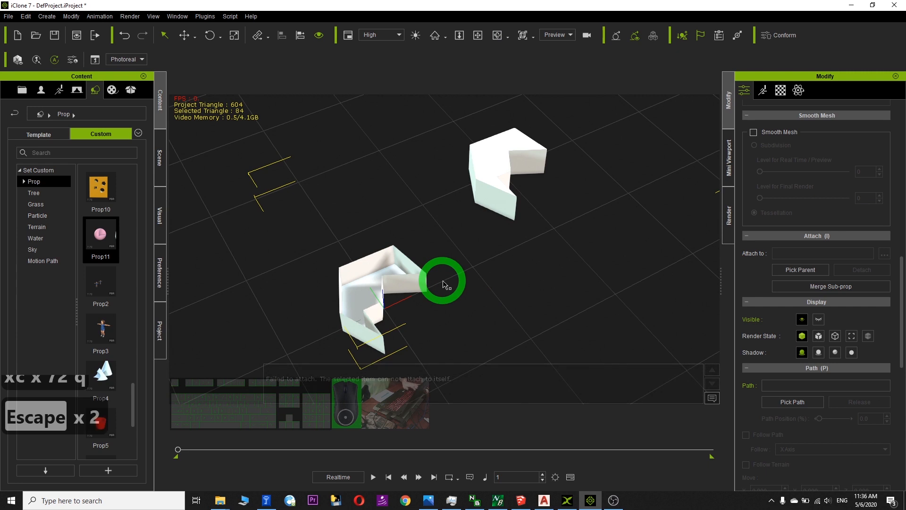
# Select the floor piece, check it from below and make its material 2-sided.
pyautogui.click(375, 286)
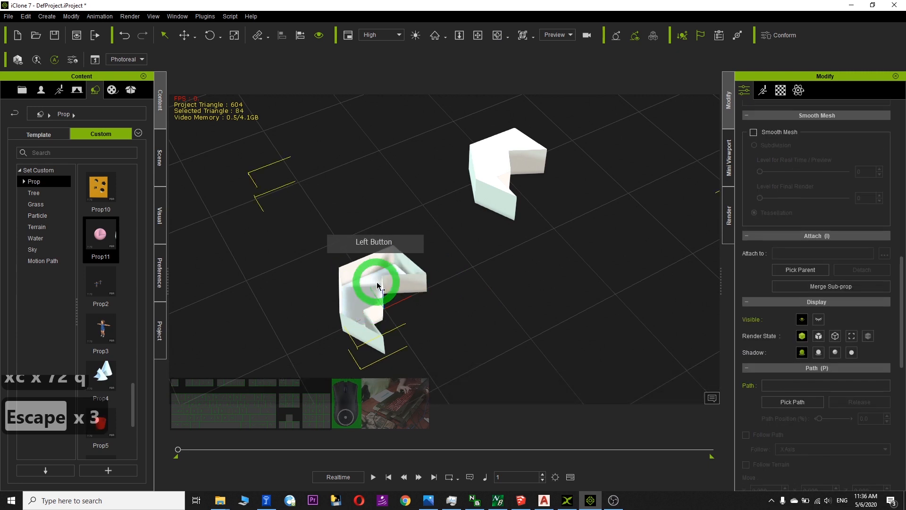
pyautogui.doubleClick(368, 292)
pyautogui.scroll(7, 368, 292)
pyautogui.press('x')
pyautogui.moveTo(388, 308); pyautogui.dragTo(439, 248)
pyautogui.press('c')
pyautogui.moveTo(394, 286); pyautogui.dragTo(418, 281)
pyautogui.moveTo(417, 247); pyautogui.dragTo(425, 147)
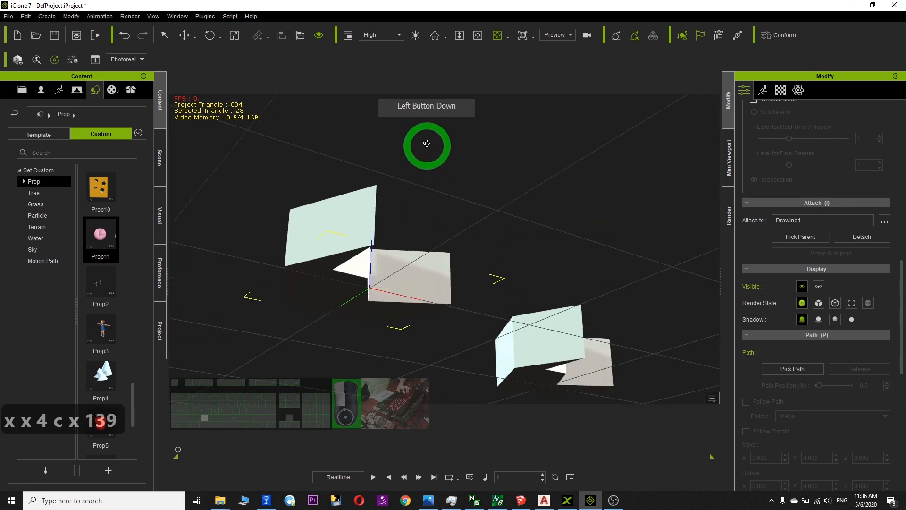
pyautogui.click(781, 90)
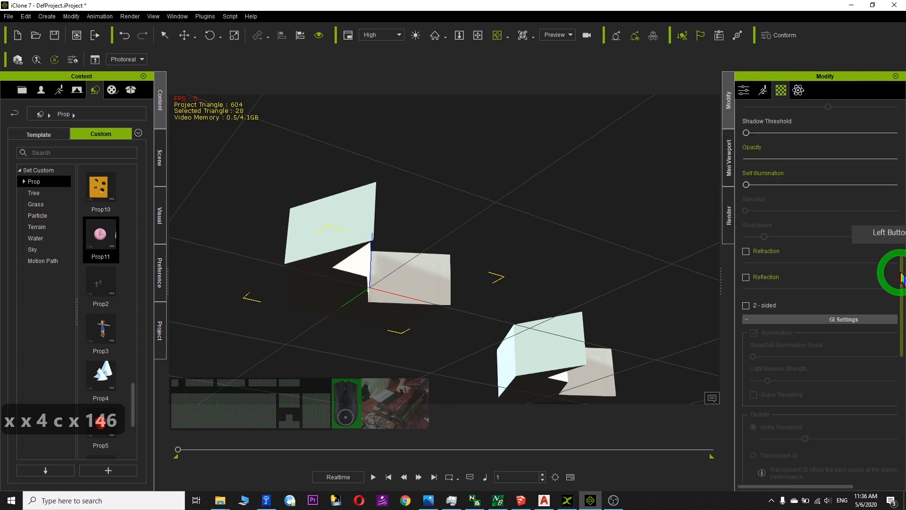
pyautogui.moveTo(903, 278); pyautogui.dragTo(903, 289)
pyautogui.moveTo(714, 240); pyautogui.dragTo(343, 251)
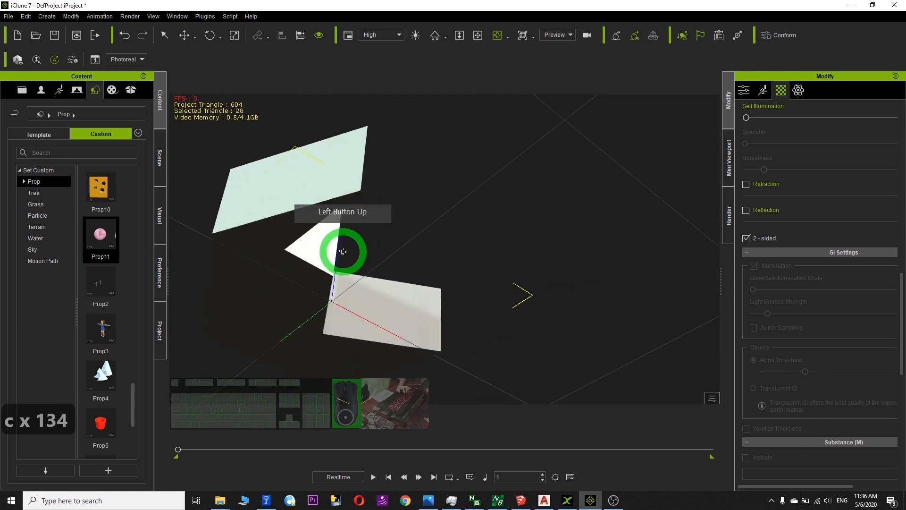
pyautogui.moveTo(431, 237); pyautogui.dragTo(402, 199)
pyautogui.press('q')
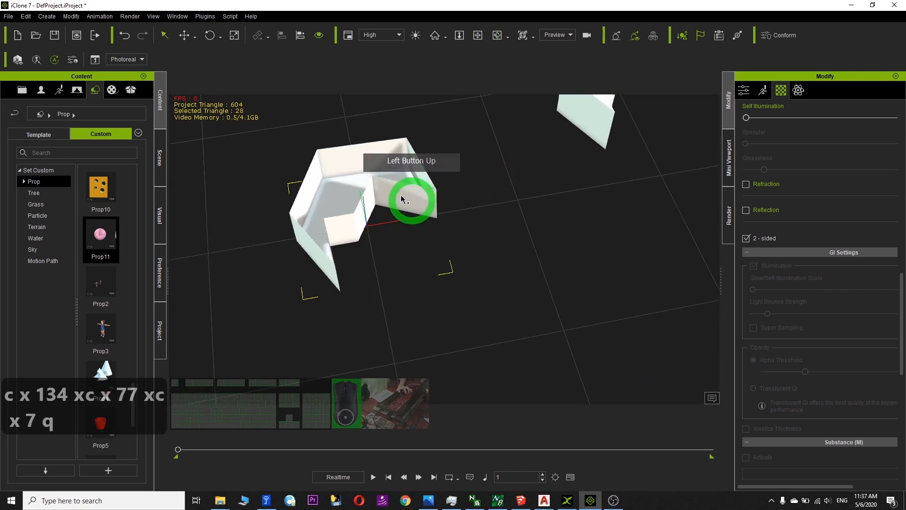
# Attach the floor piece to the surrounding walls as its parent.
pyautogui.doubleClick(352, 189)
pyautogui.moveTo(482, 202); pyautogui.dragTo(807, 114)
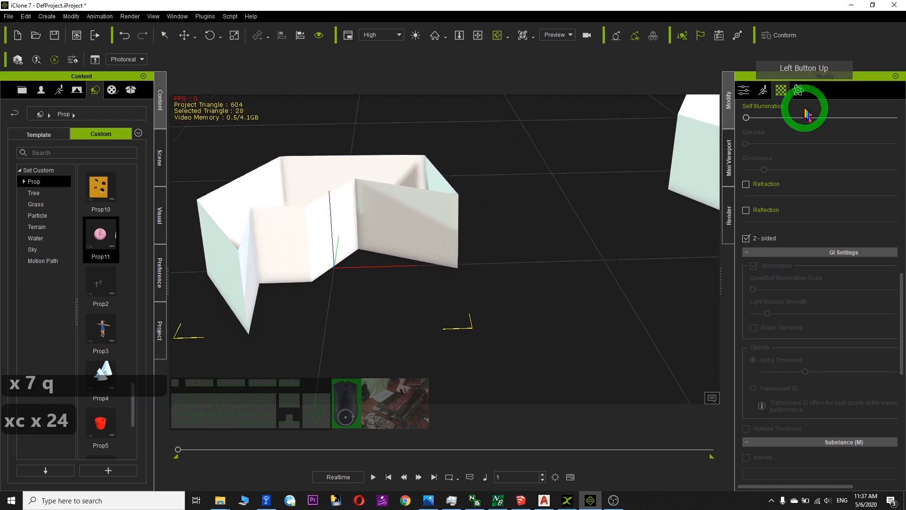
pyautogui.click(745, 91)
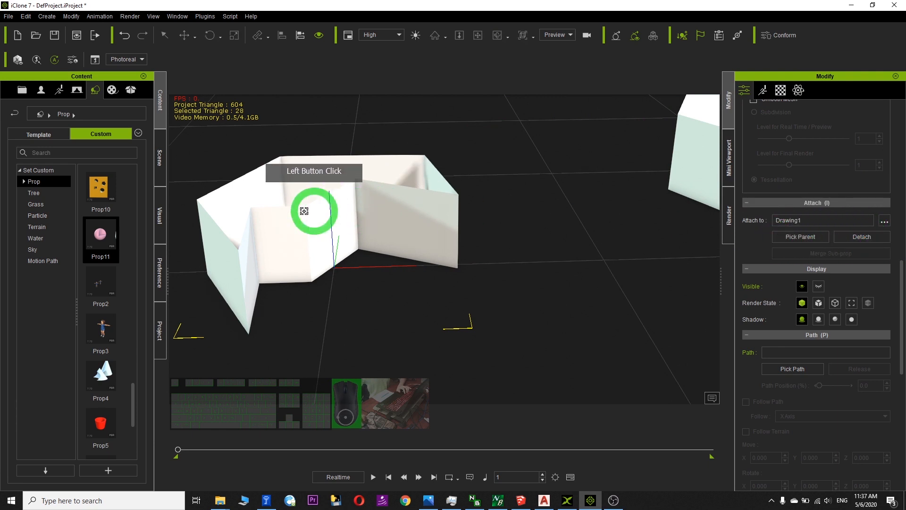
pyautogui.press('c')
pyautogui.moveTo(493, 203); pyautogui.dragTo(504, 323)
pyautogui.press('q')
# Select the walls with the attached floor and save them as a new custom prop.
pyautogui.click(340, 253)
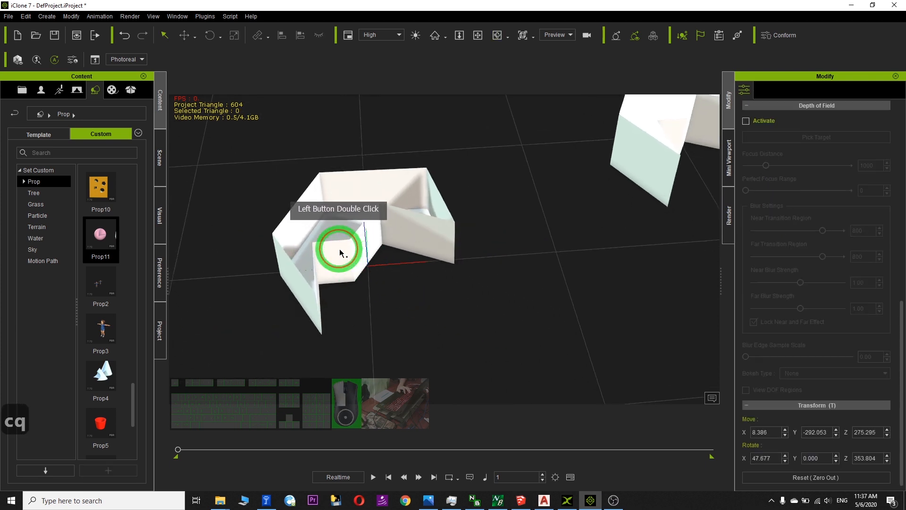
pyautogui.press('w')
pyautogui.moveTo(425, 263); pyautogui.dragTo(477, 281)
pyautogui.press('c')
pyautogui.press('x')
pyautogui.press('c')
pyautogui.press('x')
pyautogui.scroll(2, 548, 219)
pyautogui.scroll(-1, 543, 225)
pyautogui.press('x')
pyautogui.press('c')
pyautogui.moveTo(536, 231); pyautogui.dragTo(104, 352)
pyautogui.moveTo(107, 359)
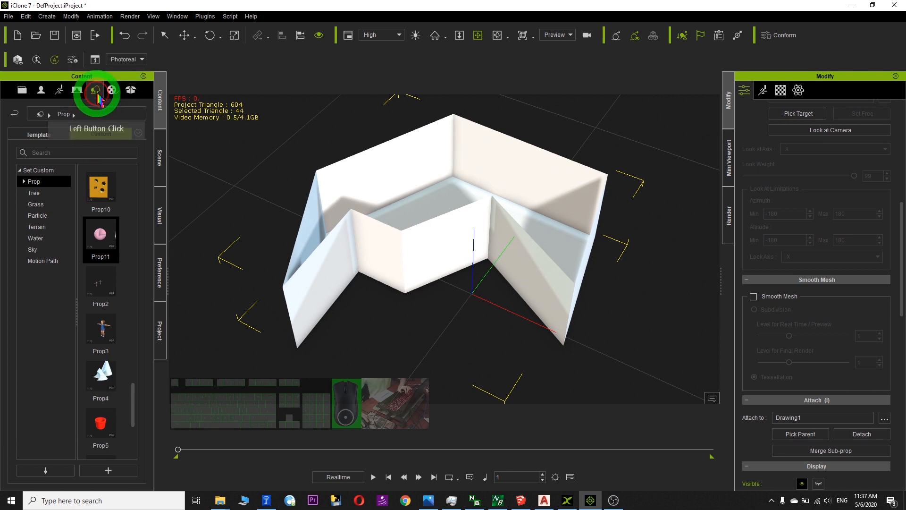
pyautogui.click(109, 457)
pyautogui.click(109, 468)
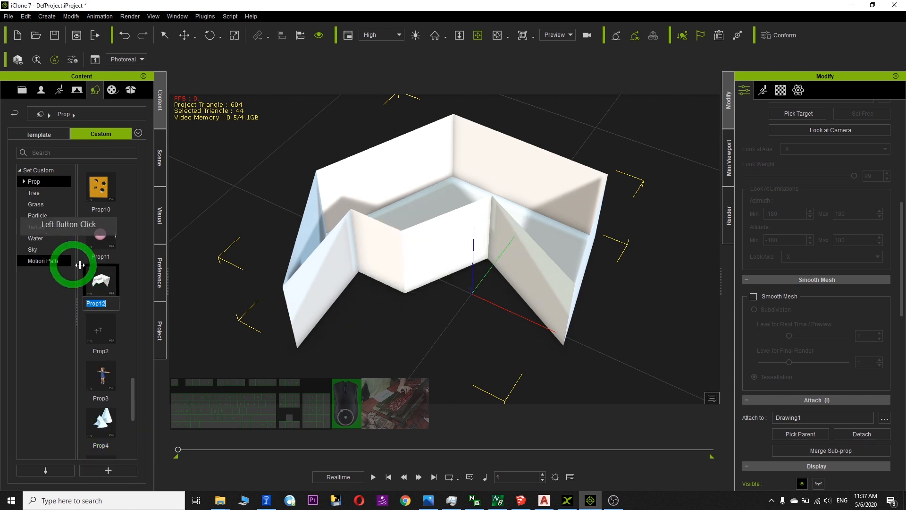
pyautogui.click(102, 279)
# Place a copy of the saved Prop12 in the scene, apart from the original, and select it.
pyautogui.scroll(-5, 401, 250)
pyautogui.moveTo(401, 250); pyautogui.dragTo(459, 267, button='middle')
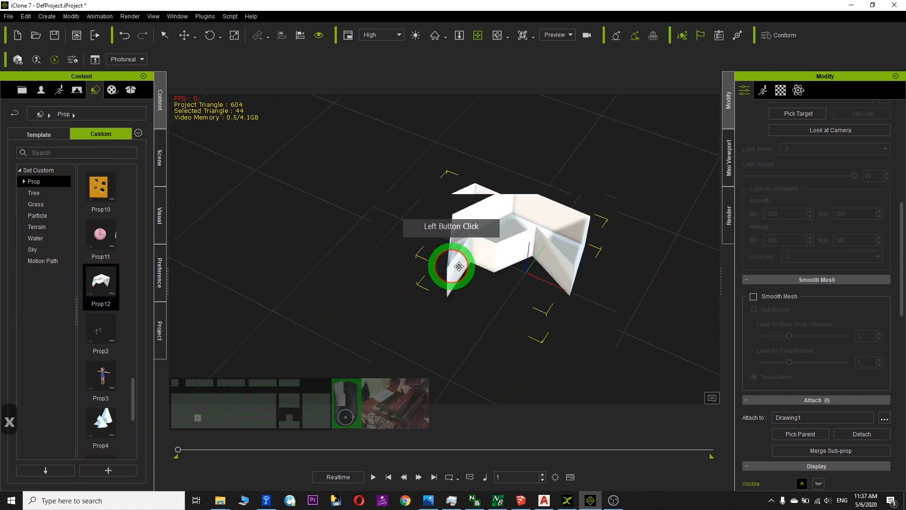
pyautogui.moveTo(98, 283); pyautogui.dragTo(287, 188)
pyautogui.moveTo(486, 216); pyautogui.dragTo(481, 236)
pyautogui.press('c')
pyautogui.press('w')
pyautogui.doubleClick(442, 220)
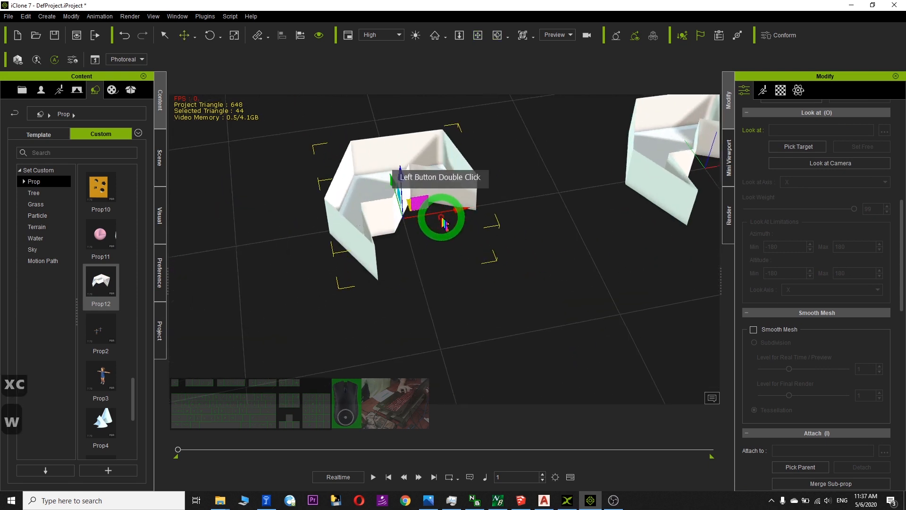
pyautogui.moveTo(462, 211); pyautogui.dragTo(524, 253)
pyautogui.press('x')
# Set the diffuse color of the placed copy's walls to magenta (red 170, green 0, blue 127).
pyautogui.click(781, 90)
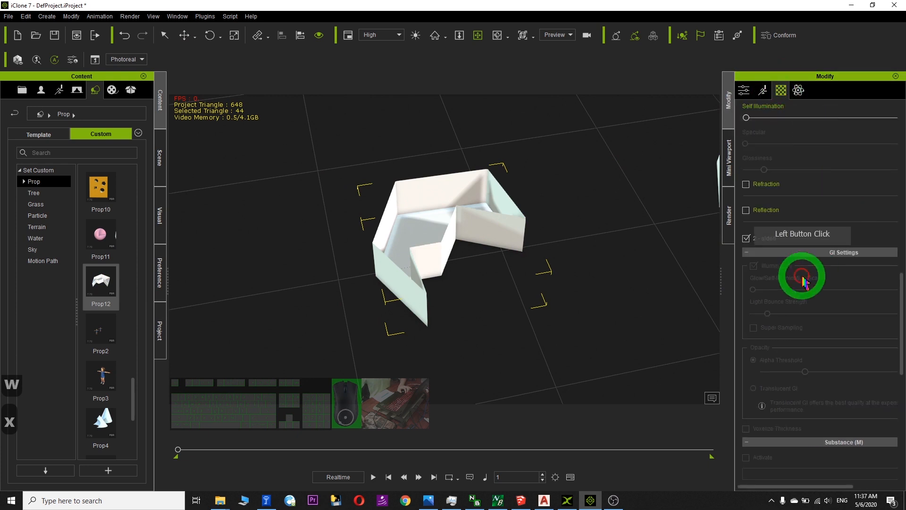
pyautogui.moveTo(902, 316); pyautogui.dragTo(816, 270)
pyautogui.click(431, 233)
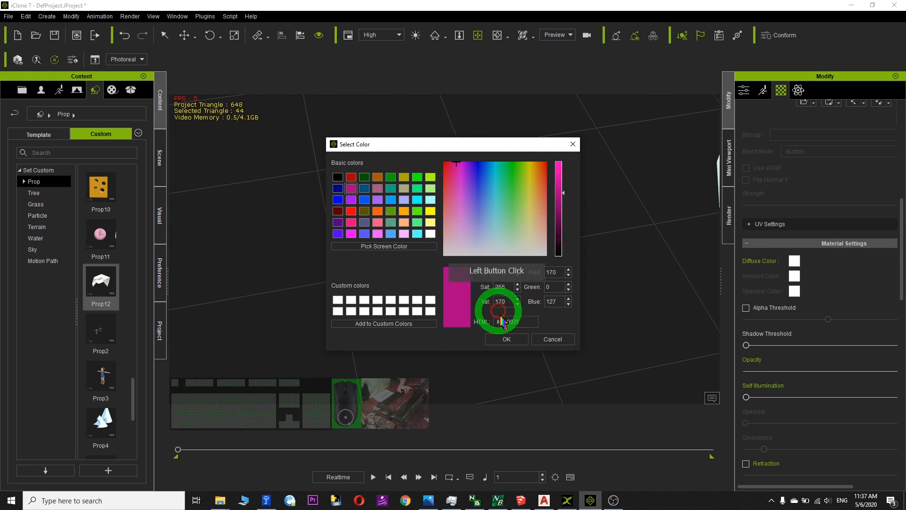
pyautogui.click(505, 339)
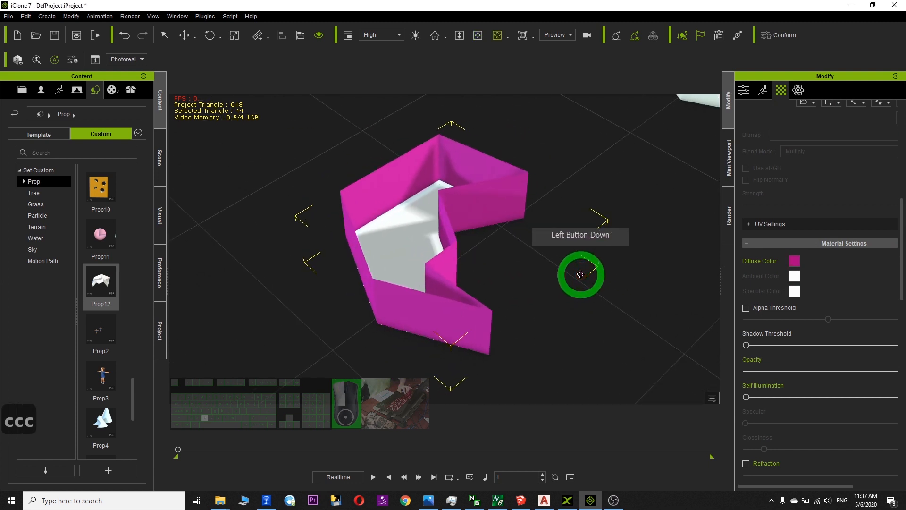
# Select the copy's floor piece and set its diffuse color to purple (#aa00ff).
pyautogui.moveTo(581, 275); pyautogui.dragTo(451, 212)
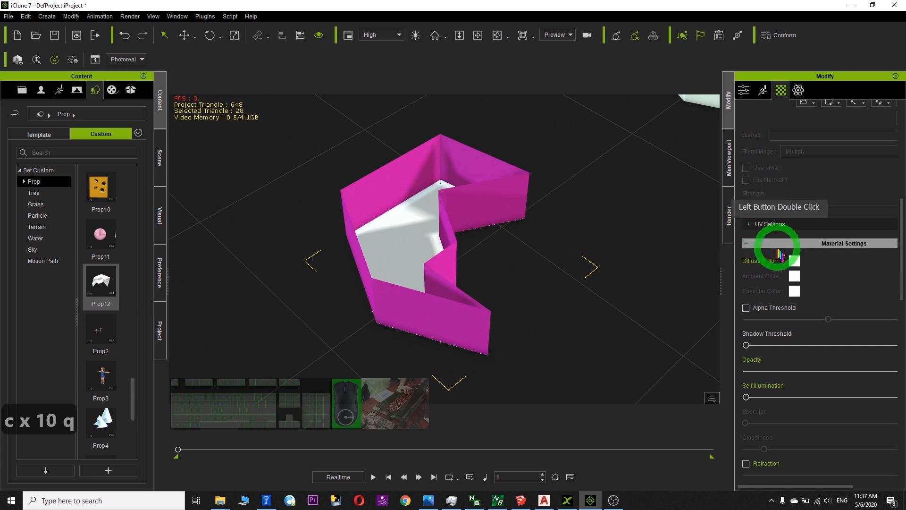
pyautogui.click(795, 261)
pyautogui.click(363, 213)
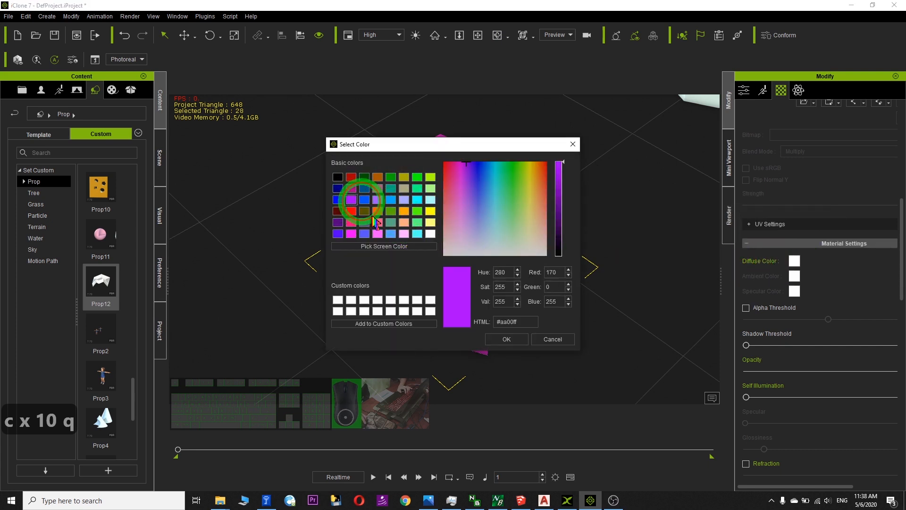
pyautogui.click(506, 339)
# With the purple floor piece selected, save over the existing Prop12 in the custom prop library.
pyautogui.moveTo(321, 249); pyautogui.dragTo(472, 298)
pyautogui.scroll(-2, 454, 230)
pyautogui.press('x')
pyautogui.press('c')
pyautogui.press('x')
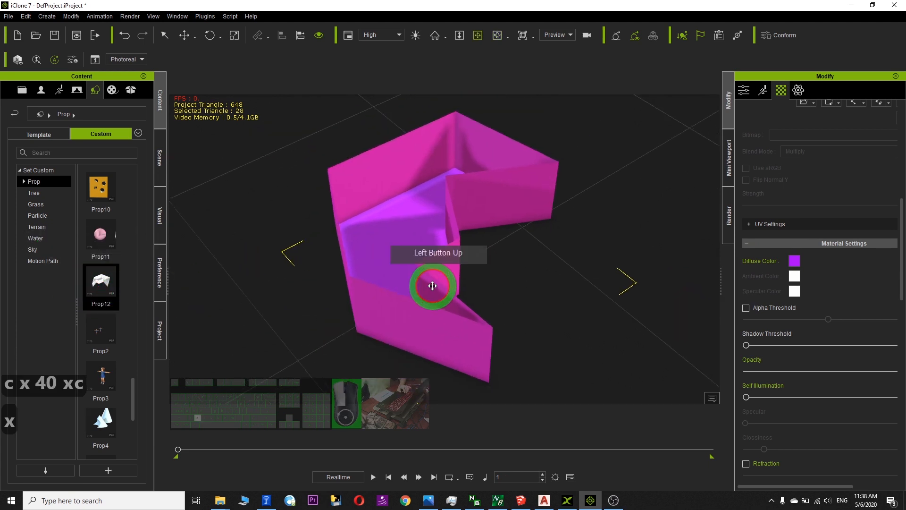
pyautogui.click(105, 281)
pyautogui.click(119, 474)
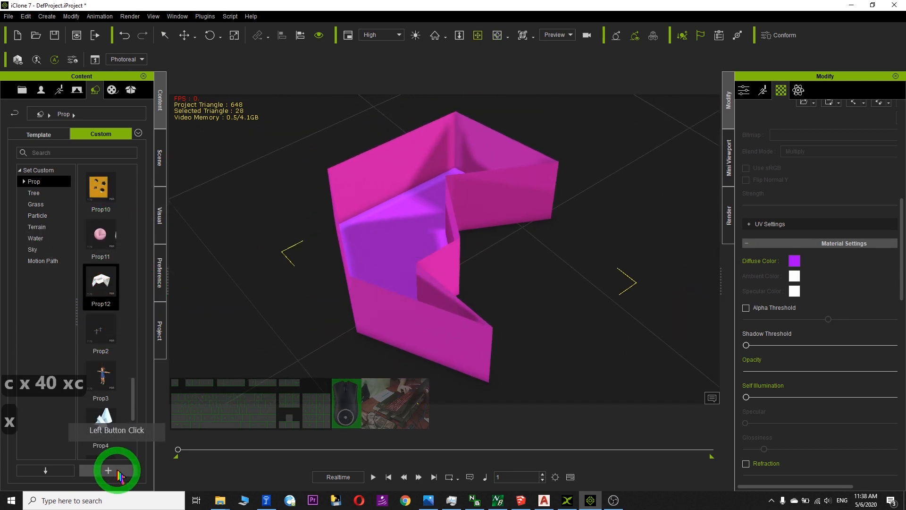
pyautogui.click(378, 299)
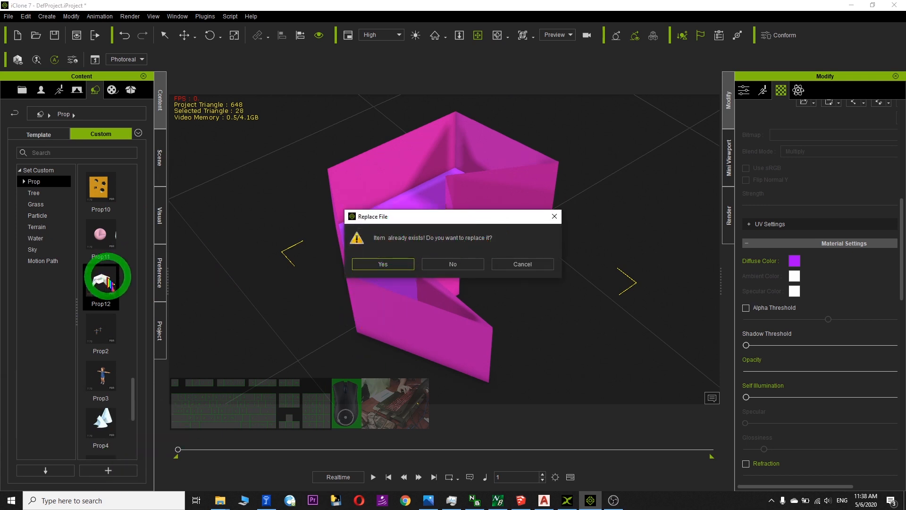
pyautogui.click(379, 263)
pyautogui.click(586, 236)
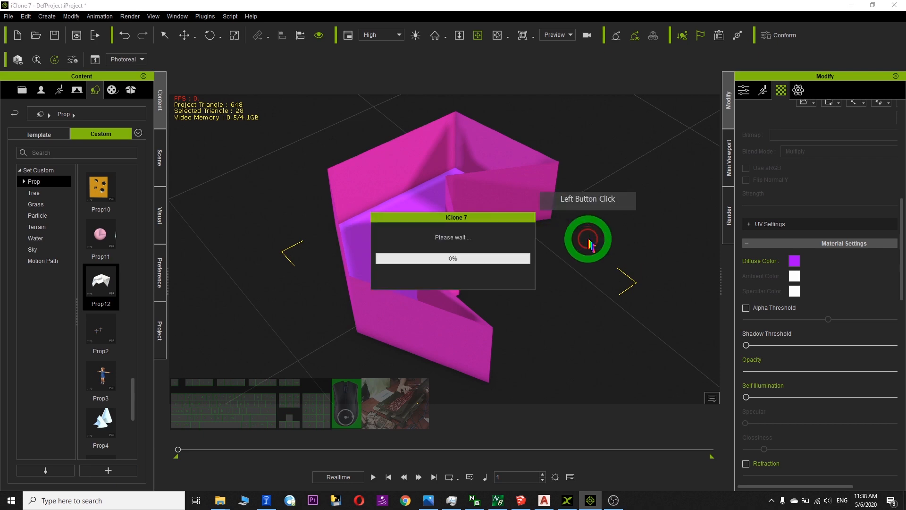
# Place the resaved Prop12 in the scene and compare it with the colored prop.
pyautogui.click(107, 295)
pyautogui.moveTo(213, 249); pyautogui.dragTo(247, 222)
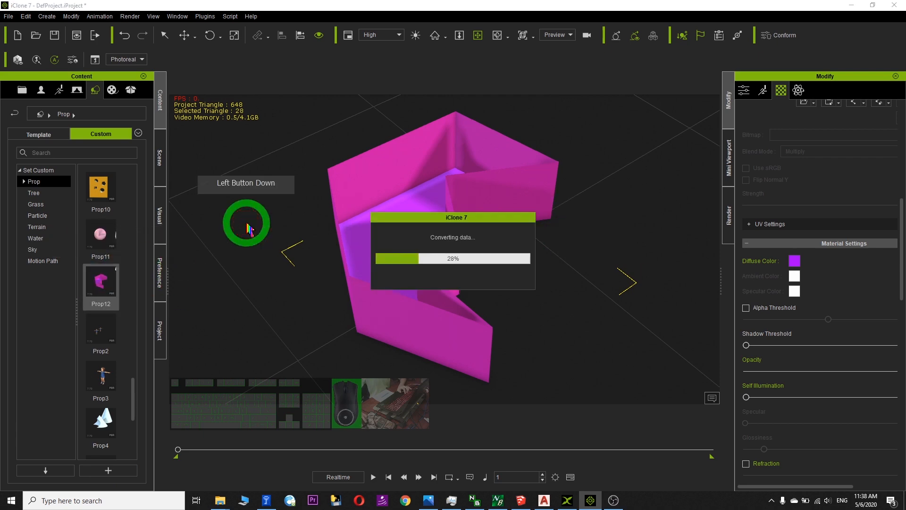
pyautogui.click(361, 225)
pyautogui.scroll(-7, 361, 225)
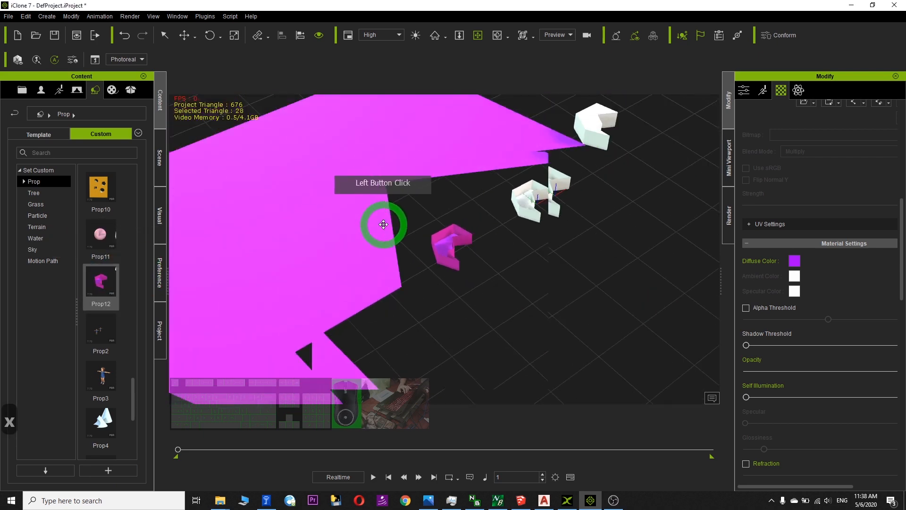
pyautogui.press('x')
pyautogui.press('c')
pyautogui.moveTo(474, 279); pyautogui.dragTo(474, 299)
pyautogui.click(92, 291)
pyautogui.scroll(5, 445, 205)
pyautogui.press('x')
pyautogui.scroll(4, 461, 283)
pyautogui.press('c')
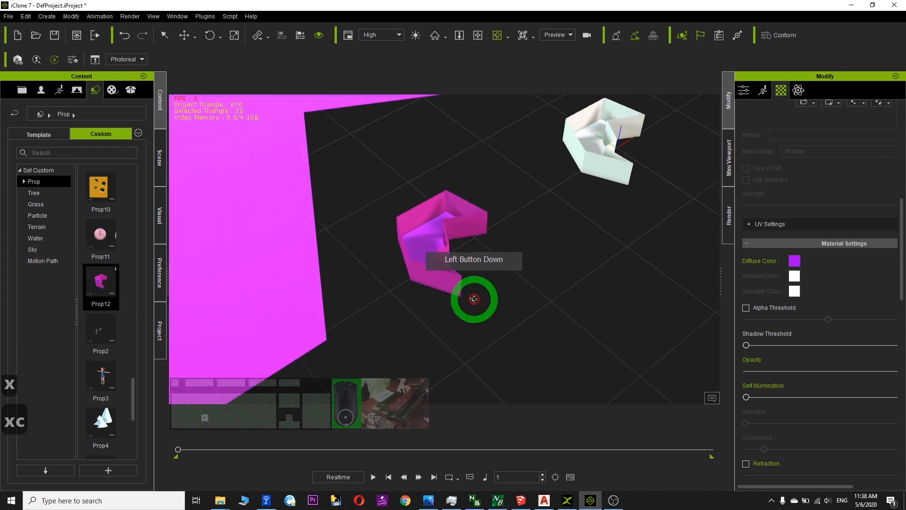
# Select the oversized magenta piece beside the colored prop and delete it.
pyautogui.click(413, 220)
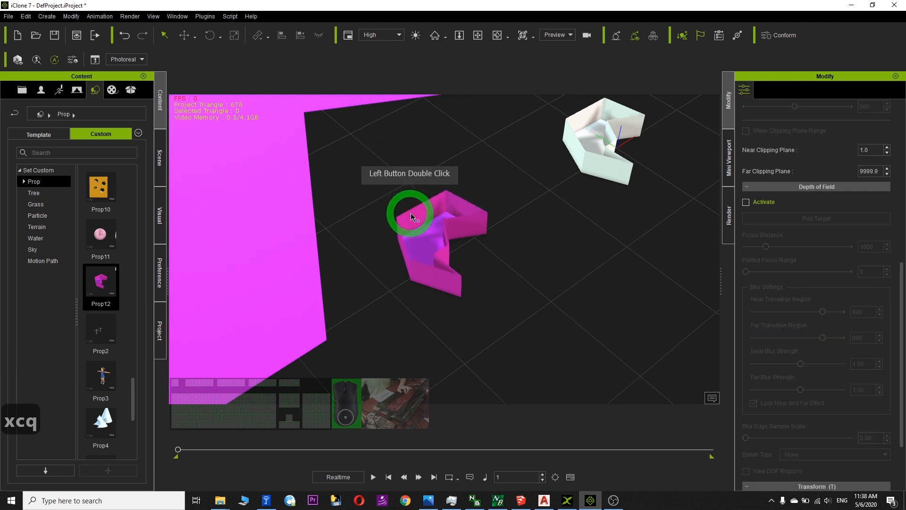
pyautogui.doubleClick(538, 212)
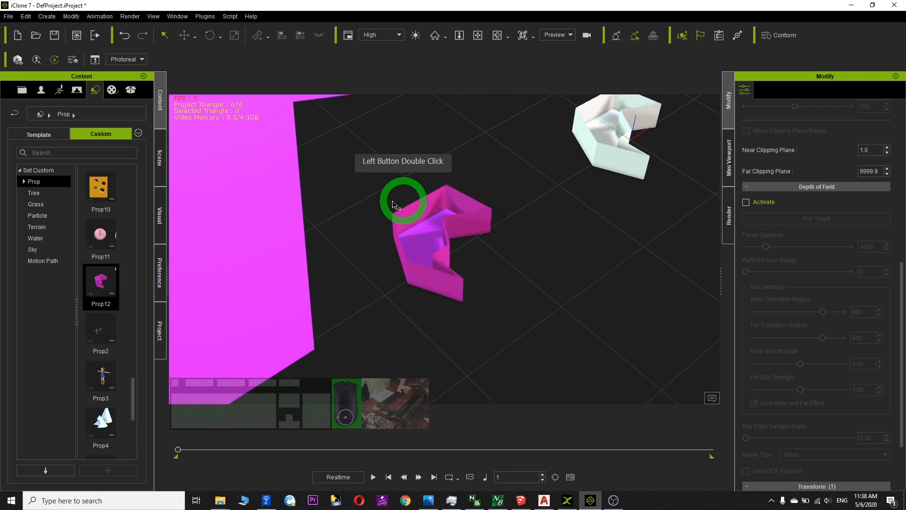
pyautogui.doubleClick(313, 169)
pyautogui.doubleClick(304, 170)
pyautogui.press('Delete')
# Select the whole magenta and purple prop and inspect it from several sides.
pyautogui.doubleClick(454, 215)
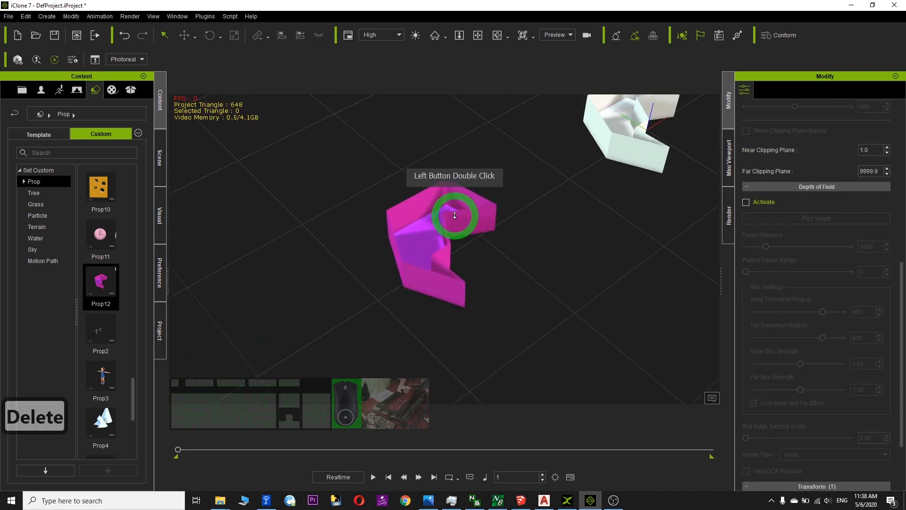
pyautogui.press('q')
pyautogui.doubleClick(349, 130)
pyautogui.moveTo(352, 137); pyautogui.dragTo(611, 279)
pyautogui.press('c')
pyautogui.press('x')
pyautogui.press('9')
pyautogui.press('q')
pyautogui.doubleClick(703, 243)
pyautogui.press('c')
pyautogui.moveTo(704, 243); pyautogui.dragTo(759, 178)
pyautogui.press('x')
pyautogui.press('4')
pyautogui.press('x')
pyautogui.press('x')
pyautogui.press('x')
pyautogui.press('c')
pyautogui.press('x')
pyautogui.press('4')
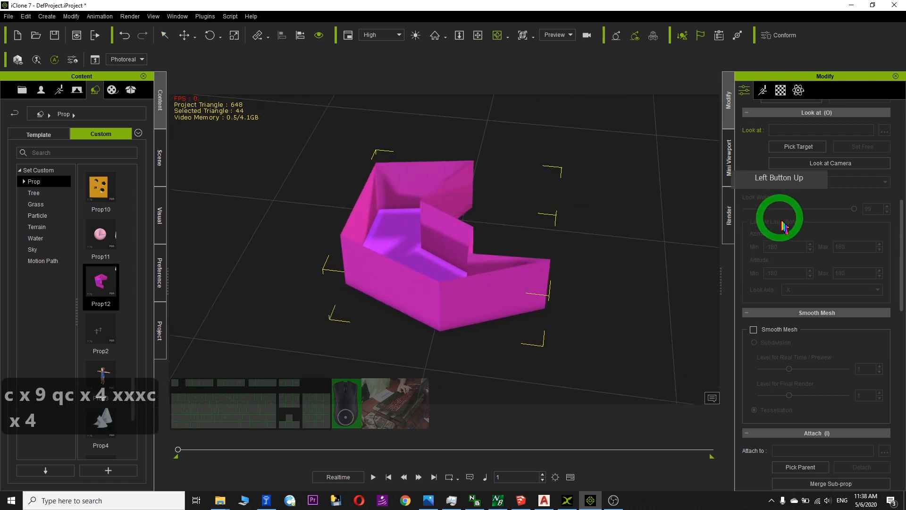
# Merge the selected prop's floor sub-prop into the walls with Merge Sub-prop.
pyautogui.moveTo(902, 259); pyautogui.dragTo(788, 118)
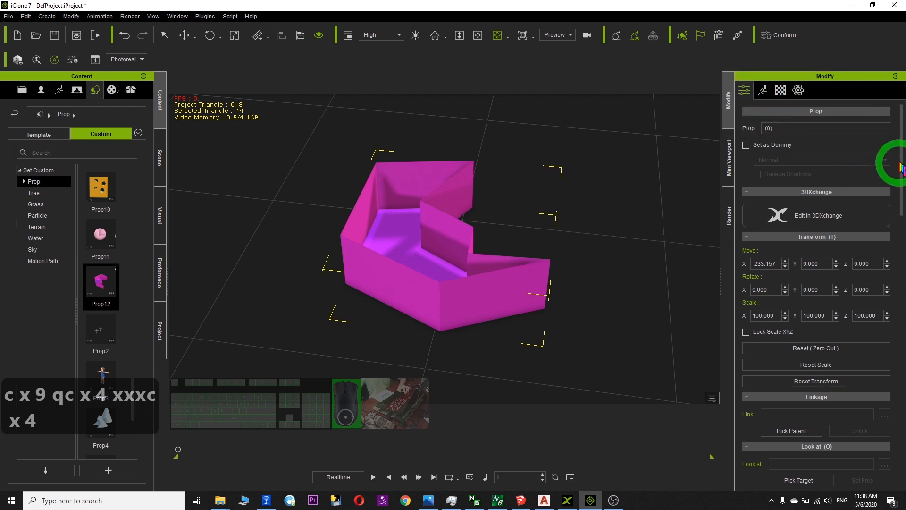
pyautogui.moveTo(903, 164); pyautogui.dragTo(902, 292)
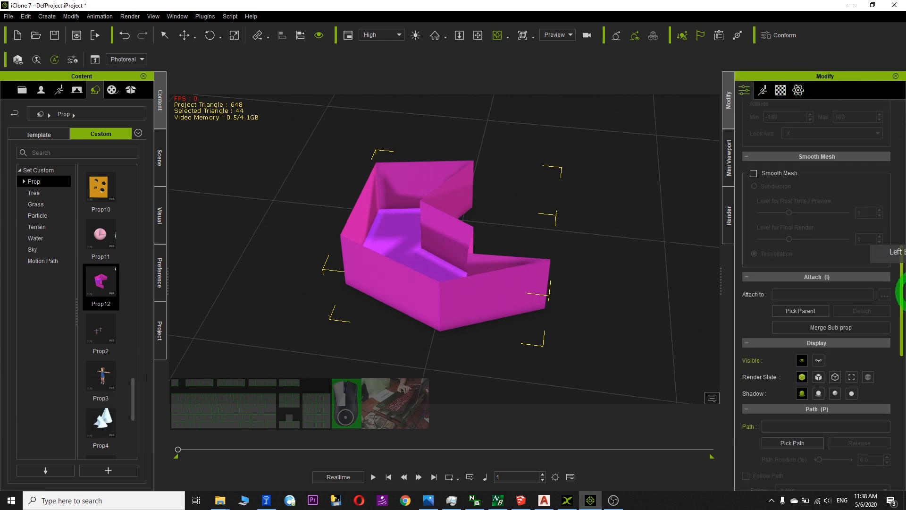
pyautogui.click(812, 327)
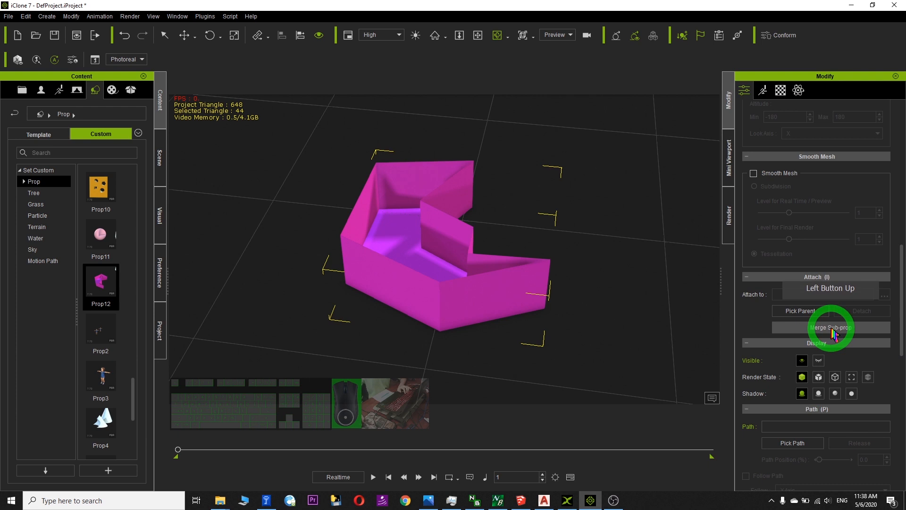
pyautogui.click(477, 306)
pyautogui.click(587, 230)
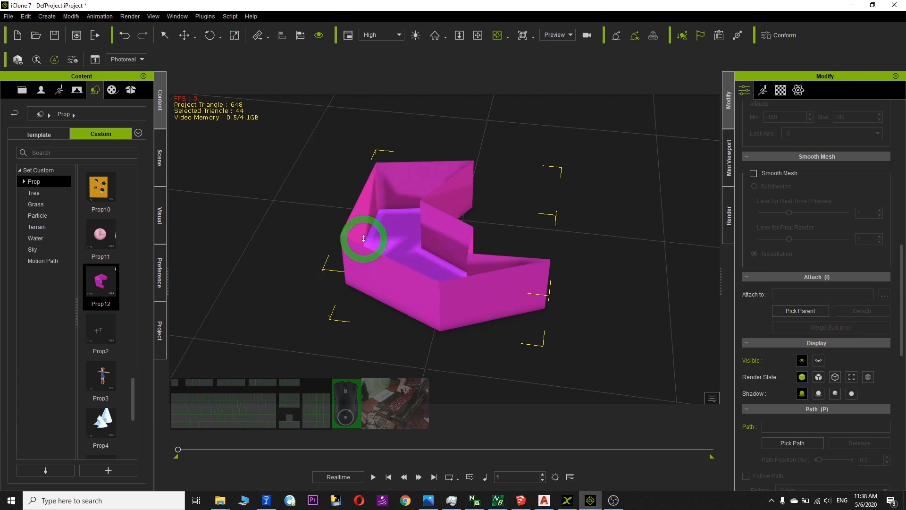
# Check the material list of the merged prop.
pyautogui.moveTo(364, 238); pyautogui.dragTo(530, 229, button='right')
pyautogui.click(781, 90)
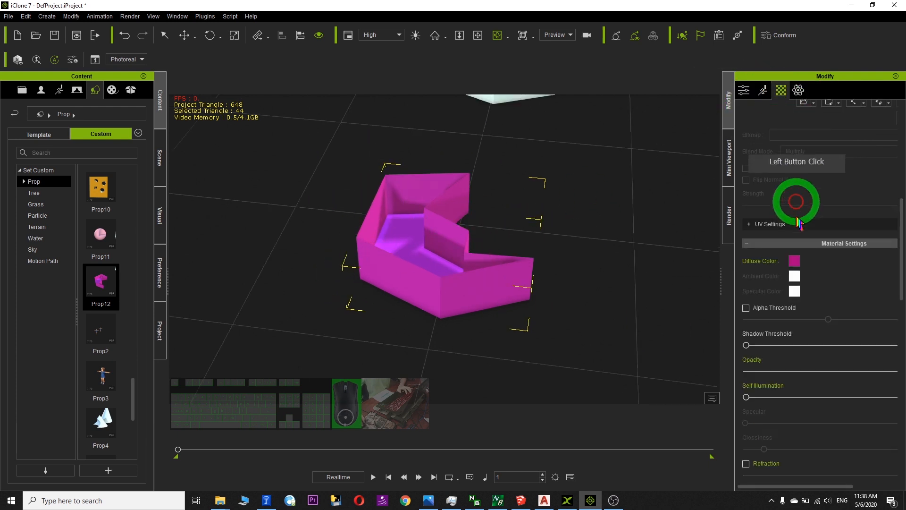
pyautogui.click(860, 169)
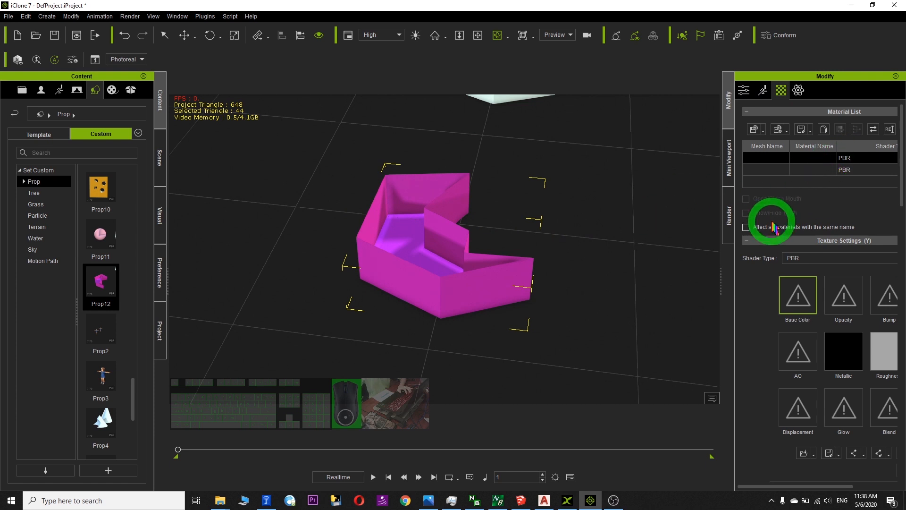
# Move the merged prop slightly across the ground and save it over Prop12 in the custom library.
pyautogui.press('c')
pyautogui.moveTo(552, 229); pyautogui.dragTo(465, 267)
pyautogui.press('x')
pyautogui.moveTo(448, 167); pyautogui.dragTo(574, 241)
pyautogui.press('c')
pyautogui.moveTo(574, 247); pyautogui.dragTo(559, 273)
pyautogui.press('q')
pyautogui.click(473, 178)
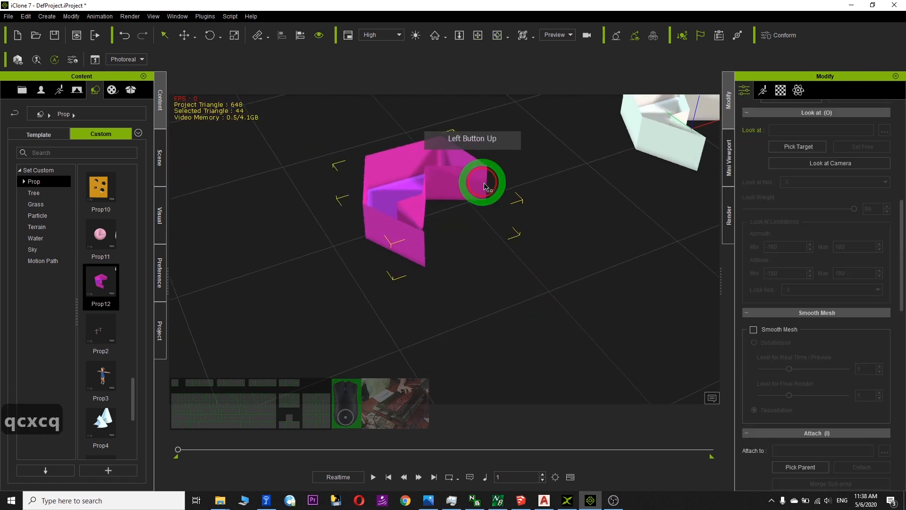
pyautogui.press('w')
pyautogui.moveTo(432, 204); pyautogui.dragTo(445, 227)
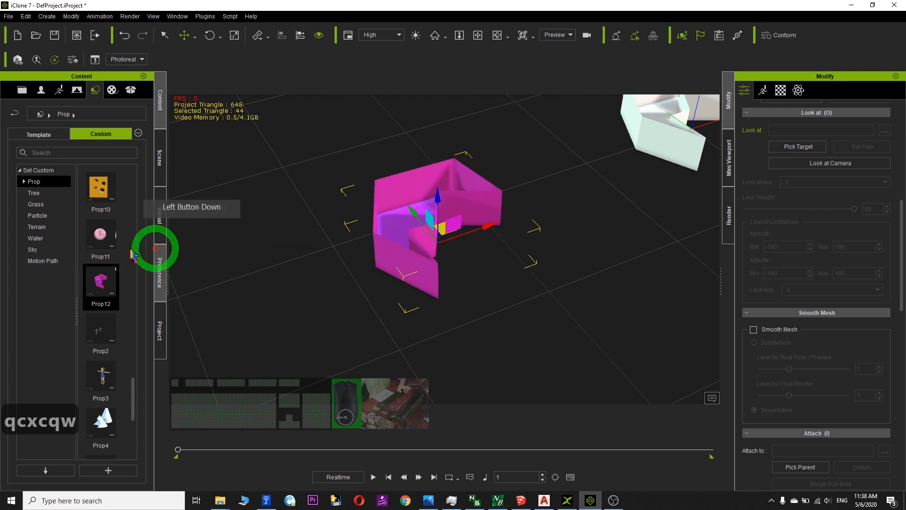
pyautogui.click(108, 471)
pyautogui.click(466, 270)
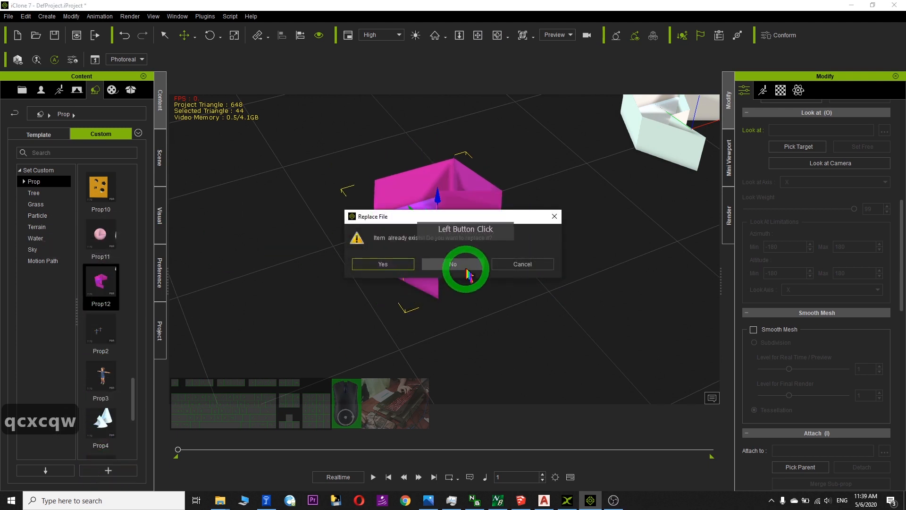
# Place two copies of Prop12 in the scene, one beside the merged prop and one nearer the camera.
pyautogui.moveTo(114, 279); pyautogui.dragTo(321, 251)
pyautogui.scroll(-3, 416, 268)
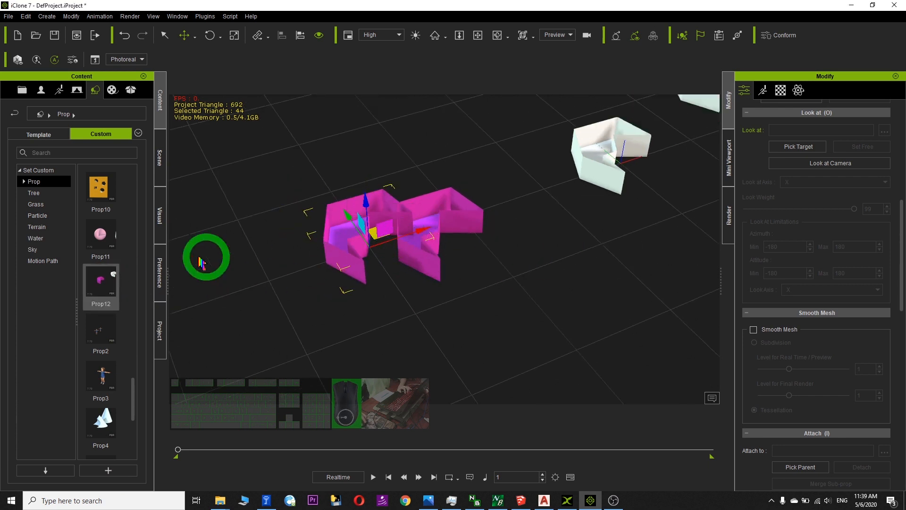
pyautogui.moveTo(82, 285); pyautogui.dragTo(566, 320)
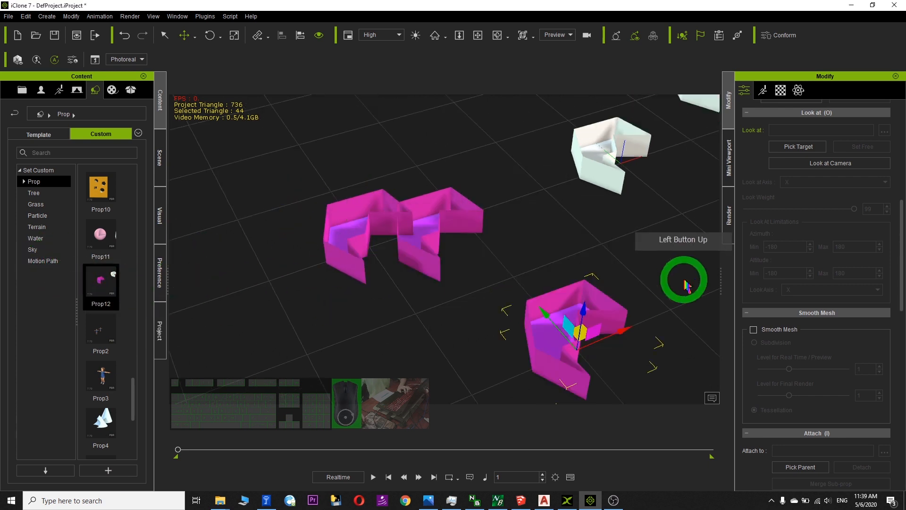
# Stretch the magenta Prop12 copy nearest the camera along its axes with the Scale tool.
pyautogui.moveTo(571, 287); pyautogui.dragTo(500, 258)
pyautogui.click(447, 268)
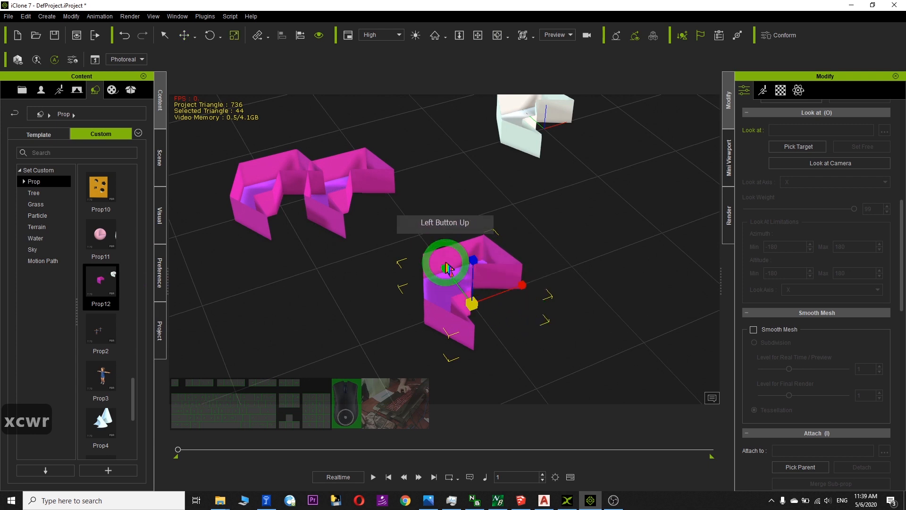
pyautogui.moveTo(435, 259)
pyautogui.mouseDown()
pyautogui.moveTo(428, 255)
pyautogui.moveTo(444, 262)
pyautogui.mouseUp()
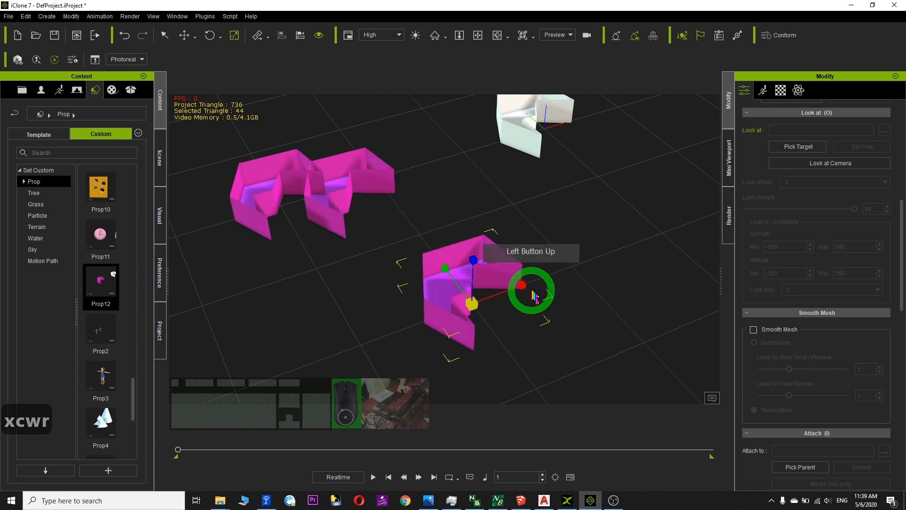
pyautogui.moveTo(525, 285); pyautogui.dragTo(562, 274)
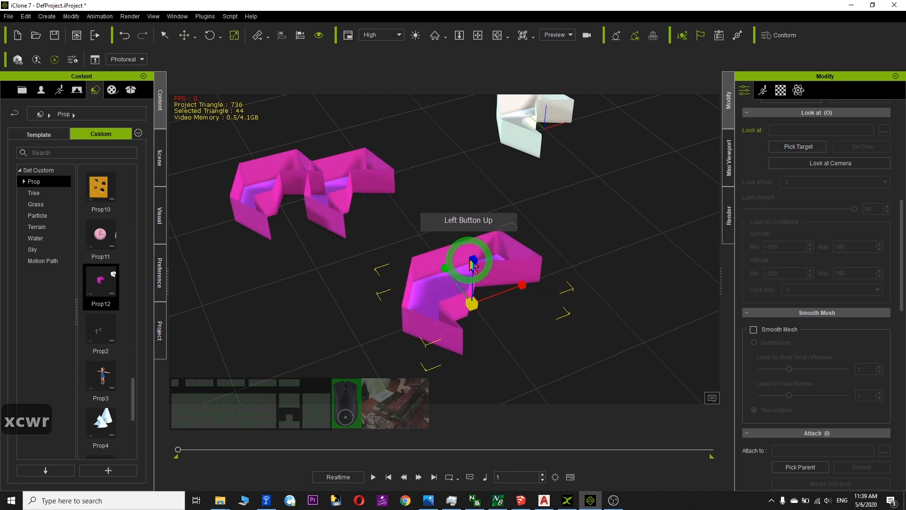
pyautogui.moveTo(472, 234); pyautogui.dragTo(333, 277)
# Select the white solid prop and review its material list, material settings and pivot settings.
pyautogui.doubleClick(536, 196)
pyautogui.click(739, 90)
pyautogui.click(781, 89)
pyautogui.click(797, 288)
pyautogui.click(808, 150)
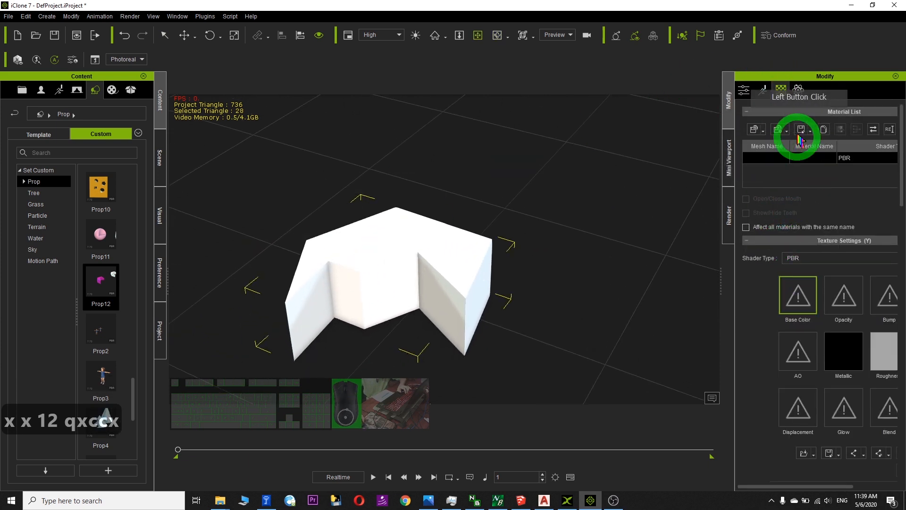
pyautogui.scroll(-5, 682, 264)
pyautogui.scroll(-1, 729, 279)
pyautogui.scroll(3, 459, 266)
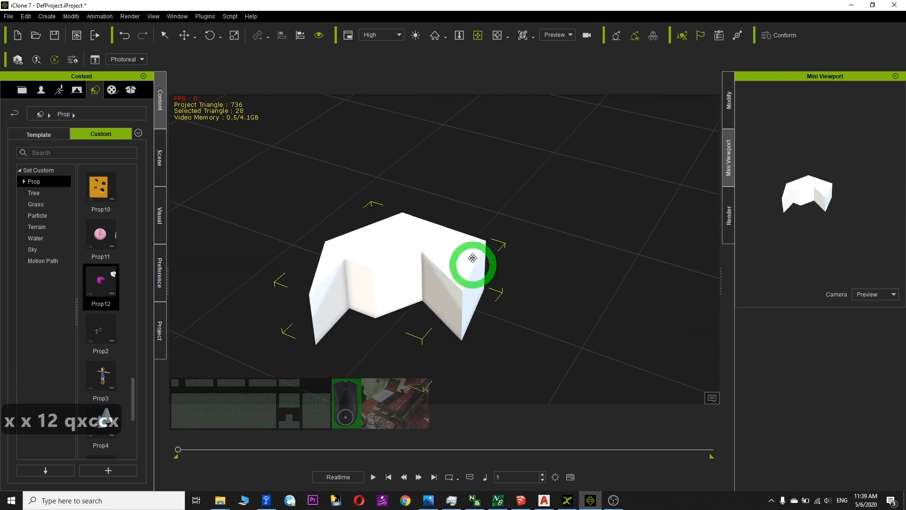
pyautogui.click(729, 106)
pyautogui.moveTo(902, 176); pyautogui.dragTo(883, 304)
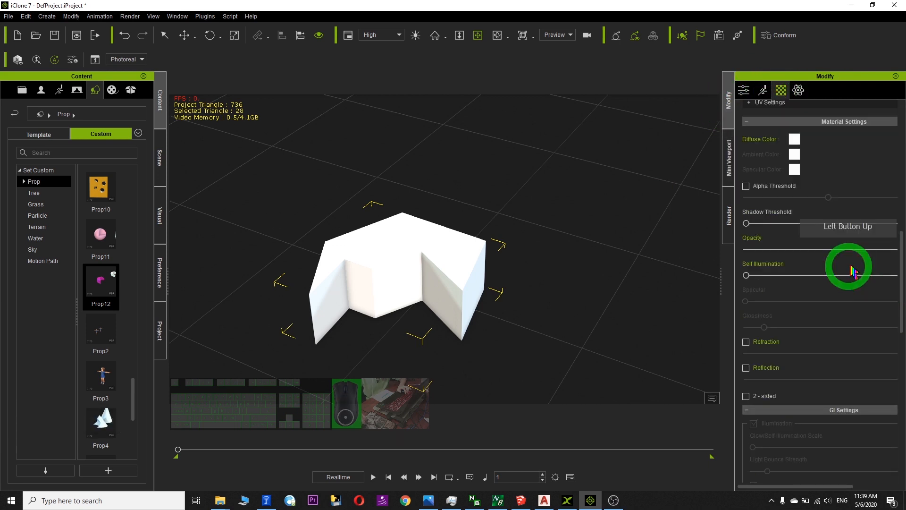
pyautogui.moveTo(903, 279); pyautogui.dragTo(902, 108)
pyautogui.click(744, 91)
pyautogui.moveTo(902, 194); pyautogui.dragTo(892, 374)
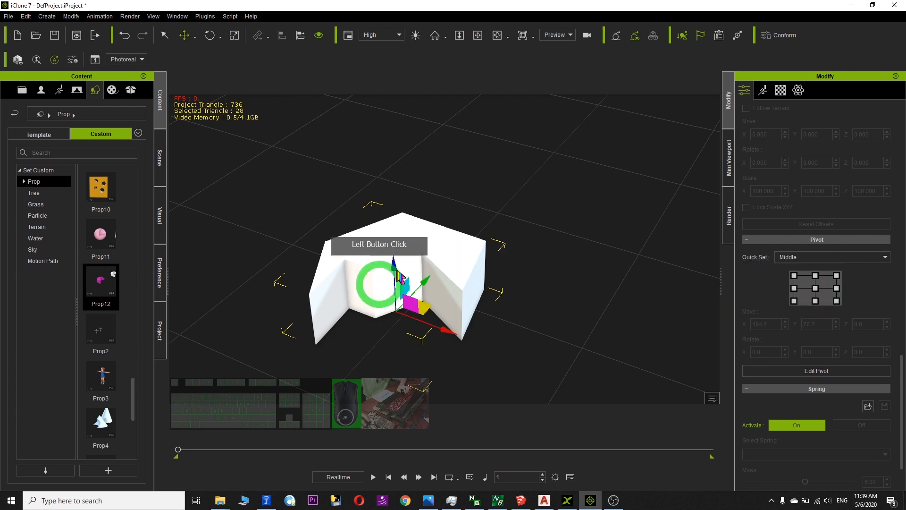
# Set the white solid prop's diffuse color to the dark red basic color.
pyautogui.scroll(5, 470, 269)
pyautogui.press('x')
pyautogui.moveTo(448, 278); pyautogui.dragTo(471, 259)
pyautogui.click(782, 90)
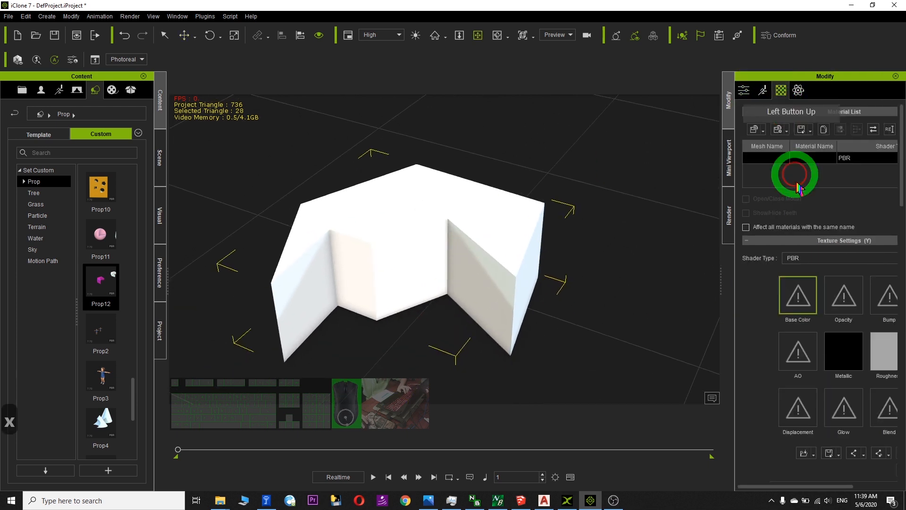
pyautogui.scroll(-4, 826, 283)
pyautogui.scroll(-4, 829, 284)
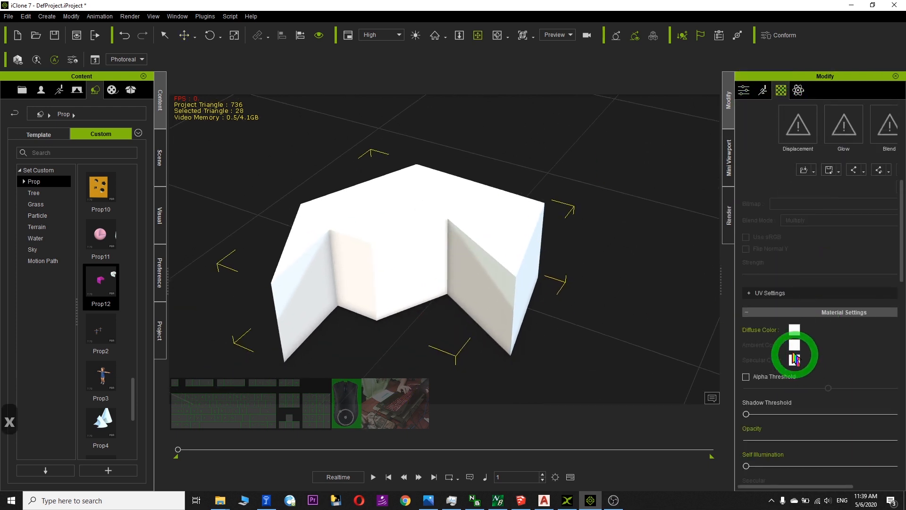
pyautogui.click(795, 333)
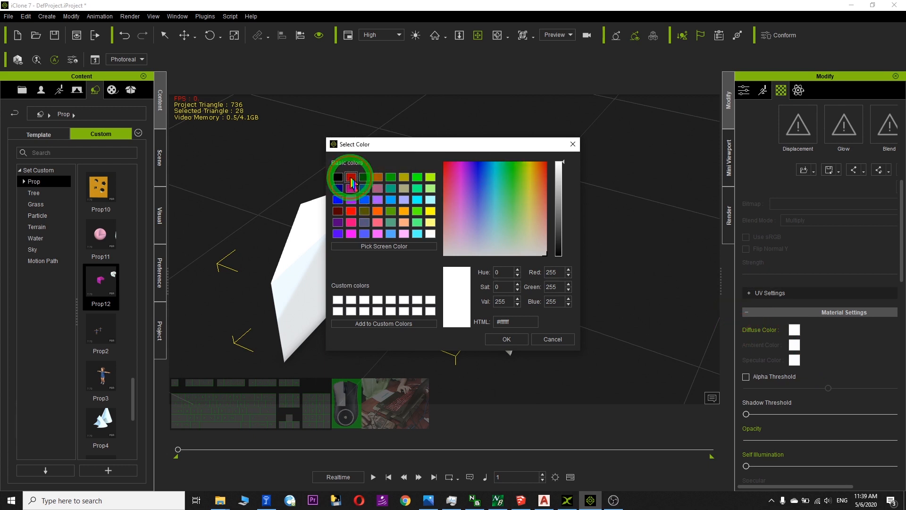
pyautogui.click(352, 178)
pyautogui.click(504, 341)
# Save the red solid prop as a new prop in the custom library.
pyautogui.moveTo(531, 290); pyautogui.dragTo(134, 344)
pyautogui.click(343, 268)
pyautogui.click(119, 467)
pyautogui.moveTo(474, 247); pyautogui.dragTo(134, 375)
pyautogui.click(107, 470)
pyautogui.click(104, 472)
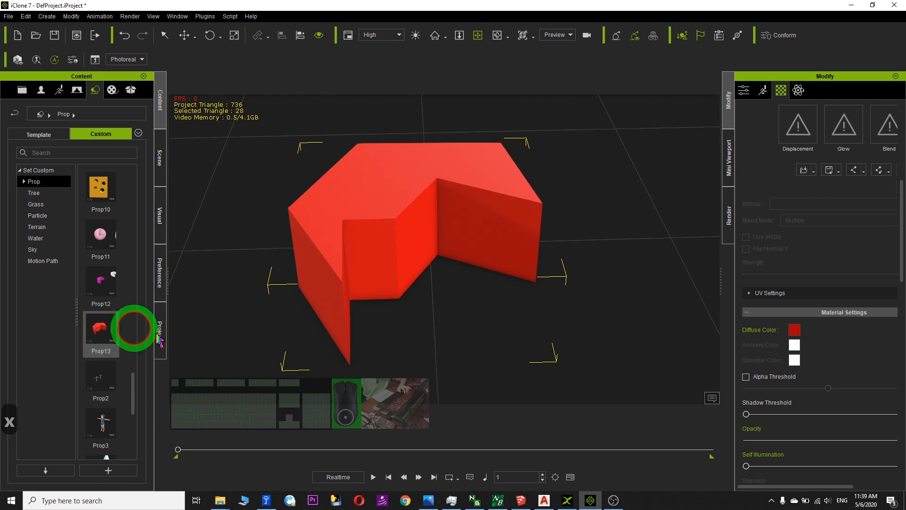
# Place a copy of Prop13 from the custom library on the ground beside the red prop.
pyautogui.moveTo(98, 330); pyautogui.dragTo(653, 221)
pyautogui.scroll(-5, 653, 221)
pyautogui.press('x')
pyautogui.moveTo(567, 235); pyautogui.dragTo(577, 500)
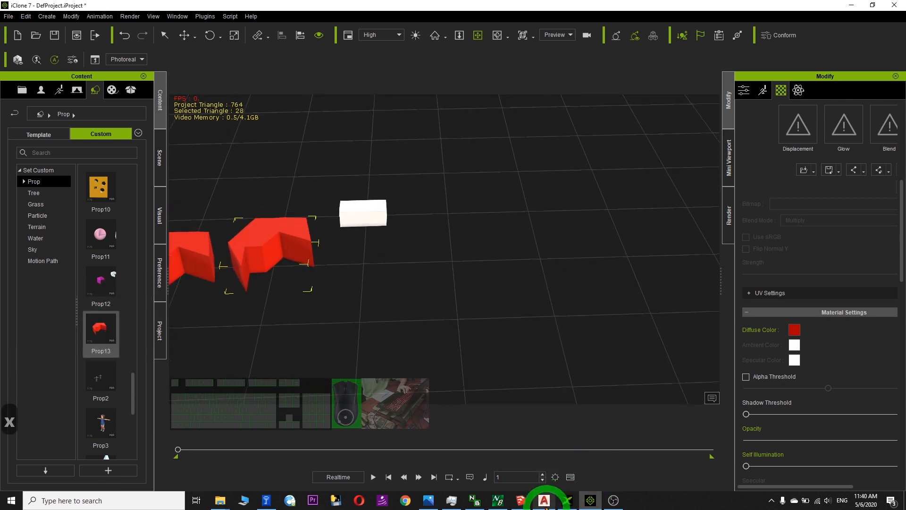
# Switch to AutoCAD and look over the solids and outlines in Drawing1.
pyautogui.click(545, 501)
pyautogui.scroll(-12, 614, 275)
pyautogui.press('x')
pyautogui.moveTo(788, 272); pyautogui.dragTo(628, 259)
pyautogui.press('x')
pyautogui.moveTo(704, 242); pyautogui.dragTo(701, 245, button='middle')
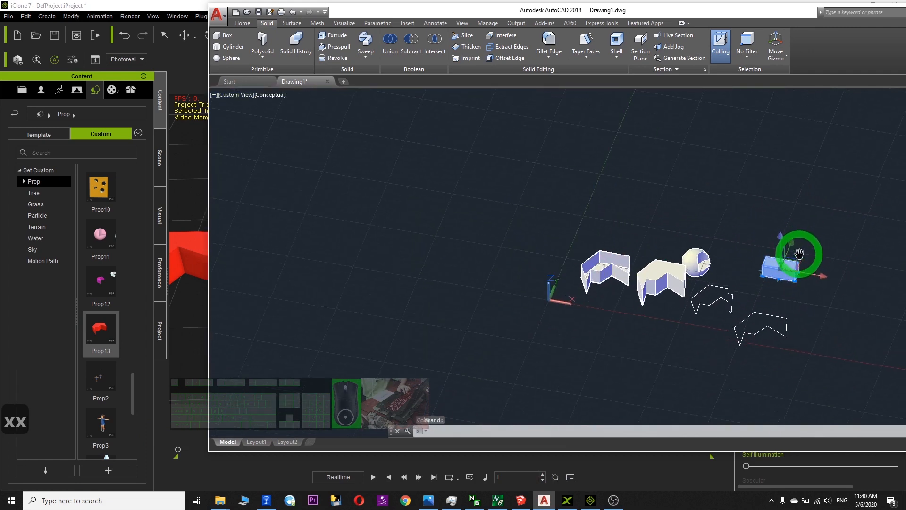
pyautogui.scroll(3, 796, 257)
pyautogui.scroll(1, 821, 316)
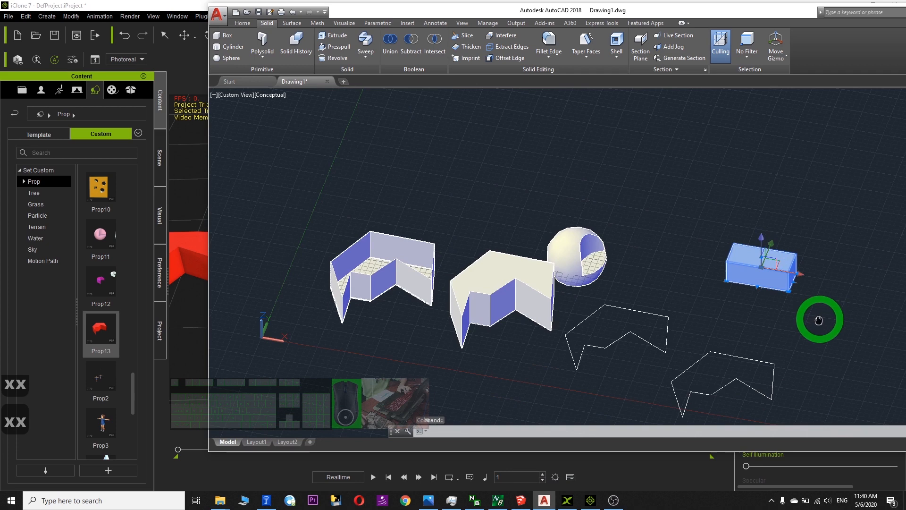
pyautogui.scroll(2, 854, 323)
pyautogui.scroll(-3, 805, 322)
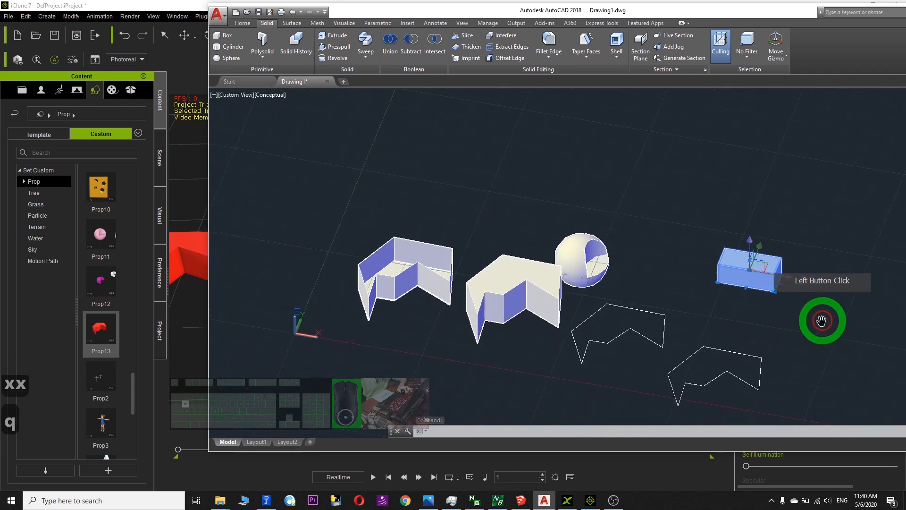
pyautogui.scroll(2, 810, 330)
pyautogui.scroll(-1, 810, 330)
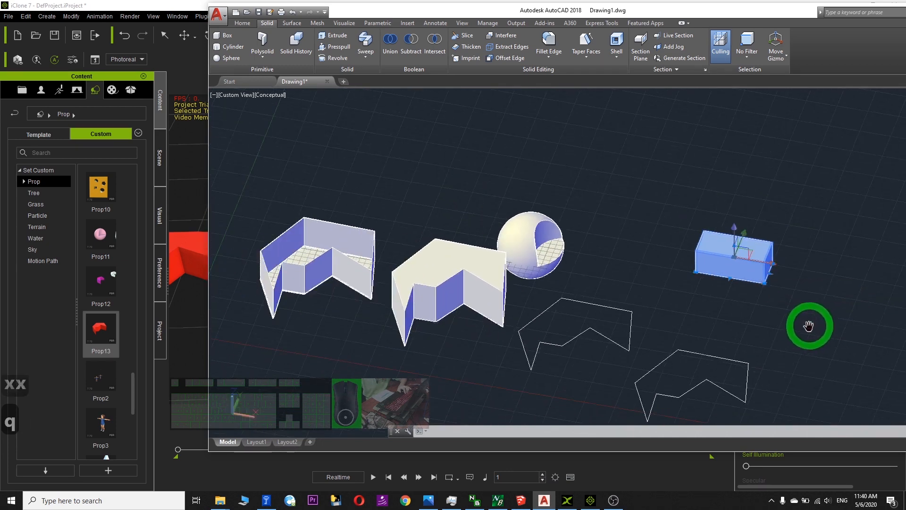
pyautogui.scroll(-2, 784, 312)
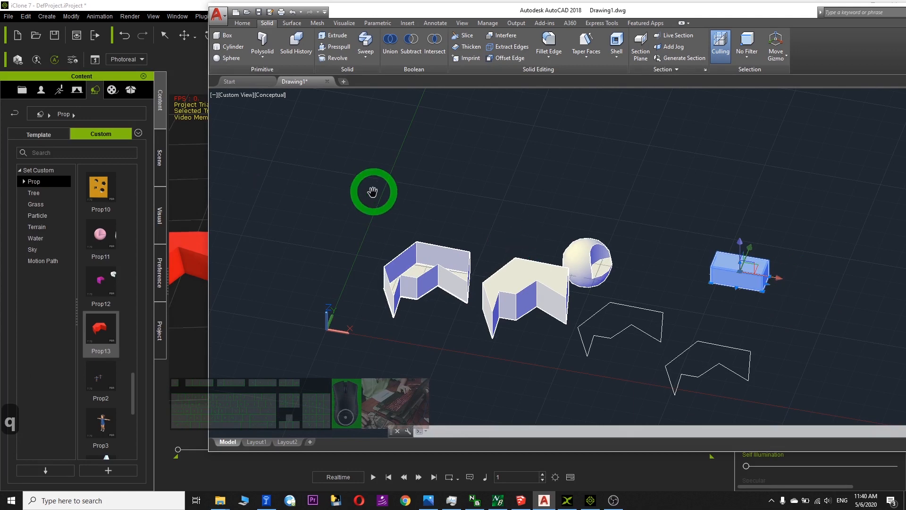
# Start a new drawing from the acadiso.dwt template, and check the active workspace in the maximized window.
pyautogui.click(243, 25)
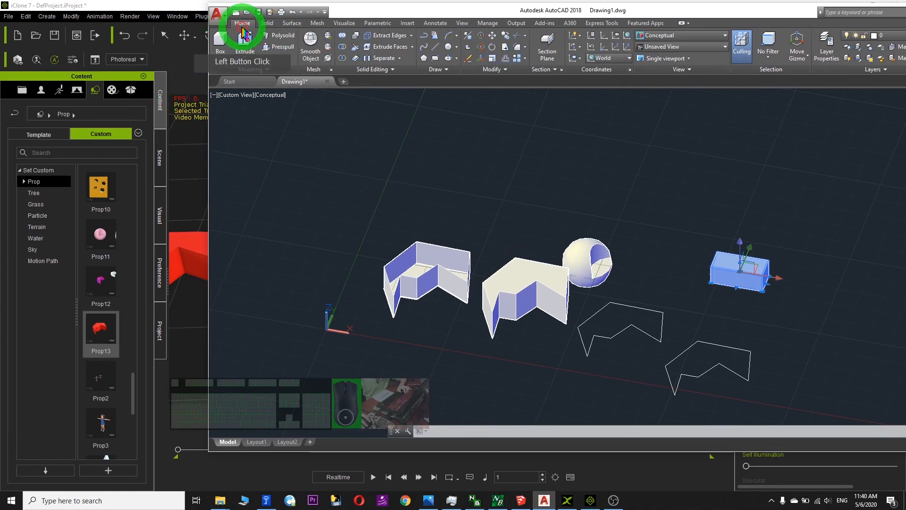
pyautogui.click(223, 17)
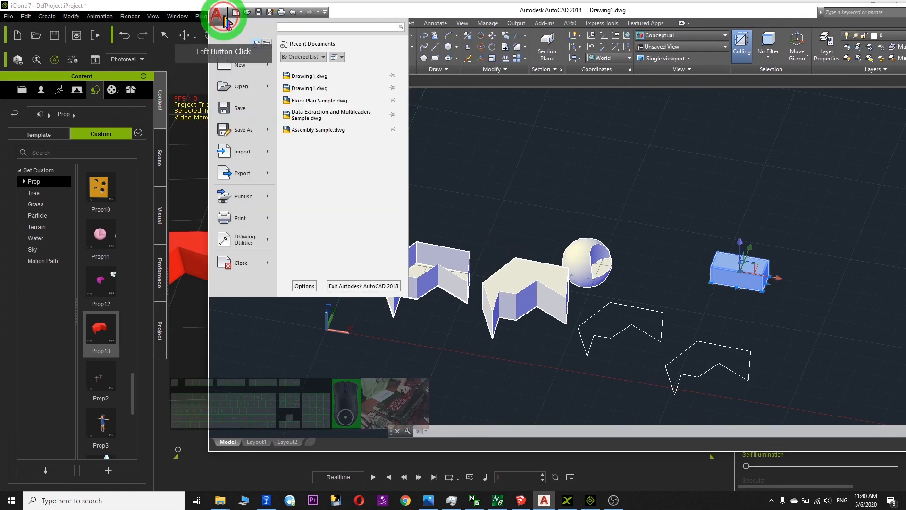
pyautogui.click(239, 66)
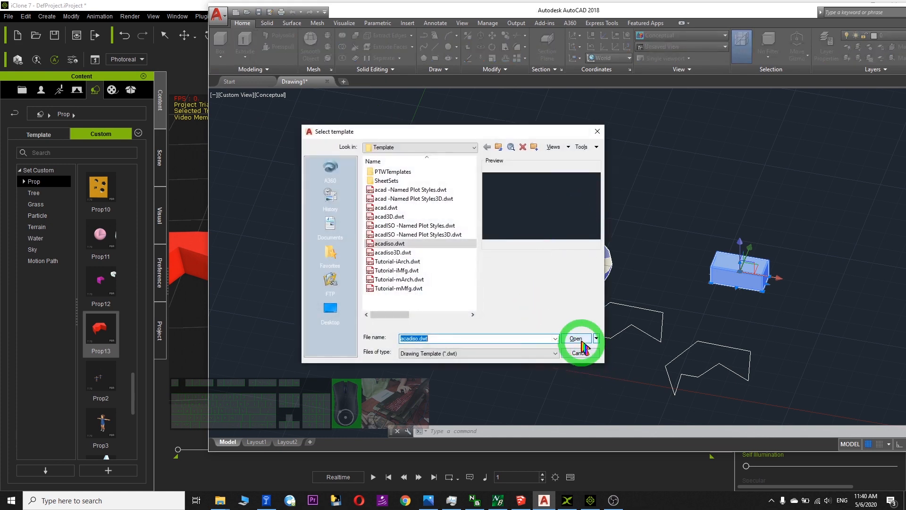
pyautogui.click(577, 339)
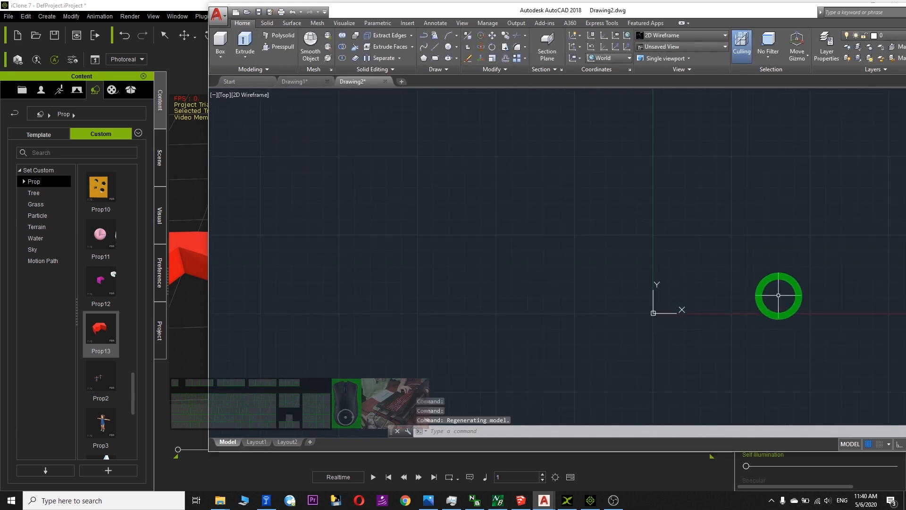
pyautogui.moveTo(733, 12); pyautogui.dragTo(607, 0)
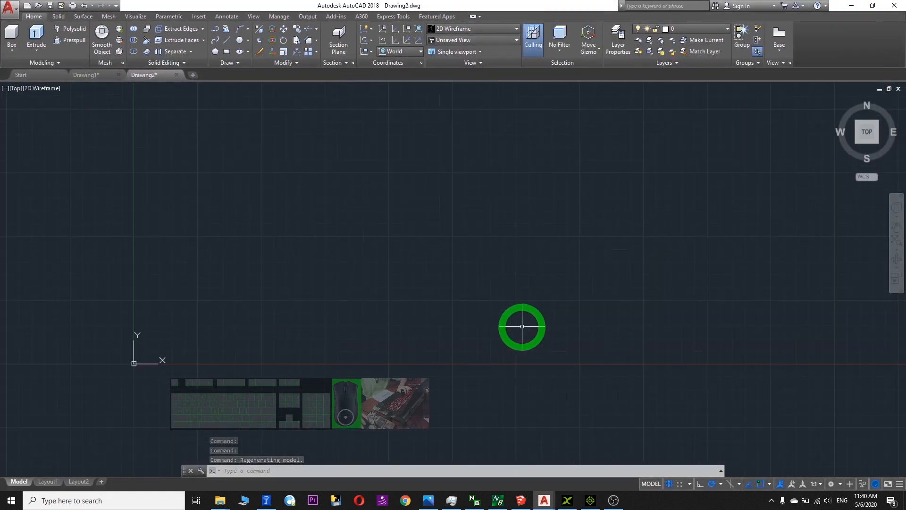
pyautogui.click(832, 484)
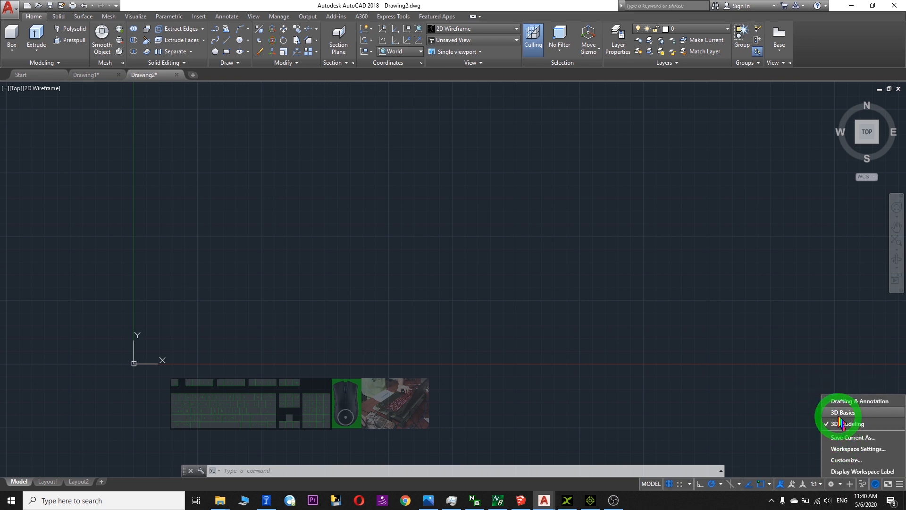
pyautogui.click(381, 17)
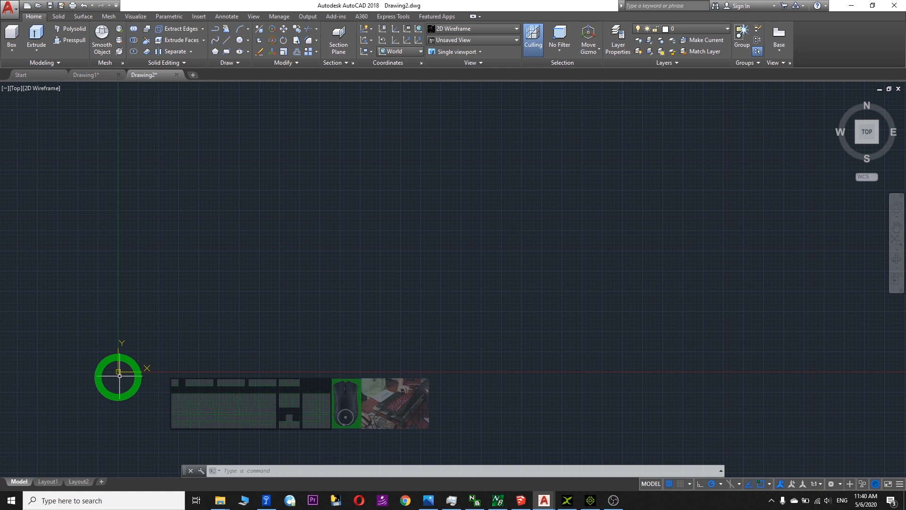
# Draw a 5-sided polygon centered on the origin and inscribed in a circle, setting its radius freehand.
pyautogui.click(897, 228)
pyautogui.moveTo(178, 370)
pyautogui.mouseDown()
pyautogui.moveTo(399, 290)
pyautogui.moveTo(396, 244)
pyautogui.mouseUp()
pyautogui.moveTo(278, 340)
pyautogui.mouseDown()
pyautogui.moveTo(340, 324)
pyautogui.moveTo(490, 219)
pyautogui.moveTo(414, 252)
pyautogui.mouseUp()
pyautogui.moveTo(421, 311); pyautogui.dragTo(423, 261)
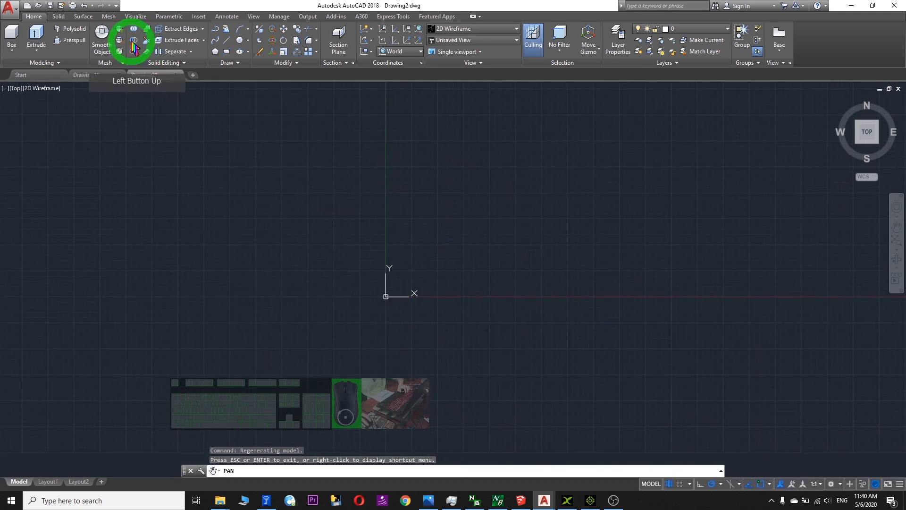
pyautogui.click(211, 60)
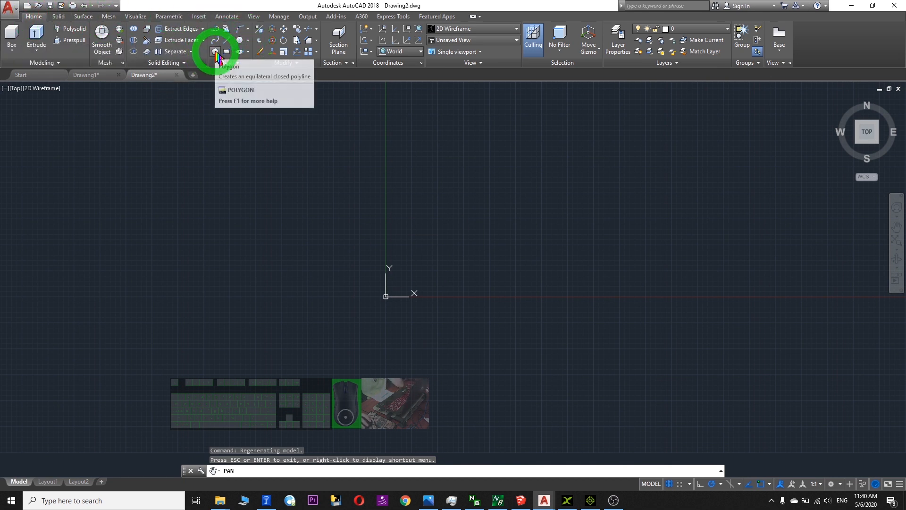
pyautogui.click(216, 51)
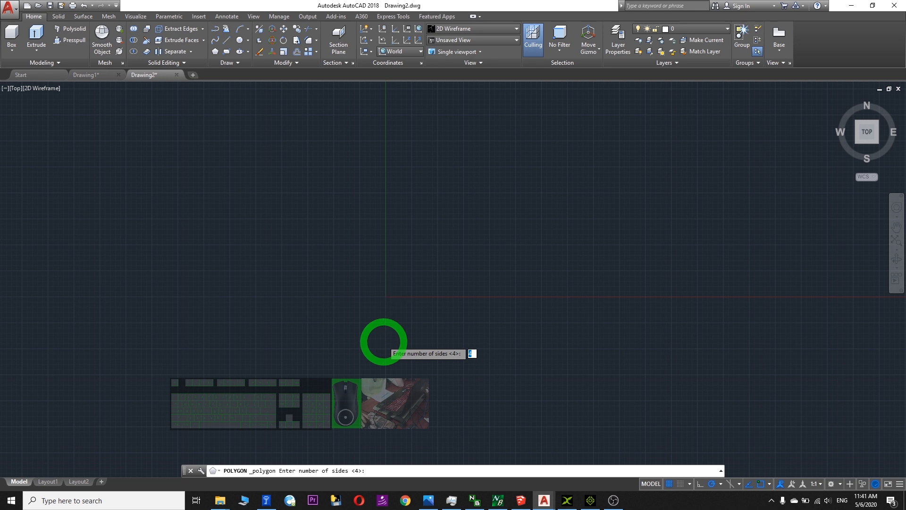
pyautogui.scroll(-2, 376, 340)
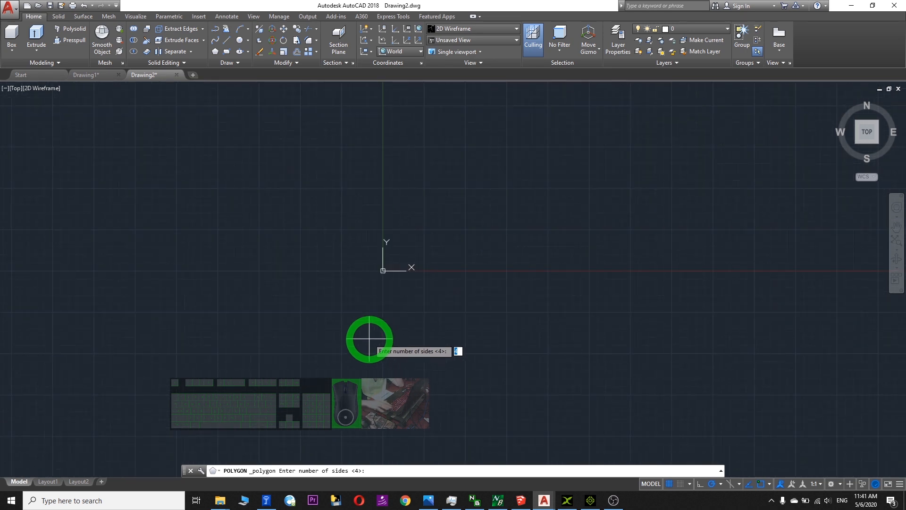
pyautogui.write('5')
pyautogui.press('Return')
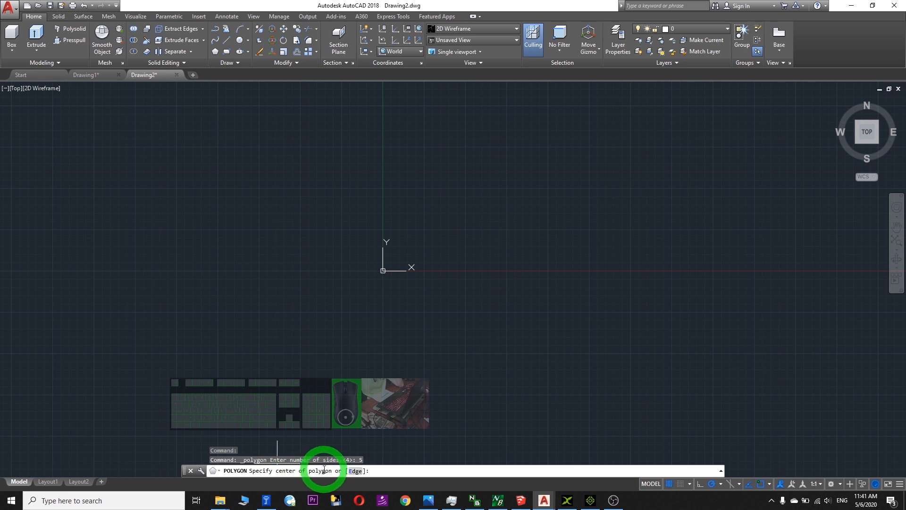
pyautogui.click(383, 270)
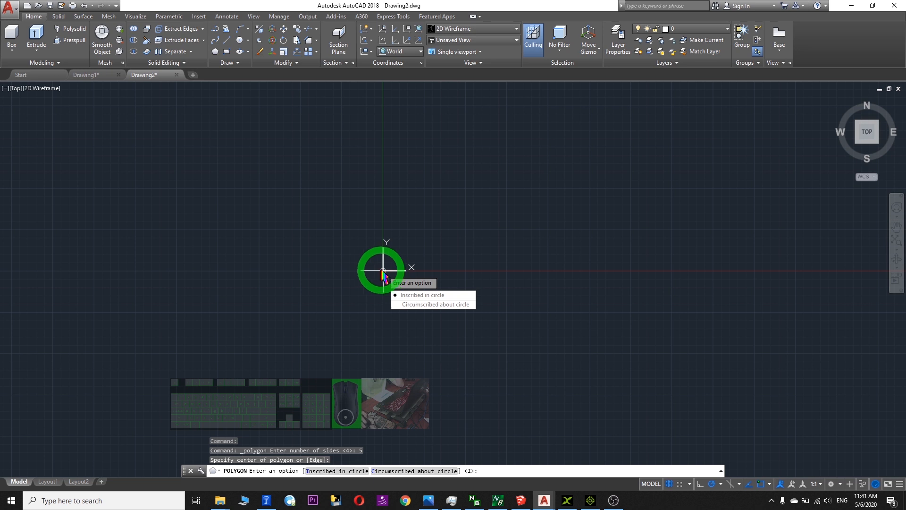
pyautogui.press('Return')
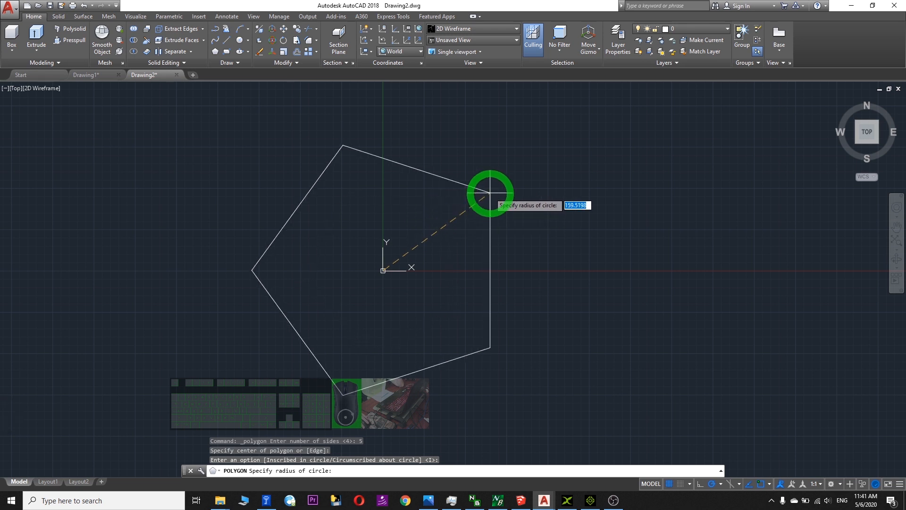
pyautogui.click(462, 206)
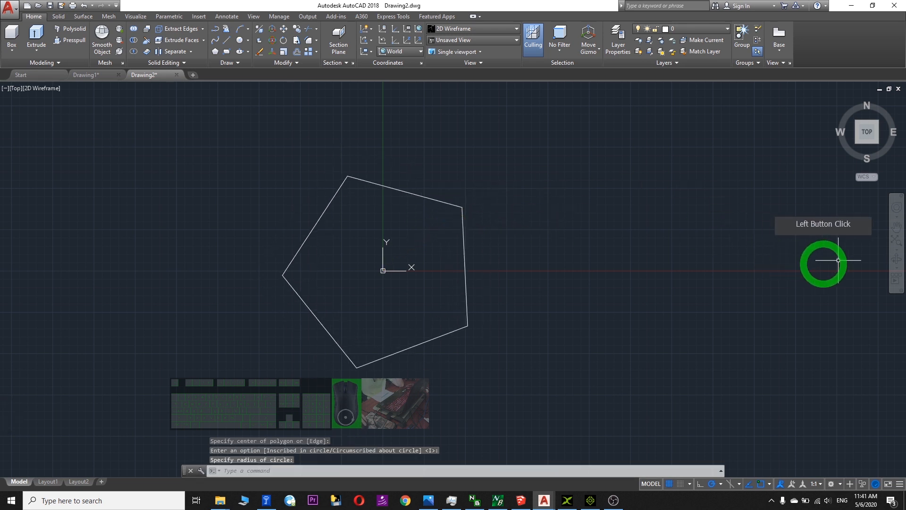
# Extrude the pentagon upward into a solid prism, setting a freehand height of about 127 units.
pyautogui.click(895, 259)
pyautogui.moveTo(611, 362); pyautogui.dragTo(498, 277)
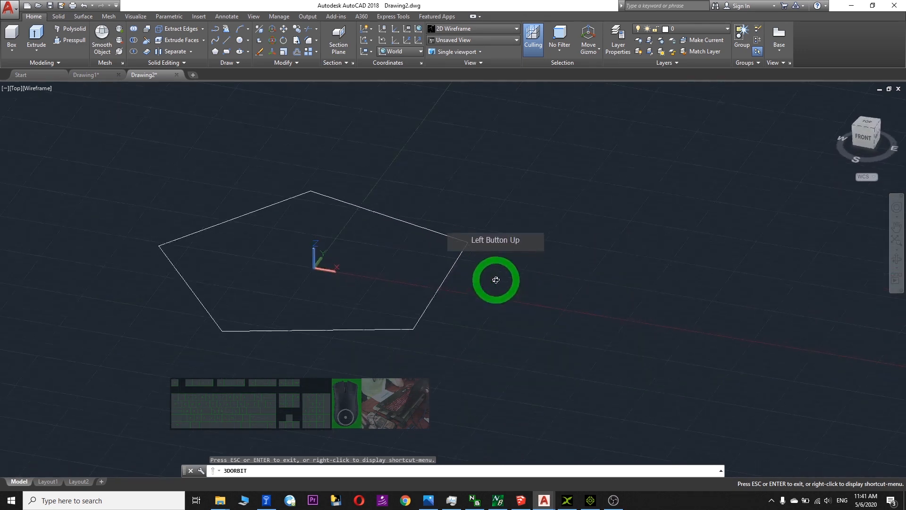
pyautogui.moveTo(405, 307); pyautogui.dragTo(559, 284)
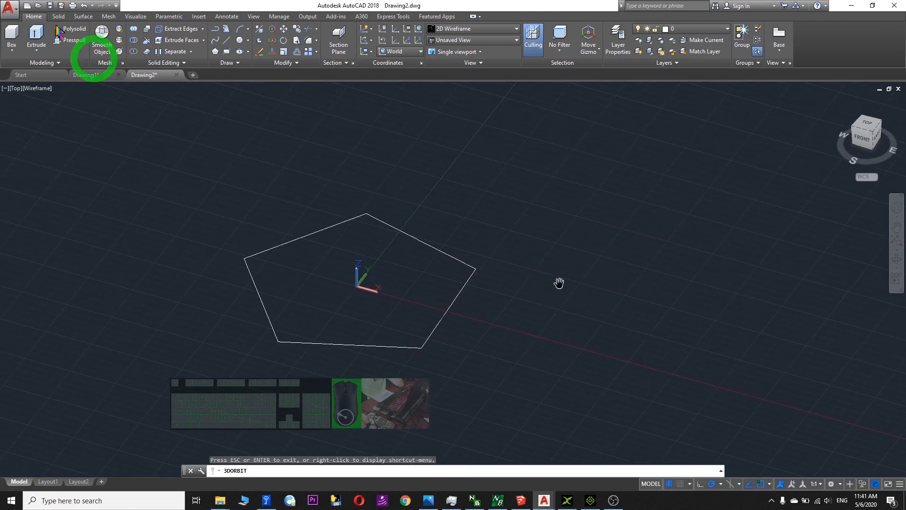
pyautogui.click(61, 17)
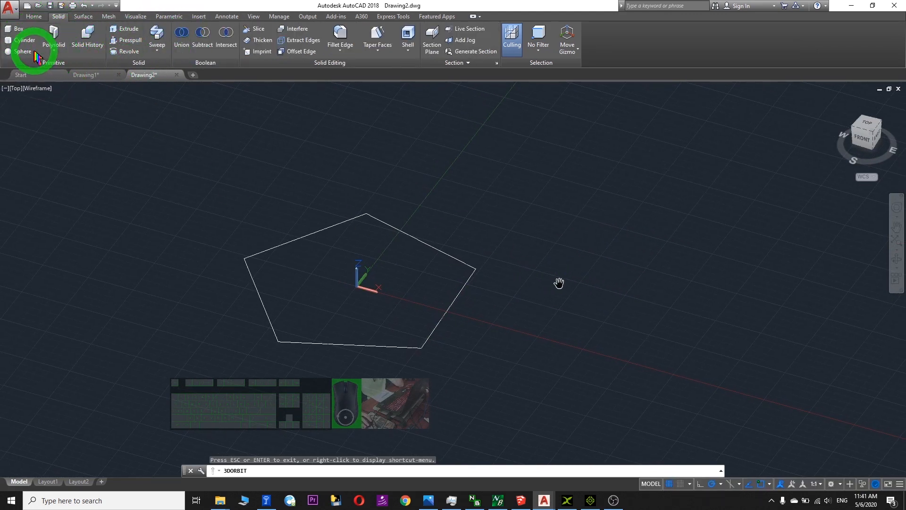
pyautogui.click(125, 29)
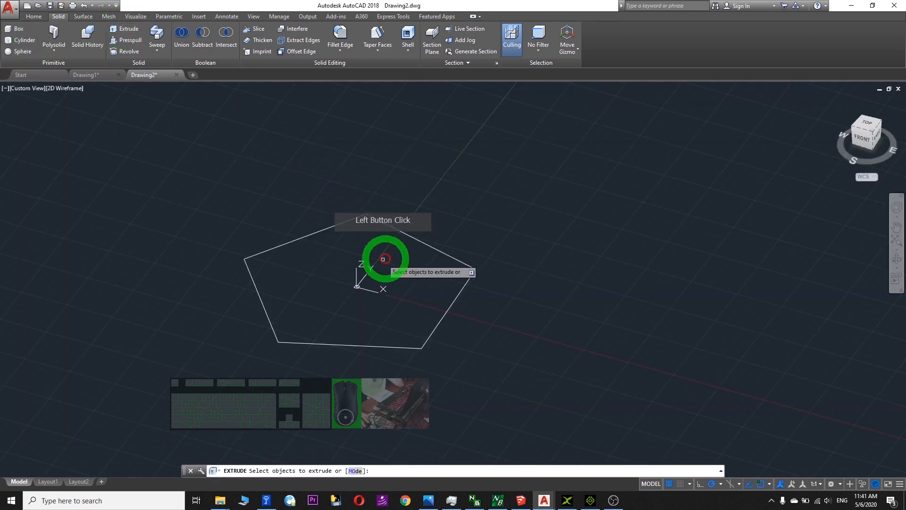
pyautogui.click(398, 222)
pyautogui.press('Return')
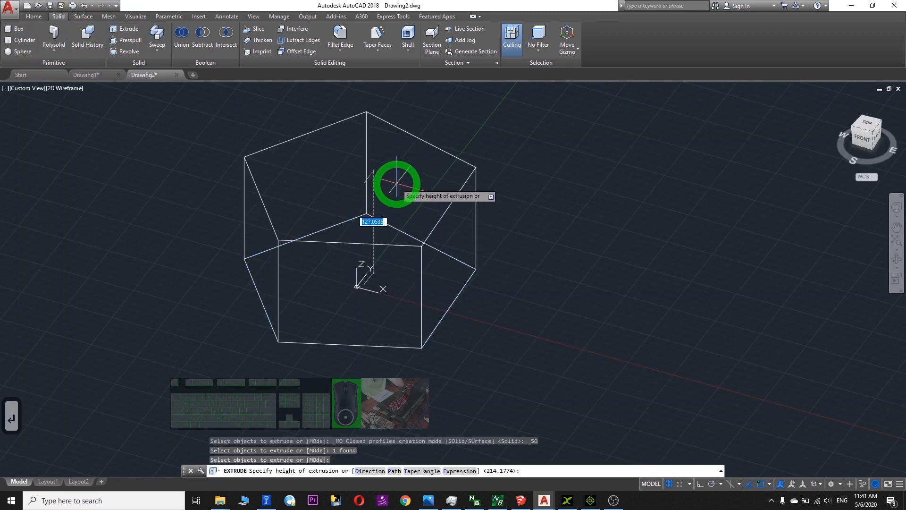
pyautogui.click(397, 183)
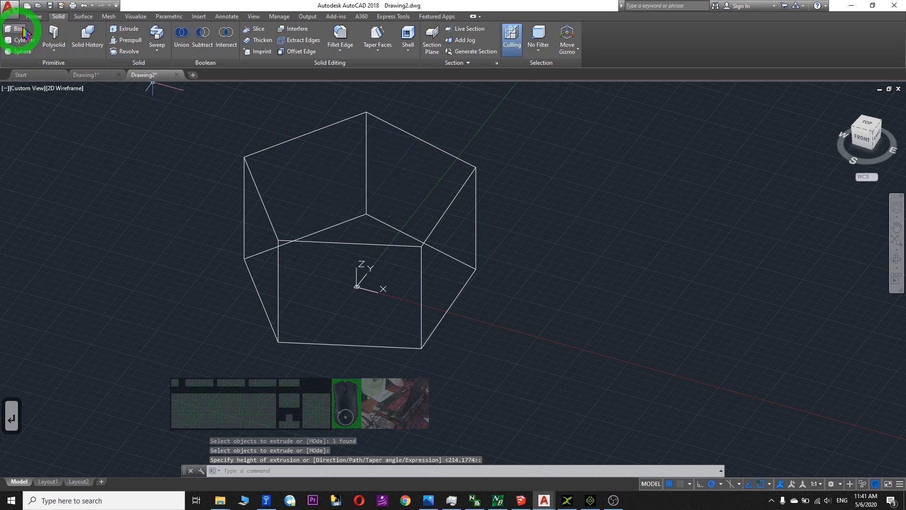
# Change the viewport's visual style from 2D Wireframe to Conceptual.
pyautogui.click(34, 17)
pyautogui.click(466, 17)
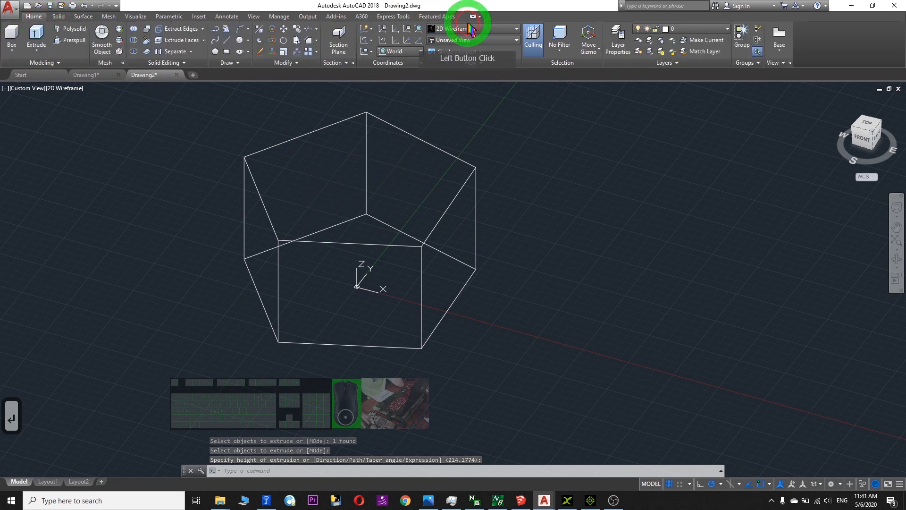
pyautogui.click(460, 29)
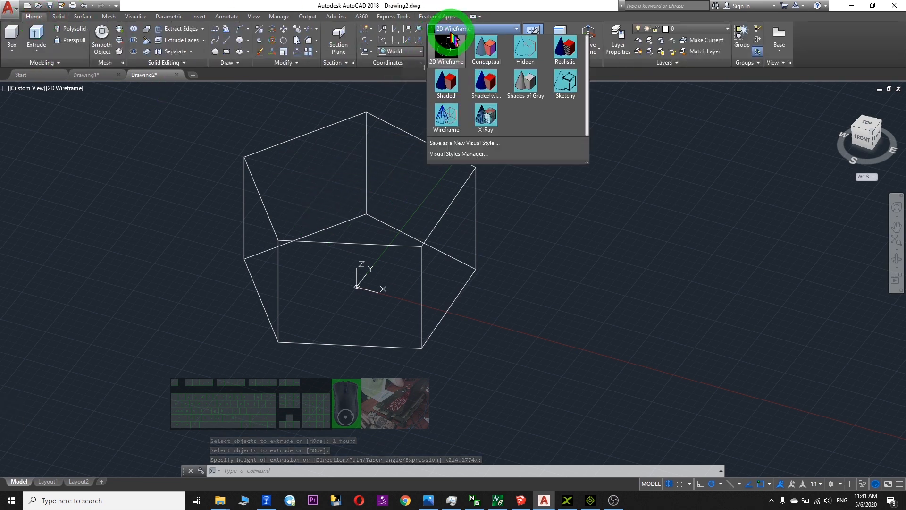
pyautogui.click(485, 54)
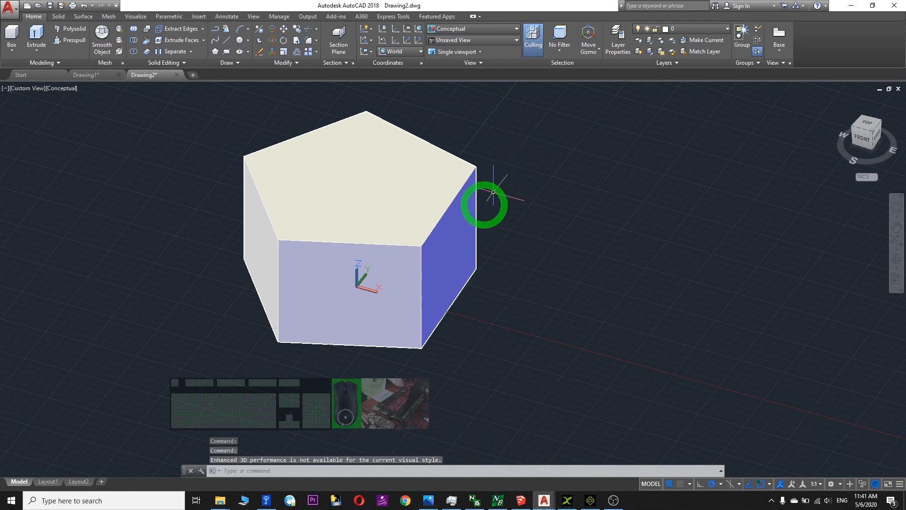
# Delete the extruded pentagonal prism from the drawing.
pyautogui.scroll(-5, 643, 210)
pyautogui.scroll(2, 657, 219)
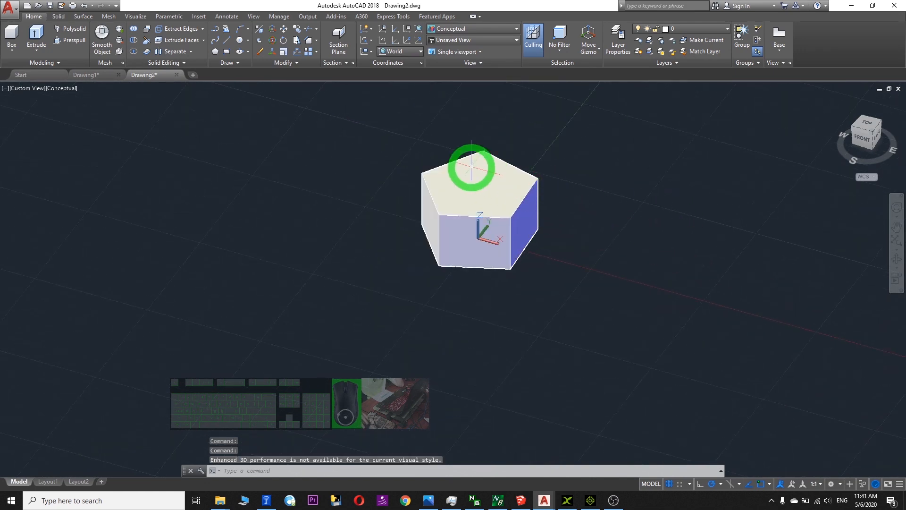
pyautogui.click(441, 184)
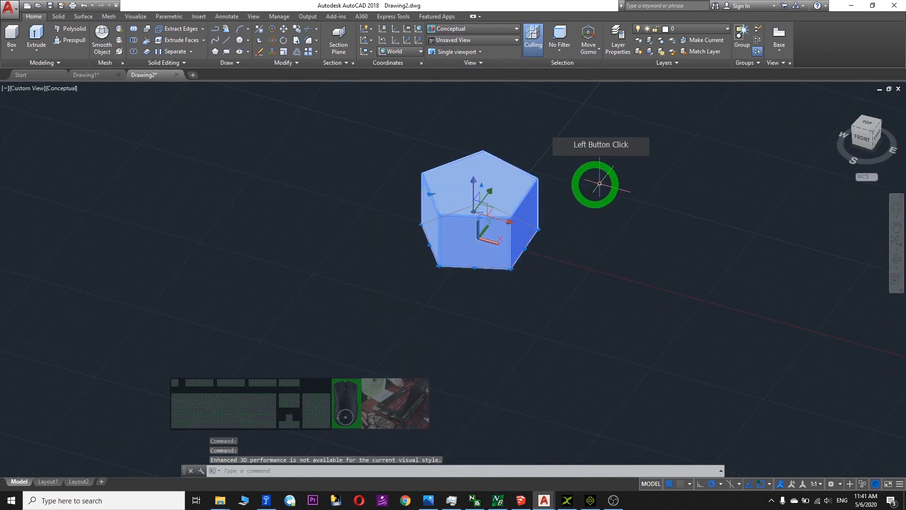
pyautogui.press('Delete')
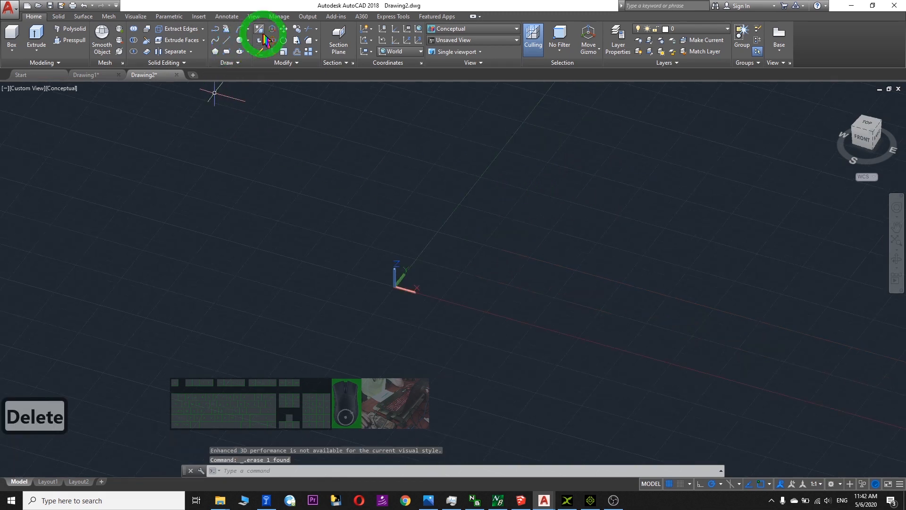
# Draw a 7-sided polygon centered on the origin and inscribed in a circle, setting its radius freehand.
pyautogui.click(215, 51)
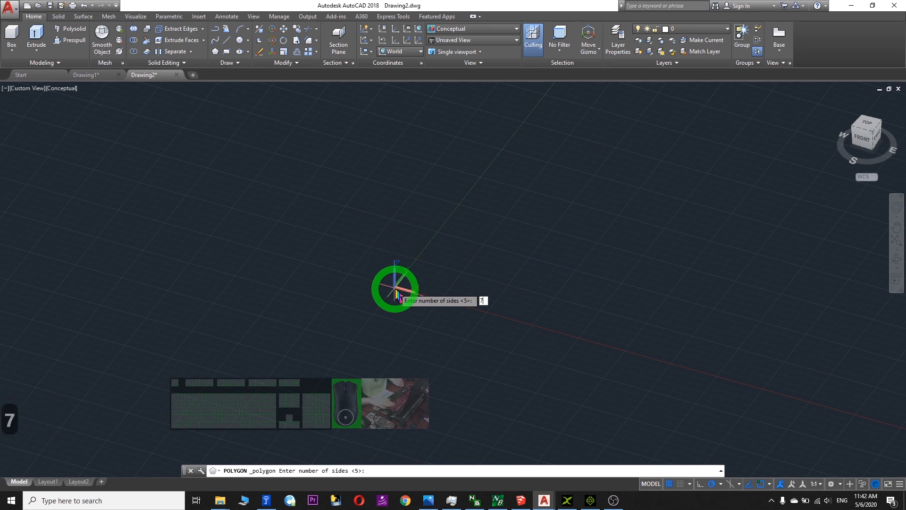
pyautogui.write('7')
pyautogui.press('Return')
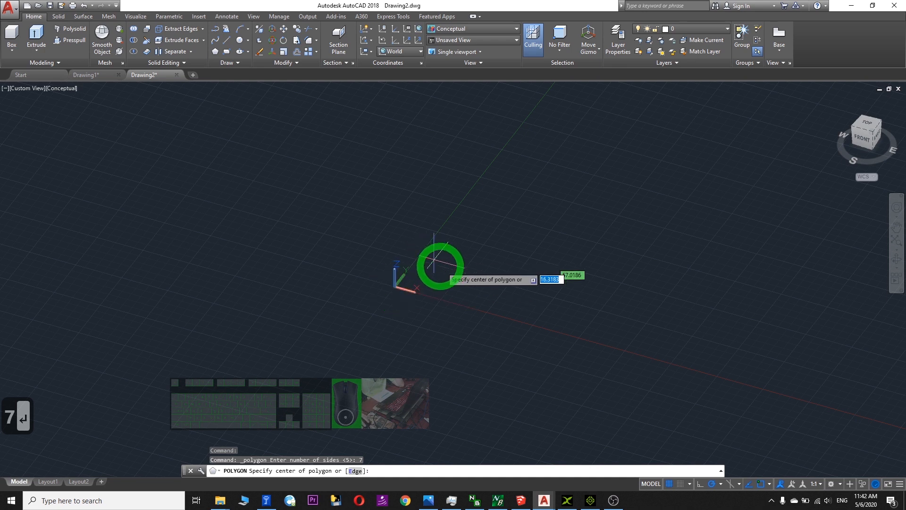
pyautogui.click(394, 287)
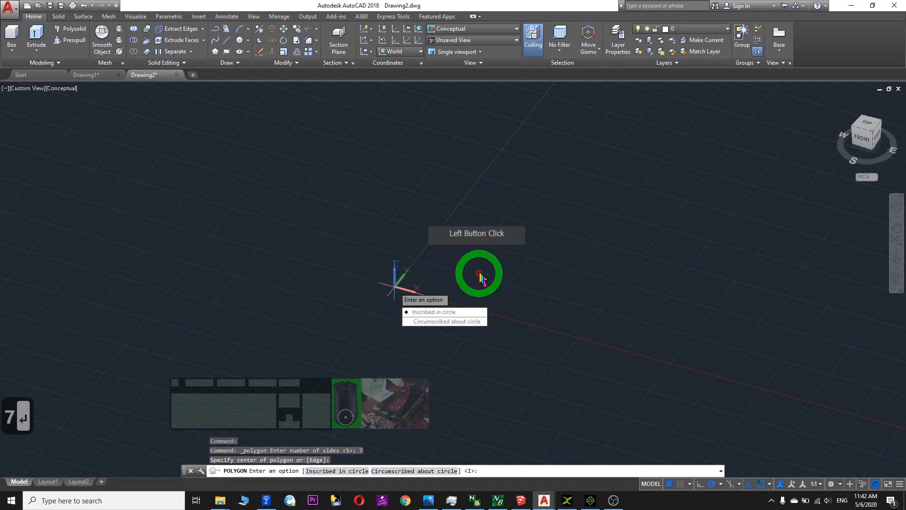
pyautogui.press('Return')
pyautogui.click(486, 260)
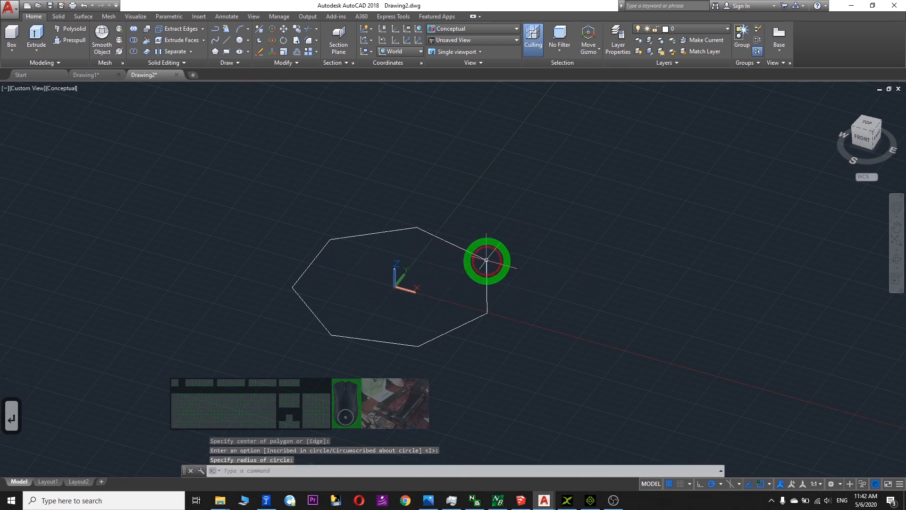
# Switch to the preset Left view so the drawing plane stands upright through the heptagon's center.
pyautogui.moveTo(678, 272); pyautogui.dragTo(611, 286, button='middle')
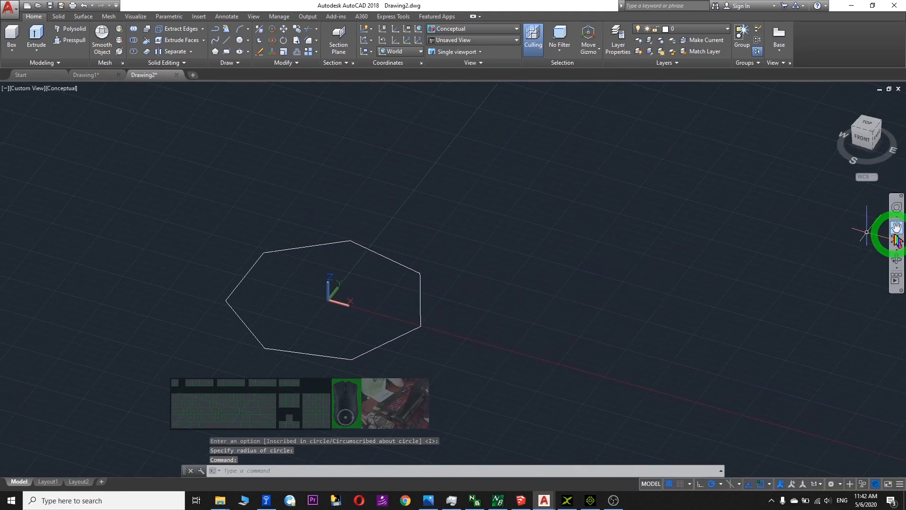
pyautogui.click(895, 259)
pyautogui.moveTo(512, 267); pyautogui.dragTo(324, 307)
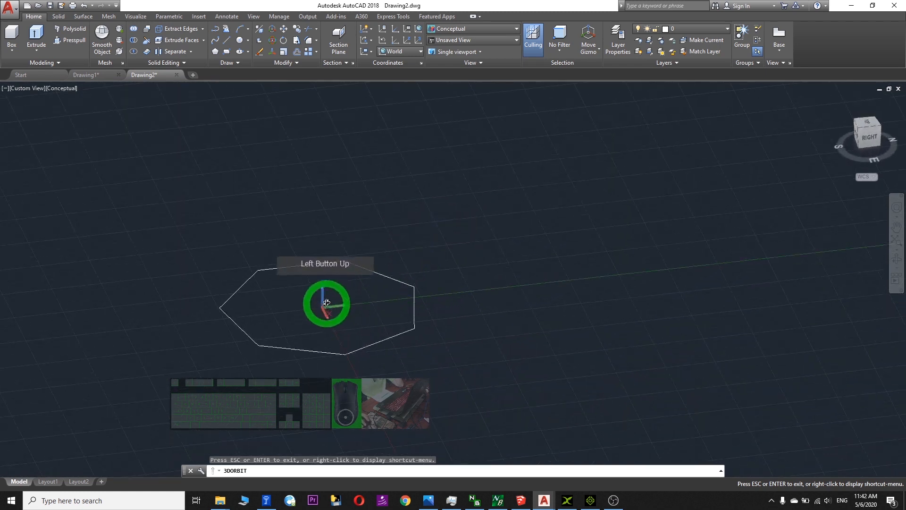
pyautogui.moveTo(452, 302); pyautogui.dragTo(367, 156)
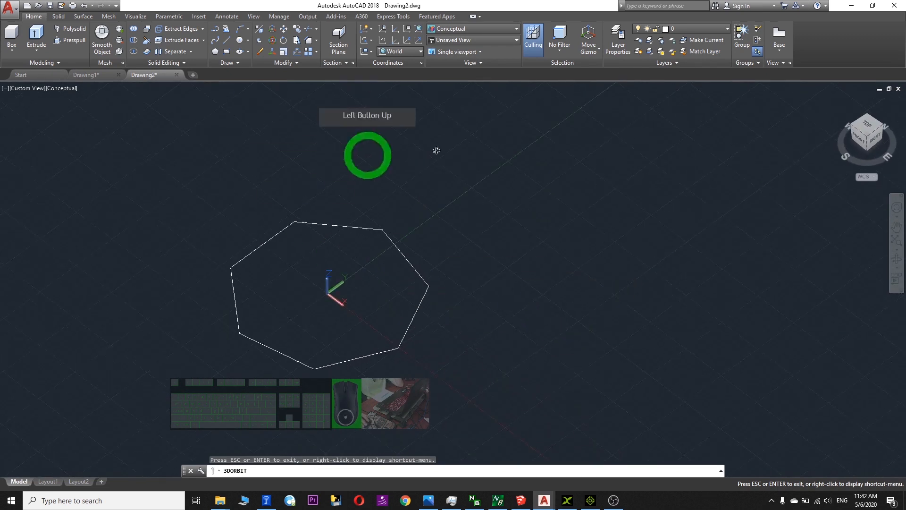
pyautogui.click(473, 41)
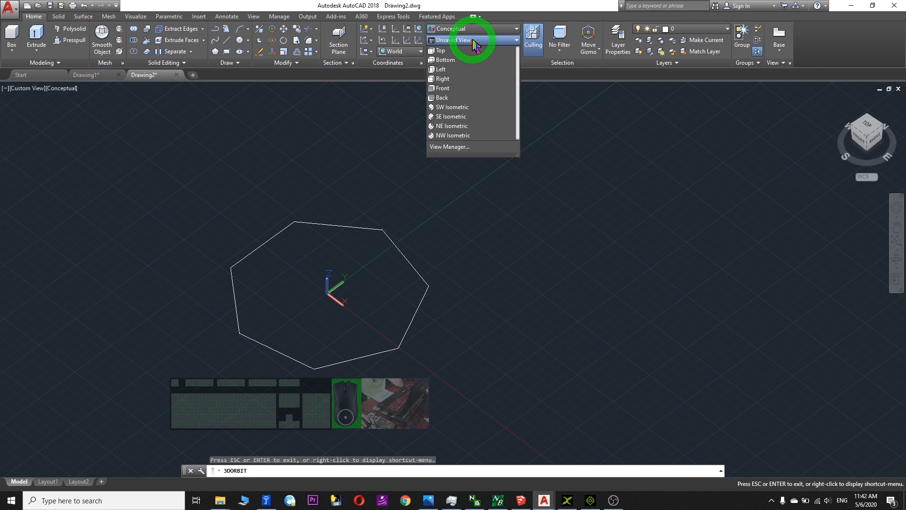
pyautogui.click(444, 69)
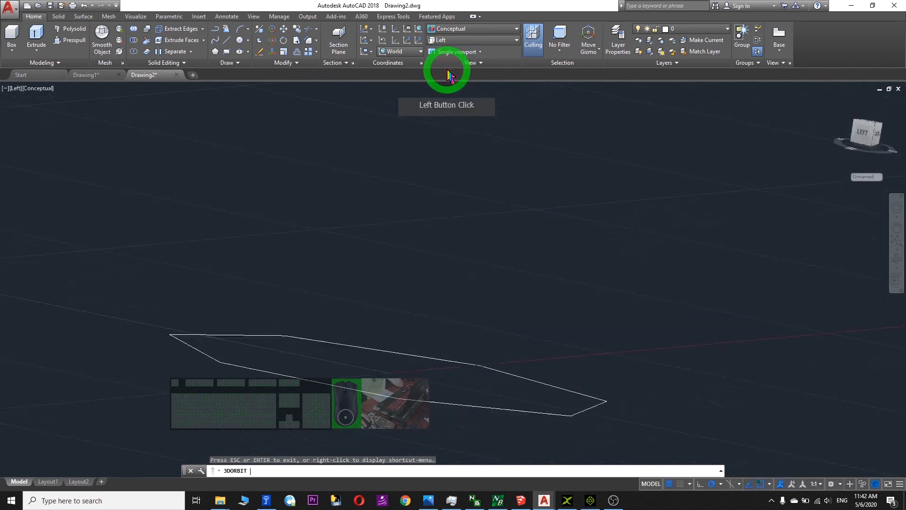
pyautogui.scroll(-10, 517, 277)
pyautogui.scroll(2, 561, 279)
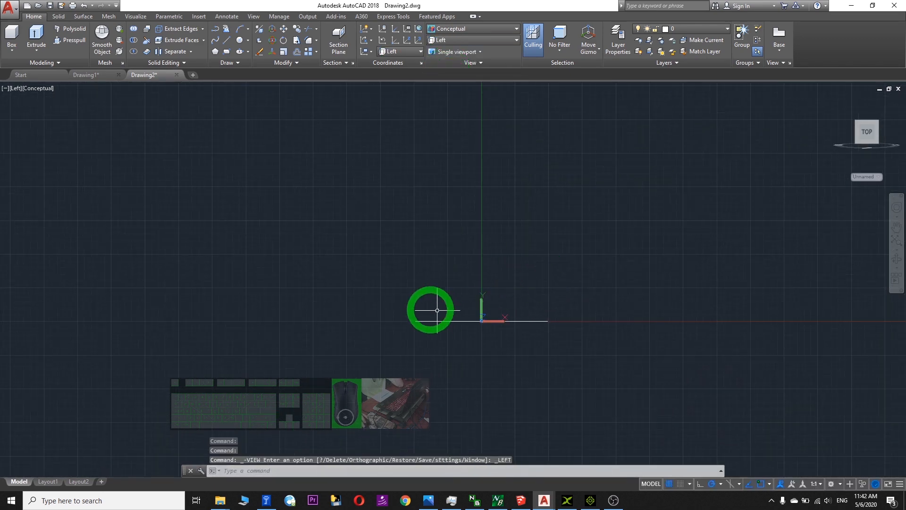
# Draw a single slanted line freehand in the upright plane, rising diagonally from the origin at the heptagon's center.
pyautogui.click(897, 261)
pyautogui.moveTo(815, 285); pyautogui.dragTo(483, 302)
pyautogui.moveTo(660, 318); pyautogui.dragTo(774, 333)
pyautogui.moveTo(710, 280); pyautogui.dragTo(487, 310)
pyautogui.moveTo(680, 233); pyautogui.dragTo(848, 242)
pyautogui.click(897, 228)
pyautogui.moveTo(500, 257); pyautogui.dragTo(375, 270)
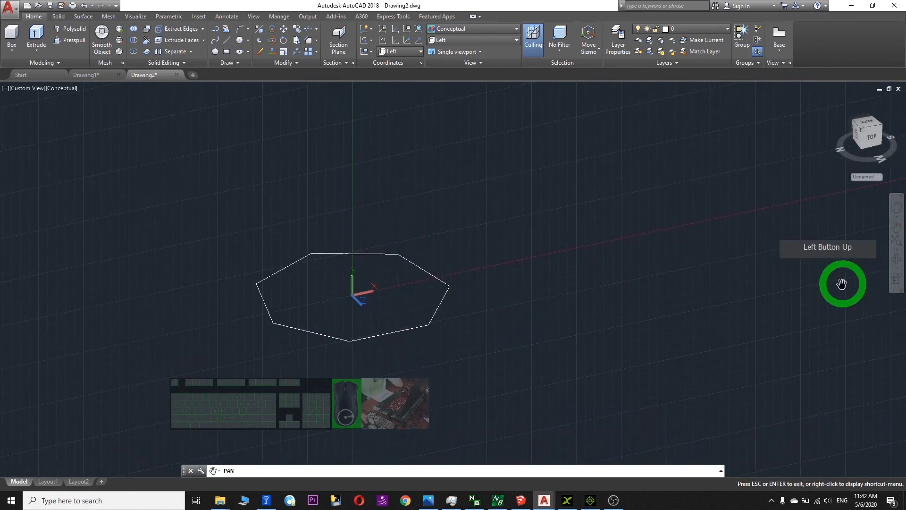
pyautogui.click(897, 261)
pyautogui.moveTo(579, 307); pyautogui.dragTo(521, 265)
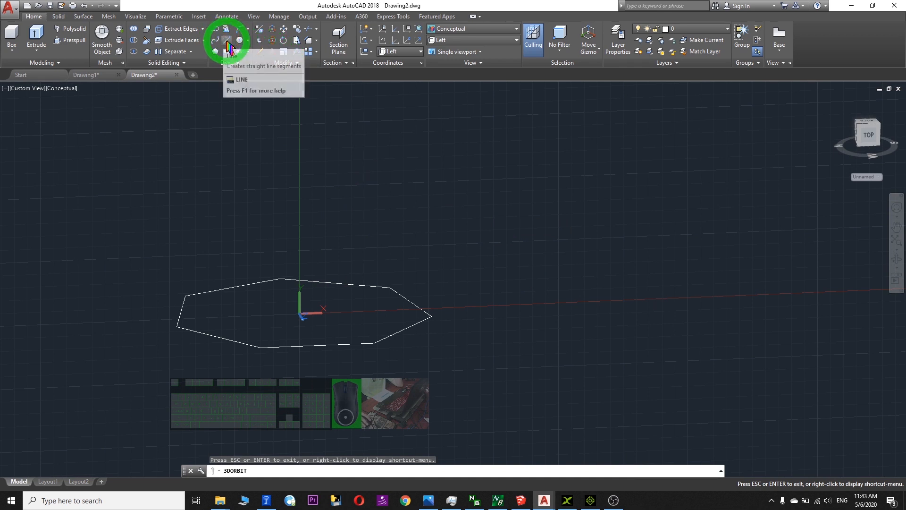
pyautogui.click(227, 43)
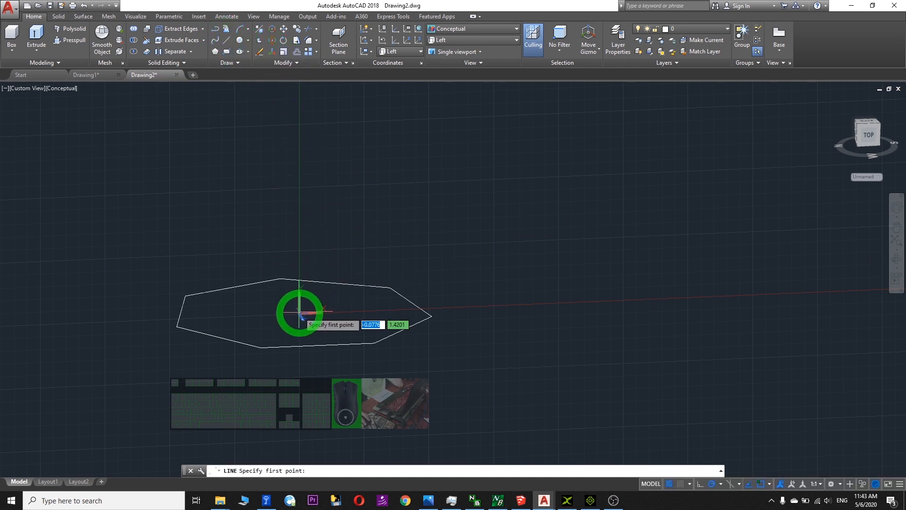
pyautogui.scroll(3, 303, 316)
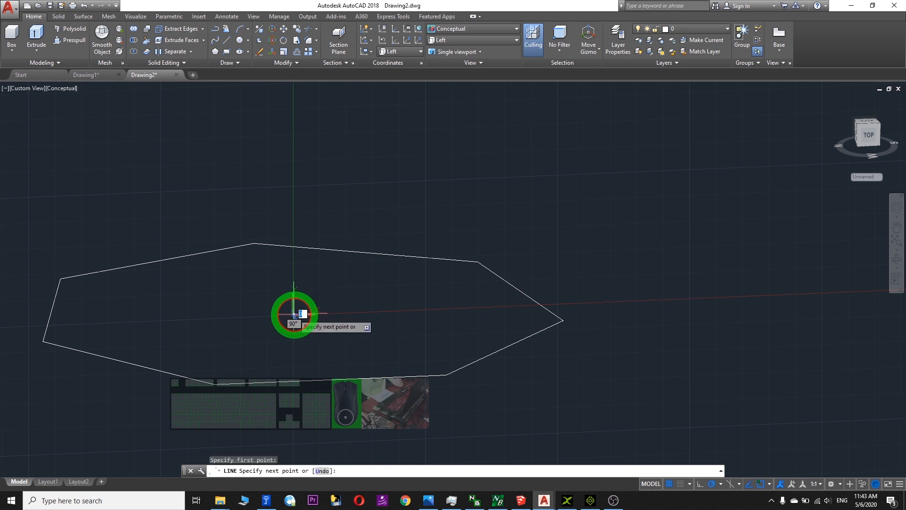
pyautogui.scroll(-5, 500, 162)
pyautogui.moveTo(556, 143); pyautogui.dragTo(397, 320, button='middle')
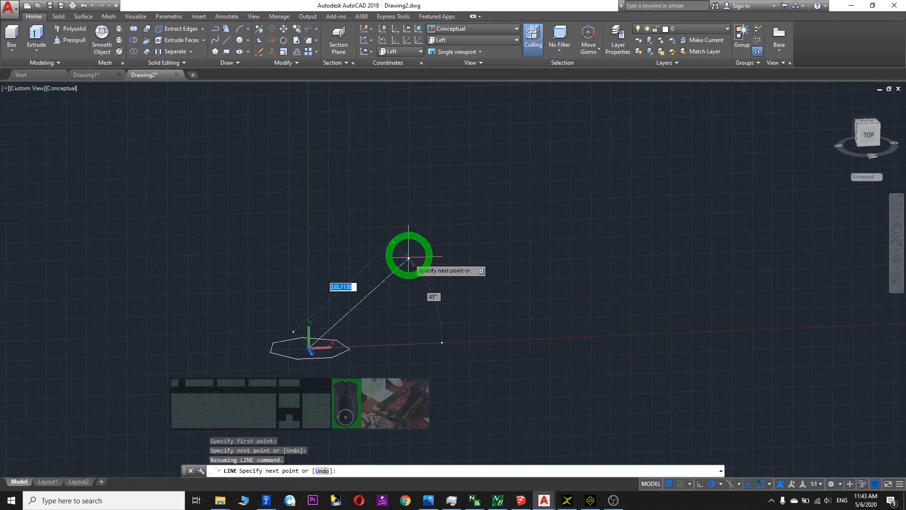
pyautogui.click(429, 213)
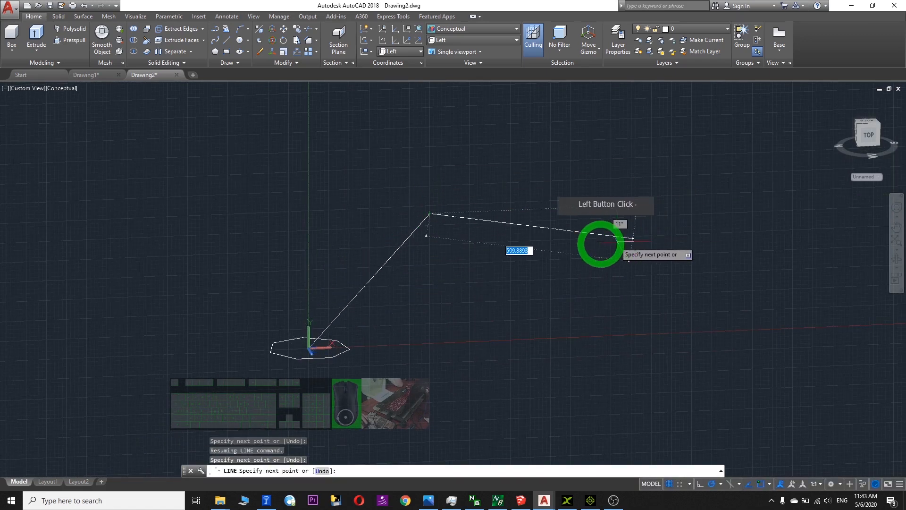
pyautogui.press('Escape')
pyautogui.scroll(3, 321, 347)
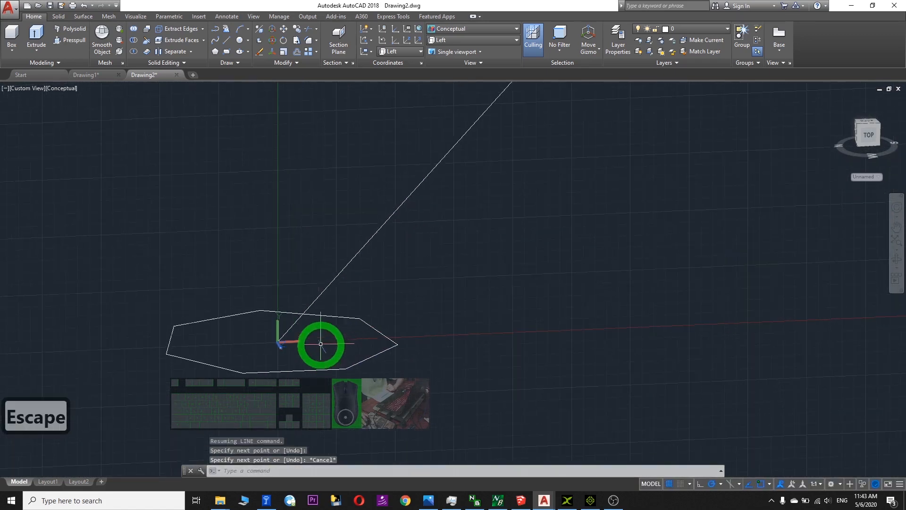
pyautogui.scroll(-3, 468, 227)
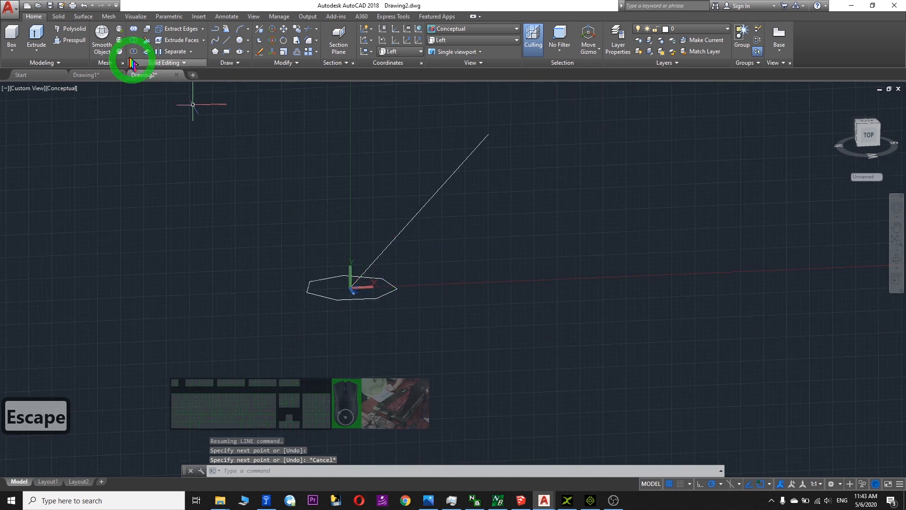
pyautogui.click(59, 16)
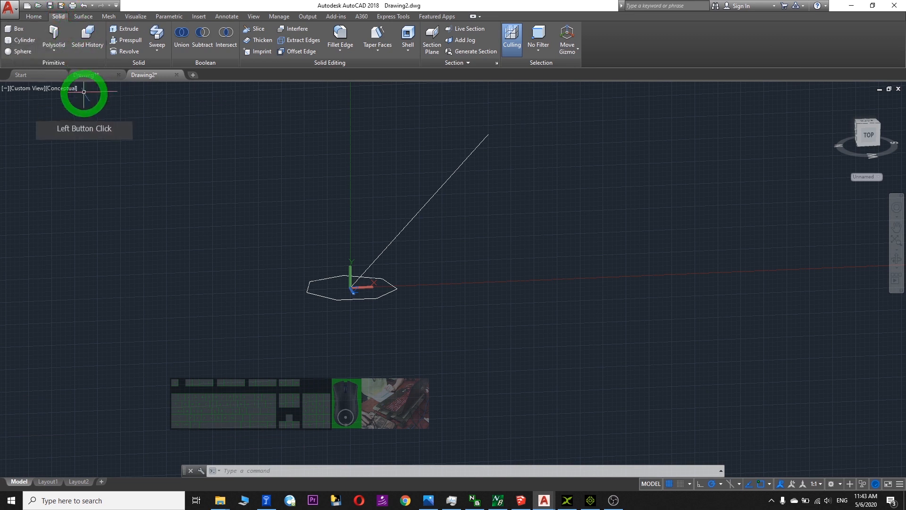
pyautogui.click(123, 29)
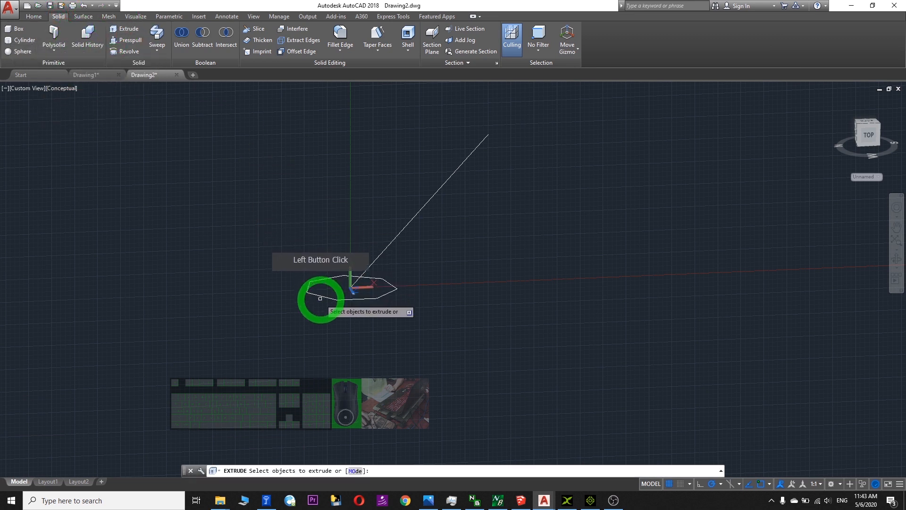
pyautogui.click(319, 297)
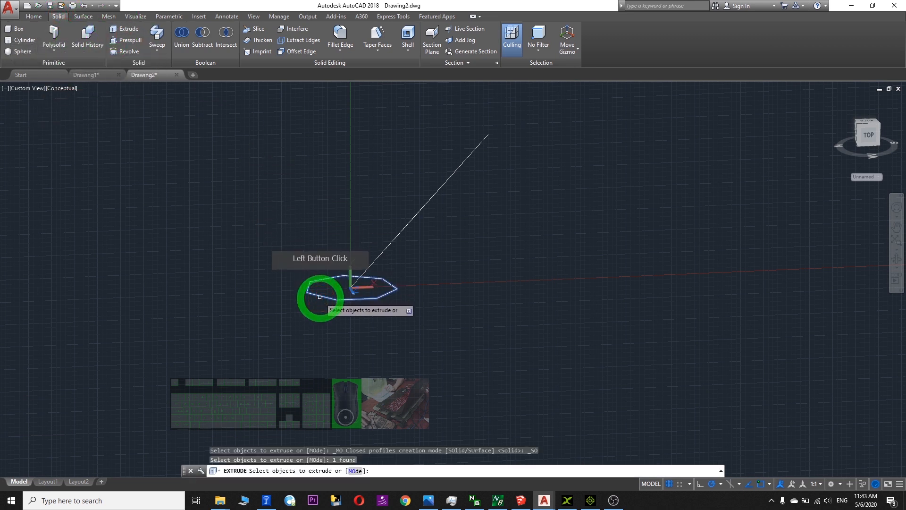
pyautogui.press('Return')
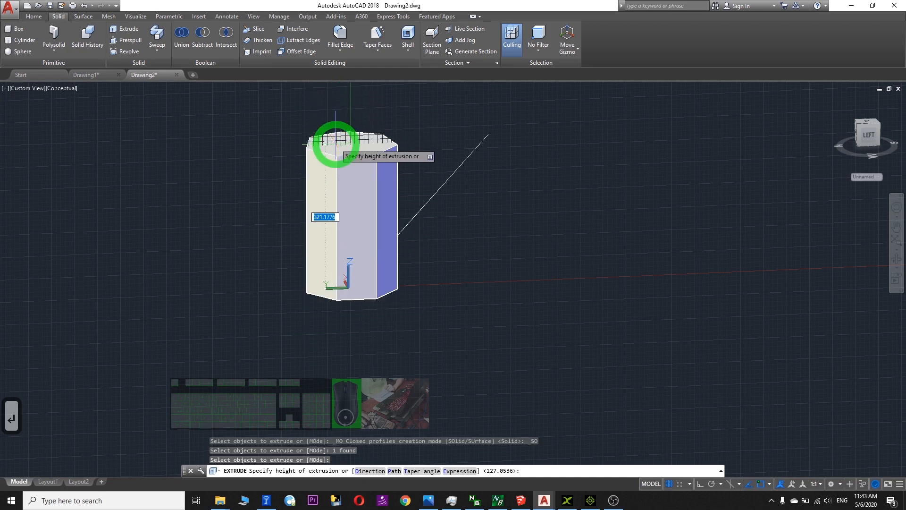
pyautogui.press('Escape')
pyautogui.scroll(2, 351, 213)
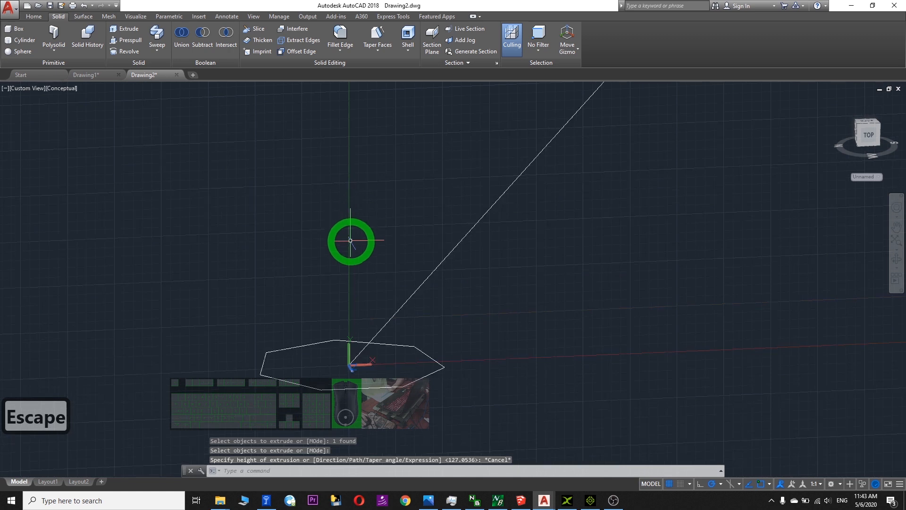
# Extrude the heptagon at the origin with the Direction option, from the slanted line's lower end to its upper end.
pyautogui.click(126, 31)
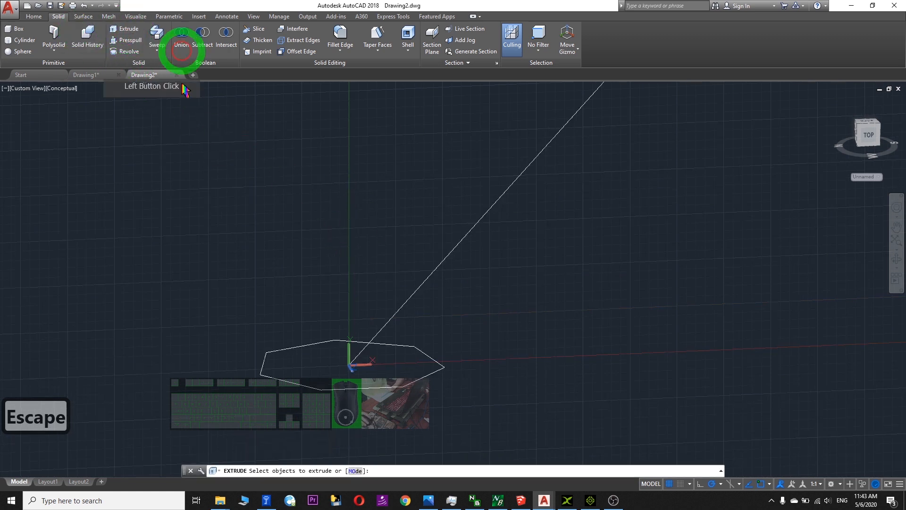
pyautogui.click(307, 386)
pyautogui.press('Return')
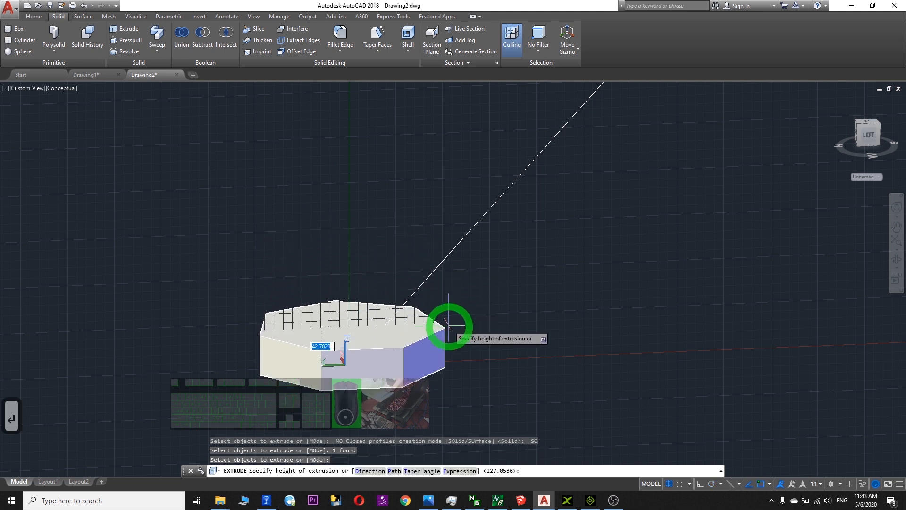
pyautogui.click(369, 471)
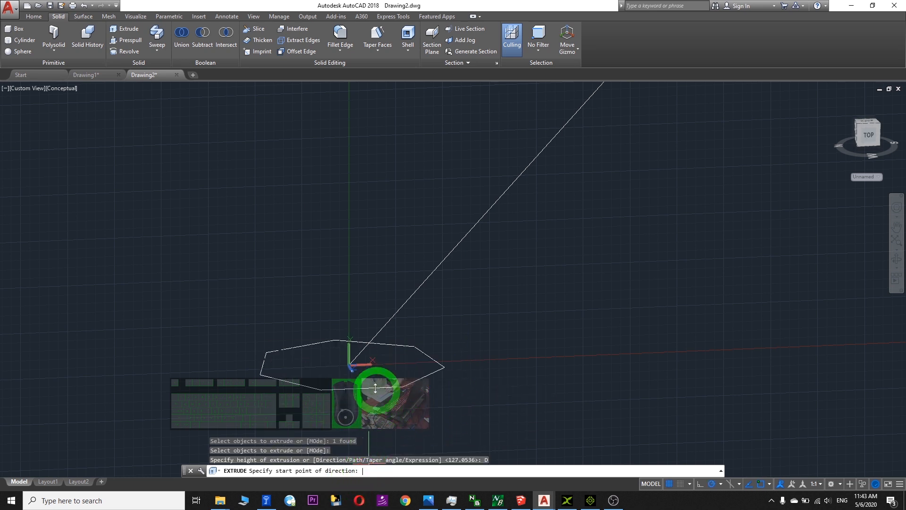
pyautogui.scroll(-6, 356, 362)
pyautogui.scroll(1, 510, 259)
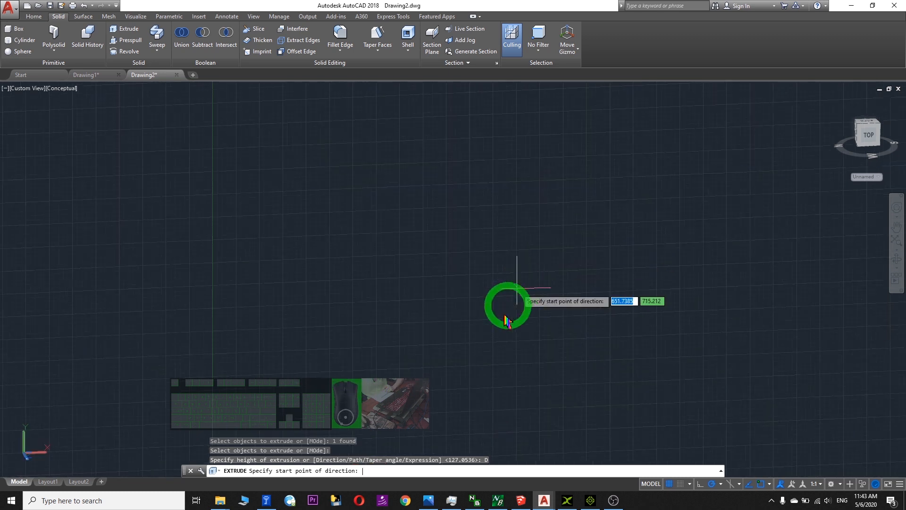
pyautogui.scroll(5, 504, 331)
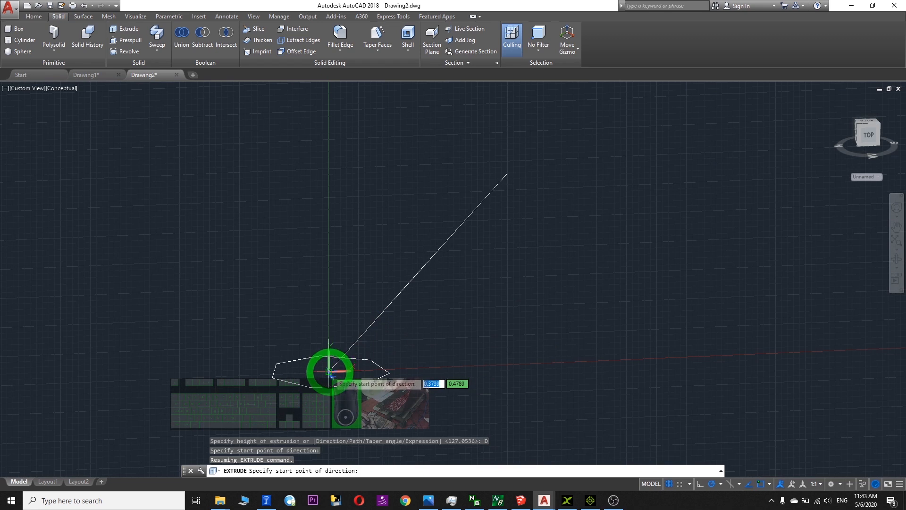
pyautogui.click(329, 372)
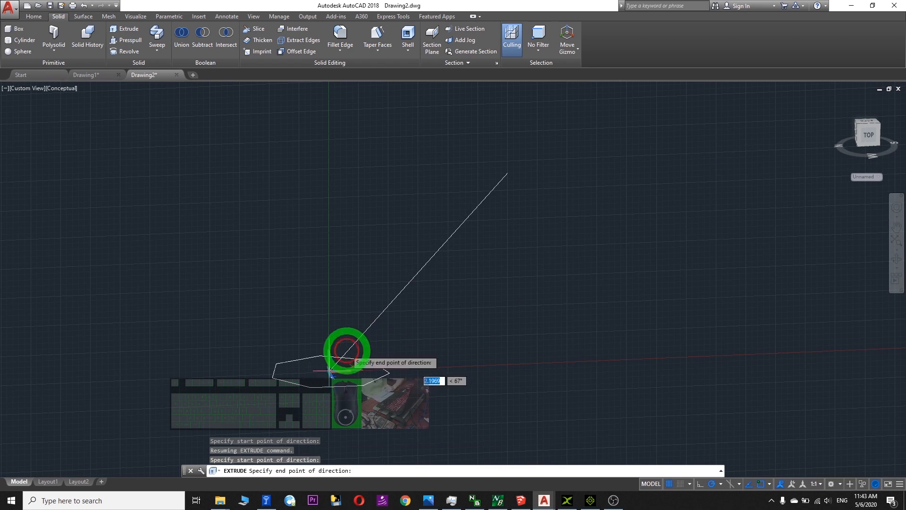
pyautogui.click(508, 172)
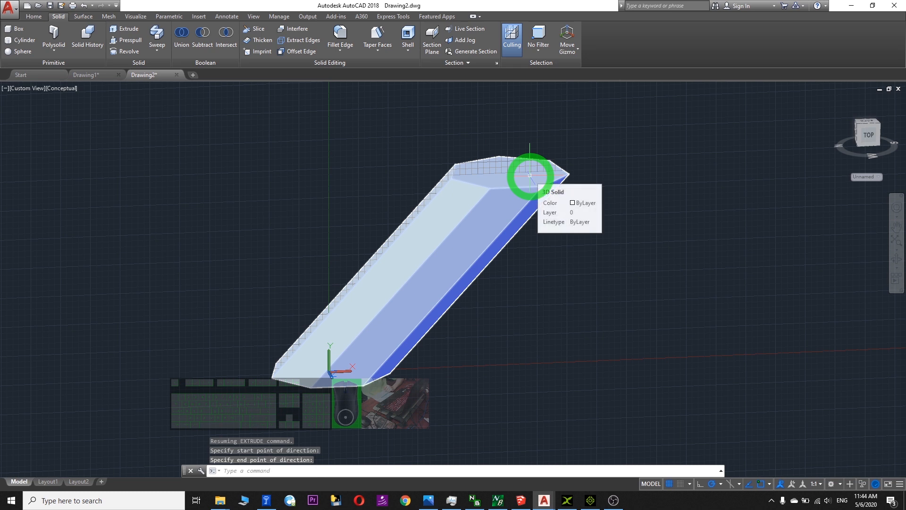
# Undo the directional extrusion of the heptagon.
pyautogui.scroll(-5, 628, 302)
pyautogui.scroll(4, 658, 323)
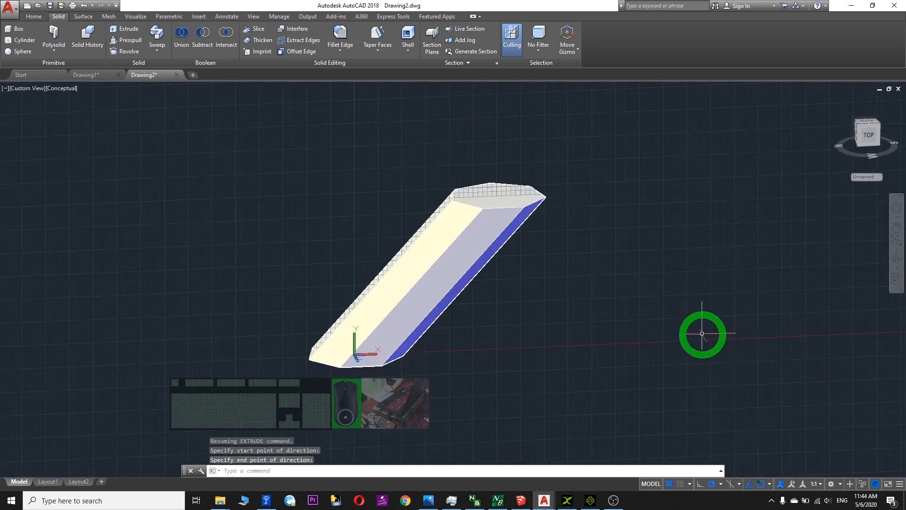
pyautogui.moveTo(718, 306); pyautogui.dragTo(473, 315, button='middle')
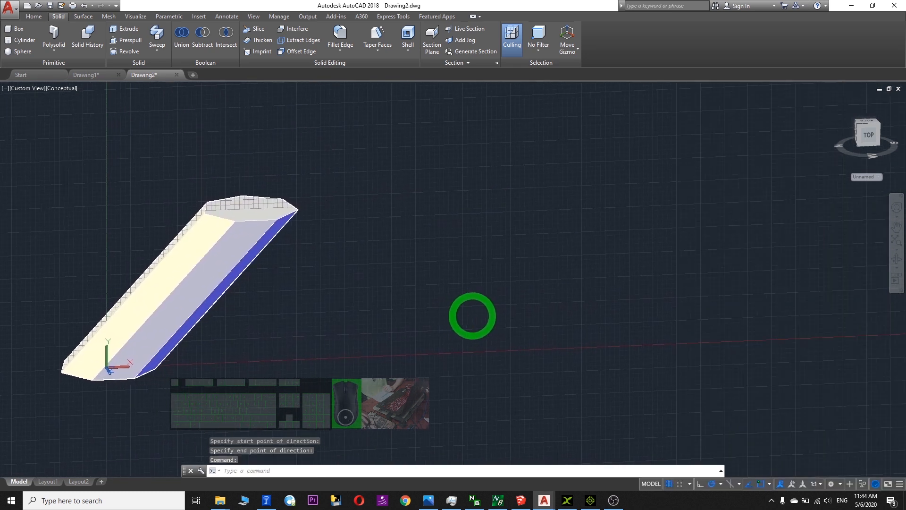
pyautogui.moveTo(420, 298); pyautogui.dragTo(479, 294, button='middle')
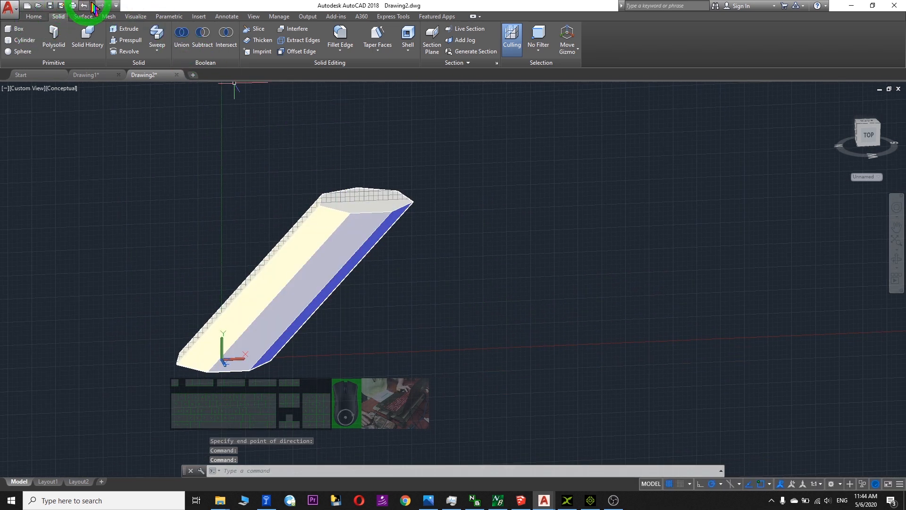
pyautogui.click(84, 5)
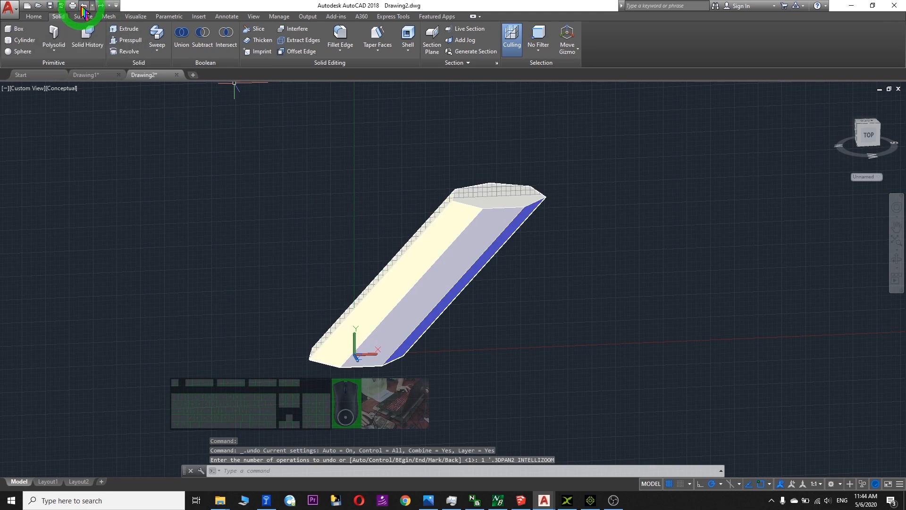
pyautogui.click(84, 6)
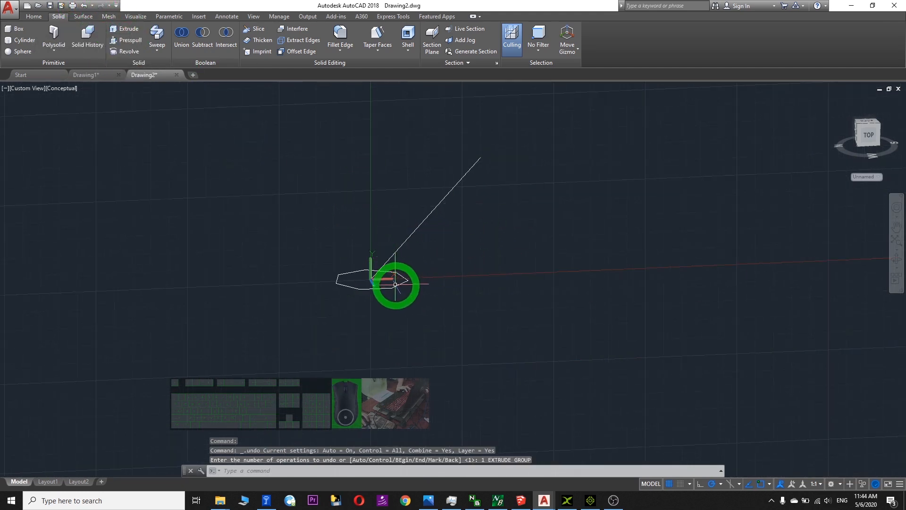
# Copy the heptagon and paste four copies in a row along the X axis, two on each side of the original.
pyautogui.click(396, 284)
pyautogui.hotkey('ctrl', 'c')
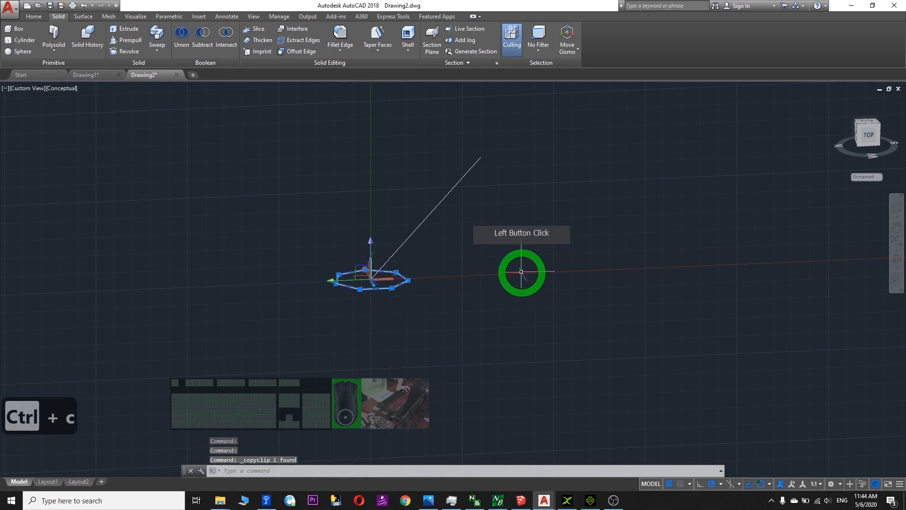
pyautogui.hotkey('ctrl', 'v')
pyautogui.click(512, 277)
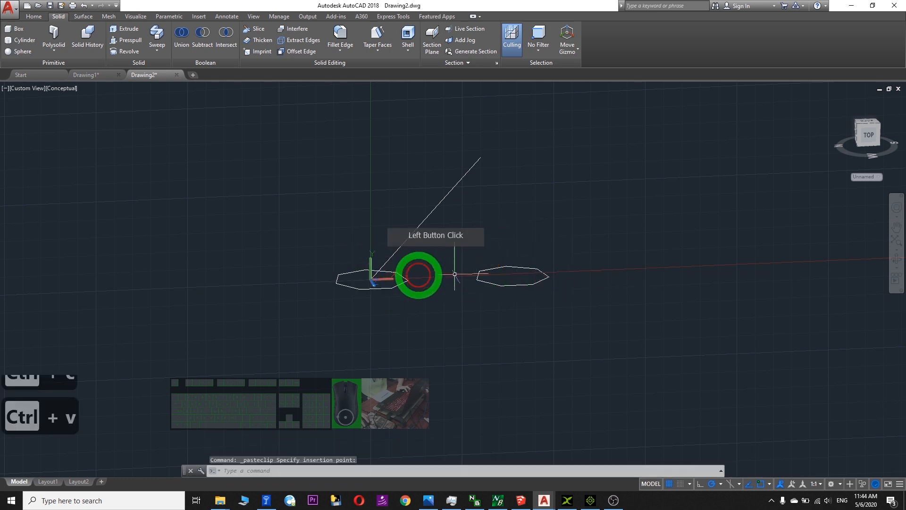
pyautogui.click(638, 268)
pyautogui.hotkey('ctrl', 'v')
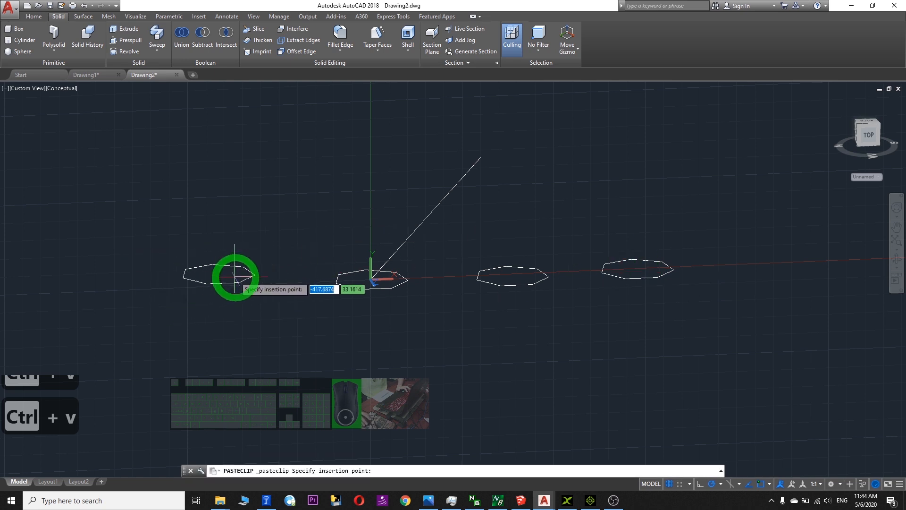
pyautogui.click(242, 284)
pyautogui.hotkey('ctrl', 'v')
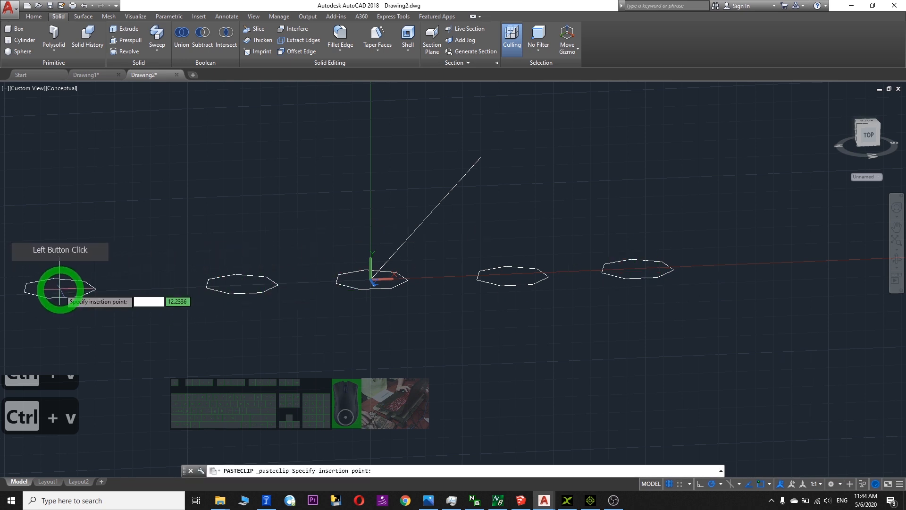
pyautogui.click(132, 287)
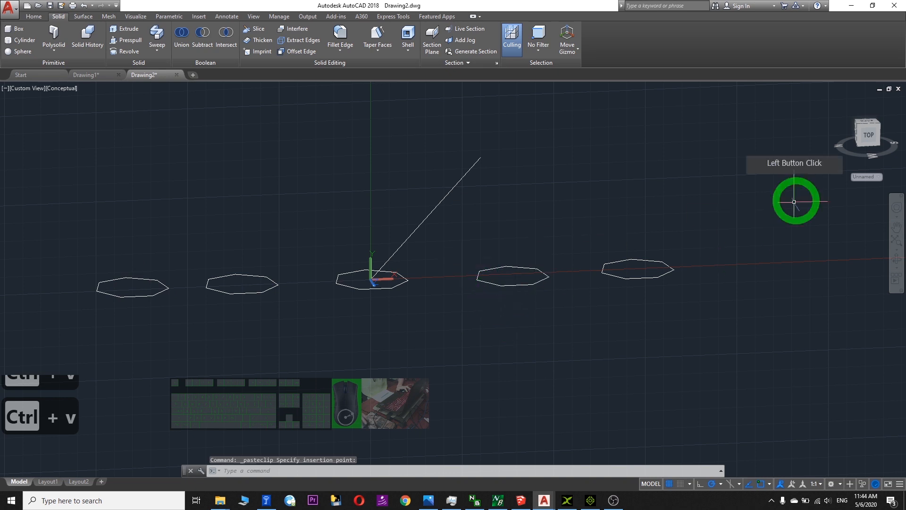
# Draw a freehand zigzag polyline of six segments rising from the center of the nearest heptagon copy on the negative X side.
pyautogui.click(890, 259)
pyautogui.moveTo(486, 316); pyautogui.dragTo(373, 258)
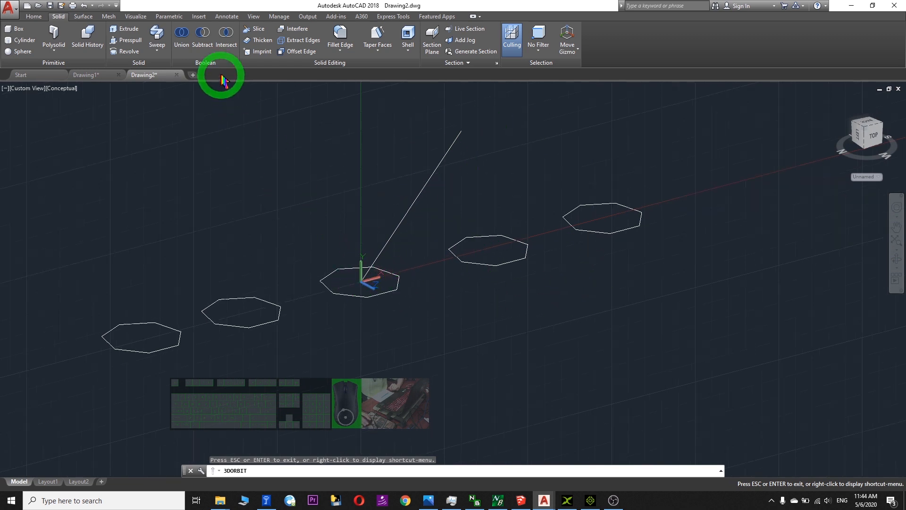
pyautogui.click(85, 17)
pyautogui.click(58, 18)
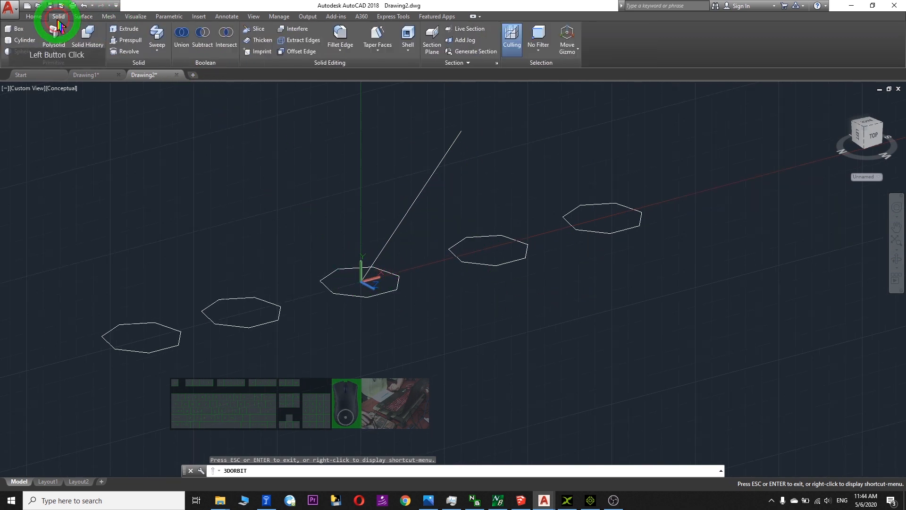
pyautogui.click(34, 17)
pyautogui.click(225, 44)
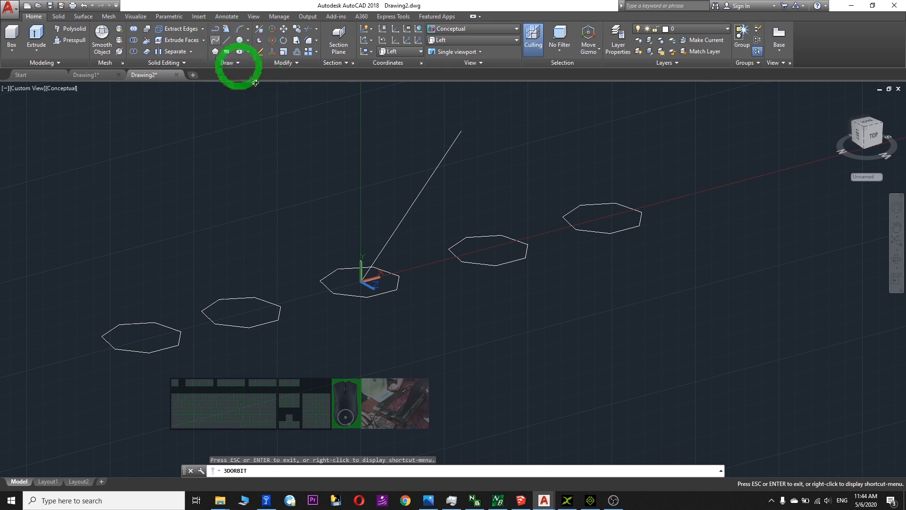
pyautogui.click(218, 30)
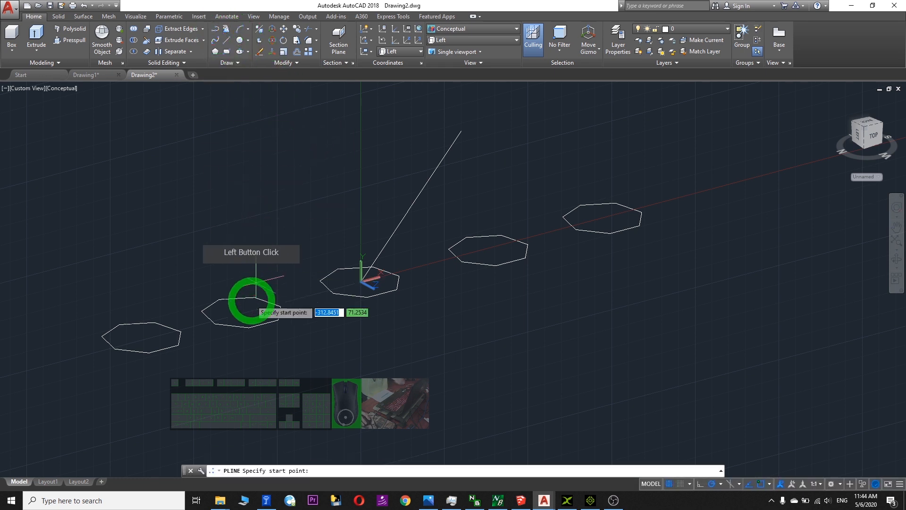
pyautogui.click(243, 313)
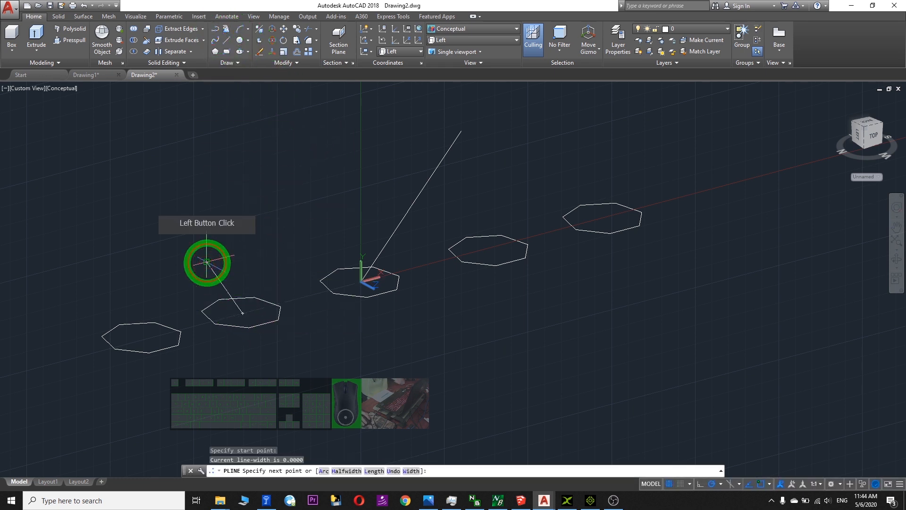
pyautogui.click(207, 262)
pyautogui.click(236, 202)
pyautogui.click(180, 192)
pyautogui.click(137, 140)
pyautogui.click(222, 117)
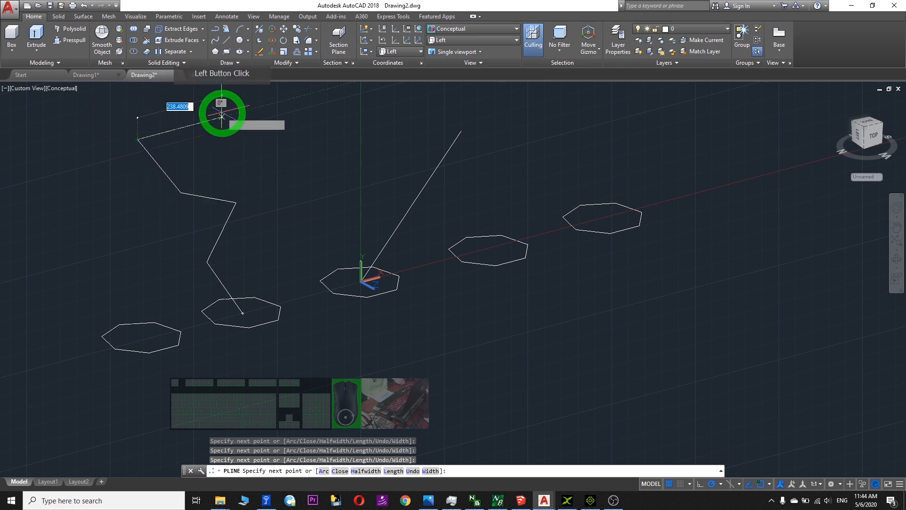
pyautogui.click(149, 97)
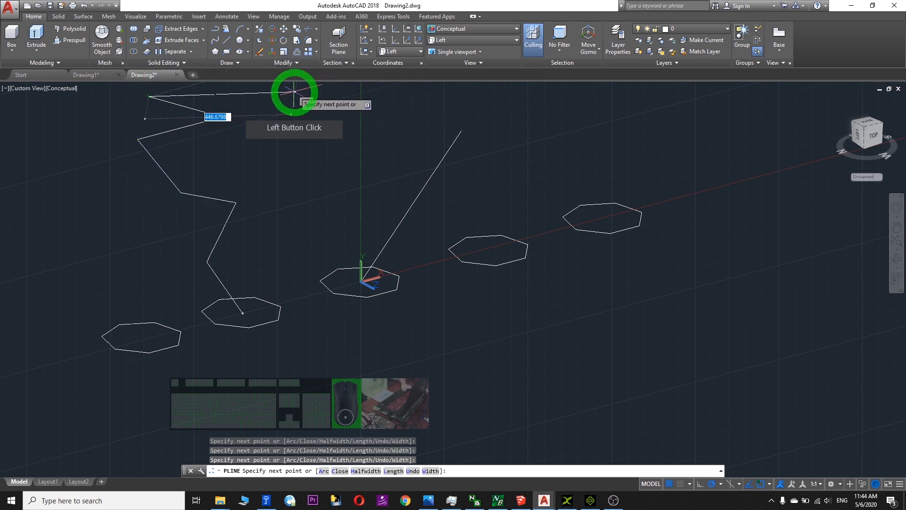
pyautogui.press('Escape')
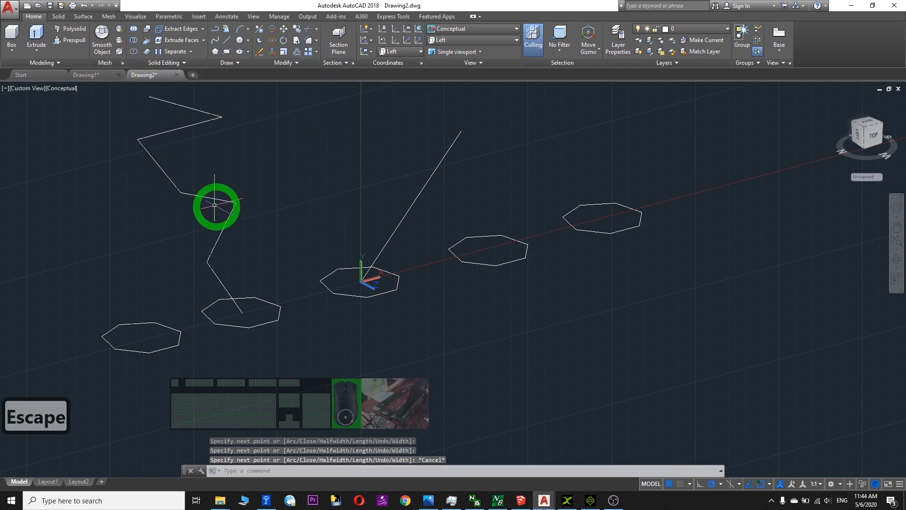
# Try to extrude the heptagon at the foot of the zigzag polyline, using the polyline as the extrusion path.
pyautogui.scroll(-4, 269, 318)
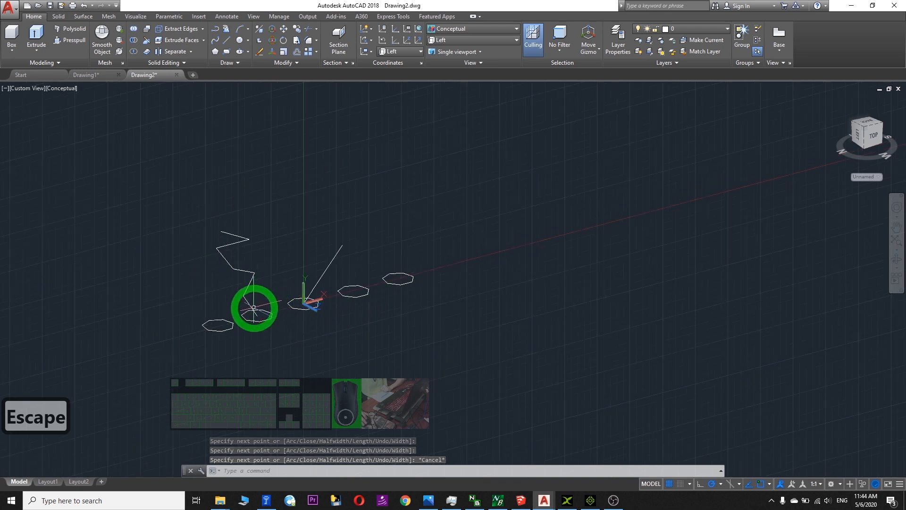
pyautogui.scroll(3, 344, 255)
pyautogui.moveTo(276, 338); pyautogui.dragTo(350, 297, button='middle')
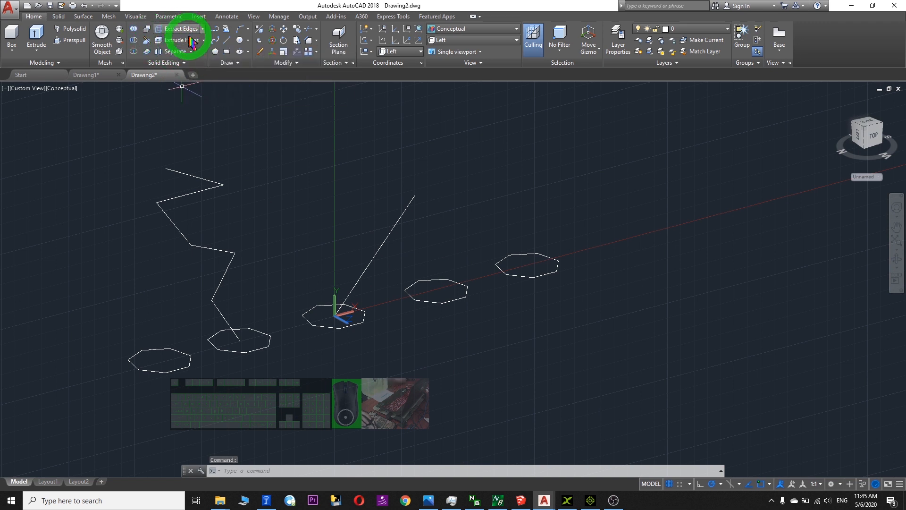
pyautogui.click(61, 16)
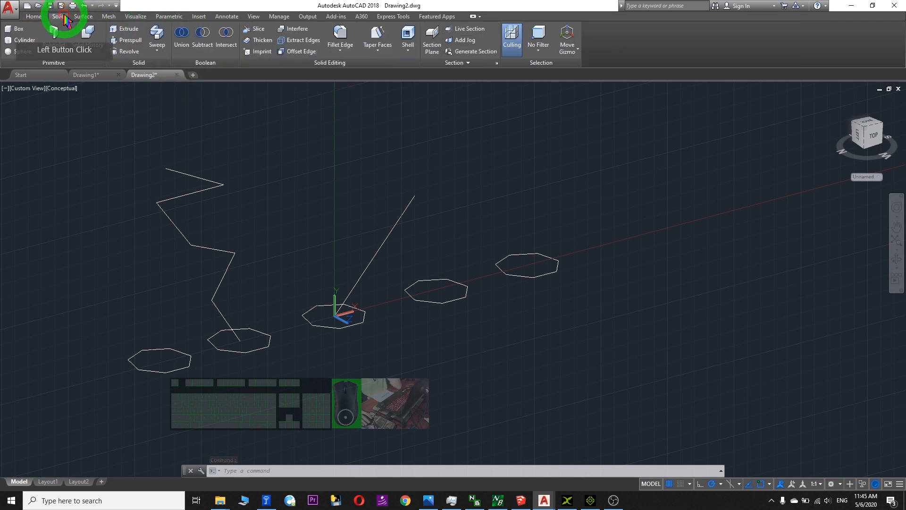
pyautogui.click(121, 30)
pyautogui.click(255, 348)
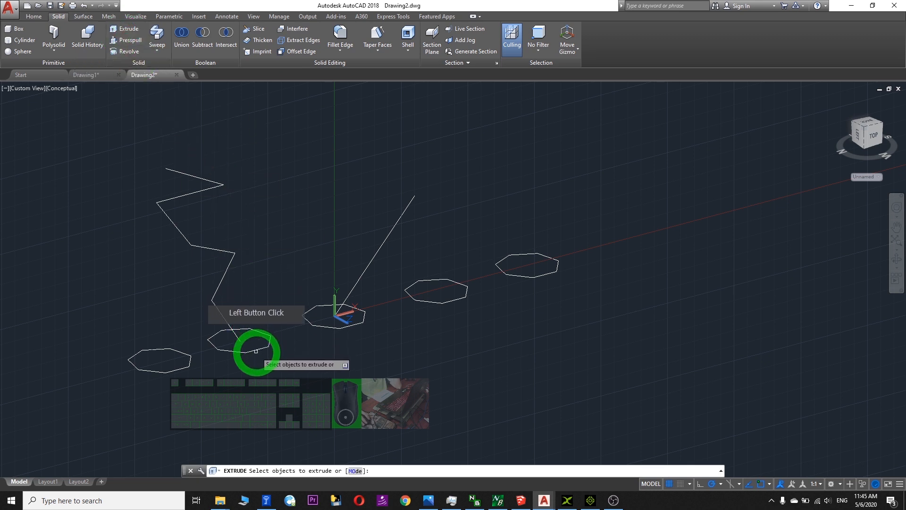
pyautogui.click(255, 351)
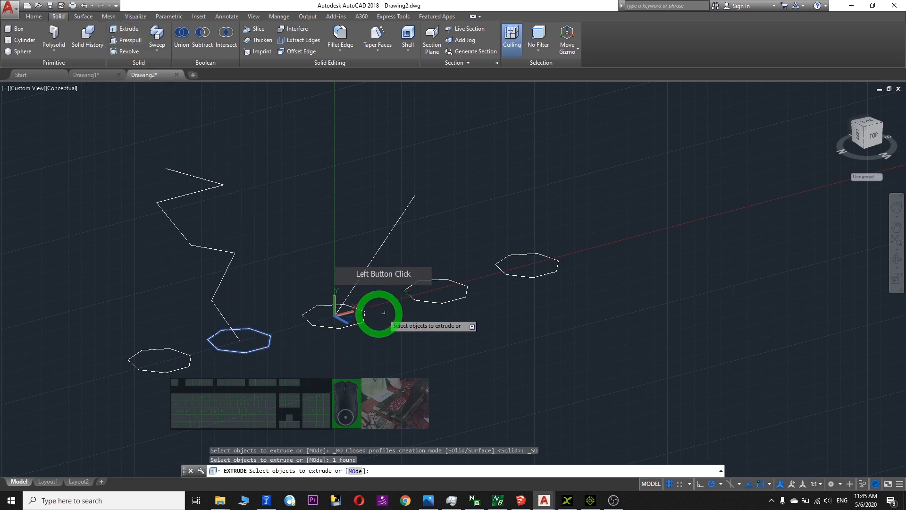
pyautogui.press('Return')
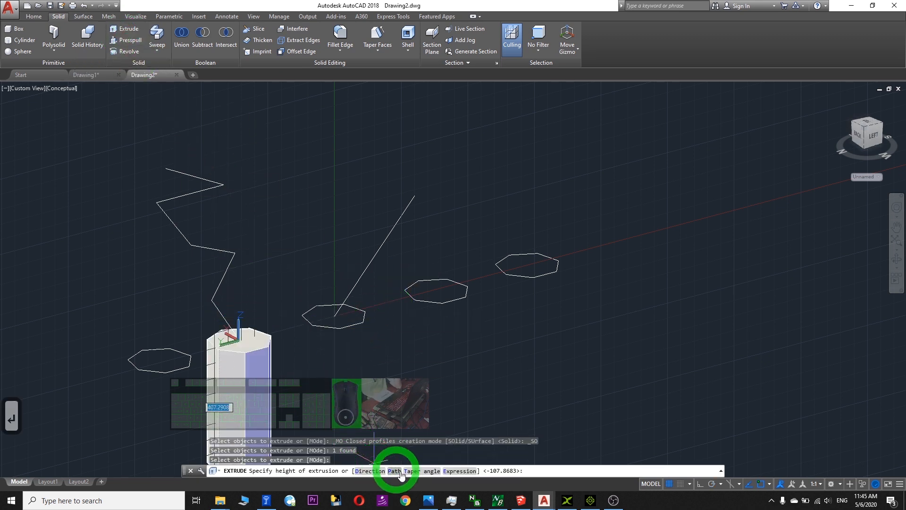
pyautogui.click(395, 471)
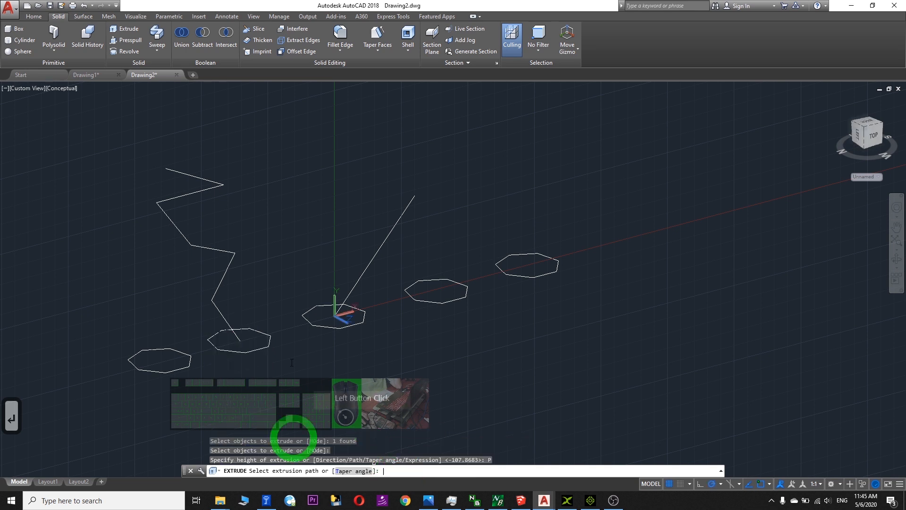
pyautogui.click(216, 309)
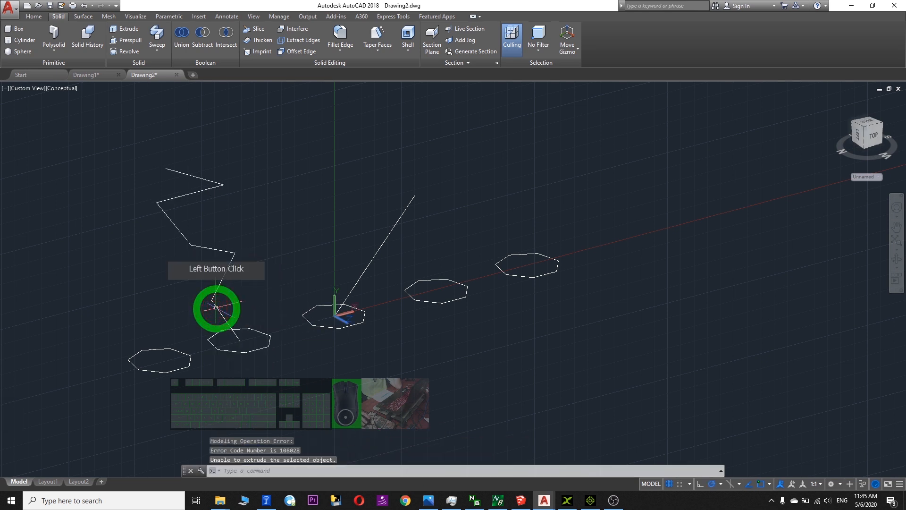
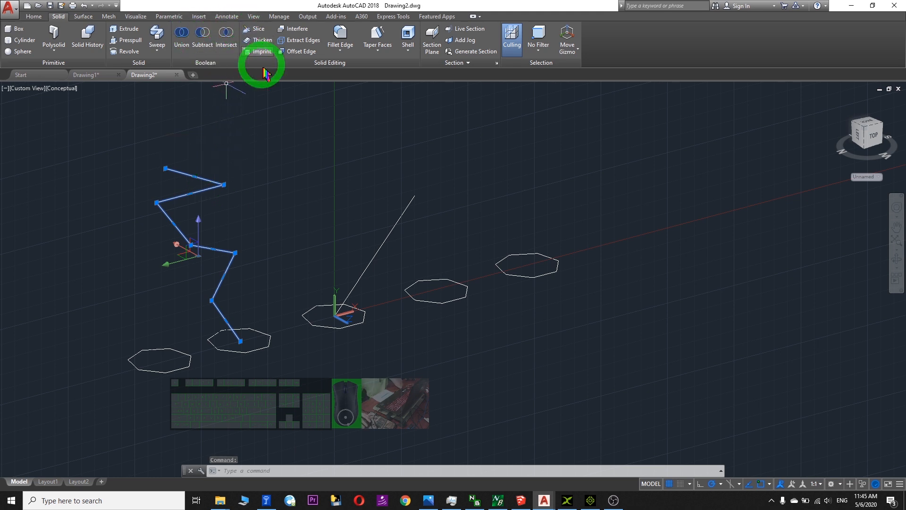
pyautogui.click(34, 19)
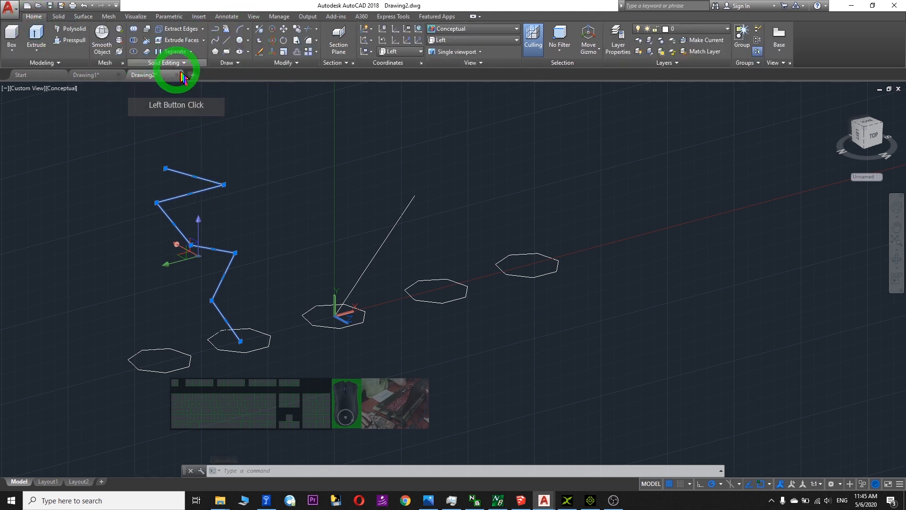
pyautogui.click(229, 64)
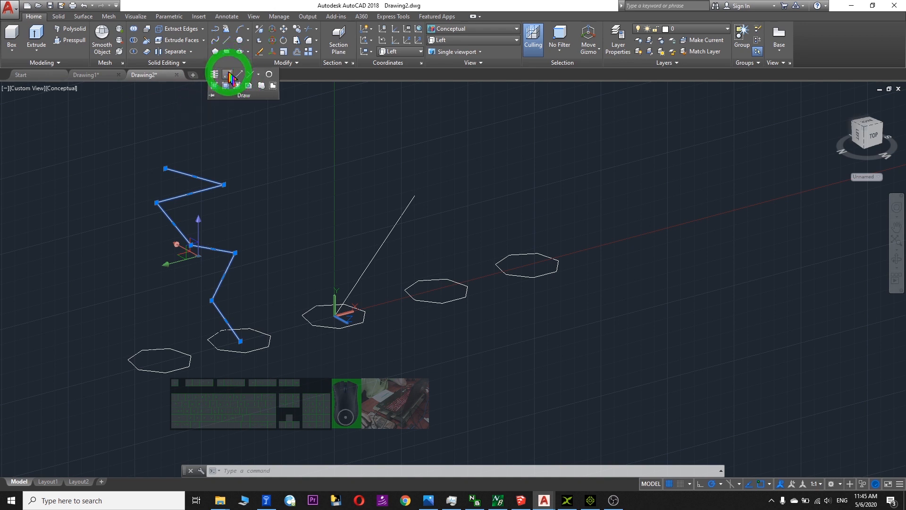
pyautogui.click(229, 78)
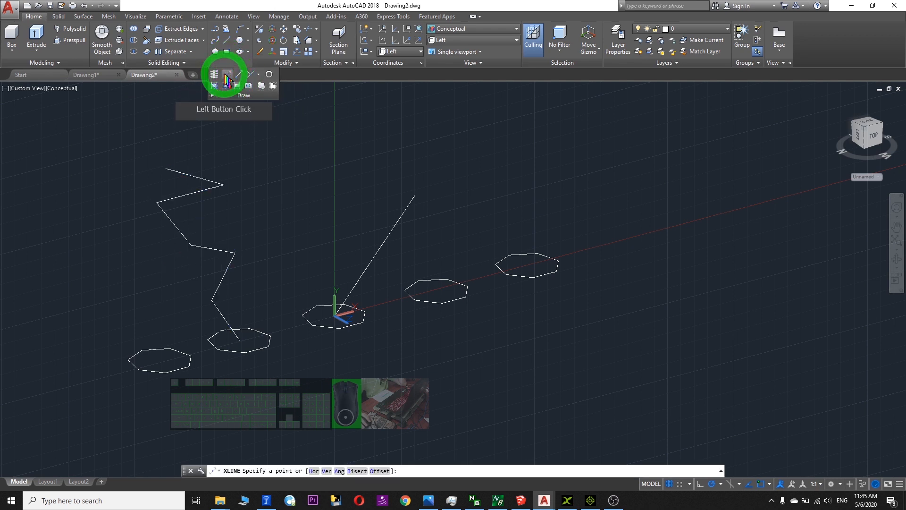
pyautogui.click(206, 178)
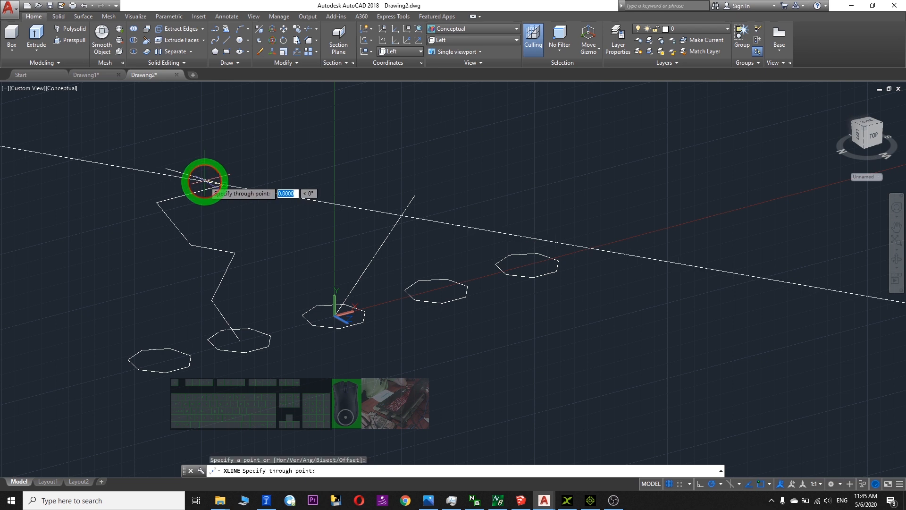
pyautogui.press('Escape')
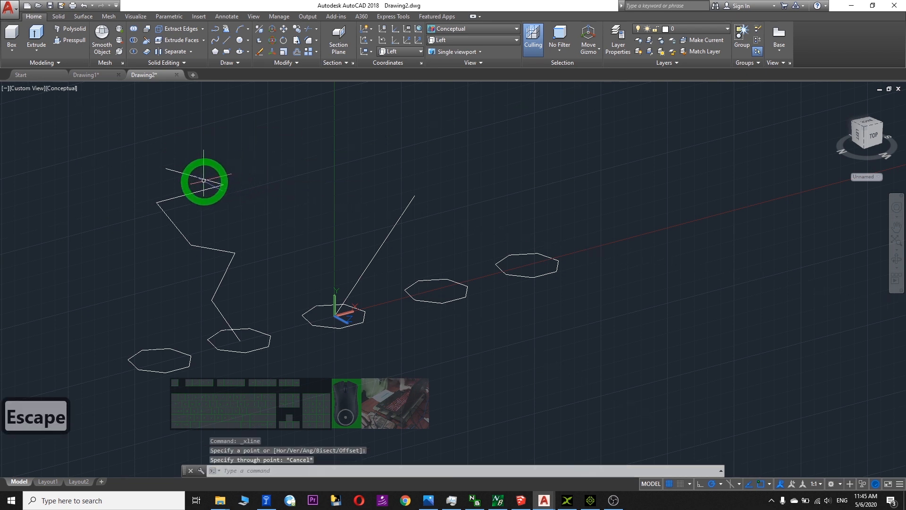
pyautogui.press('Escape')
pyautogui.click(203, 179)
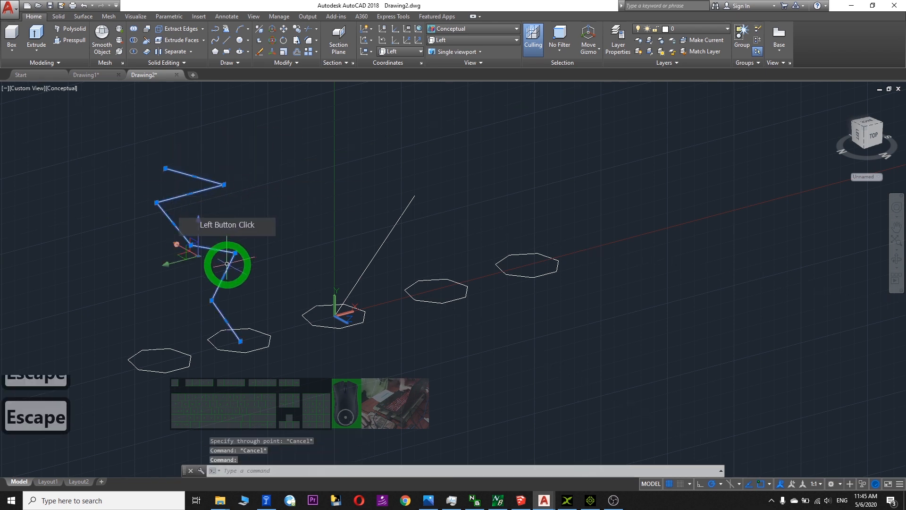
pyautogui.click(59, 16)
pyautogui.click(55, 45)
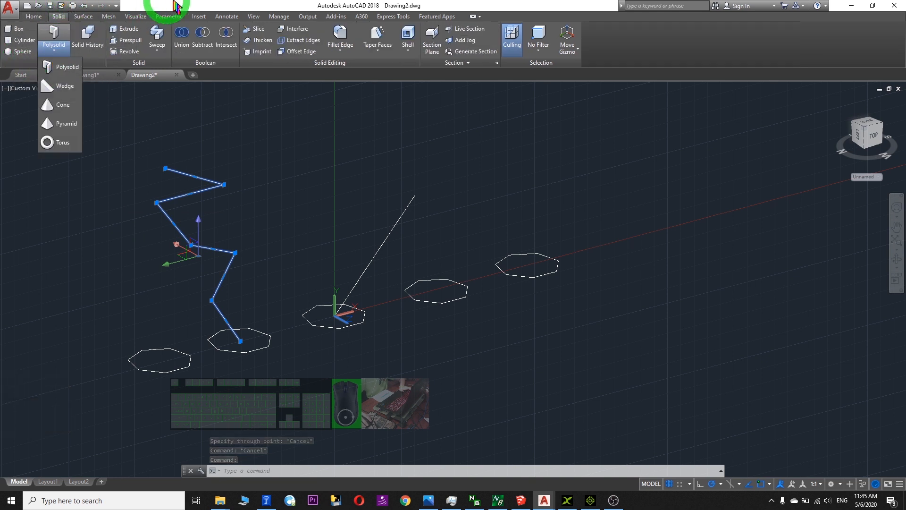
pyautogui.click(12, 52)
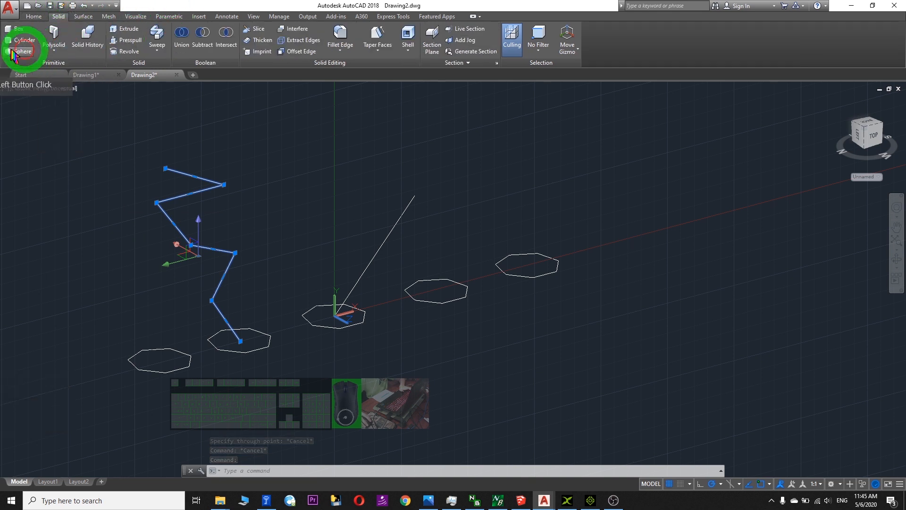
pyautogui.click(134, 42)
pyautogui.press('Escape')
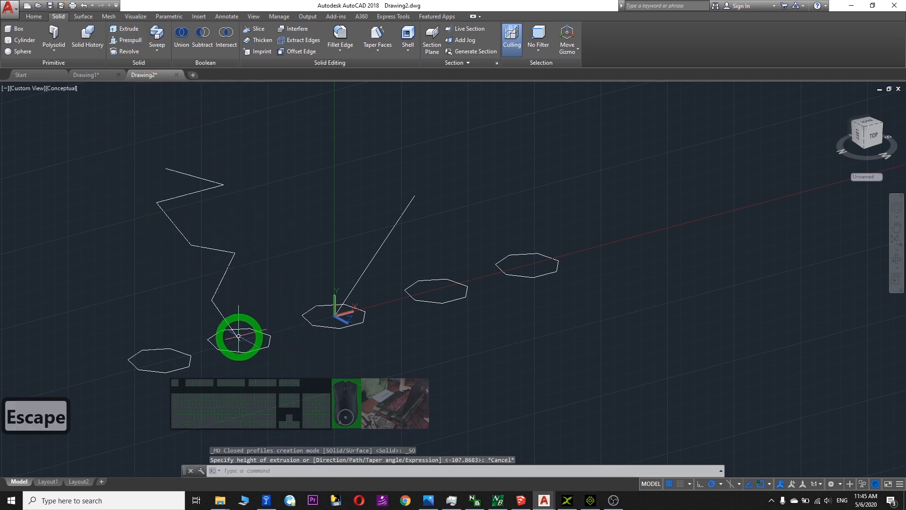
# Try again to extrude the heptagon at the zigzag polyline's foot, using the Path option with the polyline as the path.
pyautogui.click(240, 351)
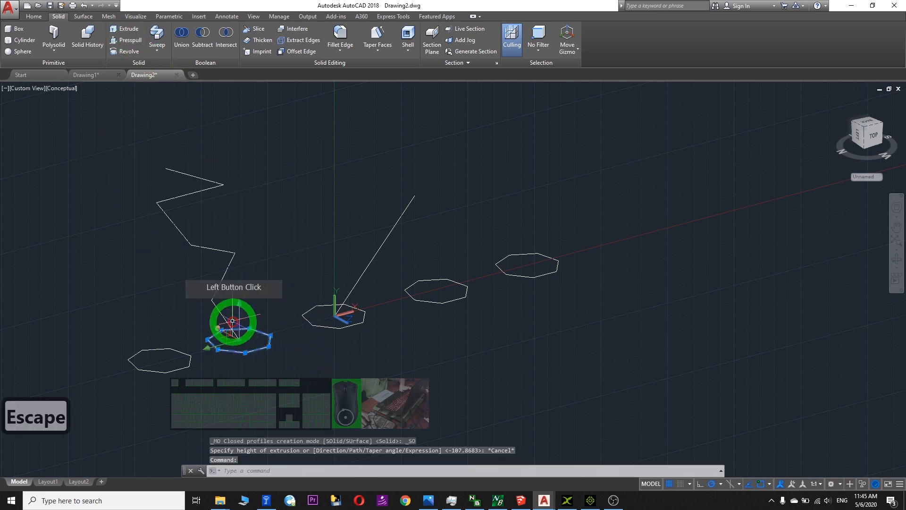
pyautogui.click(132, 30)
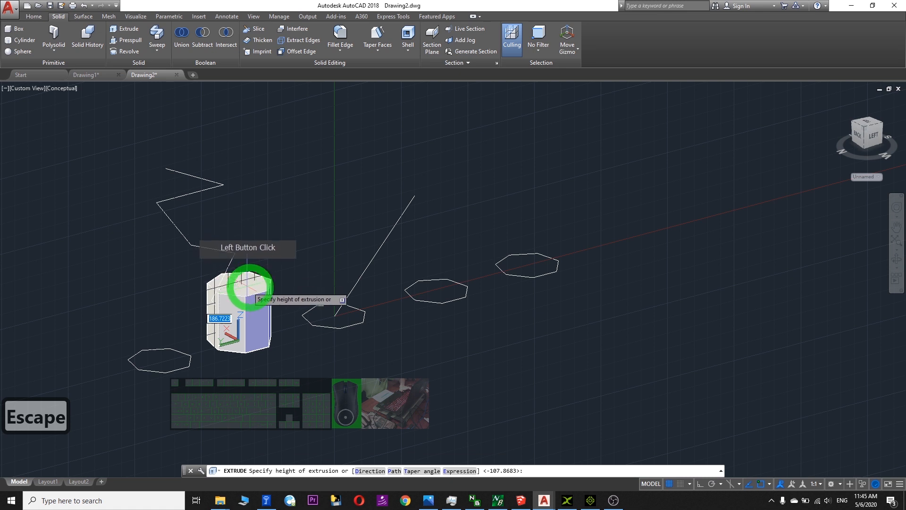
pyautogui.click(395, 470)
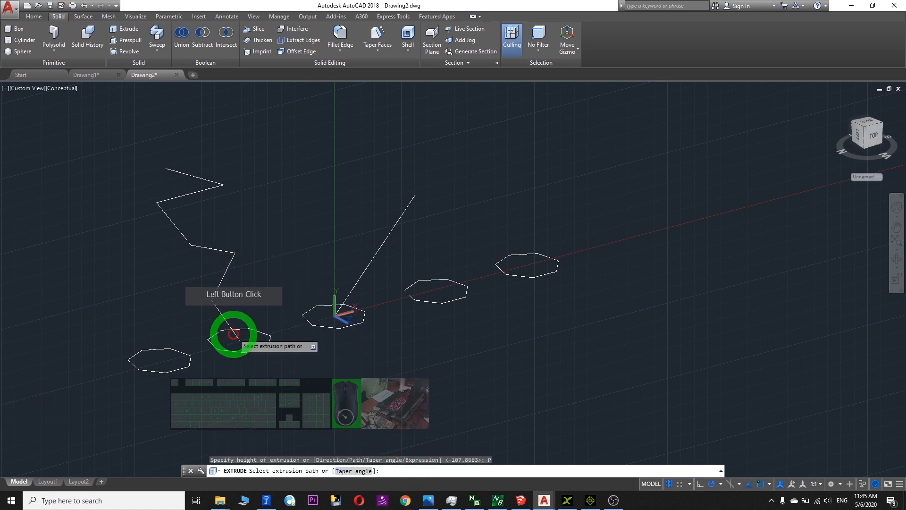
pyautogui.click(222, 314)
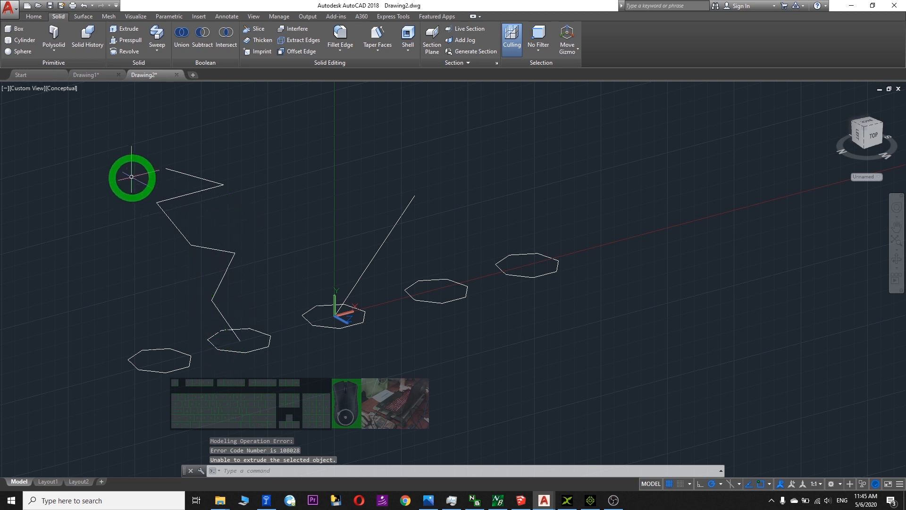
# Sweep the heptagon at the zigzag's foot along the zigzag polyline to form a solid.
pyautogui.scroll(2, 253, 299)
pyautogui.moveTo(312, 381); pyautogui.dragTo(346, 345, button='middle')
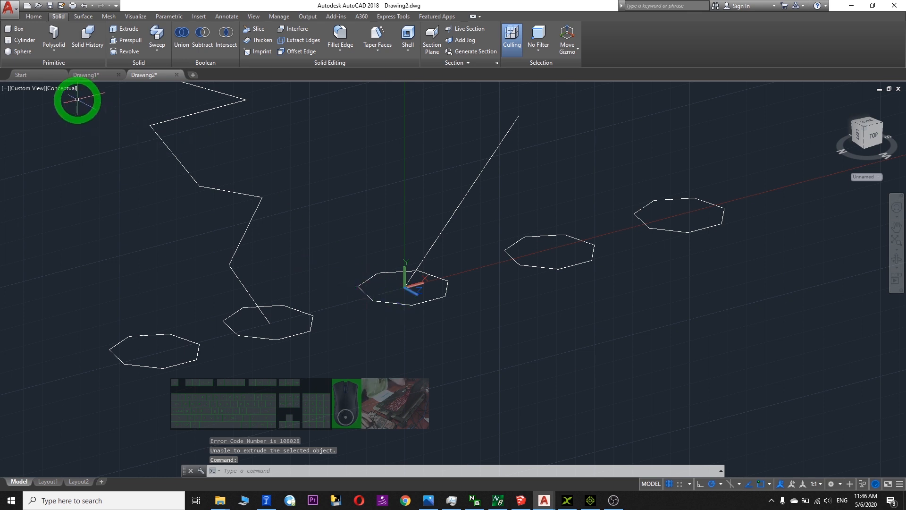
pyautogui.click(55, 53)
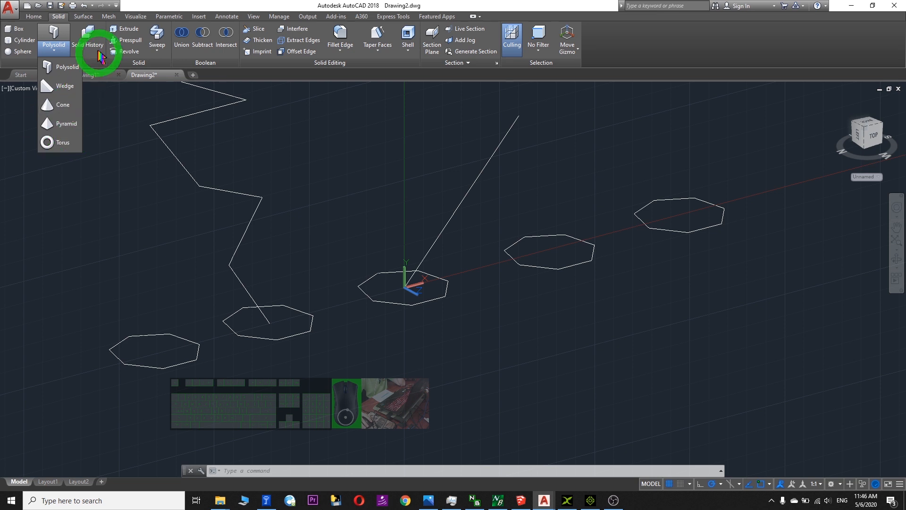
pyautogui.click(158, 40)
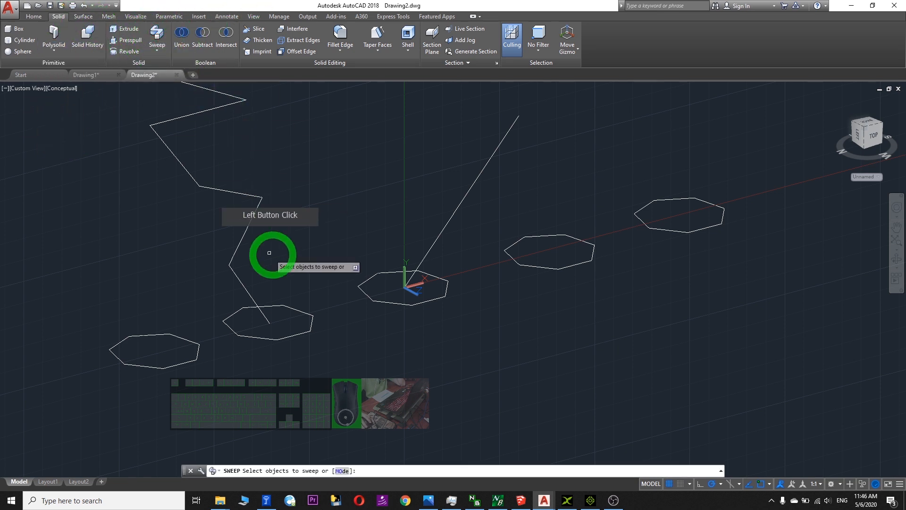
pyautogui.click(283, 338)
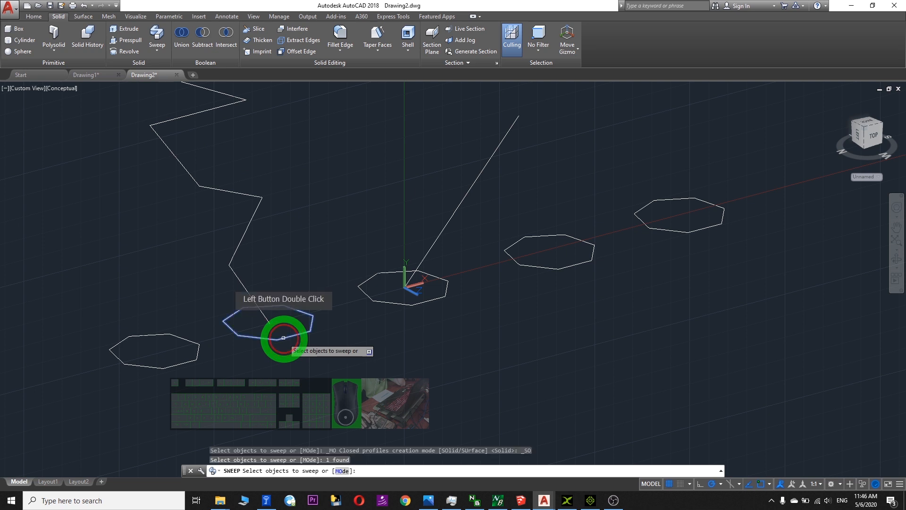
pyautogui.press('Return')
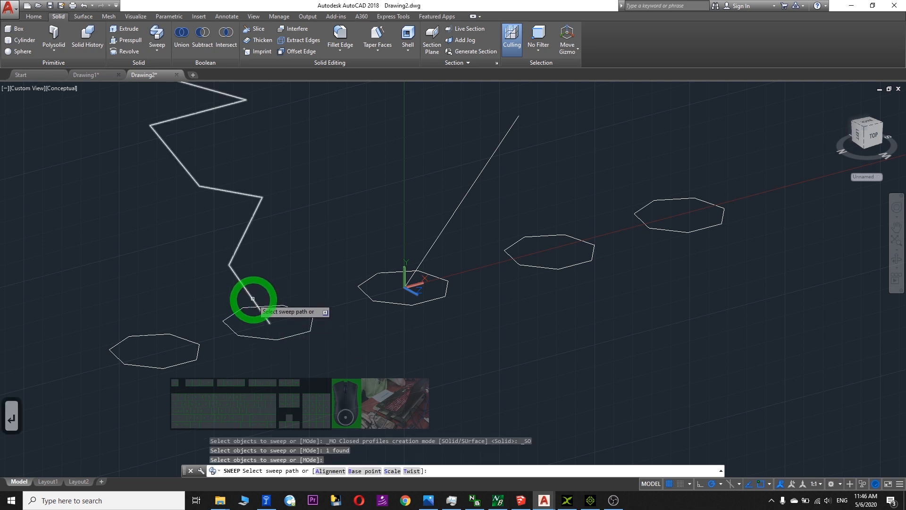
pyautogui.click(253, 299)
pyautogui.scroll(-4, 385, 290)
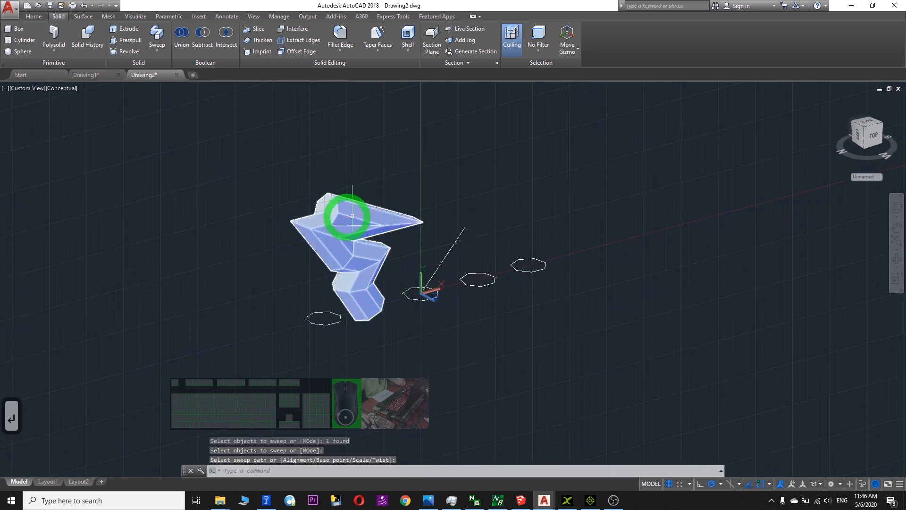
pyautogui.scroll(4, 508, 321)
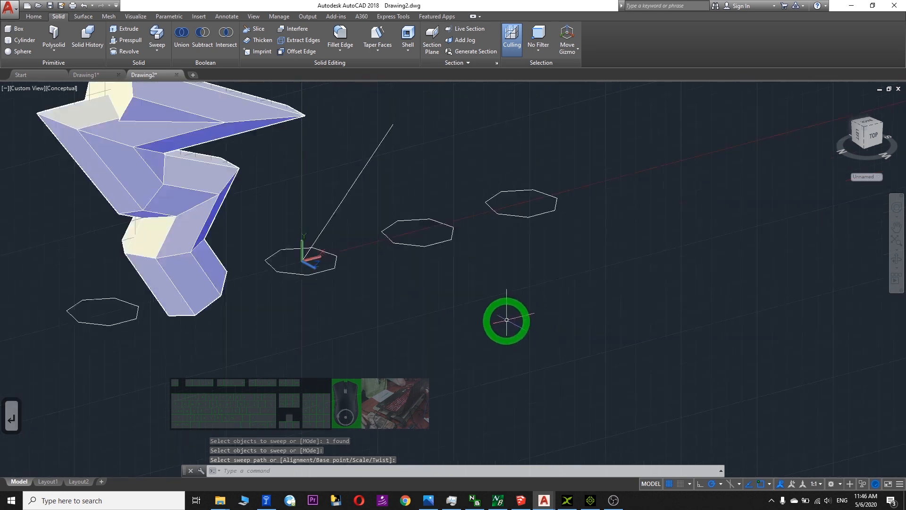
# Extrude the outermost heptagon on the positive X side with a picked taper angle, directed from the origin to the slanted line's upper end.
pyautogui.scroll(-3, 430, 300)
pyautogui.moveTo(430, 300); pyautogui.dragTo(455, 313, button='middle')
pyautogui.moveTo(607, 313); pyautogui.dragTo(405, 353, button='middle')
pyautogui.scroll(4, 356, 298)
pyautogui.scroll(-1, 330, 302)
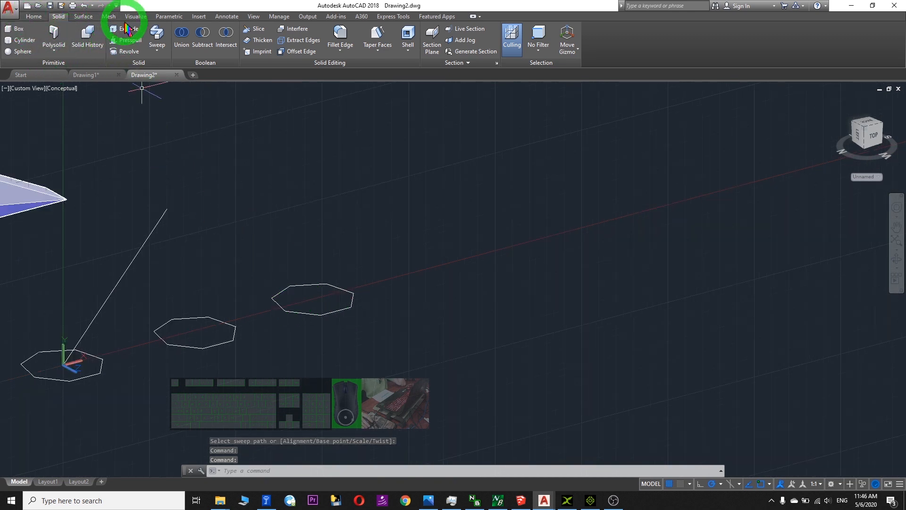
pyautogui.click(117, 36)
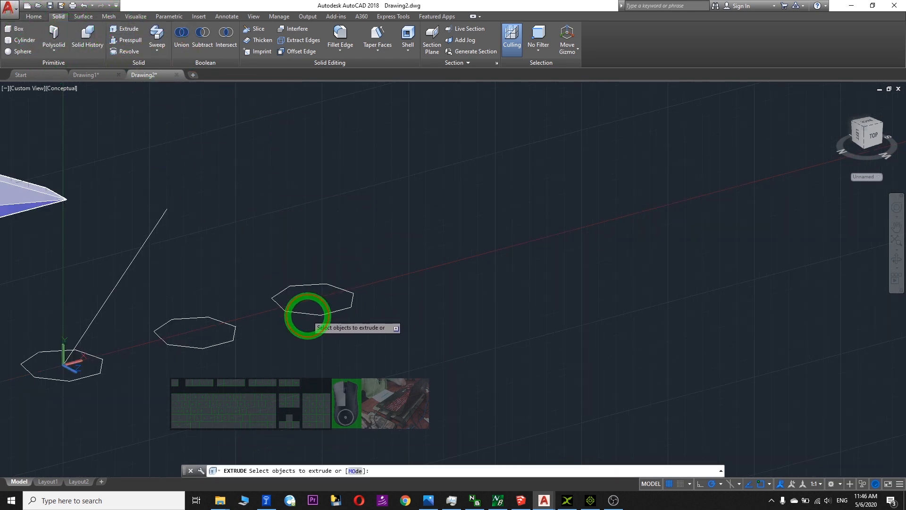
pyautogui.click(308, 314)
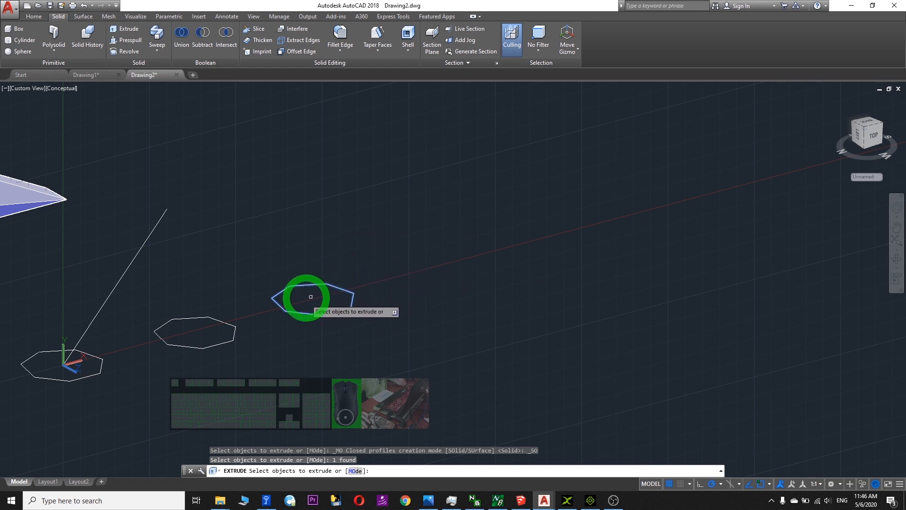
pyautogui.press('Return')
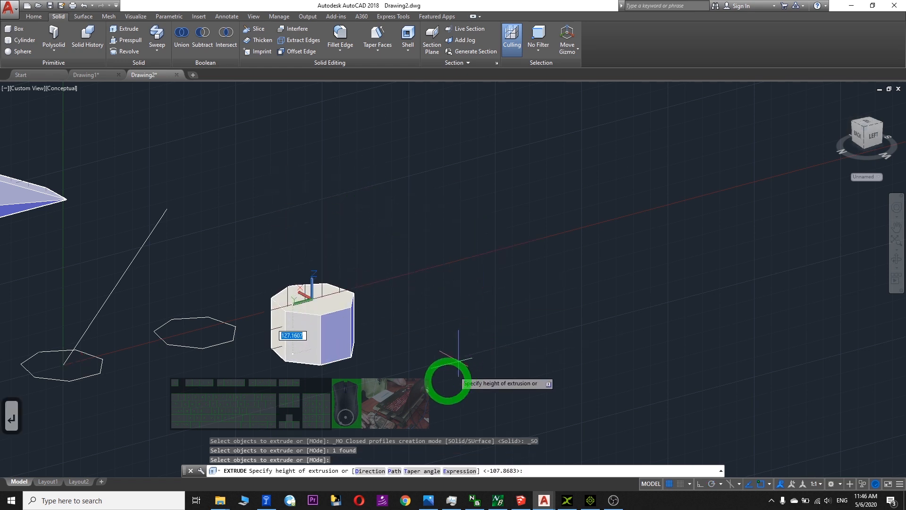
pyautogui.click(421, 471)
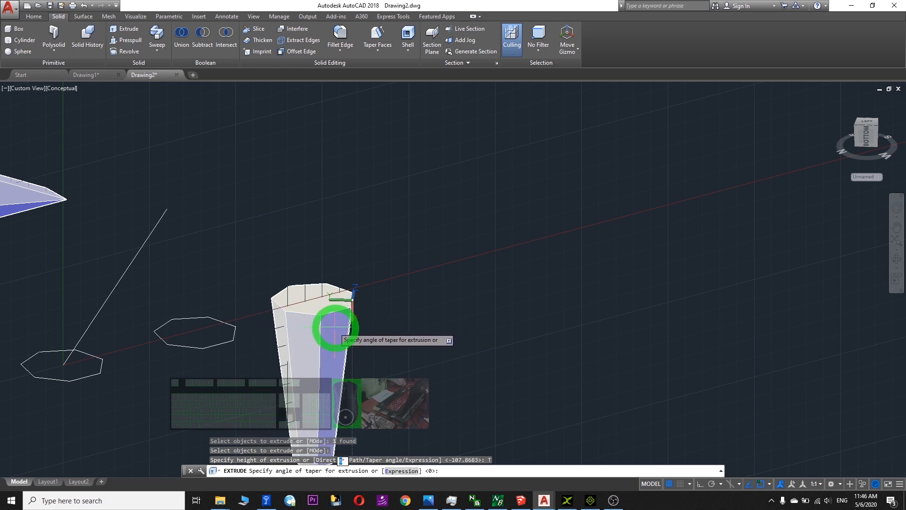
pyautogui.click(336, 330)
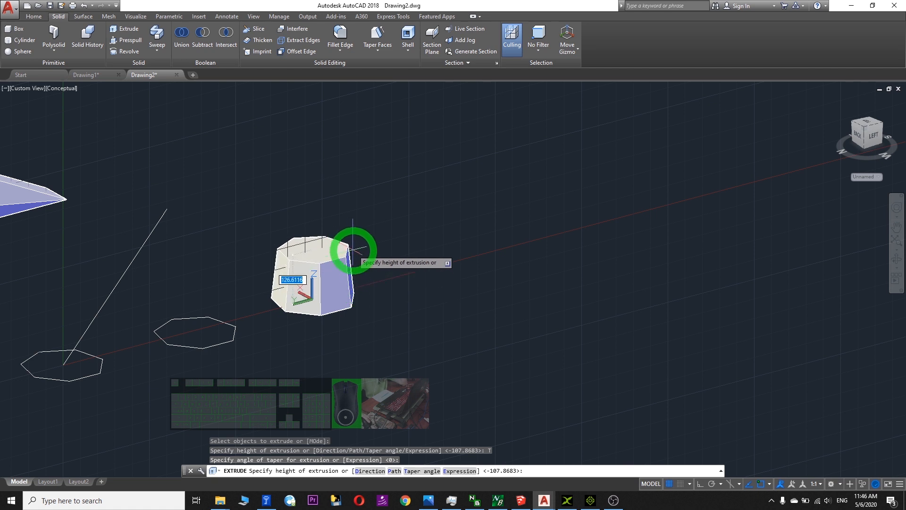
pyautogui.click(370, 472)
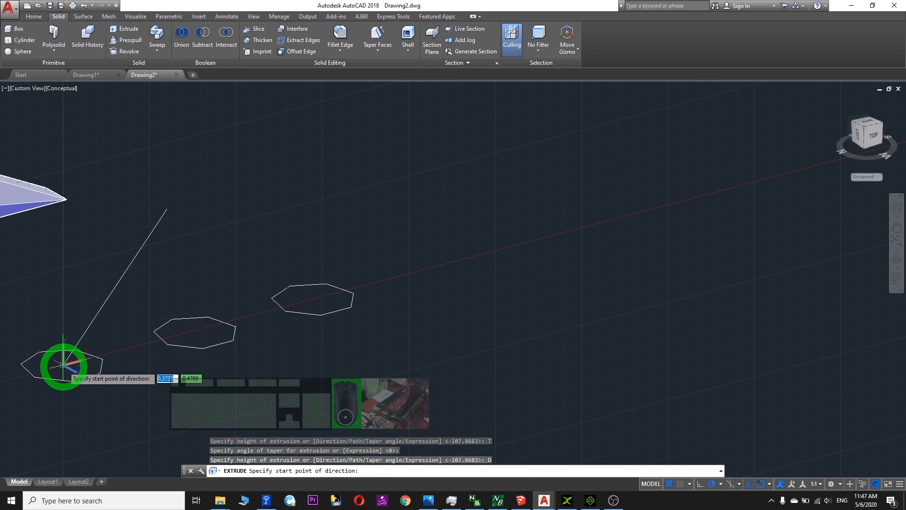
pyautogui.click(64, 365)
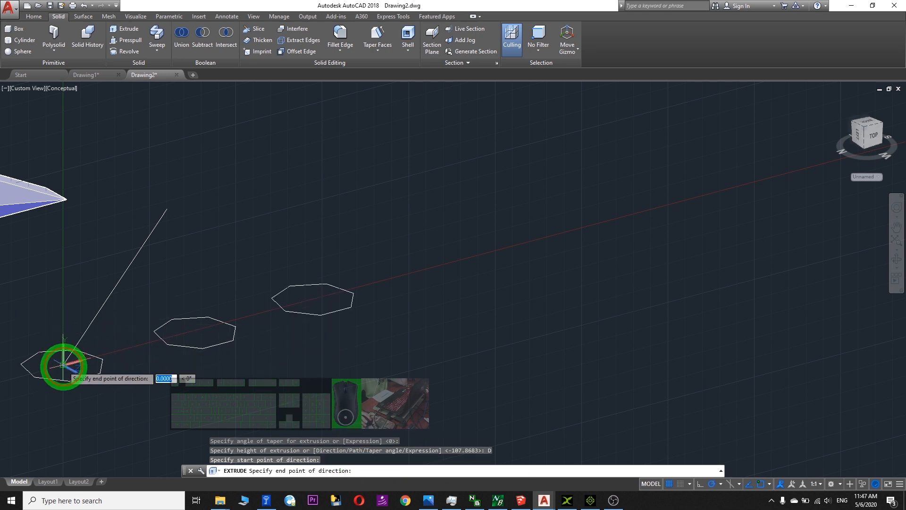
pyautogui.click(167, 208)
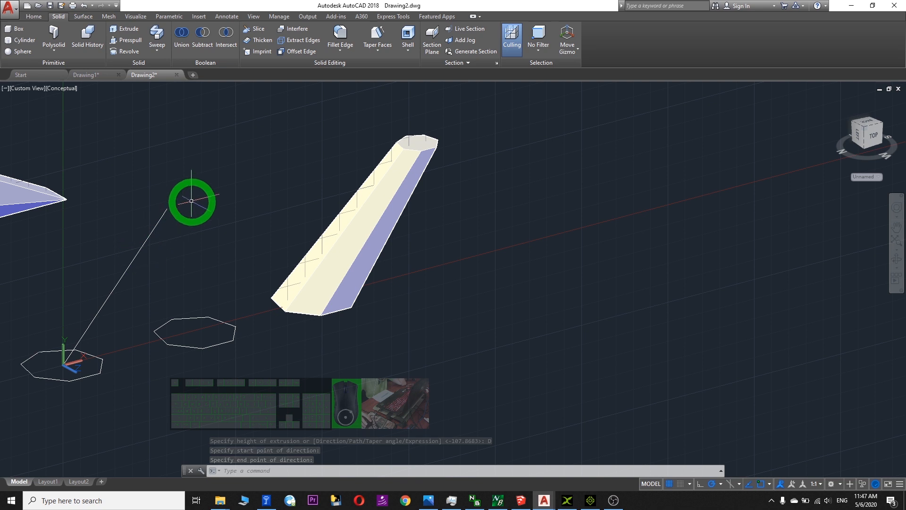
# Examine the tapered extrusion's base and narrow end against the slanted direction line and the swept zigzag solid.
pyautogui.scroll(-3, 465, 304)
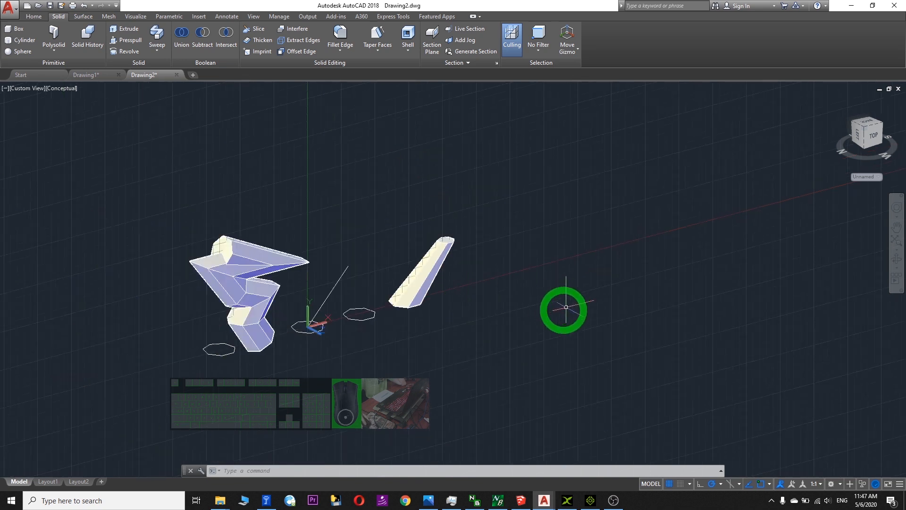
pyautogui.moveTo(570, 357); pyautogui.dragTo(491, 364, button='middle')
pyautogui.scroll(3, 370, 303)
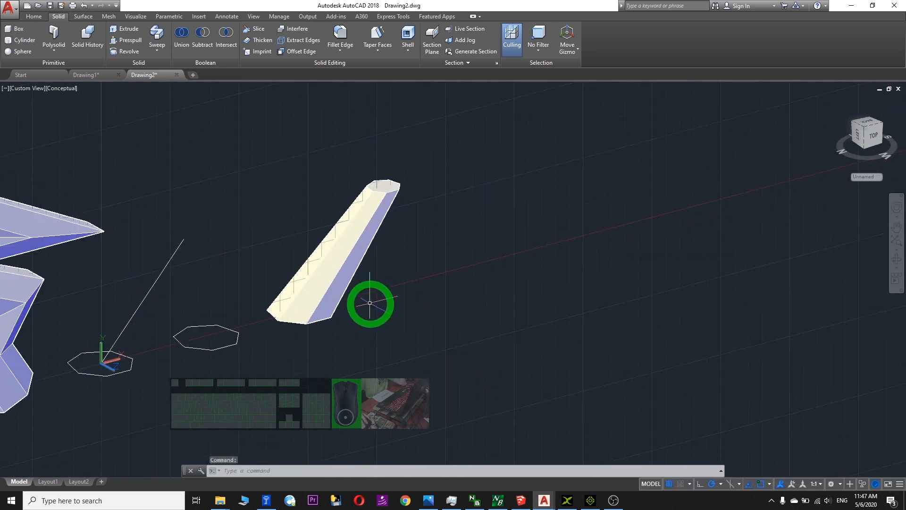
pyautogui.click(380, 187)
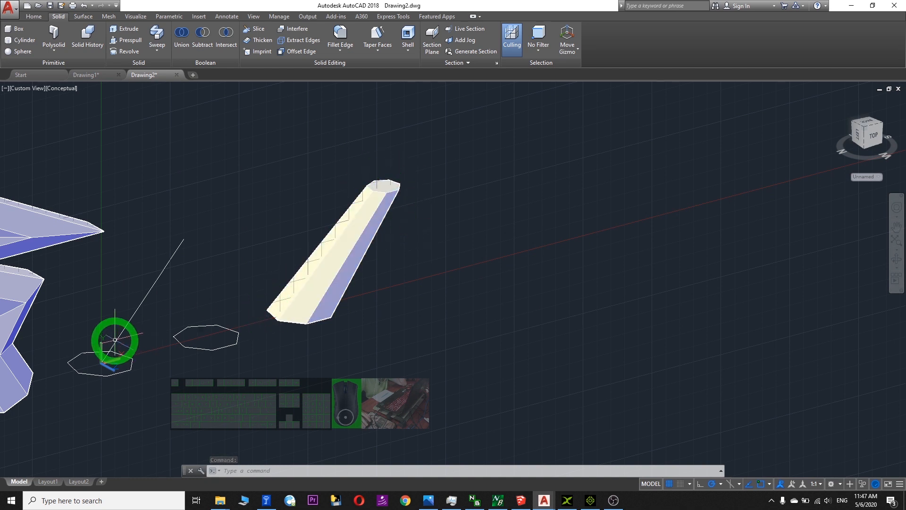
pyautogui.click(380, 192)
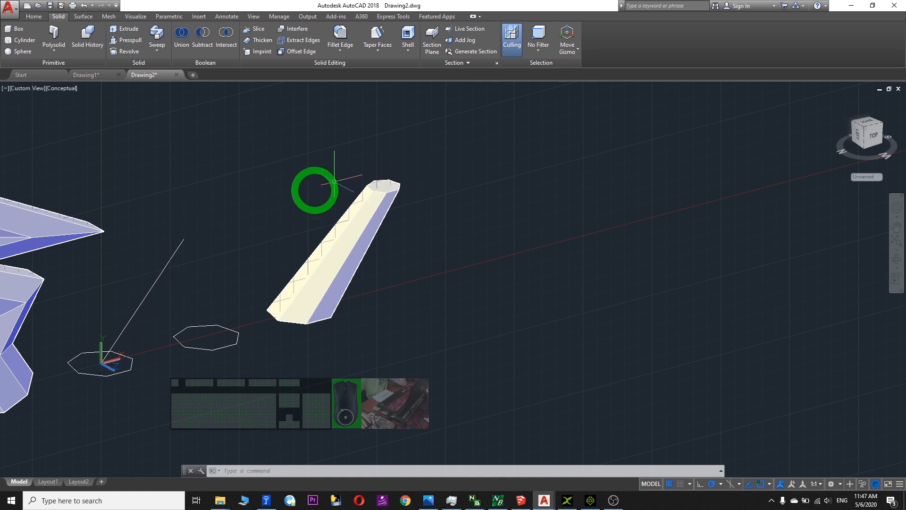
pyautogui.moveTo(352, 293); pyautogui.dragTo(541, 272, button='middle')
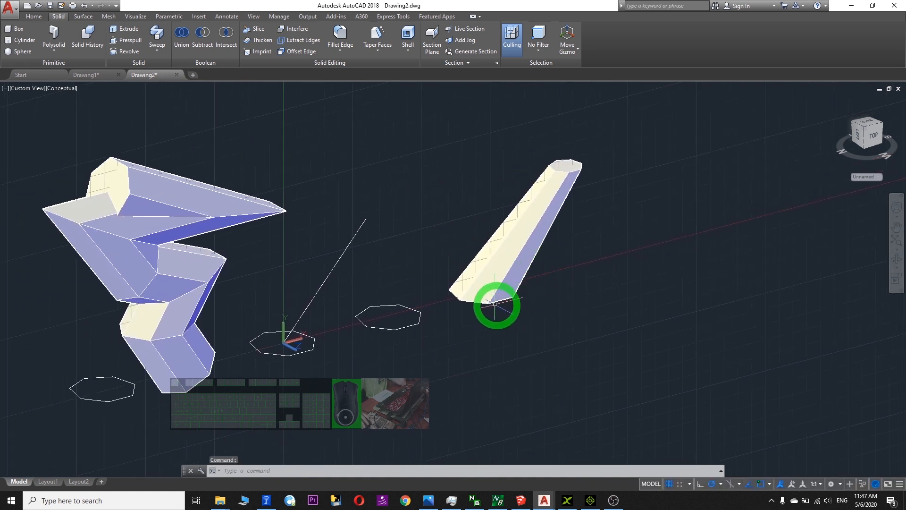
pyautogui.scroll(-5, 516, 307)
pyautogui.scroll(6, 593, 292)
pyautogui.scroll(-3, 513, 284)
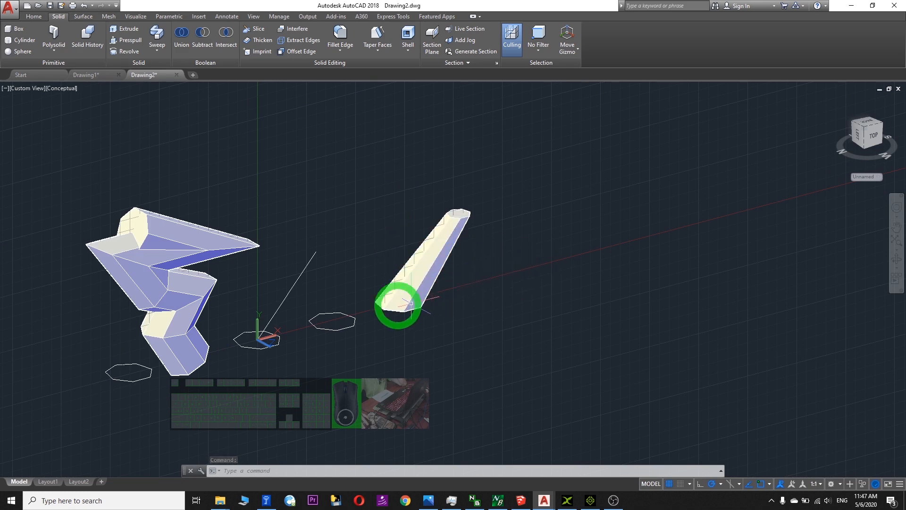
pyautogui.scroll(5, 363, 302)
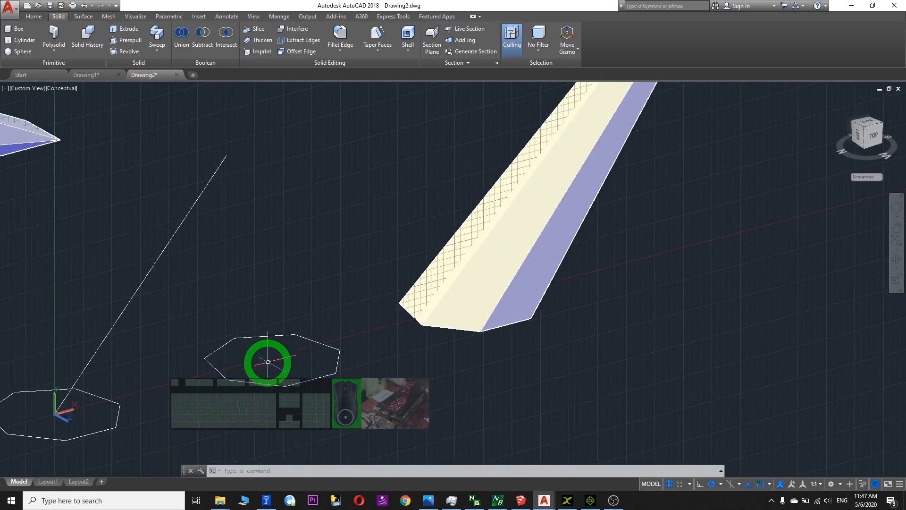
pyautogui.moveTo(263, 305); pyautogui.dragTo(399, 264, button='middle')
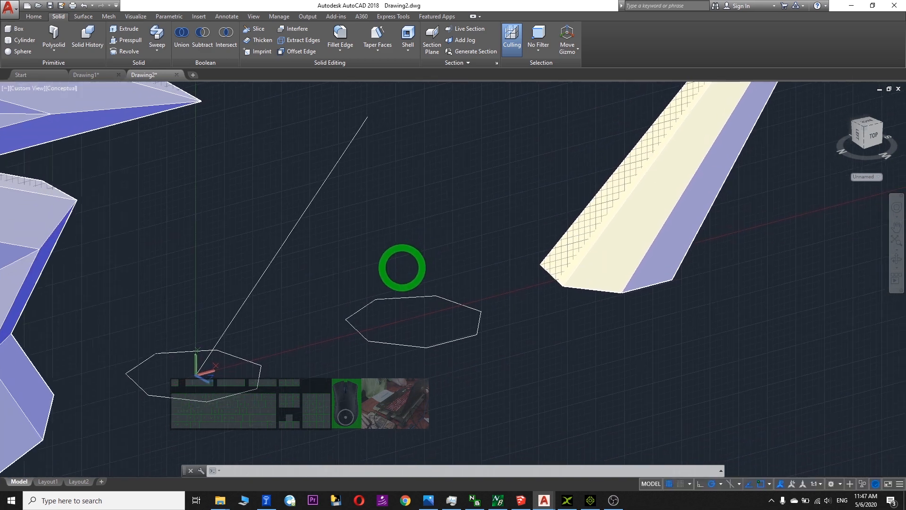
pyautogui.click(244, 359)
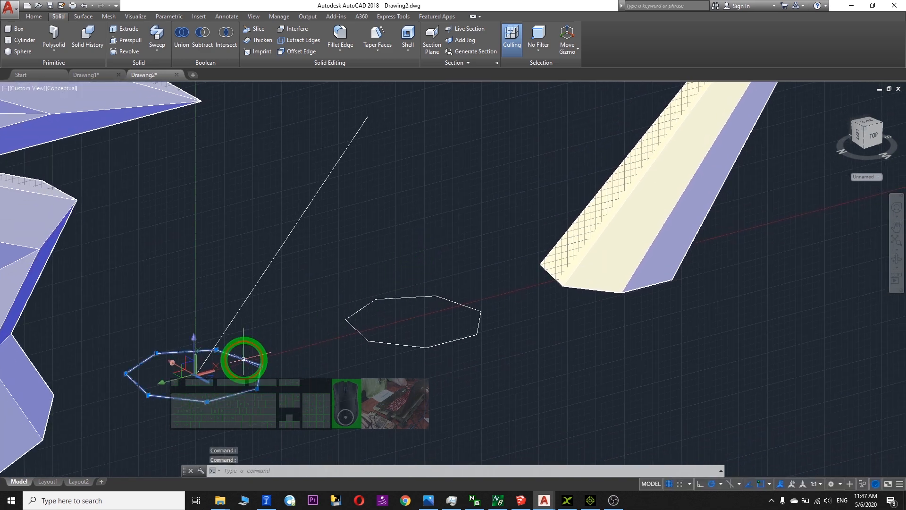
pyautogui.click(167, 383)
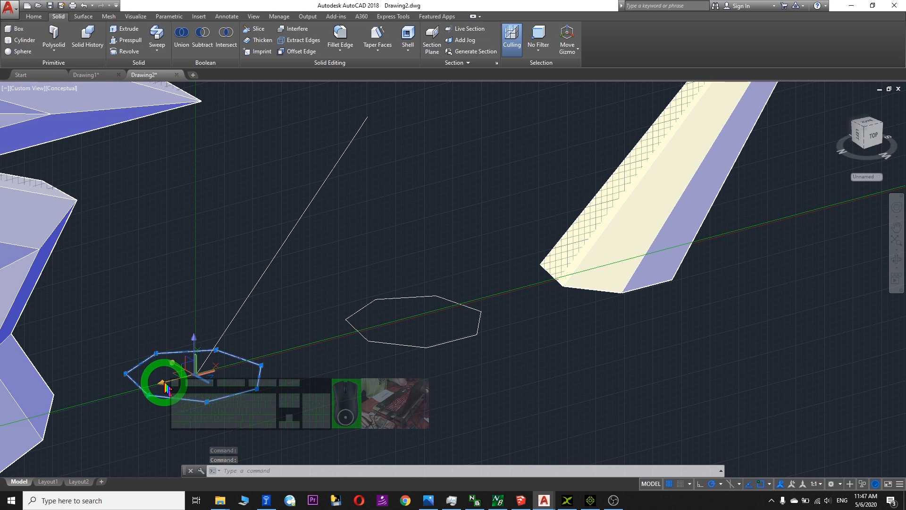
pyautogui.scroll(-5, 415, 319)
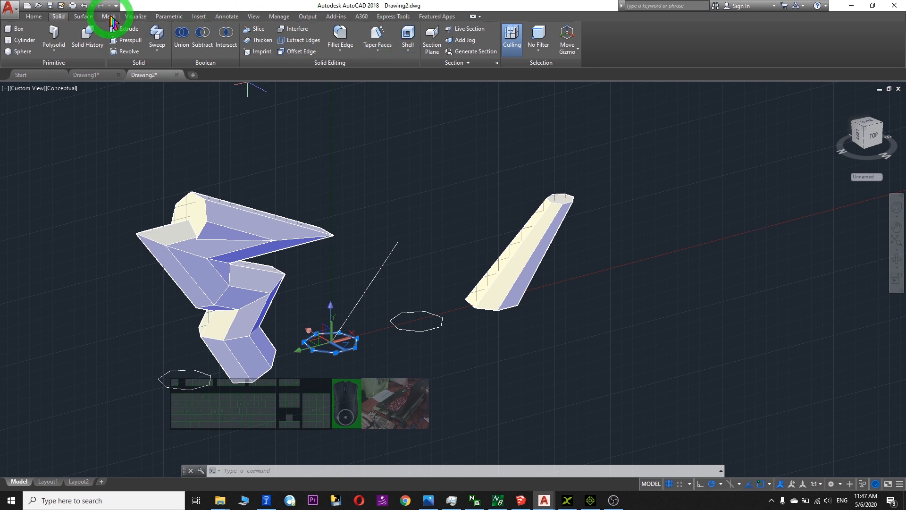
# Set the work plane with the Top preset view and draw a small rectangle inside the heptagon at the origin.
pyautogui.click(35, 20)
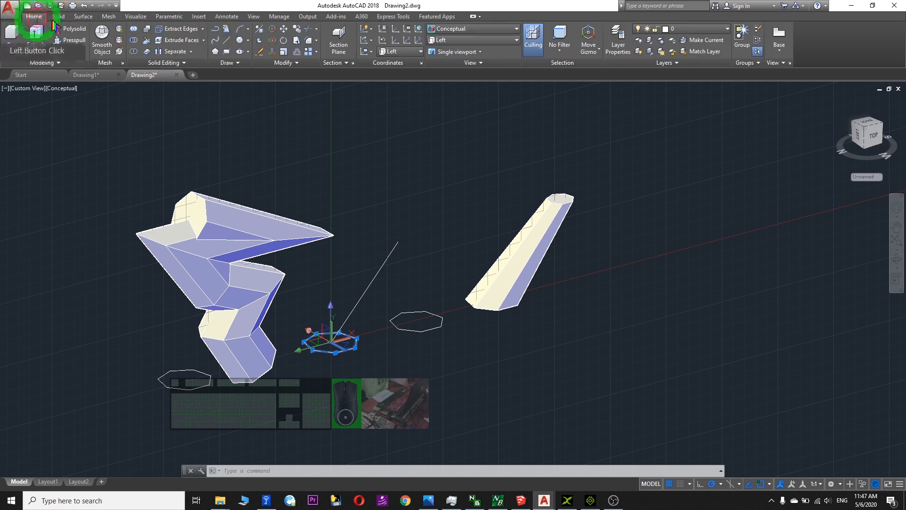
pyautogui.click(450, 40)
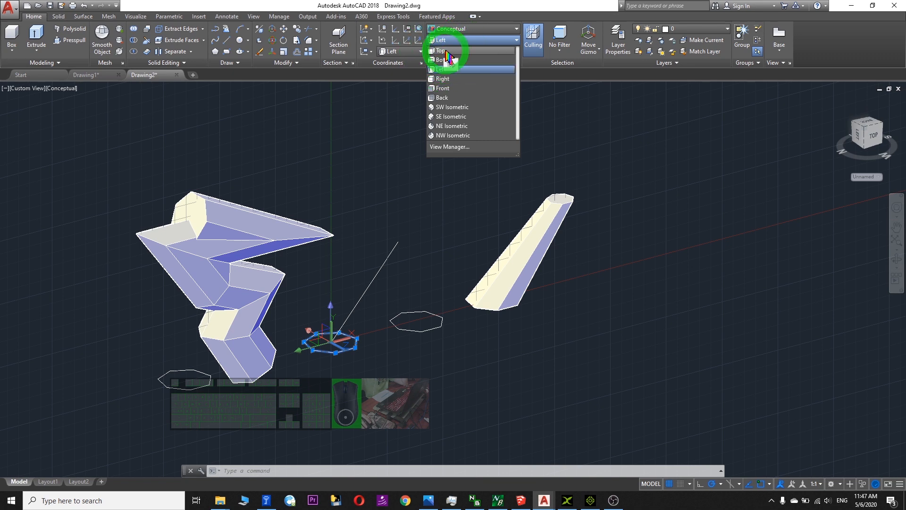
pyautogui.click(444, 50)
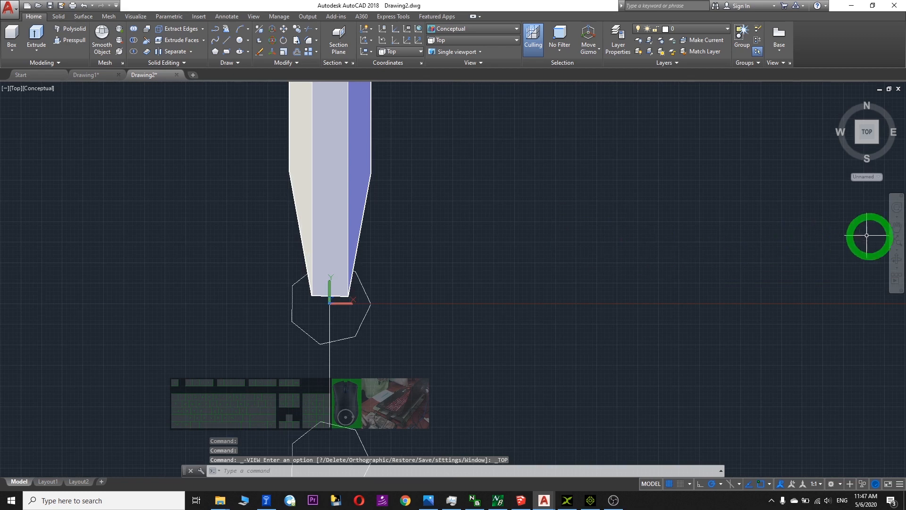
pyautogui.click(897, 260)
pyautogui.moveTo(435, 299); pyautogui.dragTo(321, 353)
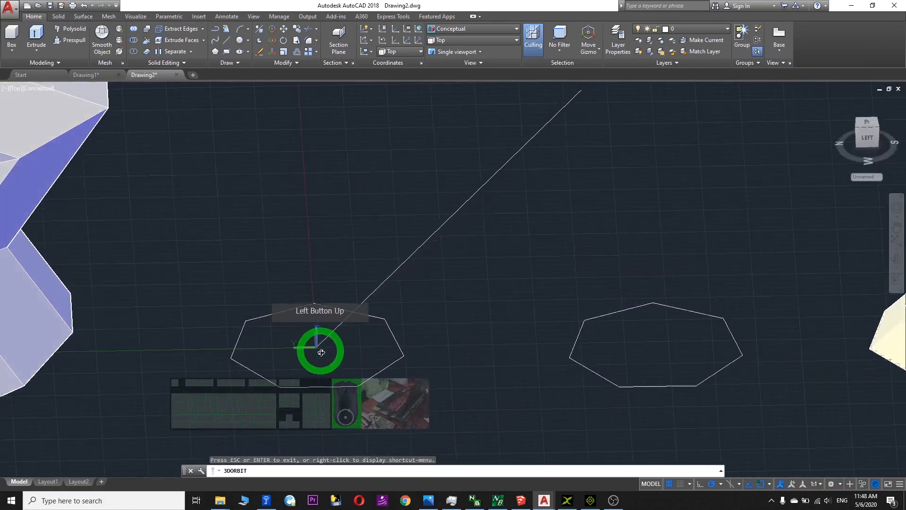
pyautogui.scroll(3, 321, 353)
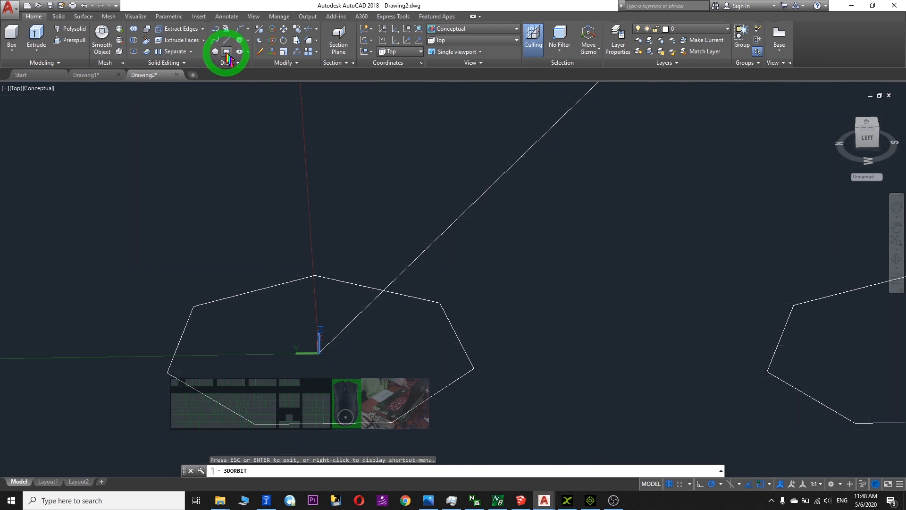
pyautogui.click(228, 52)
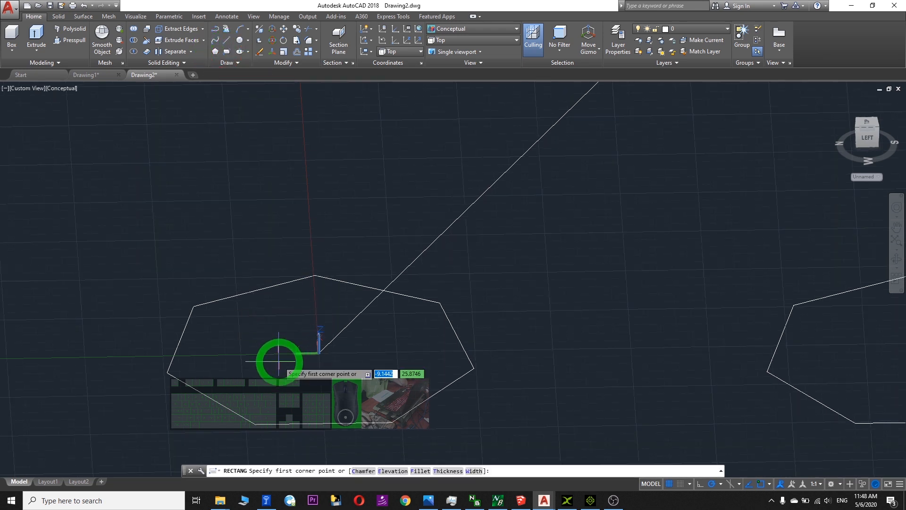
pyautogui.click(279, 370)
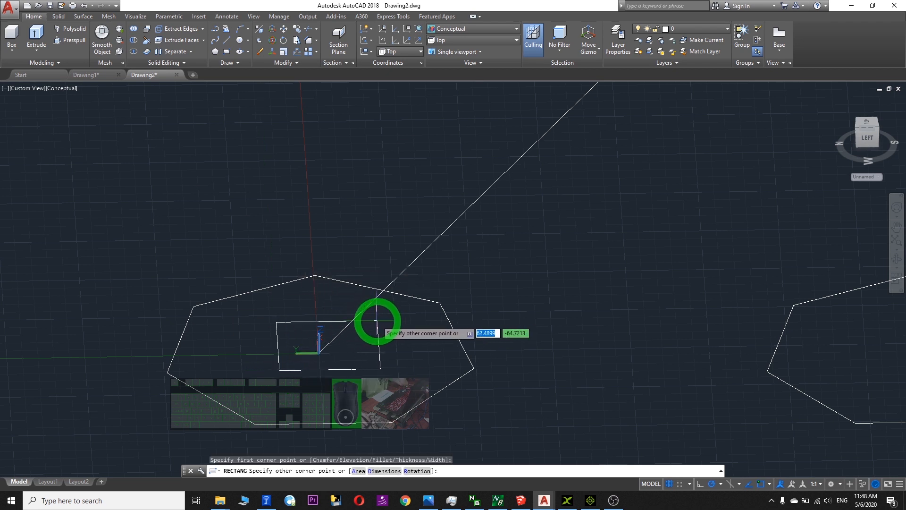
pyautogui.click(401, 325)
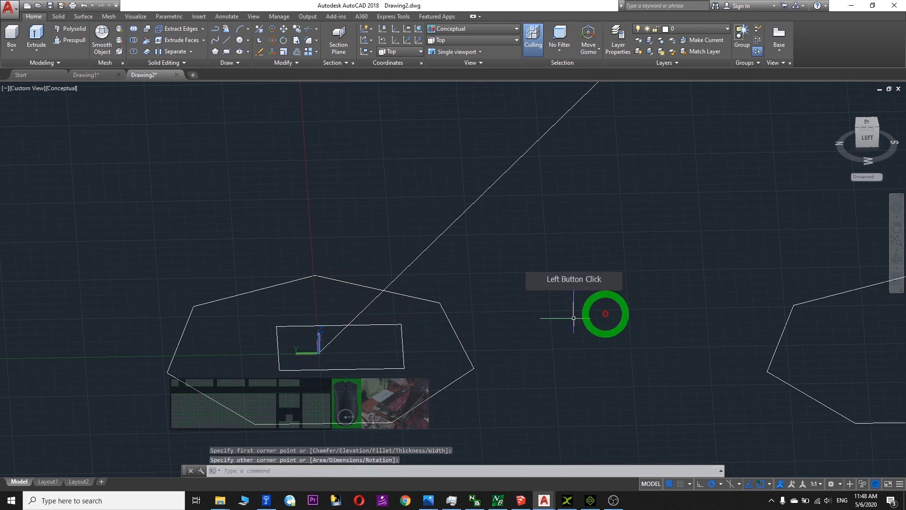
# Delete the slanted direction line rising from the origin.
pyautogui.scroll(-4, 661, 291)
pyautogui.moveTo(705, 288); pyautogui.dragTo(586, 273, button='middle')
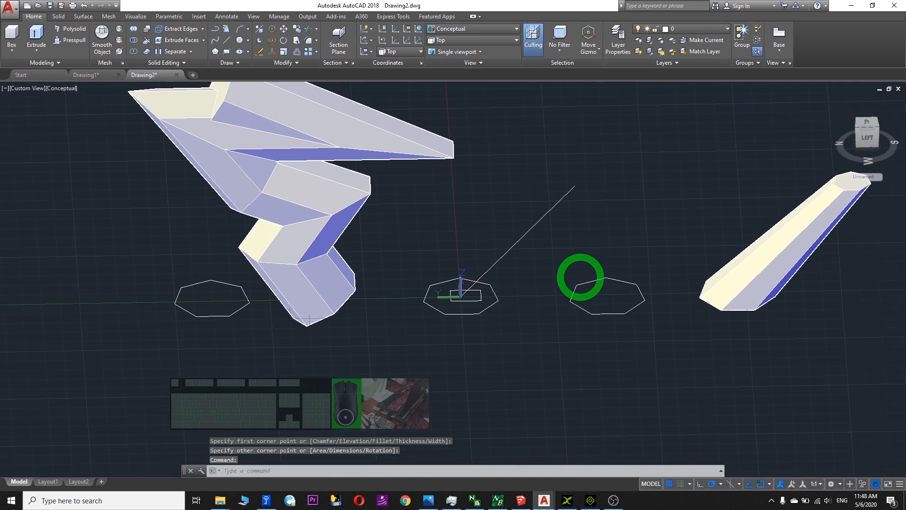
pyautogui.scroll(5, 559, 287)
pyautogui.scroll(-4, 427, 330)
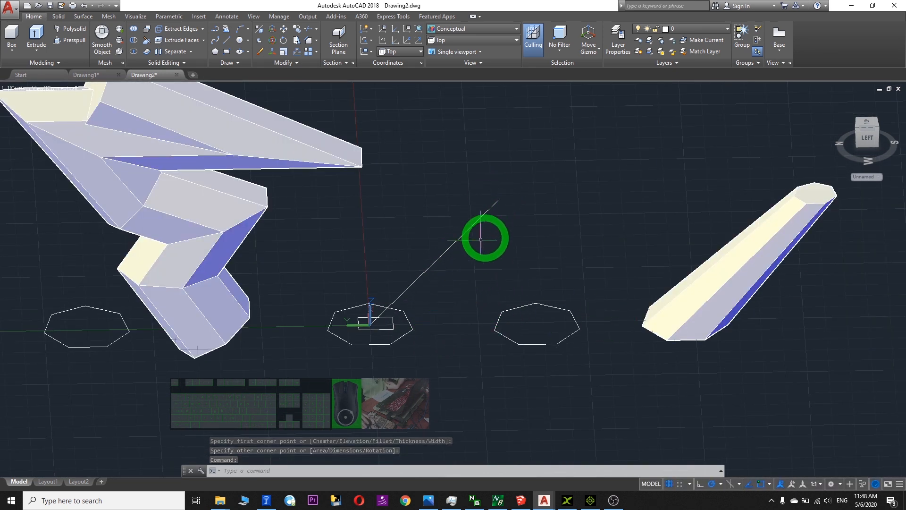
pyautogui.click(455, 240)
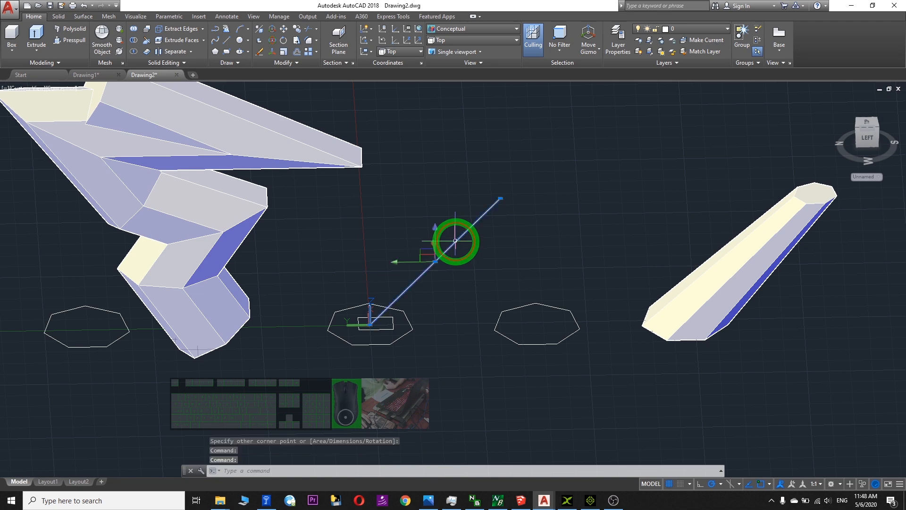
pyautogui.press('Delete')
# Switch to the Left preset view with both solids and the flat profiles in sight.
pyautogui.click(461, 40)
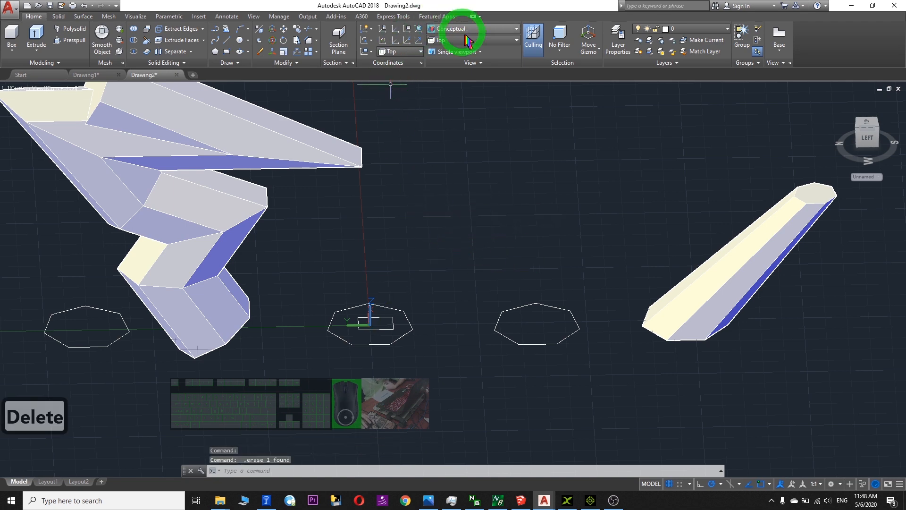
pyautogui.click(445, 71)
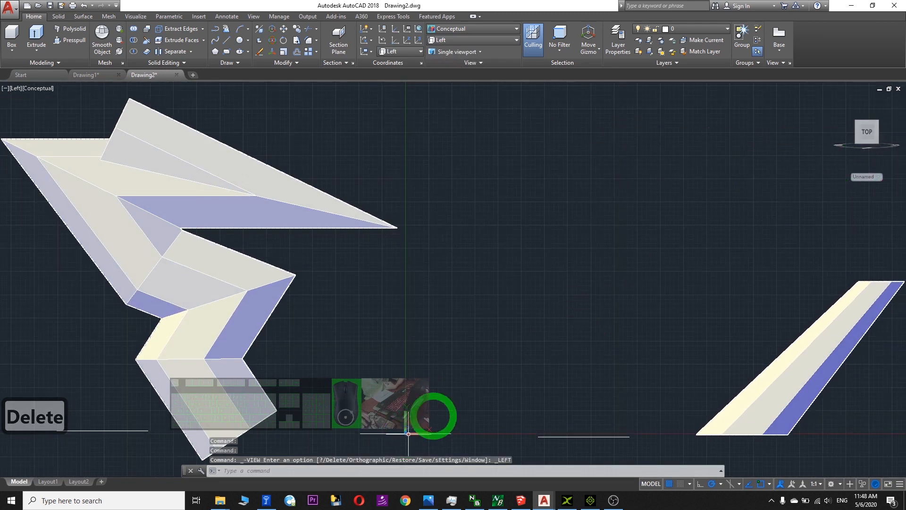
pyautogui.scroll(-4, 538, 338)
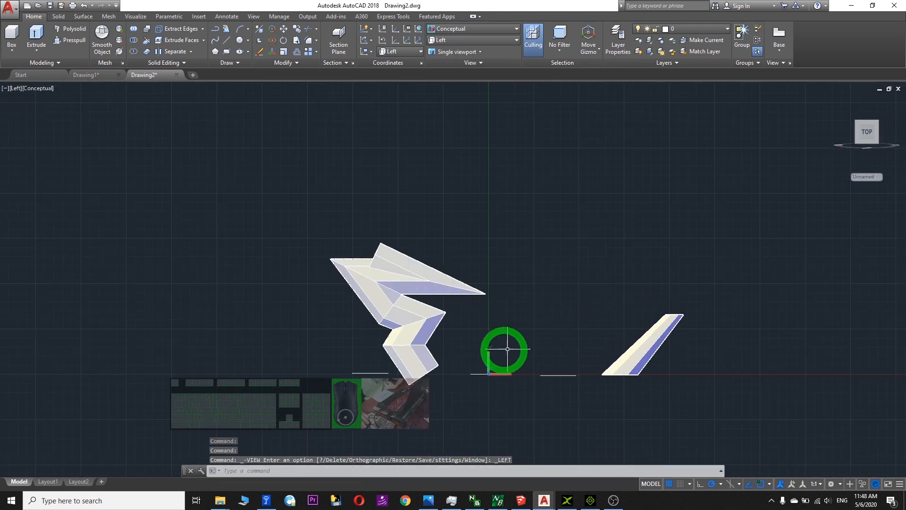
pyautogui.moveTo(874, 147)
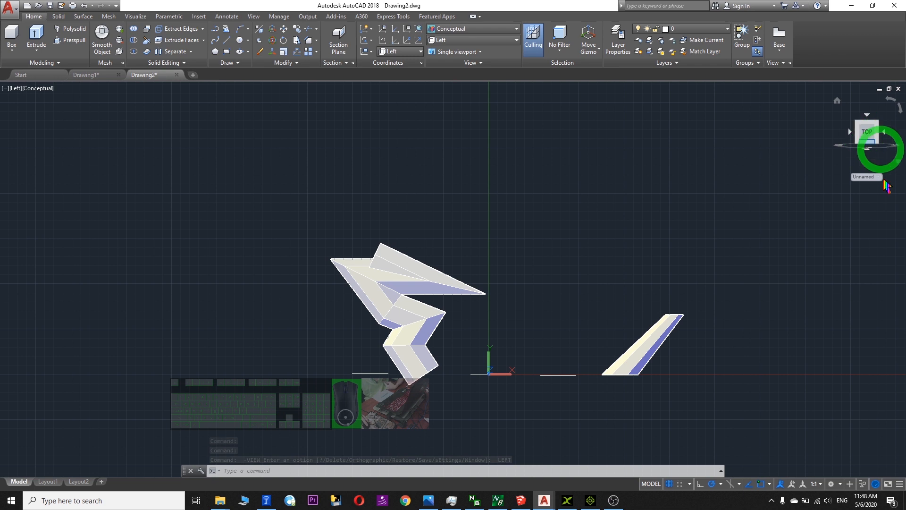
pyautogui.moveTo(623, 249); pyautogui.dragTo(500, 235, button='middle')
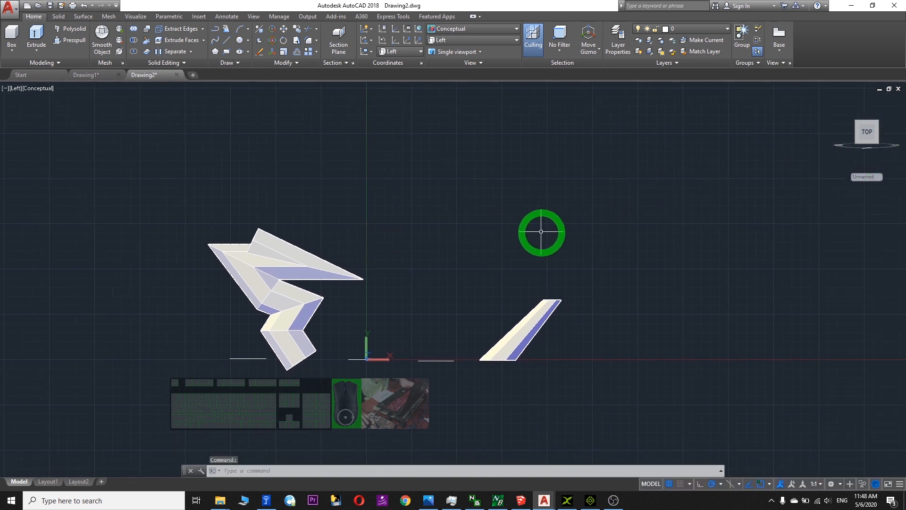
pyautogui.click(878, 178)
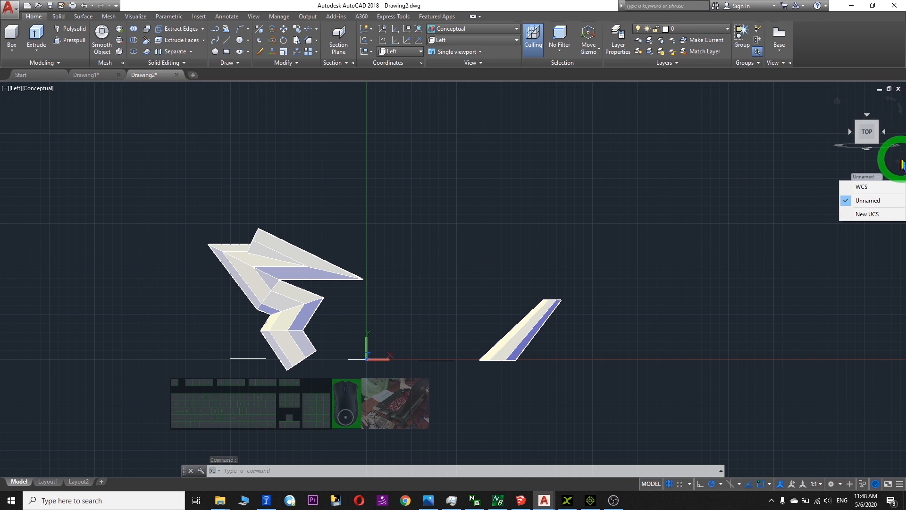
pyautogui.click(893, 157)
pyautogui.click(899, 162)
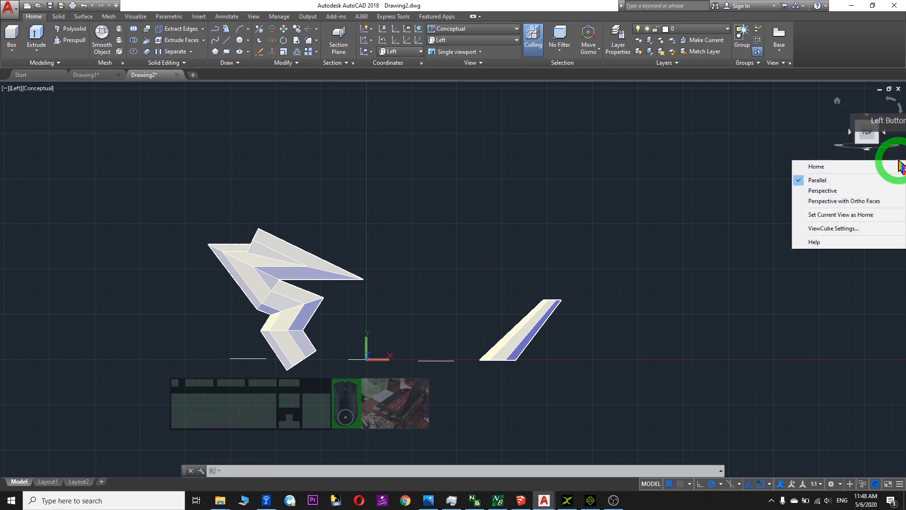
pyautogui.press('Escape')
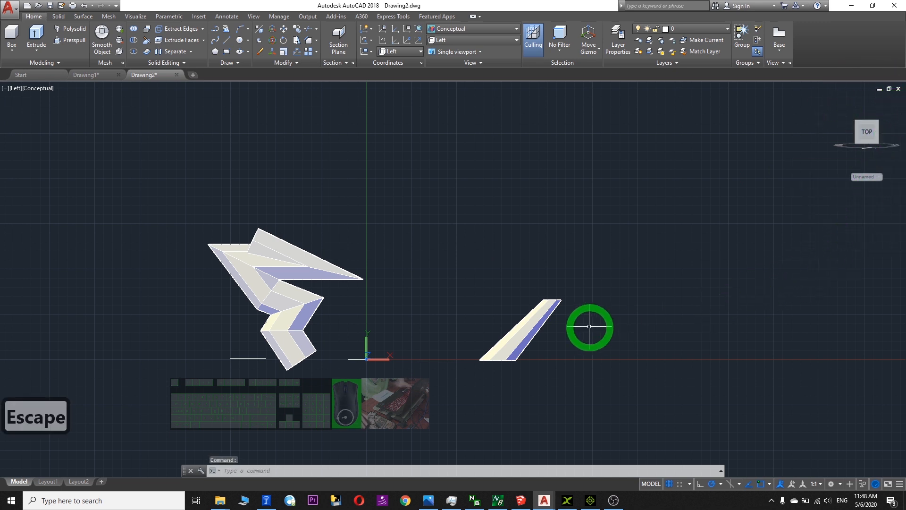
pyautogui.moveTo(589, 325); pyautogui.dragTo(575, 312, button='middle')
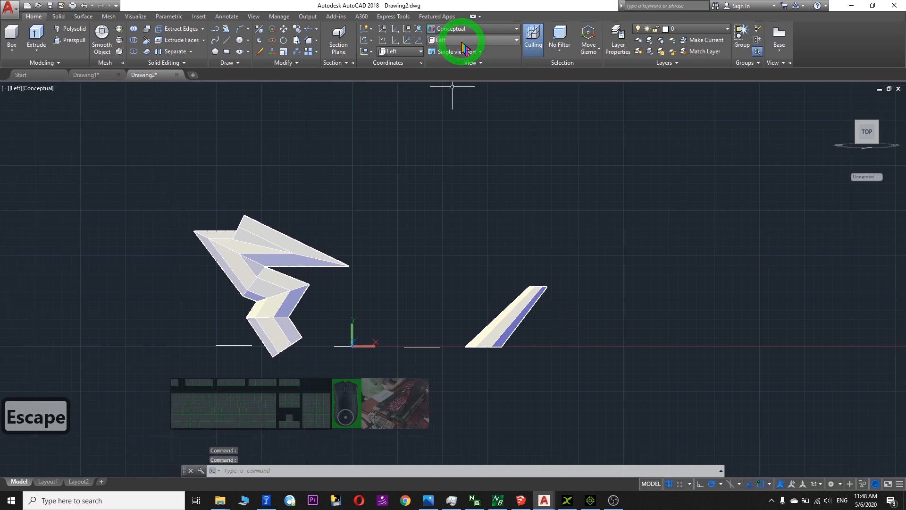
# Examine the model in the Bottom and Top preset views and return to the Left view.
pyautogui.click(479, 41)
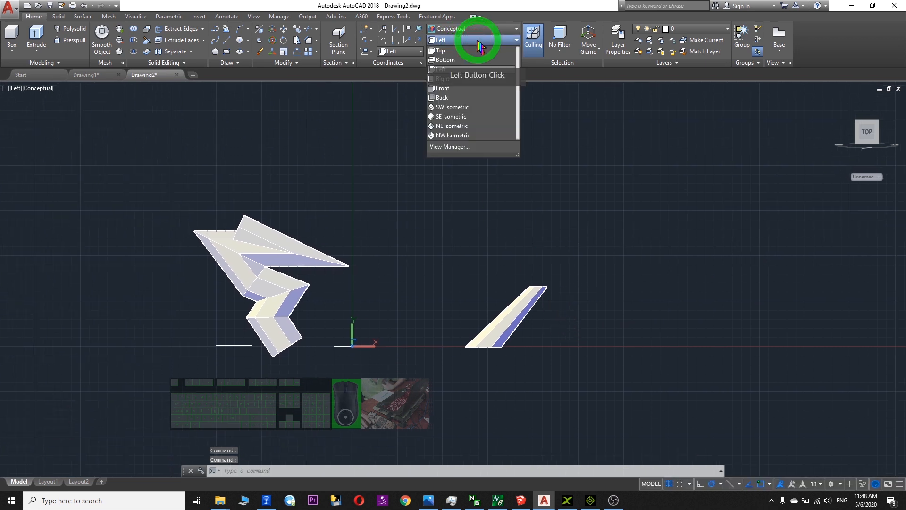
pyautogui.click(449, 55)
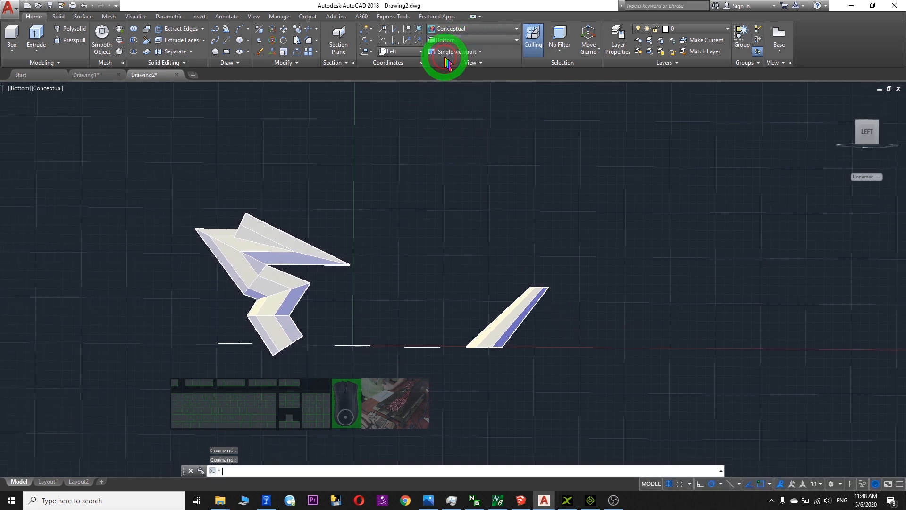
pyautogui.click(495, 42)
pyautogui.click(465, 50)
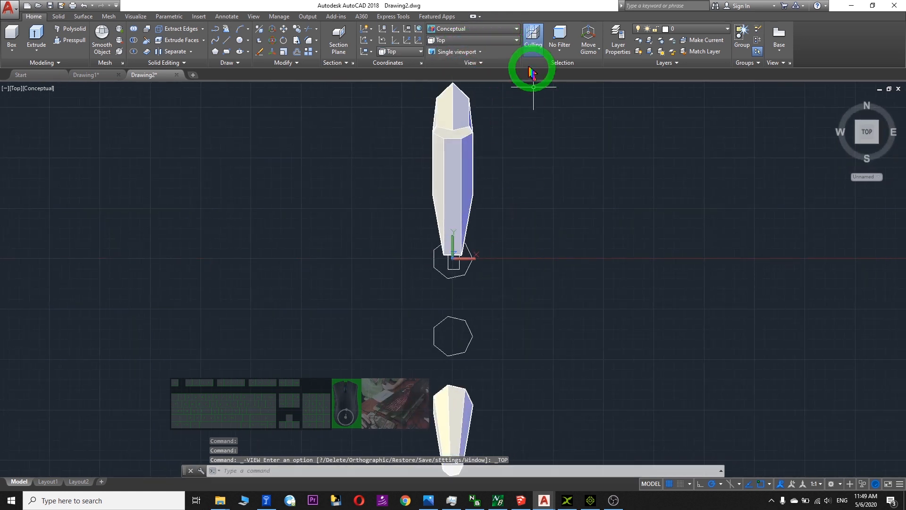
pyautogui.click(477, 41)
pyautogui.click(455, 76)
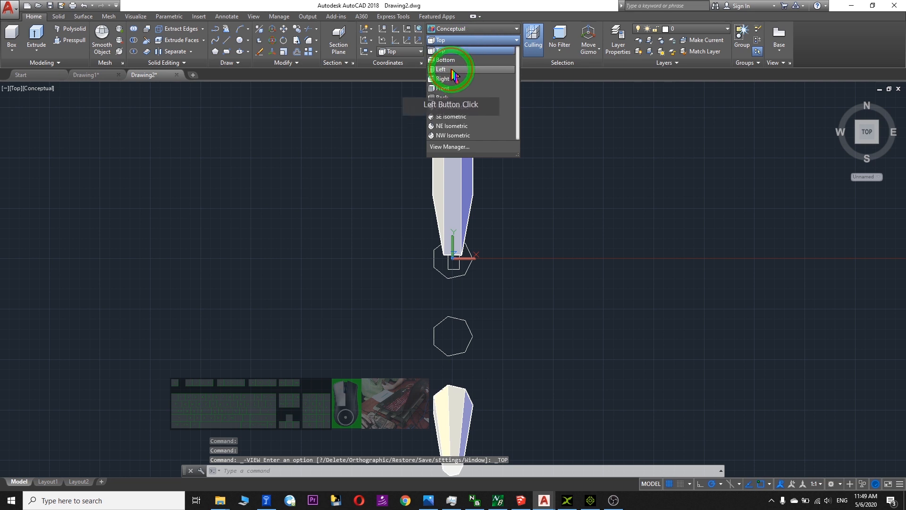
pyautogui.moveTo(563, 293); pyautogui.dragTo(481, 229, button='middle')
pyautogui.rightClick(484, 242)
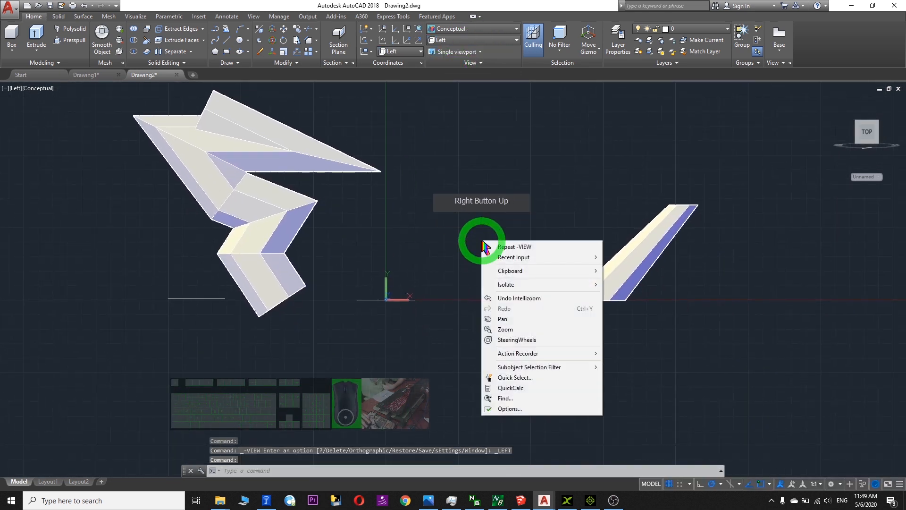
pyautogui.click(433, 9)
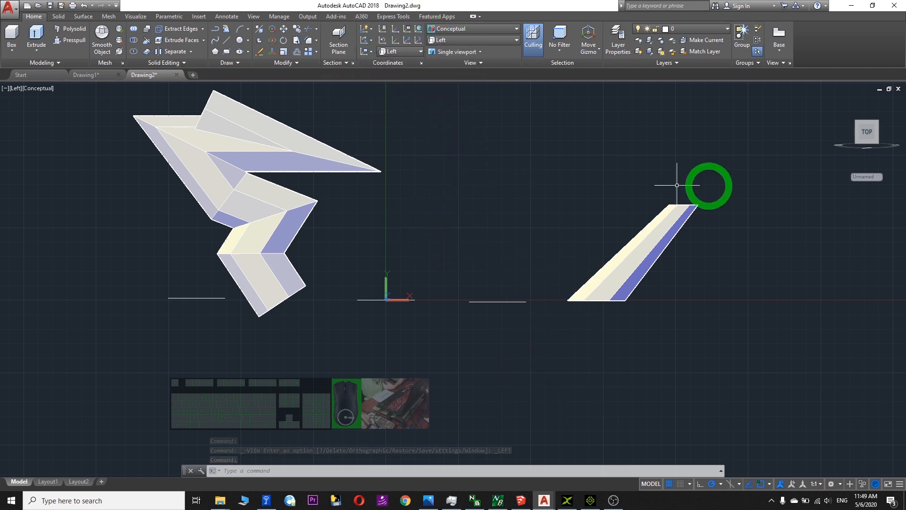
pyautogui.scroll(2, 472, 241)
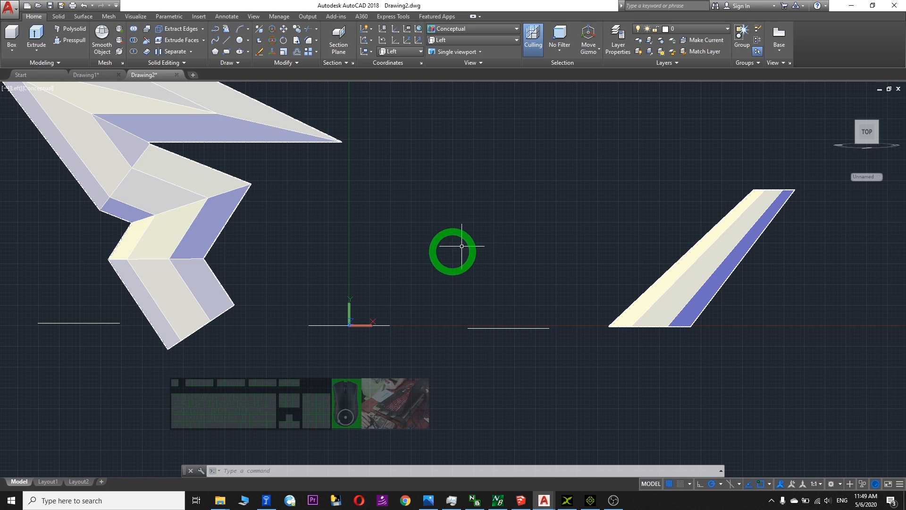
# Inspect the swept zigzag solid and the heptagons from several custom angles using the ViewCube.
pyautogui.moveTo(880, 142)
pyautogui.moveTo(866, 131)
pyautogui.mouseDown()
pyautogui.moveTo(895, 159)
pyautogui.moveTo(7, 154)
pyautogui.moveTo(1, 162)
pyautogui.moveTo(872, 134)
pyautogui.mouseUp()
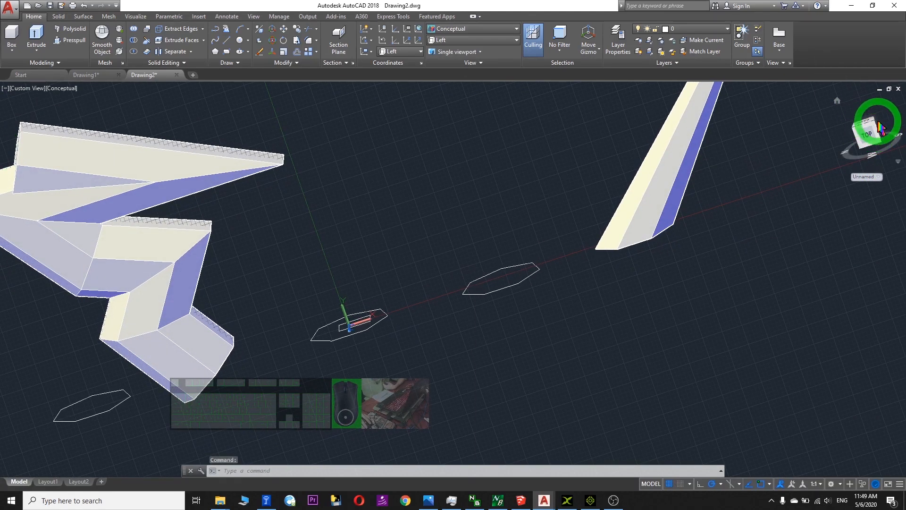
pyautogui.moveTo(881, 128); pyautogui.dragTo(158, 292)
pyautogui.moveTo(866, 122); pyautogui.dragTo(852, 225)
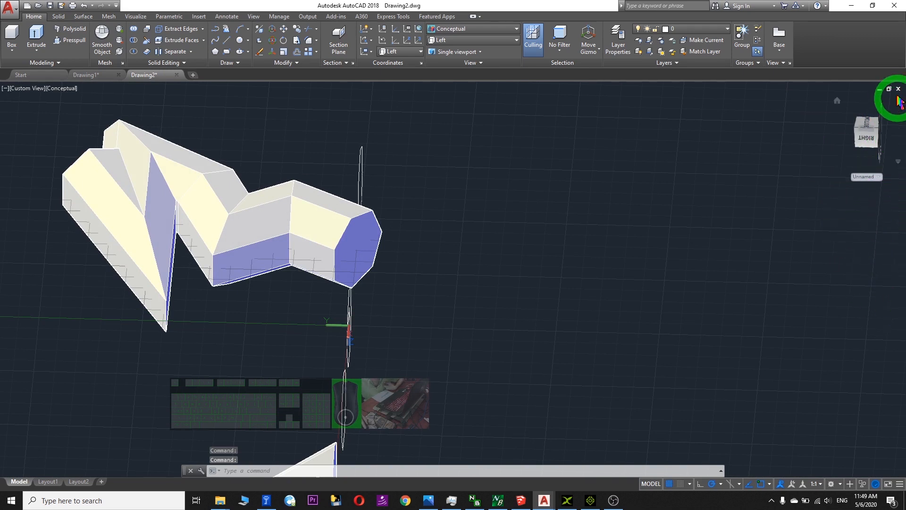
pyautogui.click(254, 18)
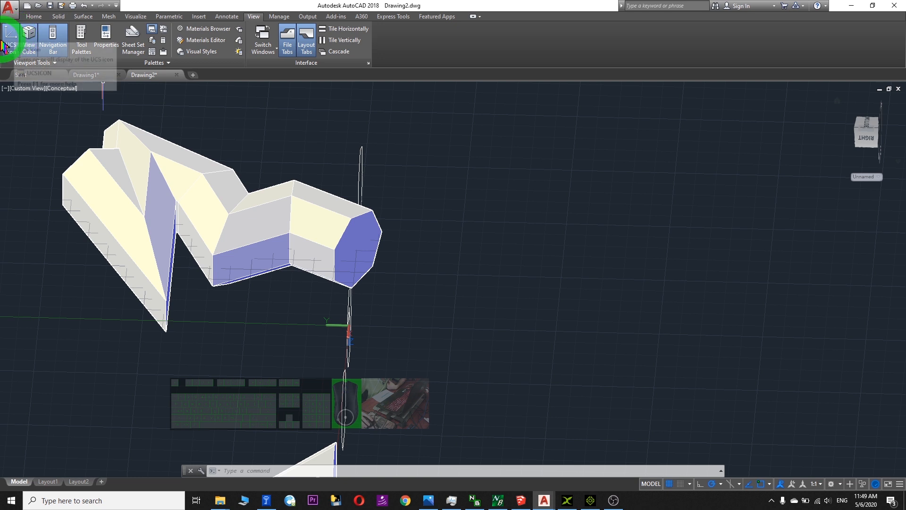
pyautogui.click(109, 16)
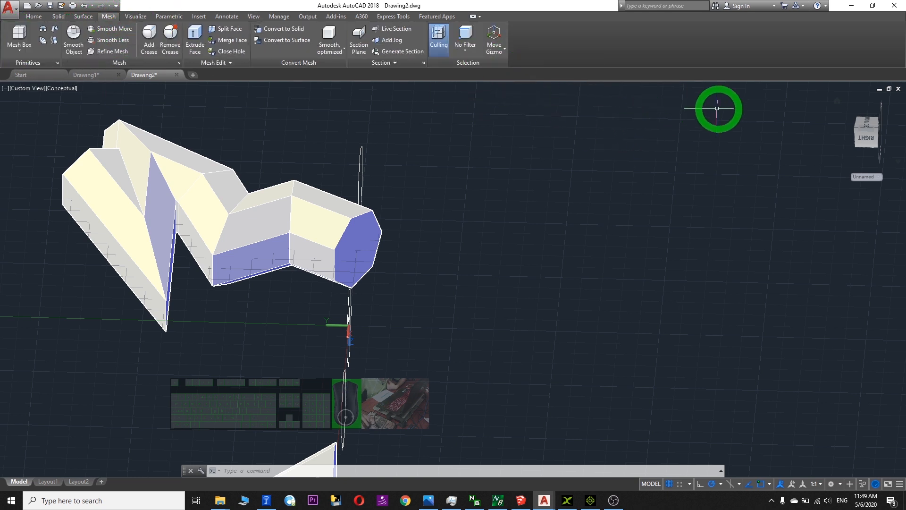
pyautogui.scroll(-5, 471, 170)
pyautogui.scroll(2, 559, 205)
pyautogui.scroll(-2, 559, 205)
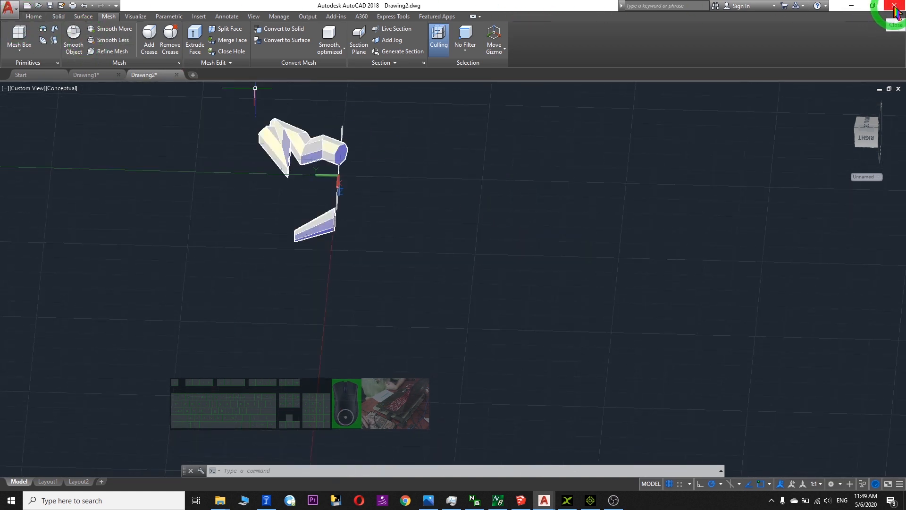
# Close Drawing2 without saving its changes and keep Drawing1 open.
pyautogui.click(451, 270)
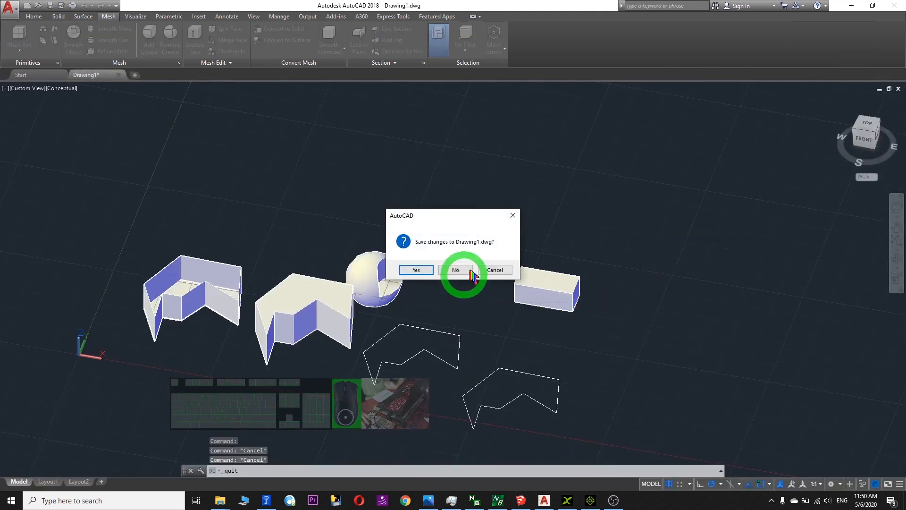
pyautogui.click(495, 270)
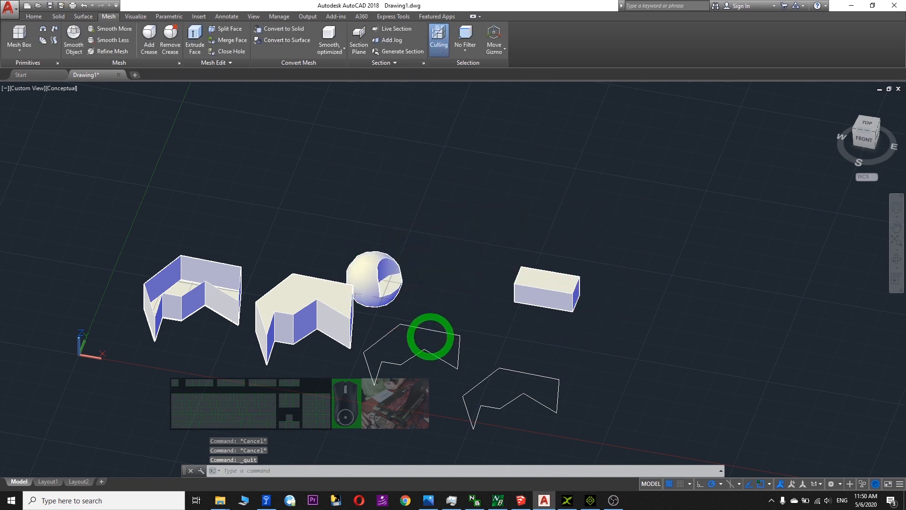
# Erase all the solids and flat profiles in Drawing1 to leave the model space empty.
pyautogui.moveTo(427, 334); pyautogui.dragTo(475, 287, button='middle')
pyautogui.moveTo(523, 261); pyautogui.dragTo(471, 239, button='middle')
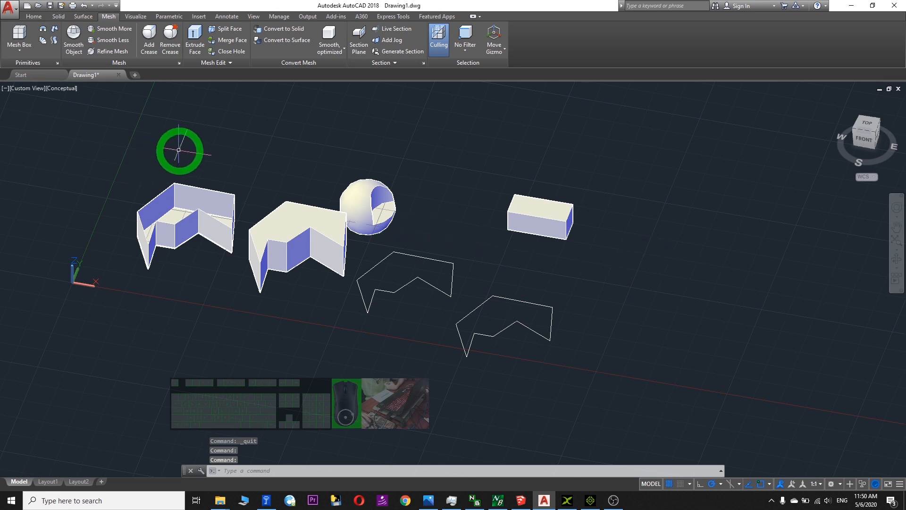
pyautogui.click(96, 107)
pyautogui.click(671, 392)
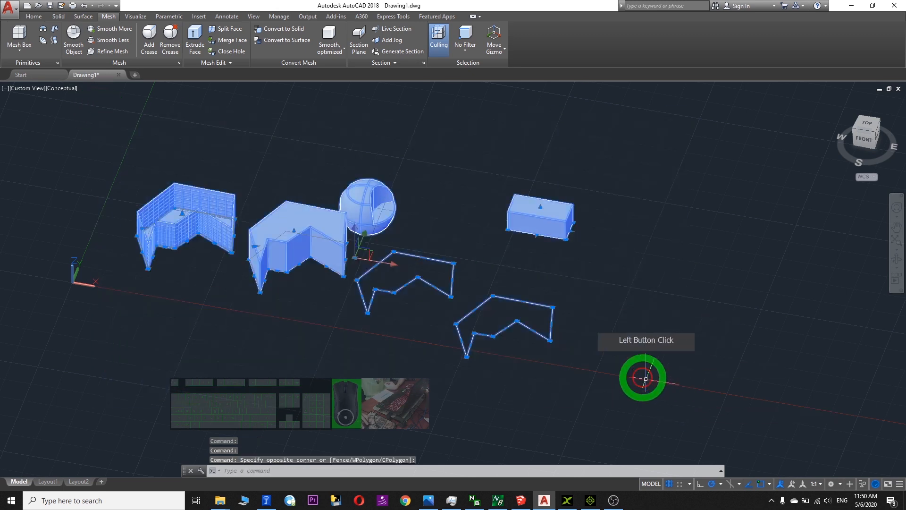
pyautogui.press('Delete')
pyautogui.moveTo(304, 186); pyautogui.dragTo(331, 281, button='middle')
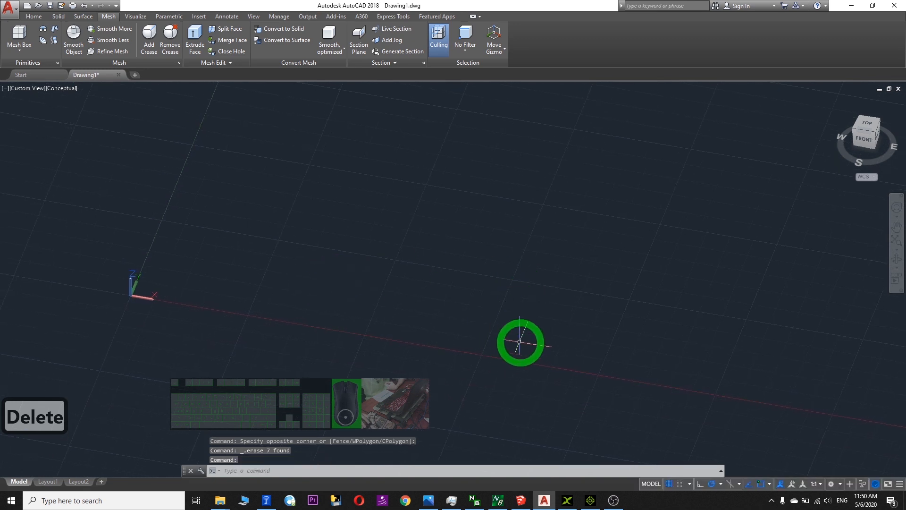
pyautogui.click(58, 17)
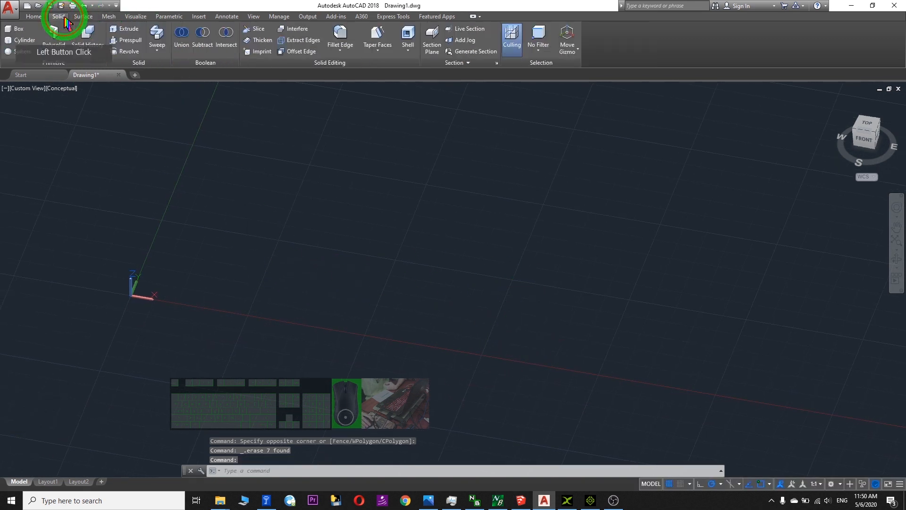
pyautogui.click(88, 10)
pyautogui.click(84, 17)
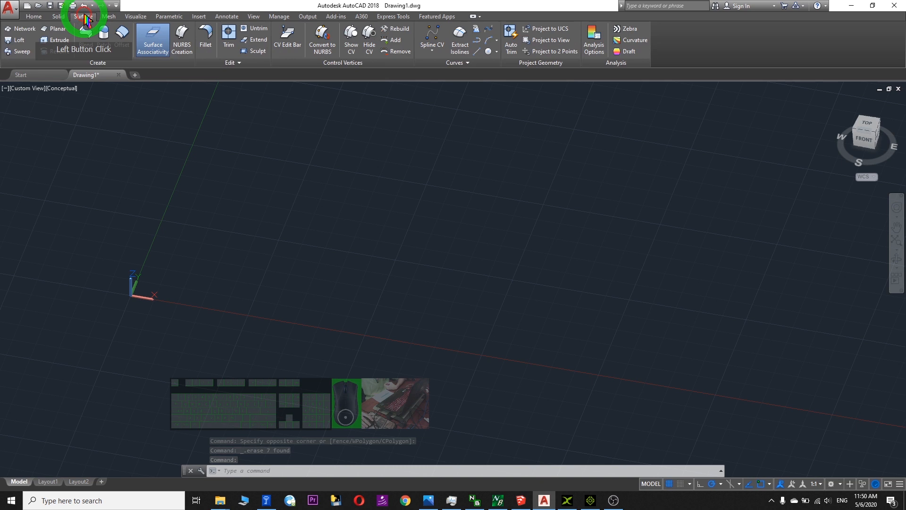
pyautogui.click(109, 17)
pyautogui.click(58, 17)
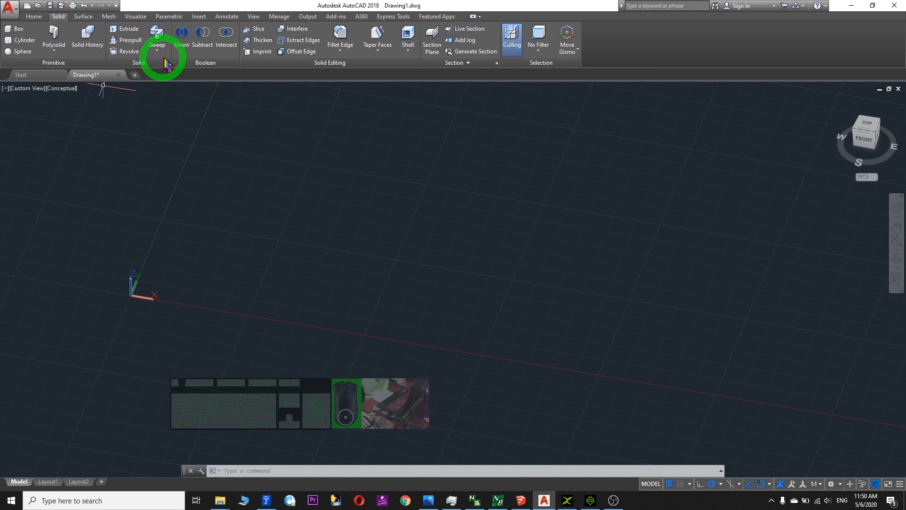
# Draw a 5-sided polygon centred on the origin, inscribed in a circle, with its radius picked freehand.
pyautogui.click(34, 16)
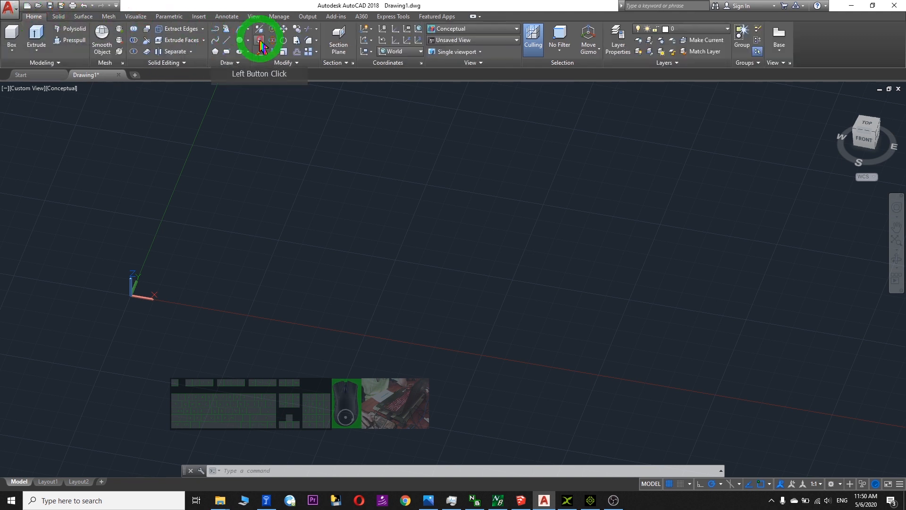
pyautogui.click(215, 51)
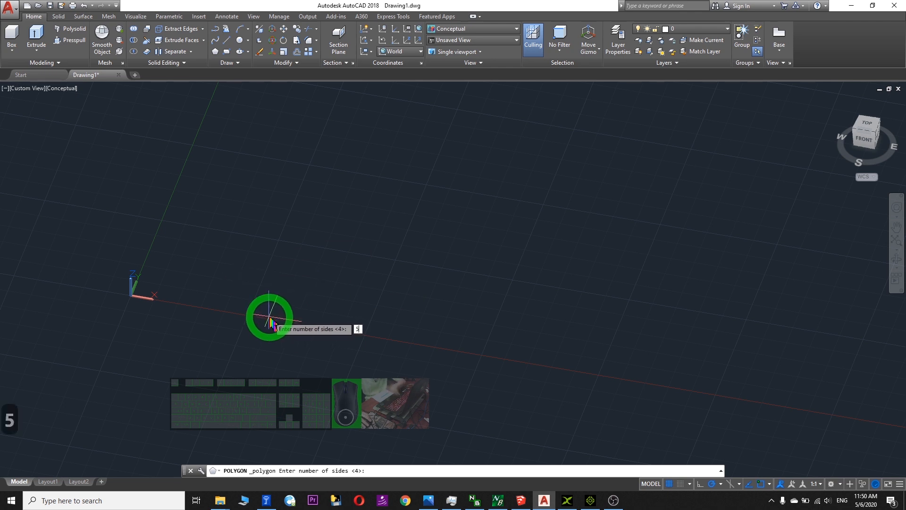
pyautogui.write('5')
pyautogui.press('Return')
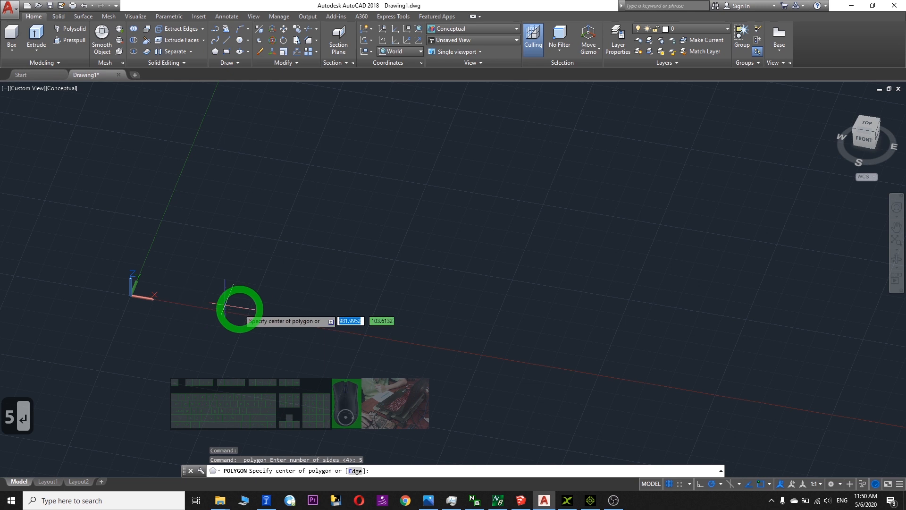
pyautogui.click(132, 296)
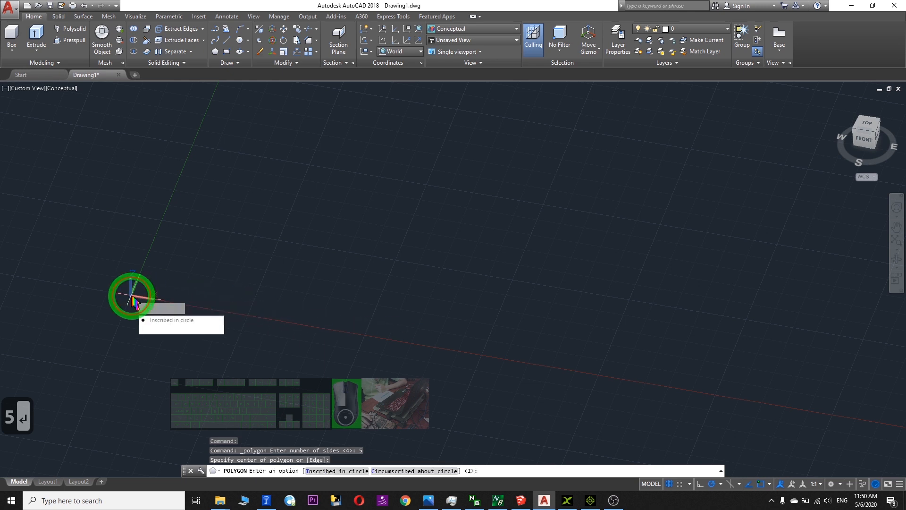
pyautogui.press('Return')
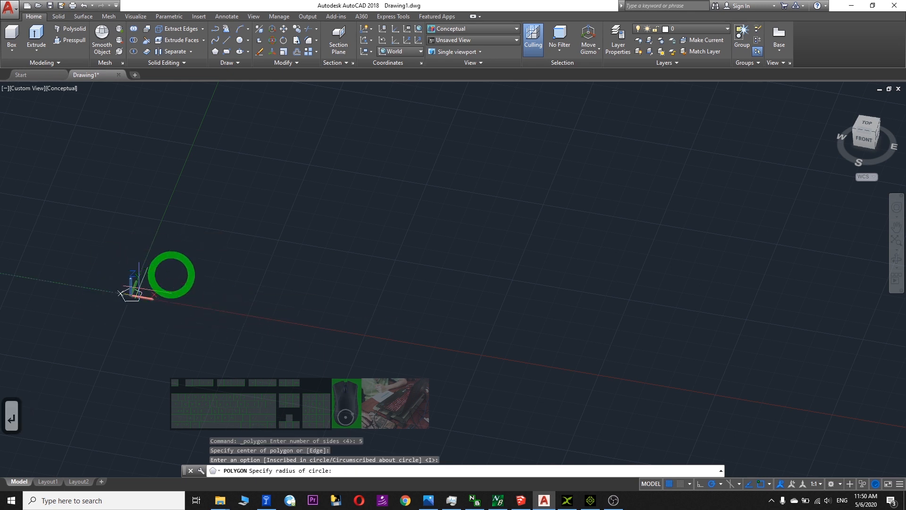
pyautogui.click(195, 258)
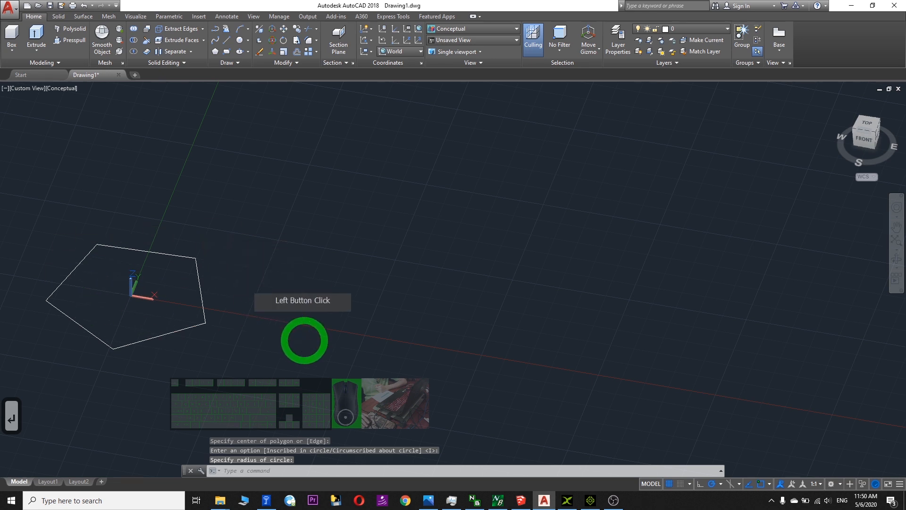
# Draw a small rectangle around the origin, inside the pentagon.
pyautogui.moveTo(303, 339); pyautogui.dragTo(465, 328, button='middle')
pyautogui.scroll(-4, 467, 329)
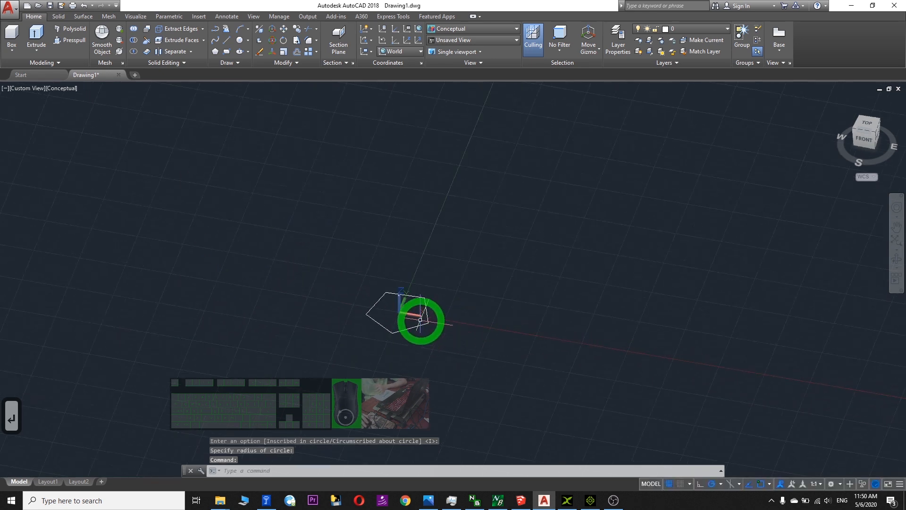
pyautogui.scroll(2, 420, 320)
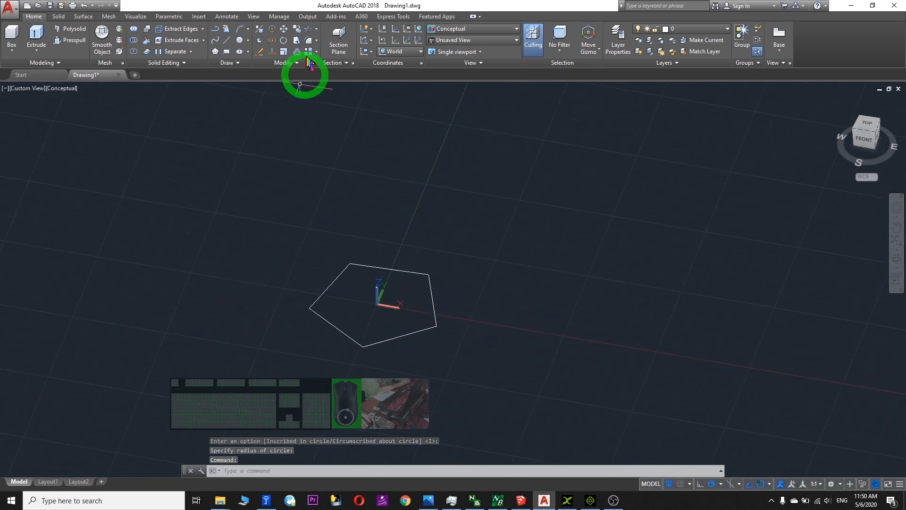
pyautogui.click(226, 52)
pyautogui.click(357, 317)
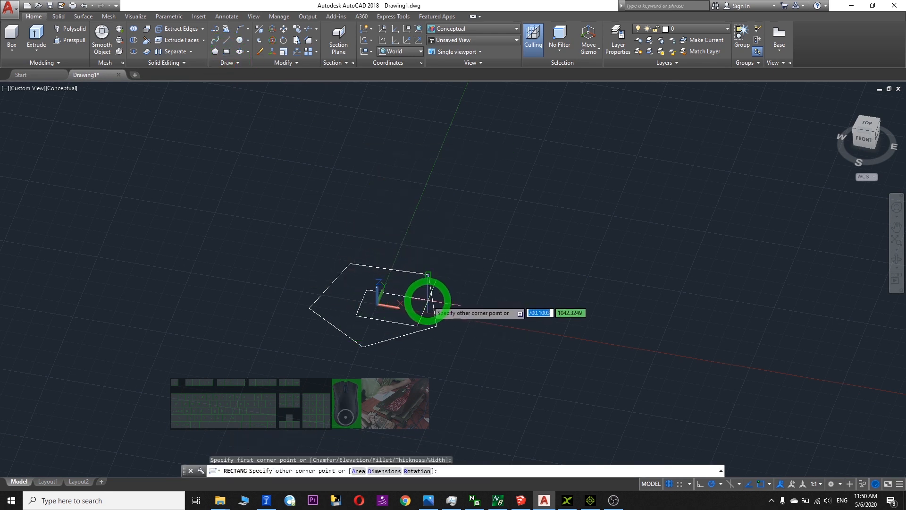
pyautogui.click(420, 299)
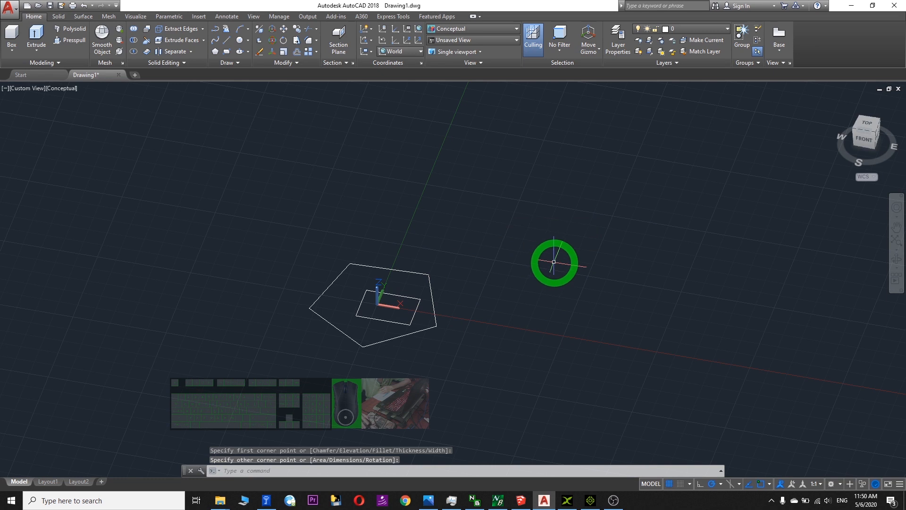
# Switch to the Left preset view so that the drawing plane stands upright to the pentagon and rectangle.
pyautogui.moveTo(587, 252); pyautogui.dragTo(479, 313, button='middle')
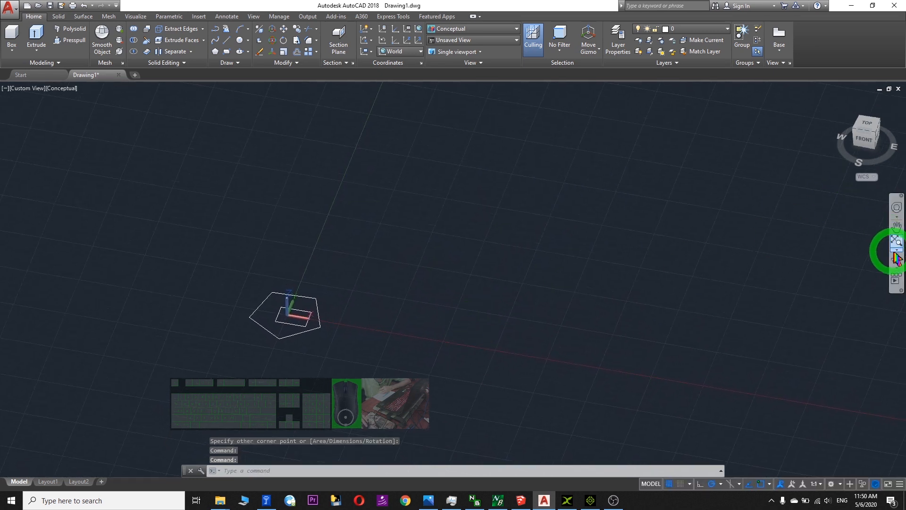
pyautogui.click(892, 197)
pyautogui.moveTo(794, 245)
pyautogui.mouseDown()
pyautogui.moveTo(836, 225)
pyautogui.moveTo(896, 258)
pyautogui.mouseUp()
pyautogui.click(899, 262)
pyautogui.moveTo(478, 351); pyautogui.dragTo(461, 47)
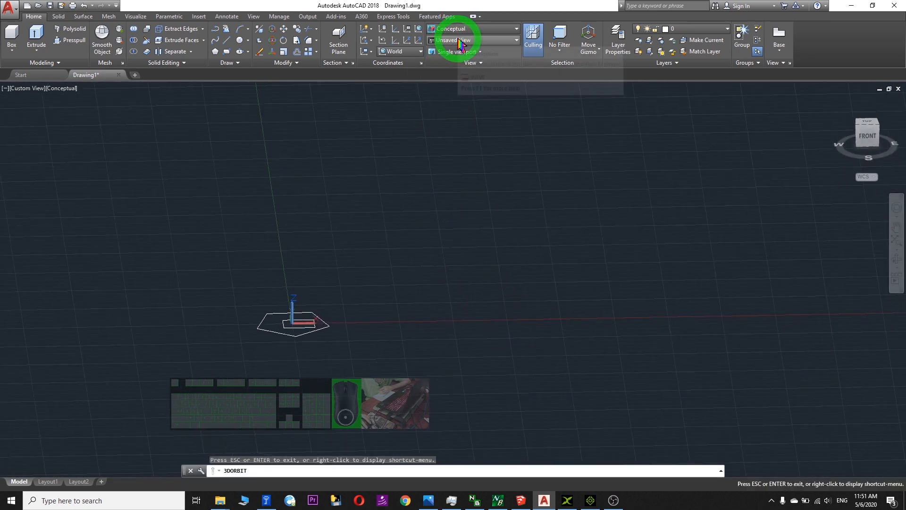
pyautogui.click(448, 51)
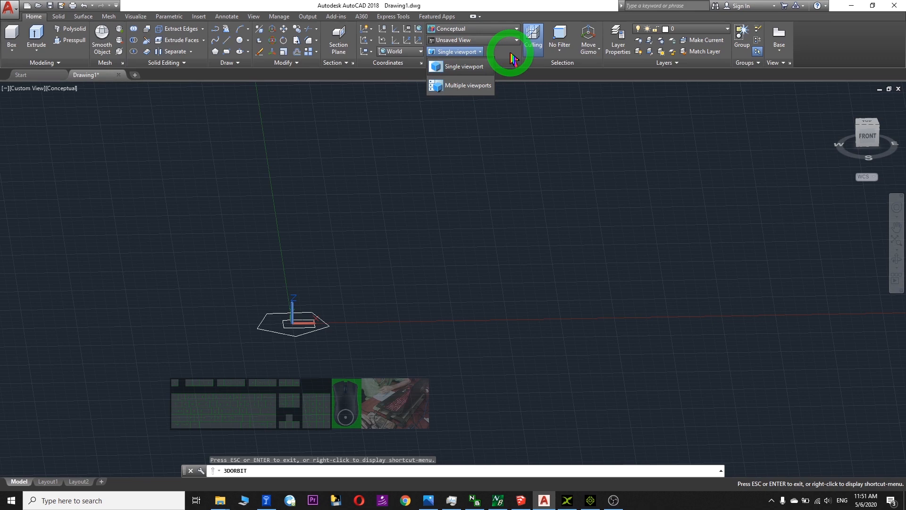
pyautogui.click(472, 40)
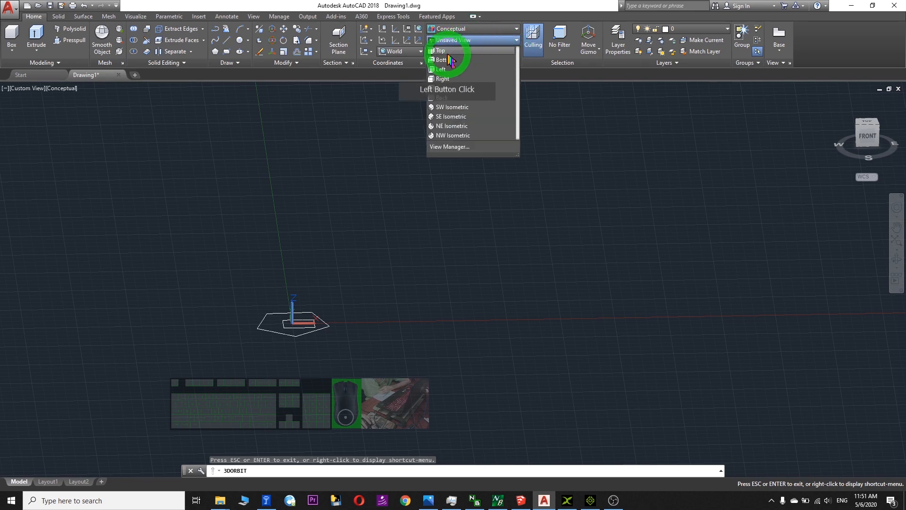
pyautogui.click(447, 70)
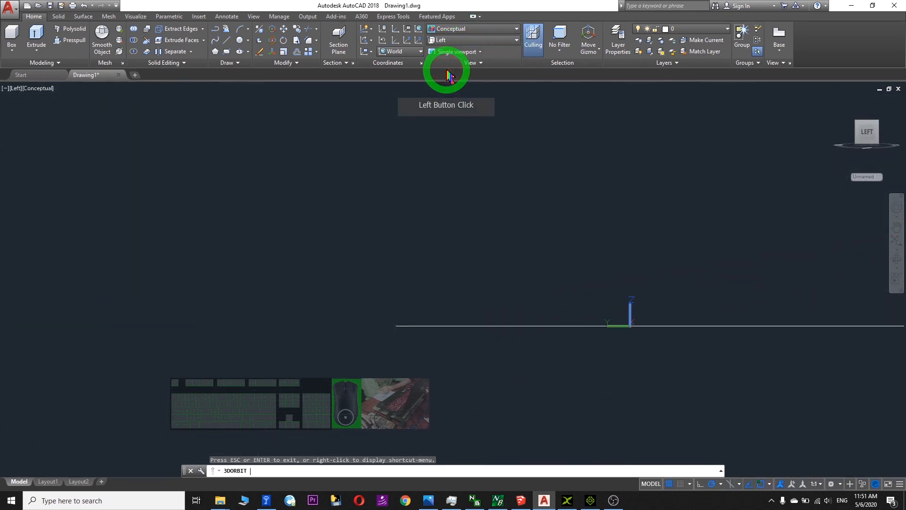
pyautogui.moveTo(702, 211); pyautogui.dragTo(576, 248, button='middle')
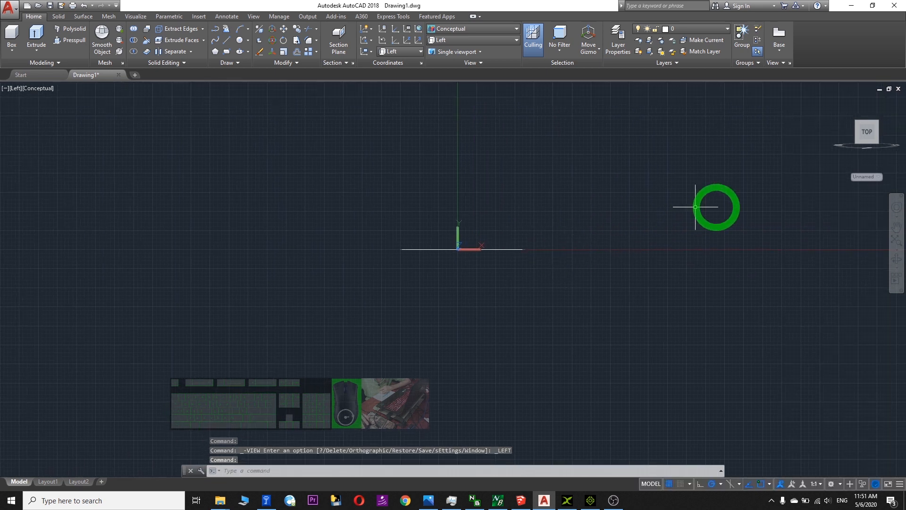
# Draw an open three-segment zigzag polyline rising from the origin in the Left plane, with the profiles seen at an angle.
pyautogui.click(897, 258)
pyautogui.moveTo(572, 239); pyautogui.dragTo(601, 250)
pyautogui.scroll(3, 555, 263)
pyautogui.moveTo(567, 250); pyautogui.dragTo(587, 300, button='middle')
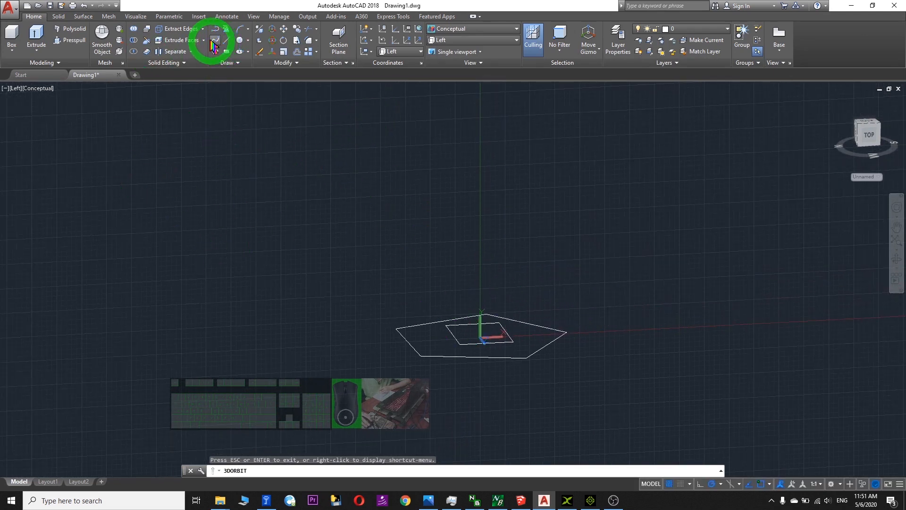
pyautogui.click(215, 29)
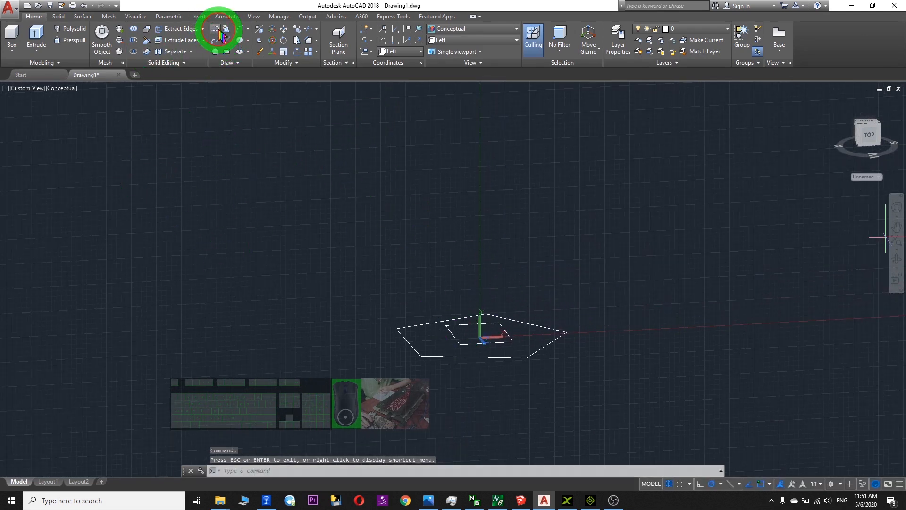
pyautogui.click(481, 337)
pyautogui.click(351, 194)
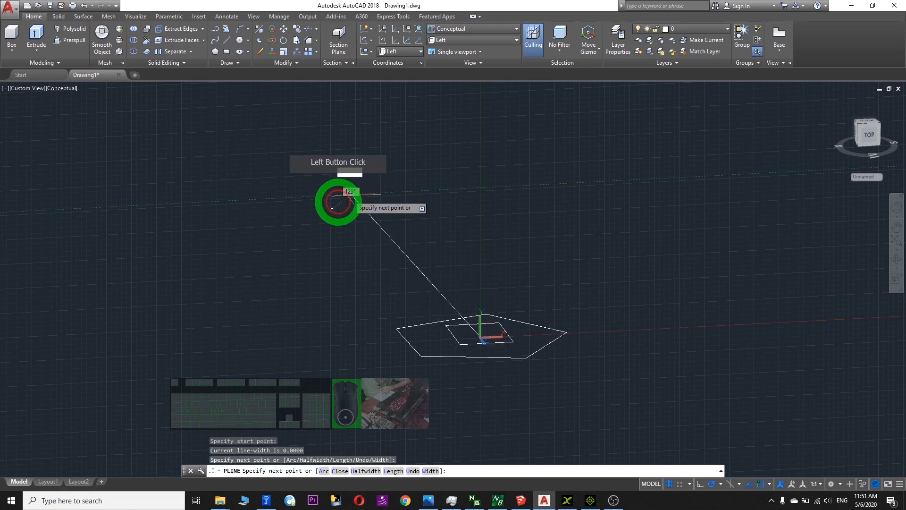
pyautogui.click(171, 228)
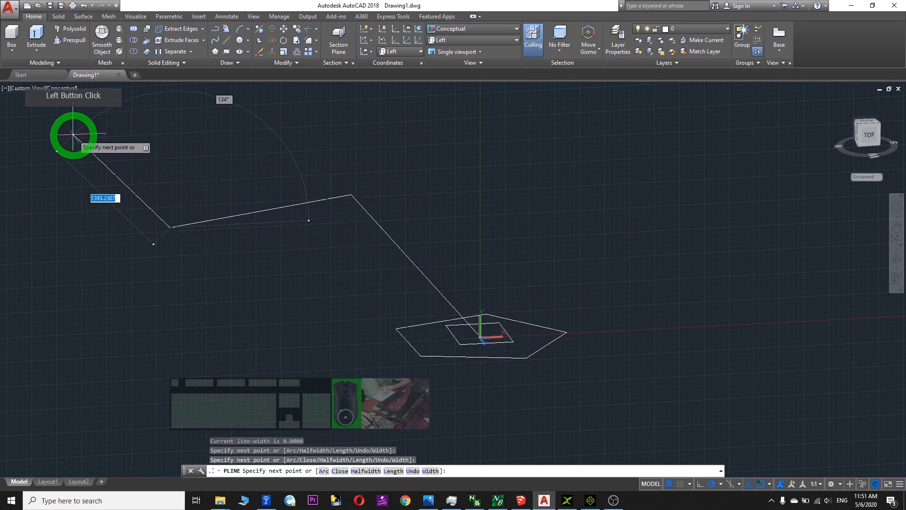
pyautogui.click(105, 147)
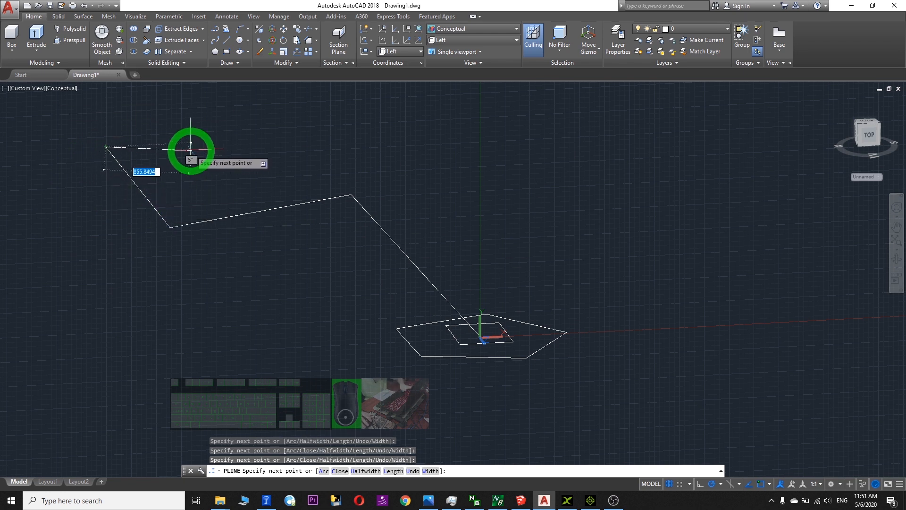
pyautogui.press('Escape')
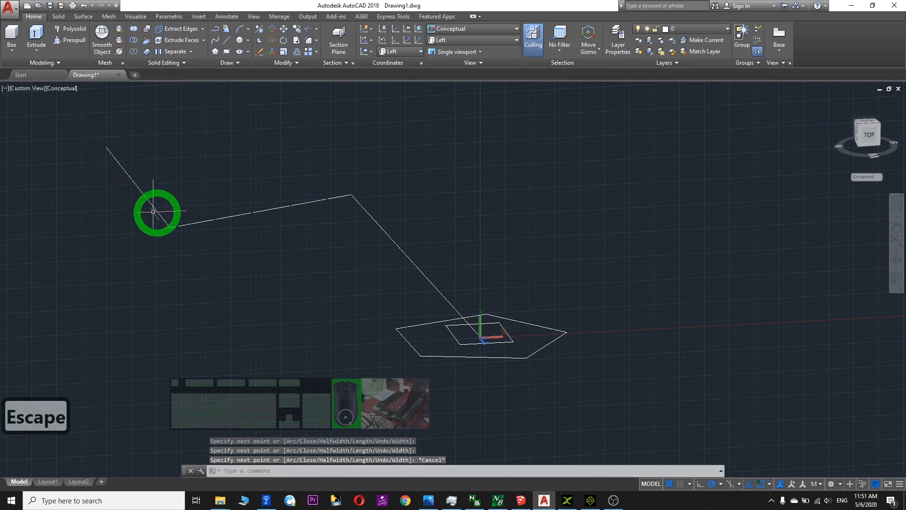
# Fillet the corner nearest the polyline's free end with a freehand-picked radius of about 797.
pyautogui.click(308, 39)
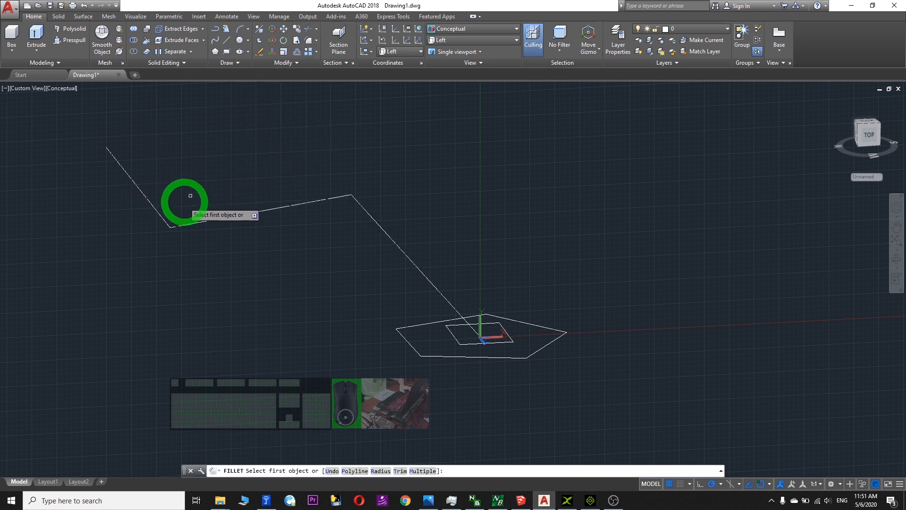
pyautogui.click(306, 43)
pyautogui.click(162, 209)
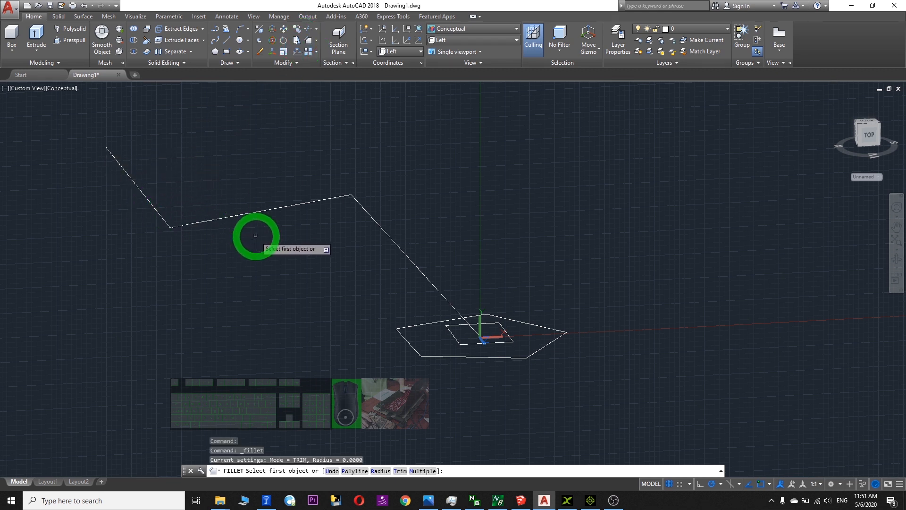
pyautogui.click(381, 471)
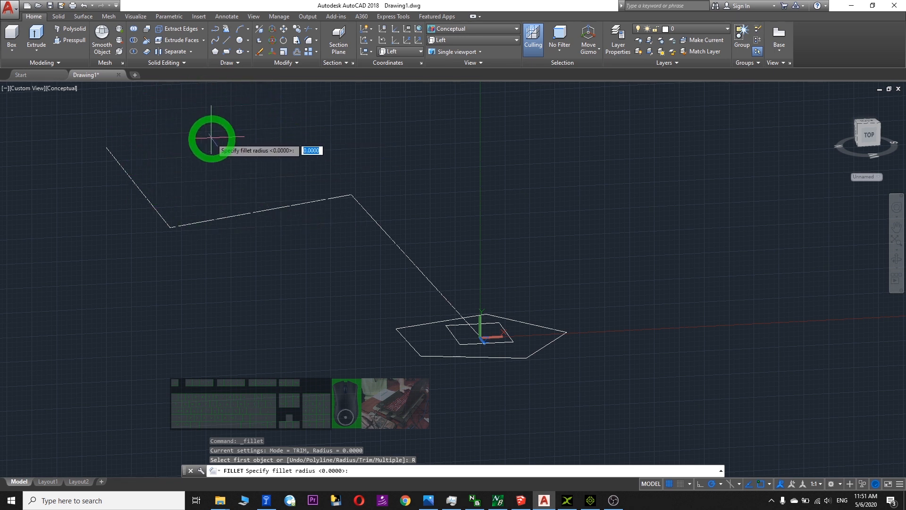
pyautogui.click(176, 210)
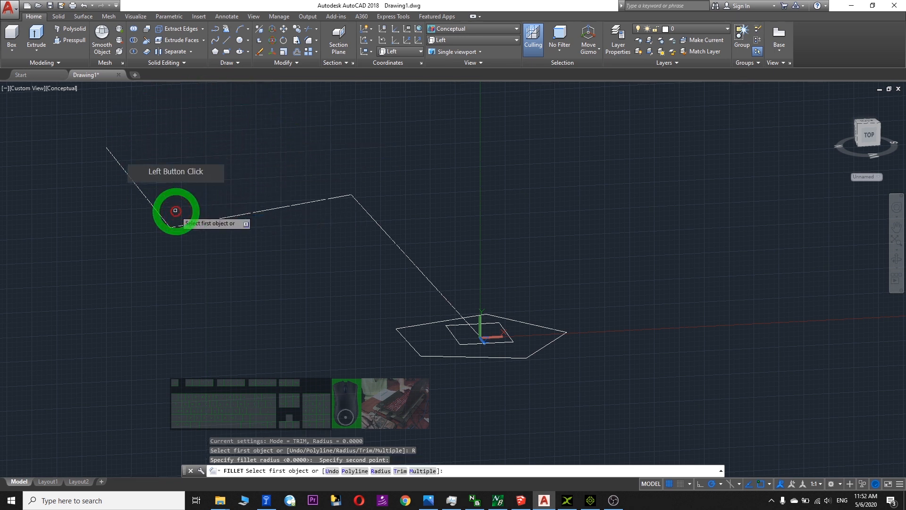
pyautogui.click(138, 190)
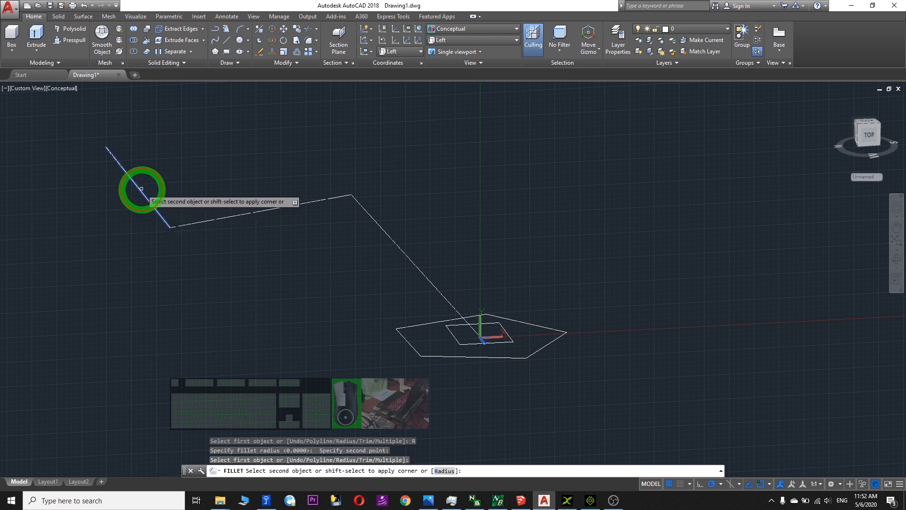
pyautogui.click(233, 213)
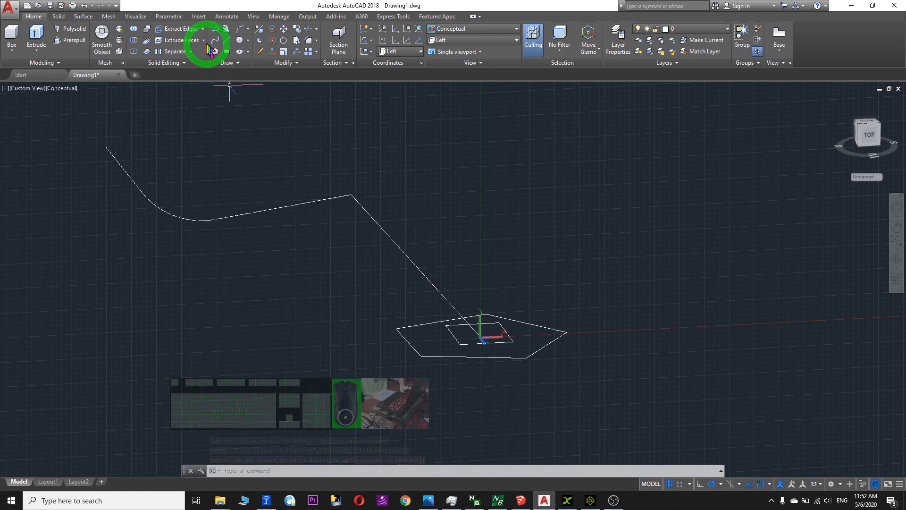
# Fillet the polyline's remaining sharp corner, nearer the profiles, with a radius set by two freehand points.
pyautogui.click(314, 42)
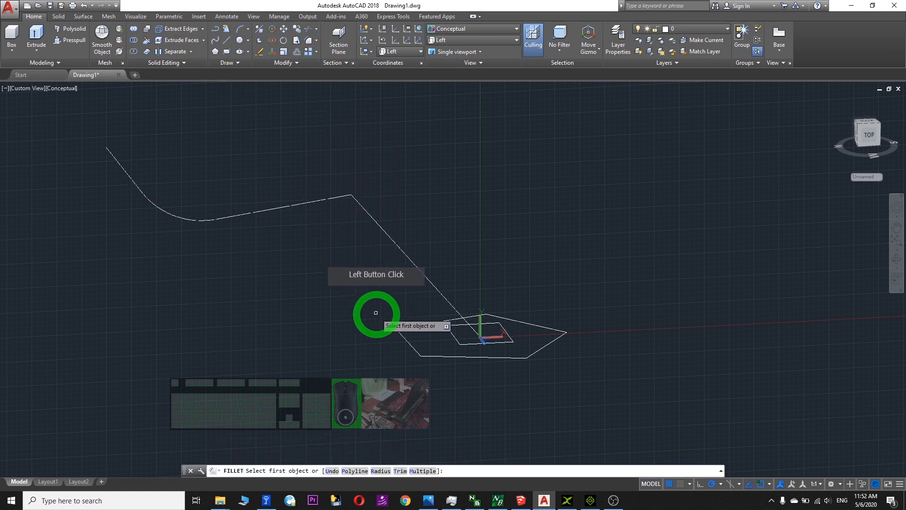
pyautogui.click(381, 471)
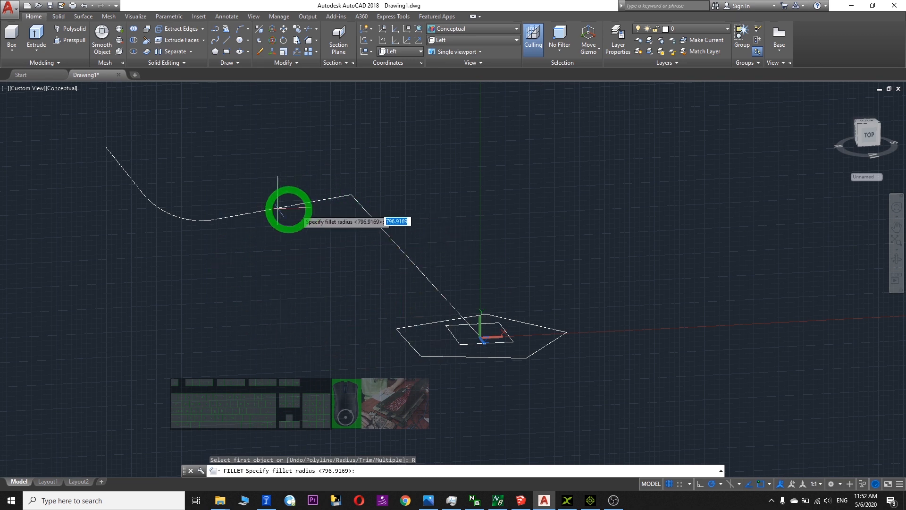
pyautogui.click(306, 301)
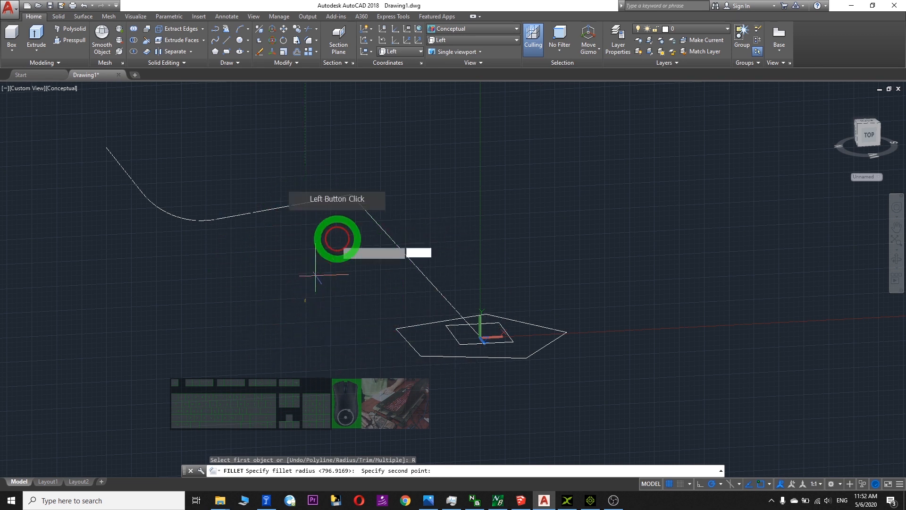
pyautogui.click(340, 222)
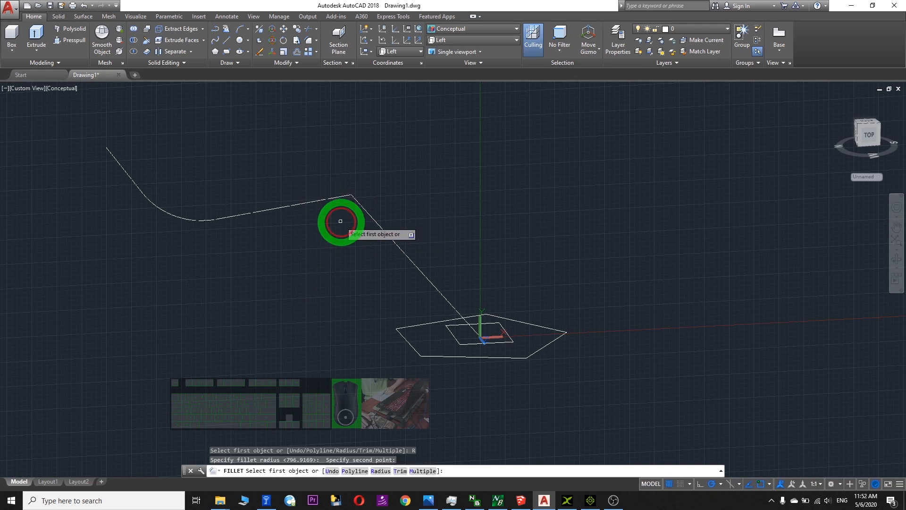
pyautogui.click(313, 201)
pyautogui.click(383, 221)
pyautogui.click(310, 206)
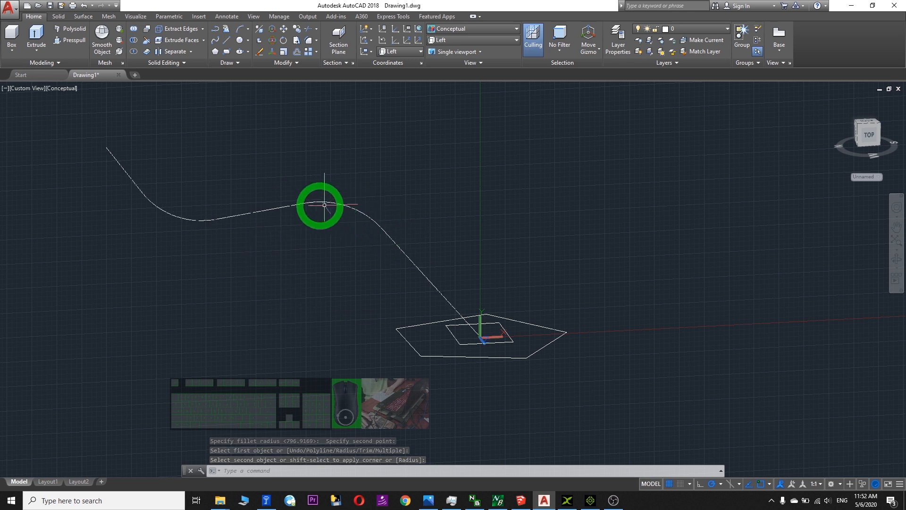
pyautogui.scroll(1, 378, 226)
pyautogui.scroll(-2, 366, 228)
pyautogui.scroll(3, 528, 263)
pyautogui.scroll(-4, 527, 263)
pyautogui.moveTo(585, 257); pyautogui.dragTo(558, 285, button='middle')
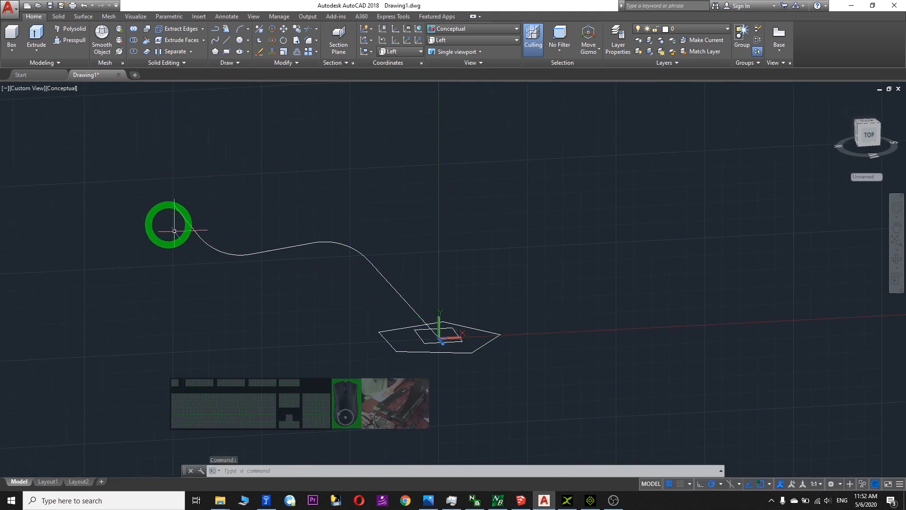
pyautogui.moveTo(519, 263); pyautogui.dragTo(442, 262, button='middle')
pyautogui.scroll(2, 350, 259)
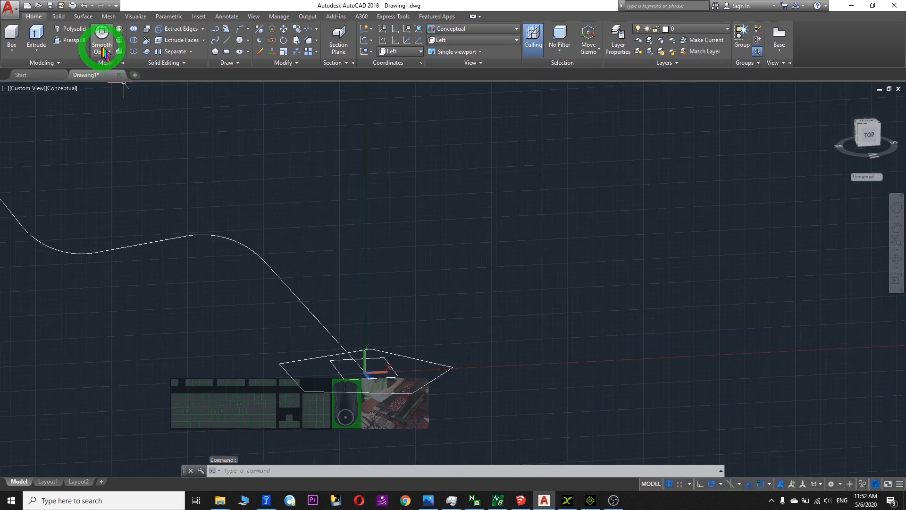
# Sweep the rectangle and the pentagon together as solids along the filleted polyline.
pyautogui.click(59, 16)
pyautogui.scroll(-4, 205, 104)
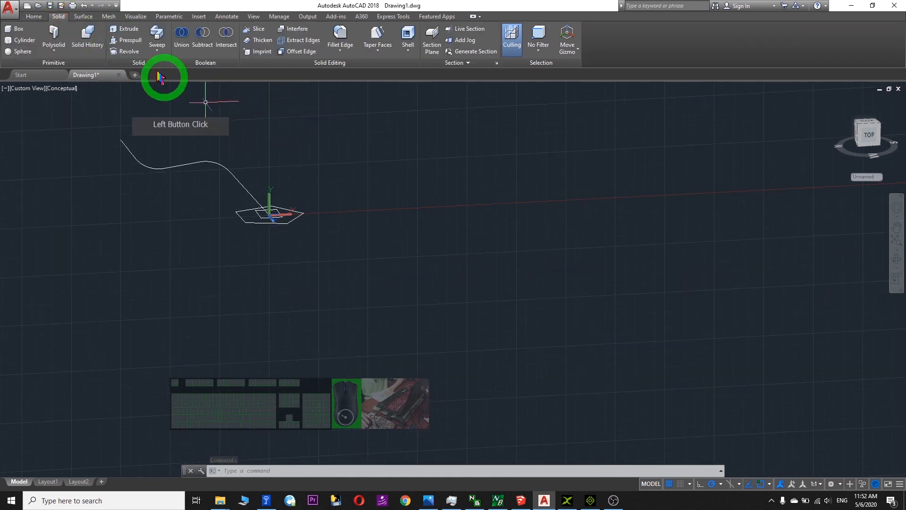
pyautogui.moveTo(244, 144); pyautogui.dragTo(343, 211, button='middle')
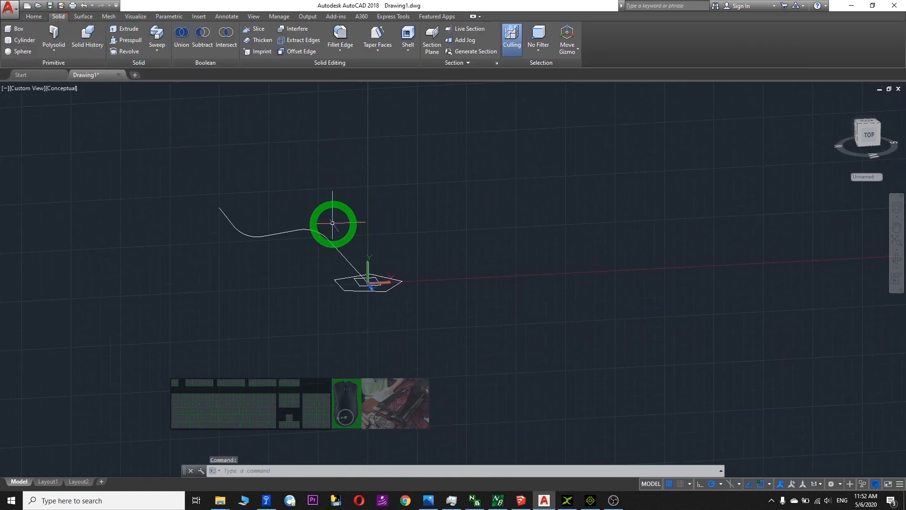
pyautogui.click(158, 40)
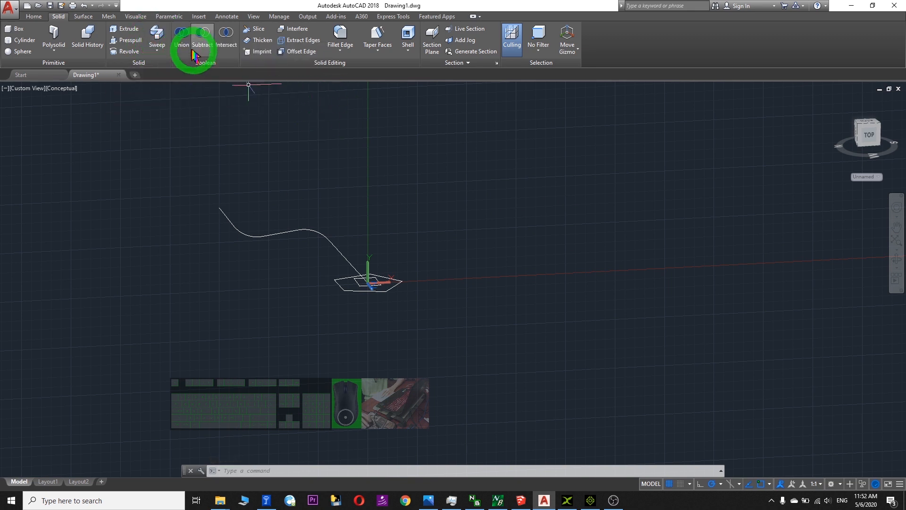
pyautogui.click(157, 40)
pyautogui.scroll(4, 415, 263)
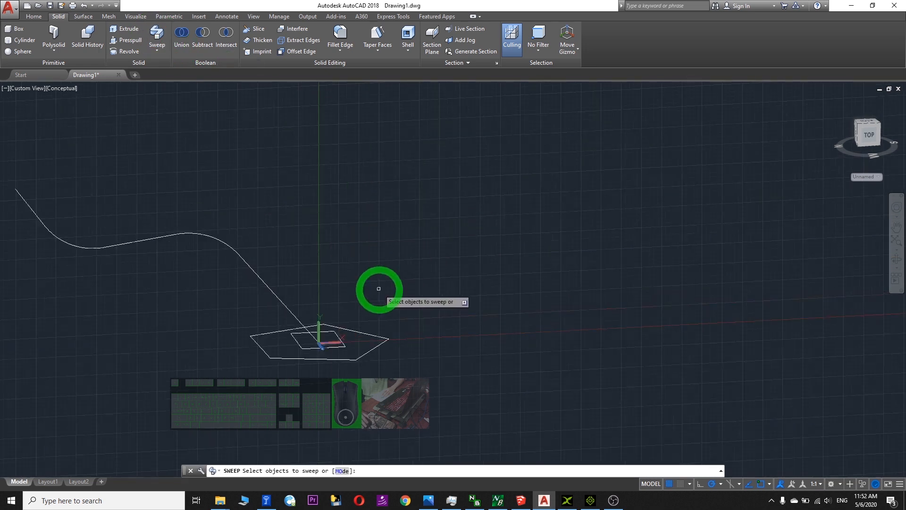
pyautogui.click(297, 340)
pyautogui.click(266, 352)
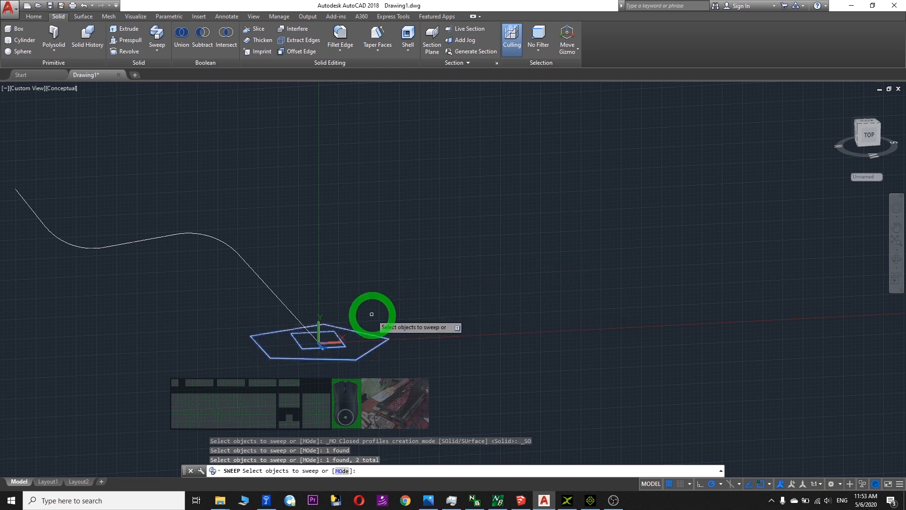
pyautogui.press('Return')
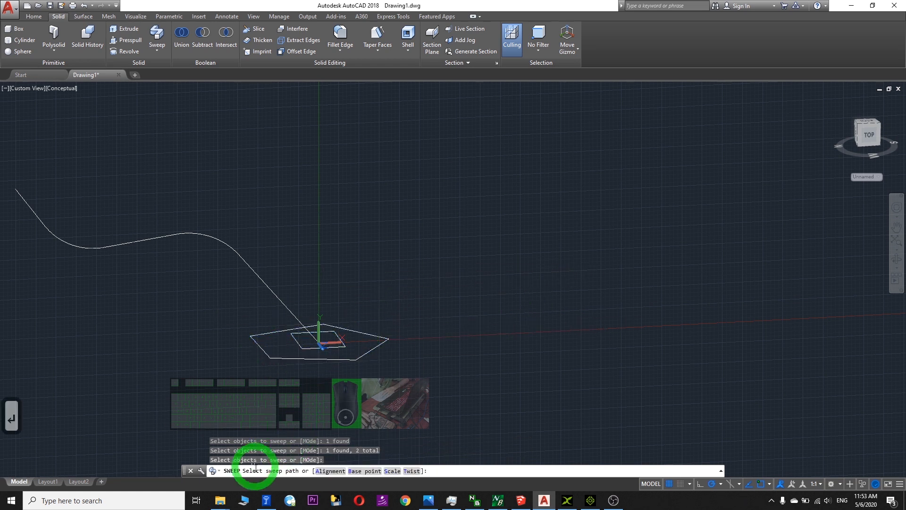
pyautogui.click(283, 302)
# Subtract the swept rectangular solid from the swept pentagonal solid, working from a view of their end faces.
pyautogui.moveTo(135, 265); pyautogui.dragTo(199, 256, button='middle')
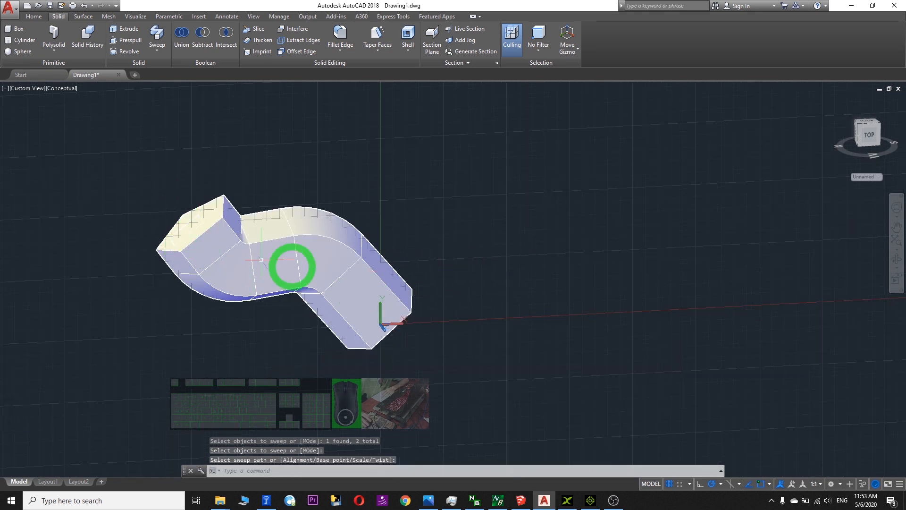
pyautogui.moveTo(280, 338); pyautogui.dragTo(360, 356, button='middle')
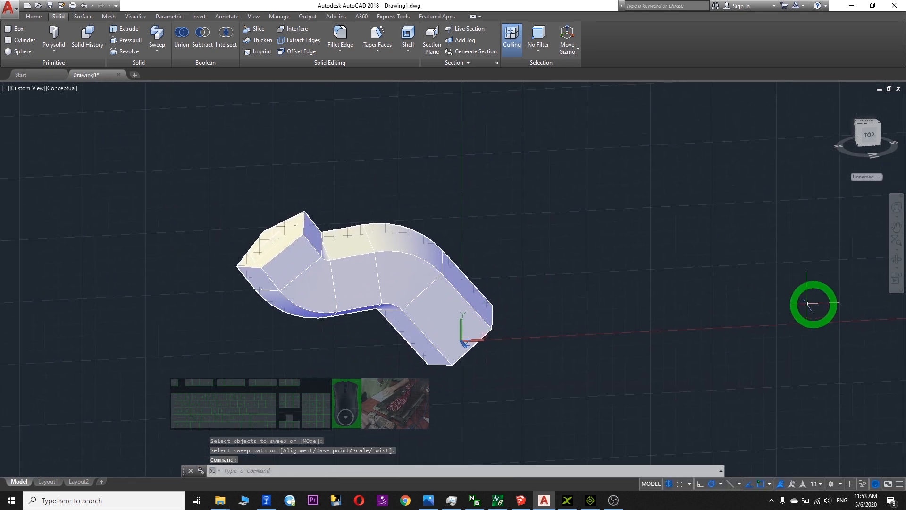
pyautogui.click(897, 260)
pyautogui.moveTo(434, 344); pyautogui.dragTo(413, 317)
pyautogui.scroll(3, 477, 325)
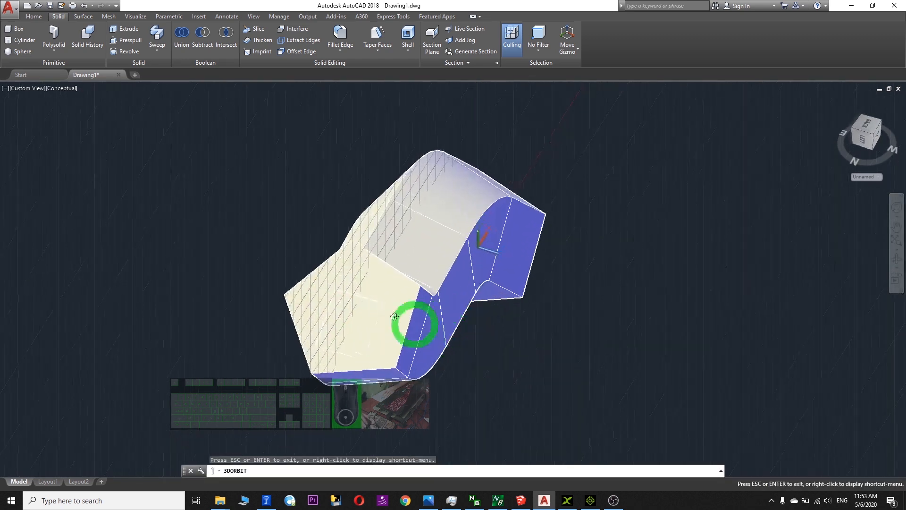
pyautogui.moveTo(321, 314); pyautogui.dragTo(263, 284)
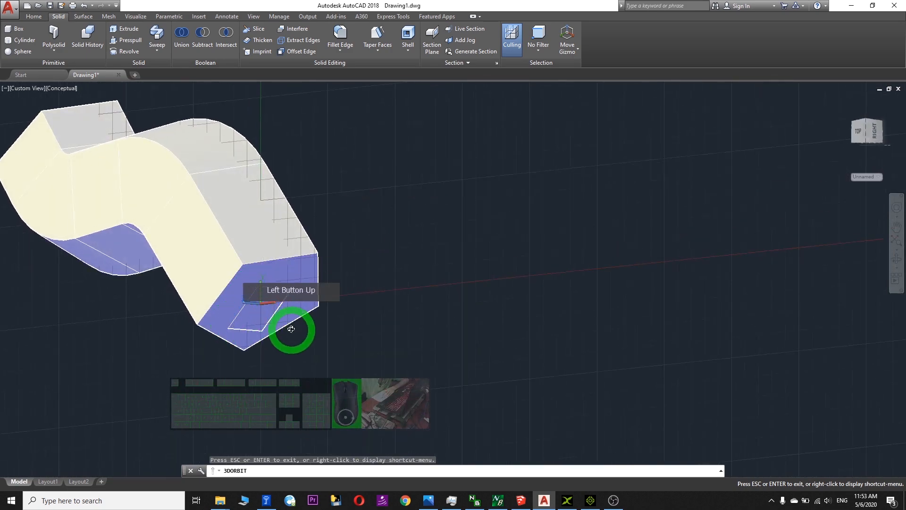
pyautogui.scroll(1, 333, 304)
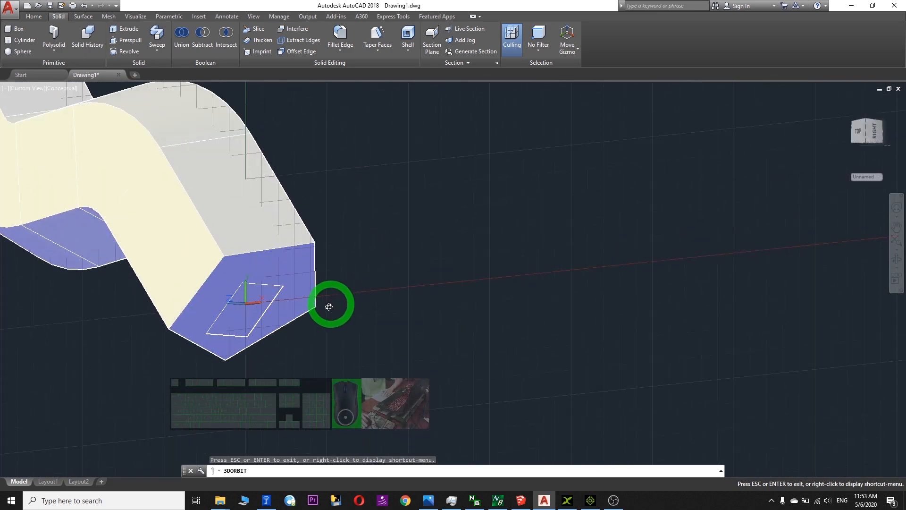
pyautogui.moveTo(235, 266); pyautogui.dragTo(248, 246)
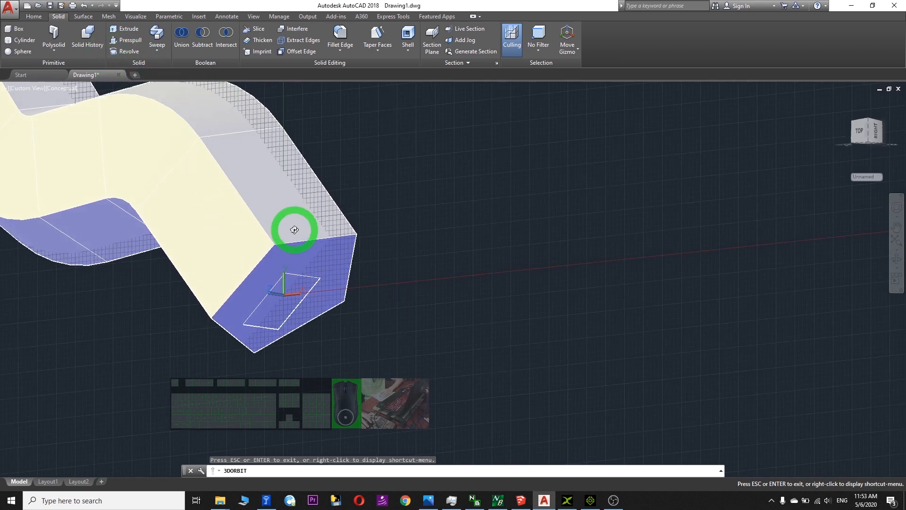
pyautogui.click(203, 37)
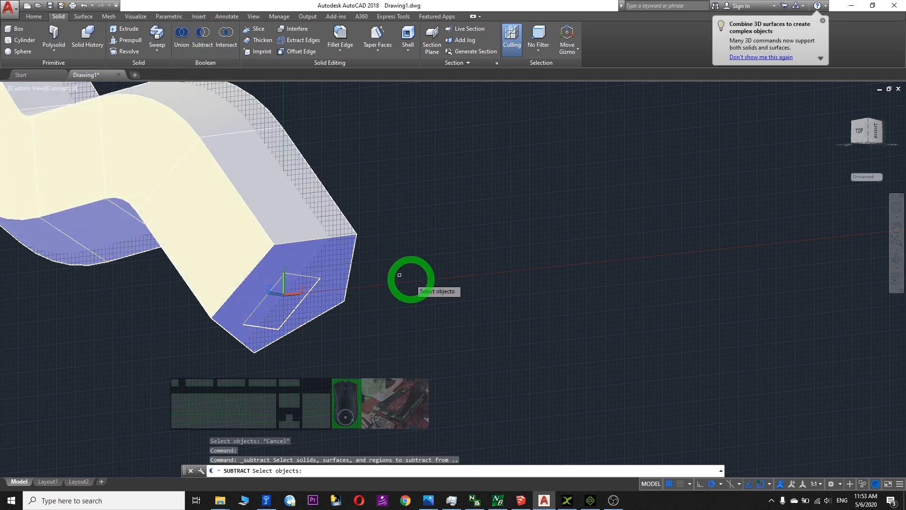
pyautogui.click(264, 273)
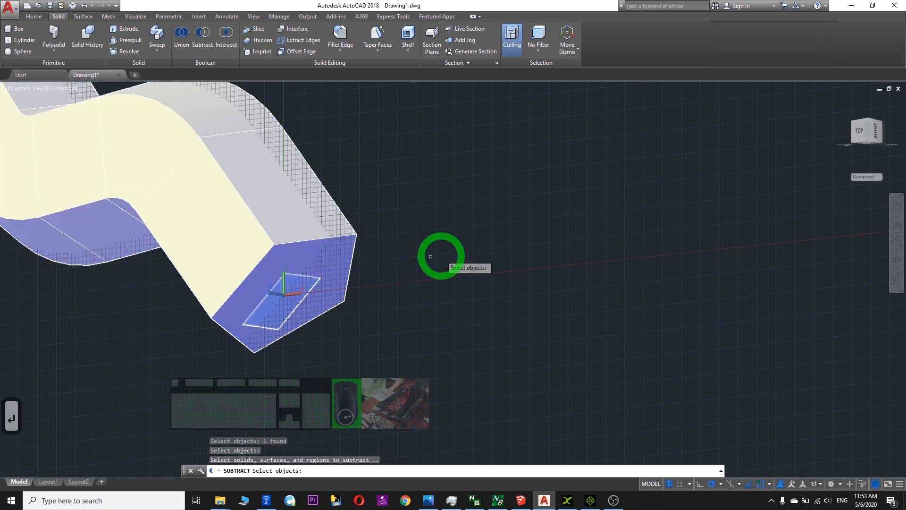
pyautogui.rightClick(461, 253)
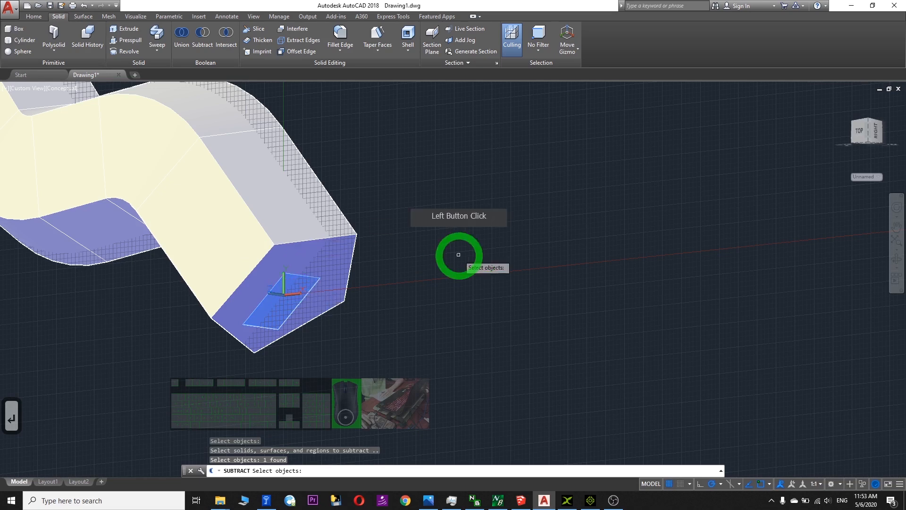
pyautogui.scroll(-5, 246, 233)
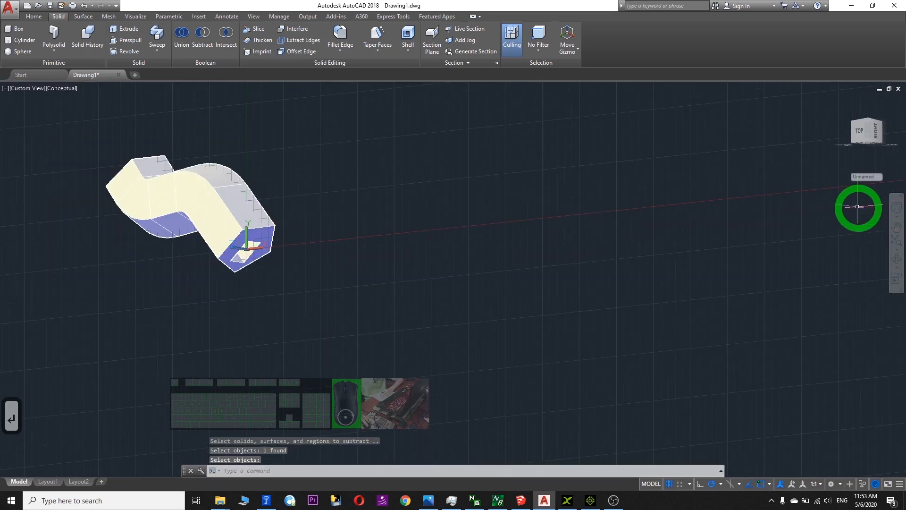
# Orbit around the curved swept solid to examine its surfaces and the rectangular hole cut through it.
pyautogui.click(896, 259)
pyautogui.moveTo(571, 237); pyautogui.dragTo(314, 263)
pyautogui.scroll(3, 297, 241)
pyautogui.moveTo(509, 272); pyautogui.dragTo(180, 166)
pyautogui.moveTo(373, 201); pyautogui.dragTo(385, 300)
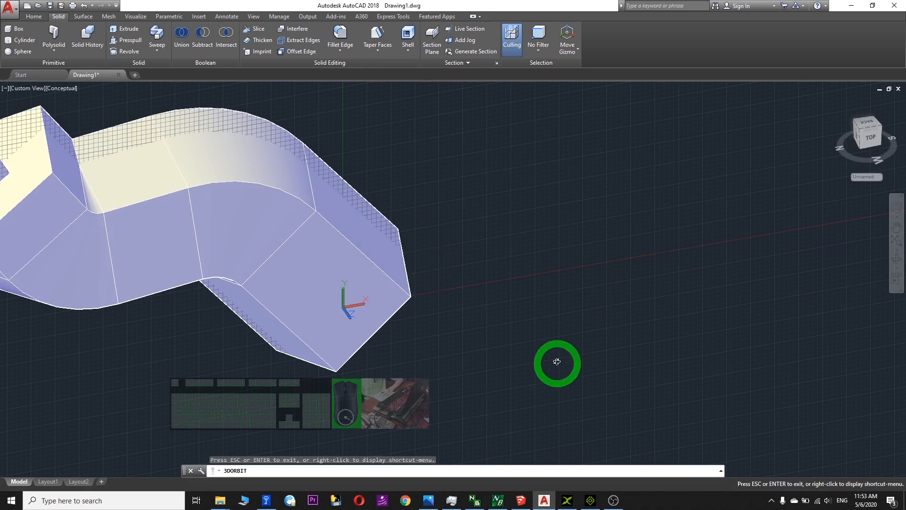
pyautogui.moveTo(301, 290); pyautogui.dragTo(338, 197)
pyautogui.moveTo(337, 197); pyautogui.dragTo(456, 248, button='middle')
# Start an FBX export of the drawing and choose the desktop folder "demo autocad export" as its destination.
pyautogui.click(11, 10)
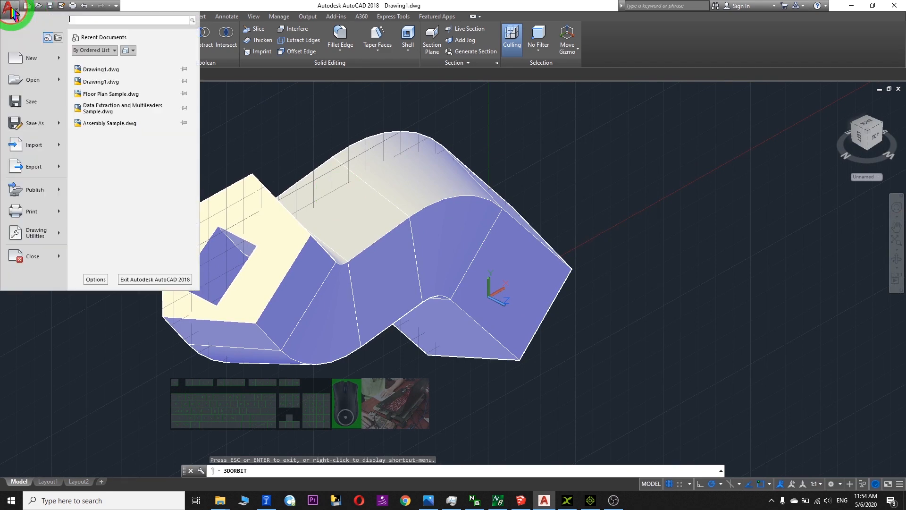
pyautogui.click(34, 166)
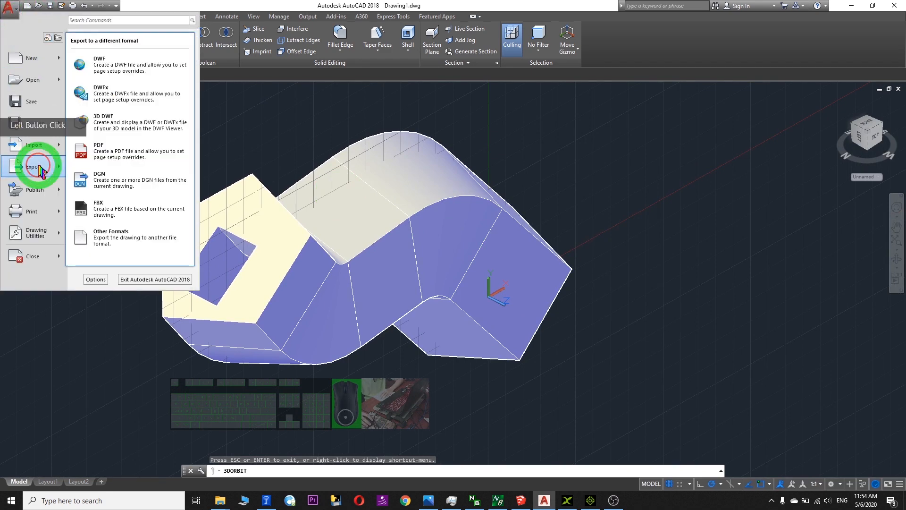
pyautogui.click(112, 211)
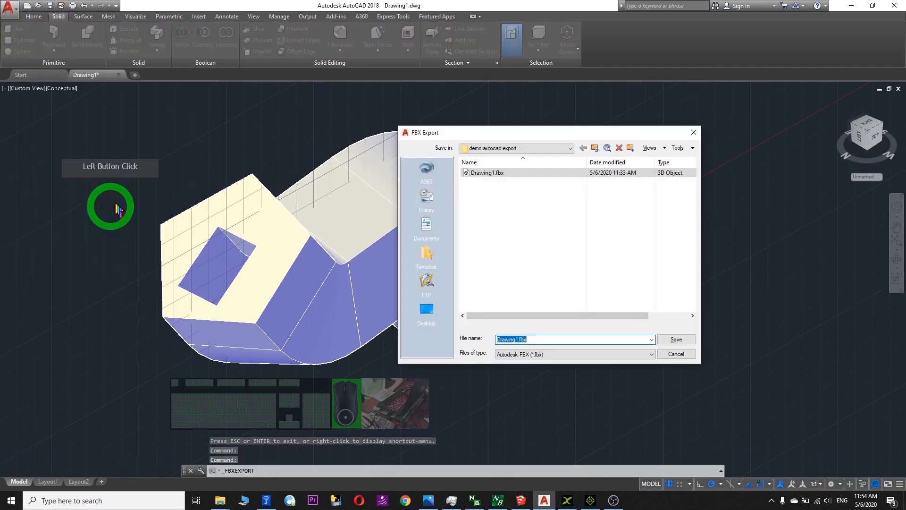
pyautogui.click(504, 175)
pyautogui.click(426, 310)
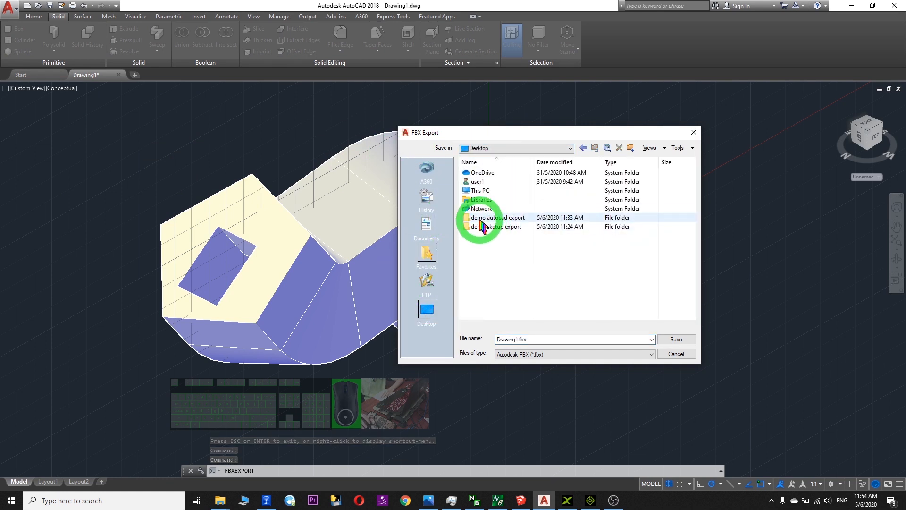
pyautogui.doubleClick(498, 218)
pyautogui.click(493, 175)
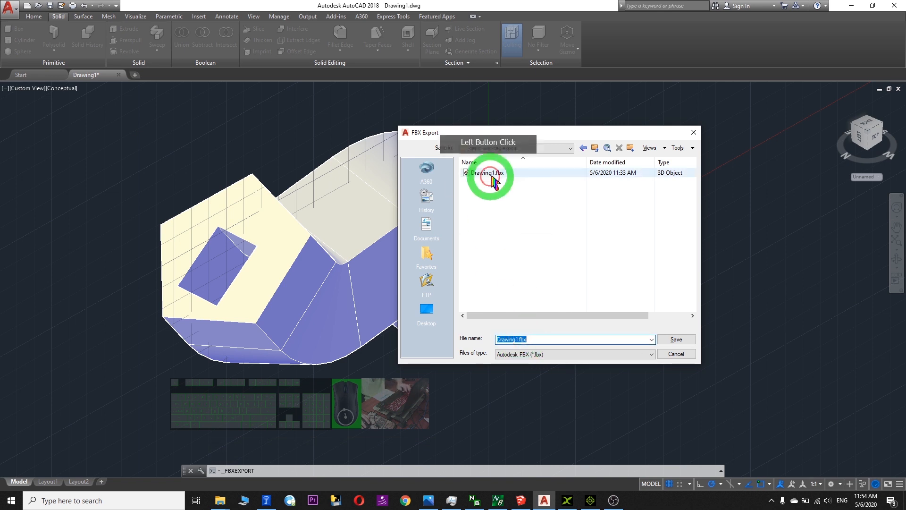
# Name the export file Drawing2.fbx, save it and accept the FBX export options for all visible entities with embedded textures.
pyautogui.click(494, 176)
pyautogui.click(556, 338)
pyautogui.moveTo(557, 339); pyautogui.dragTo(523, 338)
pyautogui.press('BackSpace')
pyautogui.press('BackSpace')
pyautogui.click(675, 341)
pyautogui.click(448, 308)
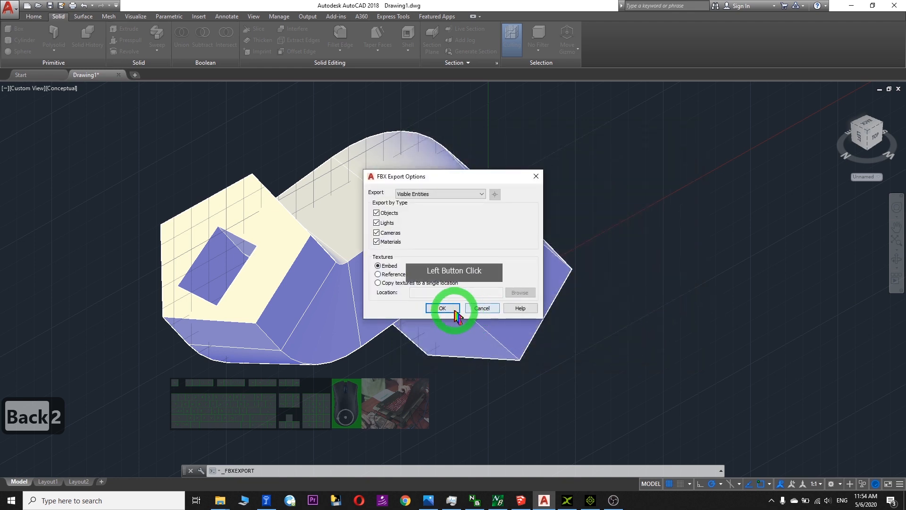
# Switch to iClone 7 and start a new, empty project.
pyautogui.click(856, 6)
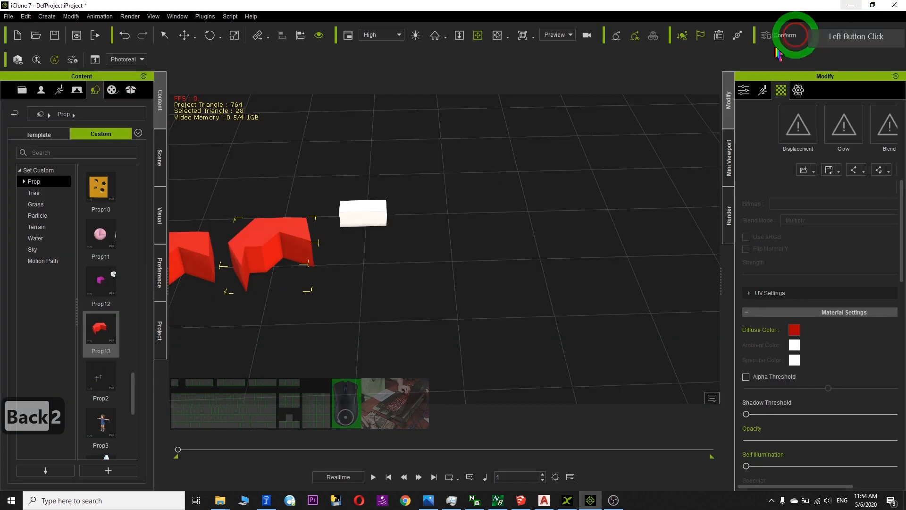
pyautogui.scroll(-3, 393, 253)
pyautogui.click(8, 16)
pyautogui.click(124, 61)
pyautogui.click(475, 275)
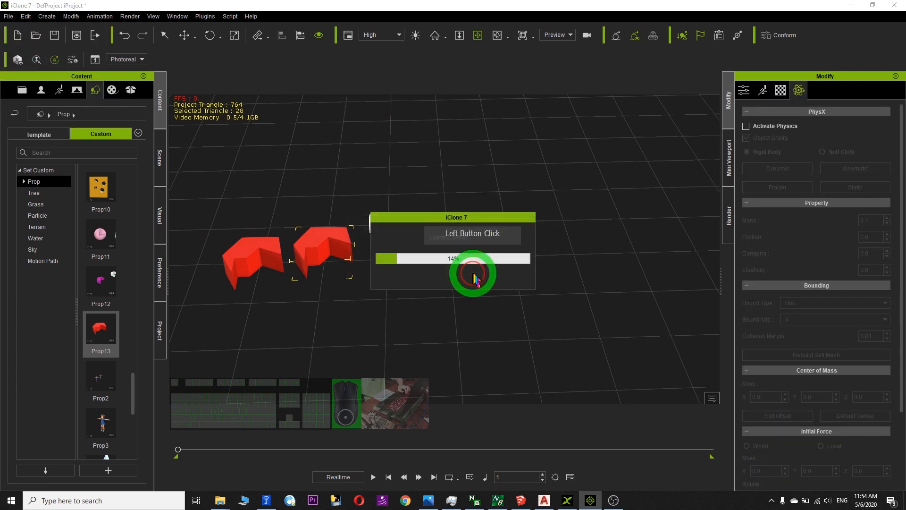
# Import Drawing2.fbx from the "demo autocad export" folder into the empty iClone scene.
pyautogui.moveTo(530, 5); pyautogui.dragTo(578, 39)
pyautogui.click(167, 219)
pyautogui.click(137, 269)
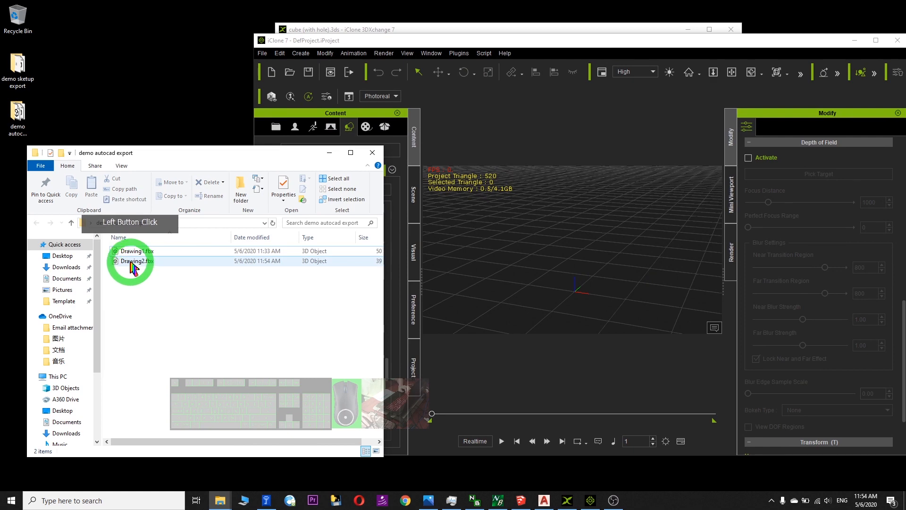
pyautogui.moveTo(136, 267); pyautogui.dragTo(718, 257)
pyautogui.click(876, 40)
pyautogui.click(498, 250)
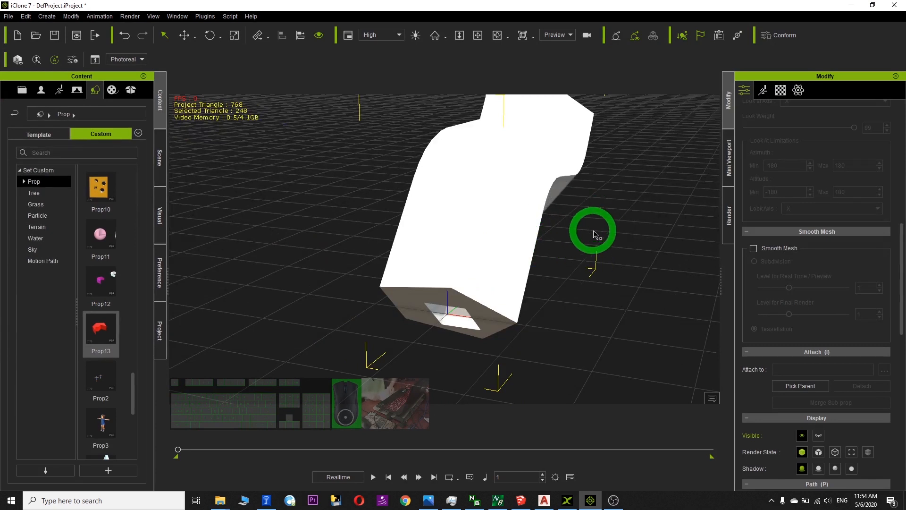
# Inspect the imported prop from several angles, including the rectangular opening through its end.
pyautogui.moveTo(594, 234); pyautogui.dragTo(522, 236, button='right')
pyautogui.moveTo(586, 237); pyautogui.dragTo(342, 383)
pyautogui.moveTo(439, 308); pyautogui.dragTo(599, 127)
pyautogui.moveTo(430, 282); pyautogui.dragTo(570, 500)
# Switch back to AutoCAD and draw a long cylinder solid beside the free end of the curved swept body.
pyautogui.click(544, 501)
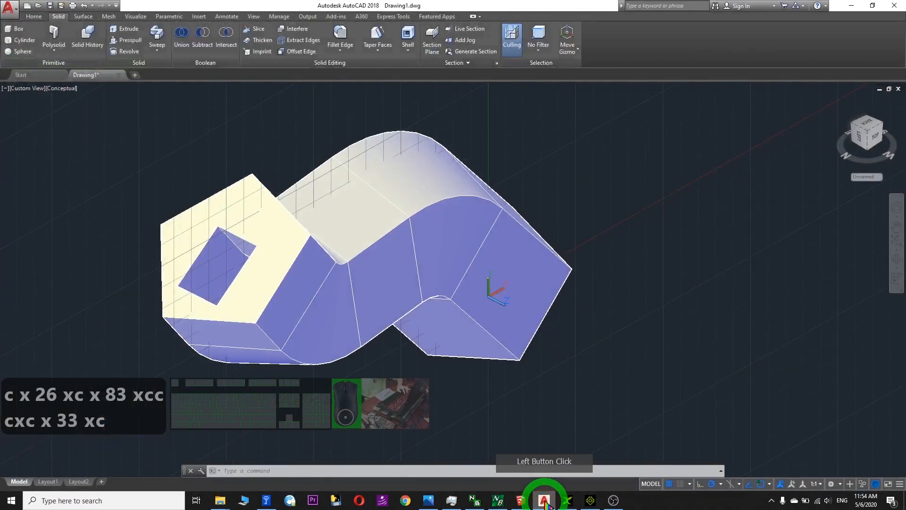
pyautogui.click(406, 300)
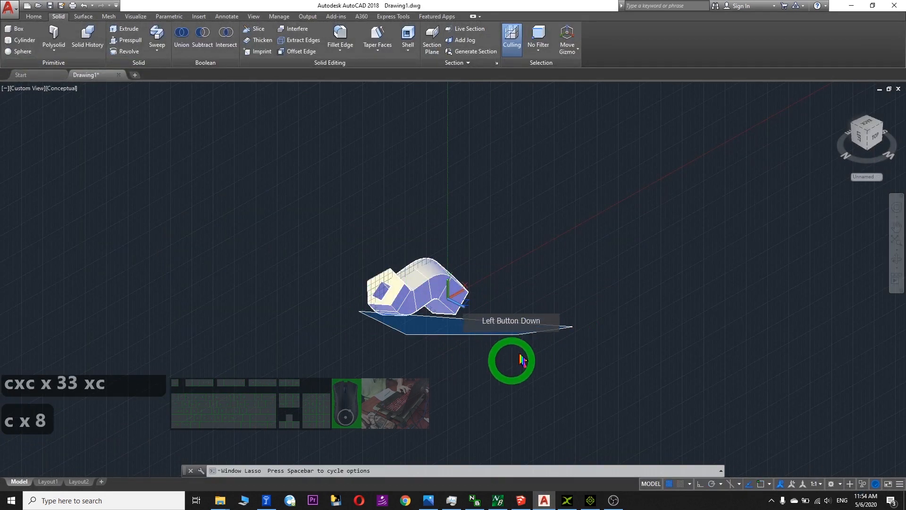
pyautogui.moveTo(521, 356); pyautogui.dragTo(619, 309)
pyautogui.scroll(5, 586, 321)
pyautogui.moveTo(427, 276); pyautogui.dragTo(583, 327, button='middle')
pyautogui.moveTo(492, 368); pyautogui.dragTo(581, 340)
pyautogui.click(887, 268)
pyautogui.moveTo(491, 330); pyautogui.dragTo(257, 254)
pyautogui.moveTo(554, 267); pyautogui.dragTo(509, 334)
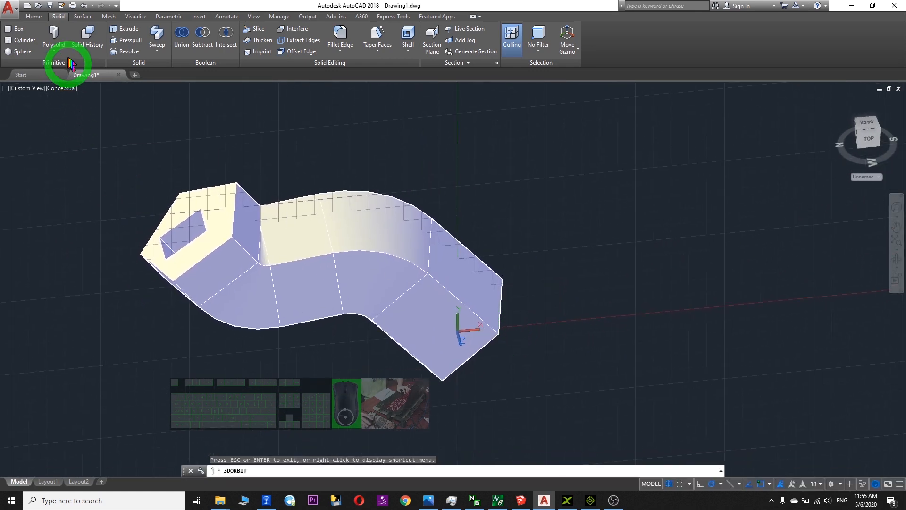
pyautogui.click(19, 41)
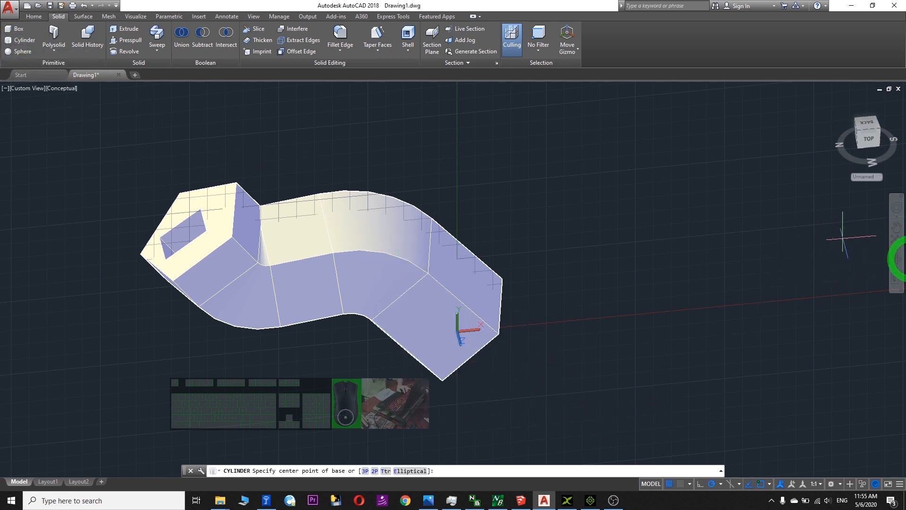
pyautogui.click(543, 227)
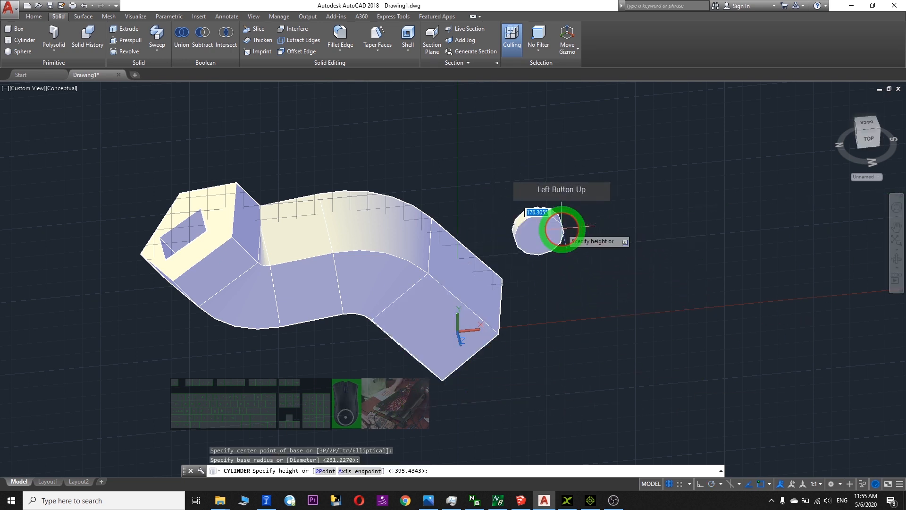
pyautogui.click(607, 377)
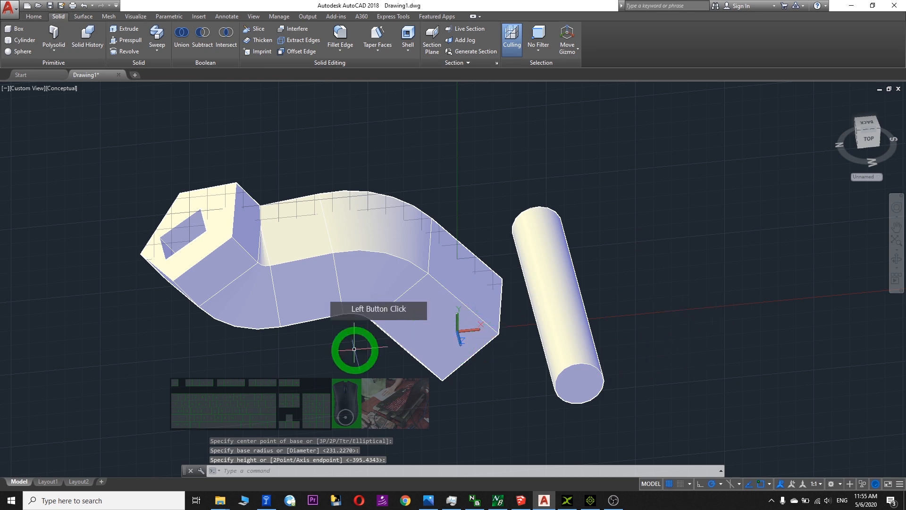
# Move the cylinder along its own axis until it extends past both sides of the swept body.
pyautogui.click(897, 262)
pyautogui.moveTo(479, 314); pyautogui.dragTo(486, 237)
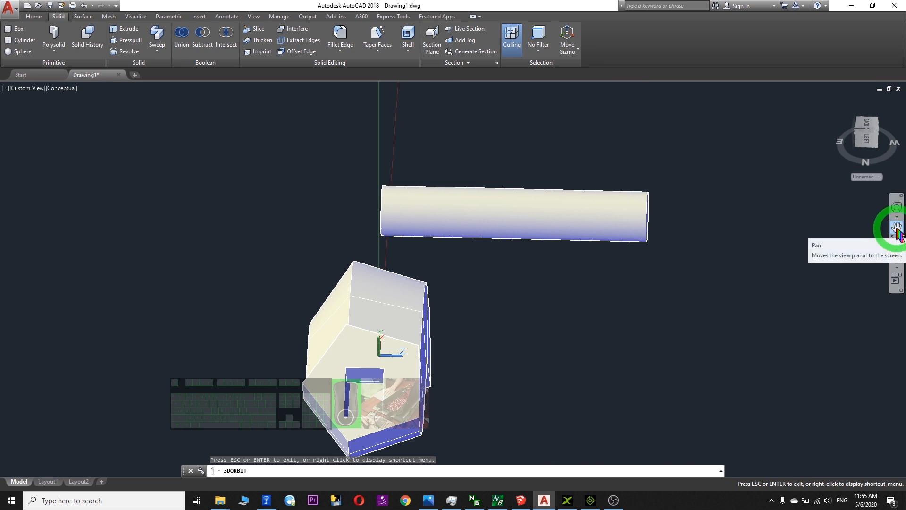
pyautogui.press('Escape')
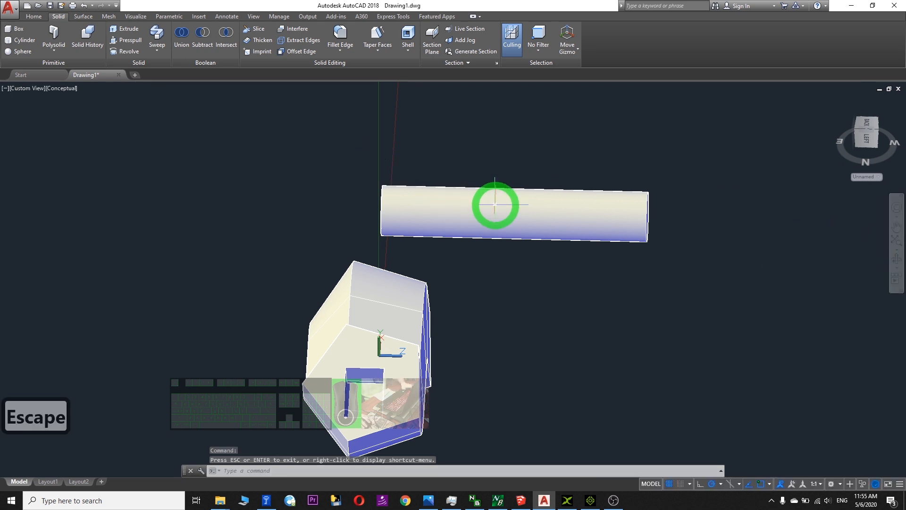
pyautogui.click(514, 211)
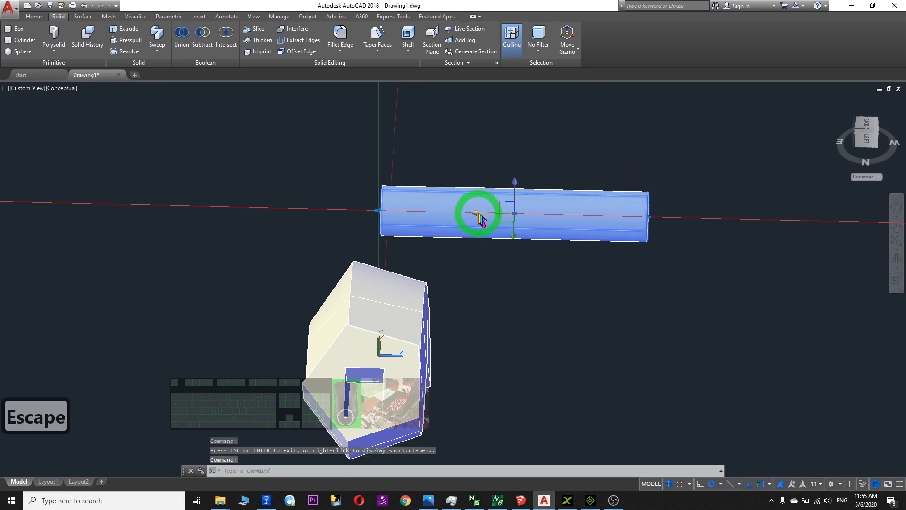
pyautogui.moveTo(513, 212); pyautogui.dragTo(460, 207)
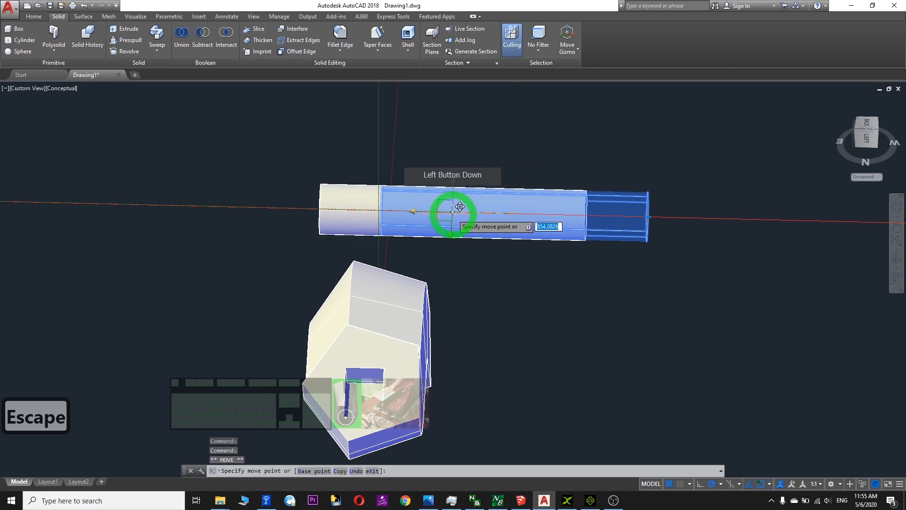
pyautogui.click(407, 212)
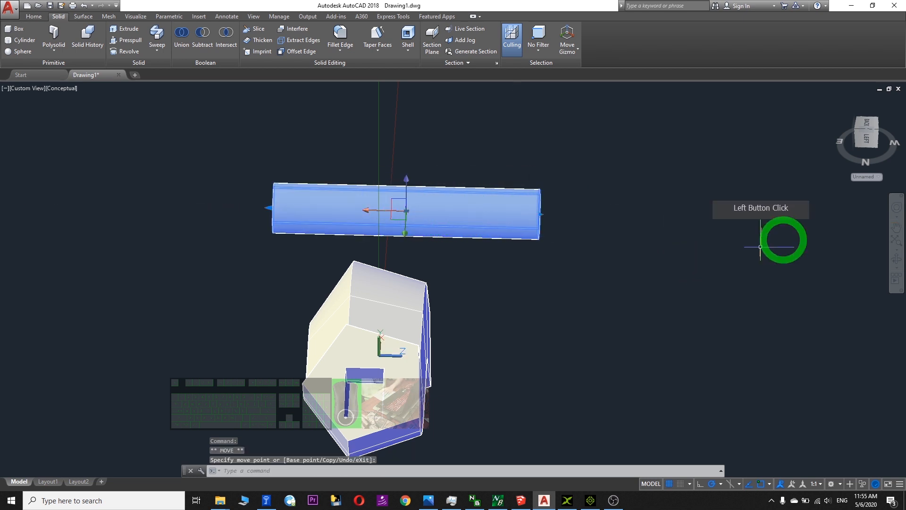
# Move the cylinder sideways and slightly down along the gizmo axes so it passes through the middle of the swept body.
pyautogui.click(896, 259)
pyautogui.moveTo(608, 280); pyautogui.dragTo(491, 265)
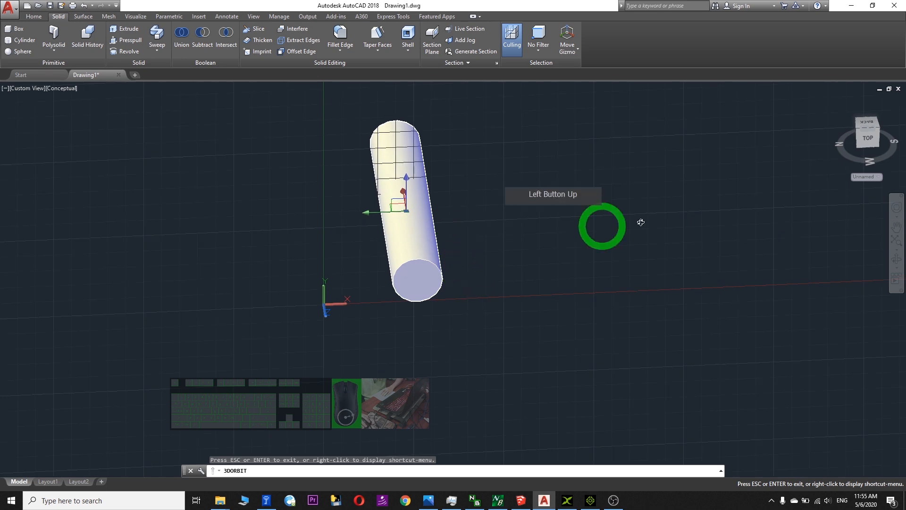
pyautogui.press('Escape')
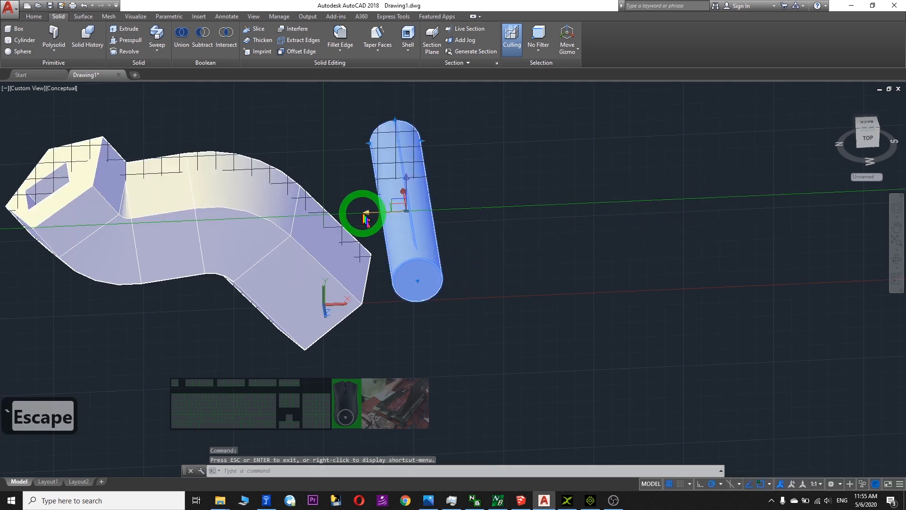
pyautogui.moveTo(403, 210); pyautogui.dragTo(178, 212)
pyautogui.click(165, 188)
pyautogui.moveTo(164, 221); pyautogui.dragTo(164, 231)
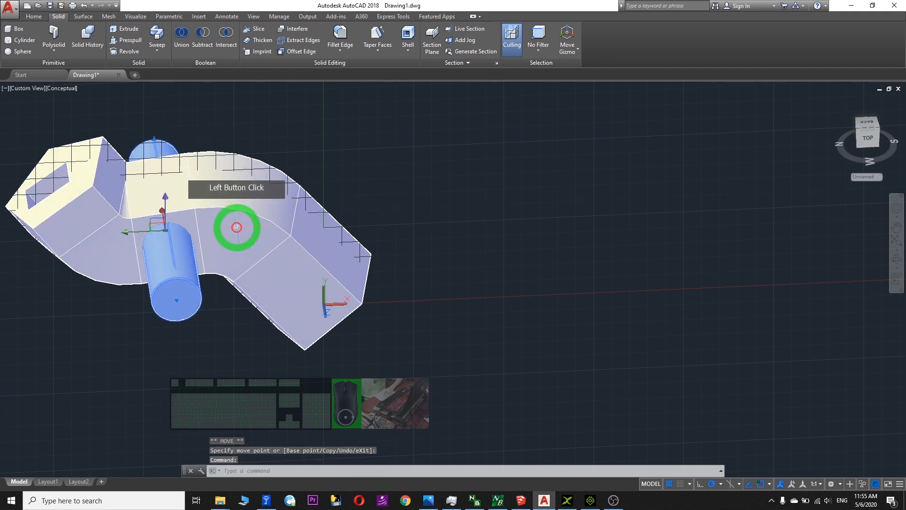
# Subtract the cylinder from the swept body to cut a round through-hole.
pyautogui.scroll(5, 283, 284)
pyautogui.scroll(-6, 209, 324)
pyautogui.moveTo(208, 323); pyautogui.dragTo(385, 318, button='middle')
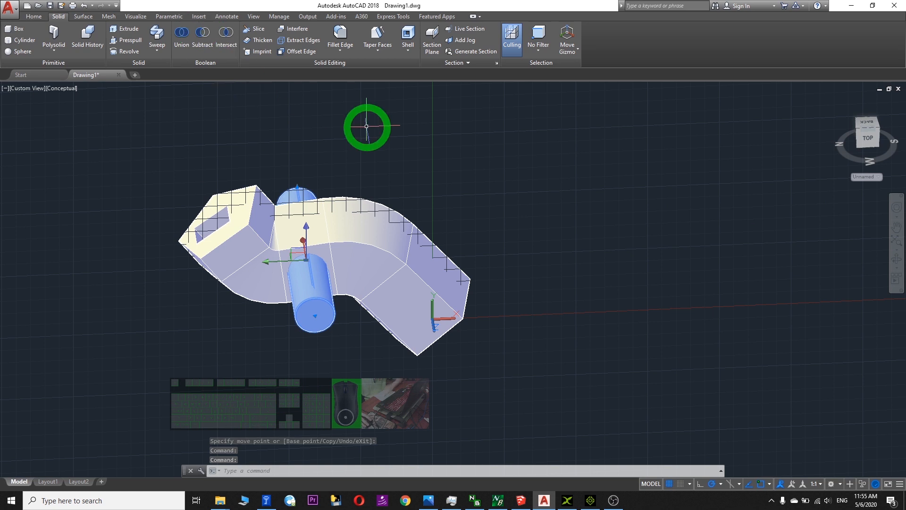
pyautogui.press('Escape')
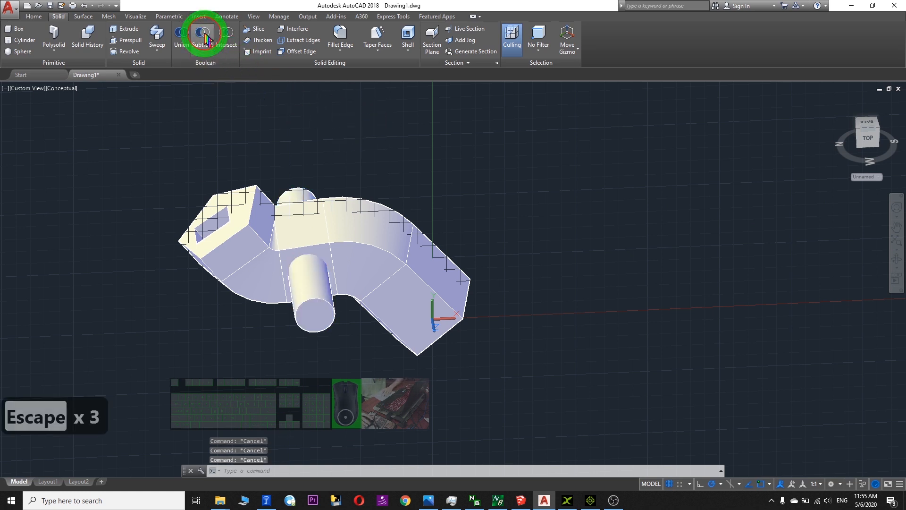
pyautogui.click(205, 38)
pyautogui.click(270, 264)
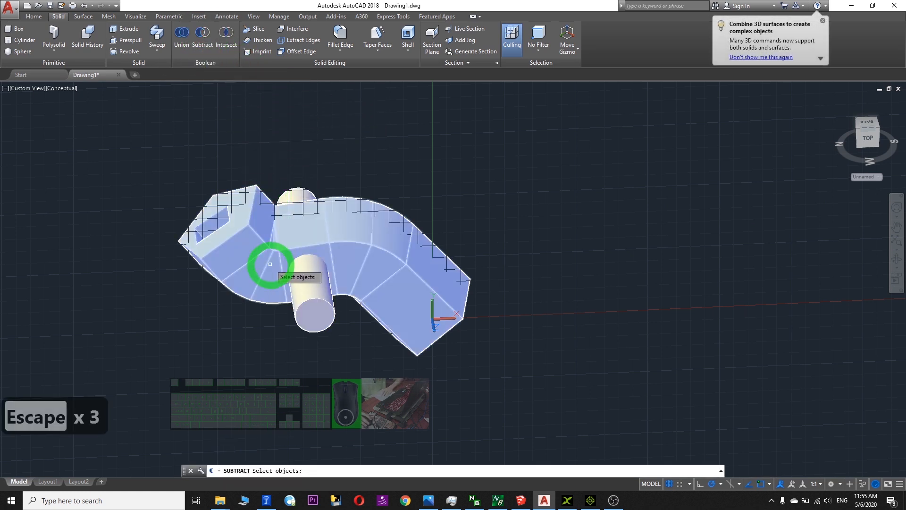
pyautogui.click(259, 258)
pyautogui.press('Return')
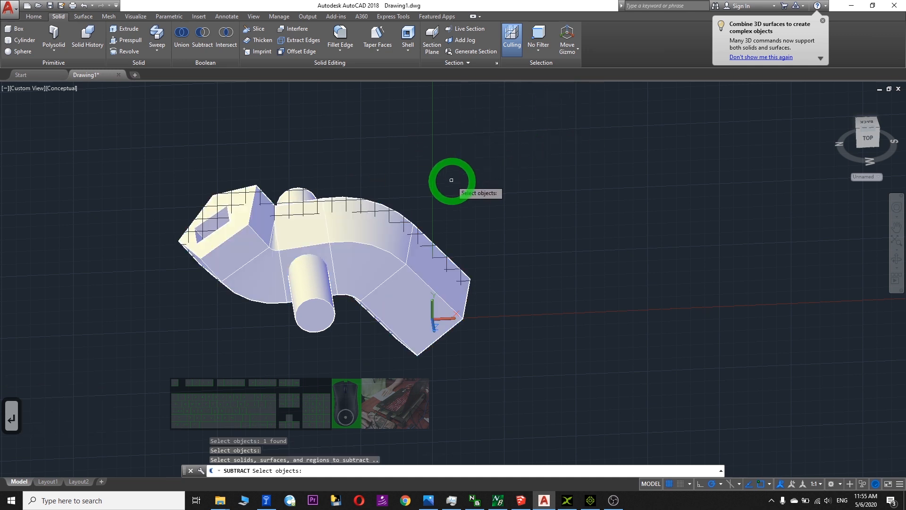
pyautogui.click(315, 282)
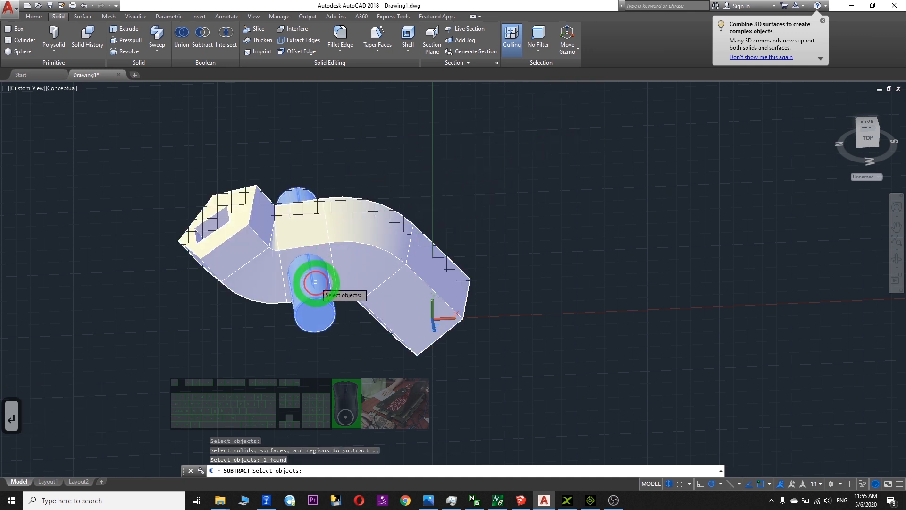
pyautogui.press('Return')
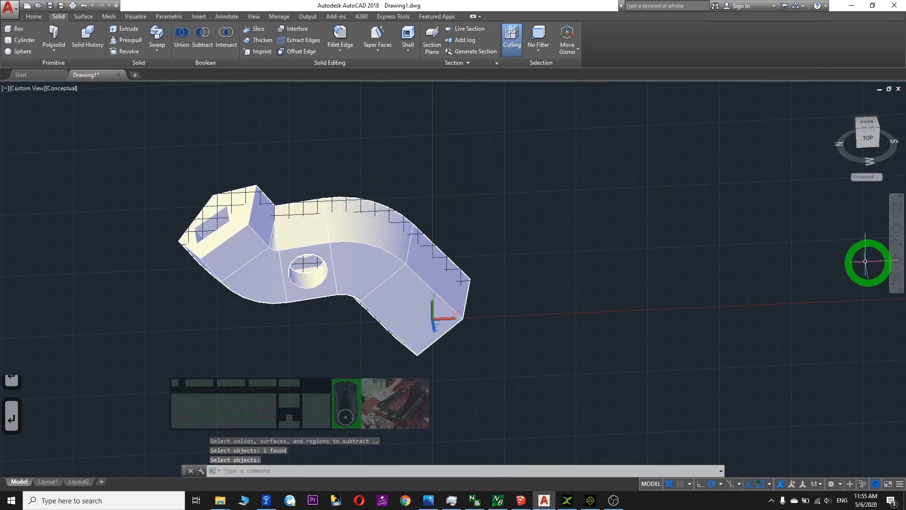
# Export the swept solid's visible entities as Drawing3.fbx in the demo autocad export folder, with embedded textures.
pyautogui.click(897, 260)
pyautogui.moveTo(376, 269); pyautogui.dragTo(363, 242)
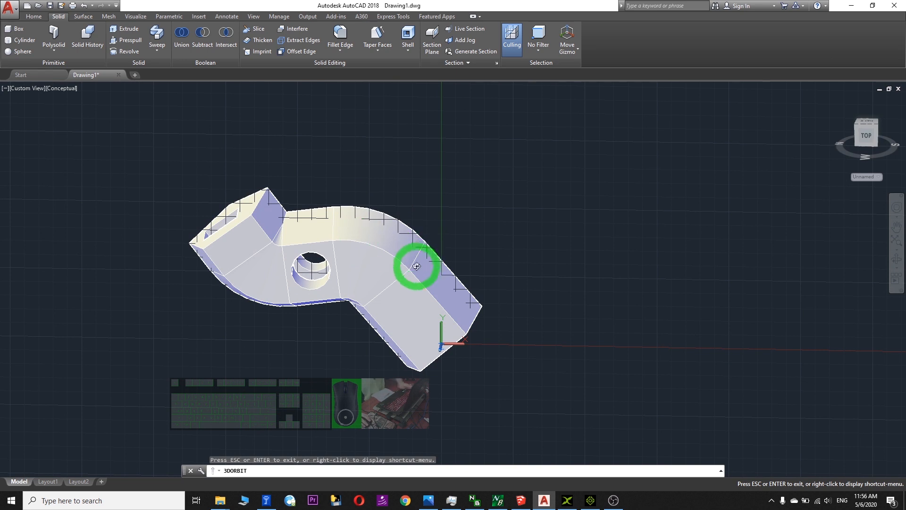
pyautogui.click(11, 9)
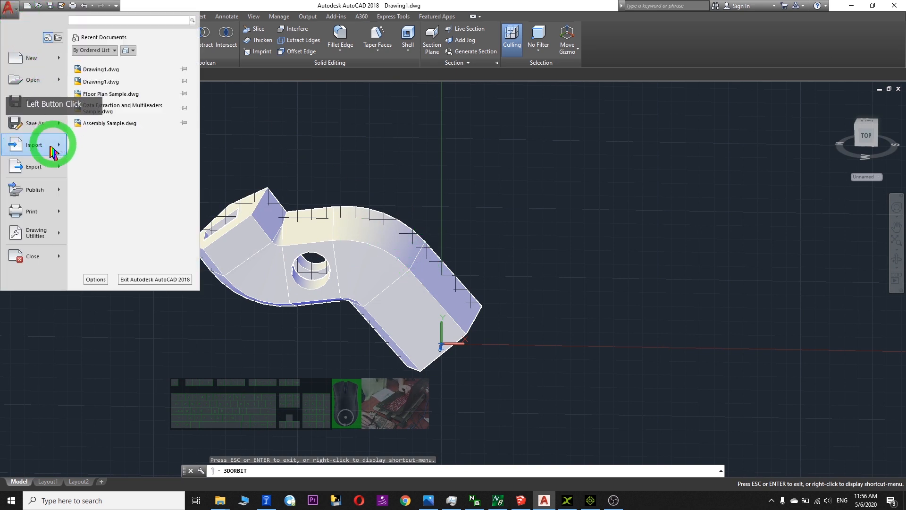
pyautogui.click(38, 170)
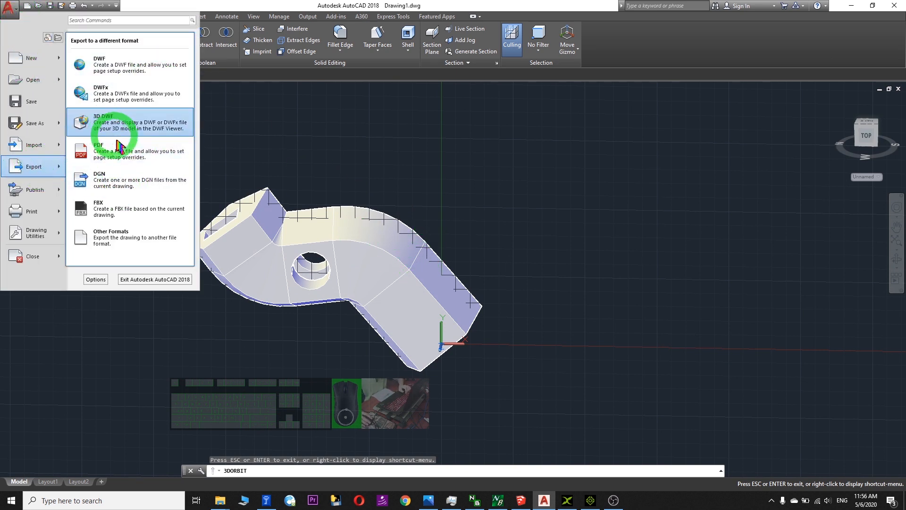
pyautogui.click(114, 208)
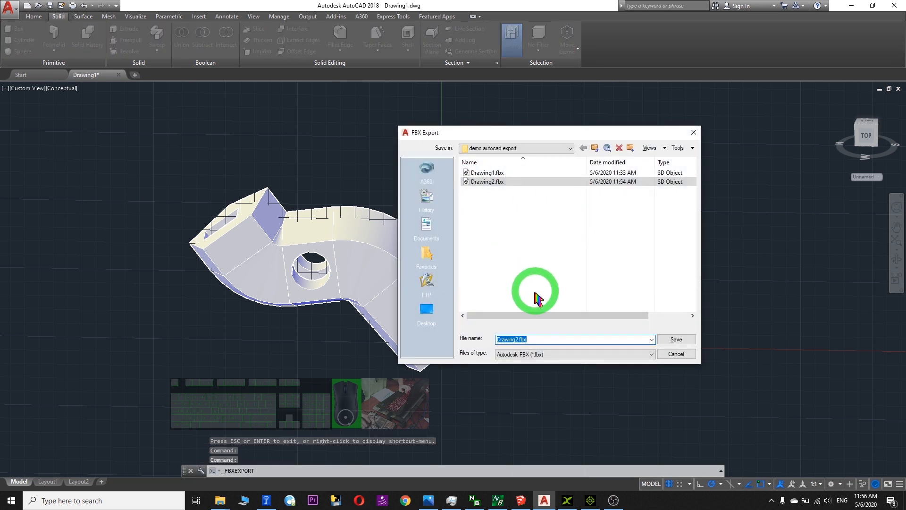
pyautogui.moveTo(540, 340); pyautogui.dragTo(690, 341)
pyautogui.write('3')
pyautogui.click(689, 341)
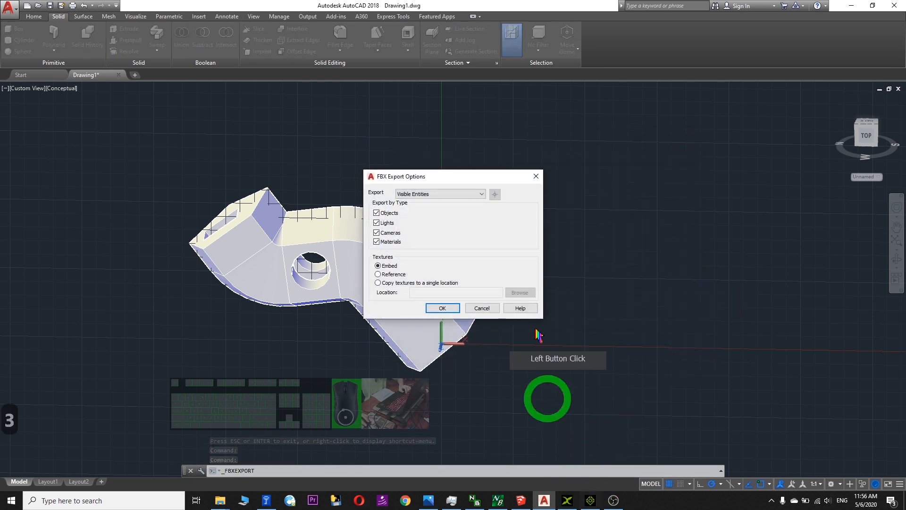
pyautogui.click(451, 308)
# Switch to iClone 7 and set the existing prop's pivot to the bottom middle with Quick Set.
pyautogui.click(591, 500)
pyautogui.click(475, 242)
pyautogui.moveTo(484, 236); pyautogui.dragTo(524, 212)
pyautogui.press('c')
pyautogui.moveTo(425, 245); pyautogui.dragTo(285, 253)
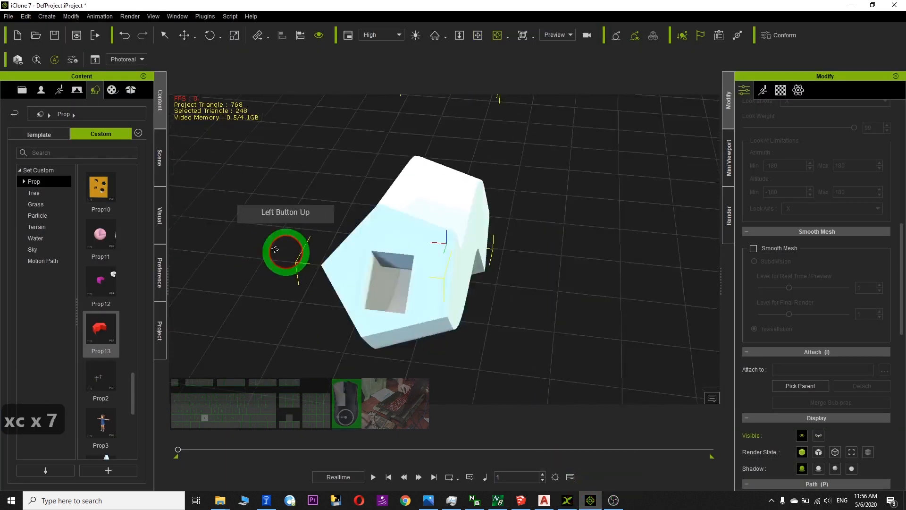
pyautogui.moveTo(547, 227); pyautogui.dragTo(481, 222)
pyautogui.click(795, 85)
pyautogui.click(787, 85)
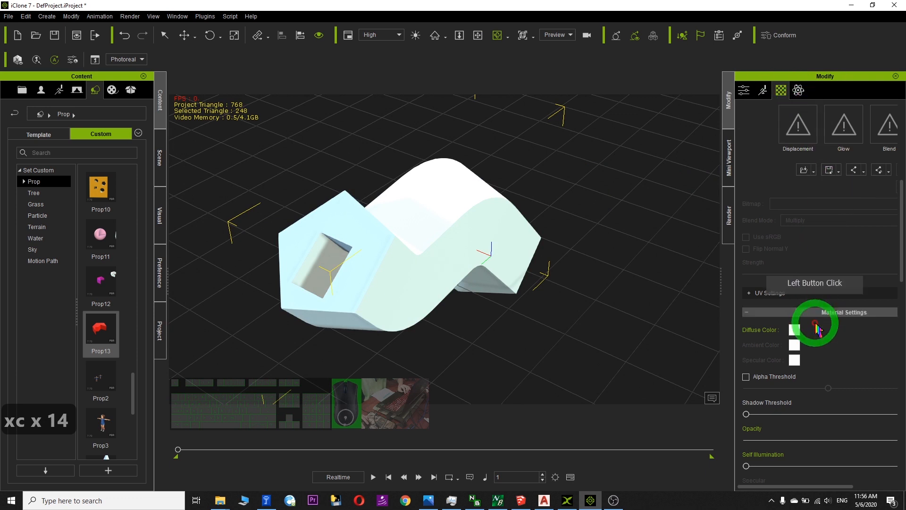
pyautogui.click(730, 210)
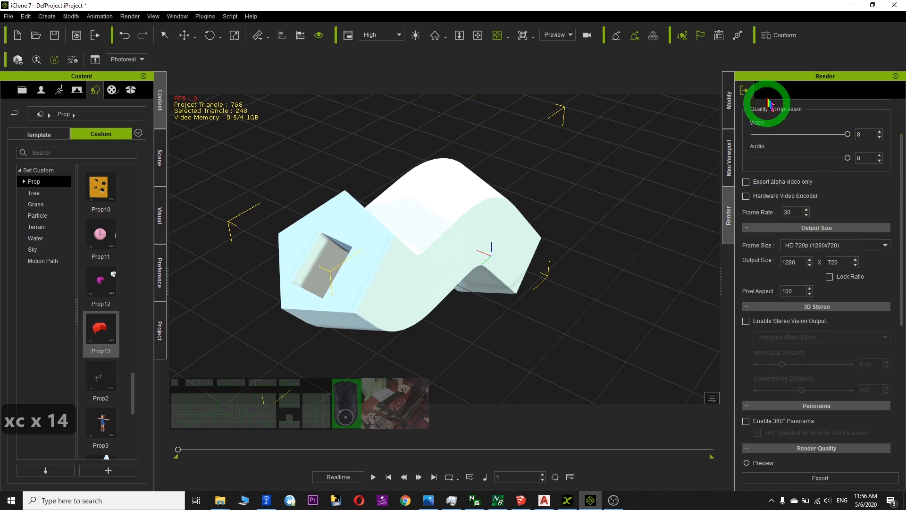
pyautogui.click(729, 109)
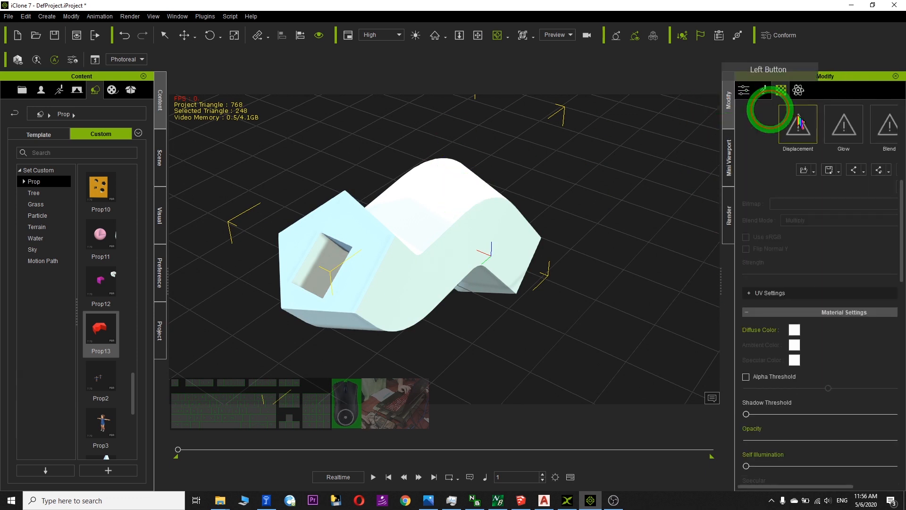
pyautogui.click(763, 90)
pyautogui.click(746, 90)
pyautogui.moveTo(903, 242); pyautogui.dragTo(812, 264)
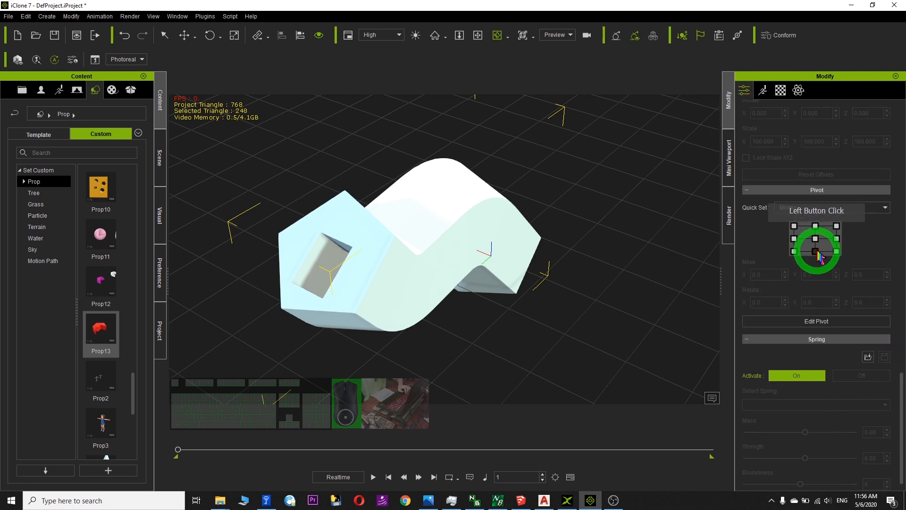
# Set the diffuse color of the prop's material to dark green, #005500.
pyautogui.moveTo(462, 294); pyautogui.dragTo(558, 298)
pyautogui.click(781, 90)
pyautogui.click(794, 329)
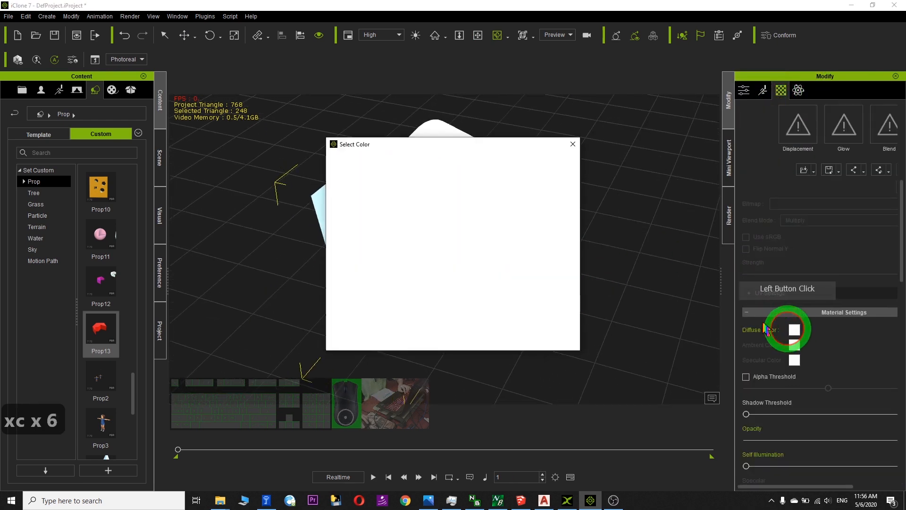
pyautogui.click(364, 177)
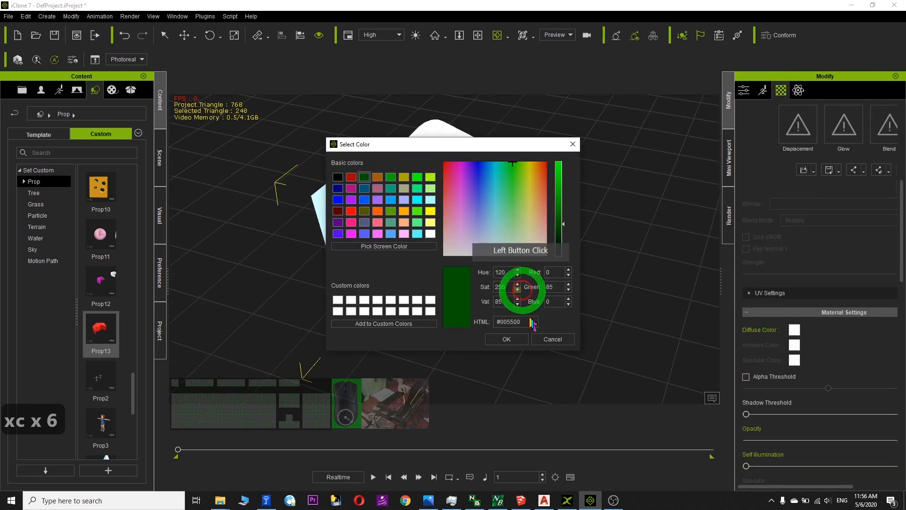
pyautogui.click(517, 340)
pyautogui.moveTo(520, 334); pyautogui.dragTo(417, 251)
# Reset the green prop's transform with Zero Out to place it at the scene origin.
pyautogui.moveTo(901, 248); pyautogui.dragTo(902, 156)
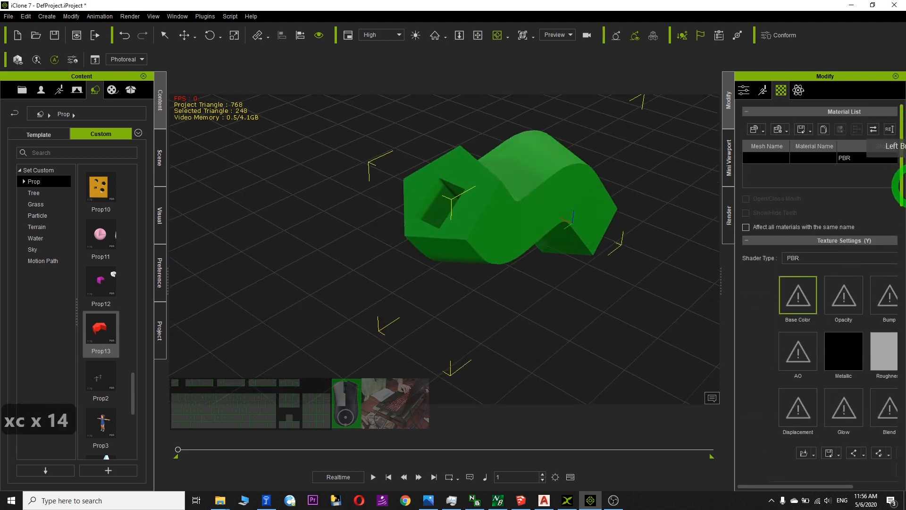
pyautogui.click(744, 91)
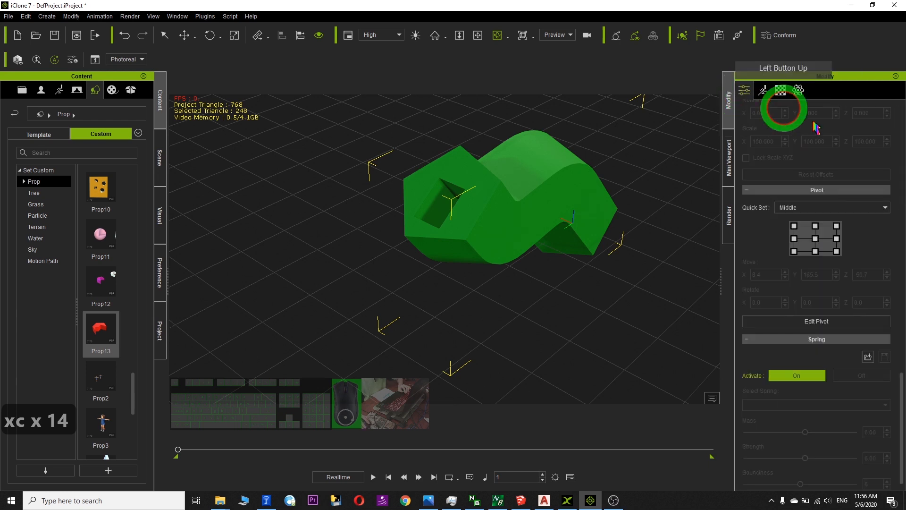
pyautogui.moveTo(893, 379); pyautogui.dragTo(905, 128)
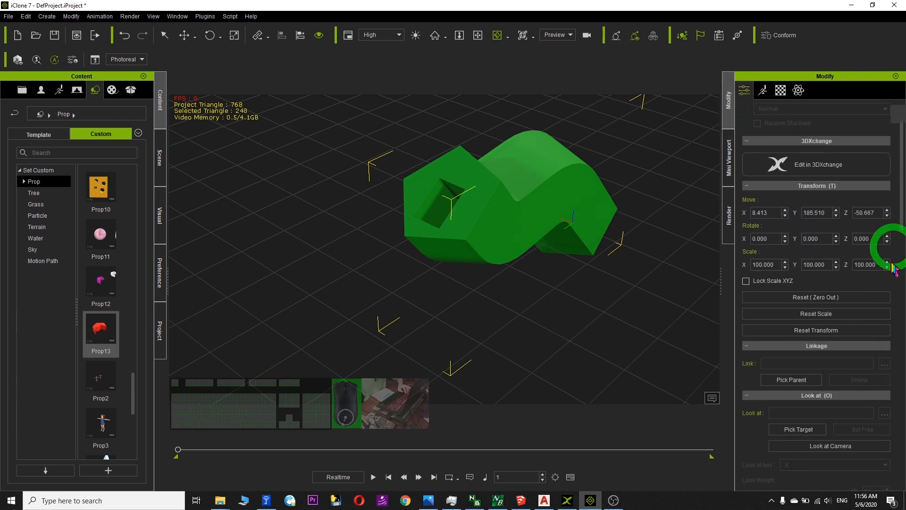
pyautogui.click(866, 301)
pyautogui.scroll(-4, 741, 275)
# Save the green prop to the custom Prop library, with its square opening facing the view.
pyautogui.press('x')
pyautogui.moveTo(591, 195); pyautogui.dragTo(460, 298)
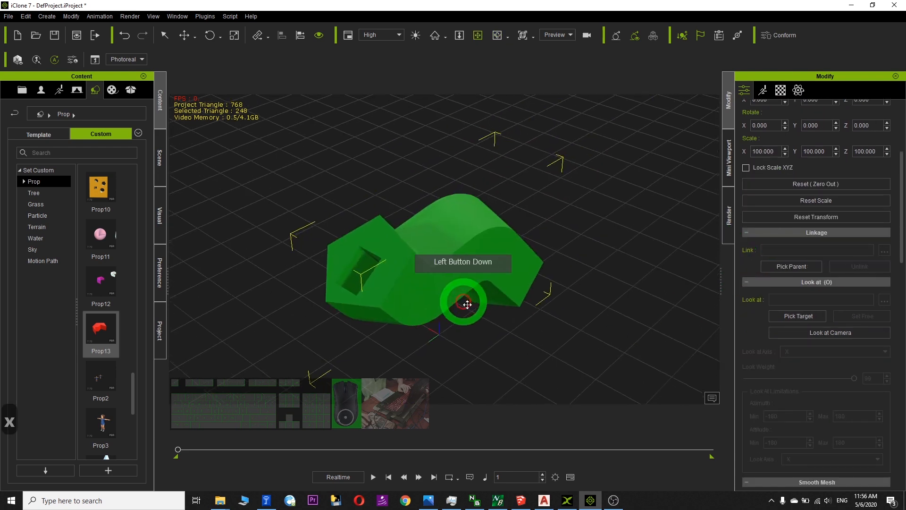
pyautogui.press('c')
pyautogui.moveTo(390, 303); pyautogui.dragTo(478, 273)
pyautogui.press('x')
pyautogui.click(109, 471)
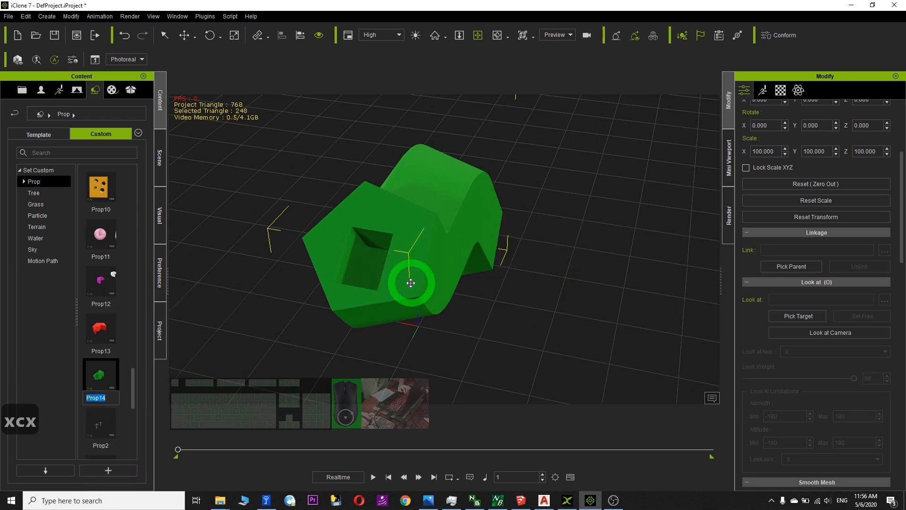
# Place a copy of the saved green prop in the scene, and delete both the copy and the original.
pyautogui.moveTo(136, 380); pyautogui.dragTo(643, 257)
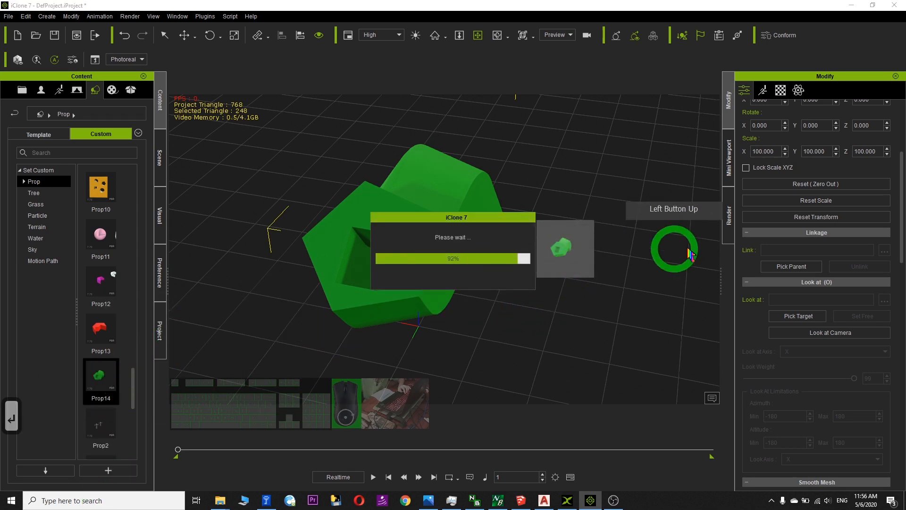
pyautogui.press('Delete')
pyautogui.doubleClick(453, 208)
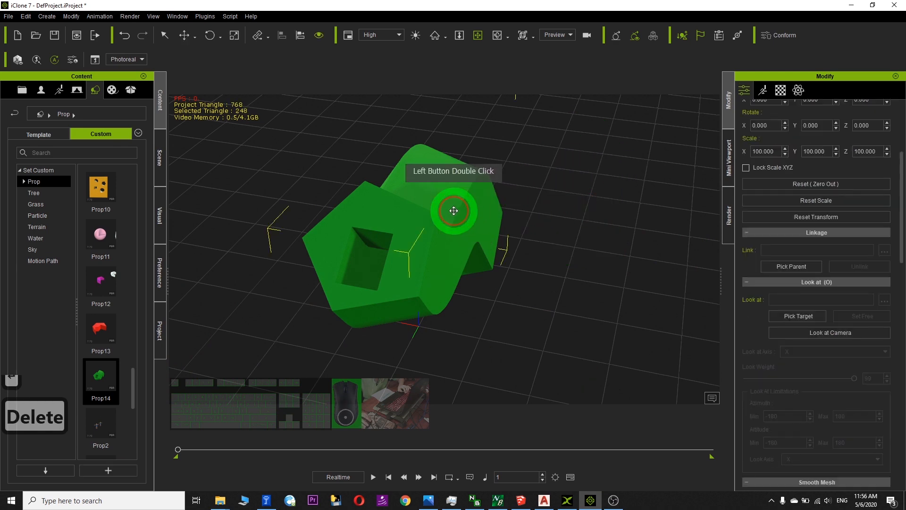
pyautogui.press('Delete')
# Minimize AutoCAD and import Drawing3.fbx from the demo autocad export folder into the iClone scene.
pyautogui.click(545, 500)
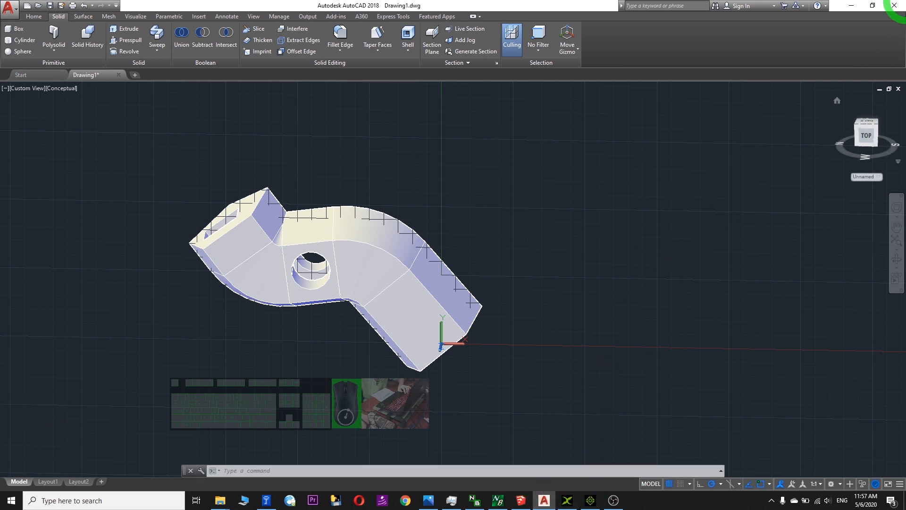
pyautogui.click(852, 7)
pyautogui.moveTo(450, 6); pyautogui.dragTo(568, 43)
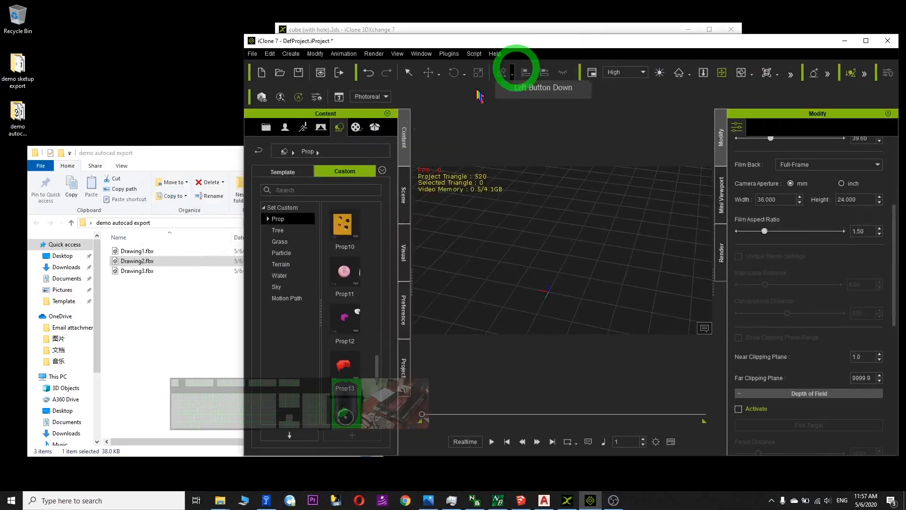
pyautogui.click(150, 298)
pyautogui.click(137, 273)
pyautogui.moveTo(135, 276); pyautogui.dragTo(547, 282)
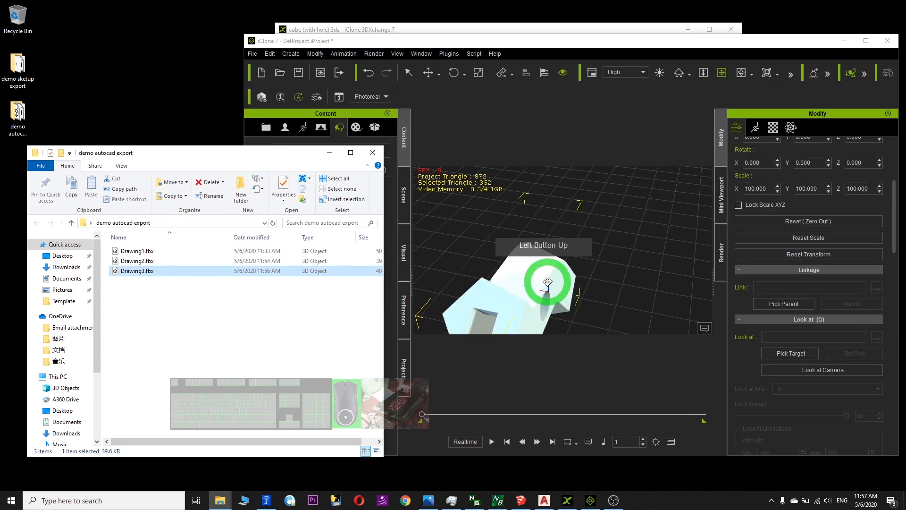
# Set the imported prop's pivot to the bottom middle and zero out its transform.
pyautogui.click(738, 127)
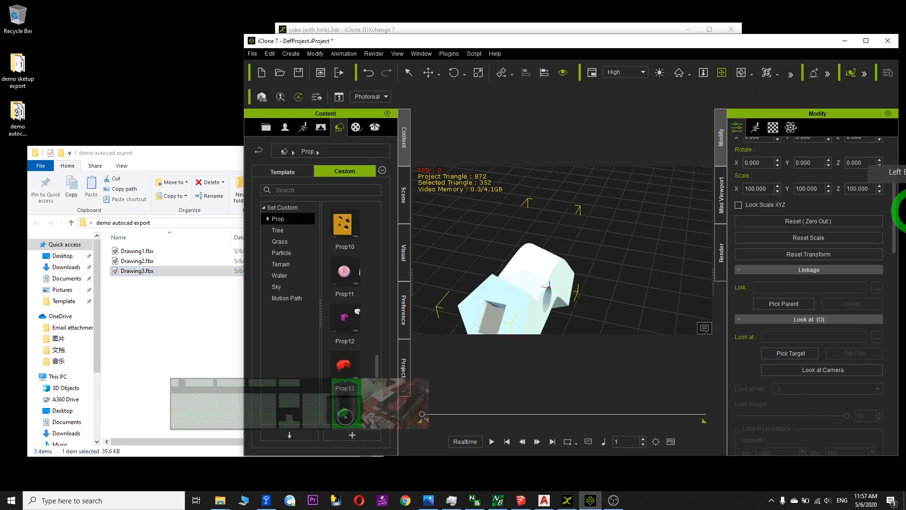
pyautogui.moveTo(899, 196); pyautogui.dragTo(810, 314)
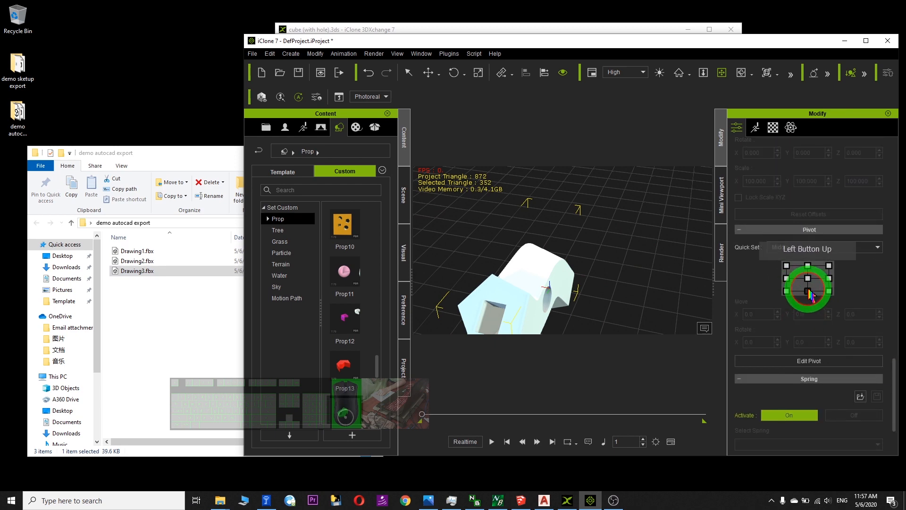
pyautogui.click(862, 43)
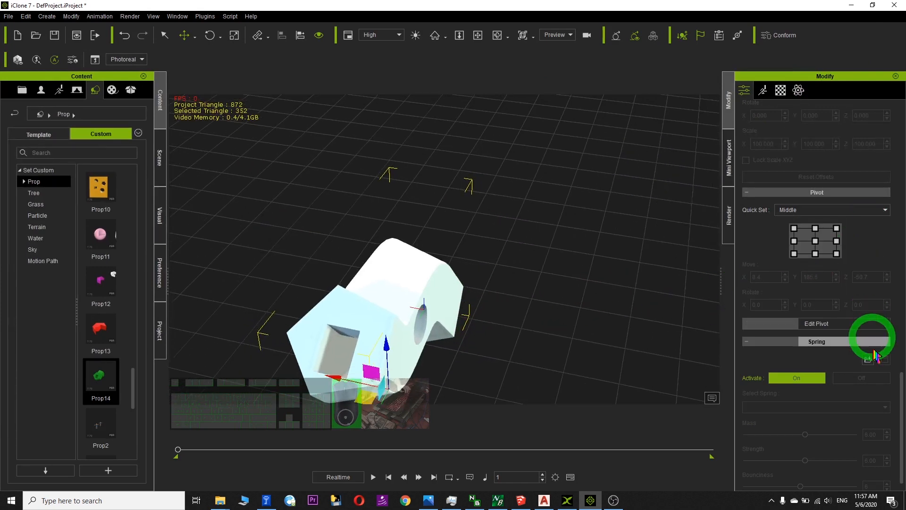
pyautogui.moveTo(903, 406); pyautogui.dragTo(901, 158)
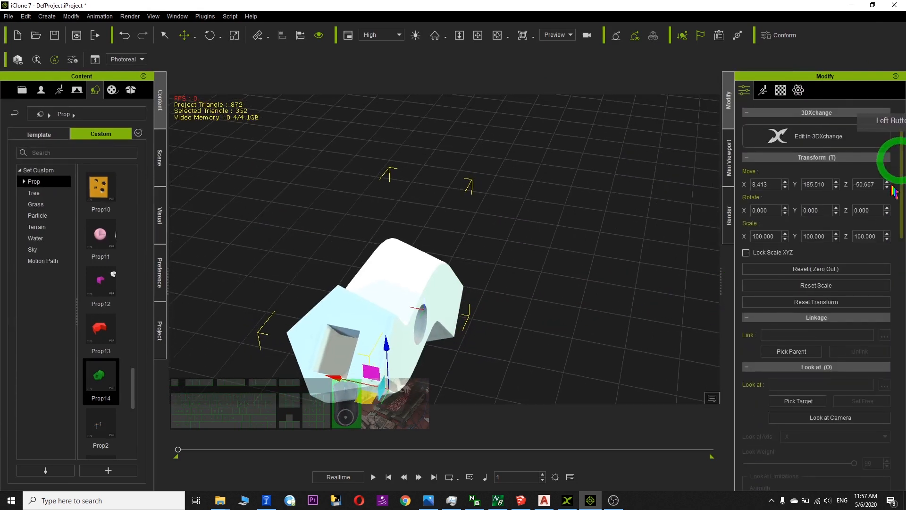
pyautogui.click(828, 270)
# Set the diffuse color of the imported prop's material to pink.
pyautogui.moveTo(643, 270); pyautogui.dragTo(477, 247)
pyautogui.scroll(2, 457, 228)
pyautogui.doubleClick(780, 90)
pyautogui.click(809, 304)
pyautogui.scroll(-4, 807, 330)
pyautogui.click(805, 366)
pyautogui.click(795, 387)
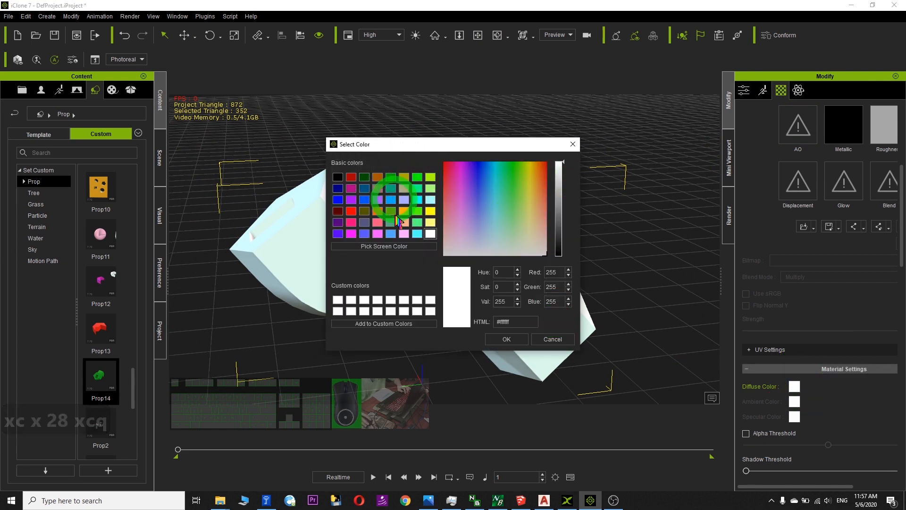
pyautogui.click(517, 344)
# Examine the round through-hole in the pink prop from several angles, close up and from farther away.
pyautogui.moveTo(522, 344); pyautogui.dragTo(504, 163)
pyautogui.scroll(5, 477, 245)
pyautogui.press('x')
pyautogui.moveTo(495, 298); pyautogui.dragTo(414, 307)
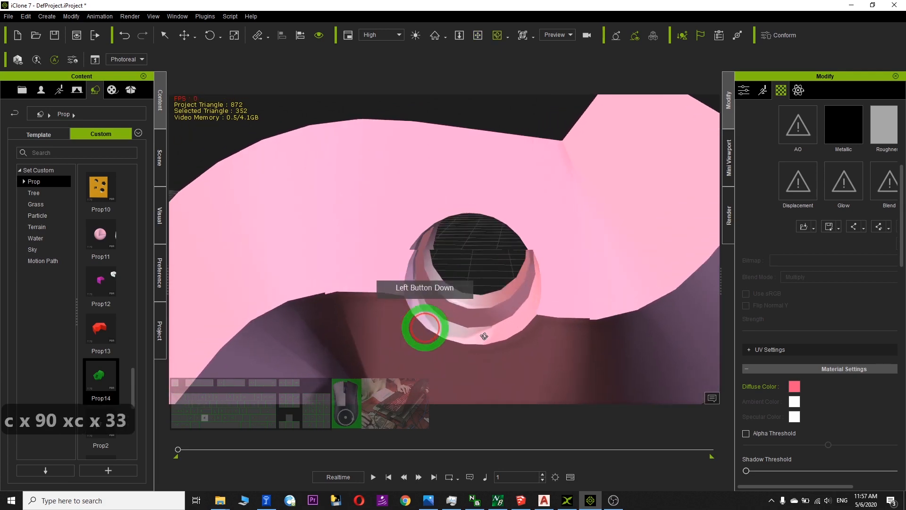
pyautogui.scroll(-2, 407, 312)
pyautogui.press('x')
pyautogui.moveTo(391, 310); pyautogui.dragTo(189, 194)
pyautogui.scroll(2, 637, 264)
pyautogui.scroll(-4, 633, 263)
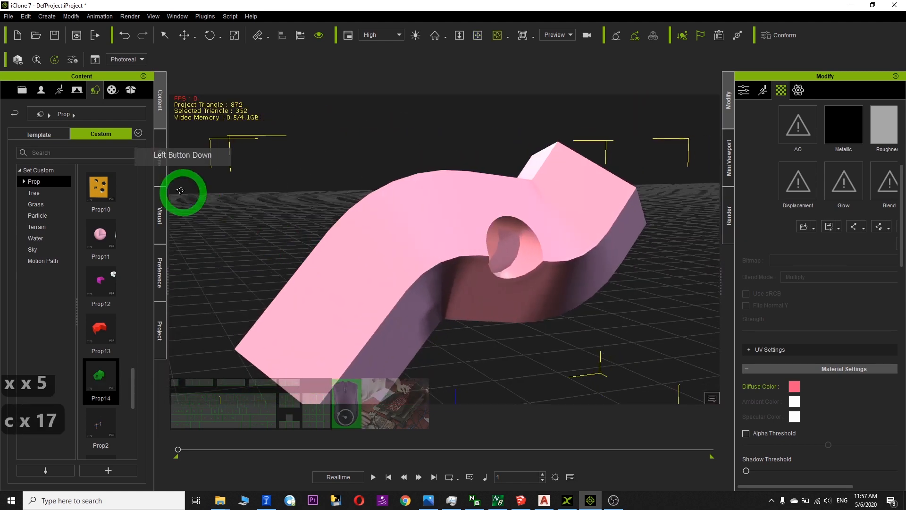
# Display the Drawing3 prop in the X-Ray render state and examine its interior.
pyautogui.click(159, 158)
pyautogui.click(51, 153)
pyautogui.click(56, 122)
pyautogui.moveTo(55, 111); pyautogui.dragTo(70, 112)
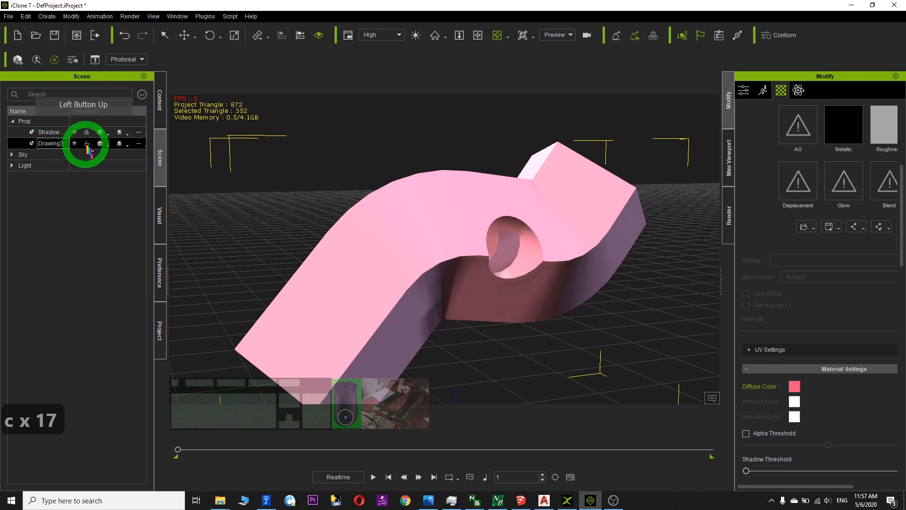
pyautogui.click(126, 145)
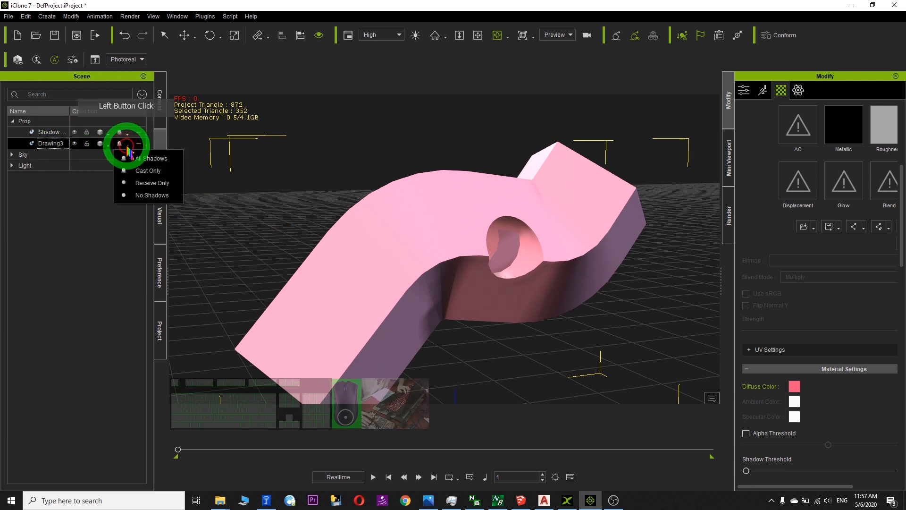
pyautogui.click(109, 144)
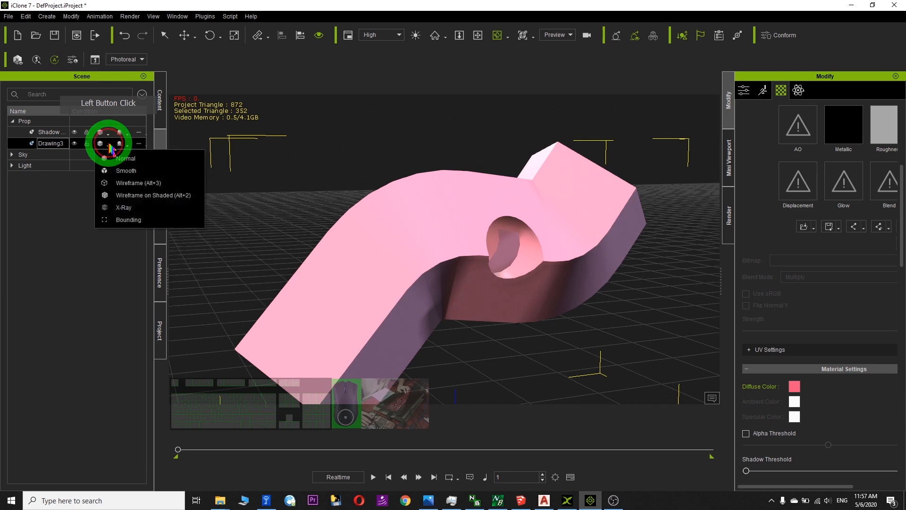
pyautogui.click(122, 207)
pyautogui.press('c')
pyautogui.moveTo(610, 235); pyautogui.dragTo(577, 222)
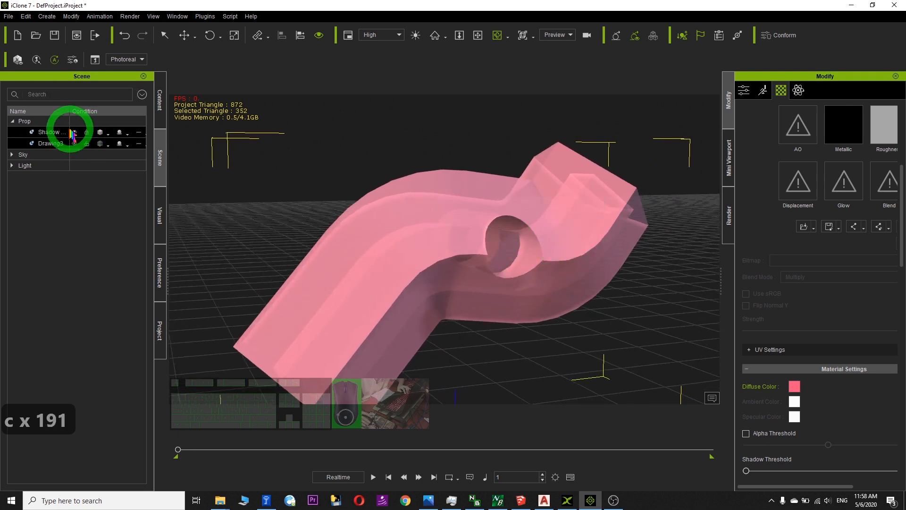
# Return the Drawing3 prop to the Normal render state.
pyautogui.click(75, 144)
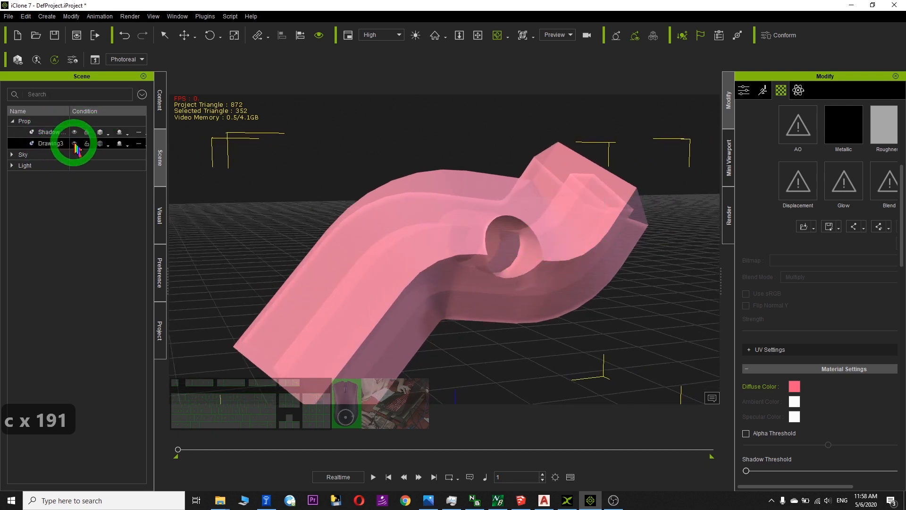
pyautogui.click(107, 145)
pyautogui.click(113, 159)
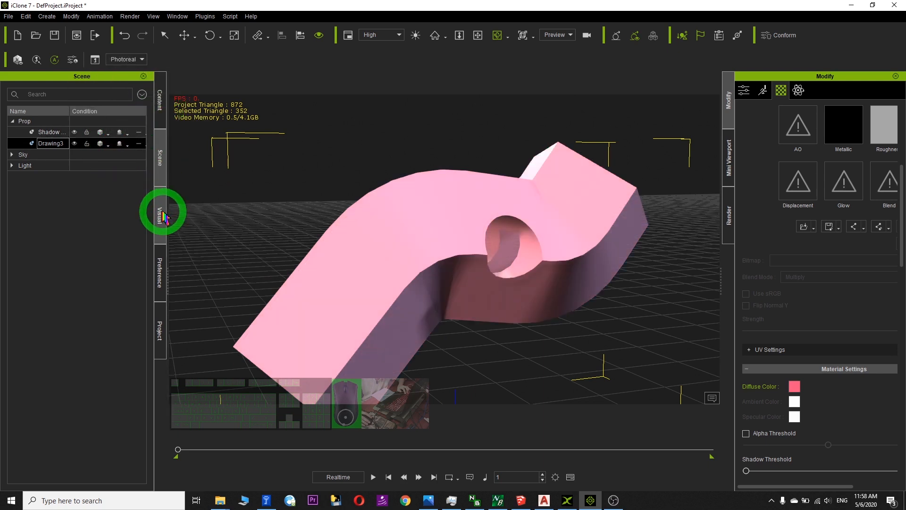
# Turn on the Toon Shader for the scene and view the shaded prop from the other side.
pyautogui.click(161, 214)
pyautogui.click(15, 129)
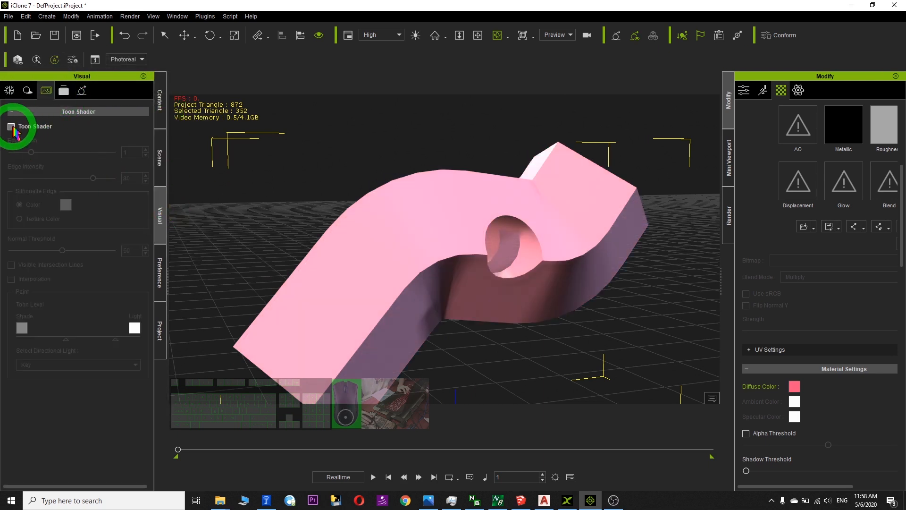
pyautogui.click(11, 126)
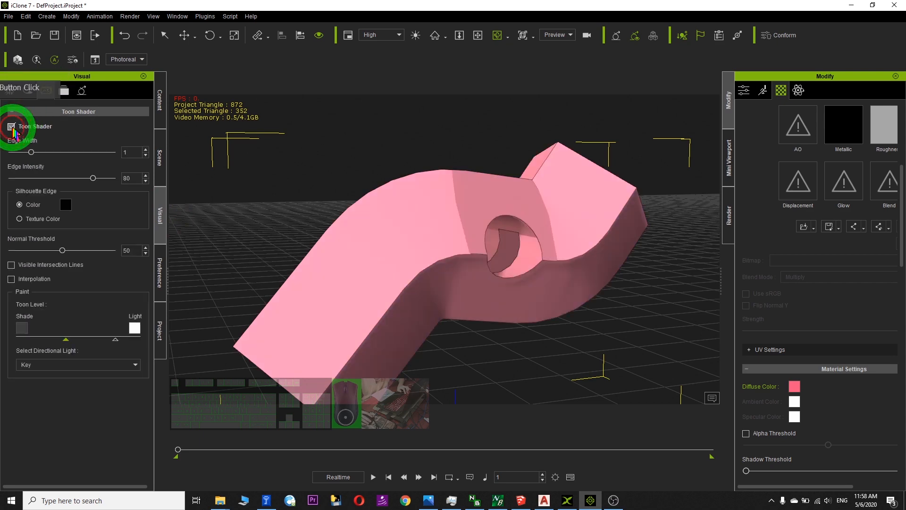
pyautogui.click(485, 228)
pyautogui.moveTo(485, 229); pyautogui.dragTo(599, 178)
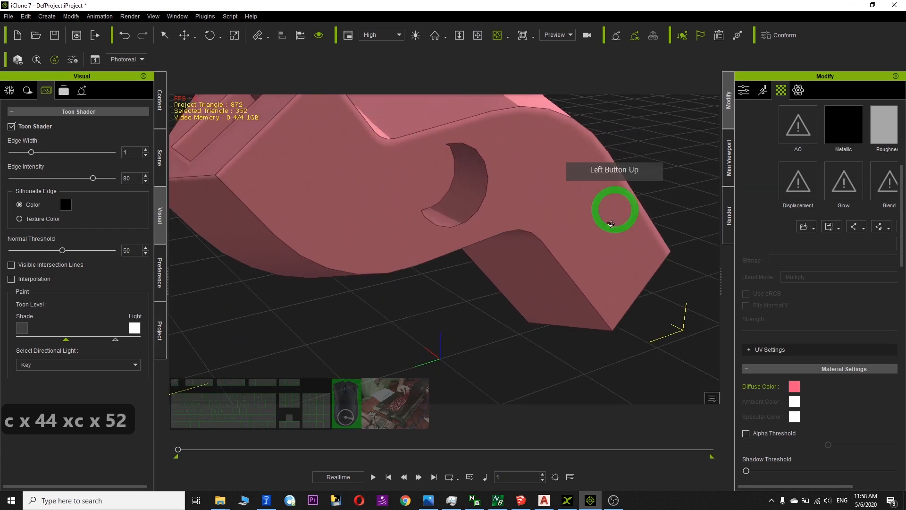
pyautogui.moveTo(495, 228); pyautogui.dragTo(573, 493)
# Switch to AutoCAD and examine the swept solid with its cut holes.
pyautogui.click(544, 501)
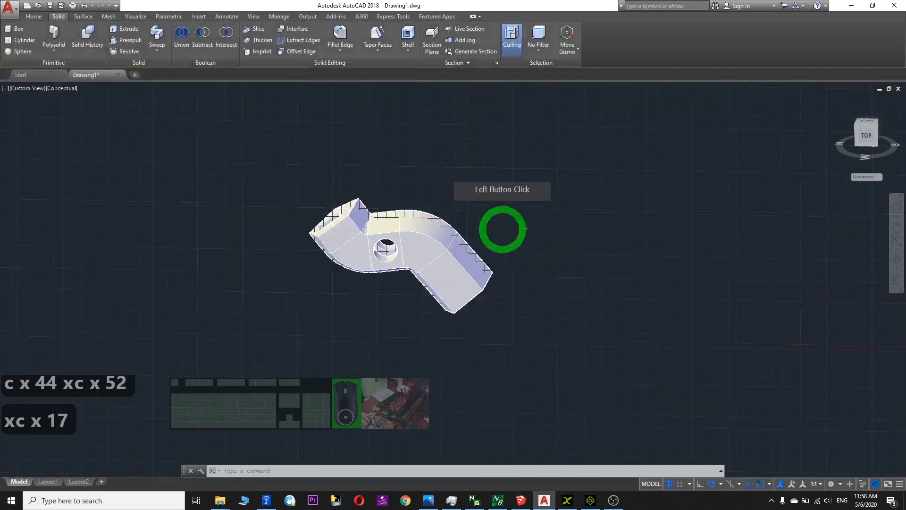
pyautogui.write('c')
pyautogui.moveTo(387, 274)
pyautogui.mouseDown()
pyautogui.moveTo(494, 279)
pyautogui.moveTo(510, 239)
pyautogui.mouseUp()
pyautogui.scroll(5, 510, 239)
pyautogui.moveTo(346, 293)
pyautogui.mouseDown()
pyautogui.moveTo(348, 284)
pyautogui.moveTo(435, 277)
pyautogui.mouseUp()
pyautogui.press('Escape')
pyautogui.scroll(1, 420, 292)
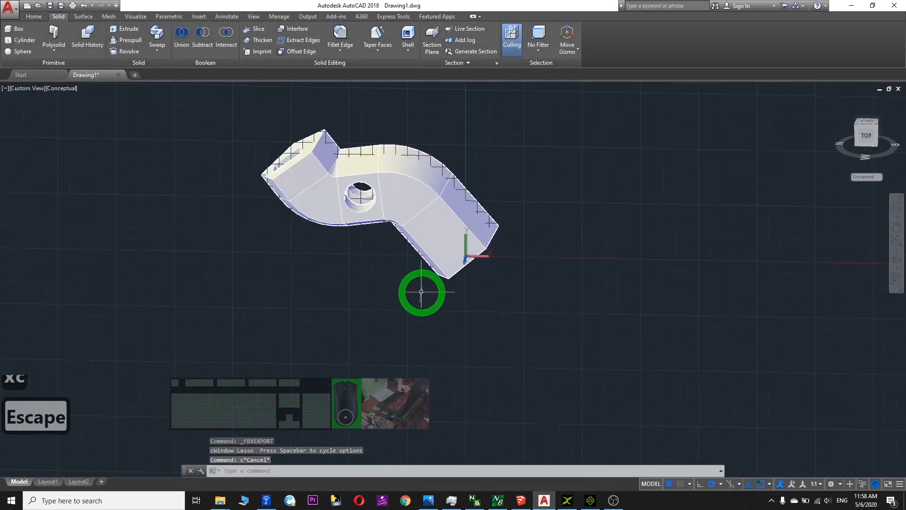
pyautogui.click(895, 226)
pyautogui.moveTo(302, 257); pyautogui.dragTo(315, 307)
pyautogui.scroll(2, 380, 293)
pyautogui.scroll(-1, 381, 292)
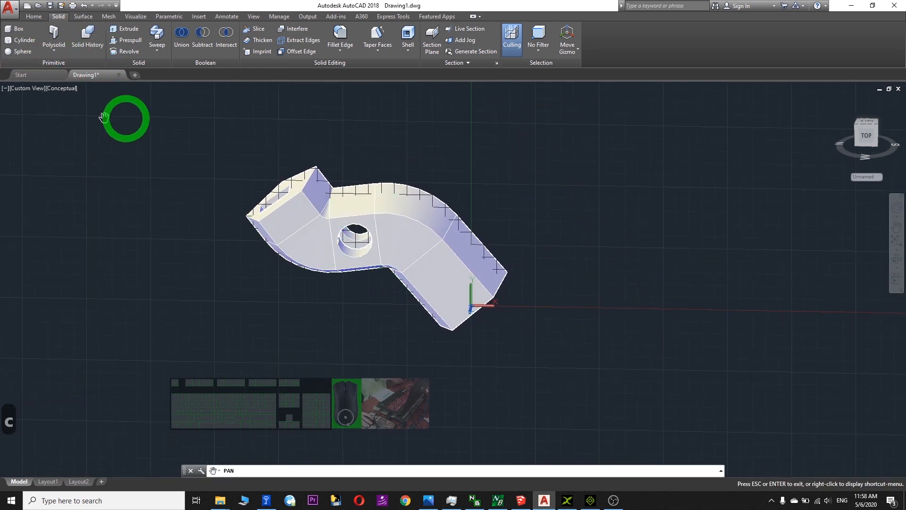
pyautogui.scroll(-1, 285, 175)
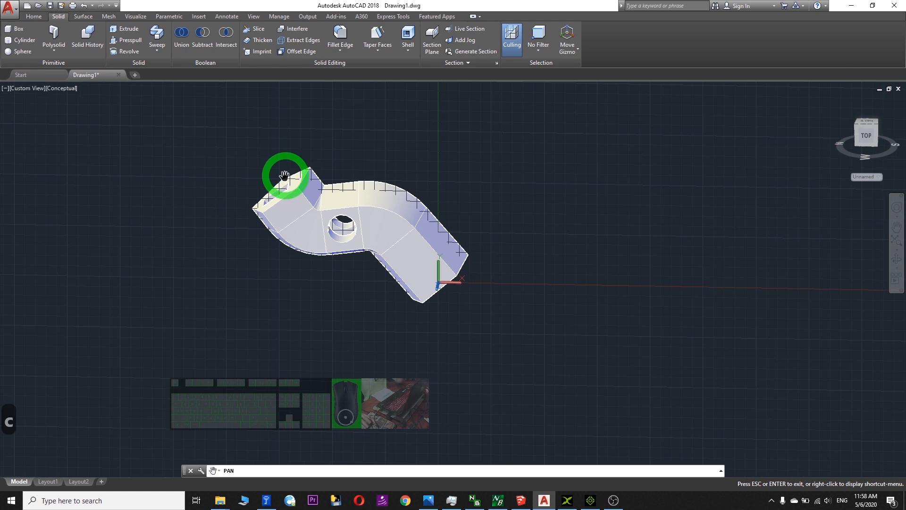
# Show the solid in the Top view, and orbit it to an angled 3D view.
pyautogui.click(33, 17)
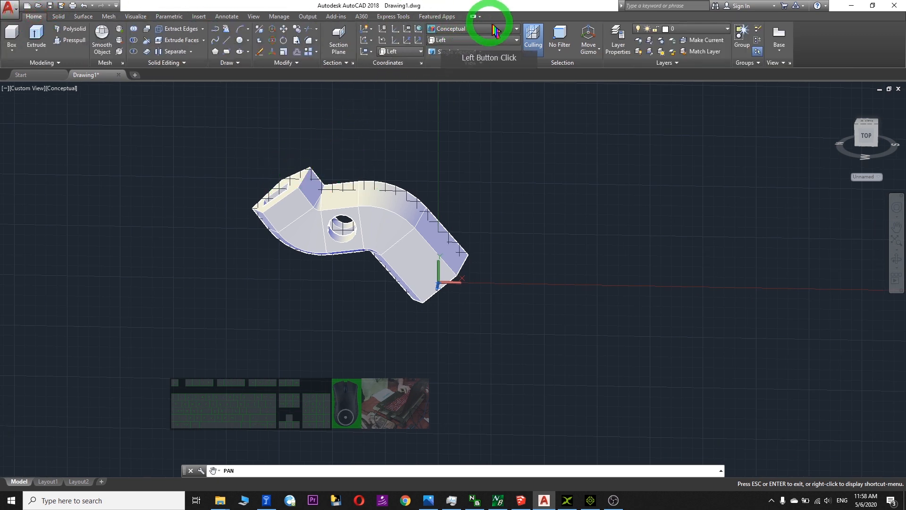
pyautogui.click(464, 40)
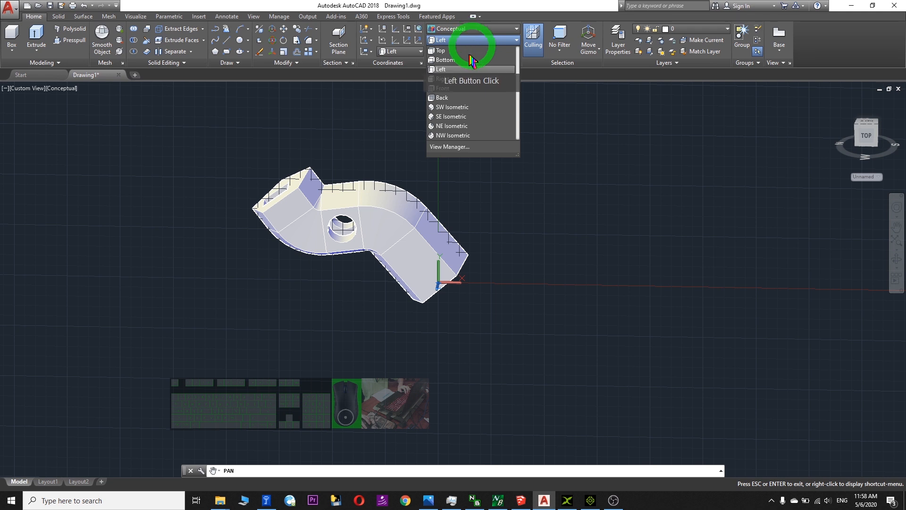
pyautogui.click(443, 50)
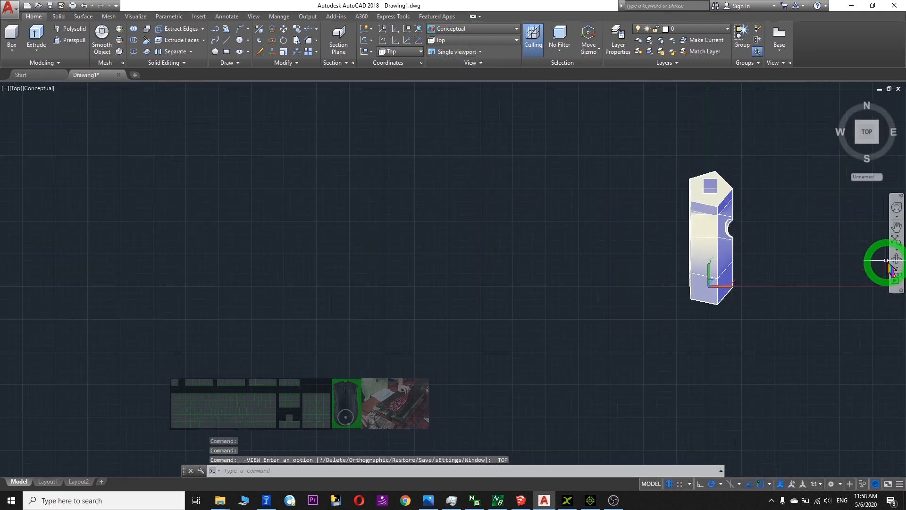
pyautogui.click(896, 261)
pyautogui.moveTo(729, 324); pyautogui.dragTo(661, 242)
pyautogui.moveTo(772, 241); pyautogui.dragTo(603, 276, button='middle')
pyautogui.moveTo(669, 246)
pyautogui.mouseDown()
pyautogui.moveTo(629, 256)
pyautogui.moveTo(680, 257)
pyautogui.mouseUp()
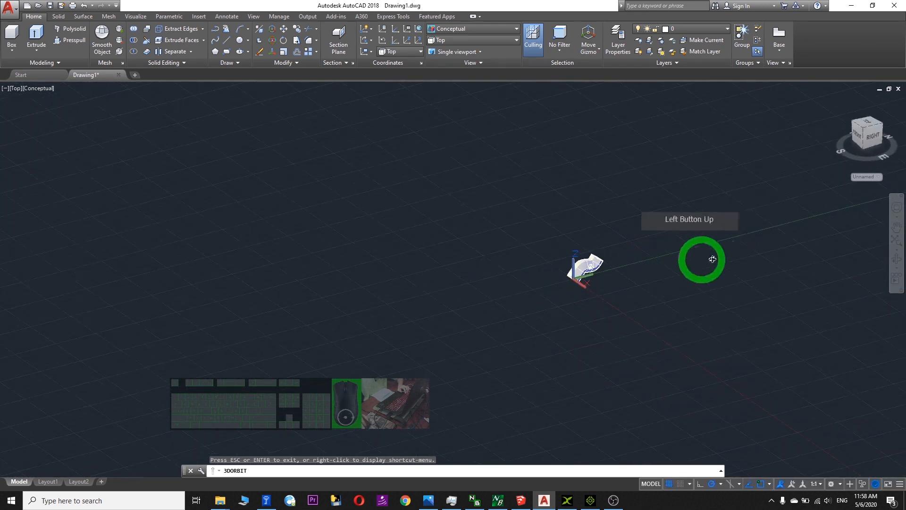
pyautogui.moveTo(711, 258); pyautogui.dragTo(317, 300, button='middle')
pyautogui.press('Escape')
pyautogui.press('Escape')
pyautogui.press('Escape')
pyautogui.press('Escape')
pyautogui.press('Escape')
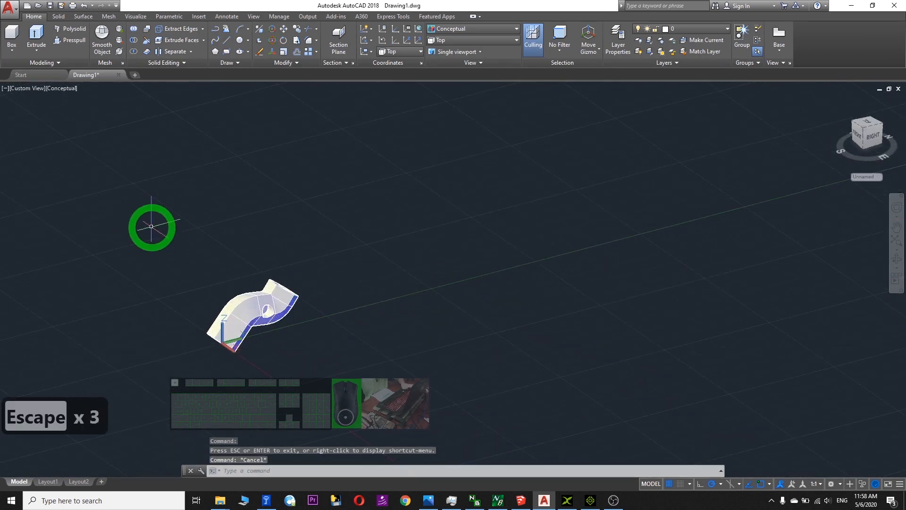
# Erase the curved swept solid to empty the drawing.
pyautogui.moveTo(188, 252)
pyautogui.mouseDown()
pyautogui.moveTo(125, 228)
pyautogui.moveTo(99, 231)
pyautogui.mouseUp()
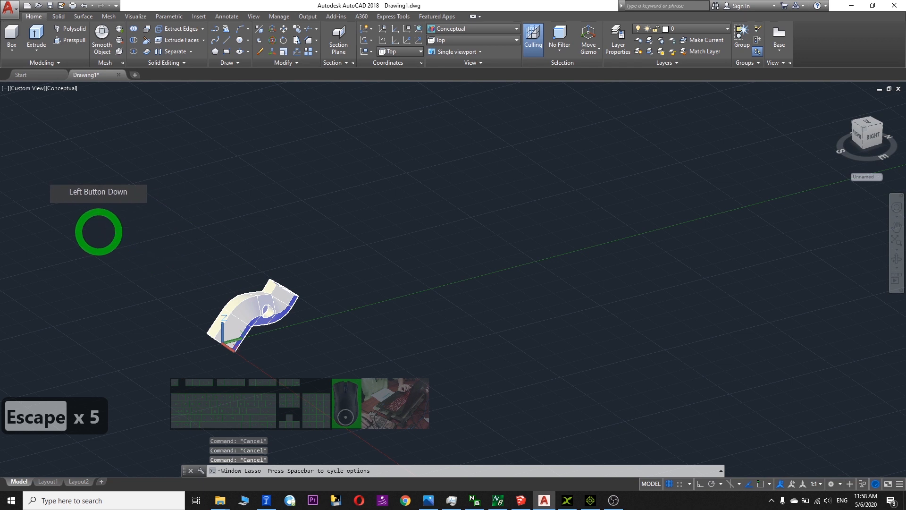
pyautogui.press('Escape')
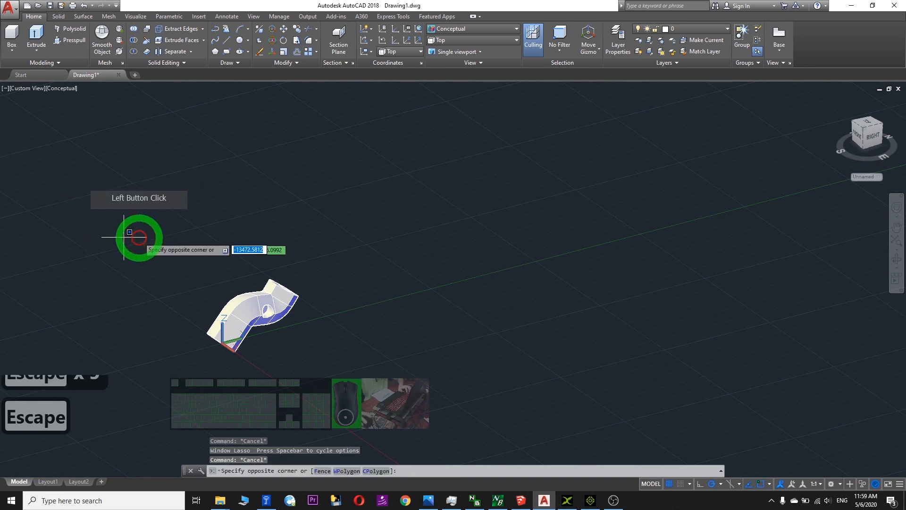
pyautogui.click(403, 398)
pyautogui.press('Delete')
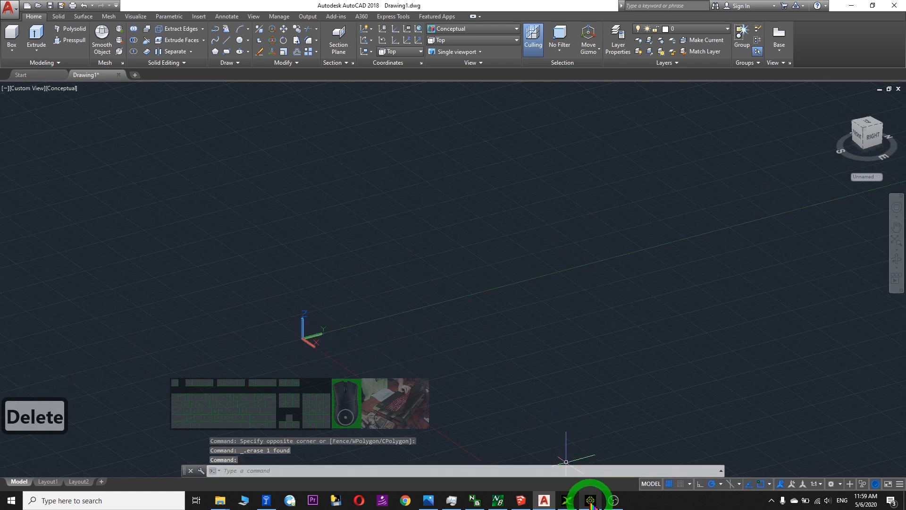
# Switch to iClone and add the pink prop to the custom Prop library.
pyautogui.click(590, 500)
pyautogui.click(160, 99)
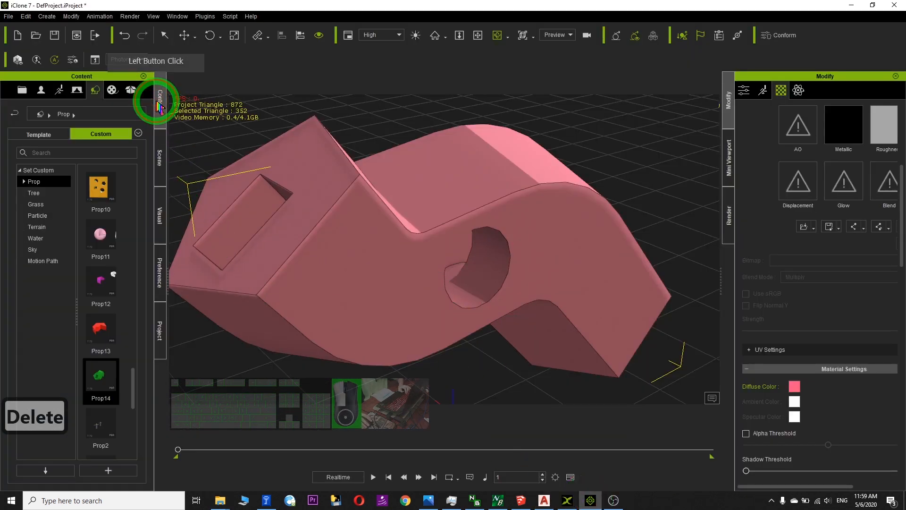
pyautogui.click(100, 92)
pyautogui.click(22, 183)
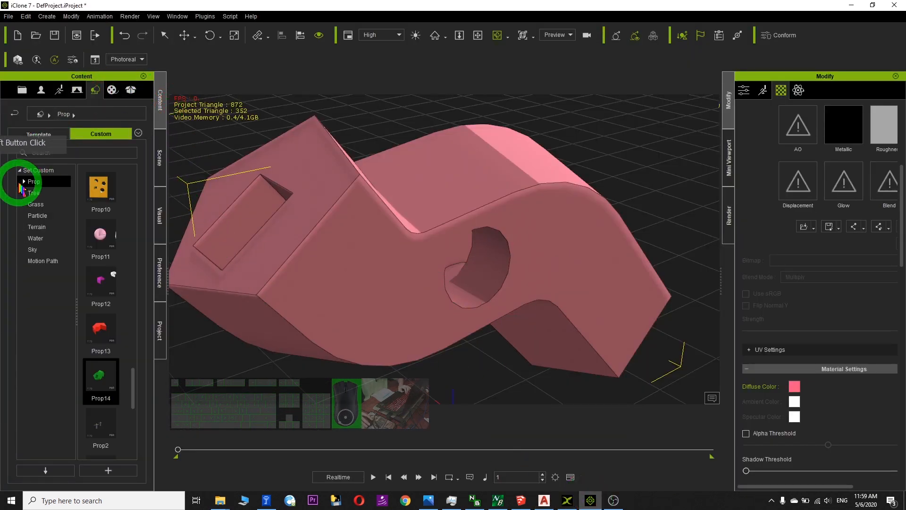
pyautogui.click(114, 135)
pyautogui.click(38, 182)
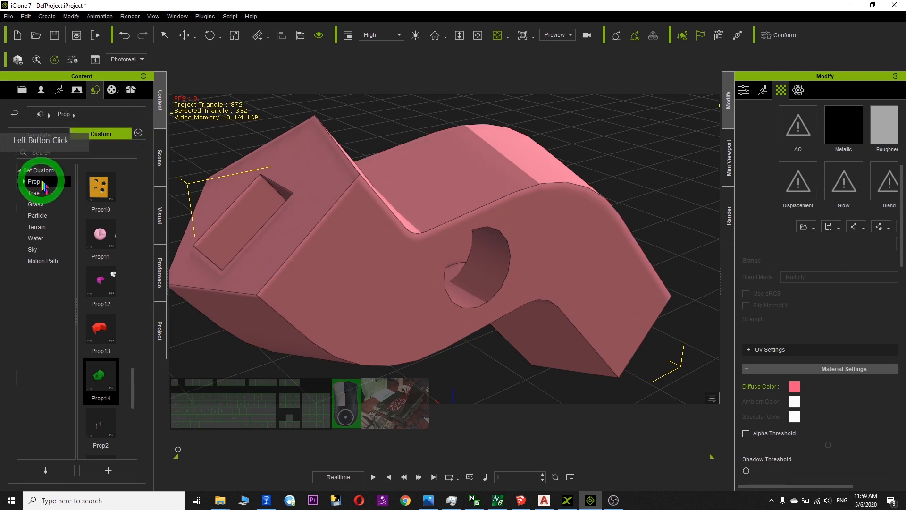
pyautogui.click(127, 222)
pyautogui.click(108, 470)
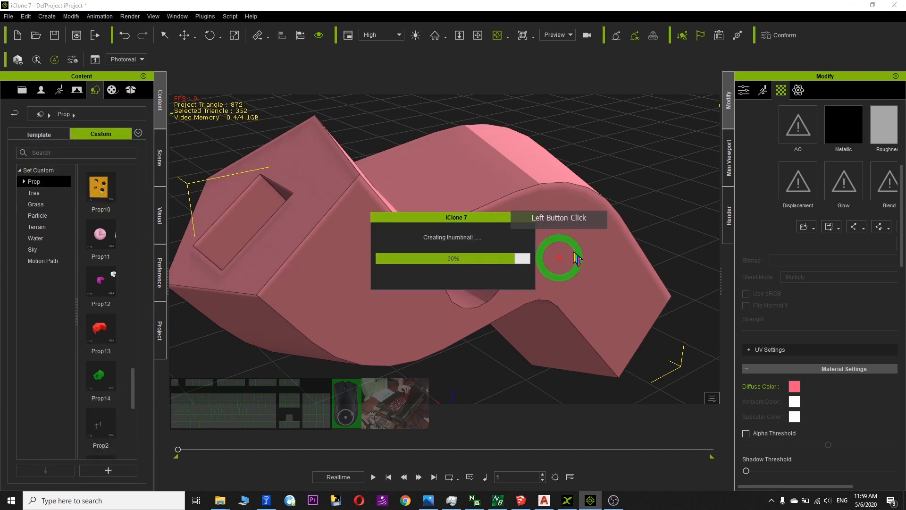
pyautogui.click(135, 384)
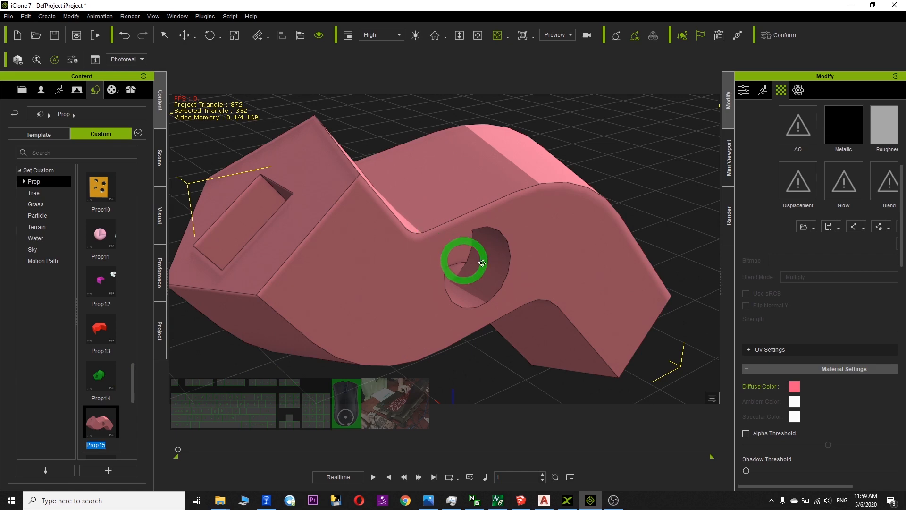
pyautogui.press('c')
pyautogui.moveTo(566, 279); pyautogui.dragTo(472, 206)
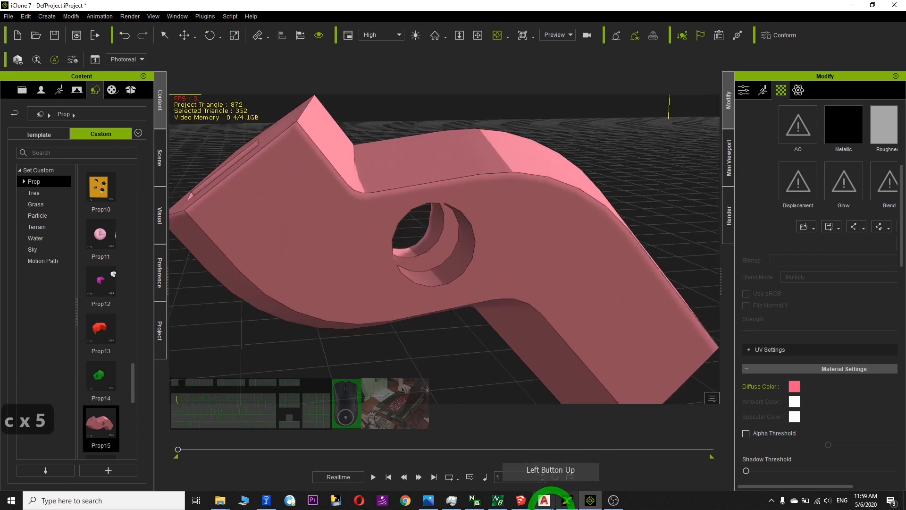
# Switch to AutoCAD and set the empty drawing to the Left view, with free space around the origin.
pyautogui.click(545, 501)
pyautogui.scroll(-4, 491, 214)
pyautogui.scroll(3, 588, 283)
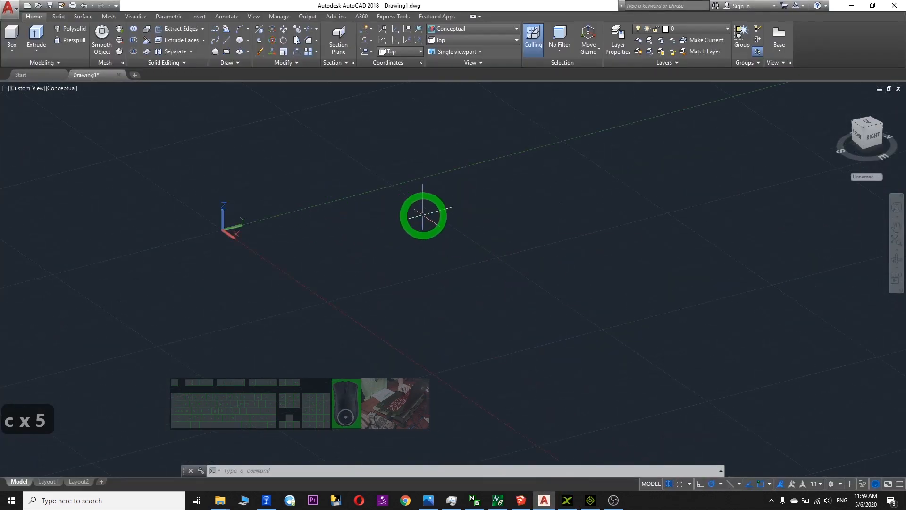
pyautogui.moveTo(585, 227); pyautogui.dragTo(585, 298, button='middle')
pyautogui.moveTo(700, 292)
pyautogui.mouseDown()
pyautogui.moveTo(668, 311)
pyautogui.moveTo(697, 298)
pyautogui.mouseUp()
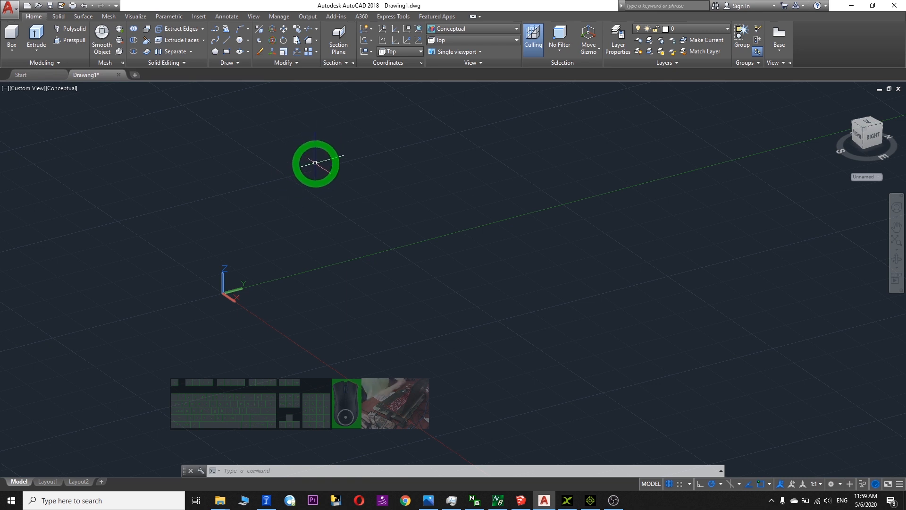
pyautogui.click(459, 41)
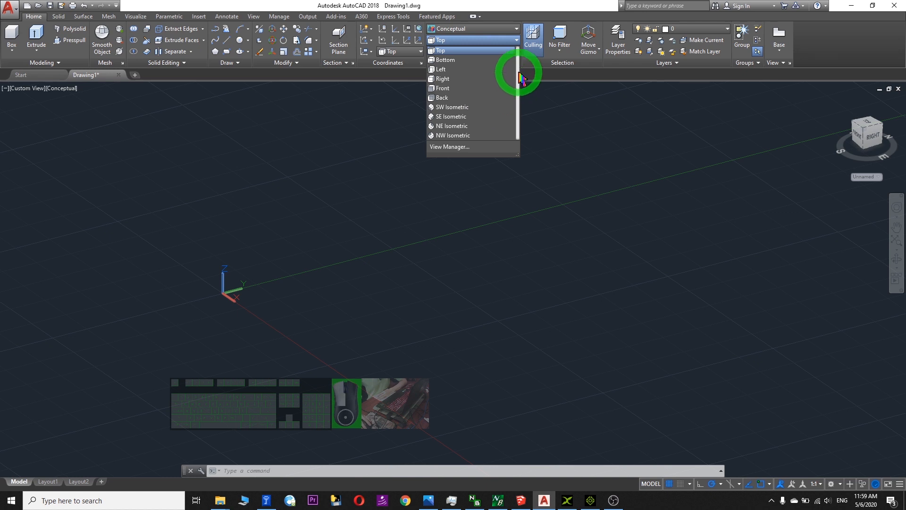
pyautogui.click(454, 71)
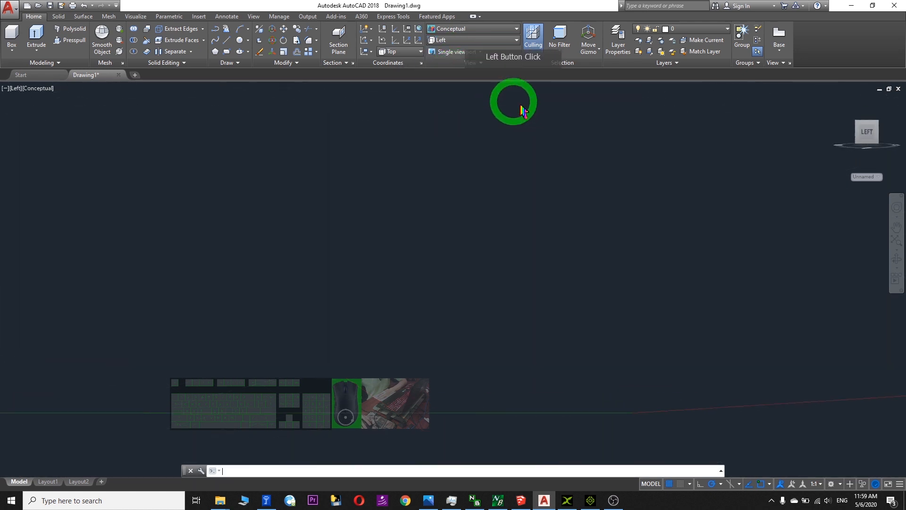
pyautogui.moveTo(715, 225); pyautogui.dragTo(498, 220, button='middle')
pyautogui.scroll(4, 426, 223)
pyautogui.moveTo(607, 226); pyautogui.dragTo(457, 217, button='middle')
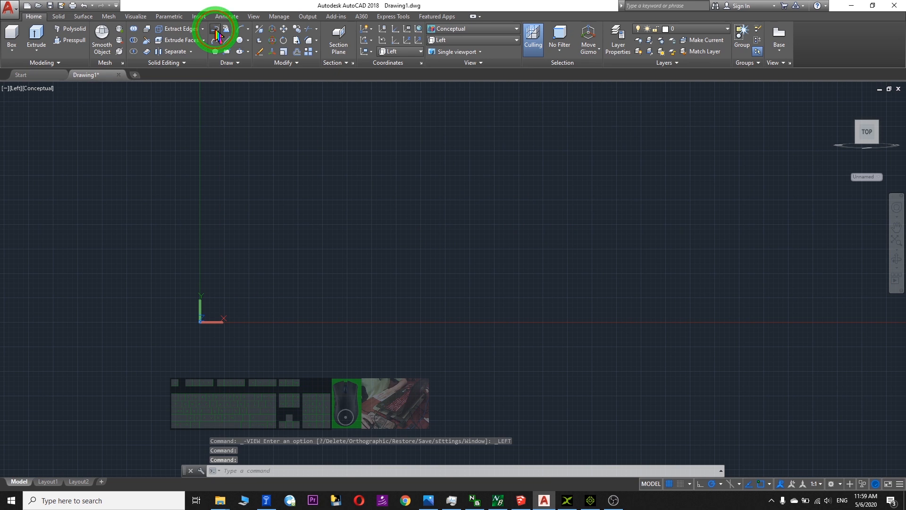
# Draw a closed L-shaped polyline about 1750 units tall, with a slightly slanted upright and its foot resting on the X axis.
pyautogui.click(216, 29)
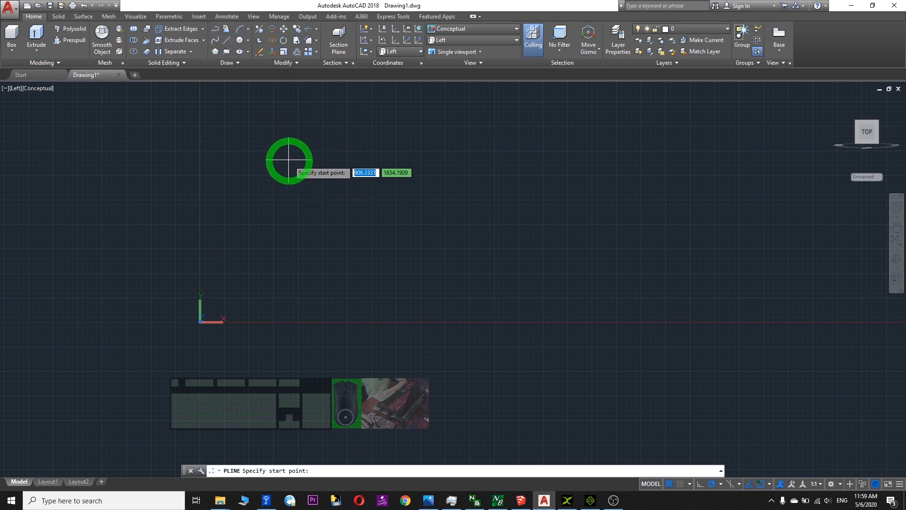
pyautogui.scroll(-1, 283, 164)
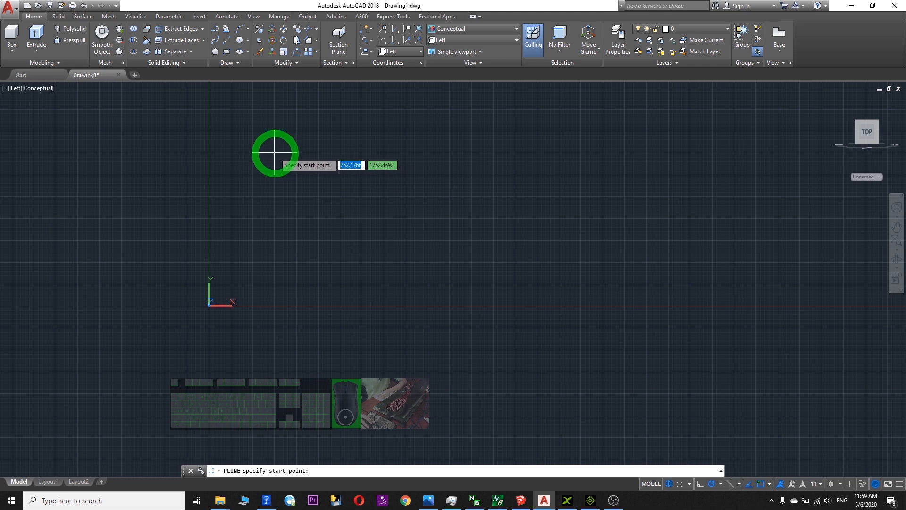
pyautogui.click(274, 156)
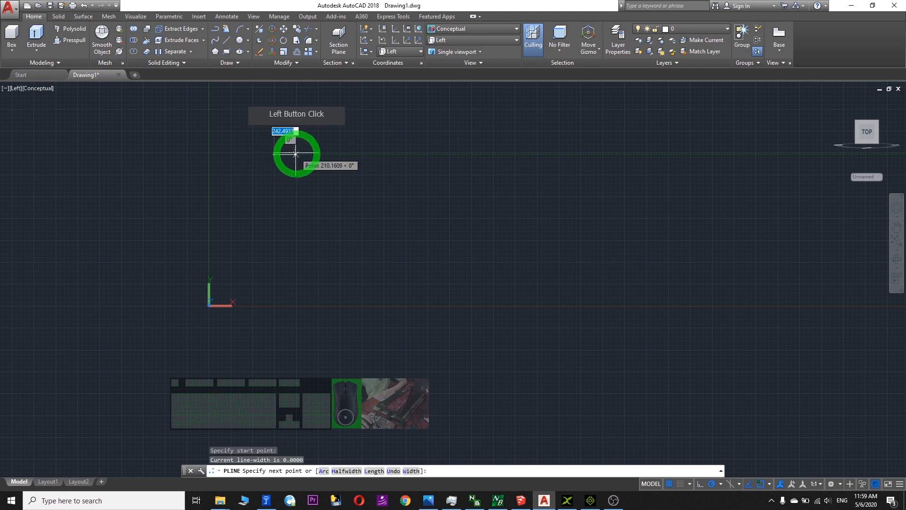
pyautogui.click(311, 284)
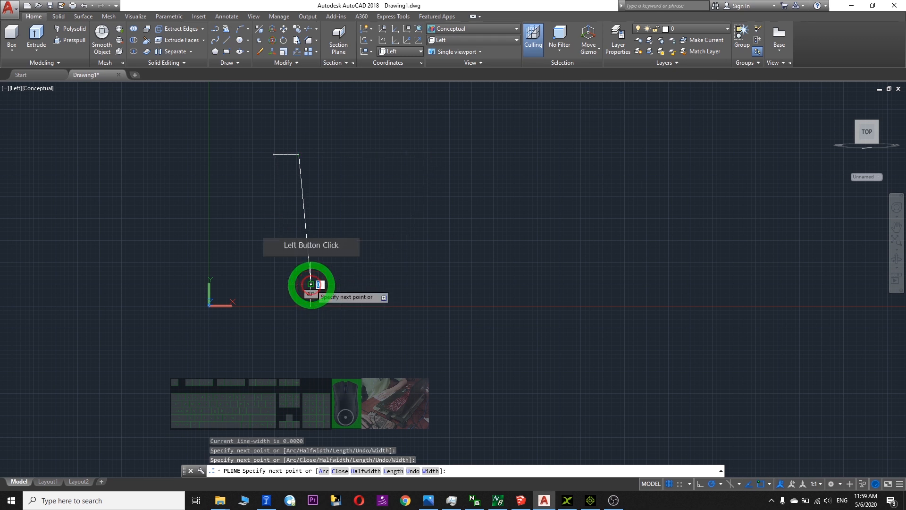
pyautogui.click(356, 283)
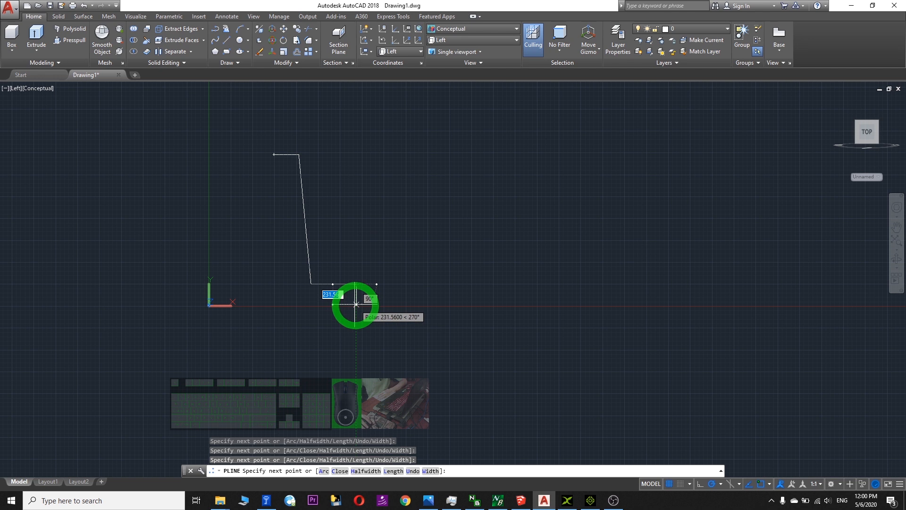
pyautogui.scroll(5, 361, 284)
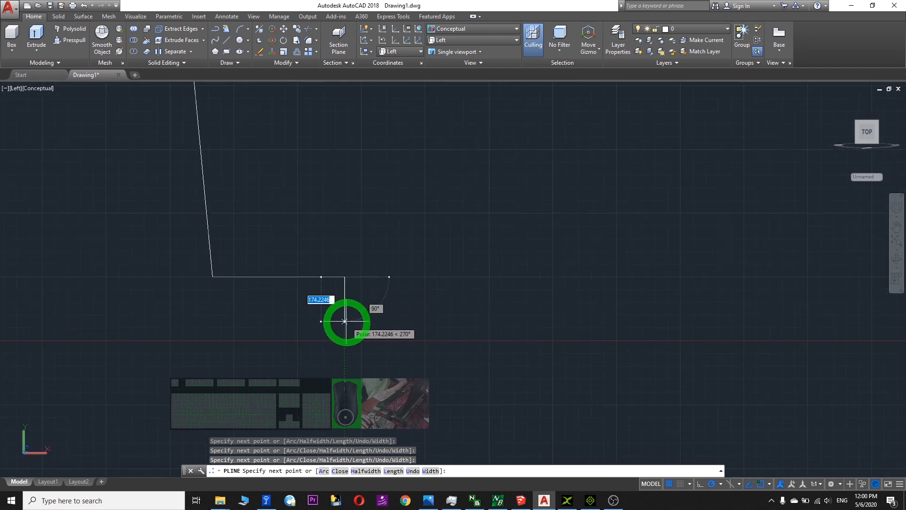
pyautogui.click(345, 341)
pyautogui.scroll(-6, 345, 341)
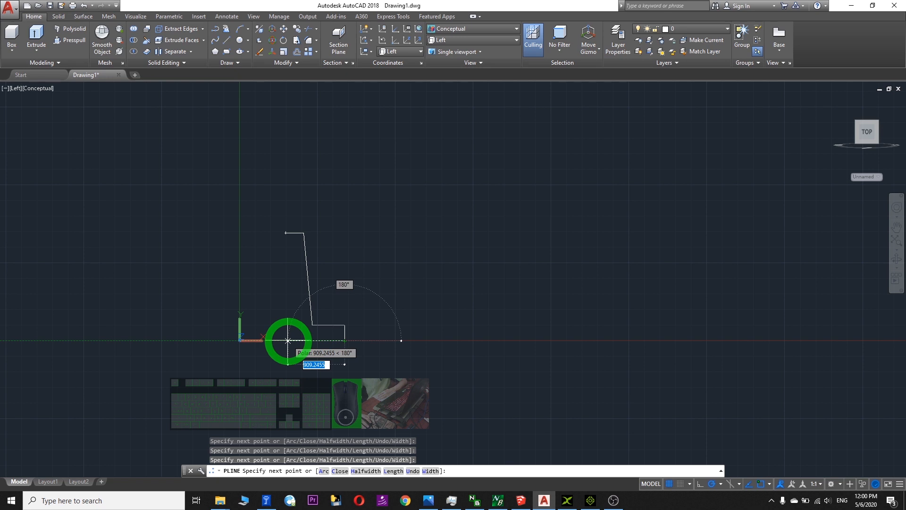
pyautogui.click(298, 340)
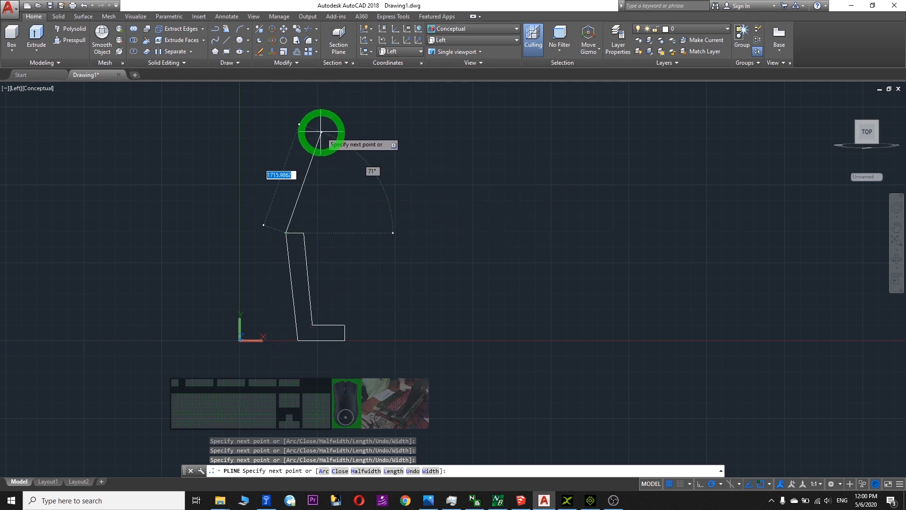
pyautogui.press('Escape')
pyautogui.scroll(3, 335, 324)
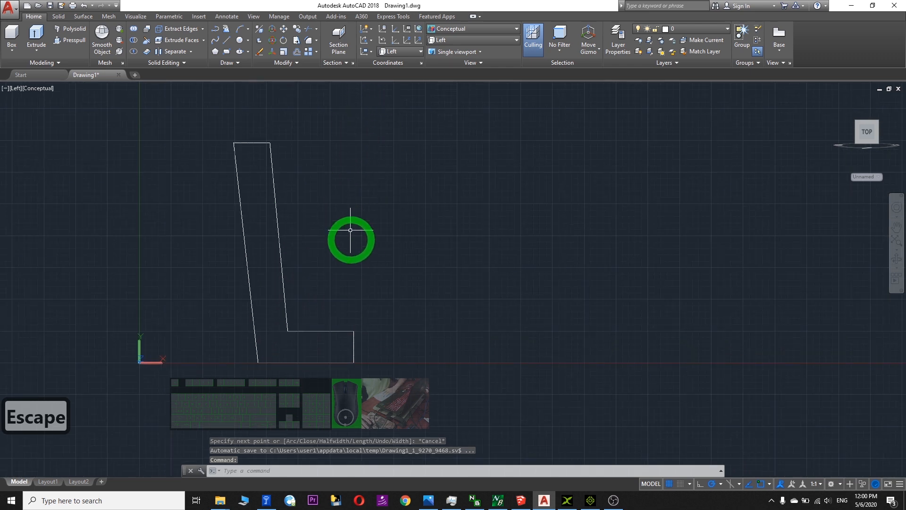
# Revolve the closed L-shaped profile 360 degrees into a solid about a vertical axis along the outer end of its foot.
pyautogui.scroll(-2, 357, 185)
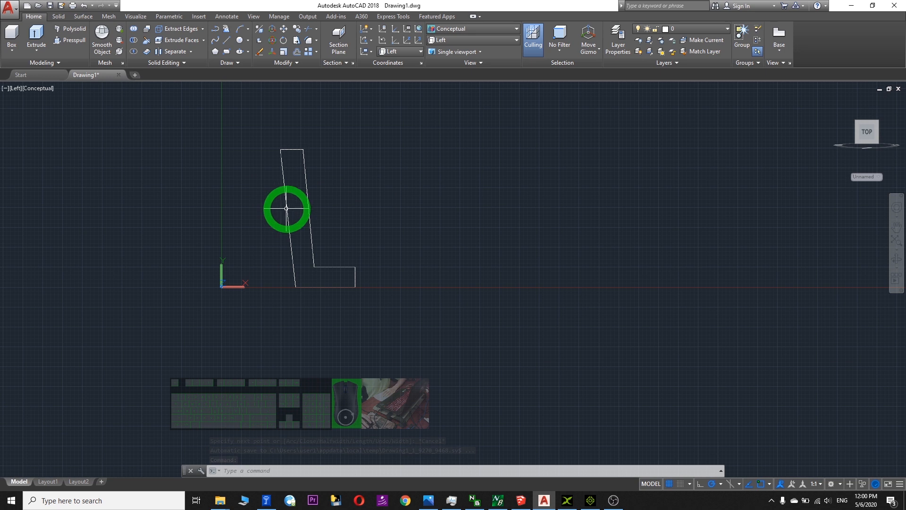
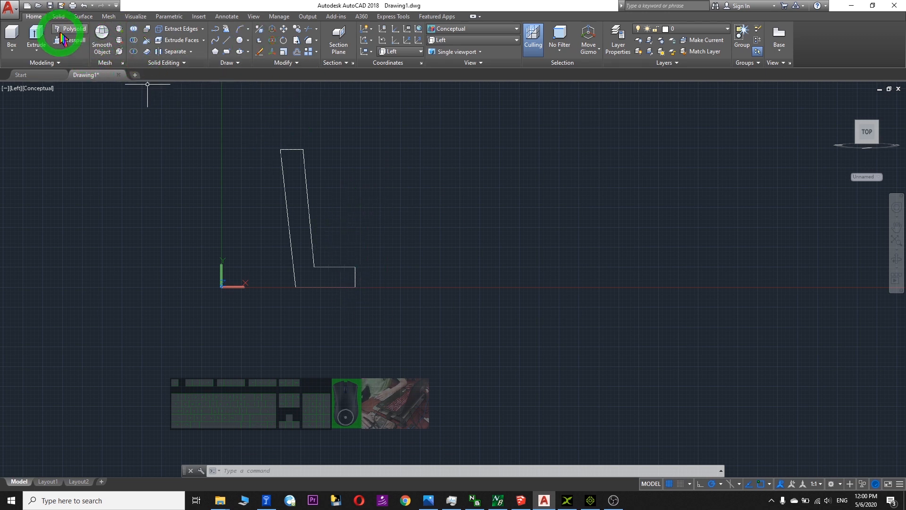
pyautogui.click(58, 17)
pyautogui.click(90, 118)
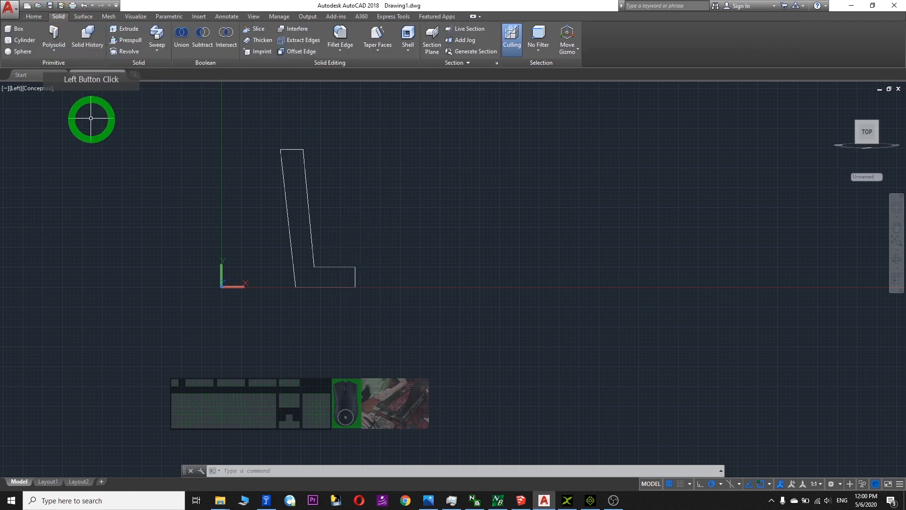
pyautogui.click(129, 52)
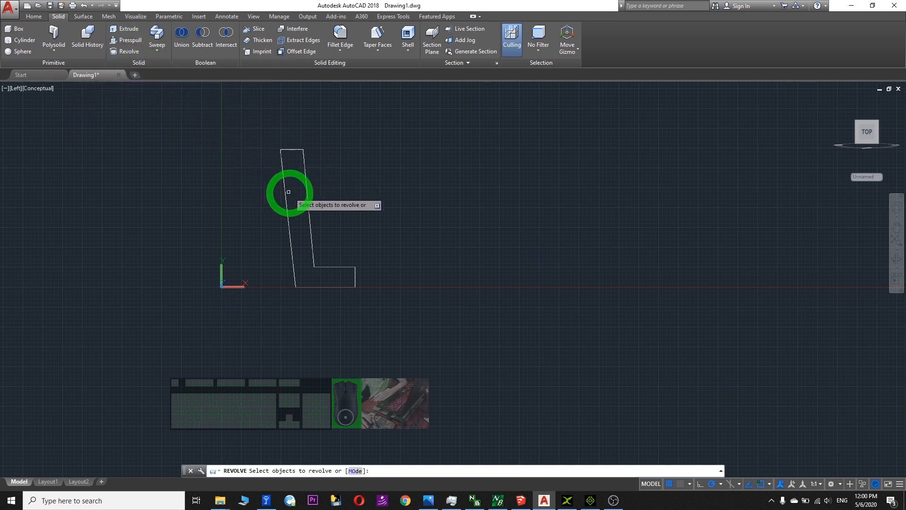
pyautogui.click(306, 200)
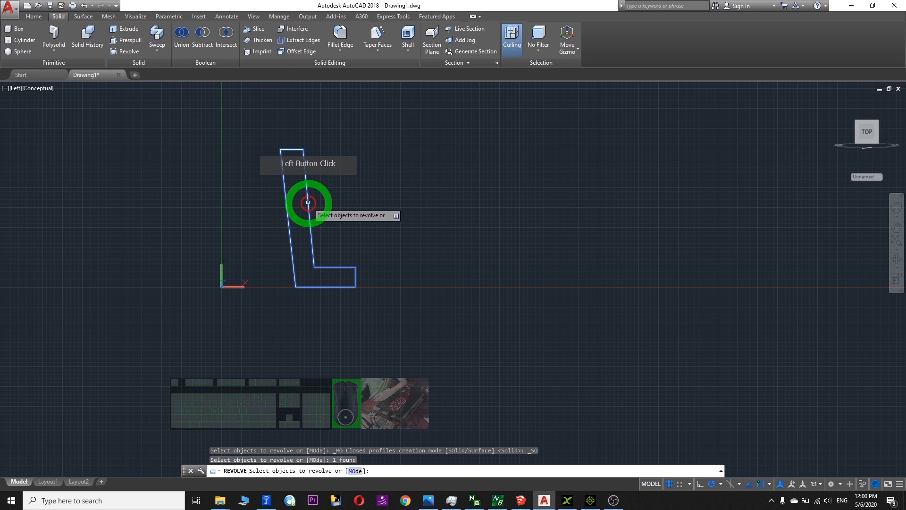
pyautogui.press('Return')
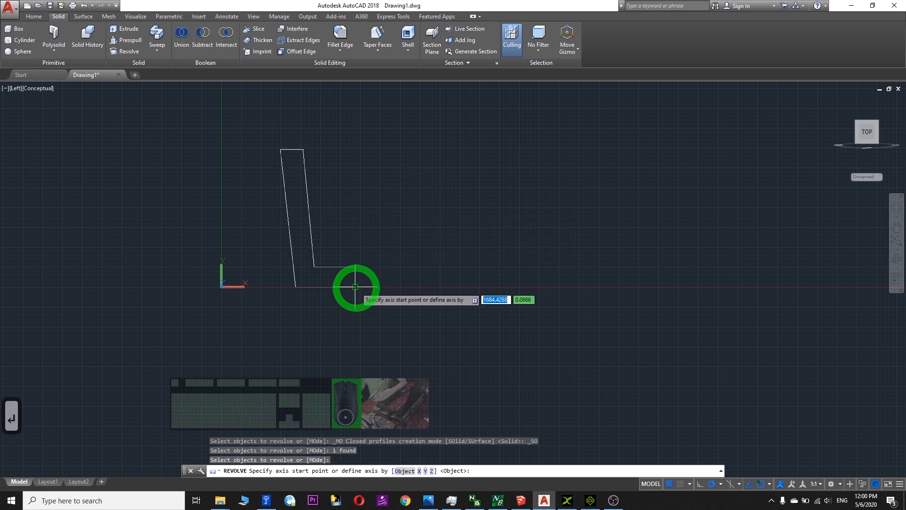
pyautogui.click(356, 287)
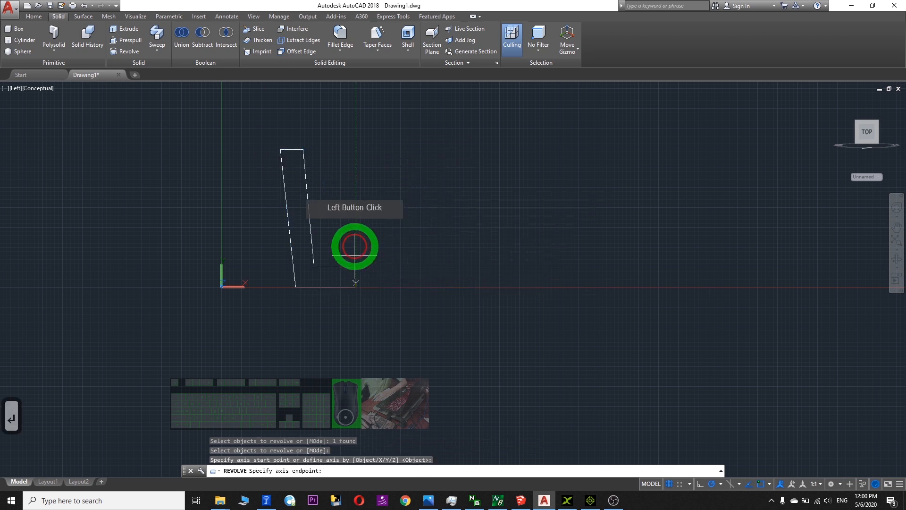
pyautogui.click(355, 149)
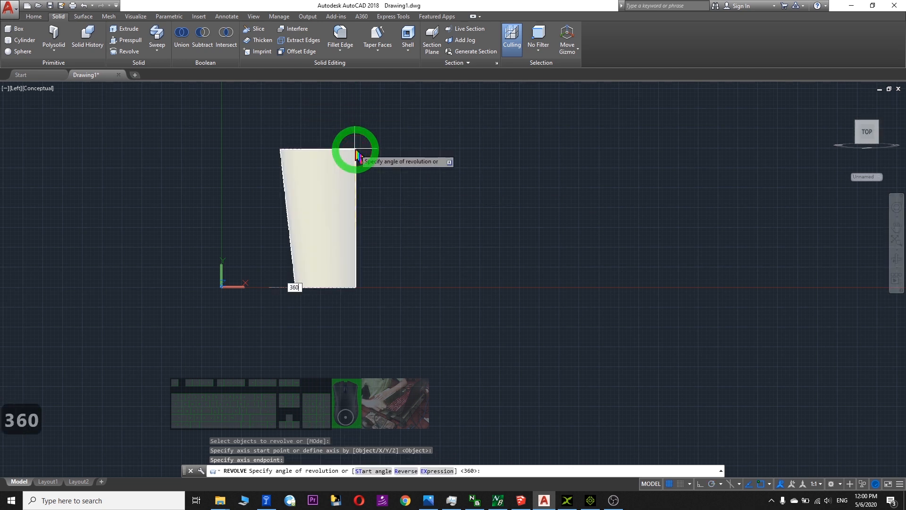
pyautogui.press('Return')
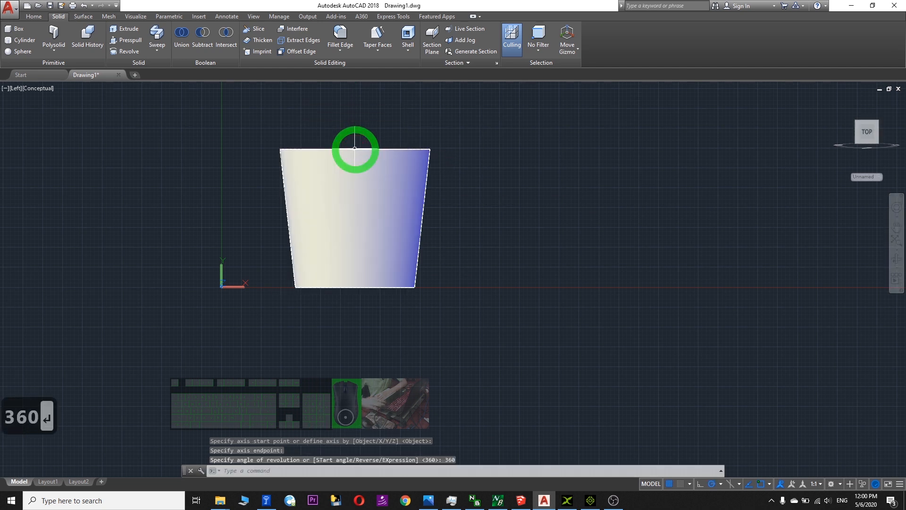
# Orbit the view to look into the open top of the revolved cup, with free space beside it.
pyautogui.click(897, 260)
pyautogui.moveTo(453, 265); pyautogui.dragTo(496, 243)
pyautogui.moveTo(559, 230); pyautogui.dragTo(370, 241, button='middle')
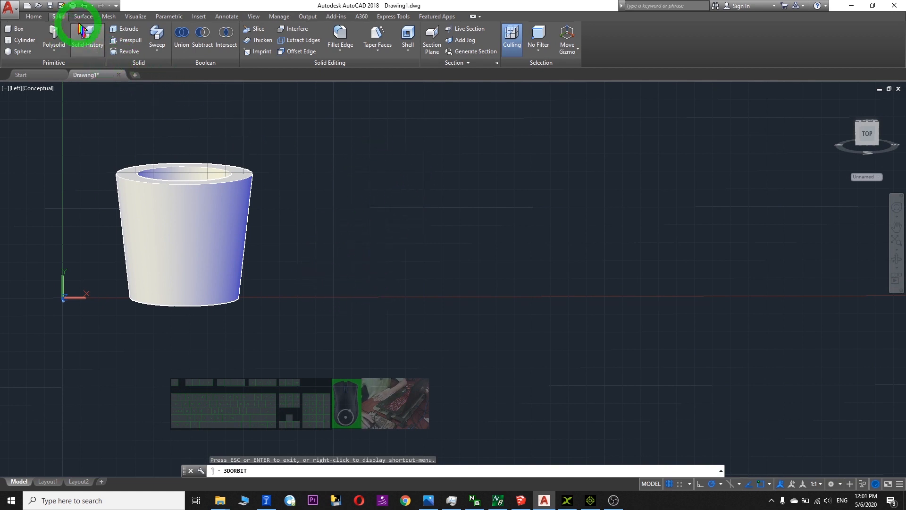
pyautogui.click(85, 18)
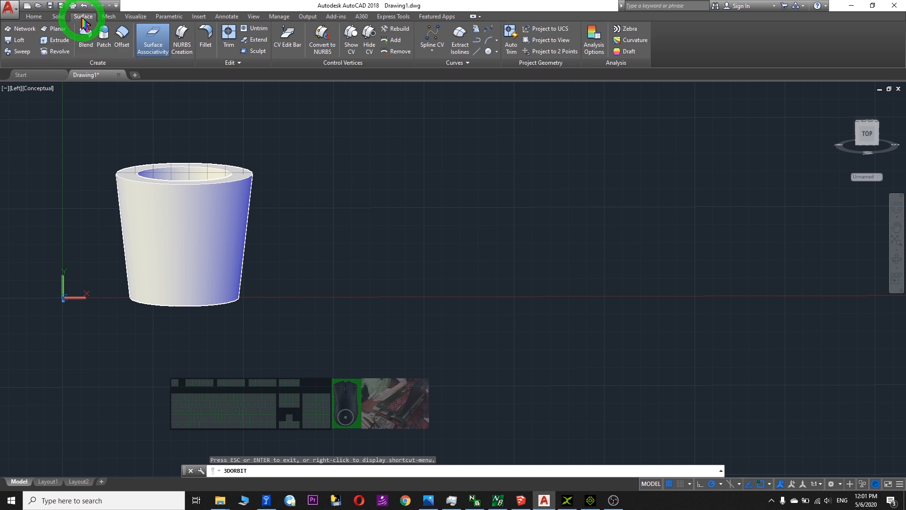
pyautogui.click(109, 17)
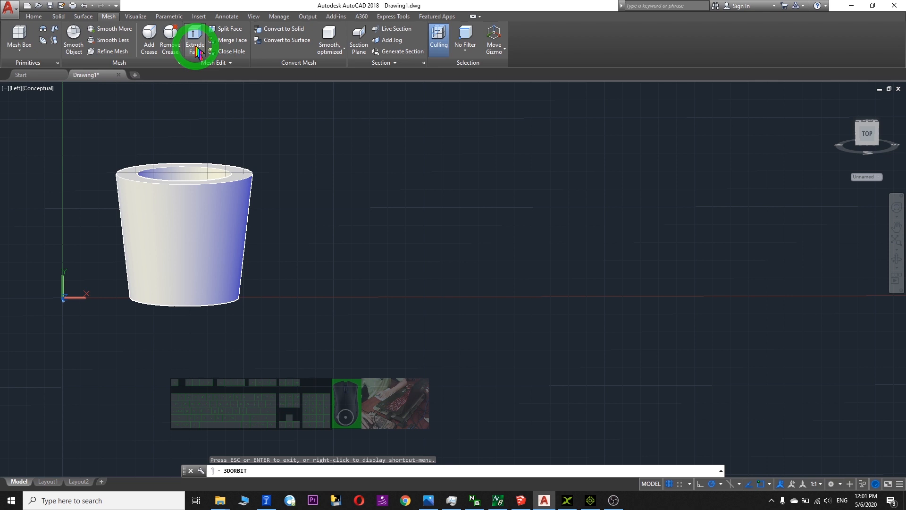
# Draw an open C-shaped polyline of short straight segments beside the revolved cup, with its opening facing away from the cup.
pyautogui.click(34, 17)
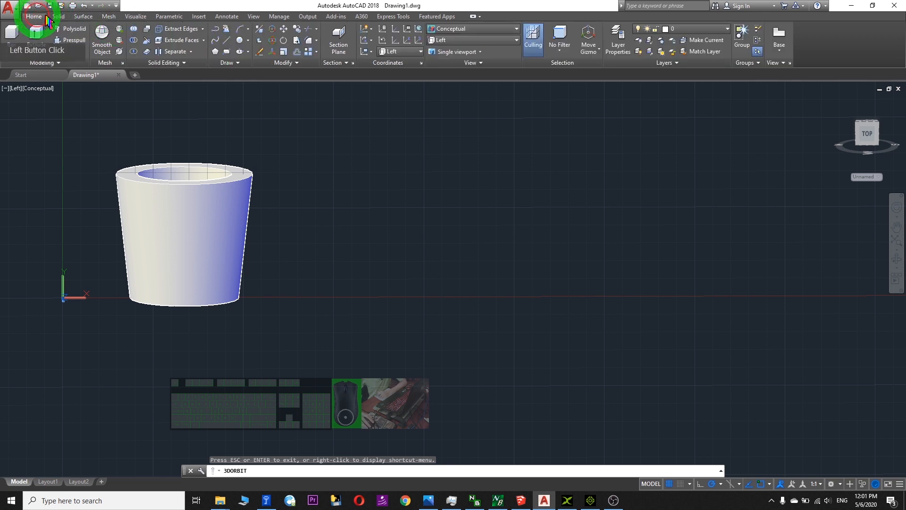
pyautogui.click(218, 31)
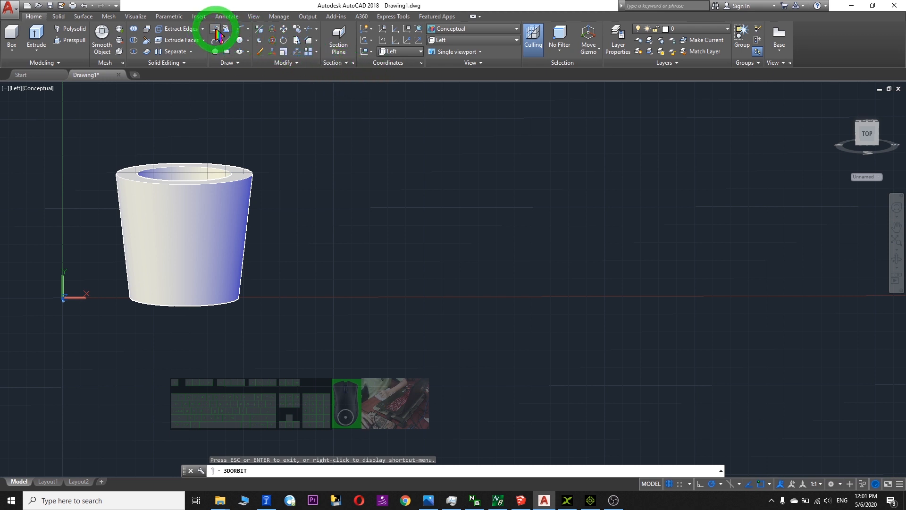
pyautogui.click(216, 30)
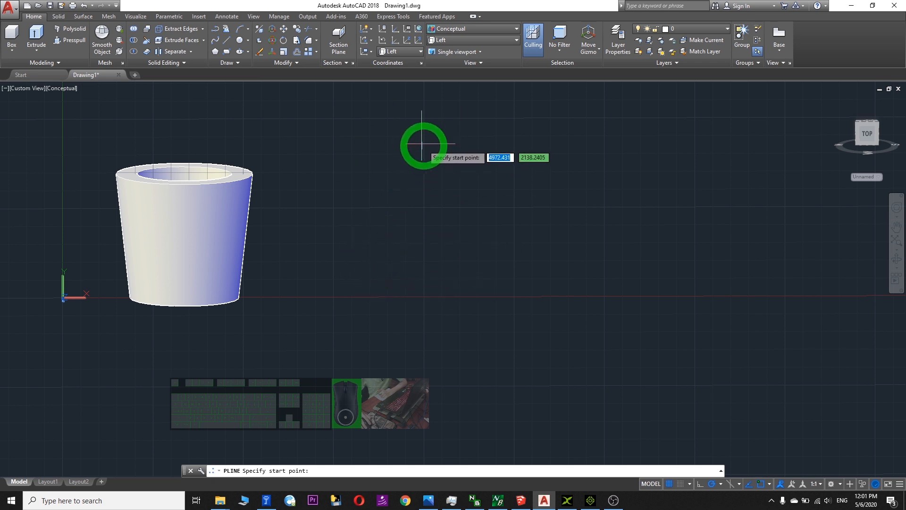
pyautogui.click(424, 145)
pyautogui.click(399, 137)
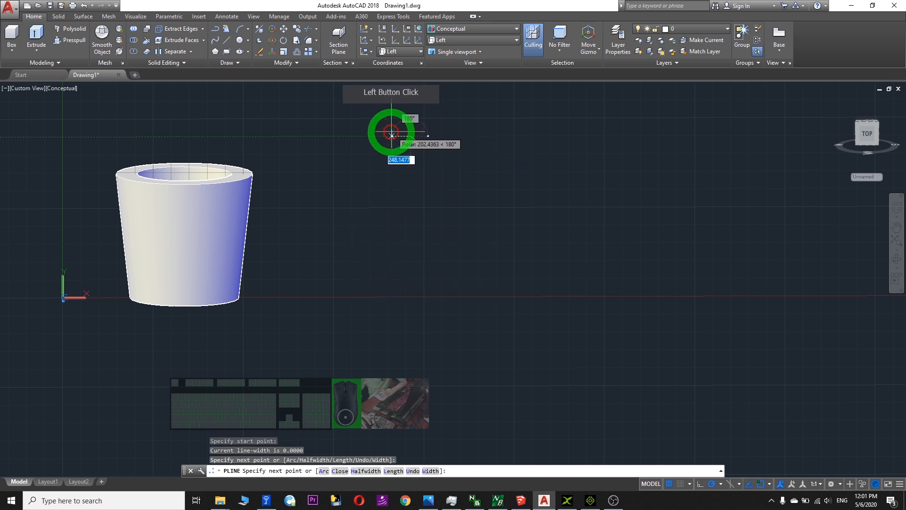
pyautogui.click(389, 135)
pyautogui.hotkey('ctrl', 'z')
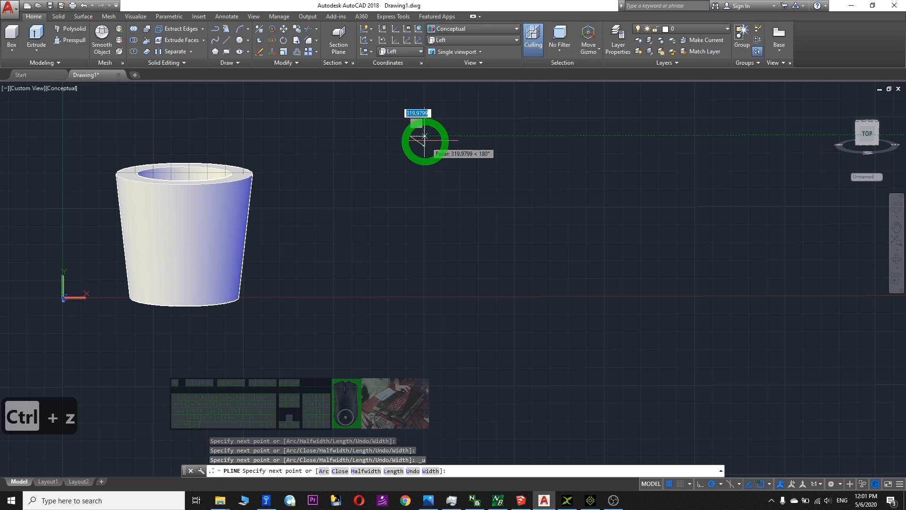
pyautogui.scroll(1, 390, 132)
pyautogui.click(350, 124)
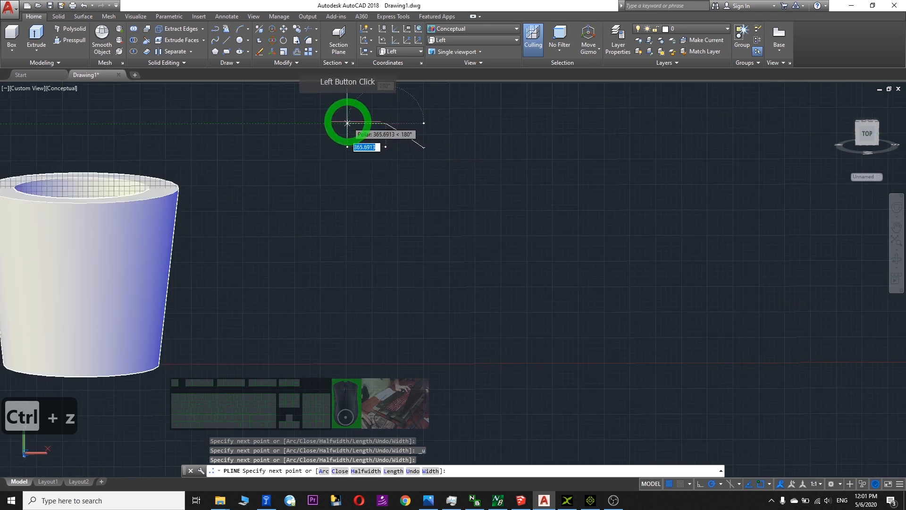
pyautogui.click(345, 116)
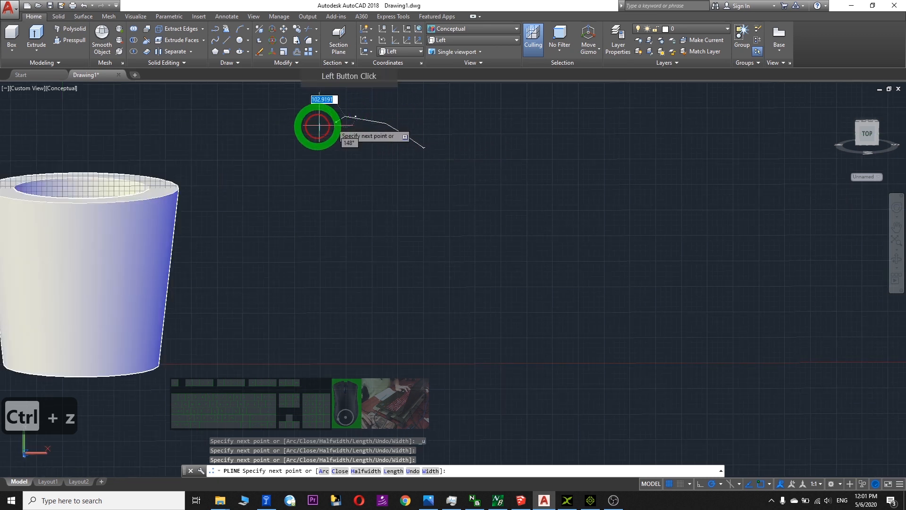
pyautogui.click(297, 126)
pyautogui.click(246, 155)
pyautogui.click(230, 191)
pyautogui.click(223, 230)
pyautogui.click(224, 277)
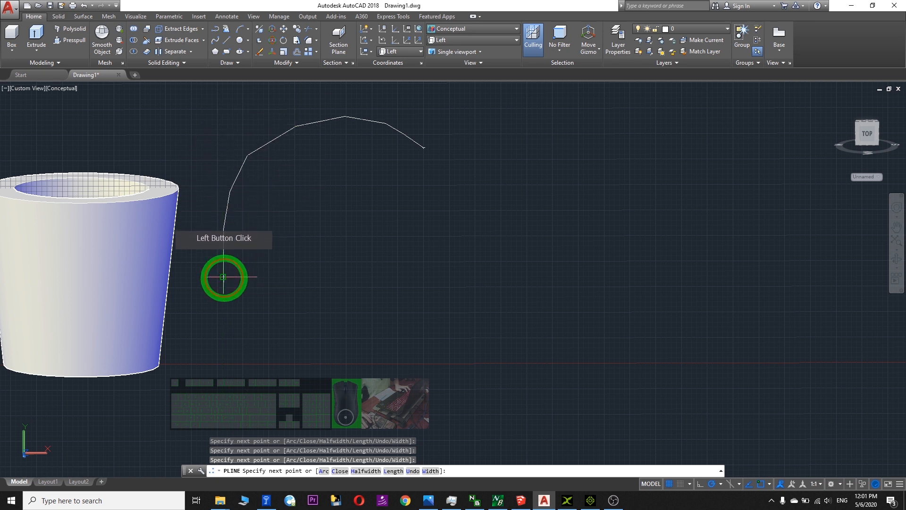
pyautogui.click(280, 356)
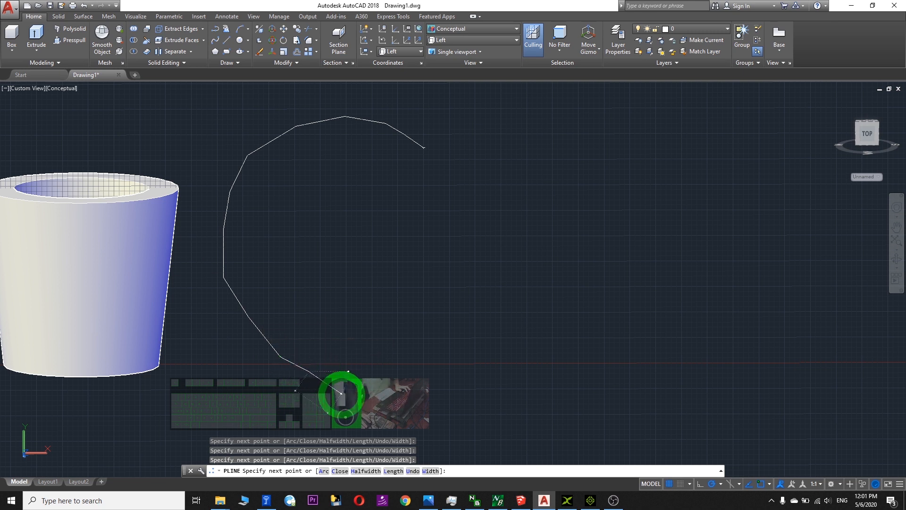
pyautogui.click(357, 404)
pyautogui.click(387, 404)
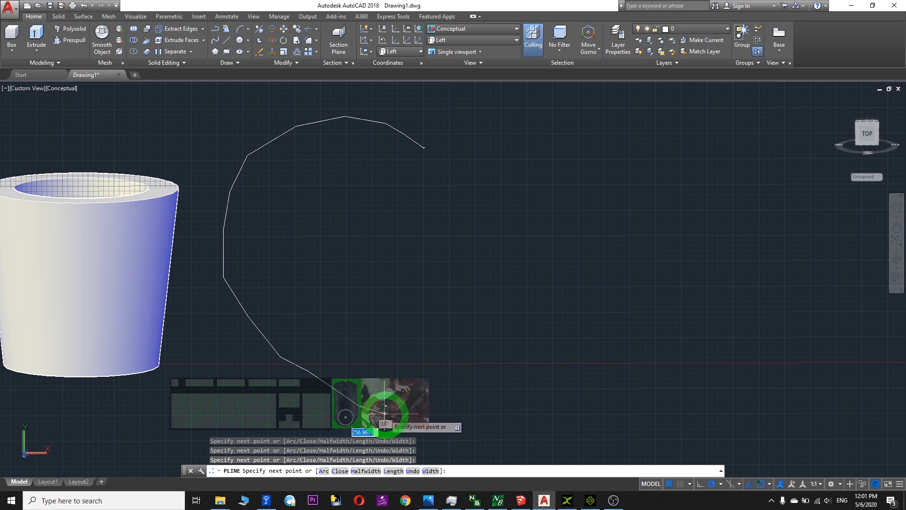
pyautogui.click(385, 415)
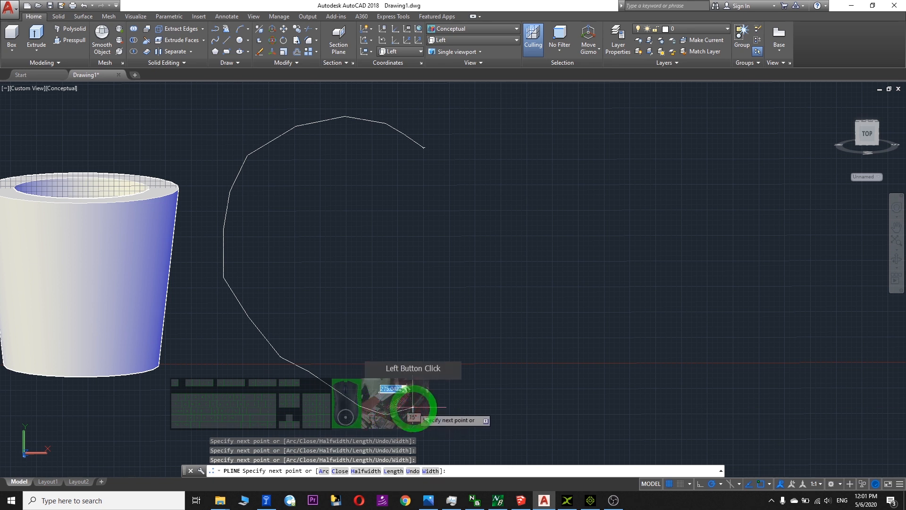
pyautogui.click(543, 338)
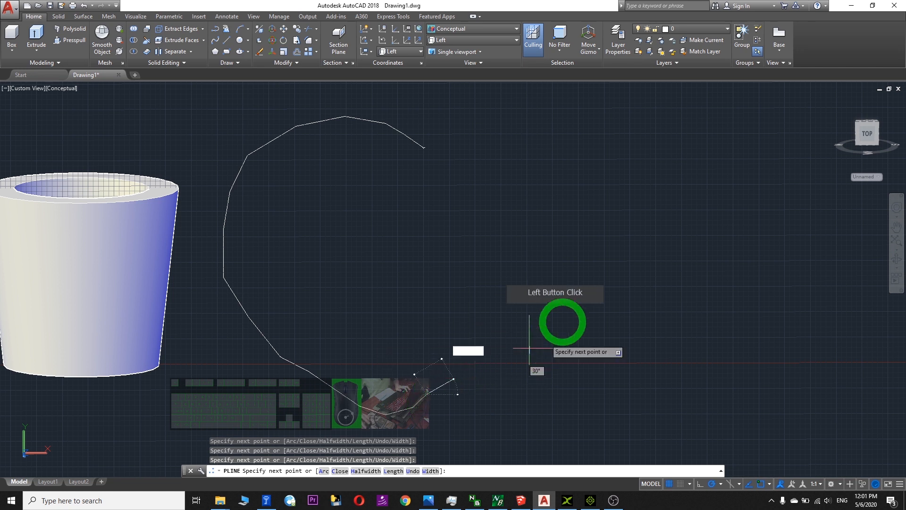
pyautogui.scroll(-2, 534, 325)
pyautogui.press('Escape')
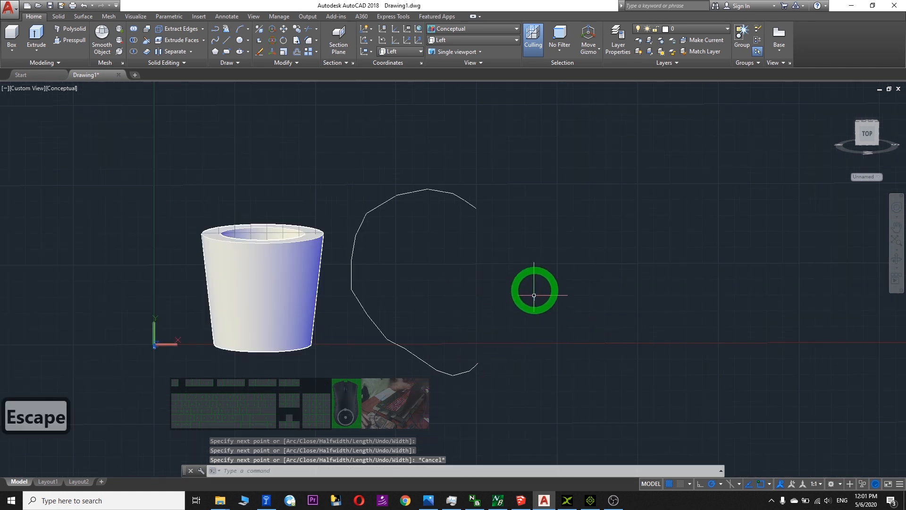
# Stretch the lower end vertex of the C-shaped polyline onto its upper start point to close the outline.
pyautogui.click(475, 208)
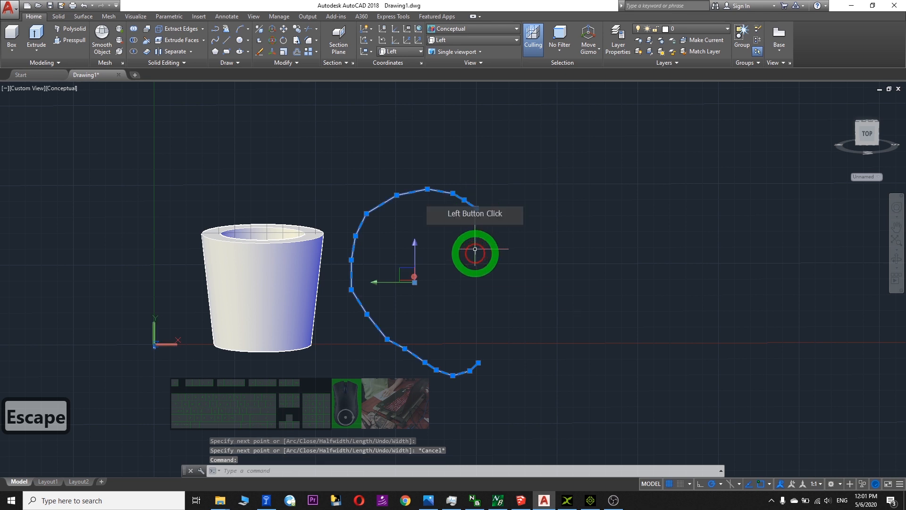
pyautogui.doubleClick(480, 362)
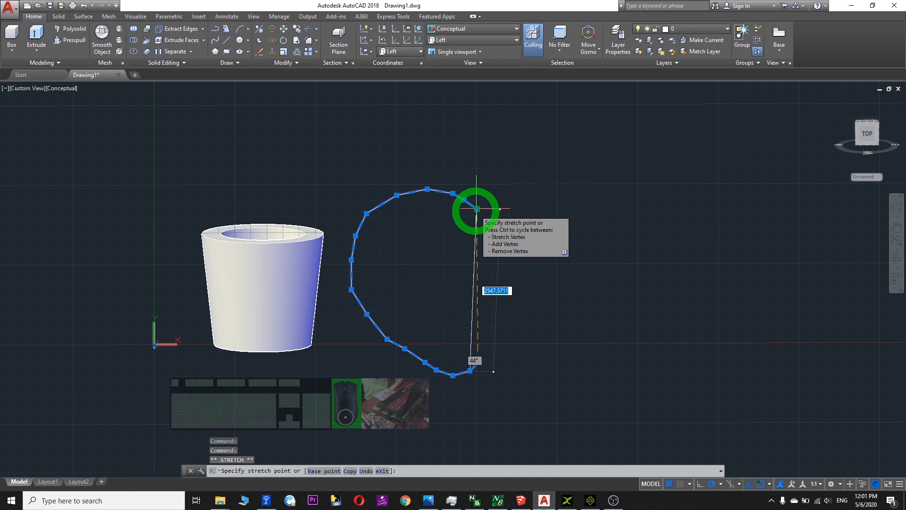
pyautogui.click(477, 209)
pyautogui.scroll(3, 560, 267)
pyautogui.moveTo(525, 270); pyautogui.dragTo(506, 235, button='middle')
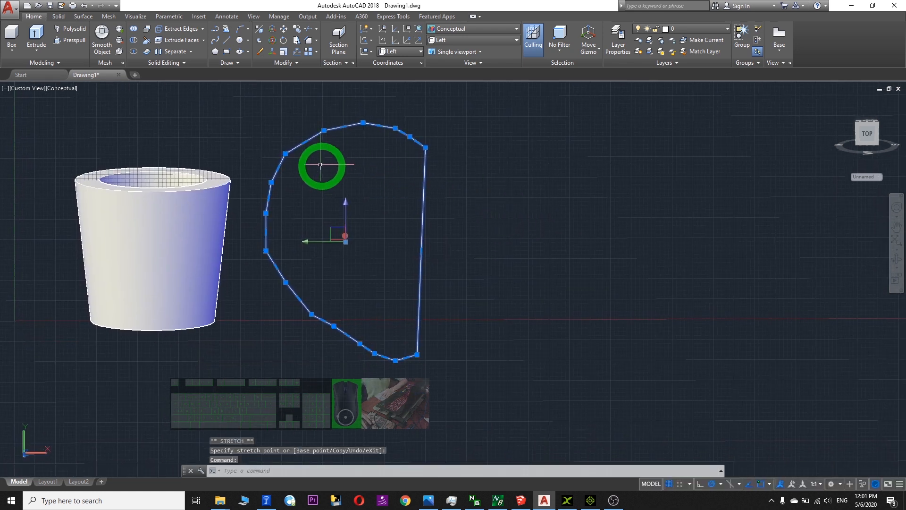
# Stretch five vertices along the rounded outline's curved side facing the cup inward to even out the curve.
pyautogui.click(284, 156)
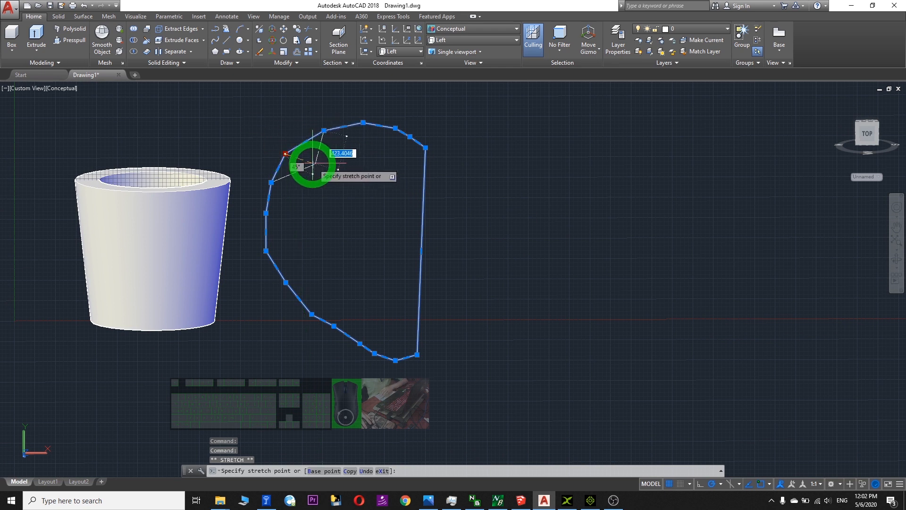
pyautogui.click(295, 155)
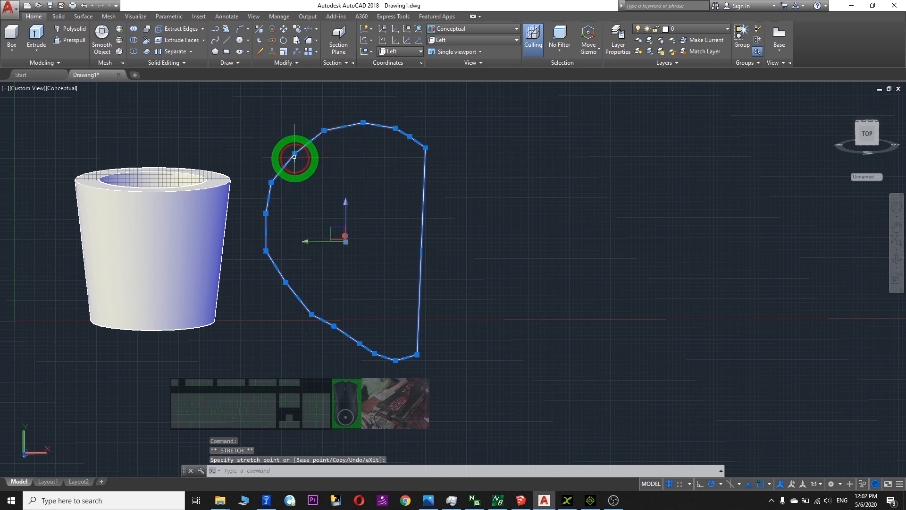
pyautogui.click(272, 182)
pyautogui.click(280, 184)
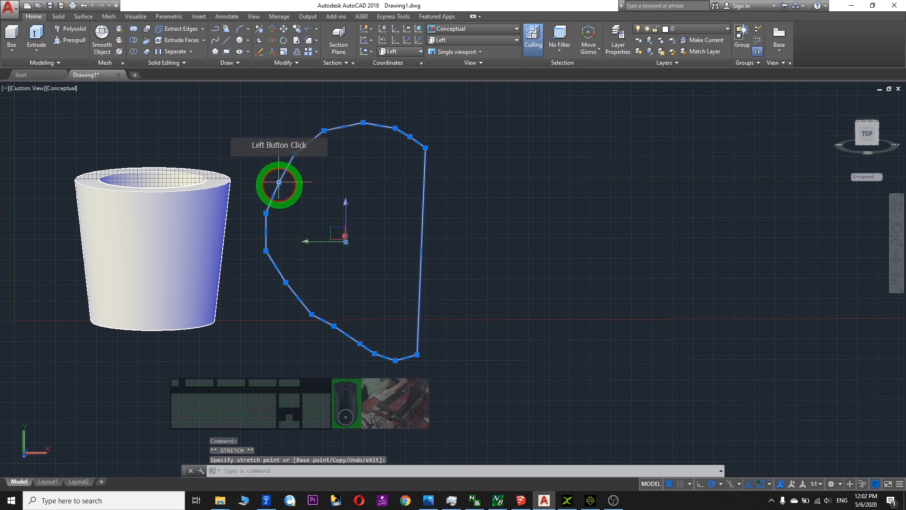
pyautogui.click(266, 213)
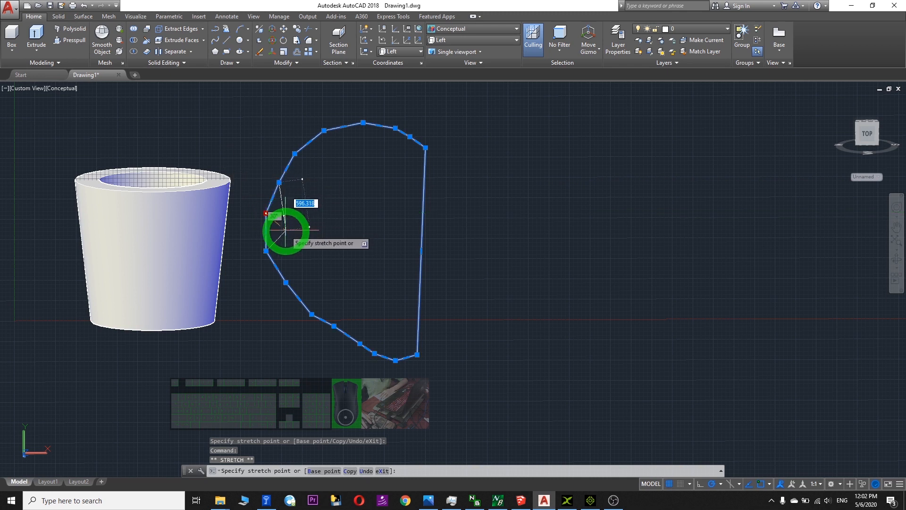
pyautogui.click(280, 231)
pyautogui.click(265, 251)
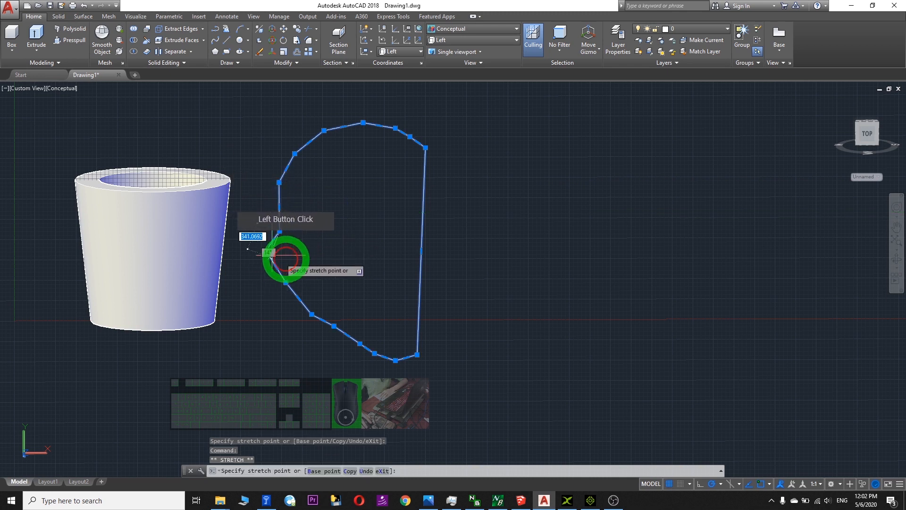
pyautogui.click(283, 260)
pyautogui.click(286, 282)
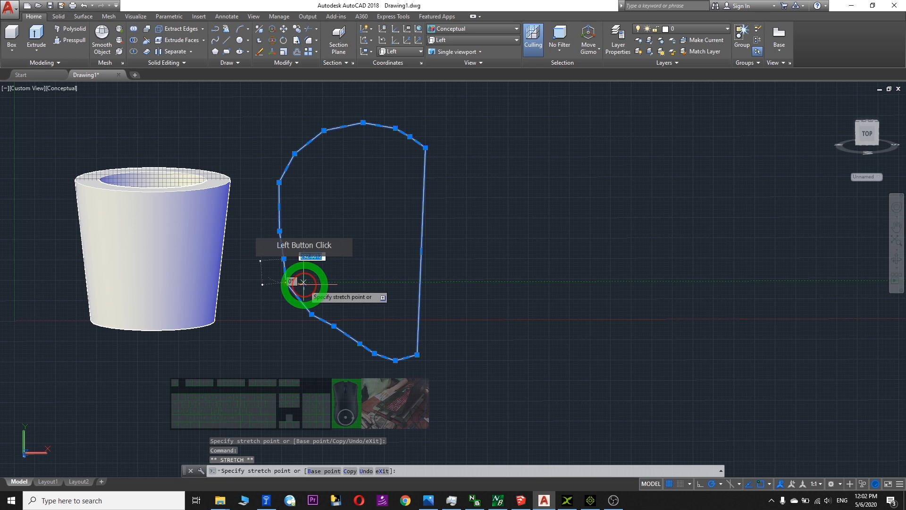
pyautogui.click(288, 283)
pyautogui.click(417, 354)
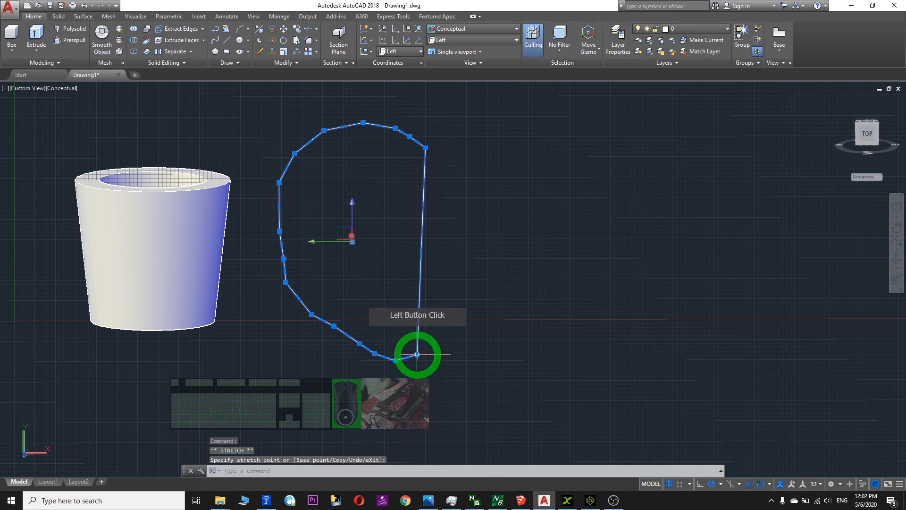
pyautogui.click(418, 354)
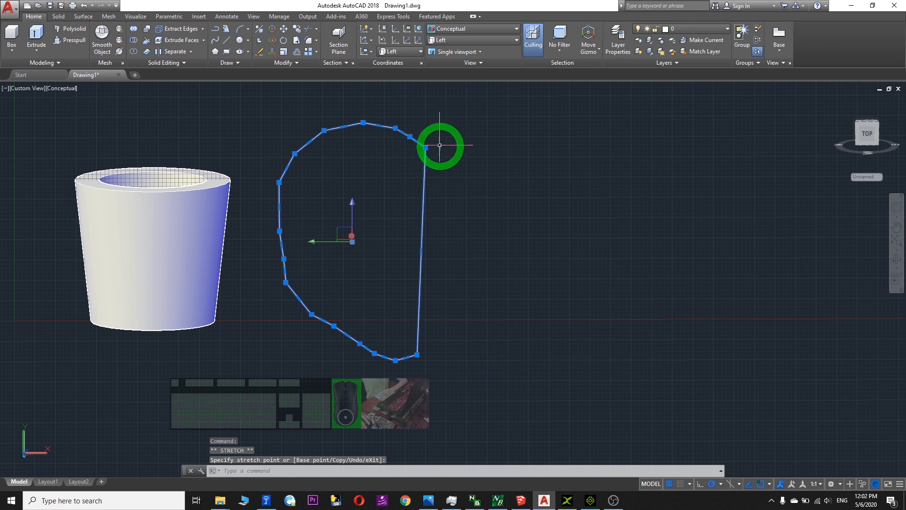
# Stretch the vertices at the outline's upper corner outward to give that corner a fuller rounding.
pyautogui.click(396, 127)
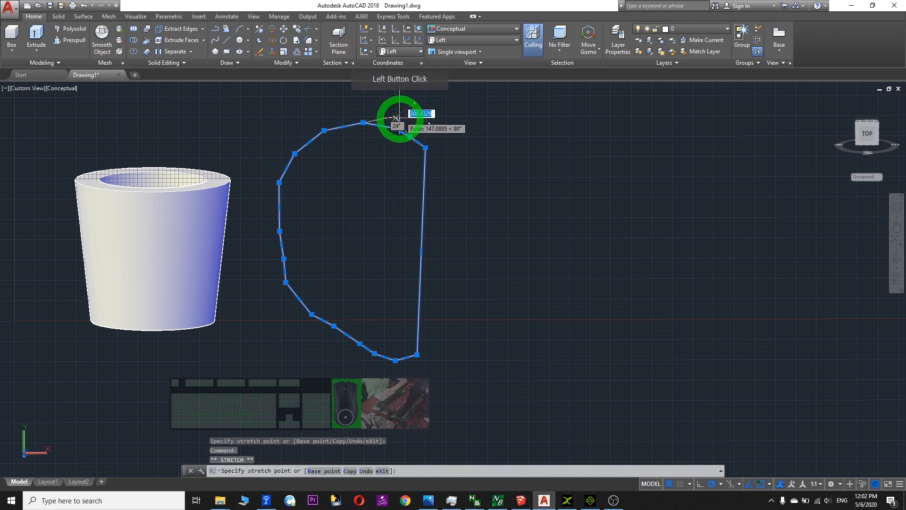
pyautogui.click(417, 132)
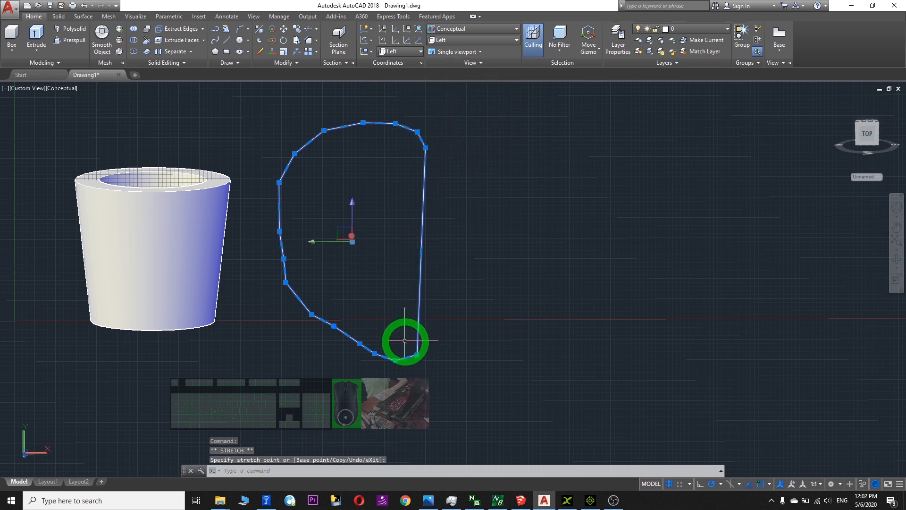
pyautogui.scroll(-4, 427, 259)
pyautogui.scroll(3, 473, 267)
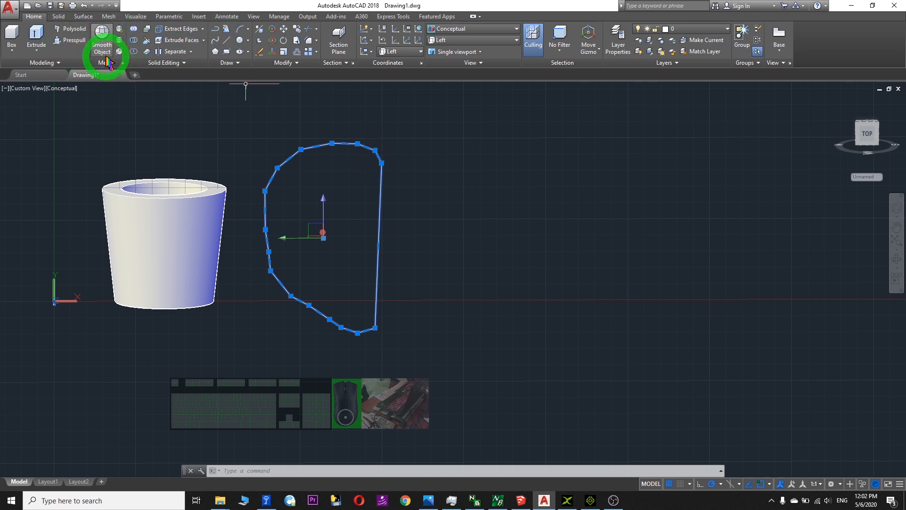
pyautogui.click(66, 17)
pyautogui.click(86, 16)
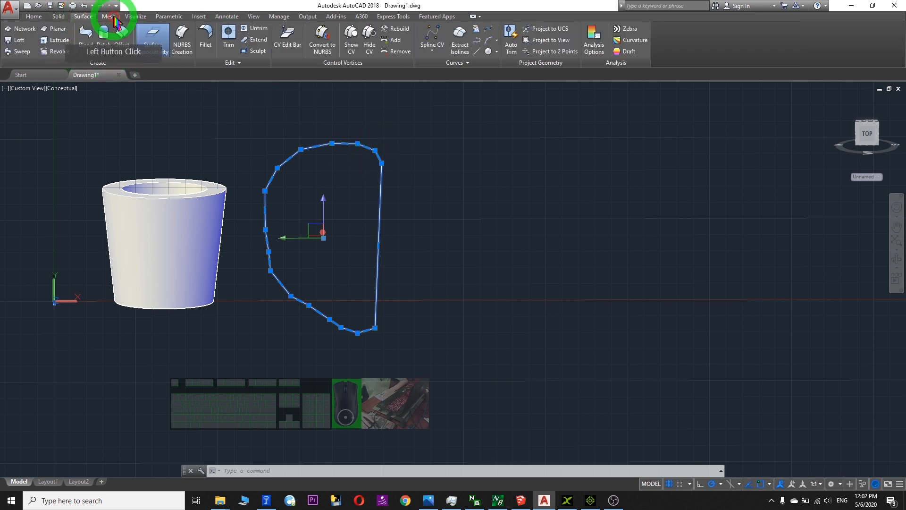
pyautogui.click(60, 17)
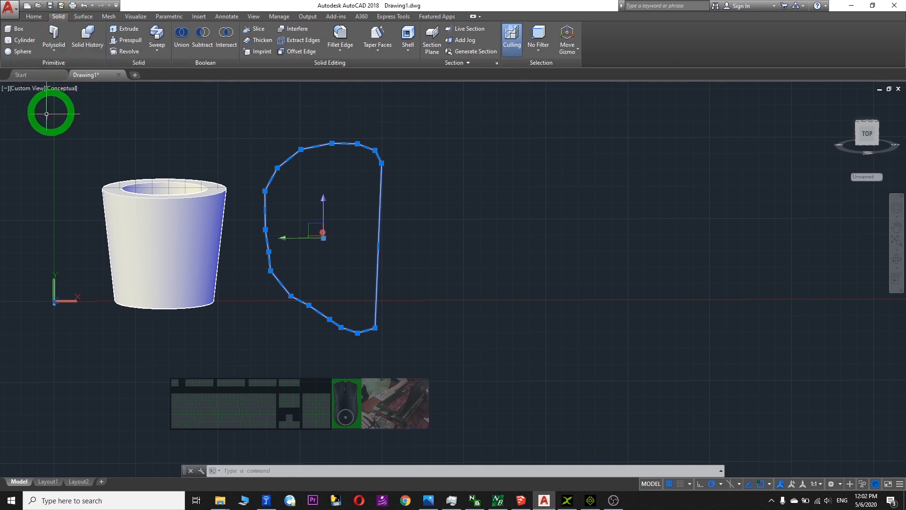
pyautogui.click(160, 55)
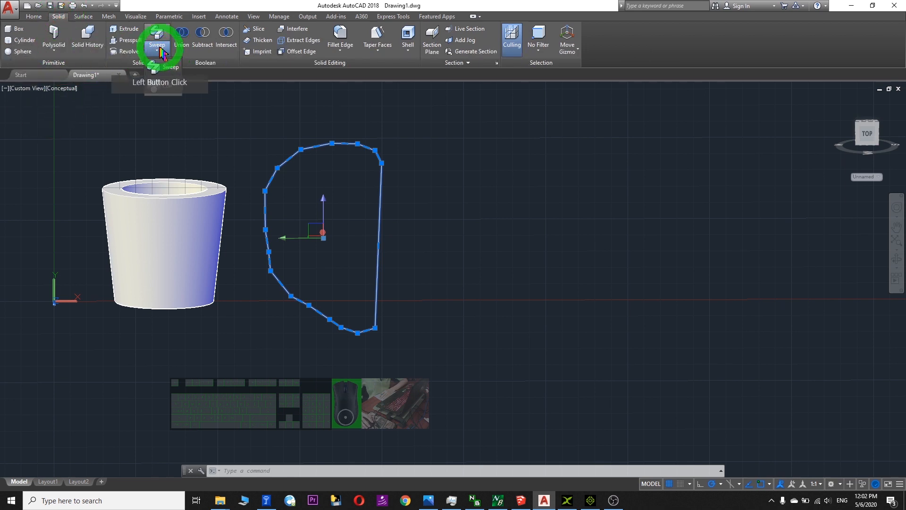
pyautogui.click(119, 53)
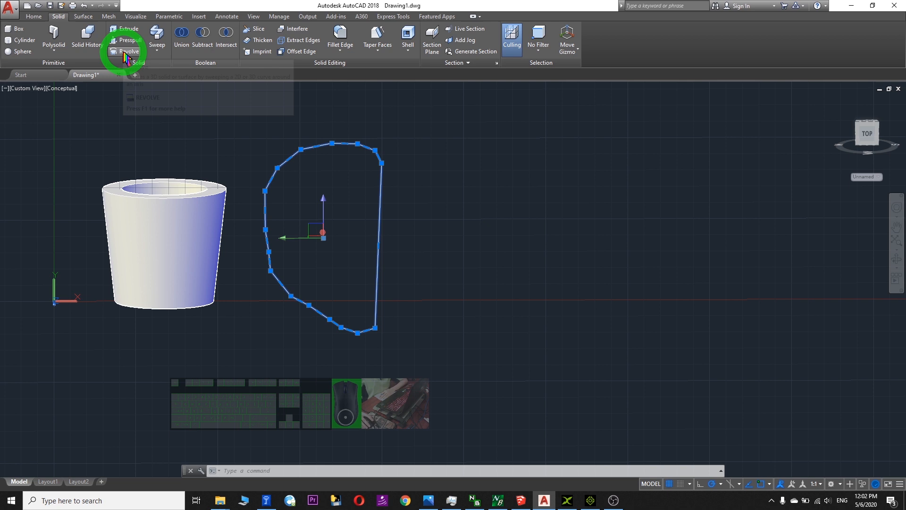
pyautogui.click(123, 52)
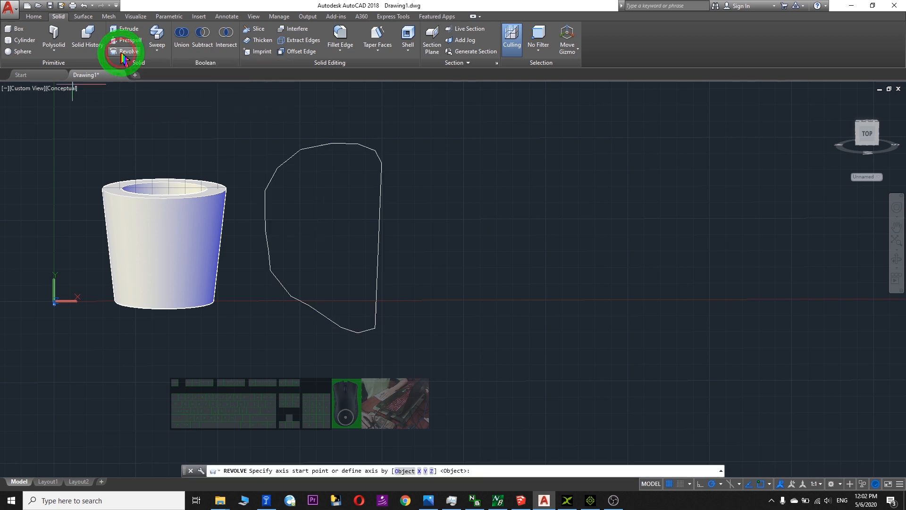
pyautogui.click(315, 147)
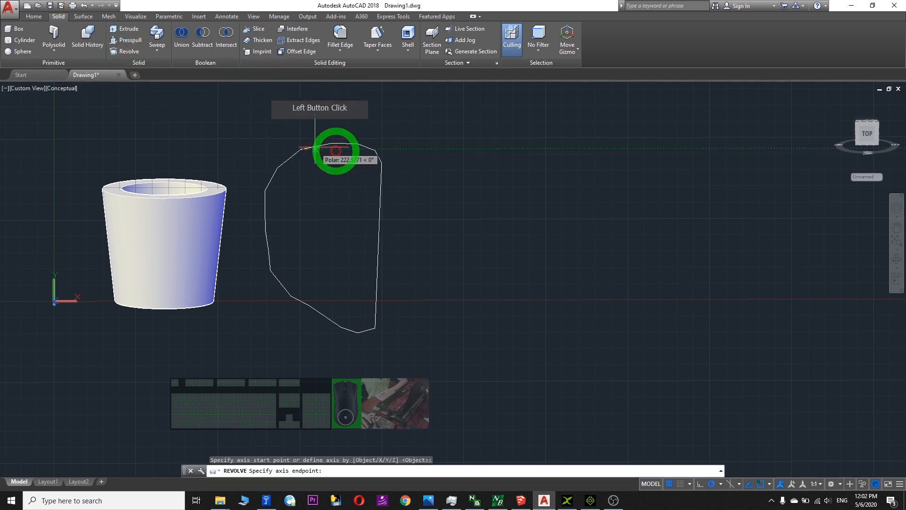
pyautogui.press('Escape')
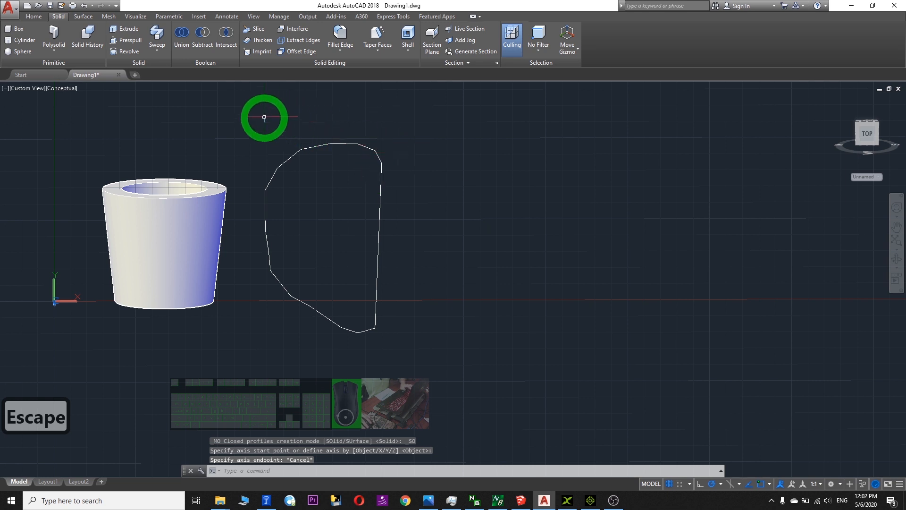
pyautogui.press('Escape')
pyautogui.press('Escape')
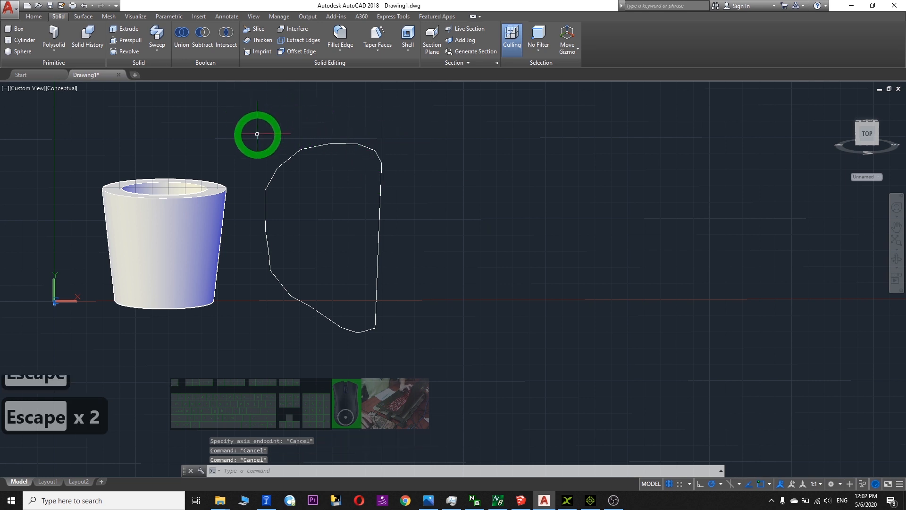
pyautogui.click(257, 134)
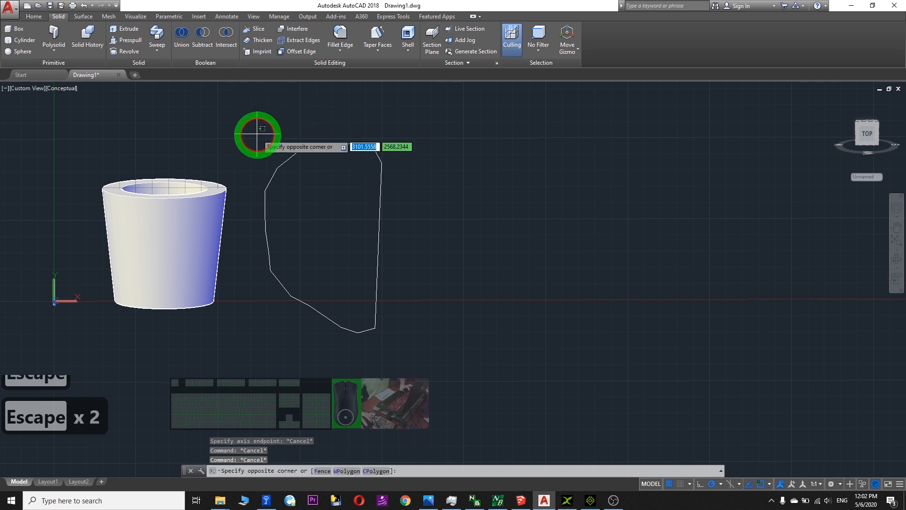
pyautogui.click(411, 344)
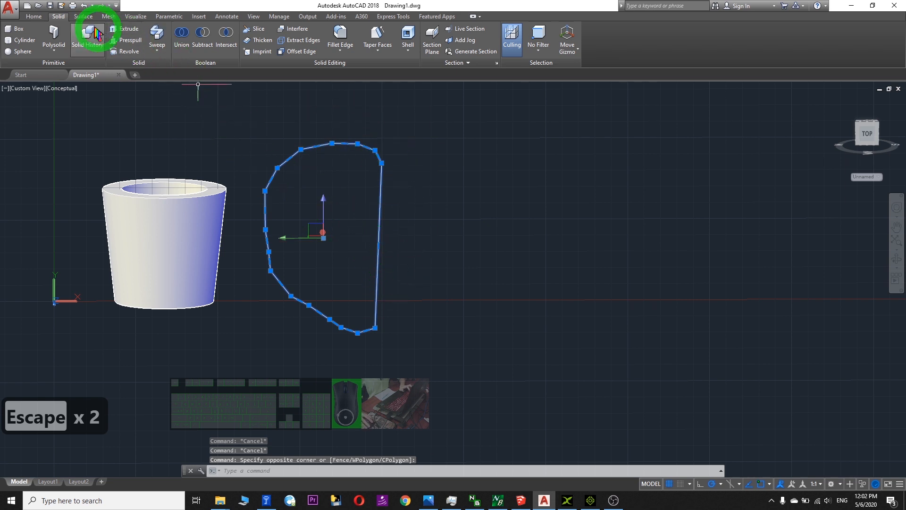
pyautogui.click(43, 17)
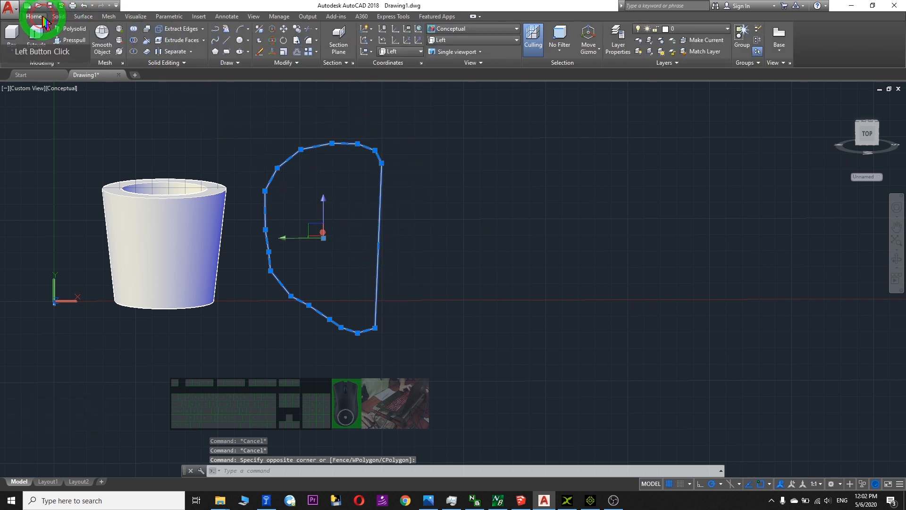
pyautogui.click(238, 66)
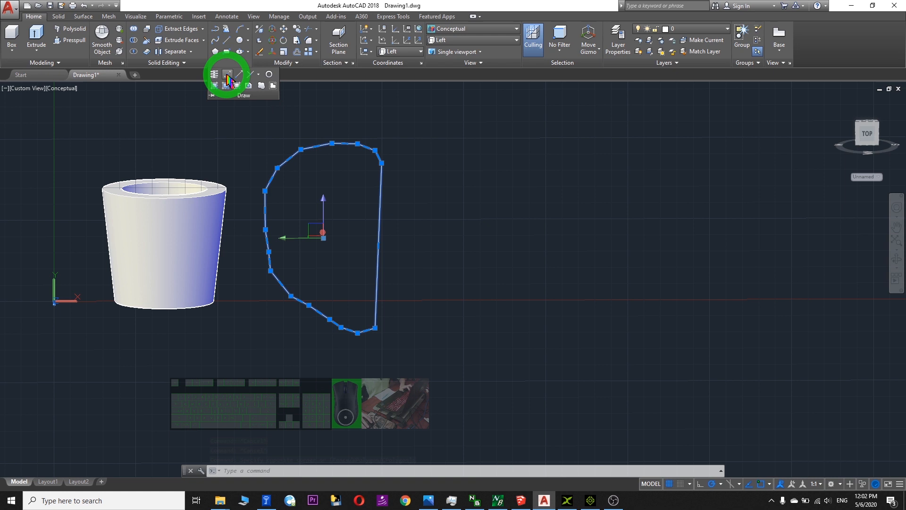
pyautogui.click(228, 80)
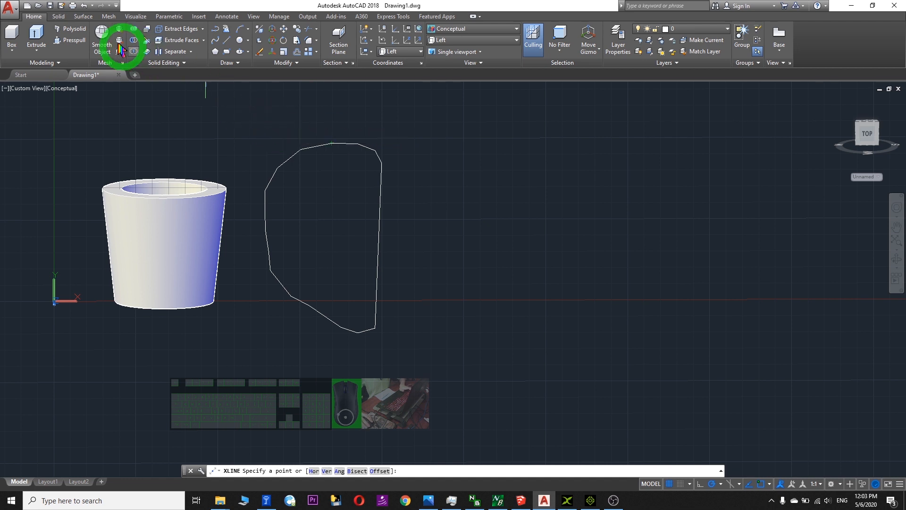
# Revolve the closed rounded profile 360 degrees into a solid about its straight side, from lower to upper endpoint.
pyautogui.click(58, 16)
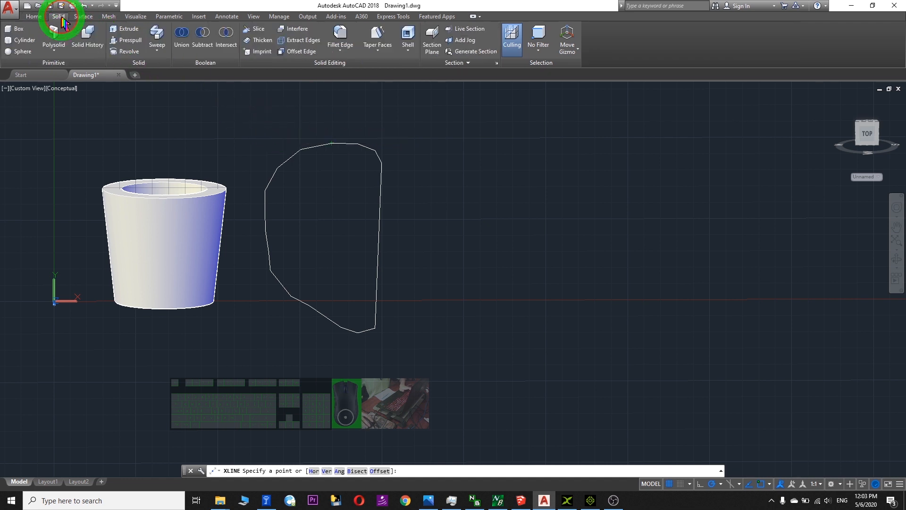
pyautogui.click(125, 47)
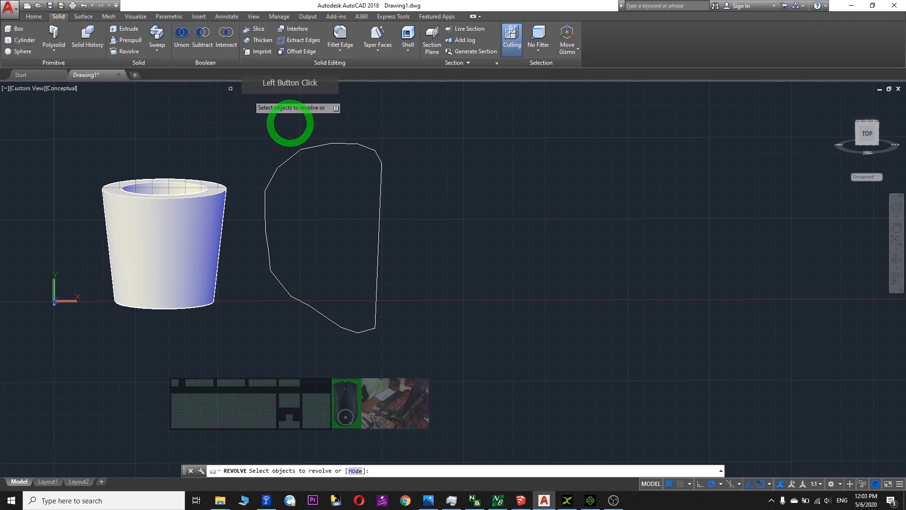
pyautogui.click(315, 147)
pyautogui.press('Return')
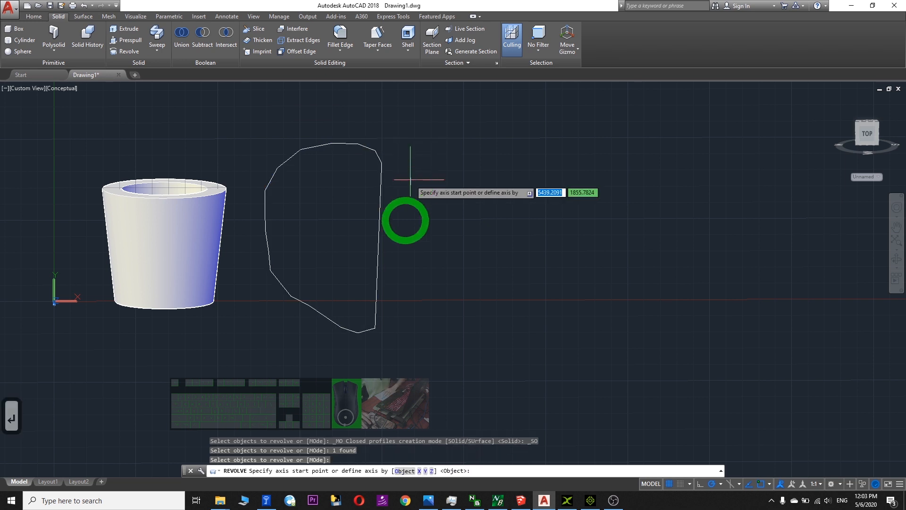
pyautogui.click(375, 328)
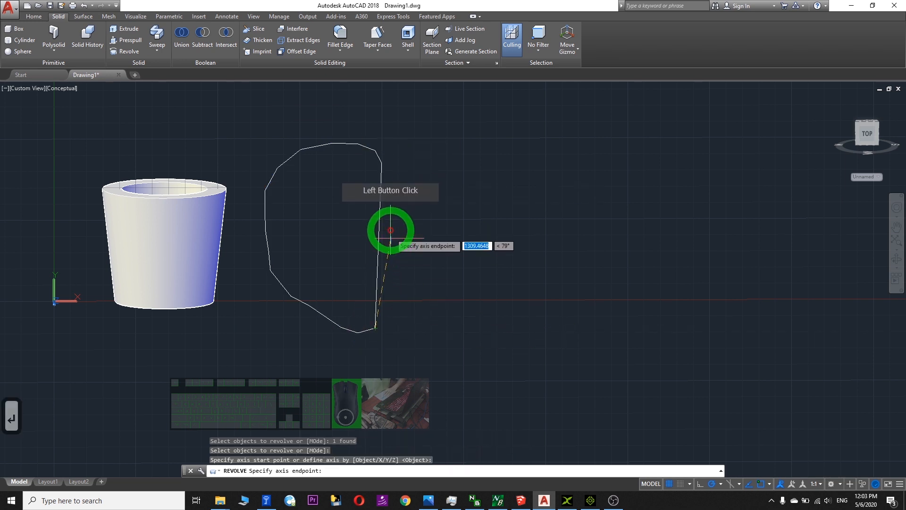
pyautogui.click(381, 163)
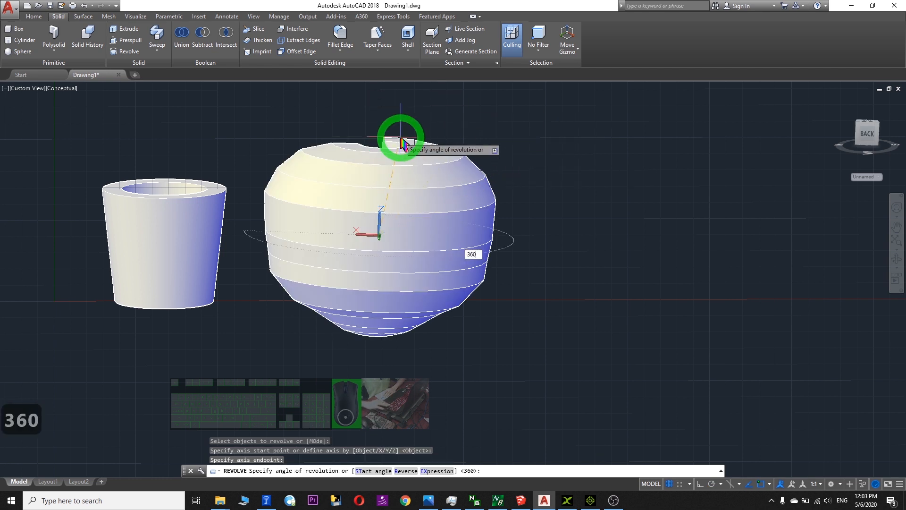
pyautogui.write('360')
pyautogui.press('Return')
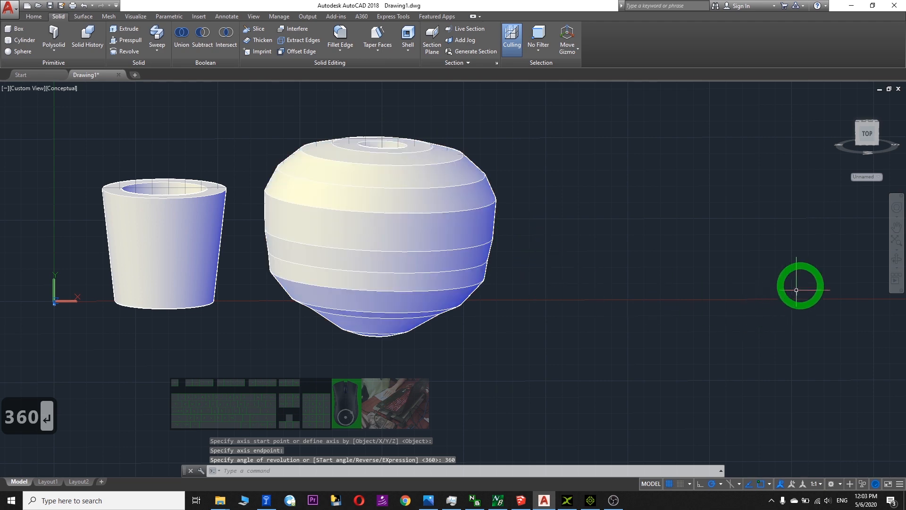
# Inspect the revolved rounded solid from a higher angle and undo the revolve.
pyautogui.click(896, 262)
pyautogui.moveTo(522, 348); pyautogui.dragTo(354, 236)
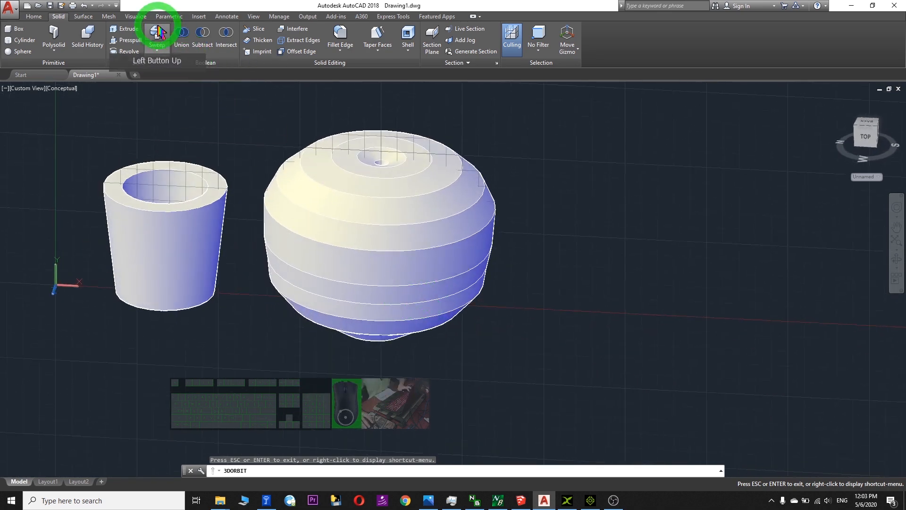
pyautogui.click(87, 18)
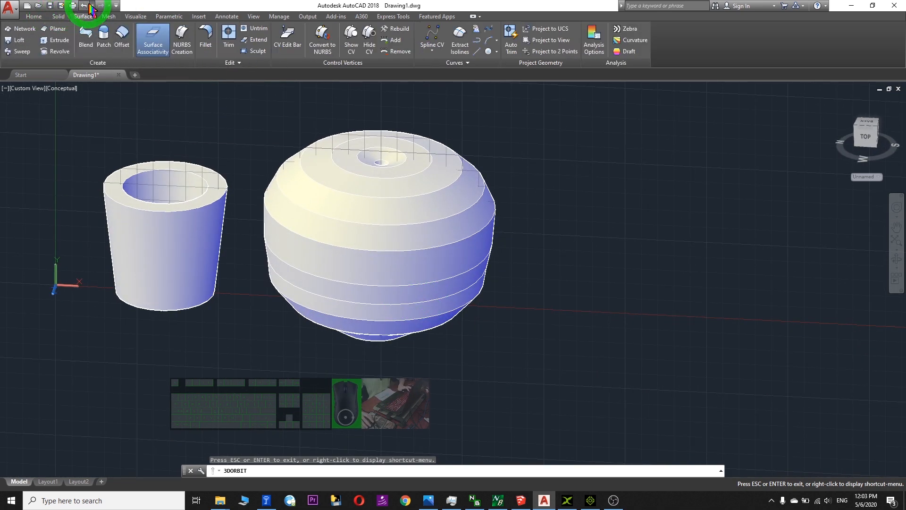
pyautogui.click(85, 6)
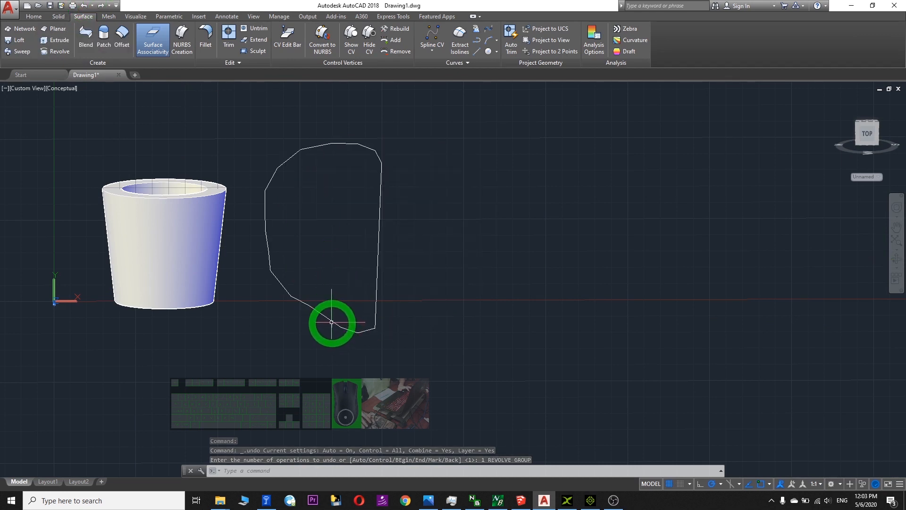
# Stretch two vertices at the rounded outline's lower end, merging one with the lowest vertex and raising its neighbour to flatten the base.
pyautogui.click(332, 322)
pyautogui.scroll(3, 465, 256)
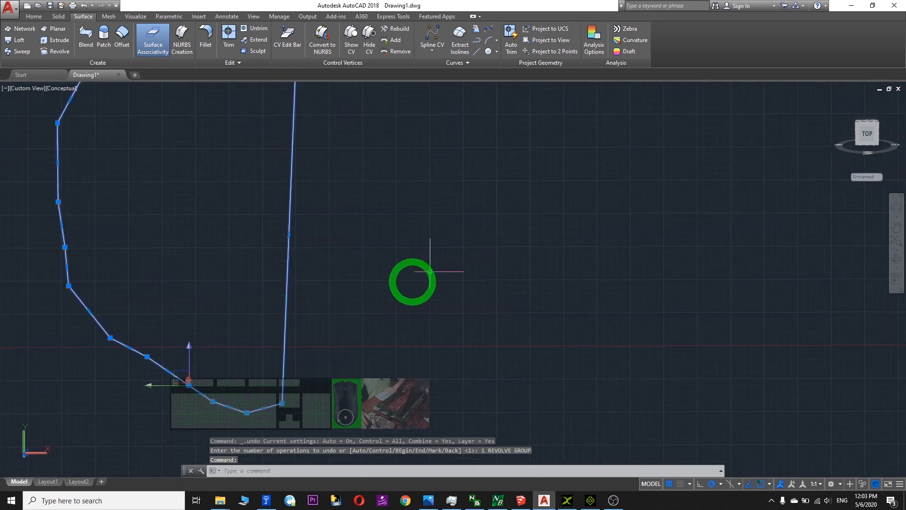
pyautogui.scroll(-2, 410, 283)
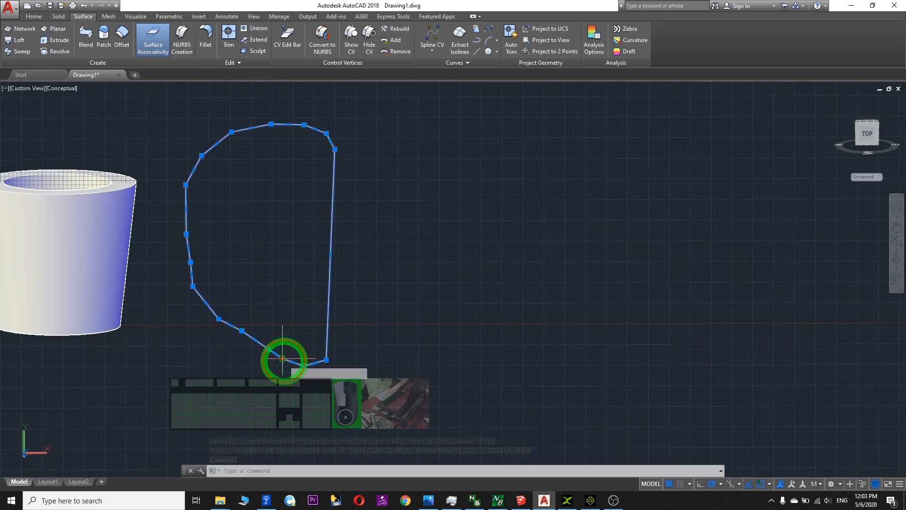
pyautogui.click(304, 365)
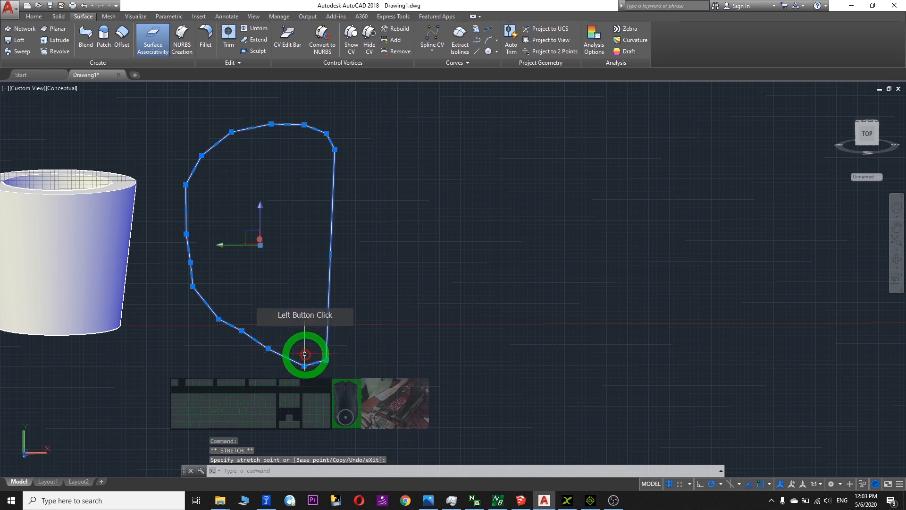
pyautogui.click(271, 350)
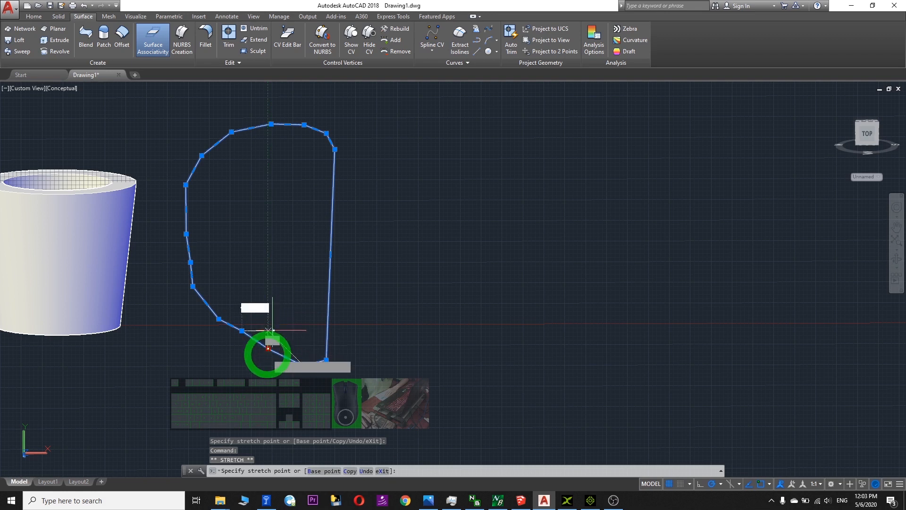
pyautogui.click(276, 331)
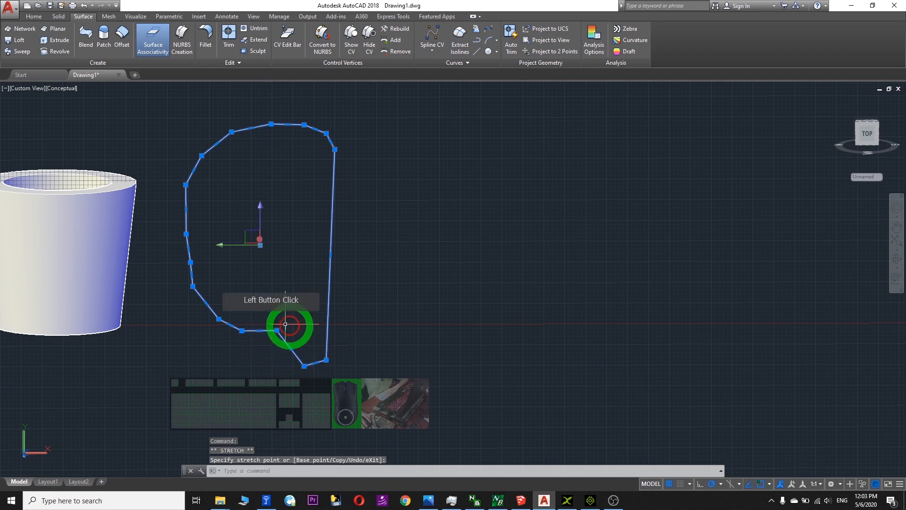
# Raise the lowest vertex and the straight side's lower endpoint to round the base, and stretch one upper curved-side vertex inward.
pyautogui.click(314, 316)
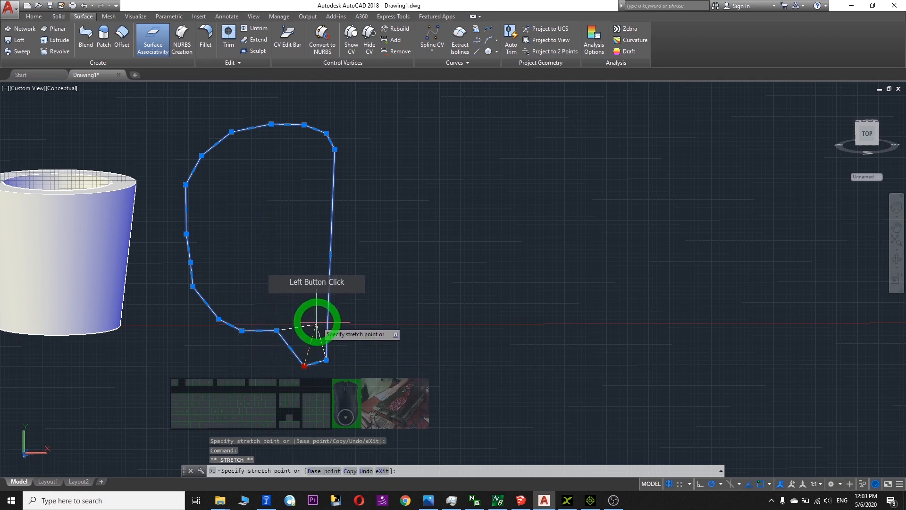
pyautogui.click(314, 314)
pyautogui.click(326, 360)
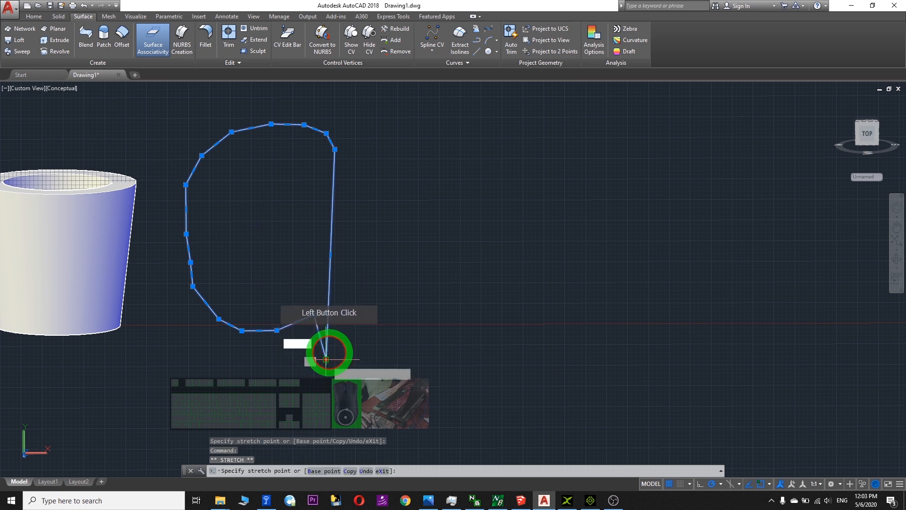
pyautogui.click(325, 301)
pyautogui.click(185, 184)
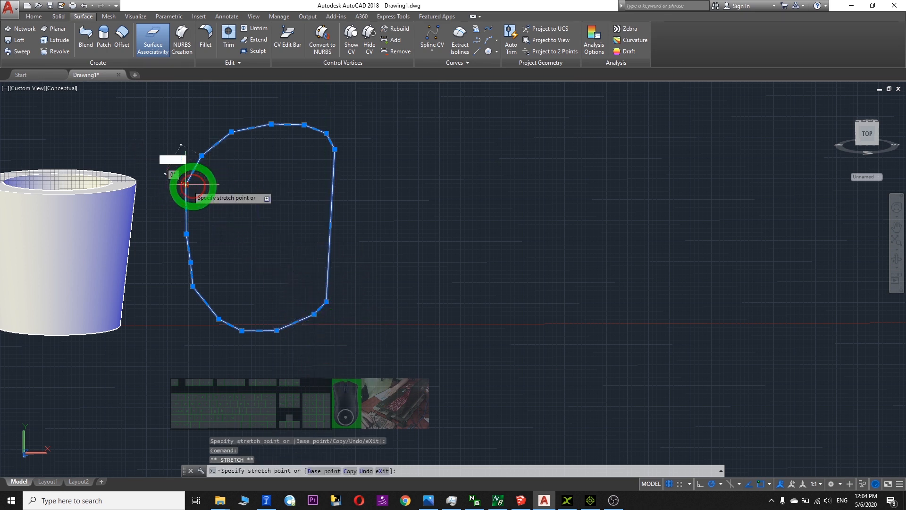
pyautogui.click(193, 184)
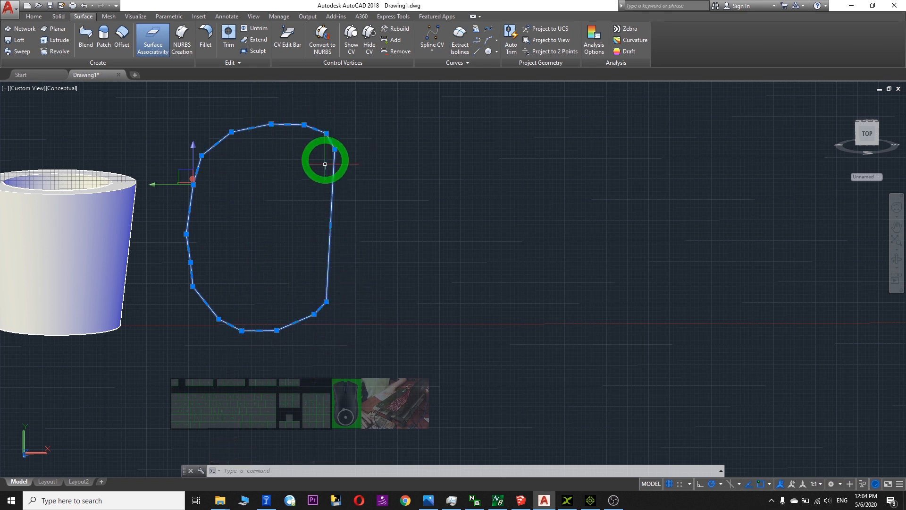
# Revolve the reshaped outline 360 degrees into a solid about its straight side, from the upper to the lower endpoint.
pyautogui.click(108, 17)
pyautogui.click(58, 17)
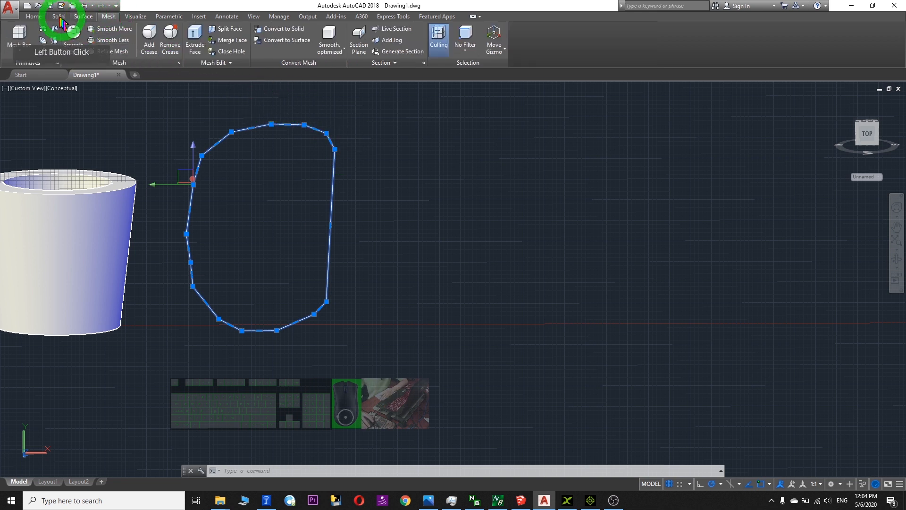
pyautogui.click(60, 40)
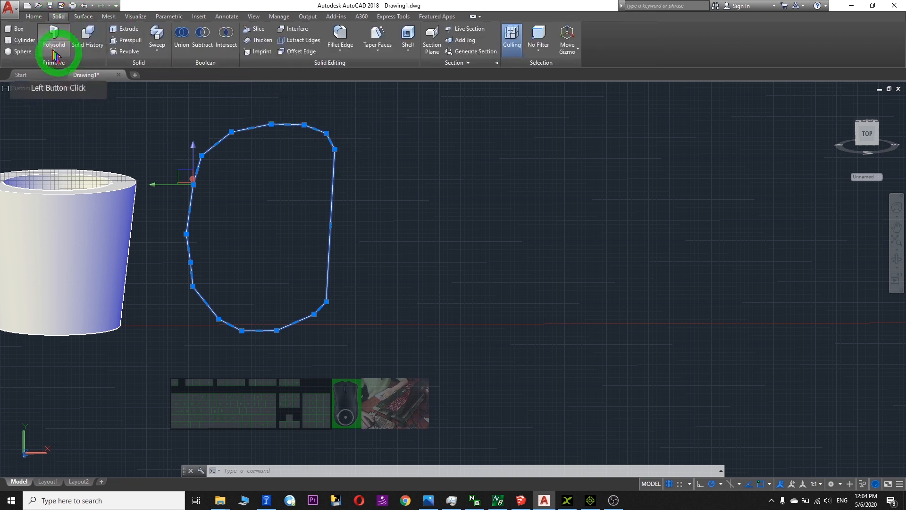
pyautogui.click(119, 52)
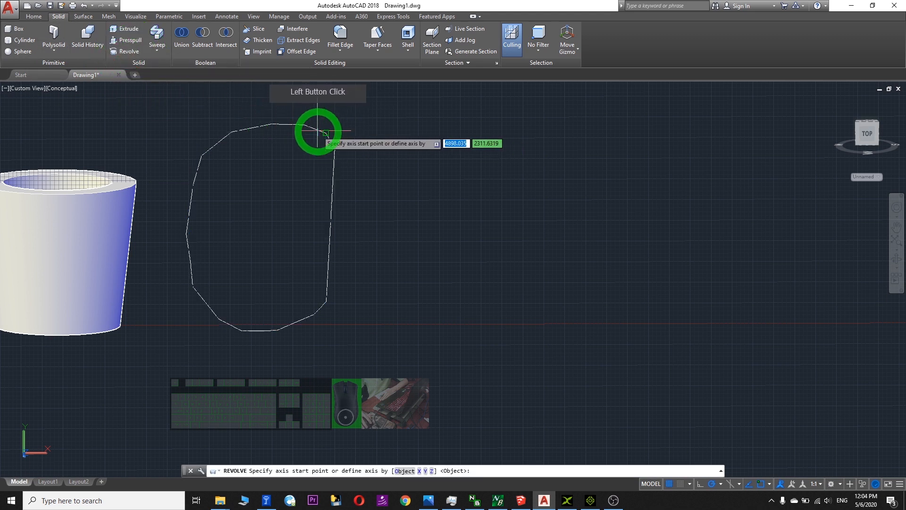
pyautogui.click(122, 56)
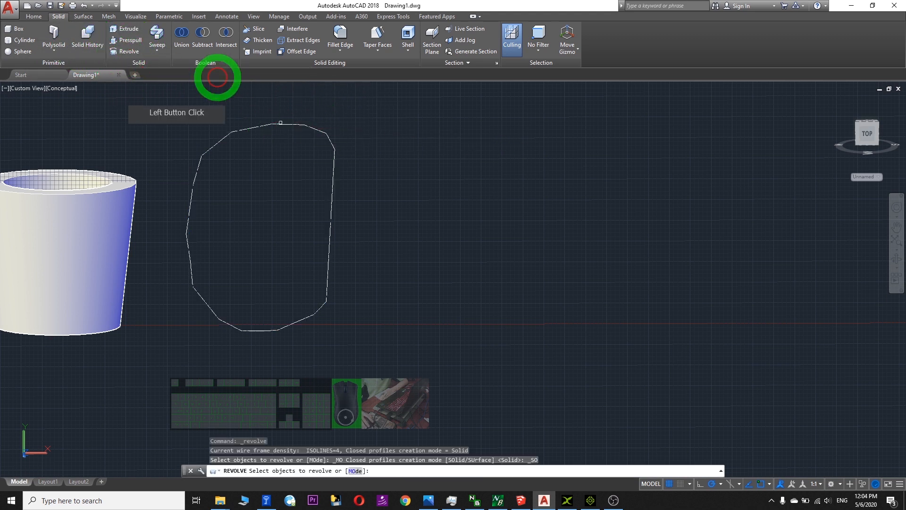
pyautogui.click(247, 130)
pyautogui.press('Return')
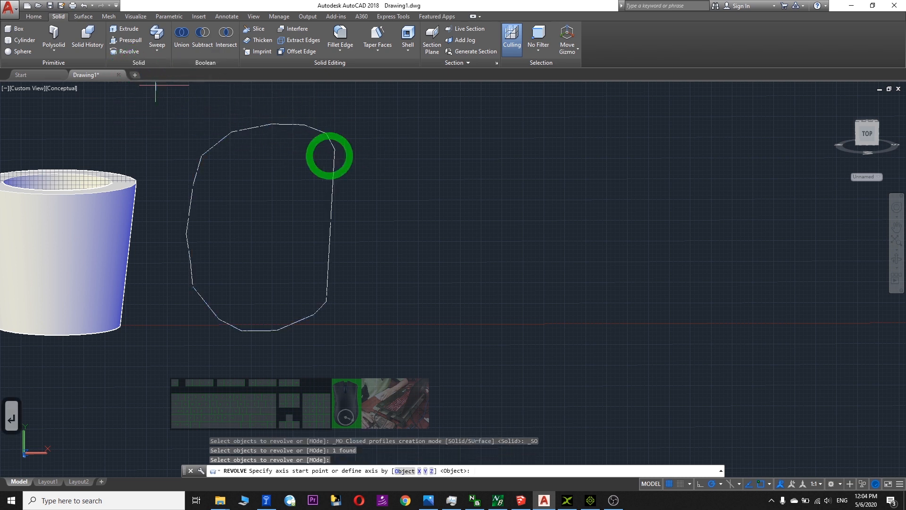
pyautogui.click(334, 149)
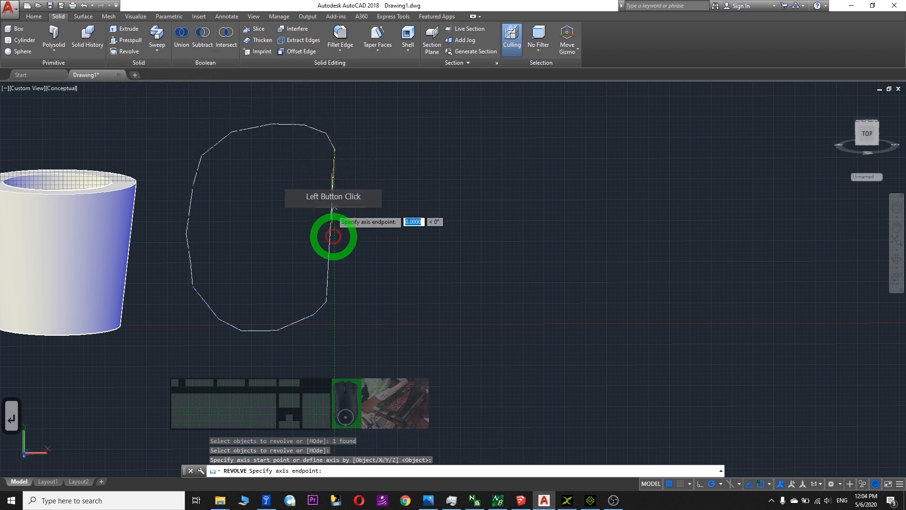
pyautogui.click(327, 301)
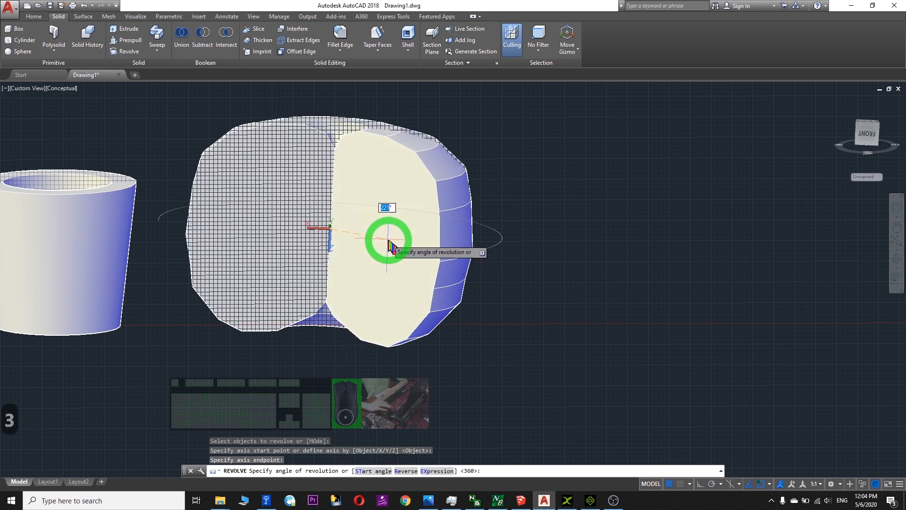
pyautogui.press('Return')
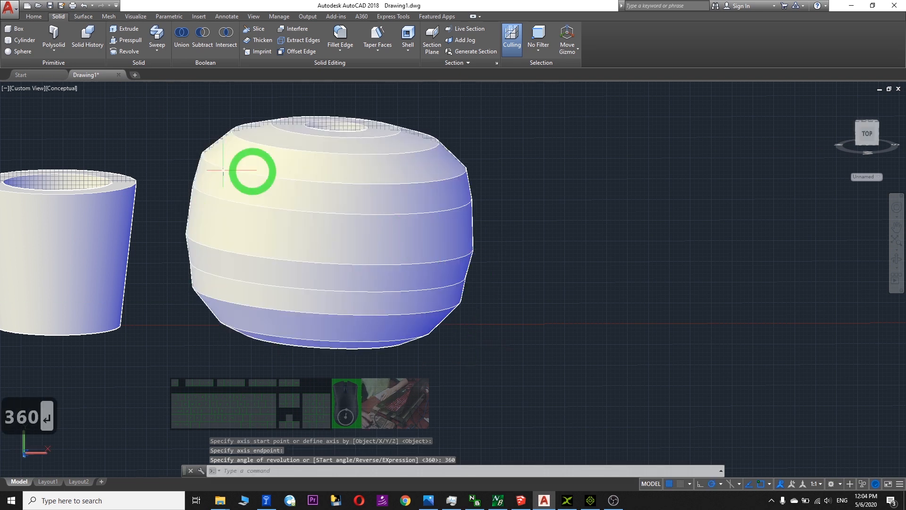
# Export the cup and the revolved solid as an FBX file named Drawing4 in the demo autocad export folder.
pyautogui.scroll(-4, 102, 111)
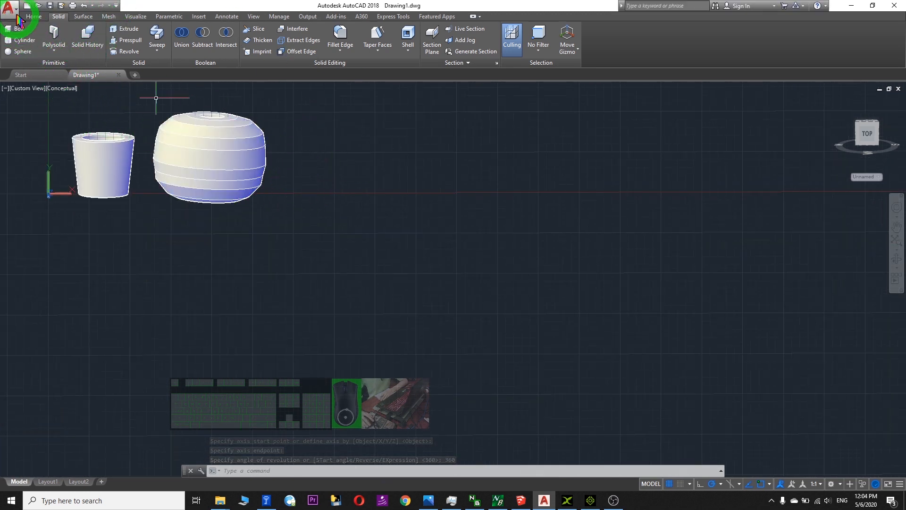
pyautogui.click(33, 17)
pyautogui.click(10, 9)
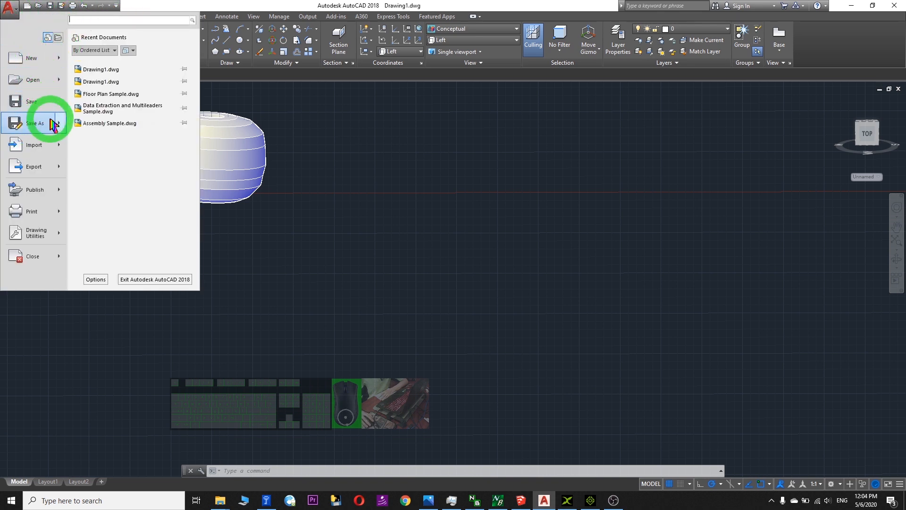
pyautogui.click(46, 168)
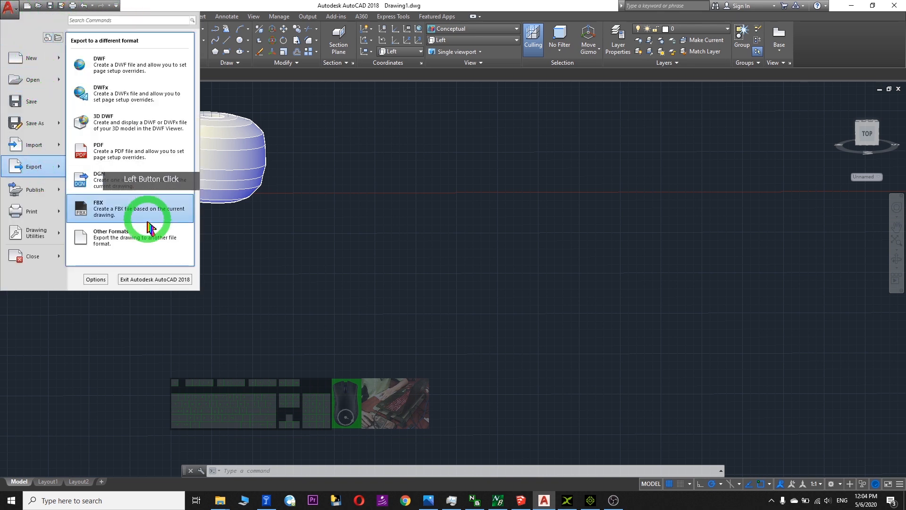
pyautogui.click(97, 209)
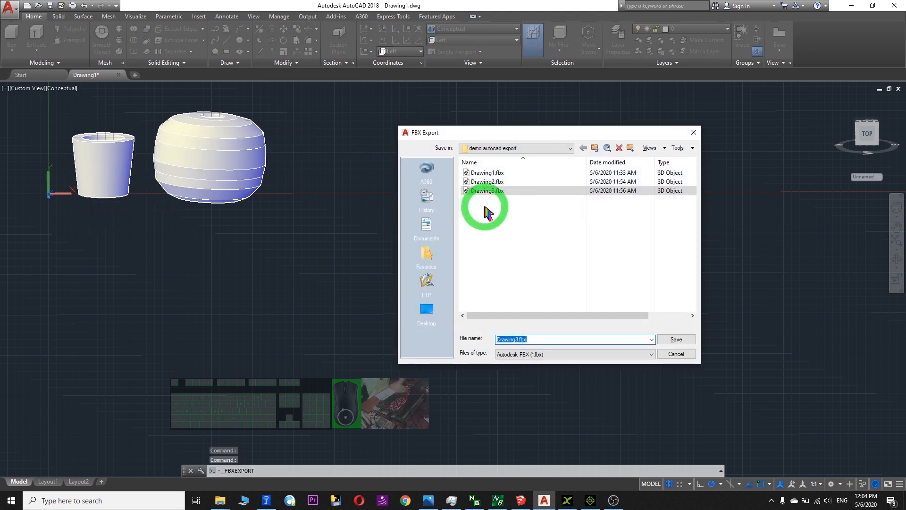
pyautogui.click(518, 338)
pyautogui.click(559, 342)
pyautogui.click(522, 340)
pyautogui.moveTo(519, 342); pyautogui.dragTo(532, 340)
pyautogui.press('BackSpace')
pyautogui.press('BackSpace')
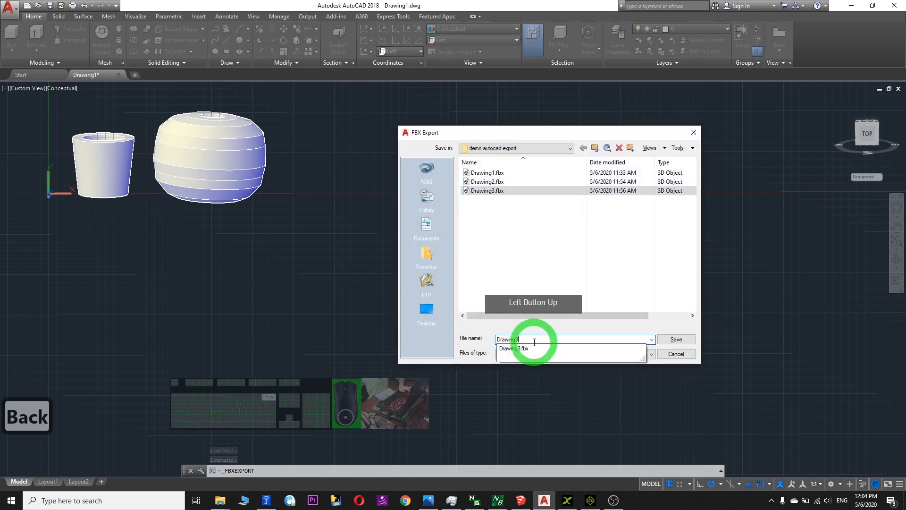
pyautogui.write('4')
pyautogui.click(671, 342)
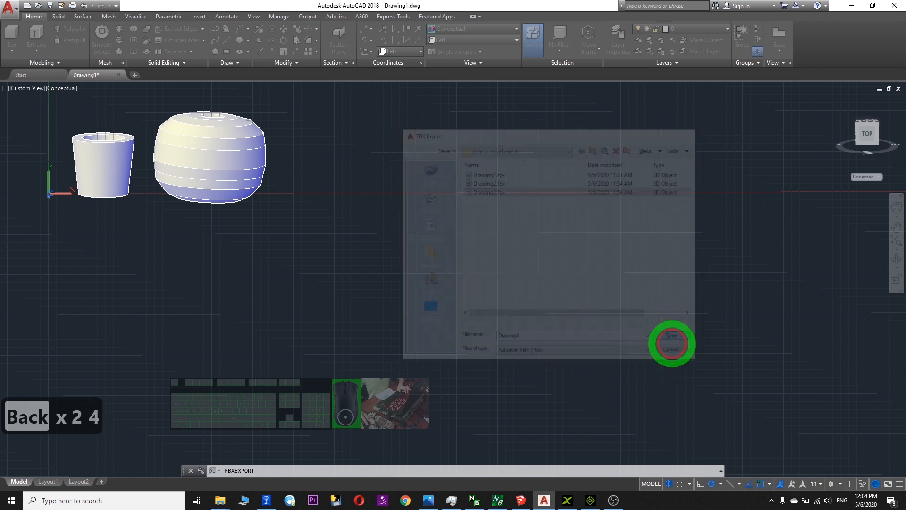
pyautogui.click(442, 309)
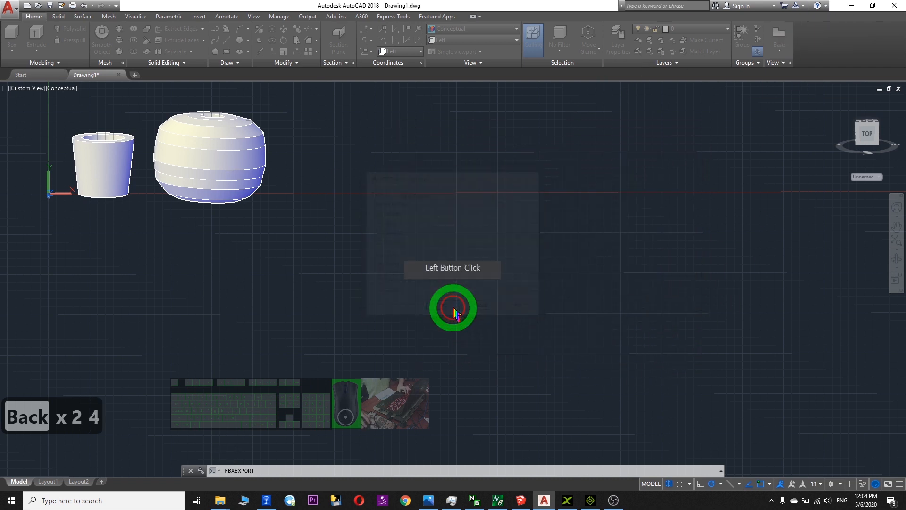
# Switch to iClone 7 and delete the pink prop from the scene.
pyautogui.click(852, 6)
pyautogui.scroll(-2, 531, 227)
pyautogui.scroll(-2, 519, 231)
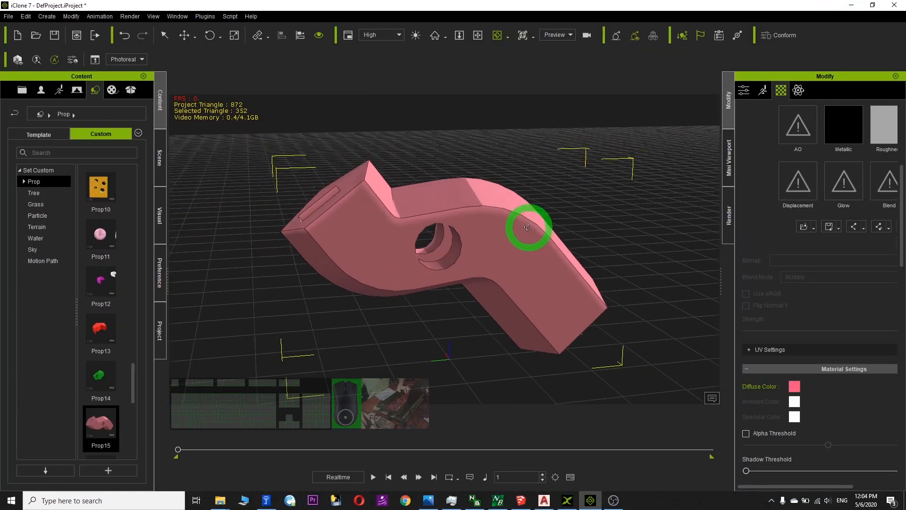
pyautogui.click(515, 232)
pyautogui.press('Delete')
# Import Drawing4.fbx from the demo autocad export folder into the iClone scene, breaking its meshes into sub-props.
pyautogui.moveTo(532, 5); pyautogui.dragTo(551, 38)
pyautogui.moveTo(136, 284); pyautogui.dragTo(542, 299)
pyautogui.click(573, 272)
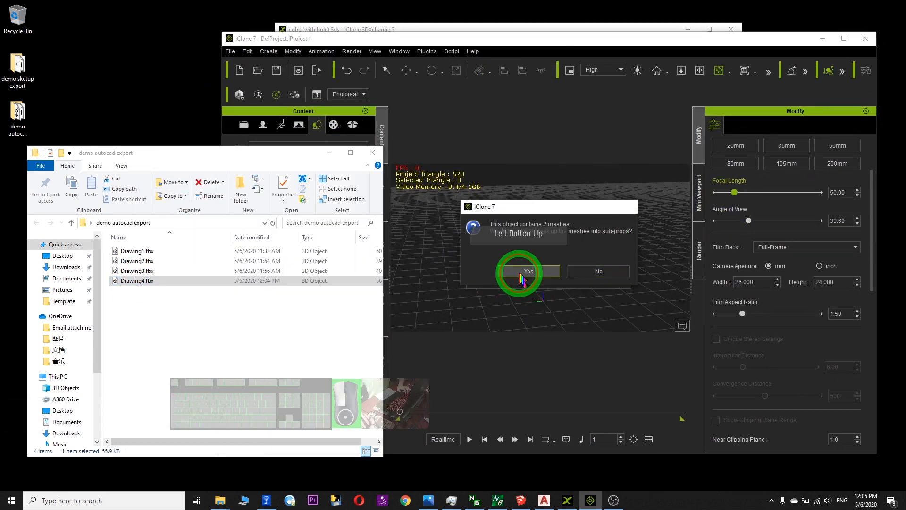
pyautogui.click(844, 38)
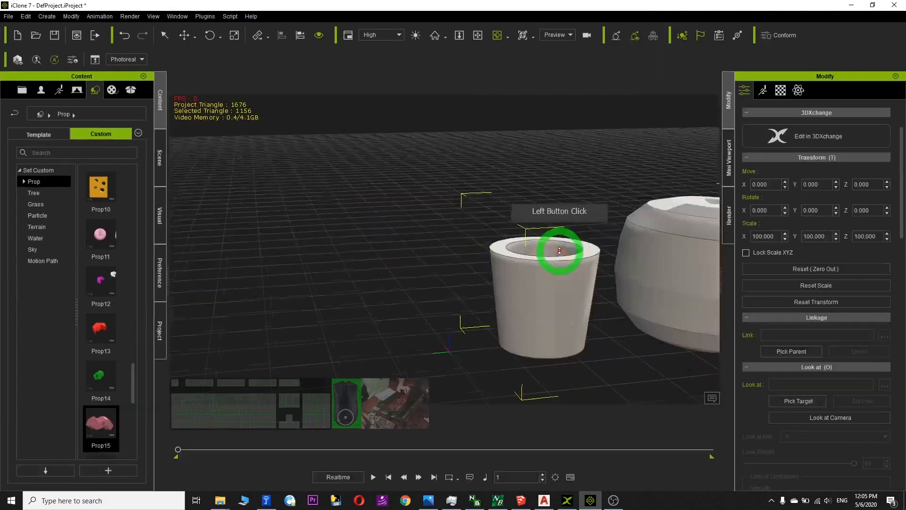
# Select the cup sub-prop and set its pivot to the bottom centre point.
pyautogui.press('x')
pyautogui.moveTo(569, 239); pyautogui.dragTo(302, 218)
pyautogui.press('c')
pyautogui.moveTo(302, 218); pyautogui.dragTo(462, 233)
pyautogui.press('x')
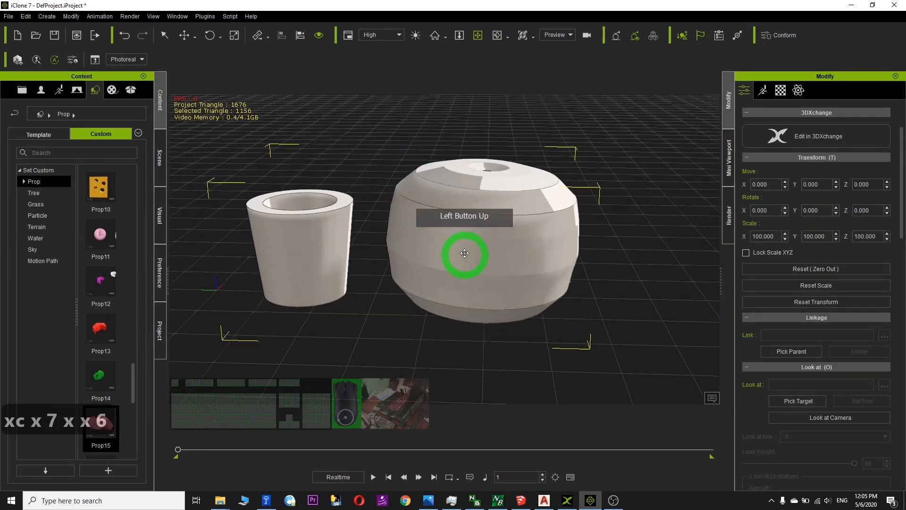
pyautogui.press('x')
pyautogui.doubleClick(353, 249)
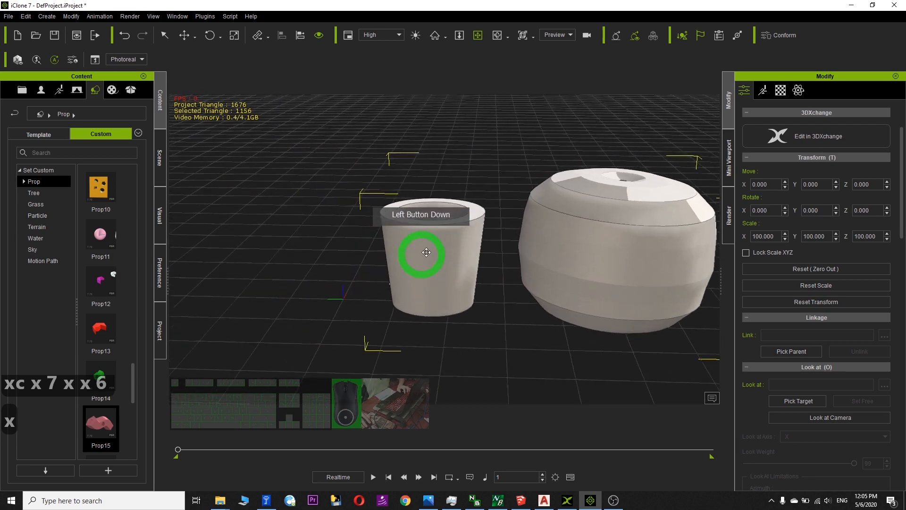
pyautogui.press('q')
pyautogui.doubleClick(450, 244)
pyautogui.click(856, 243)
pyautogui.moveTo(902, 189); pyautogui.dragTo(897, 371)
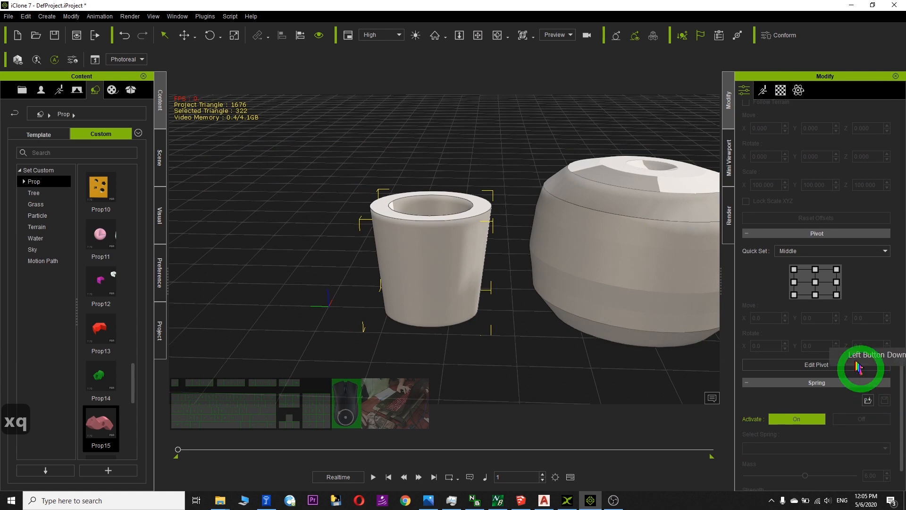
pyautogui.click(818, 297)
# Frame the selected cup from a closer, higher angle and save it to the custom Prop library.
pyautogui.scroll(6, 496, 259)
pyautogui.press('x')
pyautogui.press('c')
pyautogui.moveTo(371, 240); pyautogui.dragTo(390, 156)
pyautogui.click(94, 91)
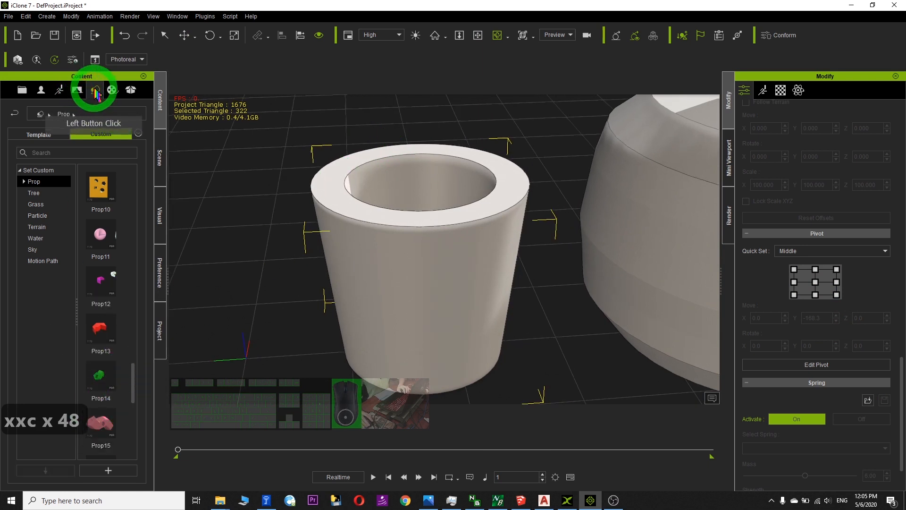
pyautogui.click(37, 182)
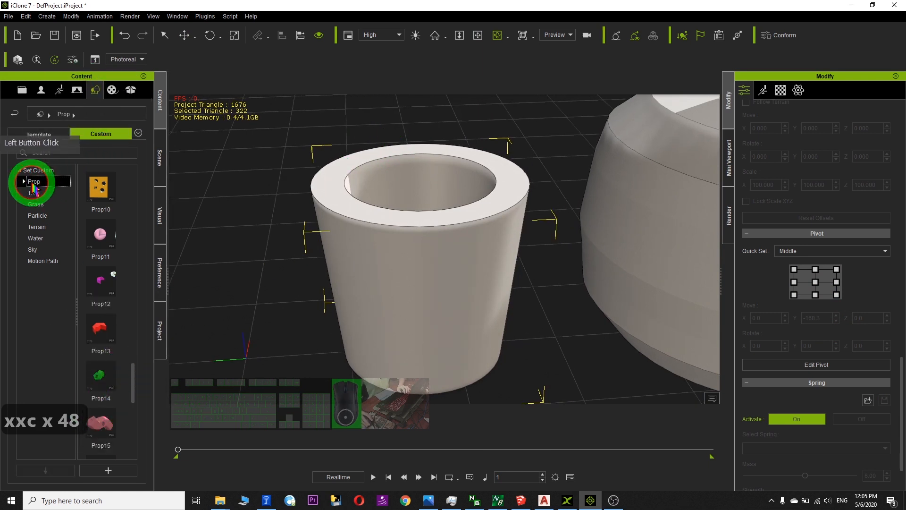
pyautogui.click(115, 473)
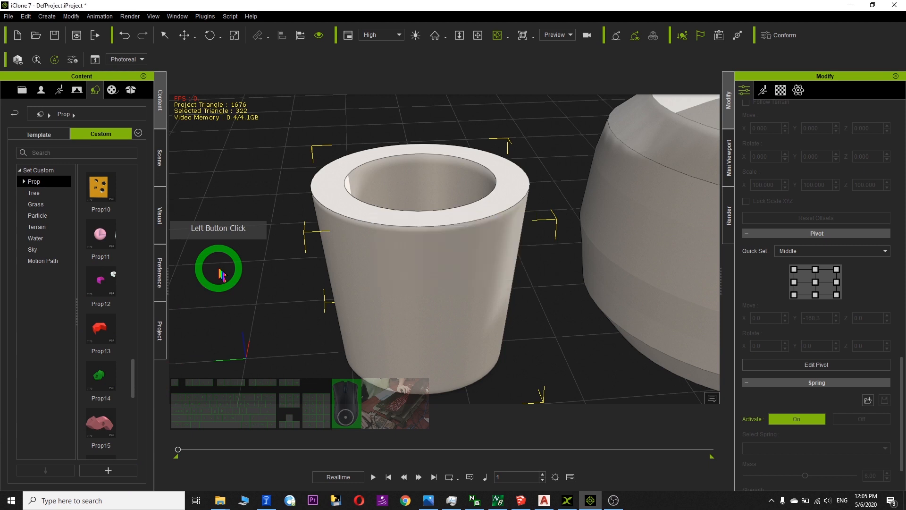
# Delete the cup from the scene and undo the deletion.
pyautogui.doubleClick(468, 252)
pyautogui.press('Delete')
pyautogui.hotkey('ctrl', 'z')
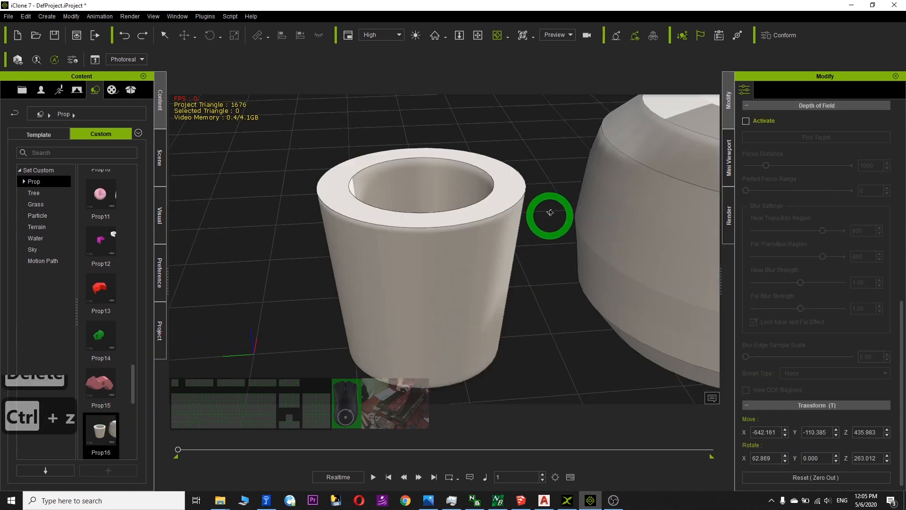
pyautogui.moveTo(547, 218); pyautogui.dragTo(540, 238, button='right')
pyautogui.press('1')
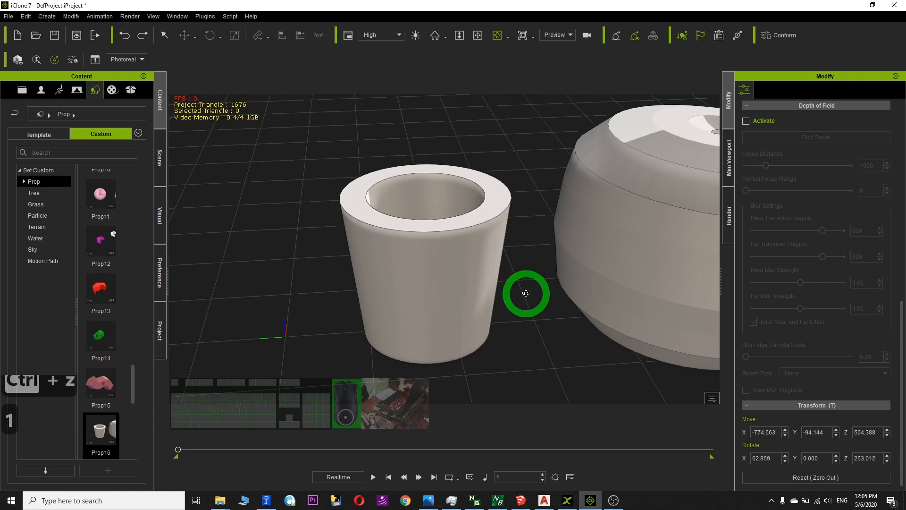
# Delete the cup from the scene and select the remaining rounded solid sub-prop.
pyautogui.doubleClick(438, 237)
pyautogui.press('Delete')
pyautogui.press('x')
pyautogui.moveTo(605, 218); pyautogui.dragTo(302, 237)
pyautogui.press('c')
pyautogui.moveTo(488, 269); pyautogui.dragTo(436, 217)
pyautogui.press('x')
pyautogui.press('c')
pyautogui.press('q')
pyautogui.doubleClick(441, 215)
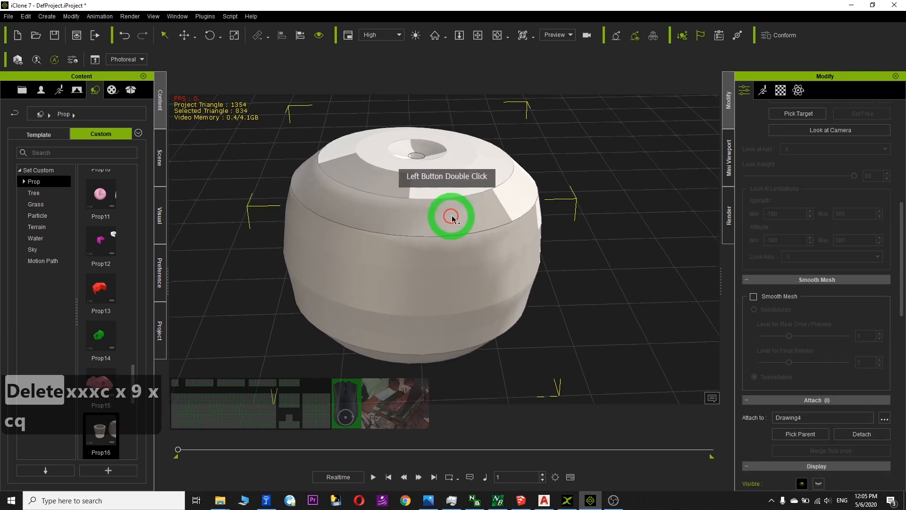
# Set the rounded solid's pivot to the bottom centre point and test it with a slight rotation.
pyautogui.moveTo(901, 256); pyautogui.dragTo(900, 424)
pyautogui.click(816, 247)
pyautogui.press('c')
pyautogui.moveTo(564, 307); pyautogui.dragTo(531, 208)
pyautogui.press('e')
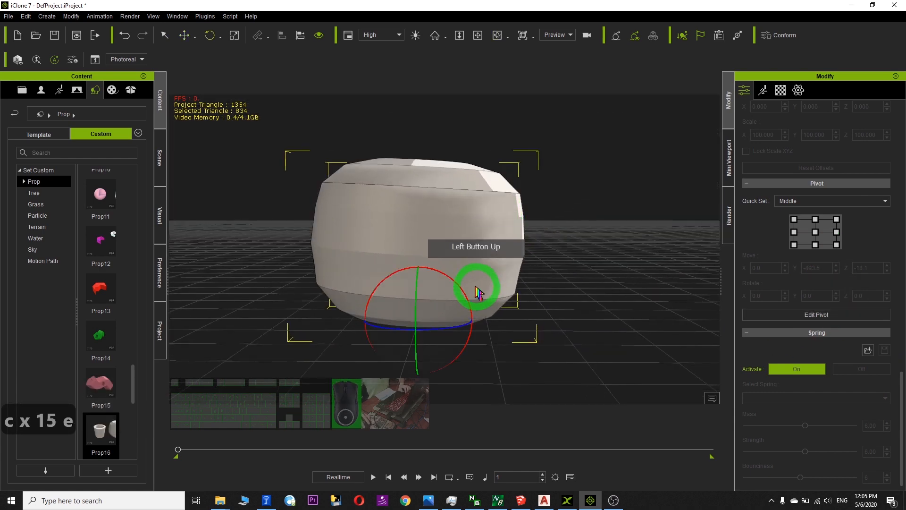
pyautogui.moveTo(461, 287); pyautogui.dragTo(902, 145)
# Reset the rounded solid's transform and zero out its move and rotate values.
pyautogui.doubleClick(461, 251)
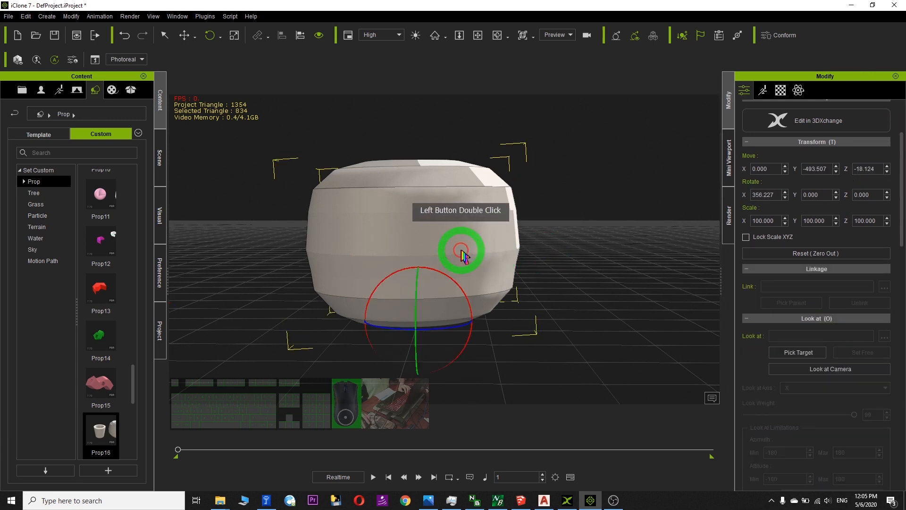
pyautogui.click(458, 241)
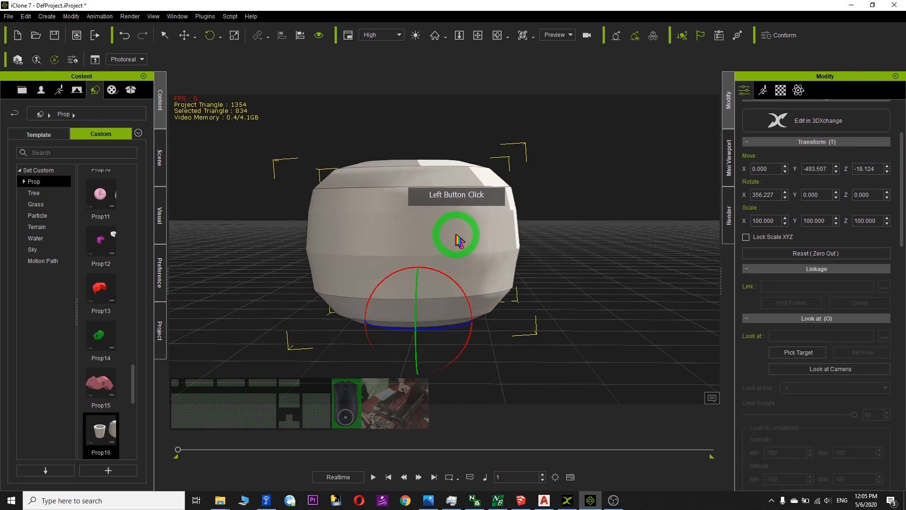
pyautogui.click(455, 235)
pyautogui.click(788, 255)
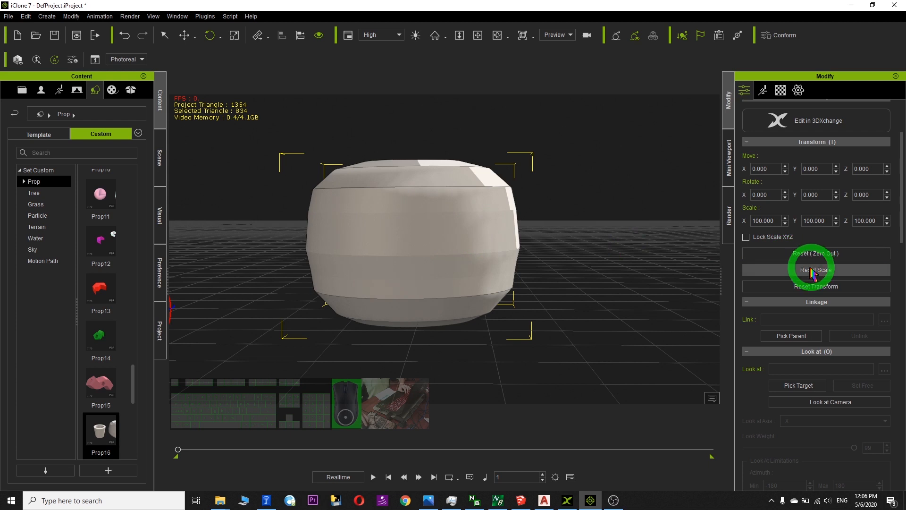
pyautogui.click(808, 286)
pyautogui.click(820, 255)
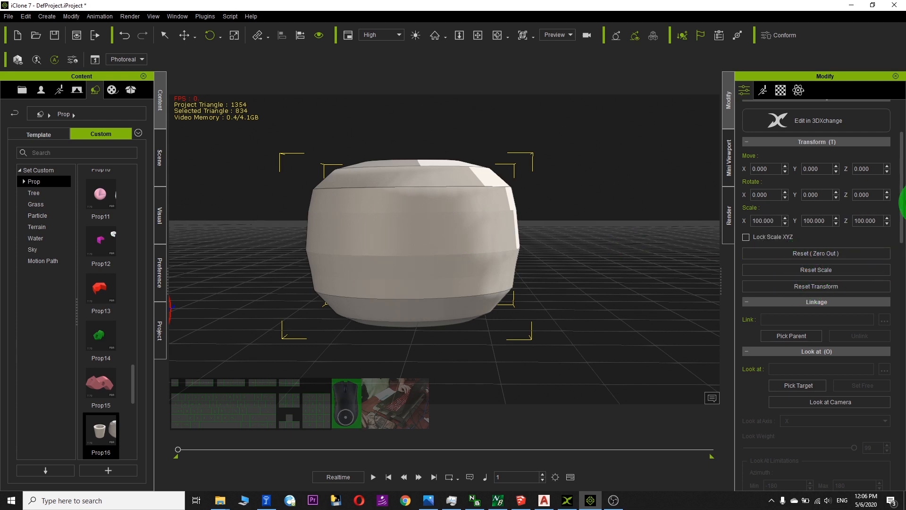
pyautogui.moveTo(902, 208); pyautogui.dragTo(900, 160)
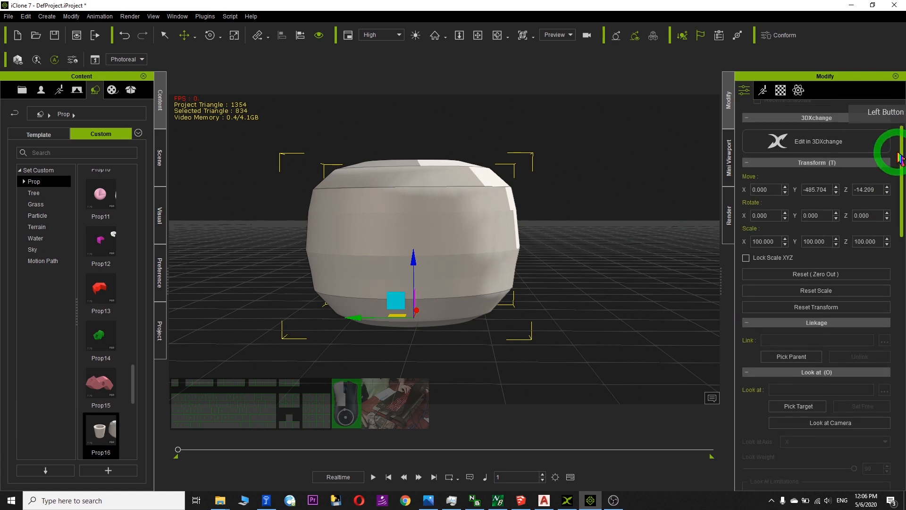
pyautogui.click(809, 287)
# Change the rounded solid's diffuse color to red and frame it from a higher angle.
pyautogui.click(417, 229)
pyautogui.moveTo(453, 231); pyautogui.dragTo(585, 241)
pyautogui.press('c')
pyautogui.moveTo(586, 283); pyautogui.dragTo(516, 281)
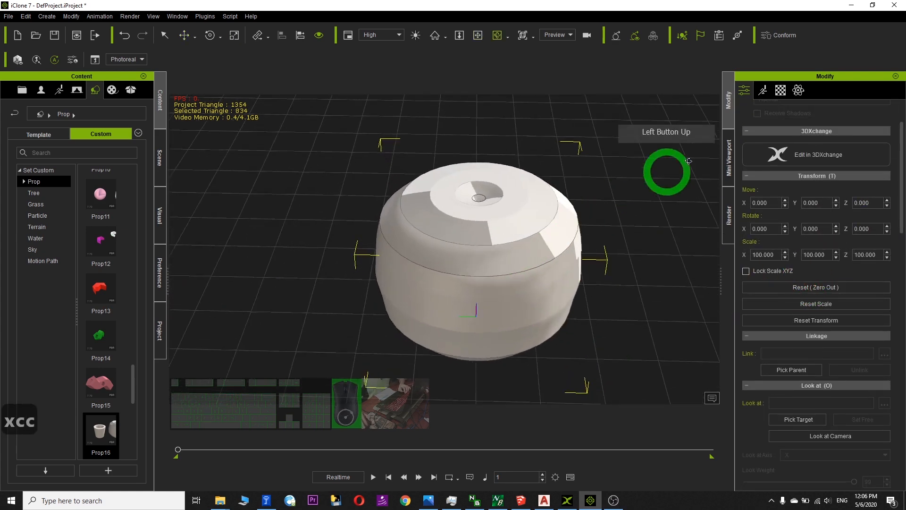
pyautogui.click(779, 94)
pyautogui.click(794, 386)
pyautogui.click(351, 211)
pyautogui.click(507, 338)
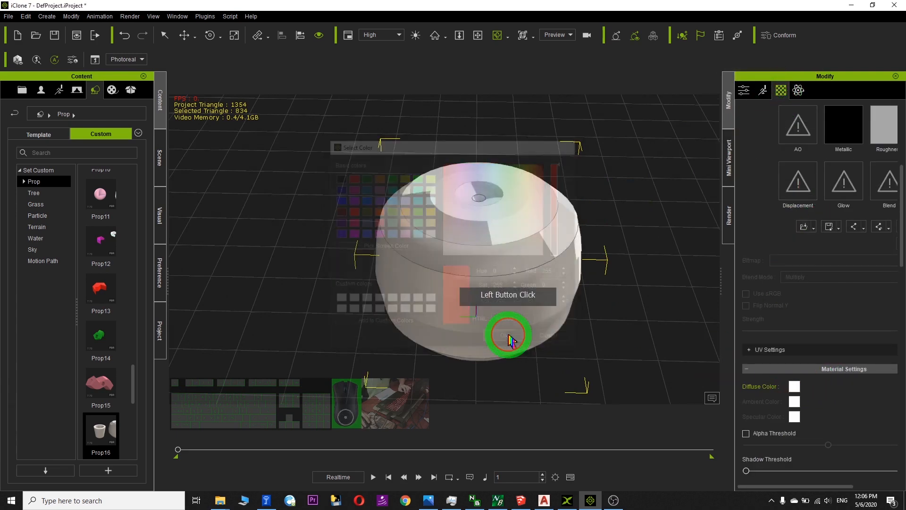
pyautogui.press('c')
pyautogui.moveTo(572, 277); pyautogui.dragTo(409, 172)
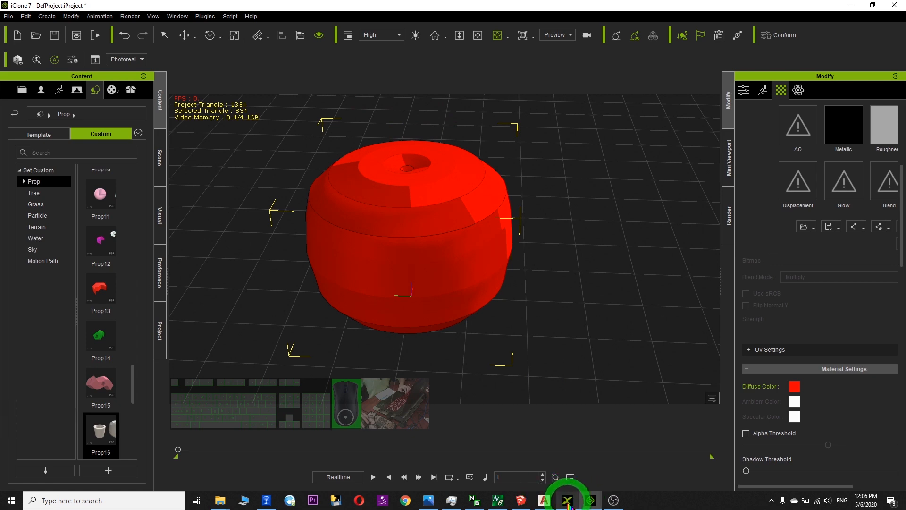
# Switch to AutoCAD and delete both the cup and the rounded solid from Drawing1.
pyautogui.click(544, 501)
pyautogui.scroll(-2, 404, 253)
pyautogui.scroll(4, 350, 208)
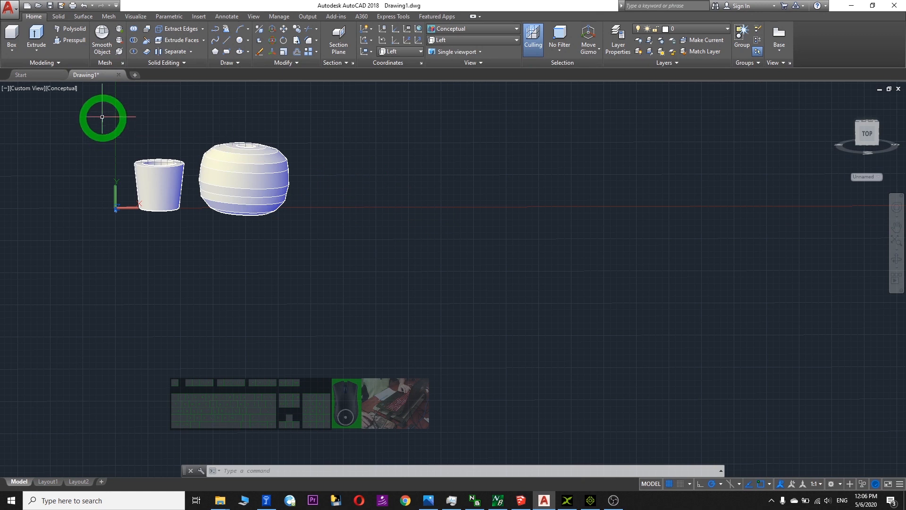
pyautogui.click(102, 116)
pyautogui.click(344, 247)
pyautogui.press('Delete')
# Draw an open two-segment polyline from the origin, with a steep first segment about 1306 long and a shallower second one.
pyautogui.scroll(3, 263, 185)
pyautogui.scroll(-4, 233, 190)
pyautogui.moveTo(183, 195); pyautogui.dragTo(318, 227, button='middle')
pyautogui.scroll(2, 327, 234)
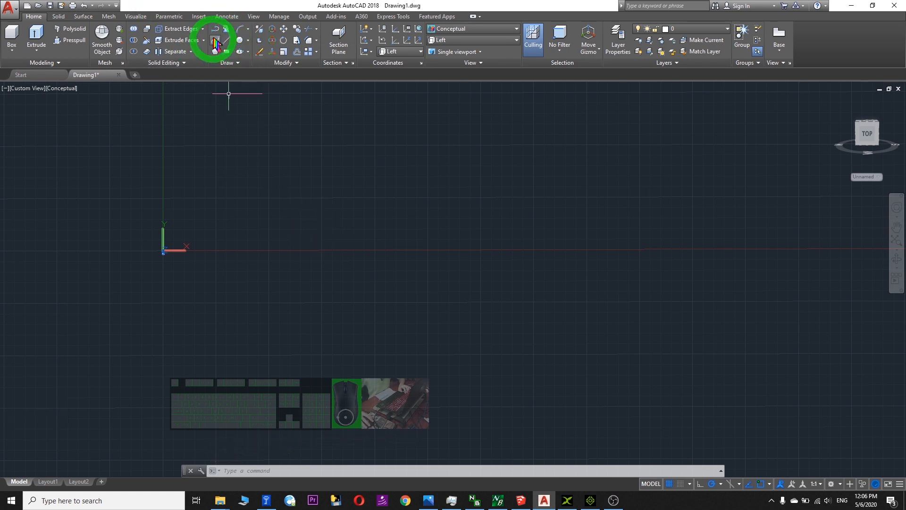
pyautogui.click(217, 35)
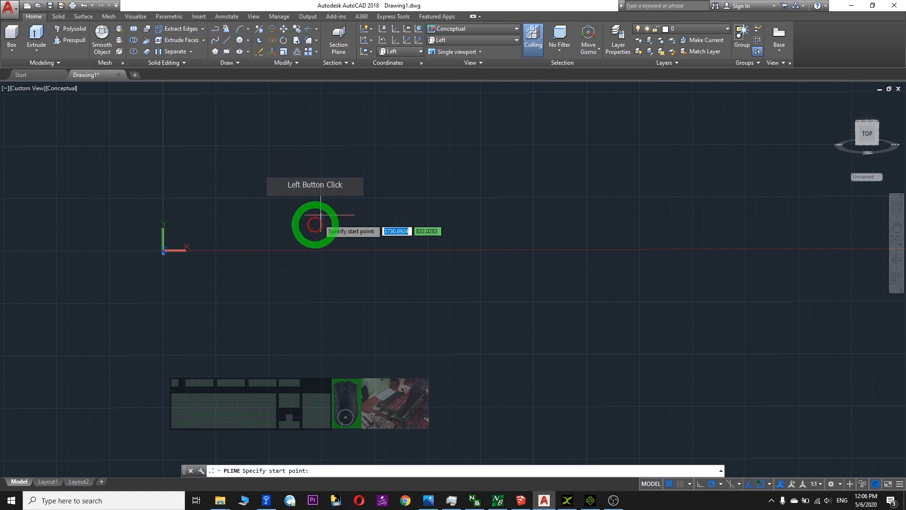
pyautogui.click(163, 251)
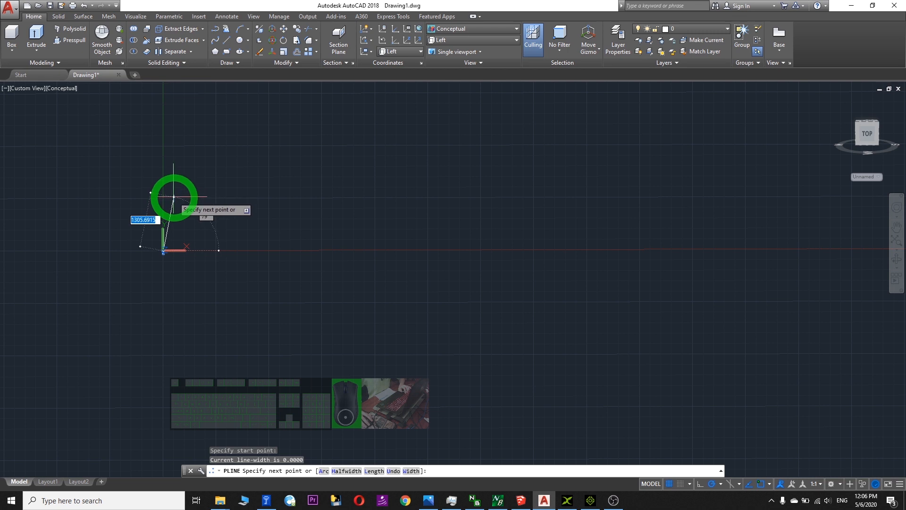
pyautogui.click(174, 196)
pyautogui.click(218, 153)
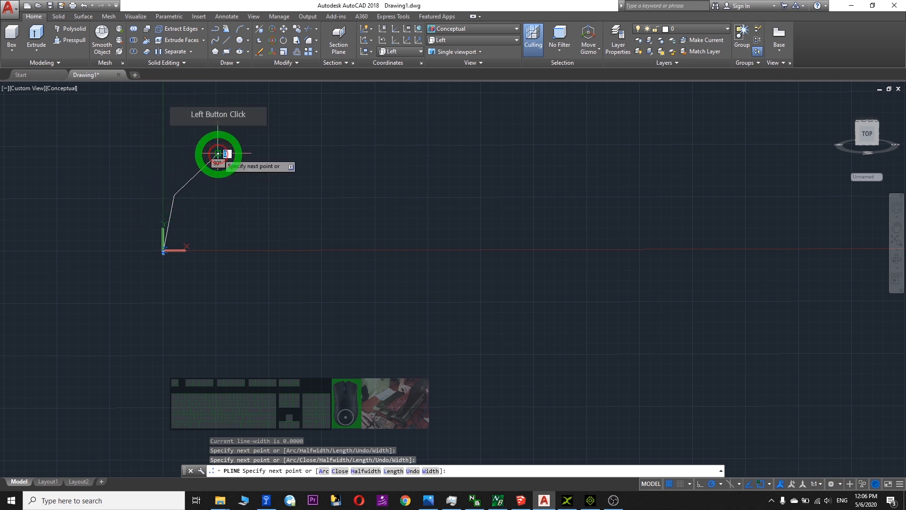
pyautogui.press('Escape')
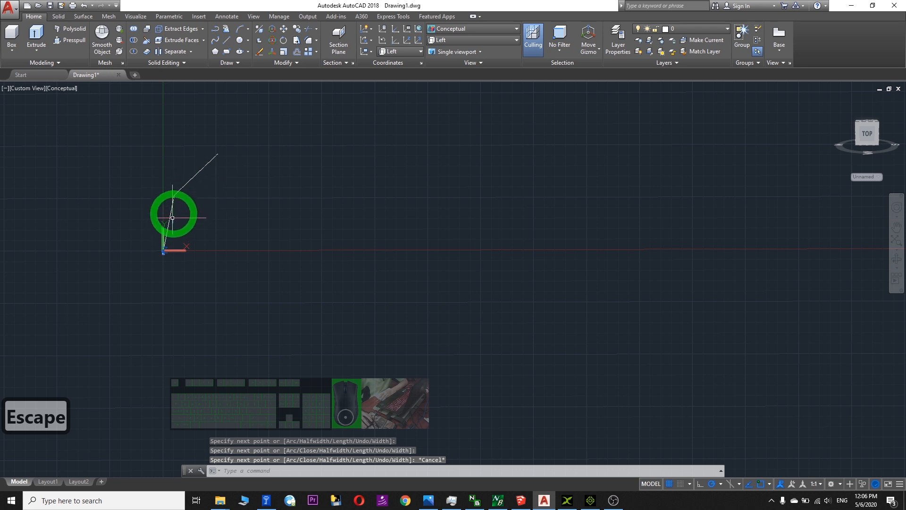
# Try a fillet on the polyline's corner with a radius picked by two points, and undo it.
pyautogui.click(310, 41)
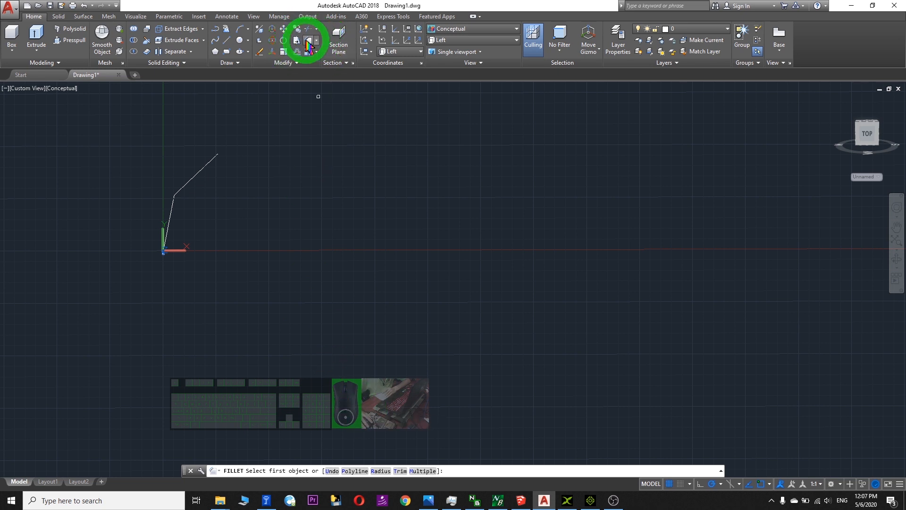
pyautogui.click(380, 471)
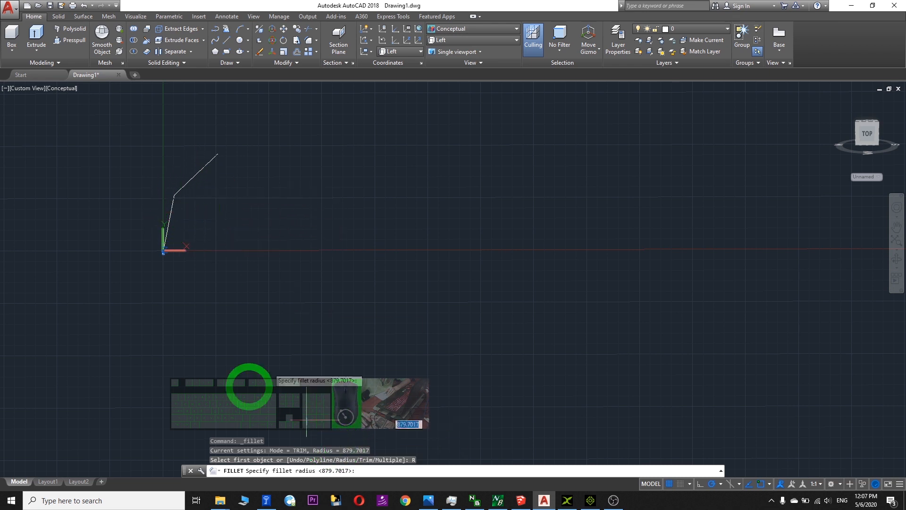
pyautogui.click(218, 219)
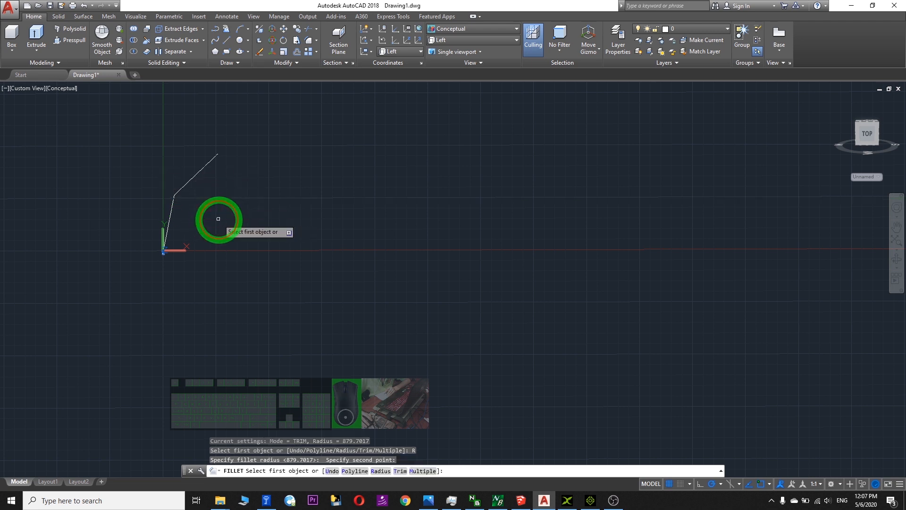
pyautogui.click(186, 181)
pyautogui.click(167, 211)
pyautogui.click(220, 174)
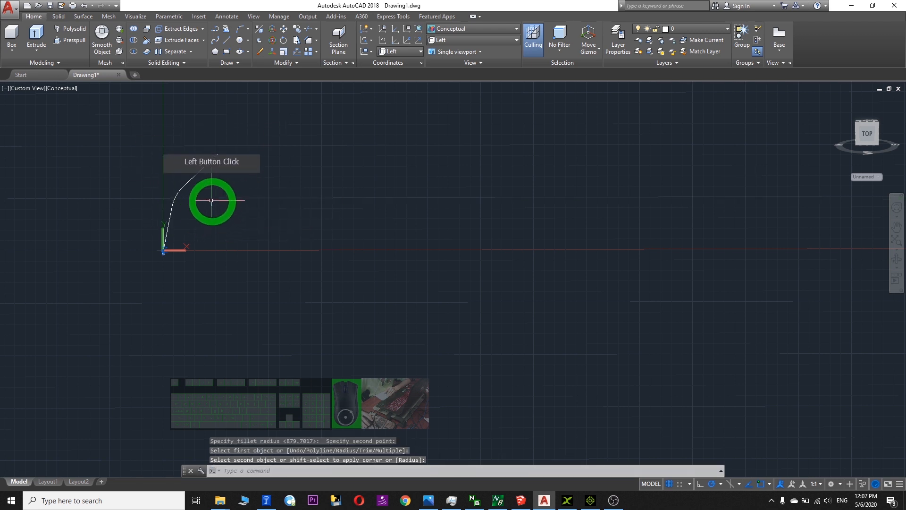
pyautogui.doubleClick(86, 7)
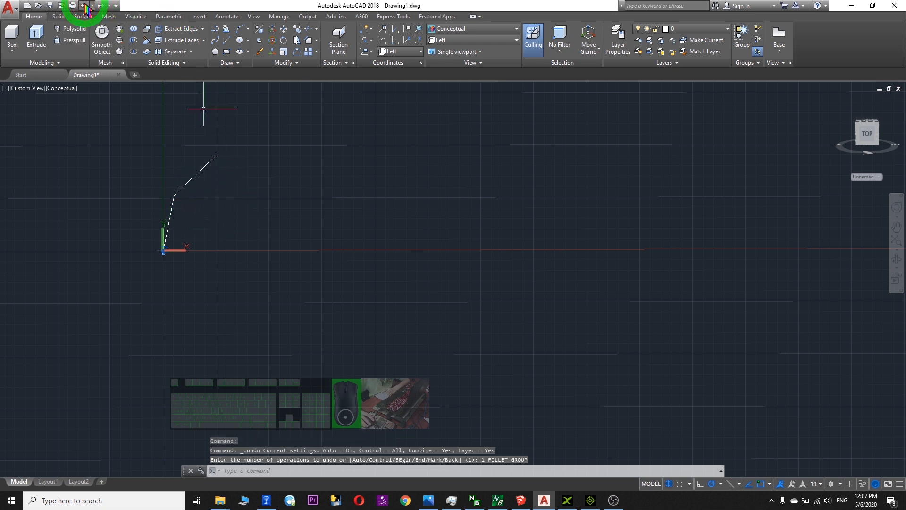
# Fillet the polyline's corner into a smooth bend, using a larger radius picked by two points in the drawing.
pyautogui.click(310, 47)
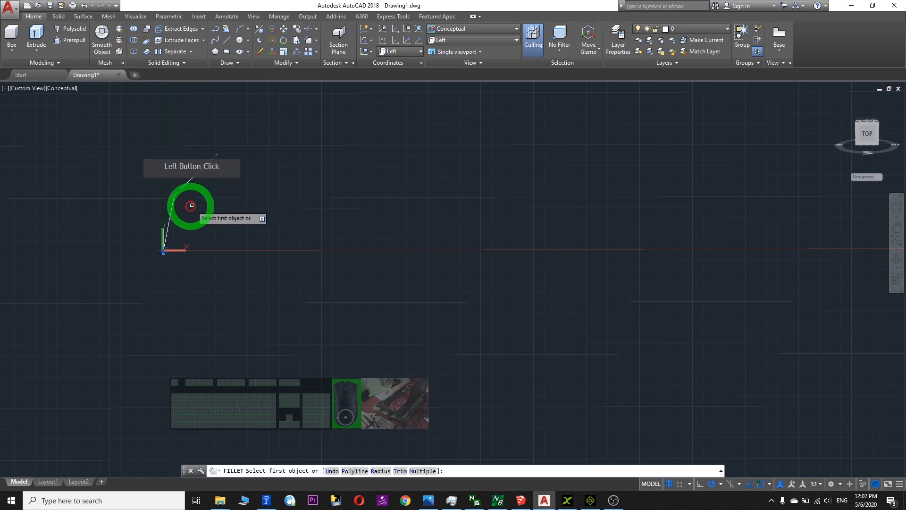
pyautogui.click(387, 474)
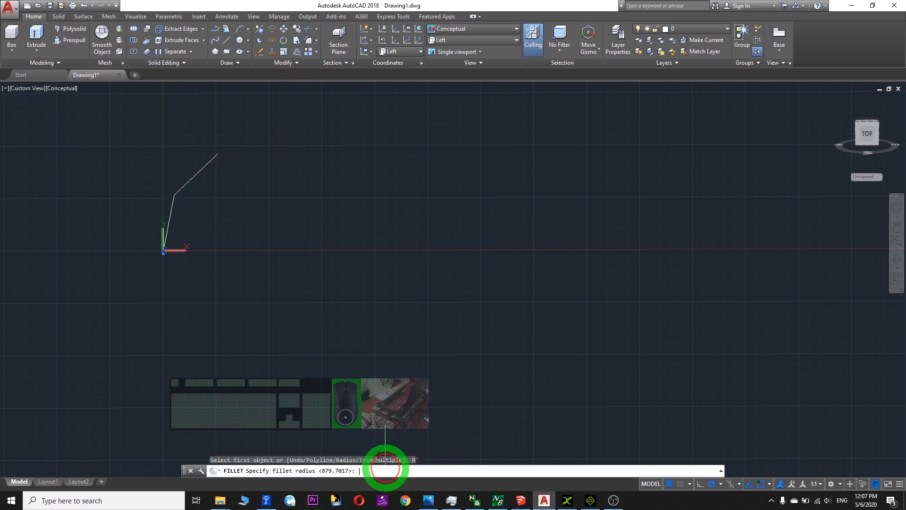
pyautogui.click(191, 204)
pyautogui.click(295, 256)
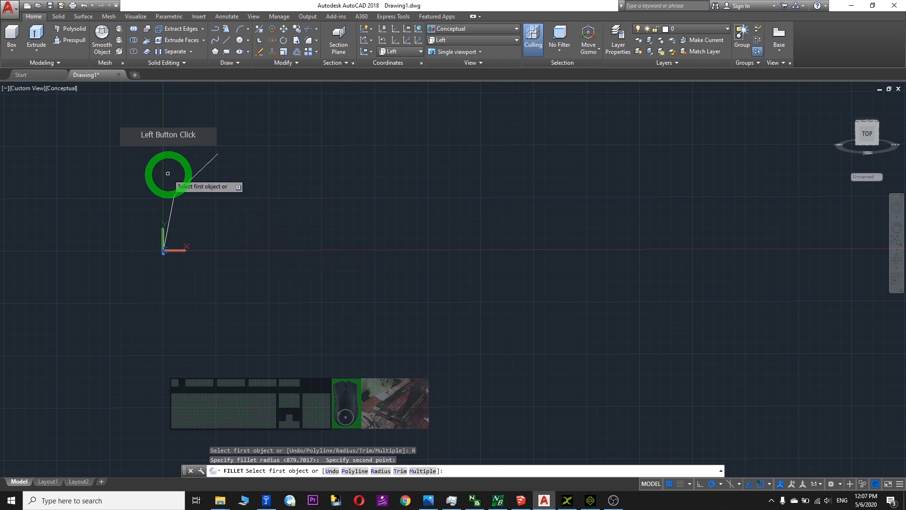
pyautogui.click(192, 180)
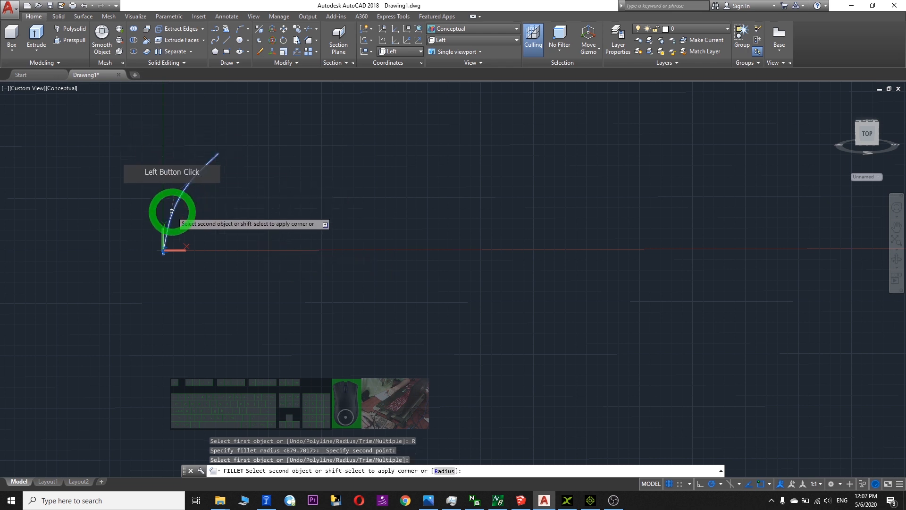
pyautogui.click(172, 210)
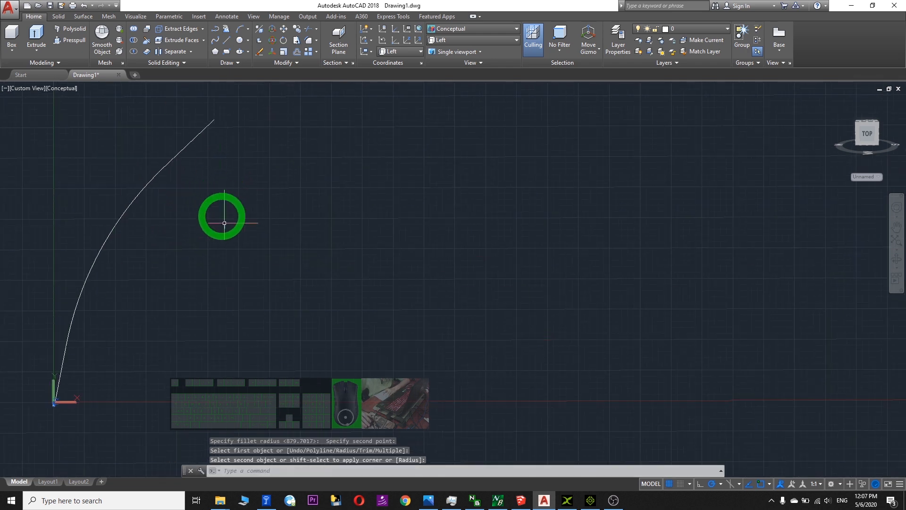
# Switch to the Bottom working plane and draw a circle of radius about 158 centred on the curve's lower end.
pyautogui.moveTo(242, 314); pyautogui.dragTo(428, 226, button='middle')
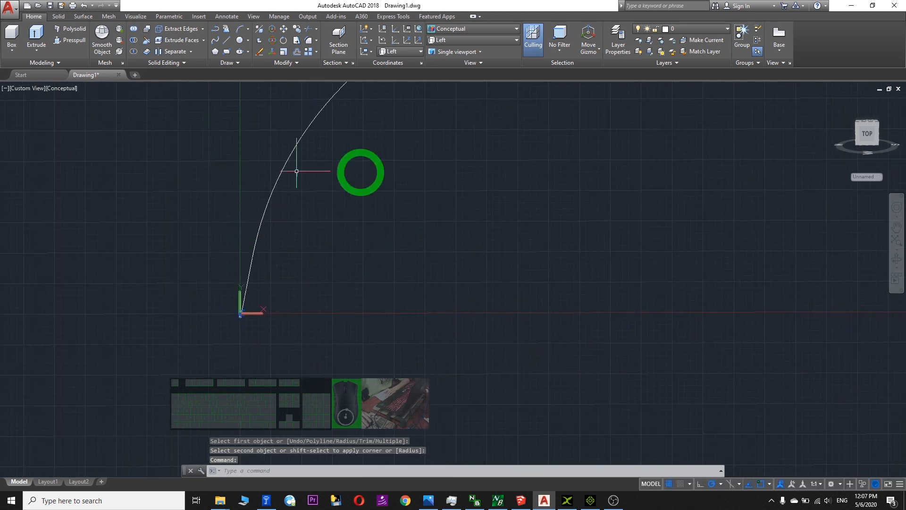
pyautogui.click(491, 41)
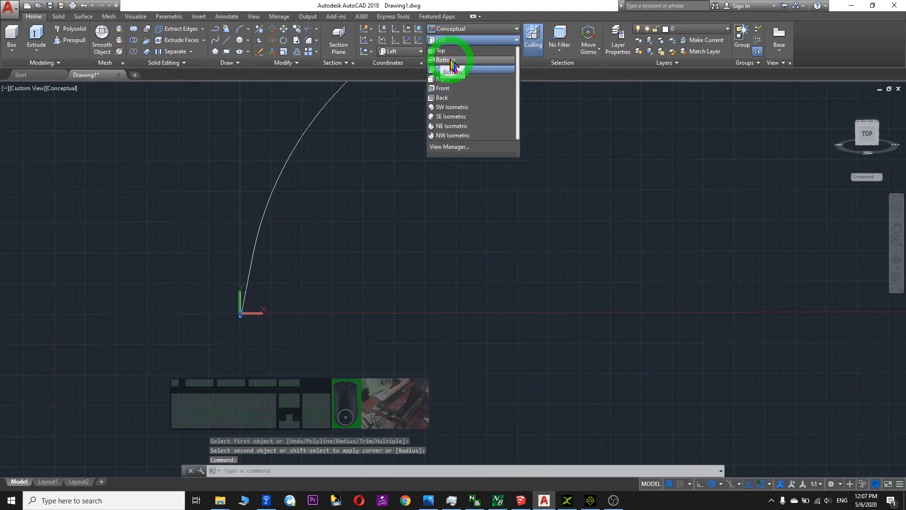
pyautogui.click(446, 61)
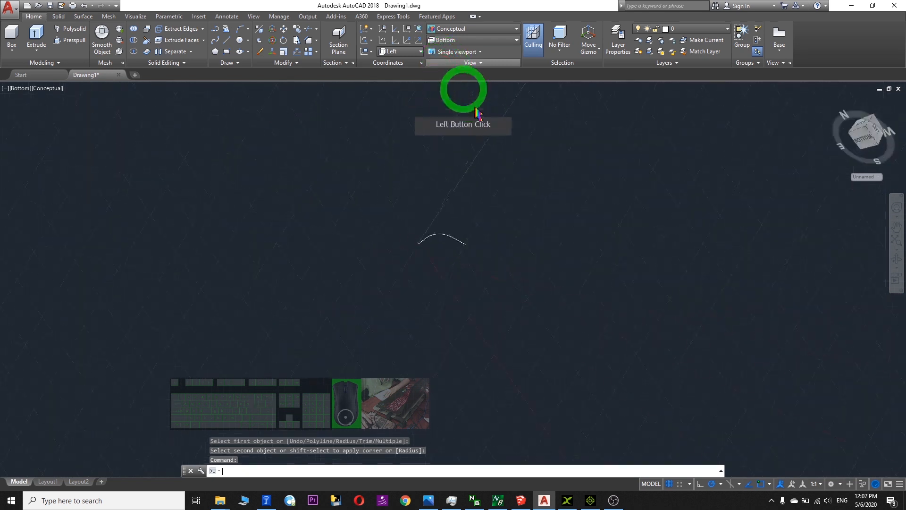
pyautogui.click(897, 260)
pyautogui.moveTo(313, 287); pyautogui.dragTo(482, 314)
pyautogui.moveTo(309, 316); pyautogui.dragTo(432, 359)
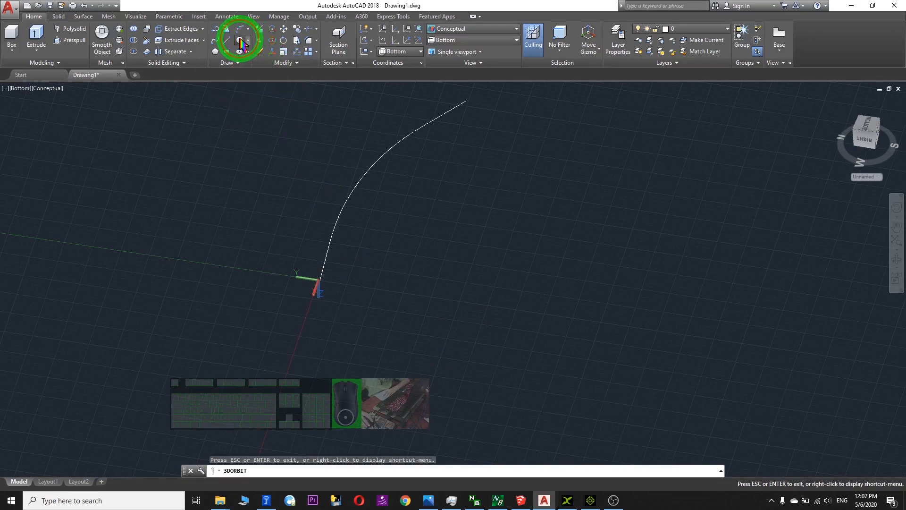
pyautogui.click(242, 44)
pyautogui.click(321, 277)
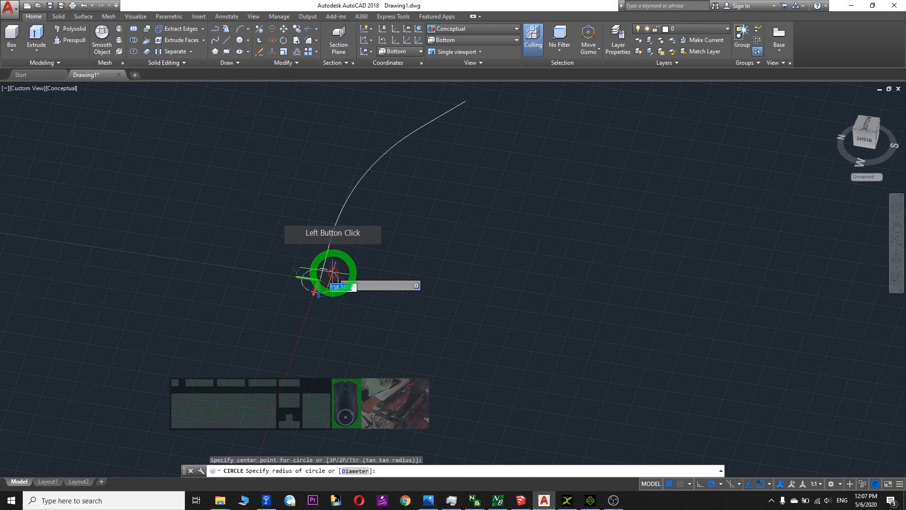
pyautogui.click(329, 276)
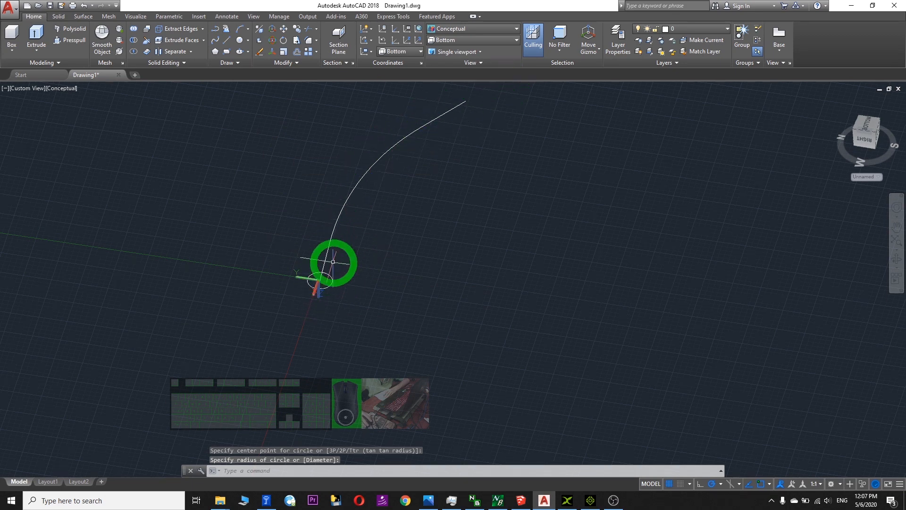
# Sweep the circle at the curve's lower end along the filleted polyline to form a solid curved tube.
pyautogui.scroll(2, 437, 283)
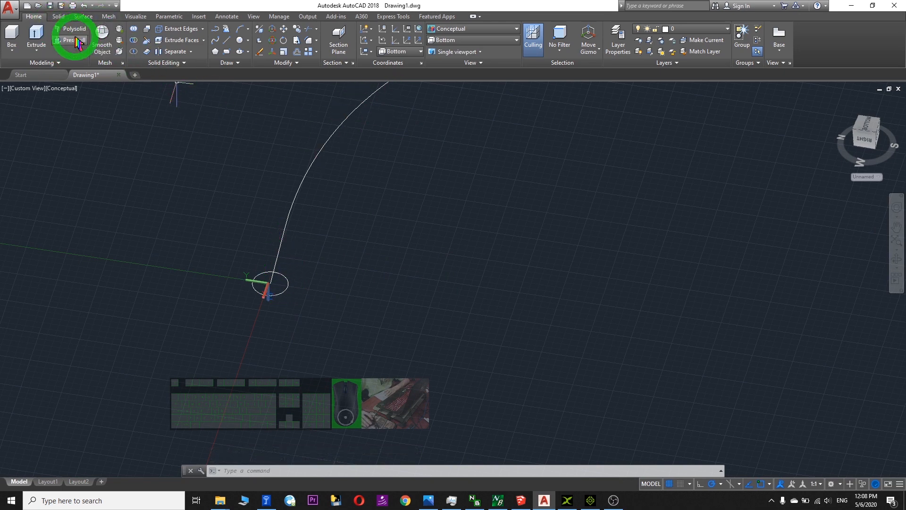
pyautogui.click(59, 16)
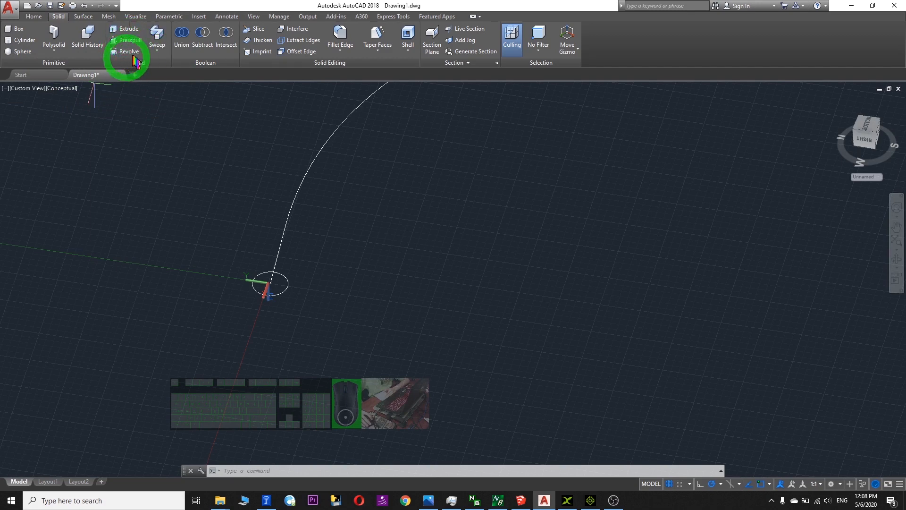
pyautogui.click(160, 35)
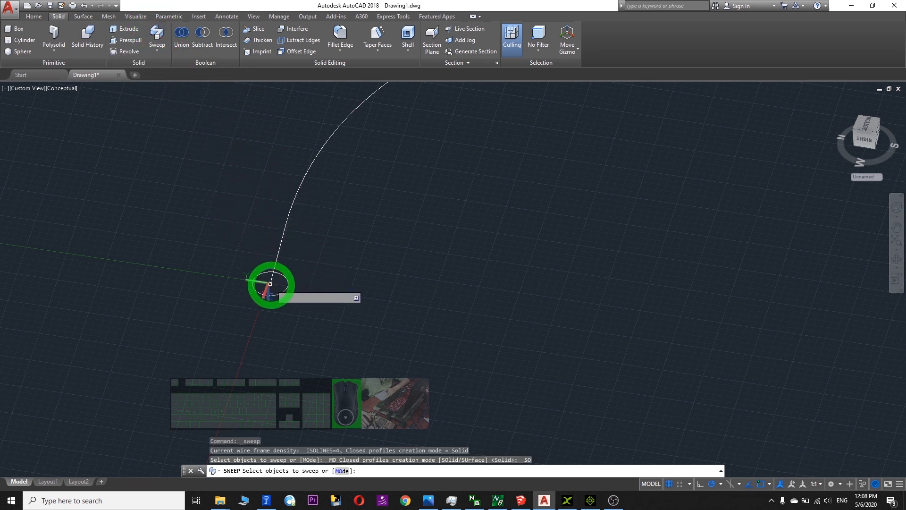
pyautogui.click(281, 293)
pyautogui.press('Return')
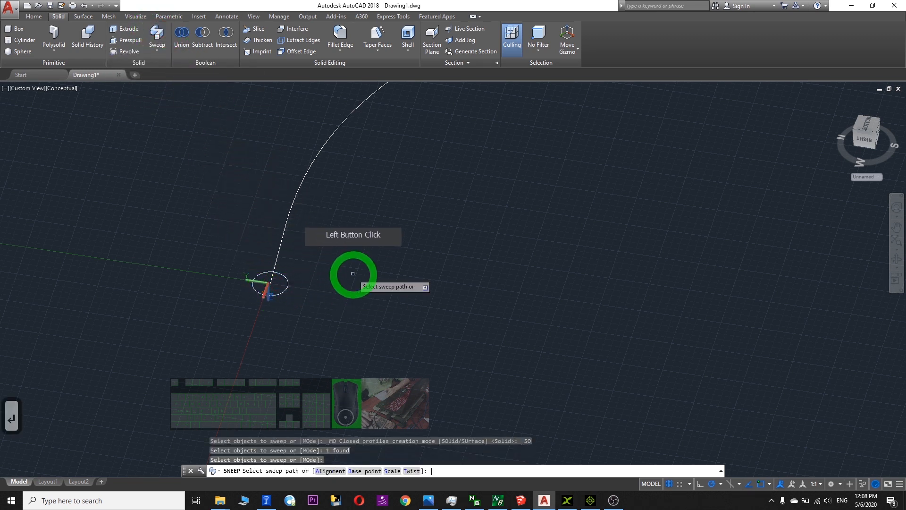
pyautogui.click(279, 256)
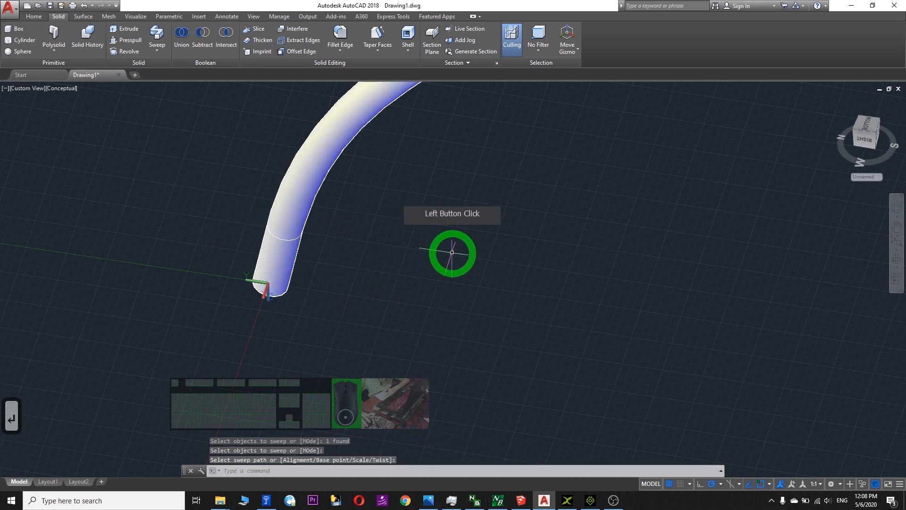
pyautogui.scroll(-3, 453, 253)
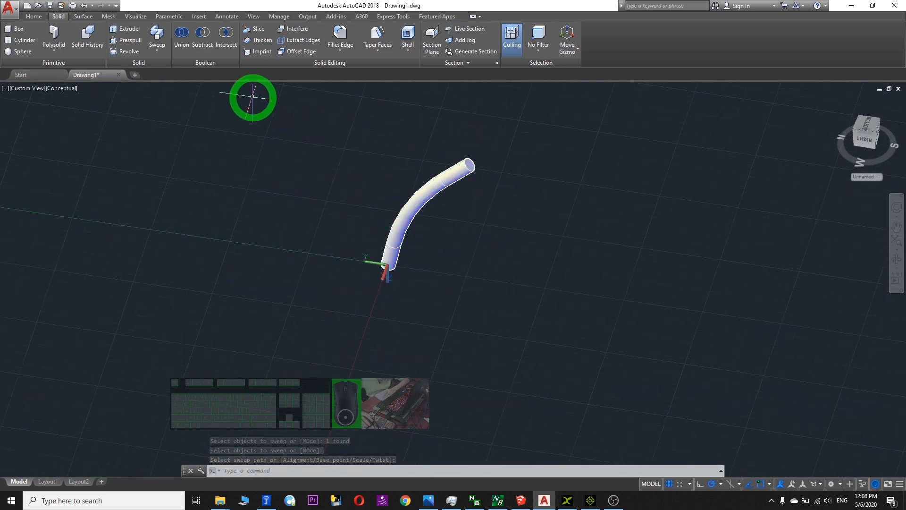
# Export the visible entities as FBX under the name Drawing5, with embedded textures.
pyautogui.click(14, 18)
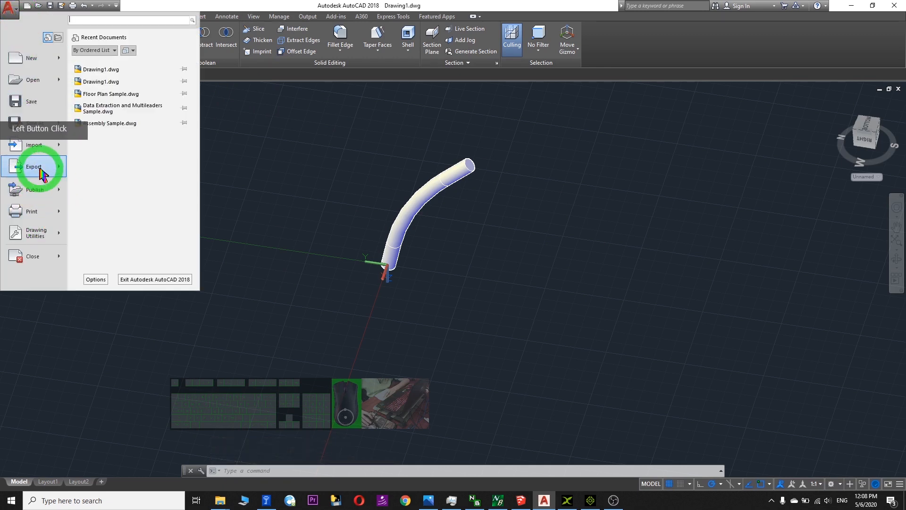
pyautogui.moveTo(47, 177)
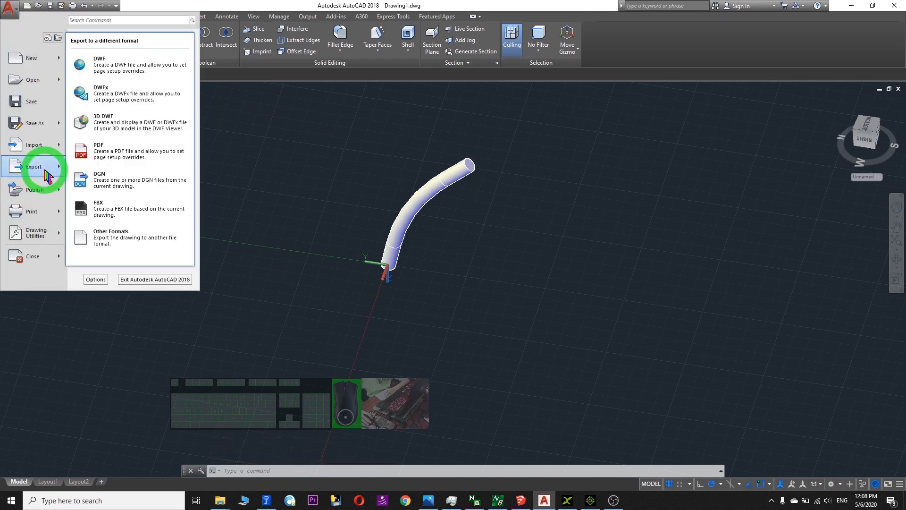
pyautogui.click(126, 203)
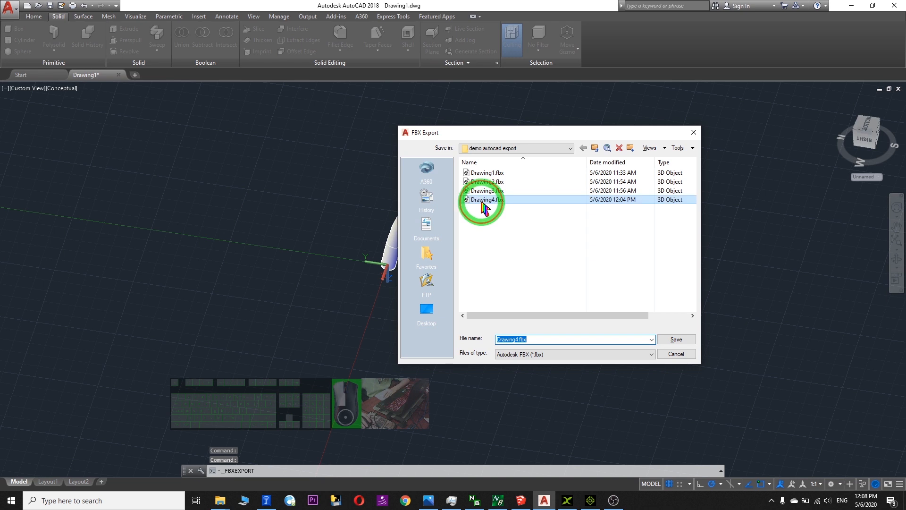
pyautogui.click(518, 340)
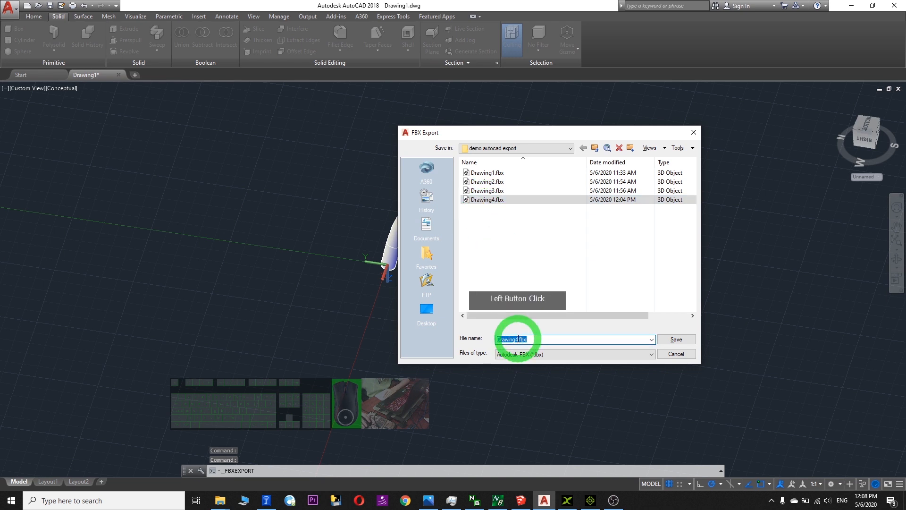
pyautogui.moveTo(536, 335); pyautogui.dragTo(584, 341)
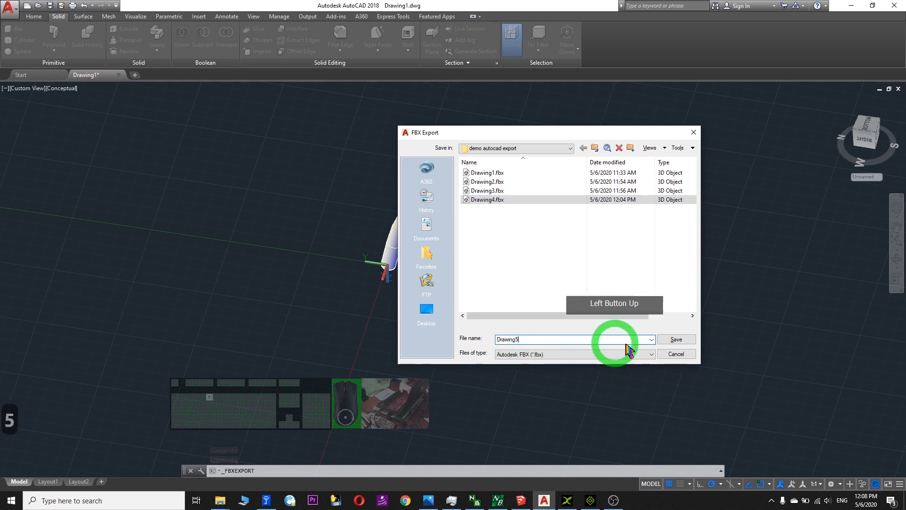
pyautogui.click(677, 340)
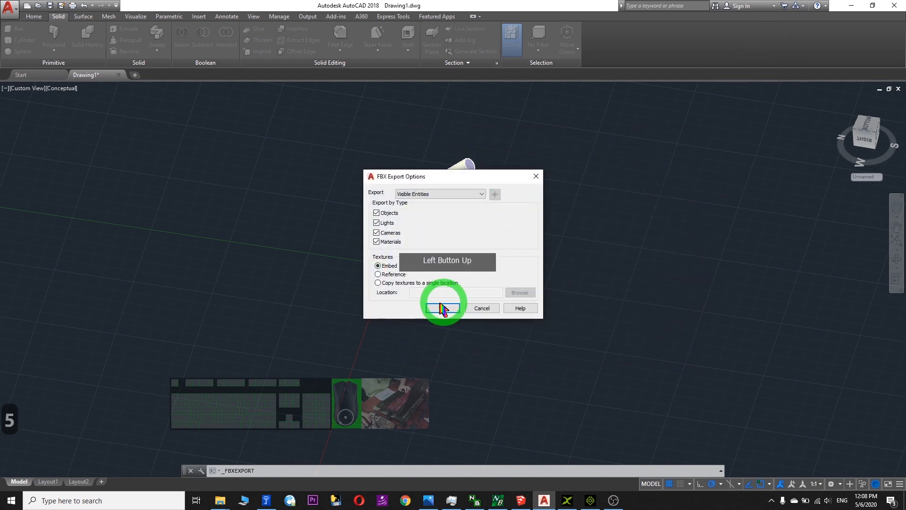
pyautogui.click(439, 308)
# Switch to iClone 7 and bring Drawing5.fbx from the demo autocad export folder into the scene beside the red prop.
pyautogui.click(851, 6)
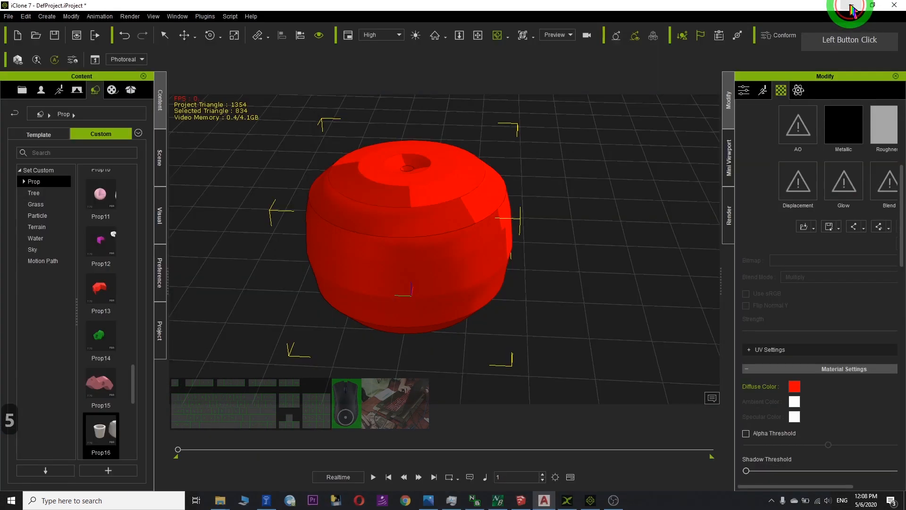
pyautogui.click(526, 204)
pyautogui.scroll(-7, 525, 204)
pyautogui.moveTo(514, 4); pyautogui.dragTo(546, 35)
pyautogui.click(137, 291)
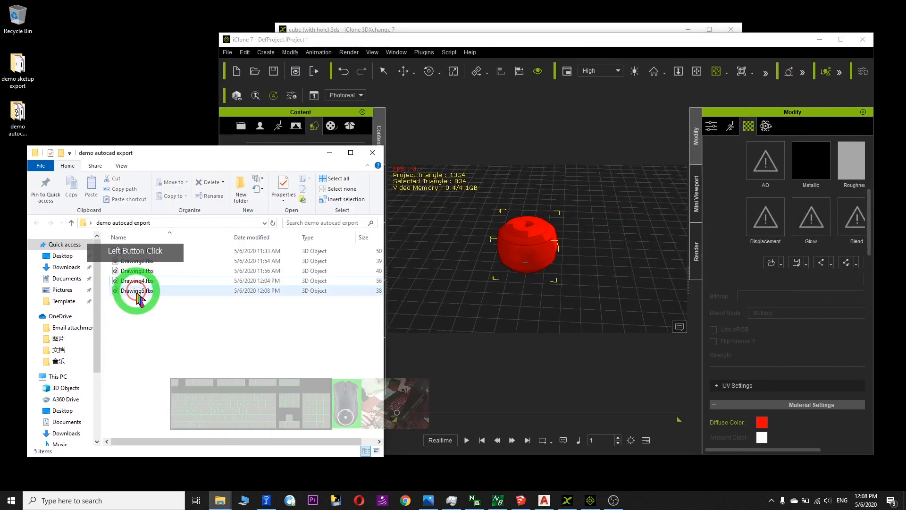
pyautogui.moveTo(134, 297); pyautogui.dragTo(573, 293)
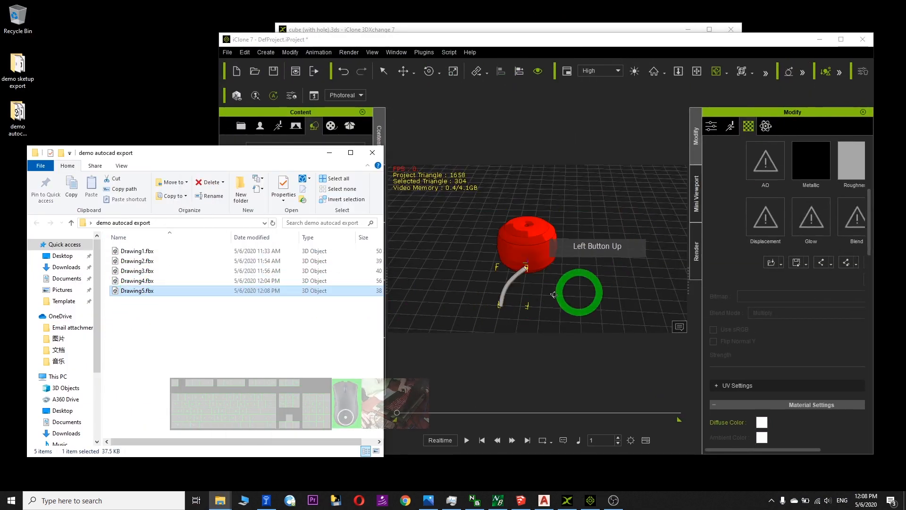
pyautogui.click(841, 39)
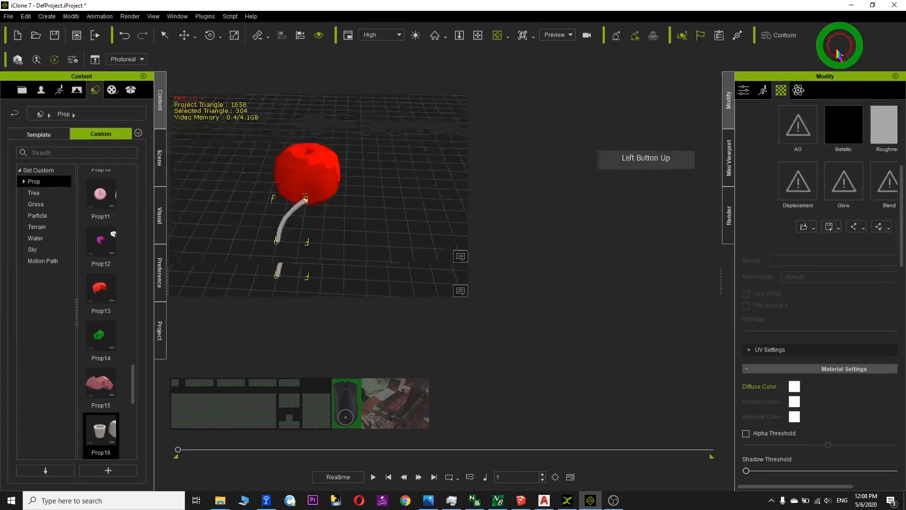
# Set the curved tube's pivot to Middle and reset its transform with Zero Out.
pyautogui.click(379, 322)
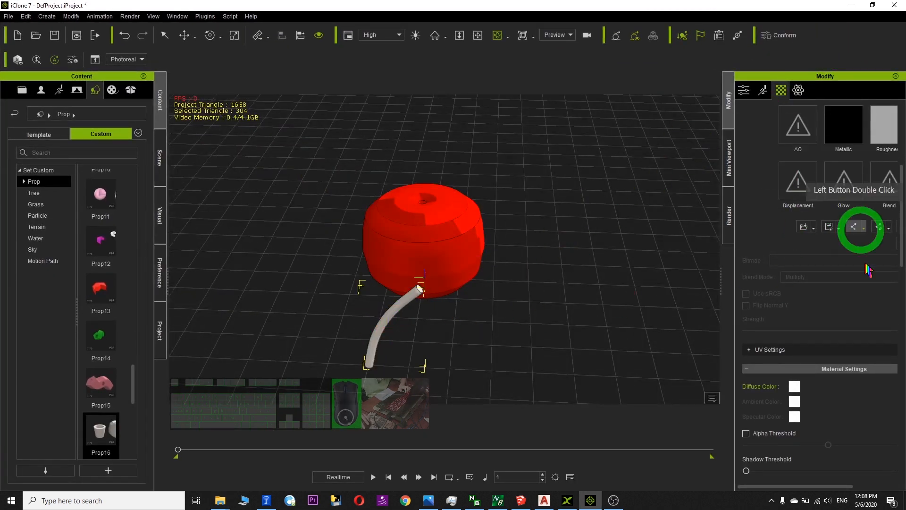
pyautogui.moveTo(901, 245); pyautogui.dragTo(901, 158)
pyautogui.click(745, 90)
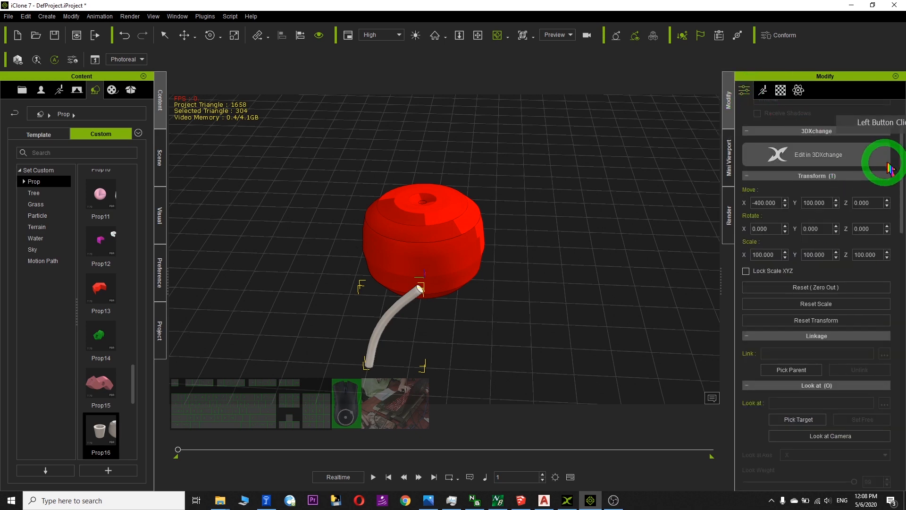
pyautogui.moveTo(900, 162); pyautogui.dragTo(904, 407)
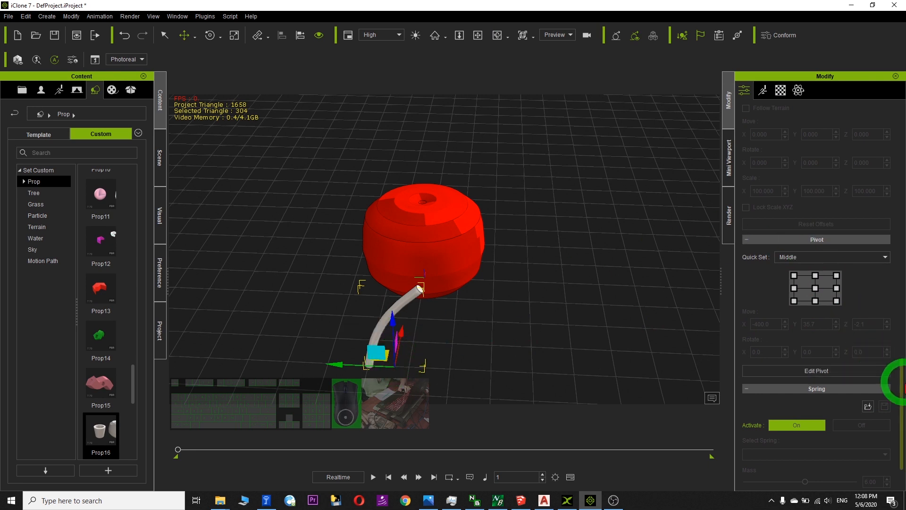
pyautogui.moveTo(903, 381); pyautogui.dragTo(904, 144)
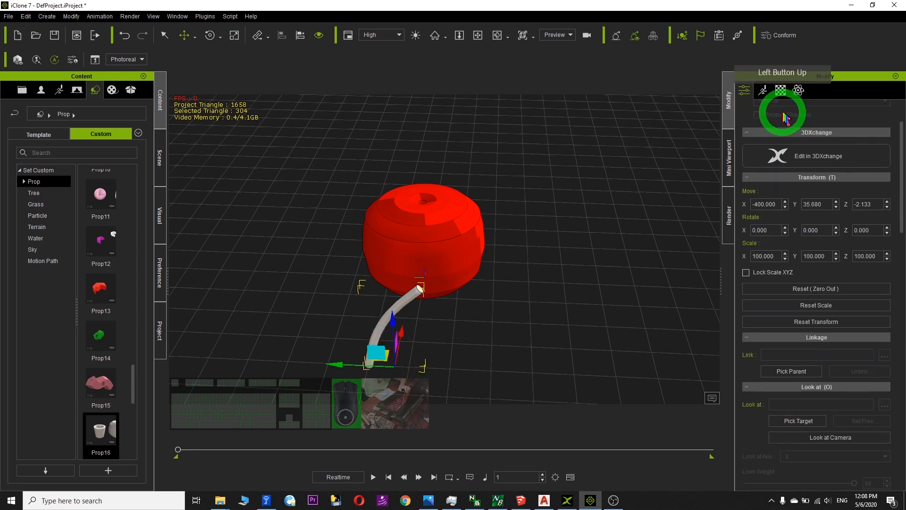
pyautogui.click(815, 290)
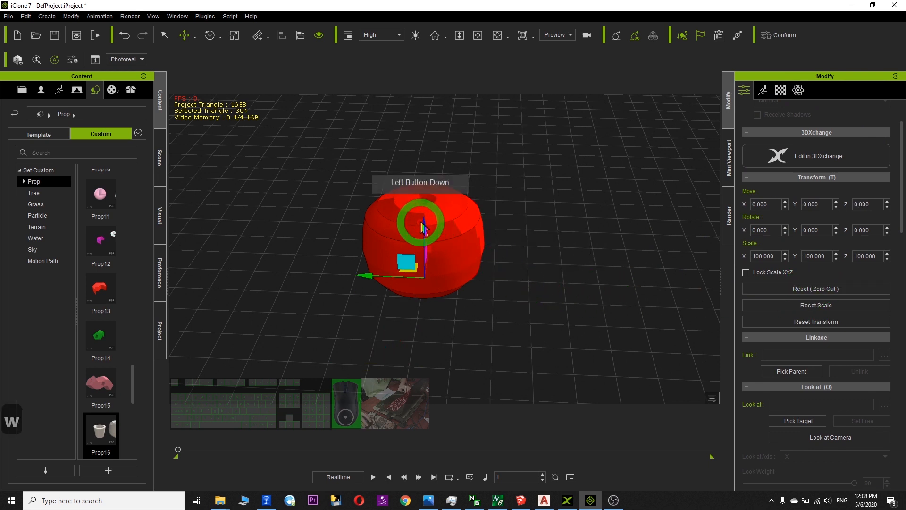
# Select Drawing5 in the scene list instead of the red prop and raise it to a Z position of about 250.
pyautogui.moveTo(423, 218); pyautogui.dragTo(423, 213)
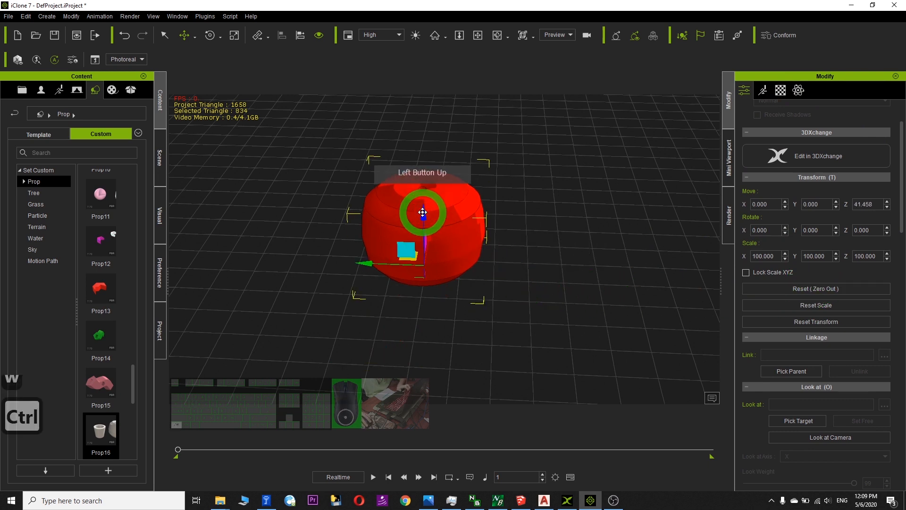
pyautogui.hotkey('ctrl', 'z')
pyautogui.click(160, 159)
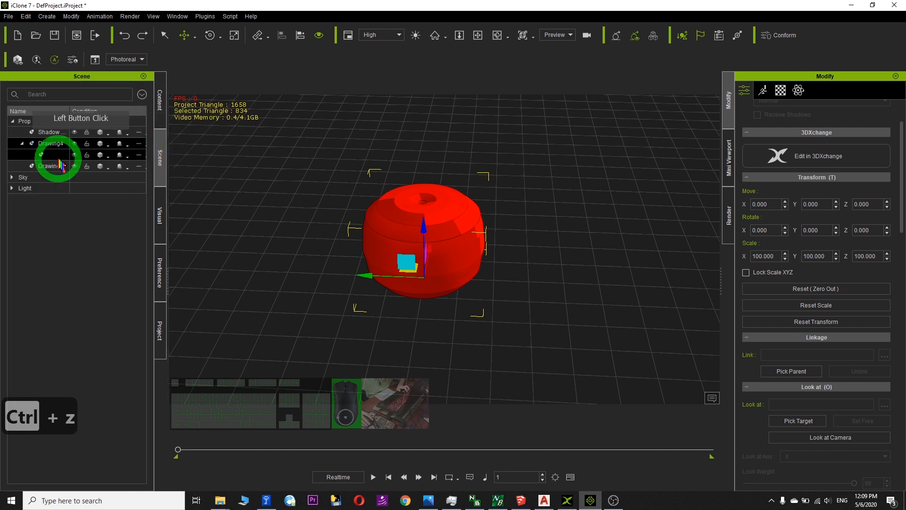
pyautogui.click(432, 199)
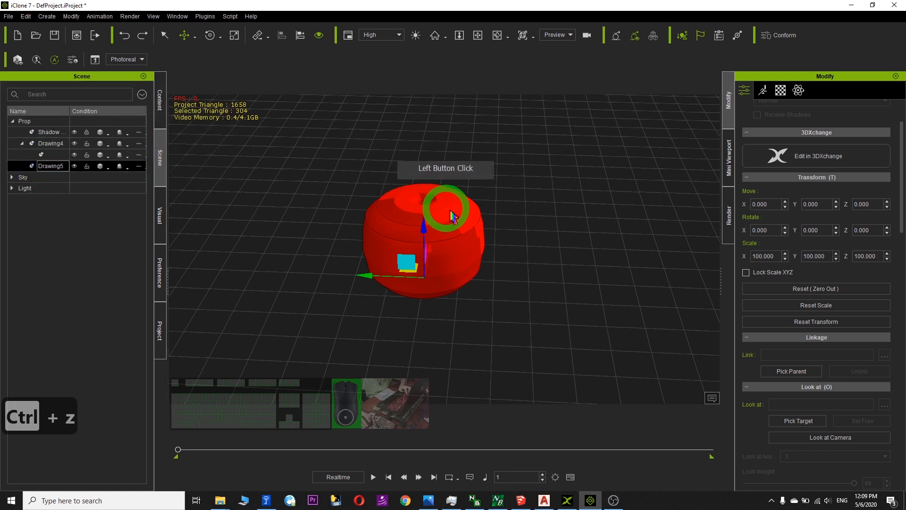
pyautogui.press('f')
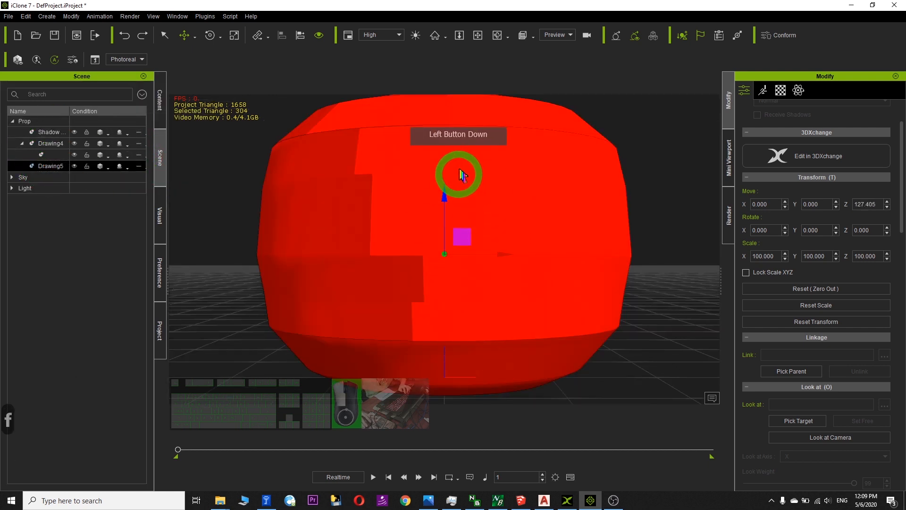
pyautogui.moveTo(462, 175); pyautogui.dragTo(469, 61)
# Scale the curved tube down uniformly to about 58 percent on all three axes.
pyautogui.press('x')
pyautogui.moveTo(488, 225); pyautogui.dragTo(567, 301)
pyautogui.press('c')
pyautogui.scroll(-5, 522, 300)
pyautogui.press('c')
pyautogui.press('e')
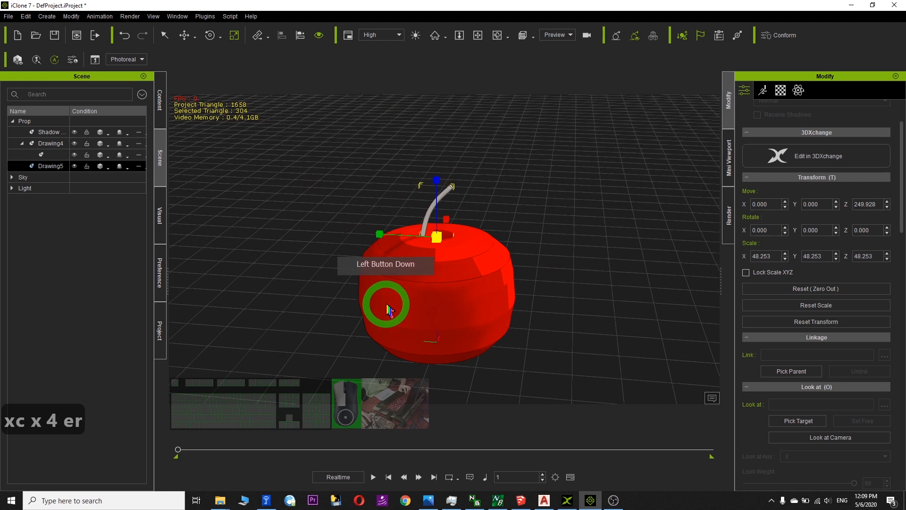
pyautogui.moveTo(406, 293); pyautogui.dragTo(396, 233)
# Move the tube horizontally over the hole in the red prop, to about X 0.6 and Y -35.3.
pyautogui.press('w')
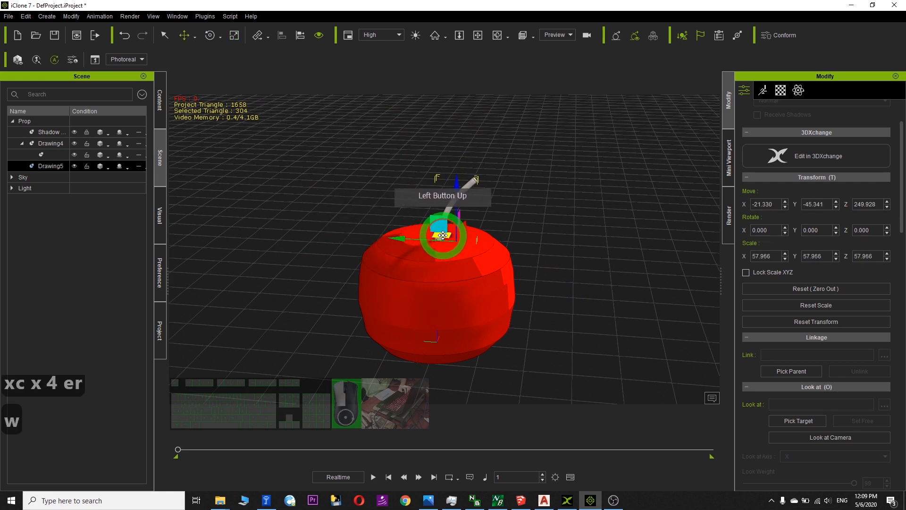
pyautogui.press('c')
pyautogui.moveTo(437, 236); pyautogui.dragTo(617, 310)
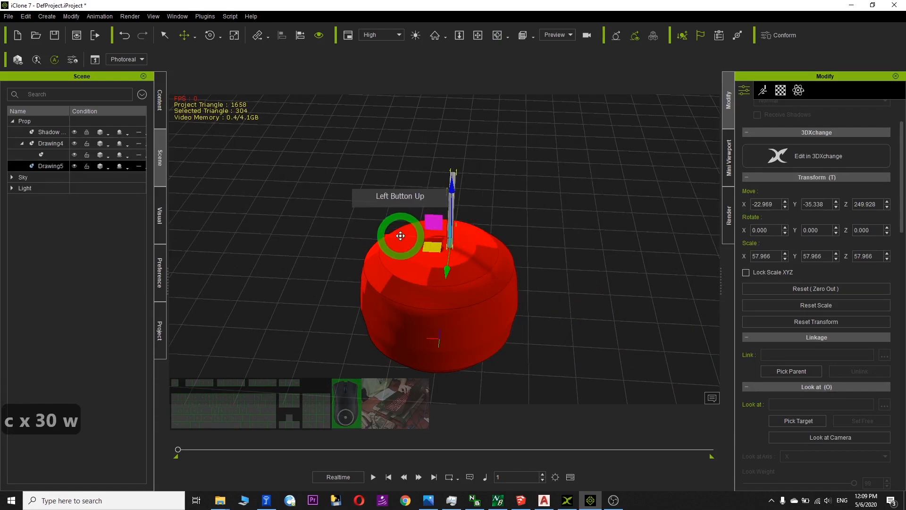
pyautogui.press('c')
pyautogui.moveTo(389, 238); pyautogui.dragTo(435, 230)
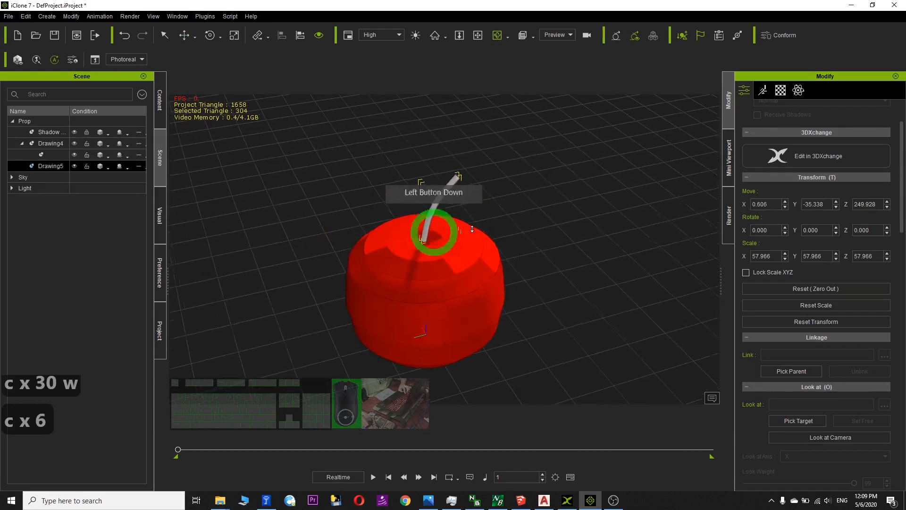
pyautogui.scroll(6, 502, 222)
pyautogui.press('c')
pyautogui.moveTo(539, 227); pyautogui.dragTo(450, 248)
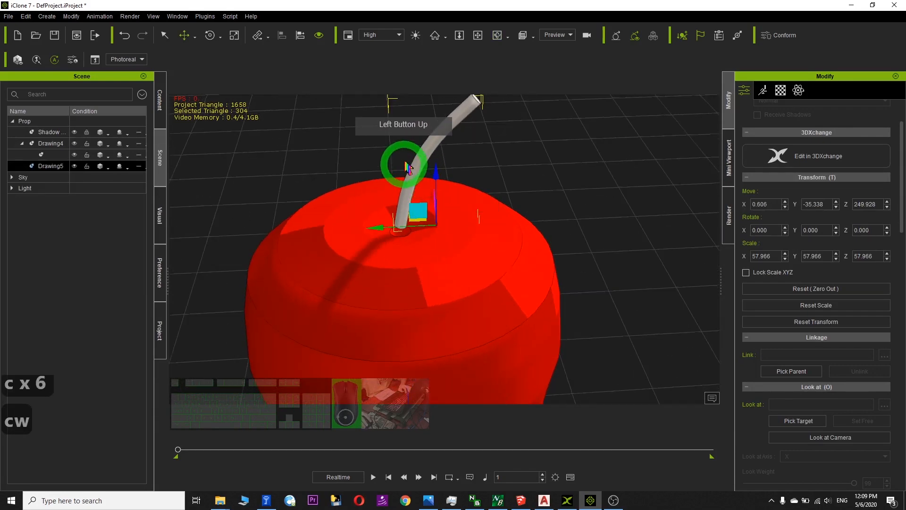
# Lower the tube into the hole as a stem, at a Z position of about 223.
pyautogui.press('c')
pyautogui.moveTo(437, 192); pyautogui.dragTo(489, 152)
pyautogui.press('x')
pyautogui.press('c')
pyautogui.scroll(-3, 567, 208)
pyautogui.press('x')
pyautogui.press('c')
pyautogui.moveTo(585, 223); pyautogui.dragTo(381, 222)
pyautogui.press('q')
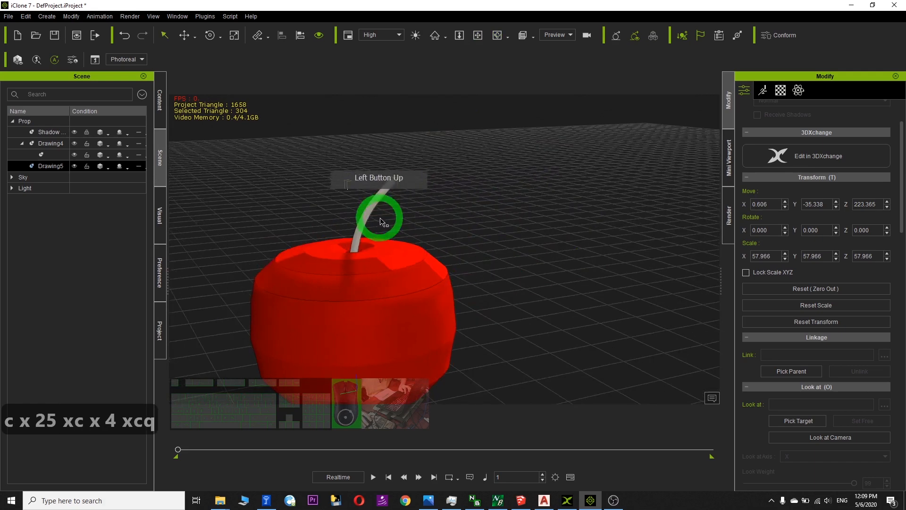
# Set the stem material's diffuse color to a dark brown, made by darkening the orange-brown basic color.
pyautogui.click(781, 89)
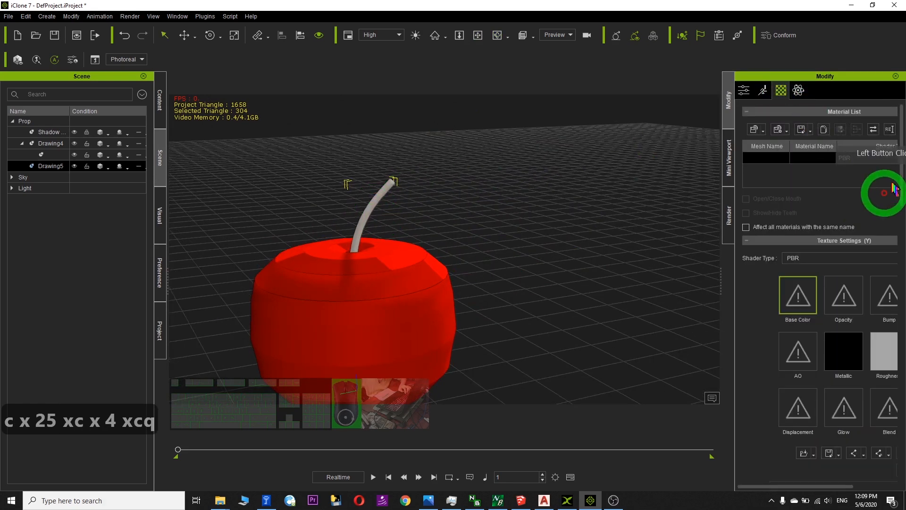
pyautogui.moveTo(901, 177); pyautogui.dragTo(901, 264)
pyautogui.click(795, 317)
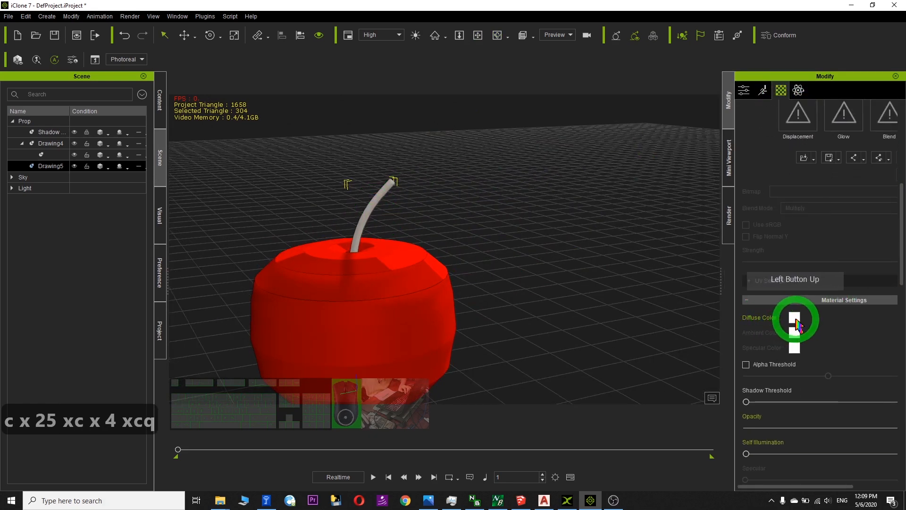
pyautogui.click(338, 211)
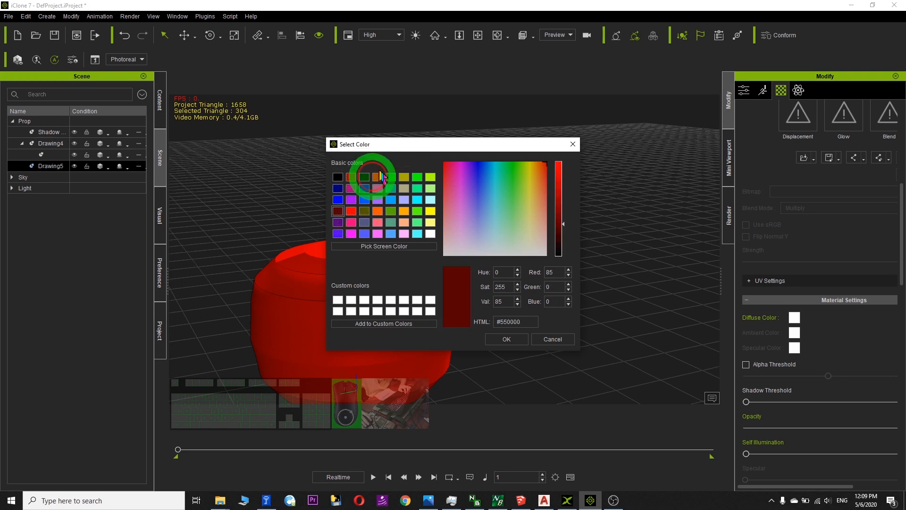
pyautogui.moveTo(428, 150); pyautogui.dragTo(561, 141)
pyautogui.click(509, 167)
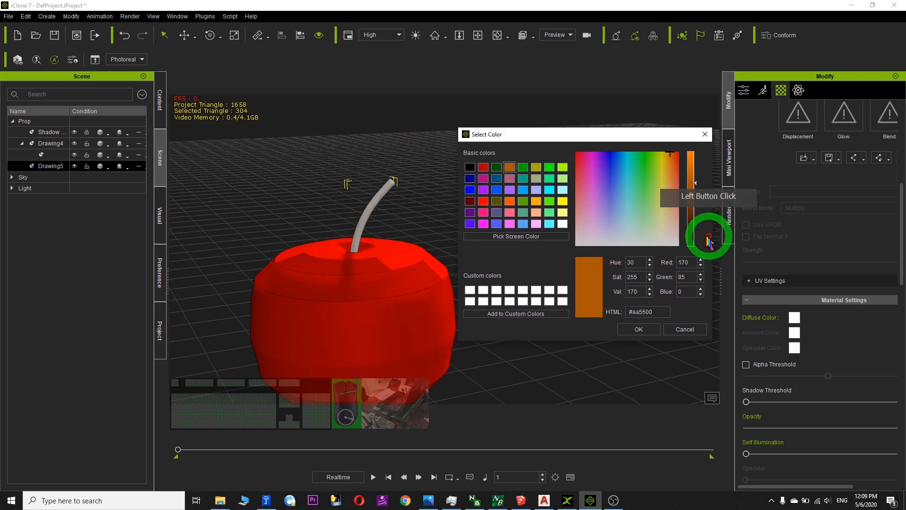
pyautogui.moveTo(696, 188); pyautogui.dragTo(702, 223)
pyautogui.click(636, 329)
pyautogui.moveTo(532, 326); pyautogui.dragTo(506, 182)
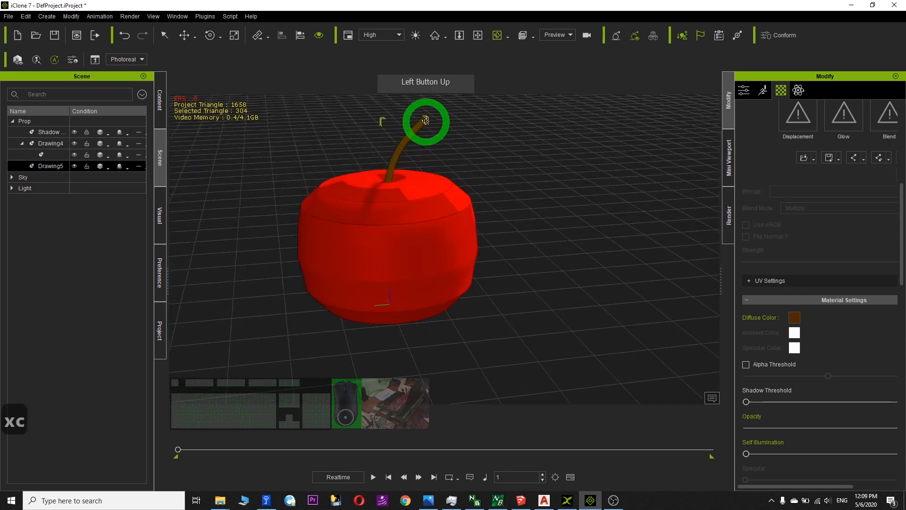
pyautogui.moveTo(416, 129)
pyautogui.mouseDown()
pyautogui.moveTo(841, 273)
pyautogui.moveTo(410, 233)
pyautogui.mouseUp()
# Attach the stem to the red fruit by picking the fruit as its parent.
pyautogui.moveTo(902, 197); pyautogui.dragTo(751, 115)
pyautogui.click(745, 91)
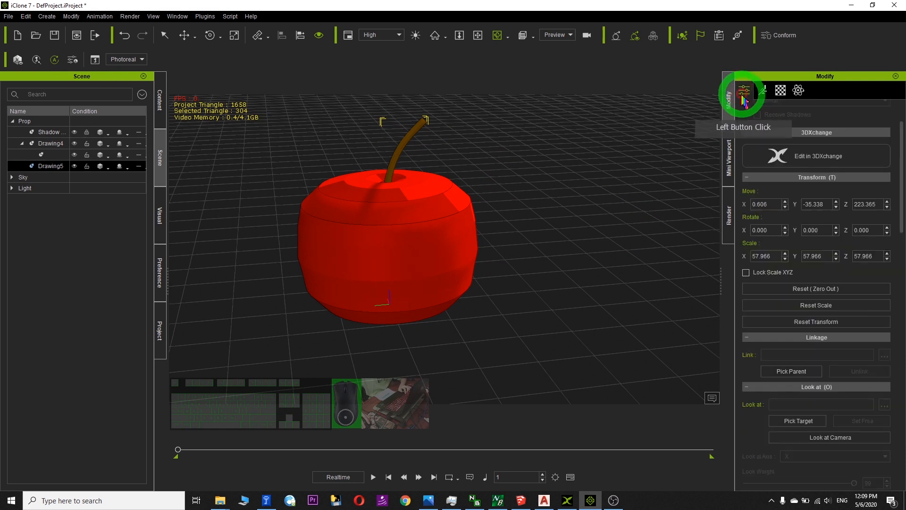
pyautogui.moveTo(901, 170); pyautogui.dragTo(901, 400)
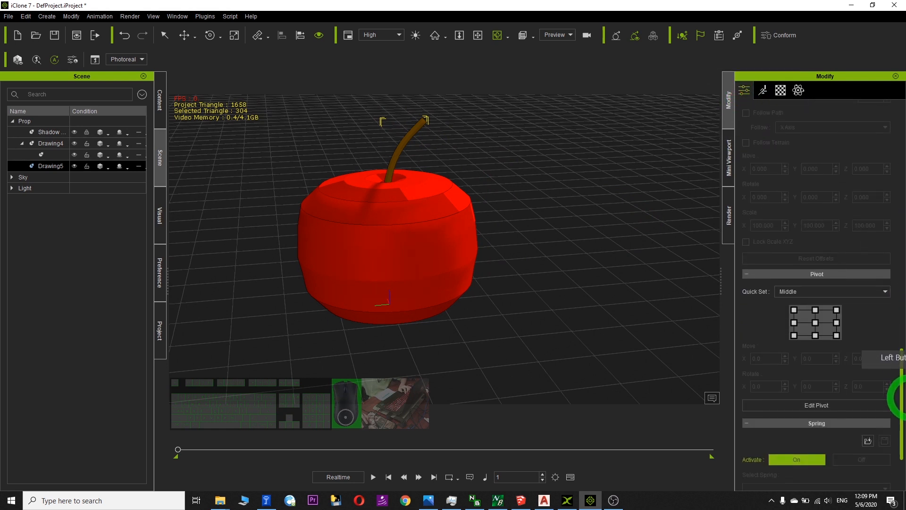
pyautogui.moveTo(902, 366); pyautogui.dragTo(776, 288)
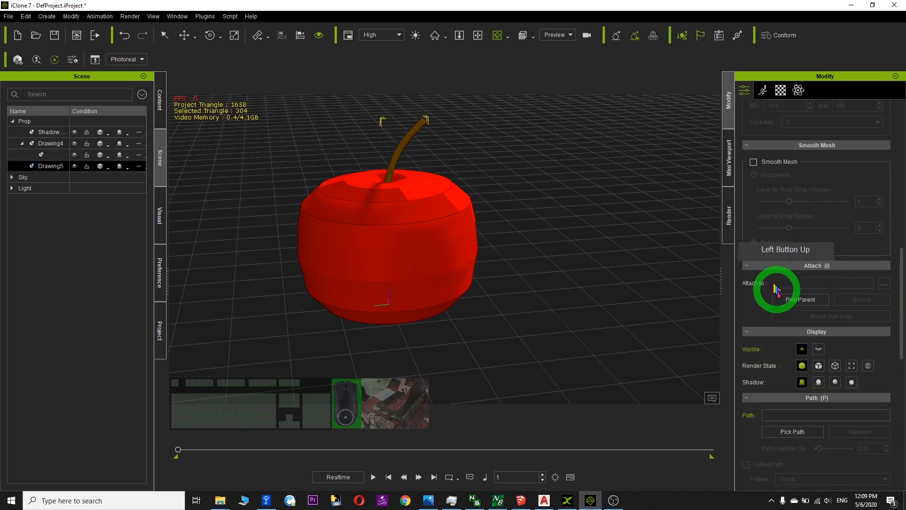
pyautogui.click(379, 228)
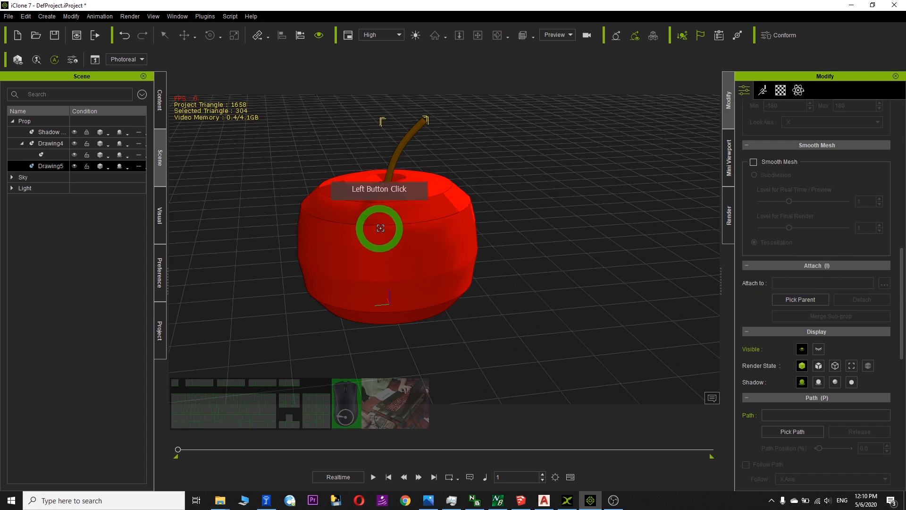
pyautogui.scroll(1, 472, 200)
# Select the red fruit together with its stem and scale it down uniformly to about 26.8 percent.
pyautogui.press('q')
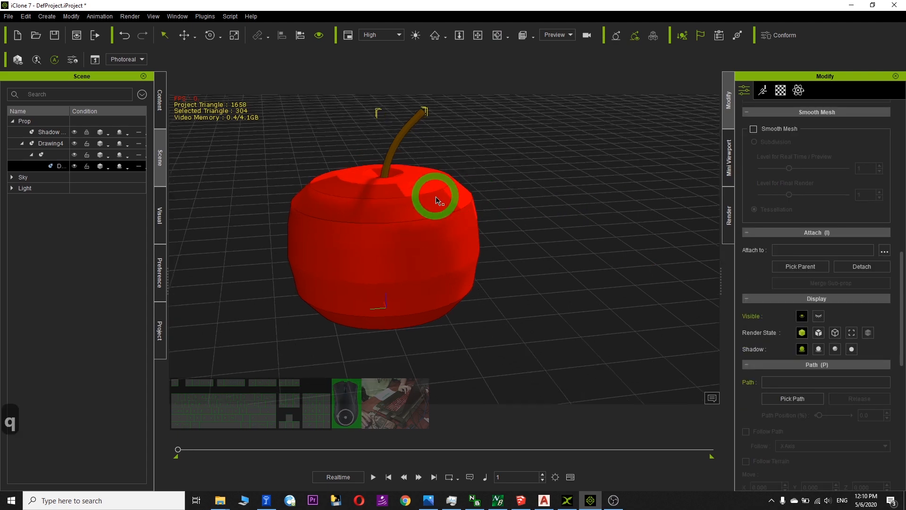
pyautogui.doubleClick(439, 199)
pyautogui.press('w')
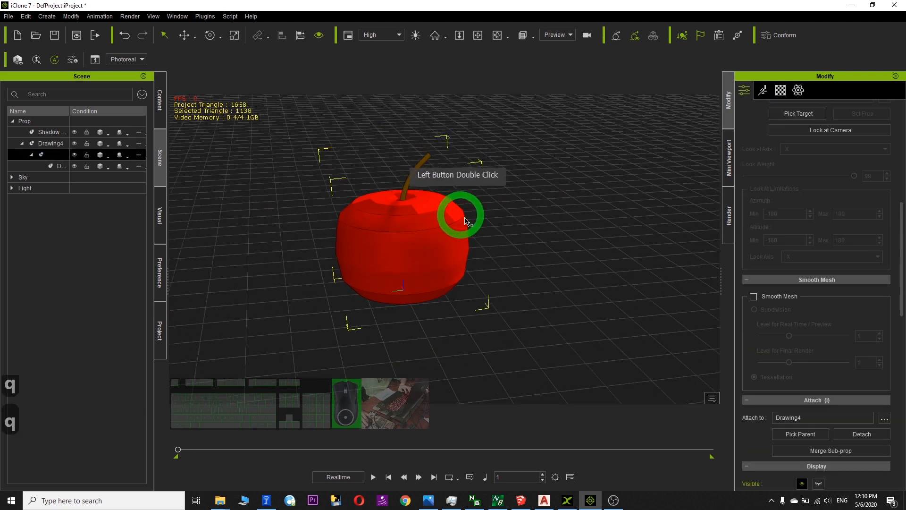
pyautogui.moveTo(362, 292)
pyautogui.mouseDown()
pyautogui.moveTo(299, 291)
pyautogui.moveTo(355, 295)
pyautogui.mouseUp()
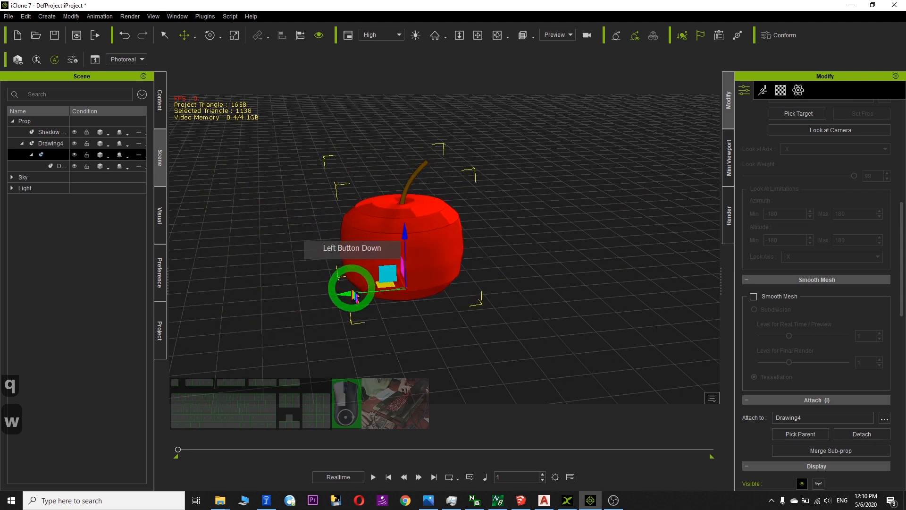
pyautogui.press('e')
pyautogui.press('r')
pyautogui.moveTo(404, 292); pyautogui.dragTo(397, 325)
pyautogui.press('x')
pyautogui.press('c')
pyautogui.moveTo(424, 245); pyautogui.dragTo(457, 338)
pyautogui.scroll(4, 447, 184)
pyautogui.press('x')
pyautogui.press('c')
pyautogui.press('r')
pyautogui.moveTo(385, 324); pyautogui.dragTo(314, 264)
pyautogui.scroll(-4, 543, 255)
pyautogui.press('x')
pyautogui.moveTo(533, 288); pyautogui.dragTo(900, 141)
pyautogui.press('c')
# Open the red fruit for editing in 3DXchange, maximize it and show the dummy figure as a size reference.
pyautogui.click(789, 218)
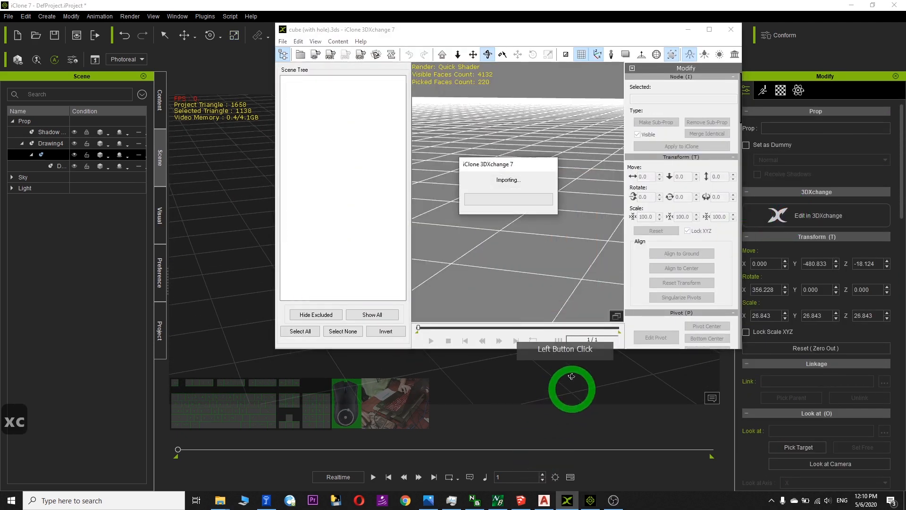
pyautogui.click(709, 29)
pyautogui.click(617, 89)
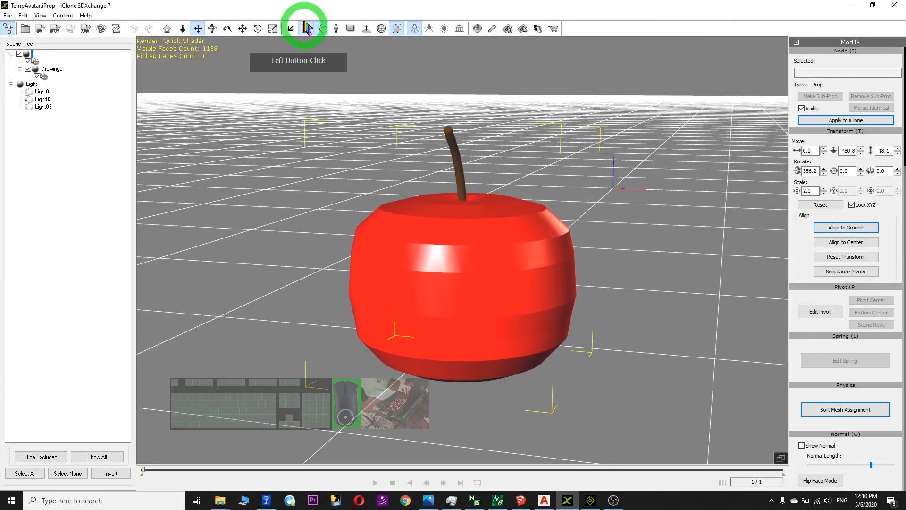
pyautogui.click(337, 29)
pyautogui.scroll(-3, 652, 158)
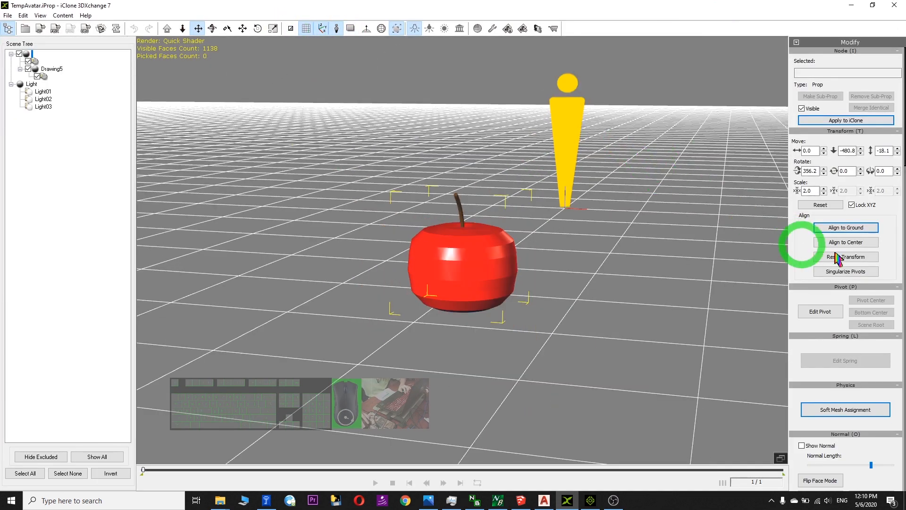
# Align the fruit to the center and to the ground beside the dummy figure.
pyautogui.click(860, 244)
pyautogui.click(857, 226)
pyautogui.scroll(5, 654, 193)
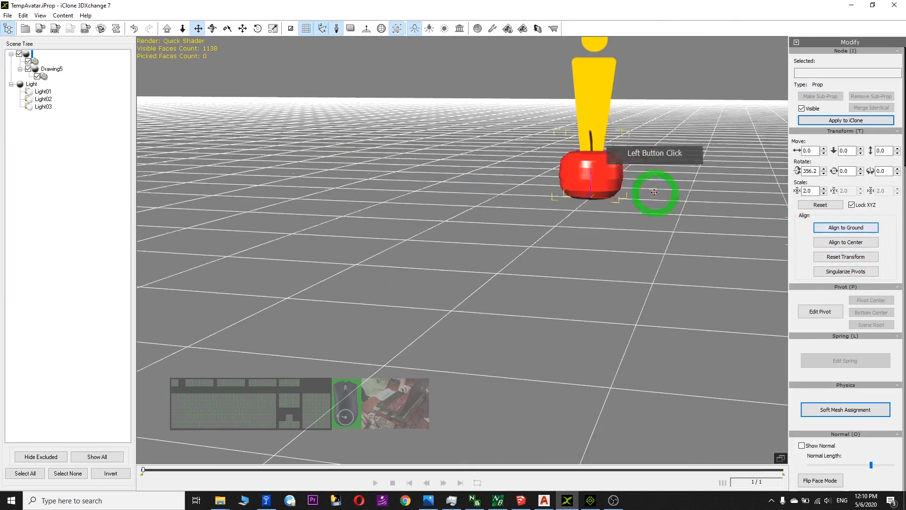
# Scale the fruit down uniformly to roughly the width of the dummy figure's base.
pyautogui.press('x')
pyautogui.moveTo(667, 170); pyautogui.dragTo(503, 364)
pyautogui.press('c')
pyautogui.press('e')
pyautogui.press('r')
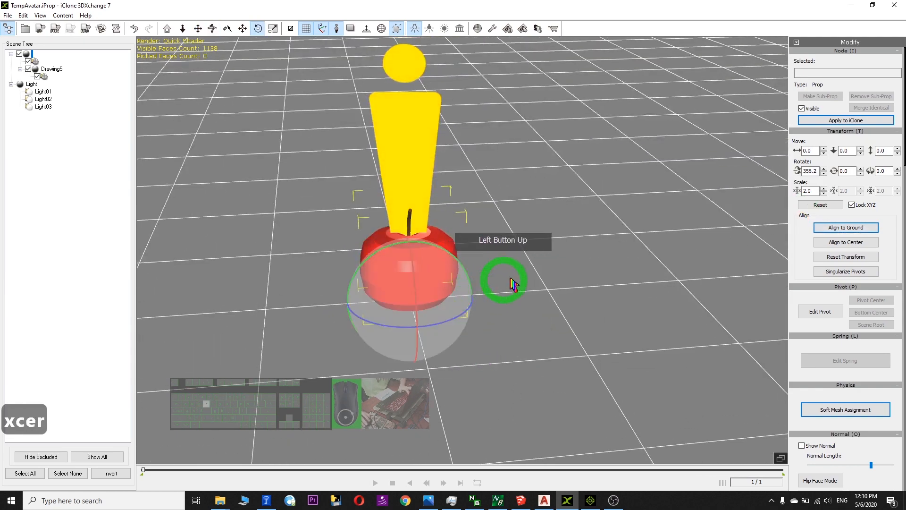
pyautogui.moveTo(396, 324); pyautogui.dragTo(475, 231)
pyautogui.scroll(5, 449, 276)
pyautogui.press('x')
pyautogui.press('c')
pyautogui.moveTo(475, 231); pyautogui.dragTo(442, 253)
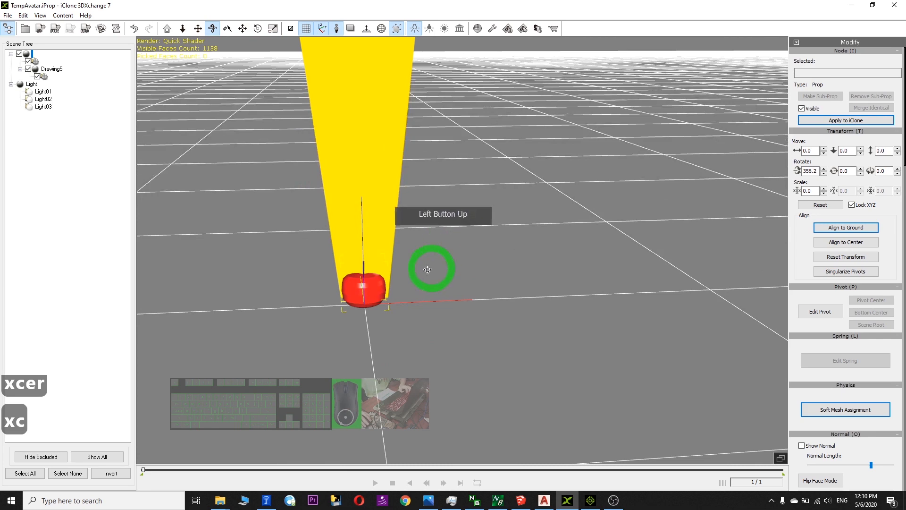
# Shrink the fruit further to less than half the width of the dummy's base and reset its transform values.
pyautogui.press('e')
pyautogui.press('r')
pyautogui.moveTo(366, 304); pyautogui.dragTo(441, 333)
pyautogui.scroll(3, 437, 304)
pyautogui.press('x')
pyautogui.press('c')
pyautogui.press('x')
pyautogui.press('e')
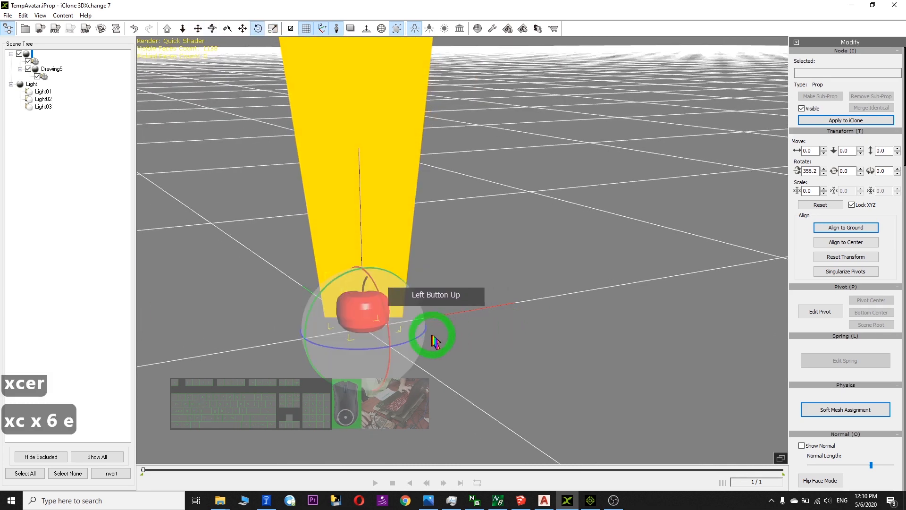
pyautogui.press('r')
pyautogui.moveTo(369, 335); pyautogui.dragTo(338, 367)
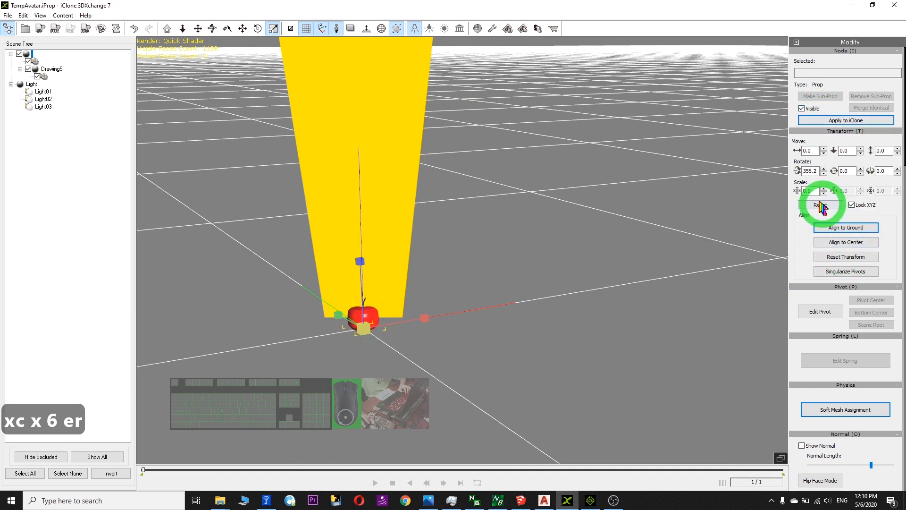
pyautogui.click(840, 134)
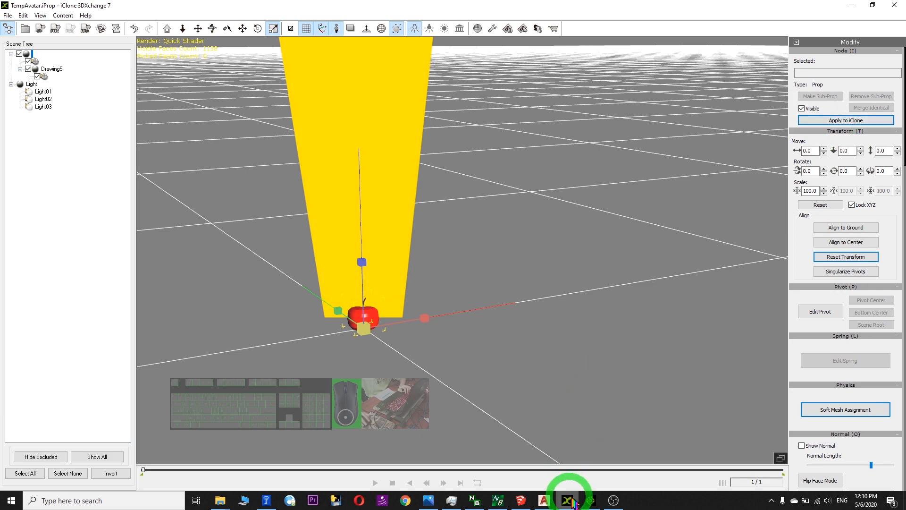
# Switch to iClone and delete the old red fruit with its stem from the scene.
pyautogui.click(589, 503)
pyautogui.moveTo(328, 182); pyautogui.dragTo(325, 257)
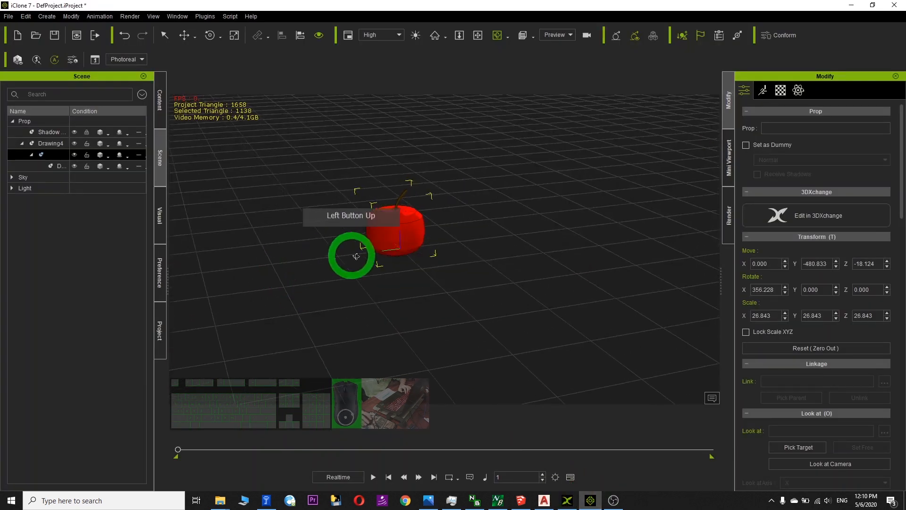
pyautogui.click(415, 192)
pyautogui.press('Delete')
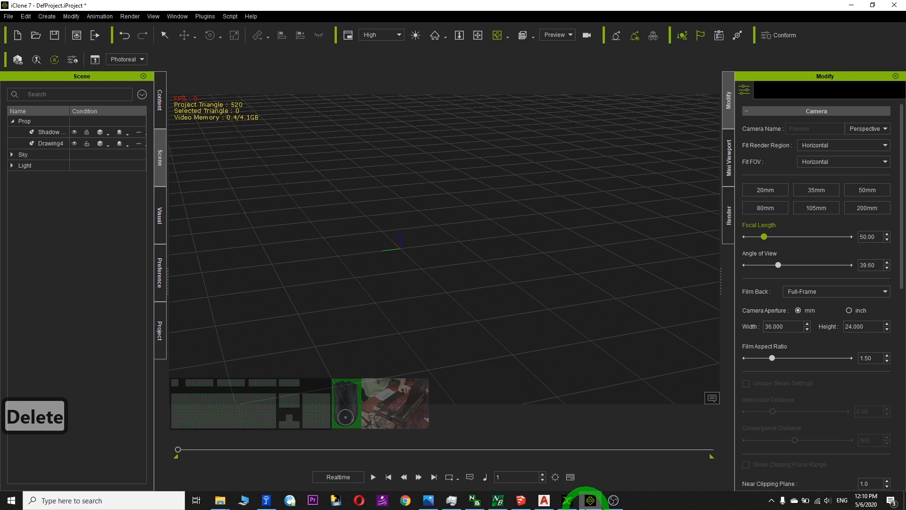
# Apply the resized fruit from 3DXchange to the iClone scene and return to iClone.
pyautogui.click(567, 502)
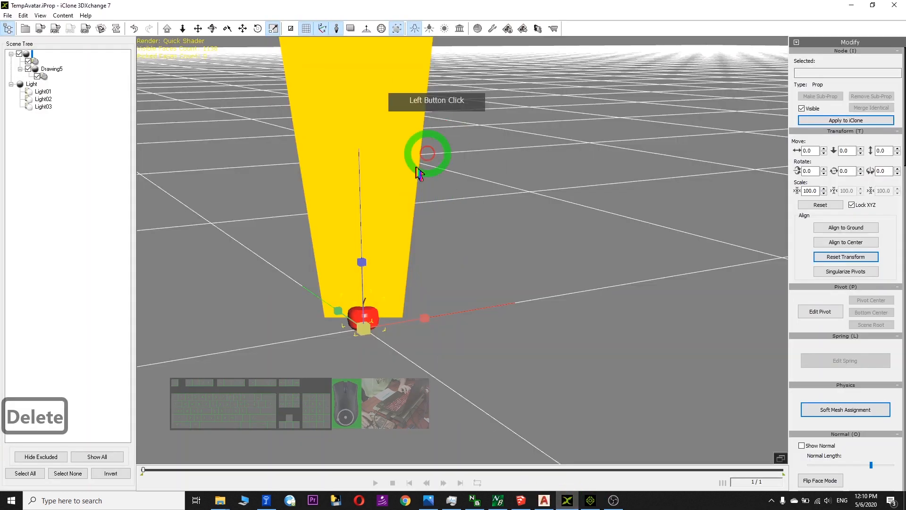
pyautogui.click(823, 125)
pyautogui.moveTo(590, 500)
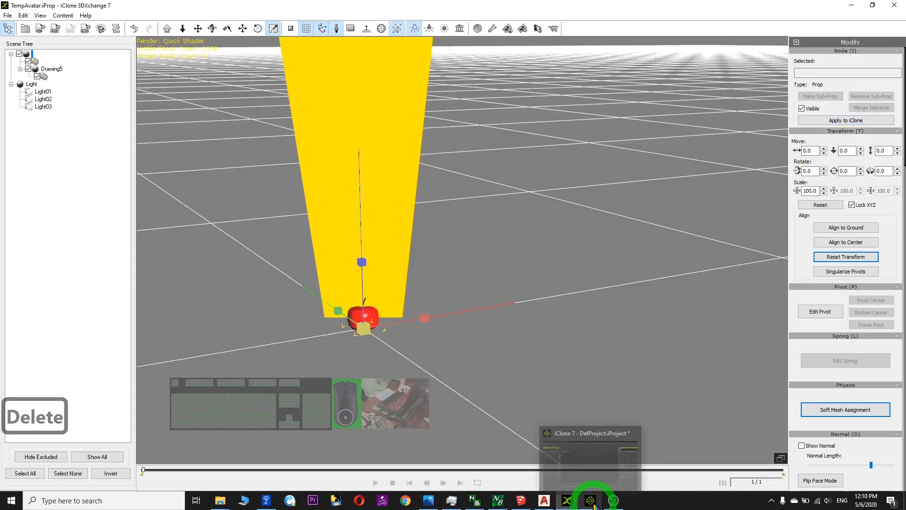
pyautogui.click(591, 502)
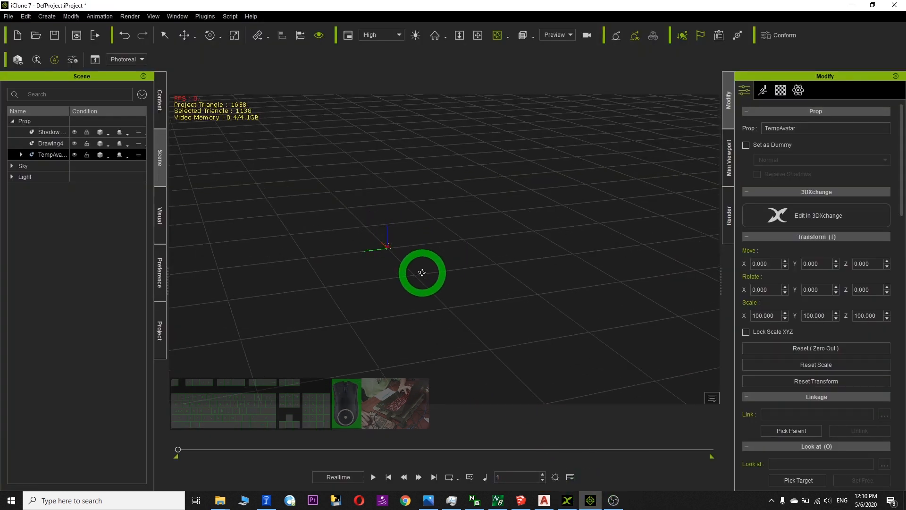
# Frame the newly imported small fruit and examine its size and shape from several distances and angles.
pyautogui.press('f')
pyautogui.press('c')
pyautogui.press('c')
pyautogui.press('c')
pyautogui.moveTo(496, 243); pyautogui.dragTo(573, 302)
pyautogui.scroll(-10, 529, 293)
pyautogui.scroll(10, 463, 246)
pyautogui.scroll(-3, 407, 219)
pyautogui.press('c')
pyautogui.moveTo(437, 261); pyautogui.dragTo(477, 207)
pyautogui.moveTo(474, 165); pyautogui.dragTo(453, 316)
pyautogui.scroll(6, 509, 286)
pyautogui.scroll(-4, 509, 284)
pyautogui.press('x')
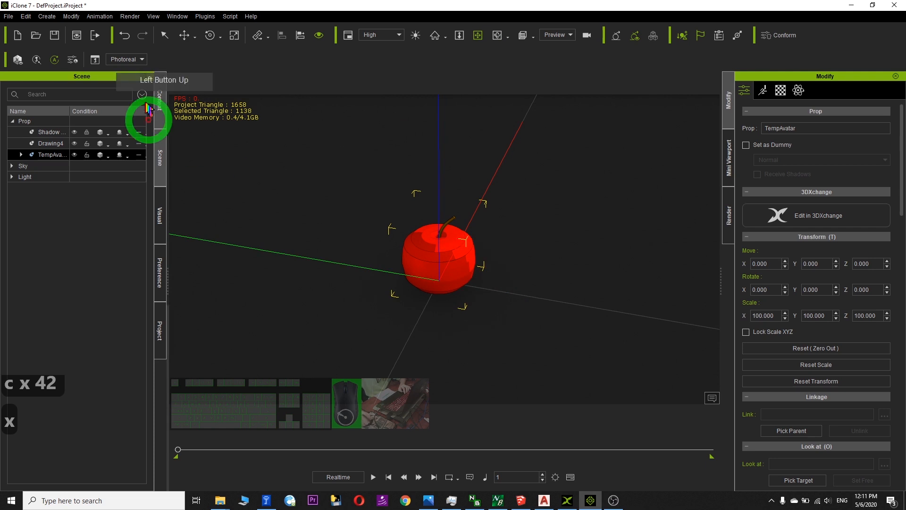
# Add the fruit to the custom Prop library as a new item.
pyautogui.click(160, 97)
pyautogui.click(103, 91)
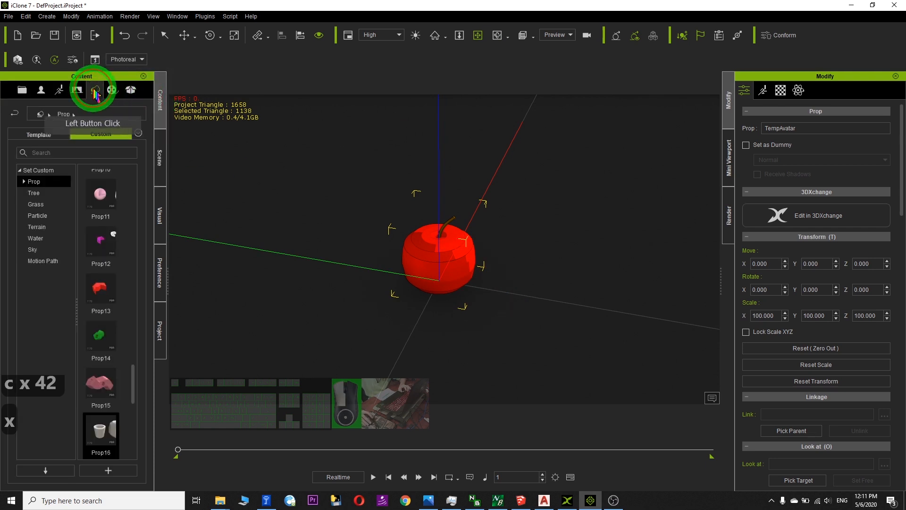
pyautogui.click(32, 183)
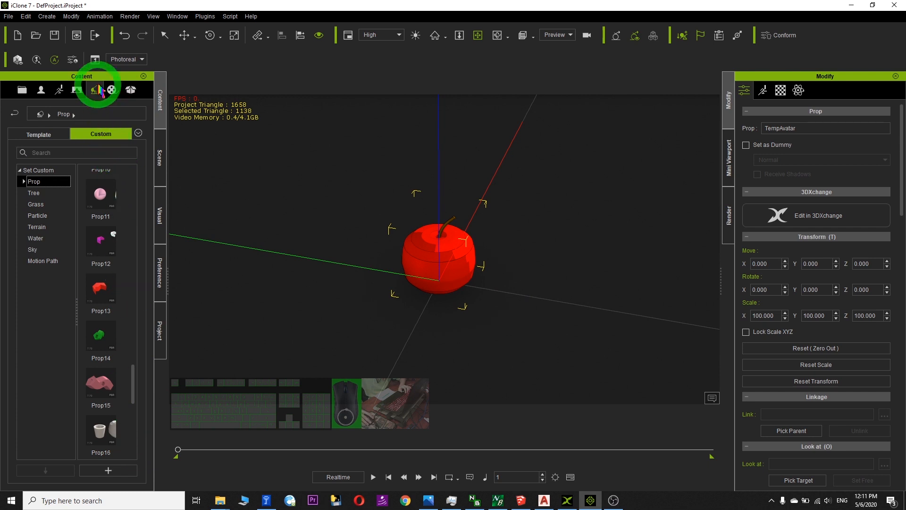
pyautogui.click(96, 91)
pyautogui.click(41, 183)
pyautogui.click(108, 469)
pyautogui.click(546, 282)
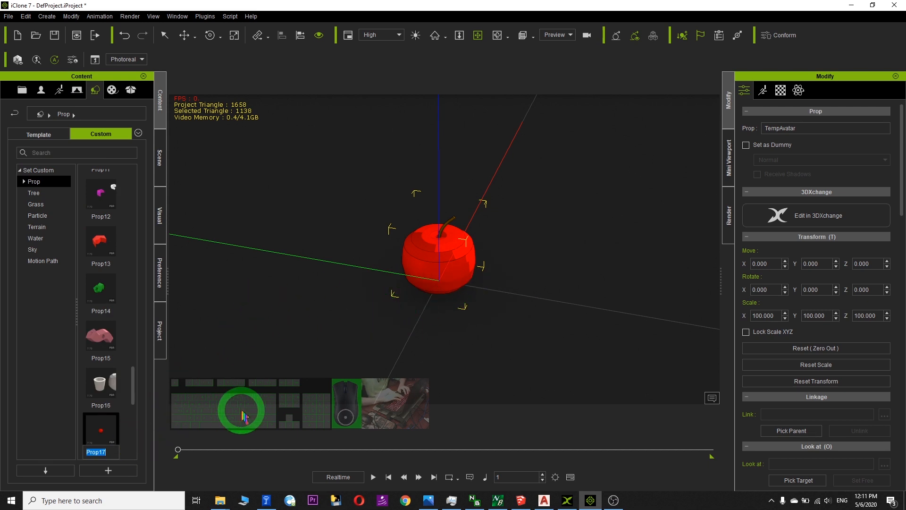
# Name the new library prop "apple" and frame the fruit close up for its thumbnail.
pyautogui.scroll(4, 449, 265)
pyautogui.scroll(-4, 450, 265)
pyautogui.scroll(4, 453, 265)
pyautogui.press('x')
pyautogui.moveTo(443, 294); pyautogui.dragTo(471, 218)
pyautogui.press('c')
pyautogui.press('x')
pyautogui.moveTo(466, 255)
pyautogui.mouseDown()
pyautogui.moveTo(458, 227)
pyautogui.moveTo(469, 256)
pyautogui.mouseUp()
# Capture a new thumbnail for the apple prop from the current view of the fruit.
pyautogui.click(98, 191)
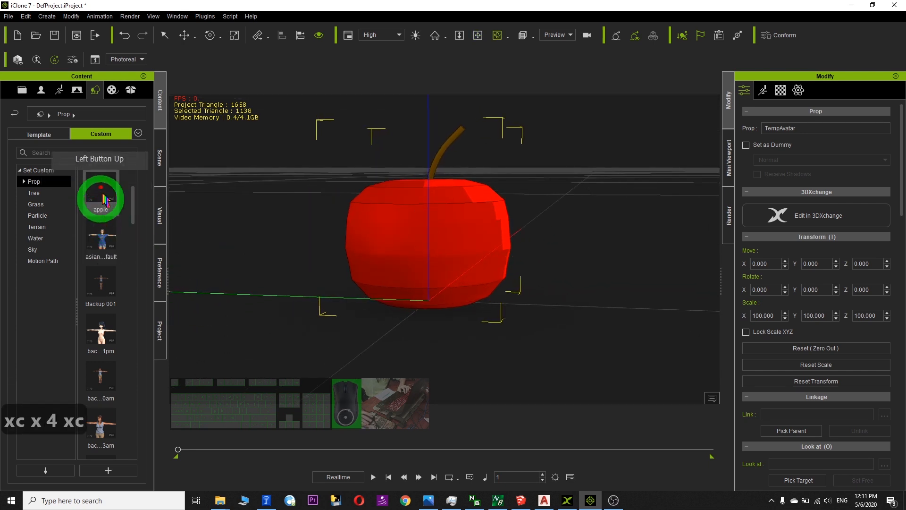
pyautogui.rightClick(100, 193)
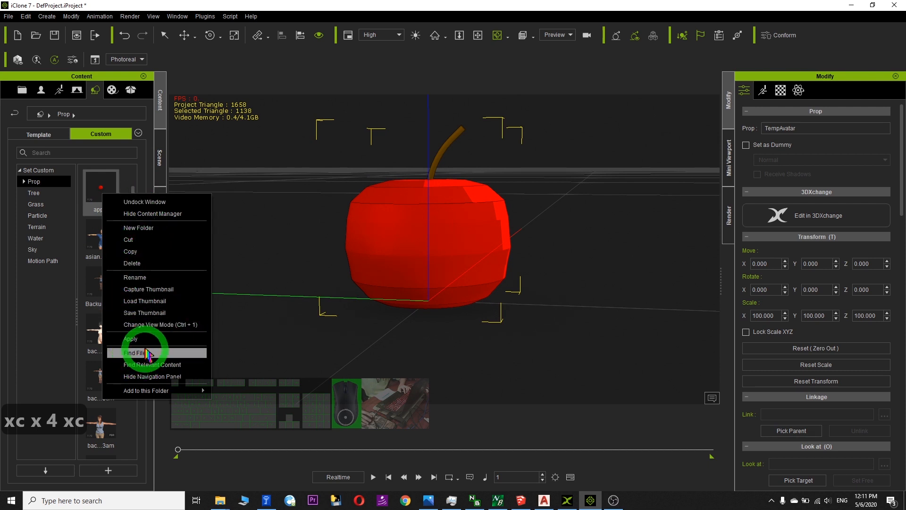
pyautogui.click(163, 289)
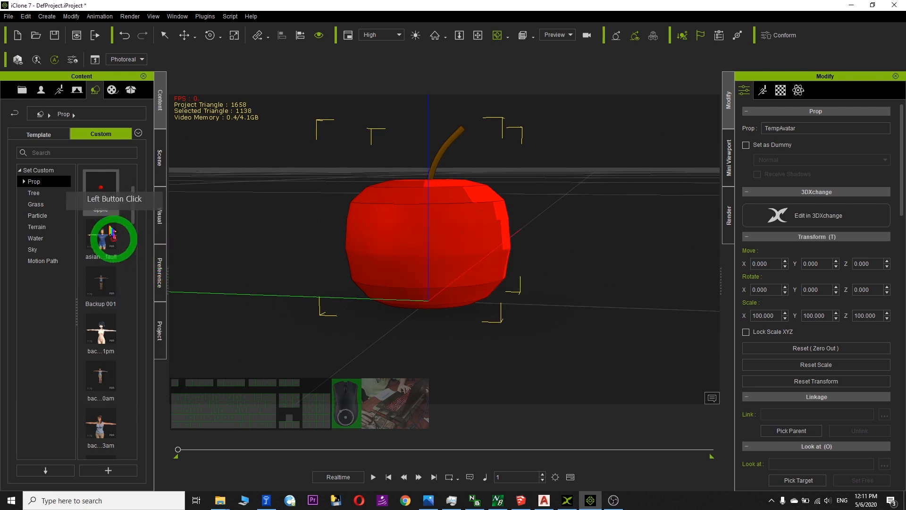
pyautogui.moveTo(462, 242); pyautogui.dragTo(460, 260)
# Locate the saved apple prop's file, apple.iProp, in the Props folder on disk.
pyautogui.click(100, 193)
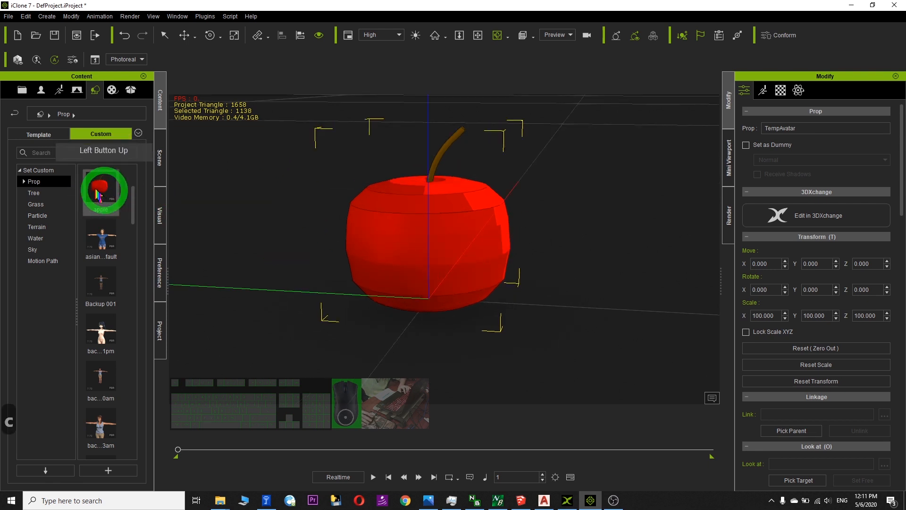
pyautogui.rightClick(102, 190)
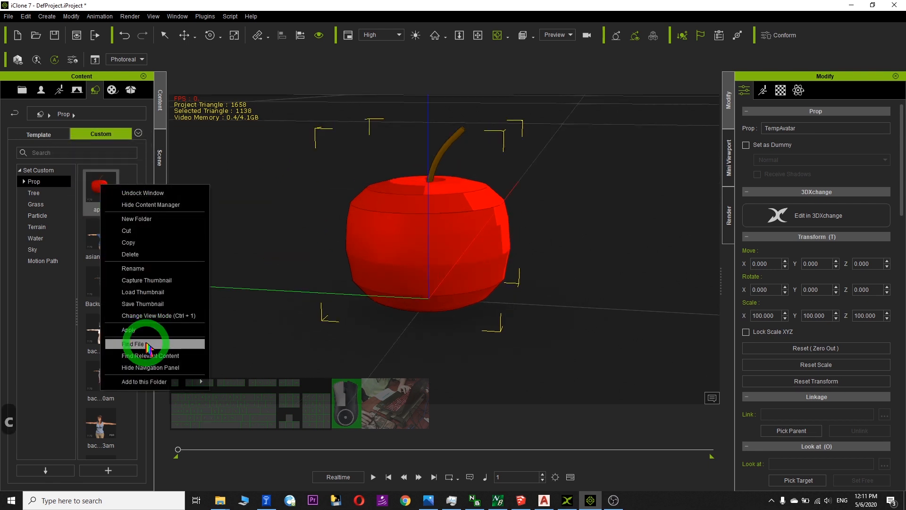
pyautogui.click(629, 286)
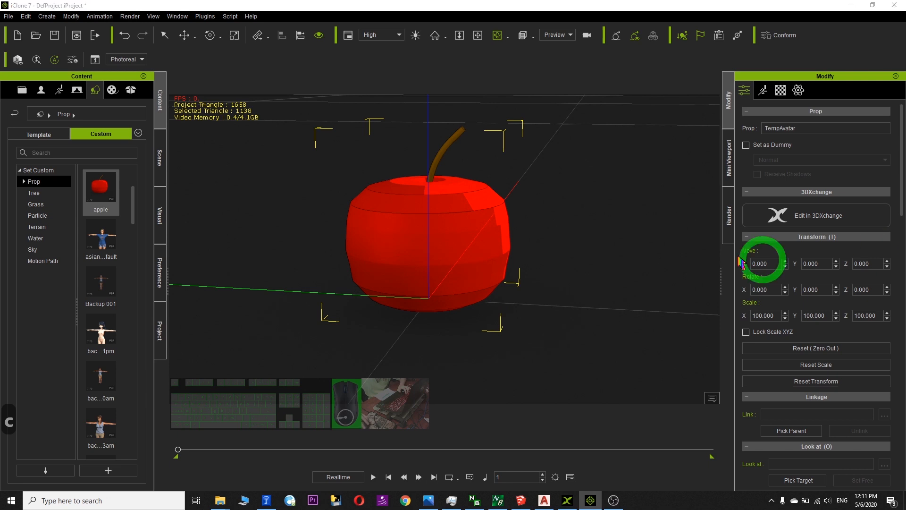
pyautogui.moveTo(263, 163); pyautogui.dragTo(400, 202)
pyautogui.click(389, 231)
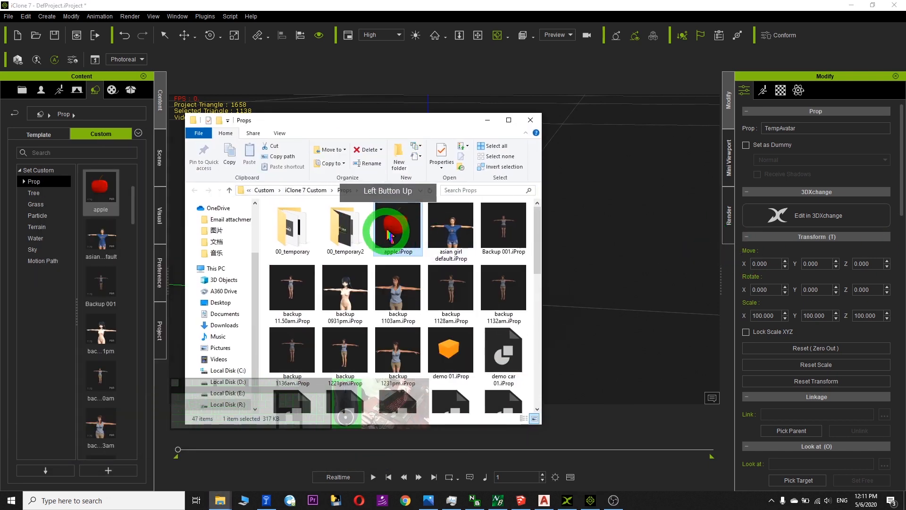
pyautogui.moveTo(391, 122); pyautogui.dragTo(193, 107)
# Place a second apple in the scene and move it to about X -37.8, Y 17.3.
pyautogui.moveTo(194, 213); pyautogui.dragTo(566, 231)
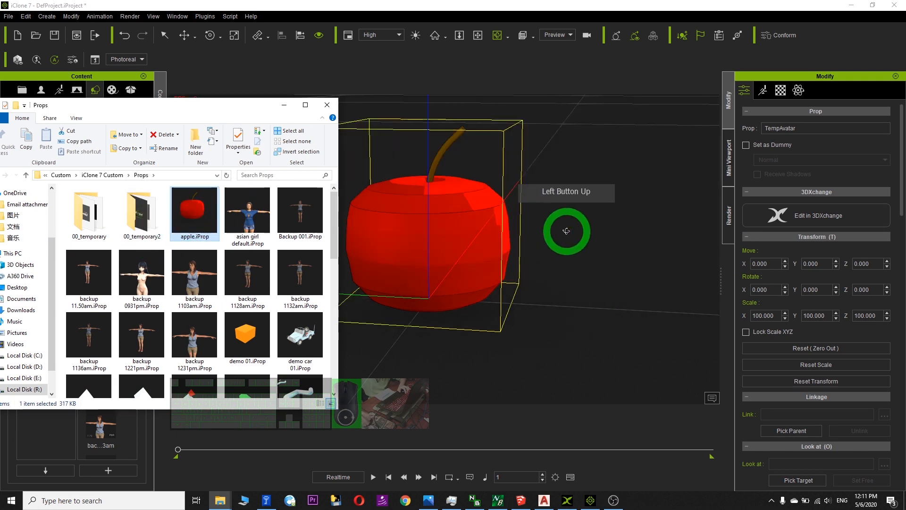
pyautogui.click(101, 191)
pyautogui.moveTo(100, 191); pyautogui.dragTo(487, 196)
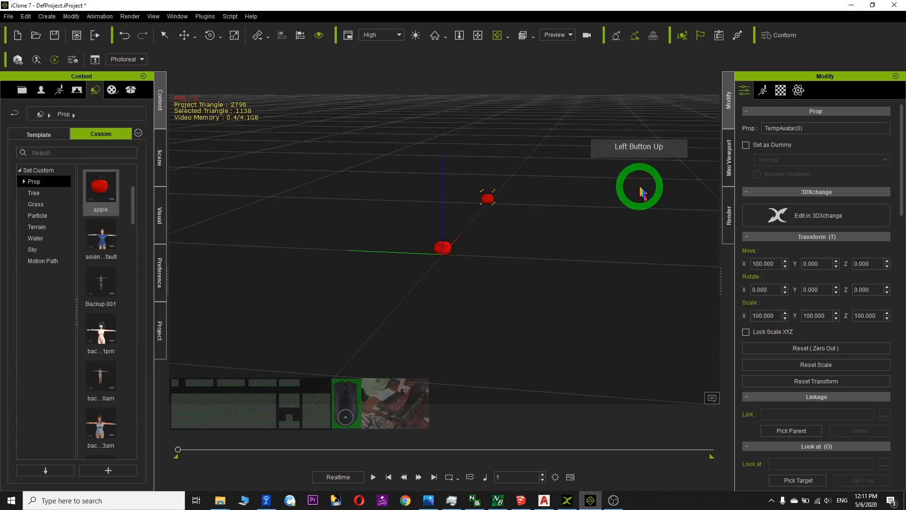
pyautogui.moveTo(471, 201); pyautogui.dragTo(328, 275)
# Scale the second apple uniformly to about 166 percent.
pyautogui.scroll(2, 472, 271)
pyautogui.press('e')
pyautogui.press('r')
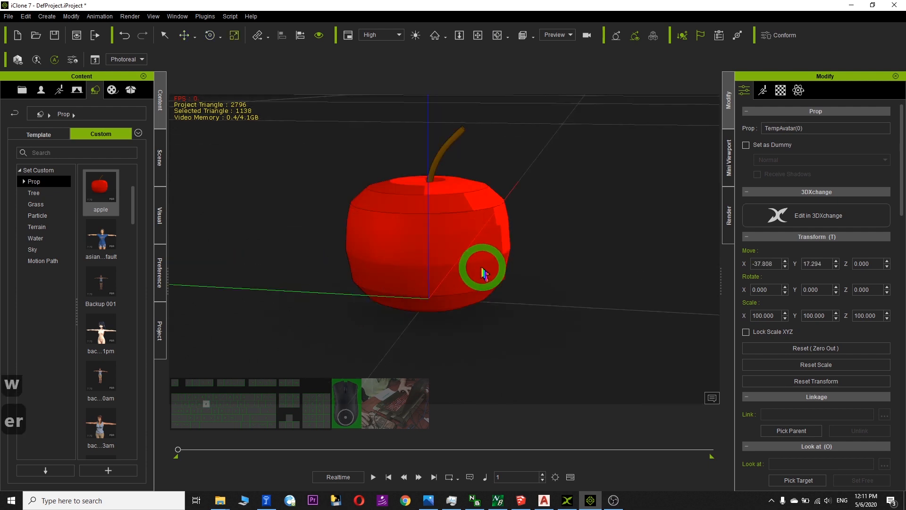
pyautogui.scroll(-5, 465, 266)
pyautogui.moveTo(316, 298); pyautogui.dragTo(496, 213)
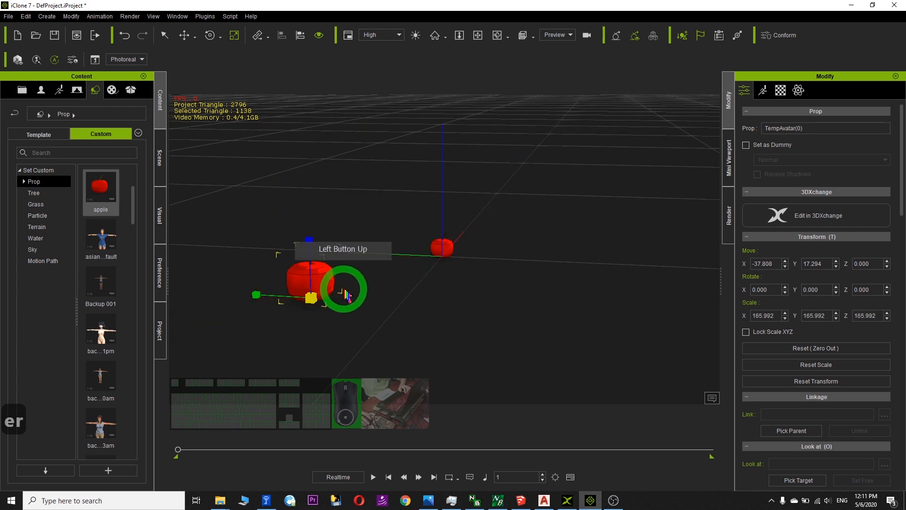
# Frame the enlarged apple close up and examine its surface from several angles.
pyautogui.scroll(5, 387, 282)
pyautogui.press('x')
pyautogui.moveTo(425, 273); pyautogui.dragTo(391, 257)
pyautogui.press('c')
pyautogui.press('x')
pyautogui.press('c')
pyautogui.moveTo(390, 207)
pyautogui.mouseDown()
pyautogui.moveTo(461, 241)
pyautogui.moveTo(401, 214)
pyautogui.mouseUp()
pyautogui.press('c')
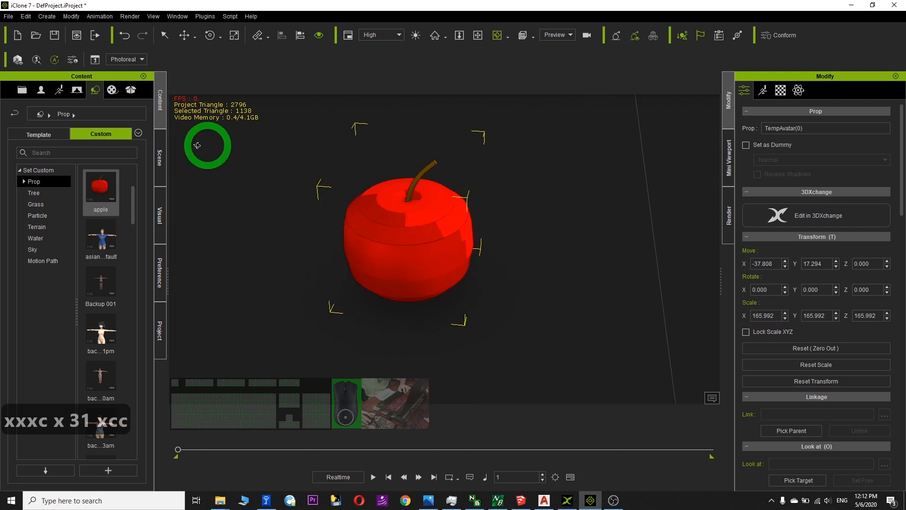
# Turn off the Toon Shader and view the apple from another angle.
pyautogui.click(166, 227)
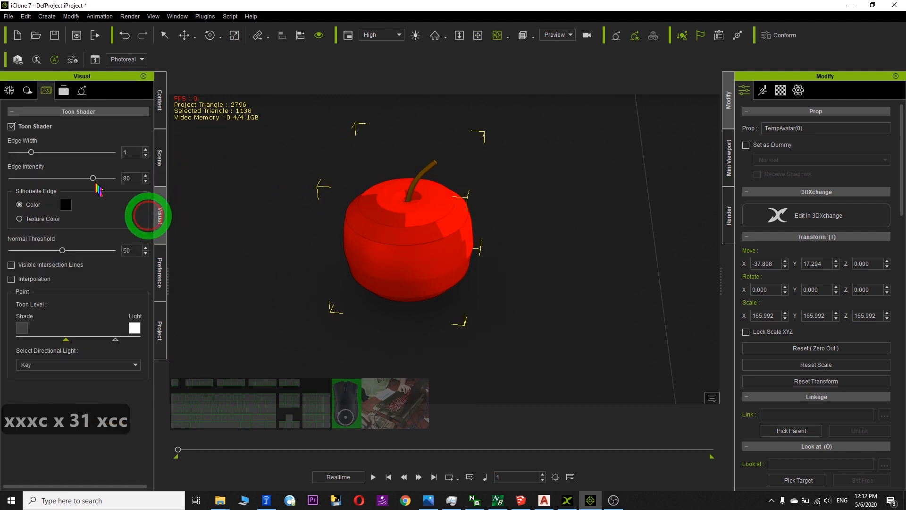
pyautogui.click(12, 127)
pyautogui.press('c')
pyautogui.moveTo(445, 274); pyautogui.dragTo(575, 242)
# Switch to 3DXchange, frame the apple close up and examine its faceted surface.
pyautogui.click(565, 498)
pyautogui.click(565, 499)
pyautogui.click(454, 319)
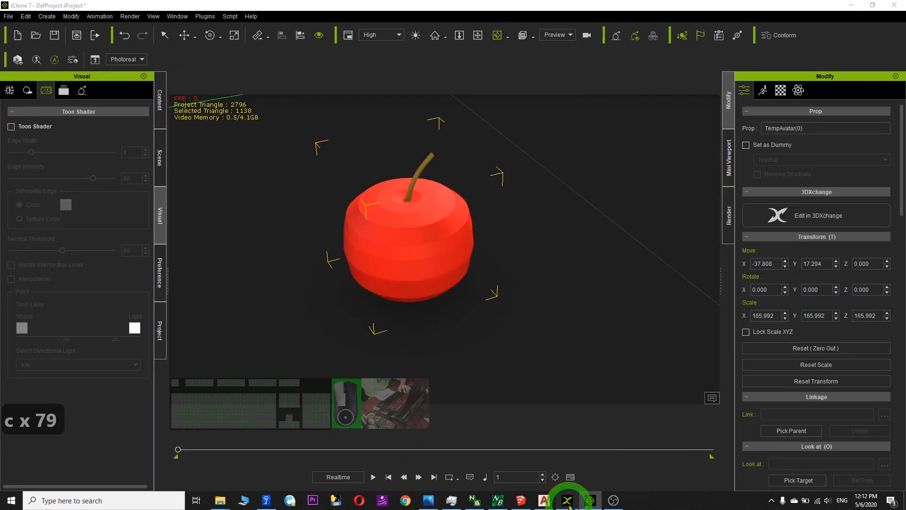
pyautogui.click(568, 500)
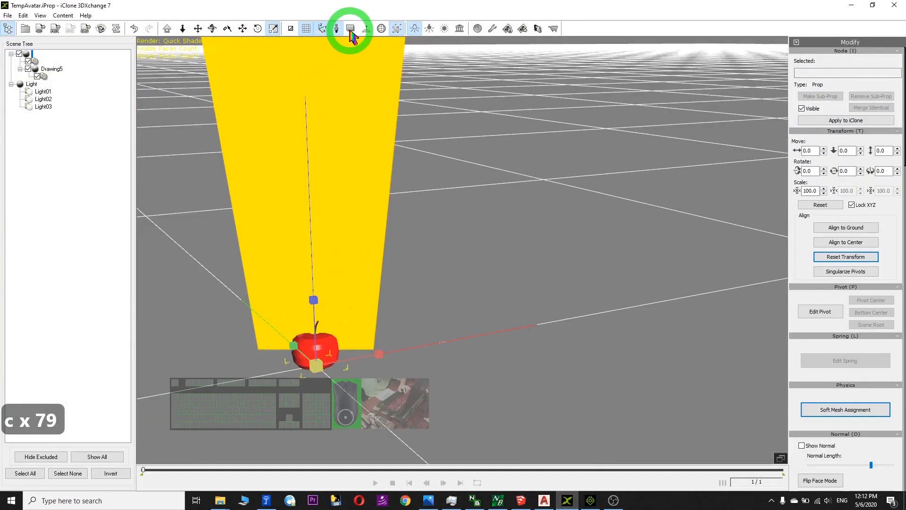
pyautogui.click(337, 26)
pyautogui.press('f')
pyautogui.press('c')
pyautogui.moveTo(487, 259); pyautogui.dragTo(582, 331)
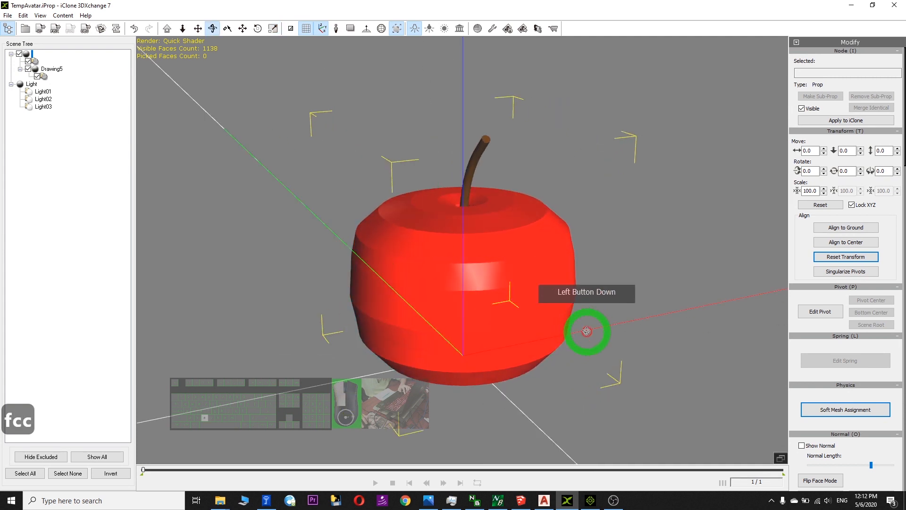
# Select the apple's body mesh and try to auto smooth its normals with the setting at 45.
pyautogui.moveTo(903, 144); pyautogui.dragTo(905, 371)
pyautogui.click(48, 67)
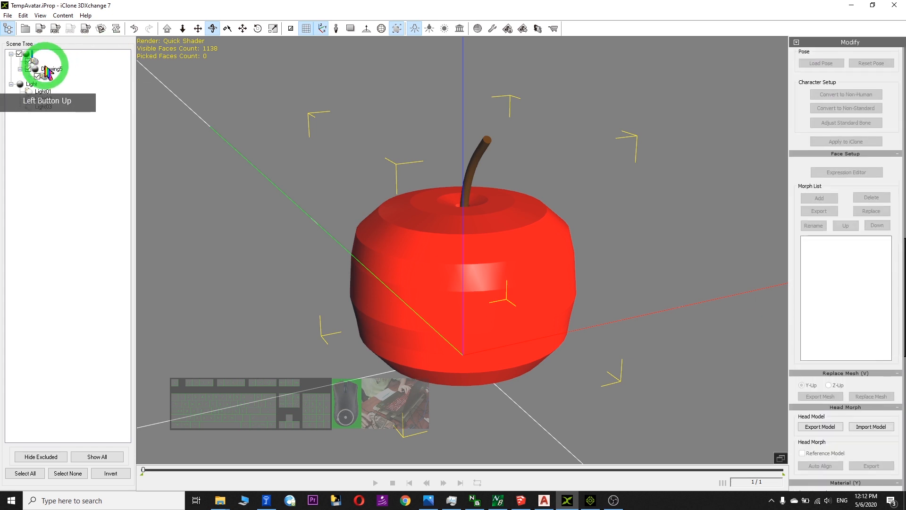
pyautogui.click(29, 61)
pyautogui.click(29, 62)
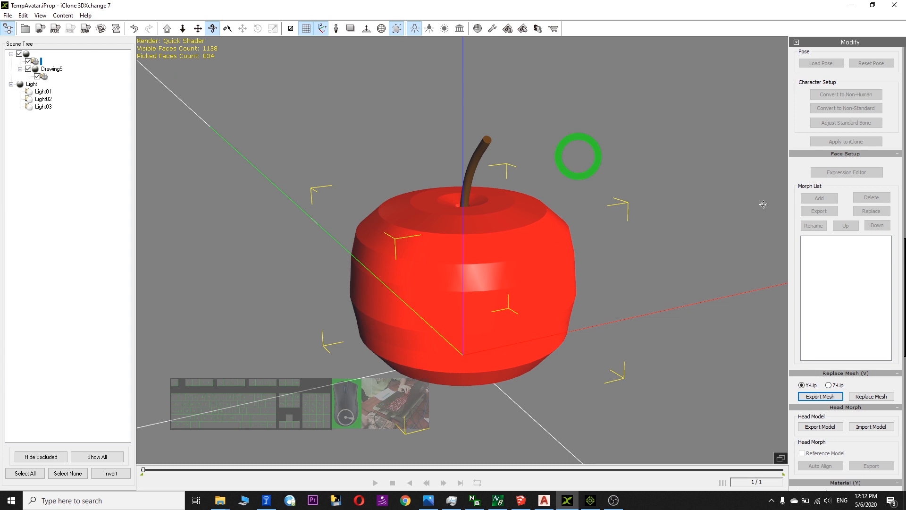
pyautogui.moveTo(904, 206); pyautogui.dragTo(900, 101)
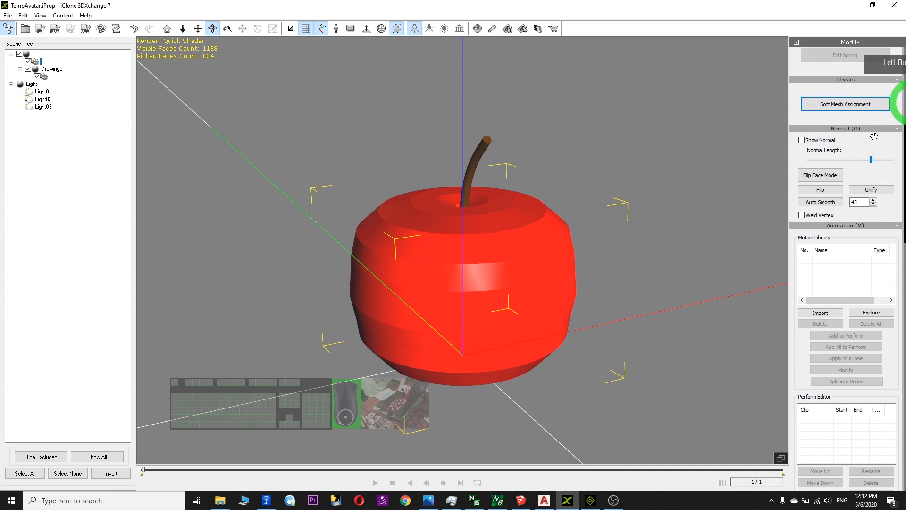
pyautogui.click(830, 203)
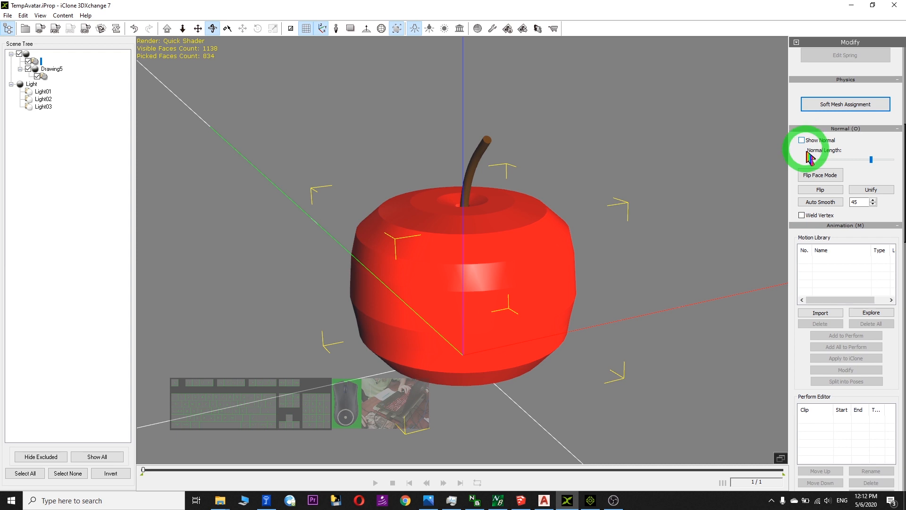
# Switch to SketchUp and start a new model.
pyautogui.moveTo(637, 242); pyautogui.dragTo(591, 504)
pyautogui.scroll(6, 404, 265)
pyautogui.click(591, 501)
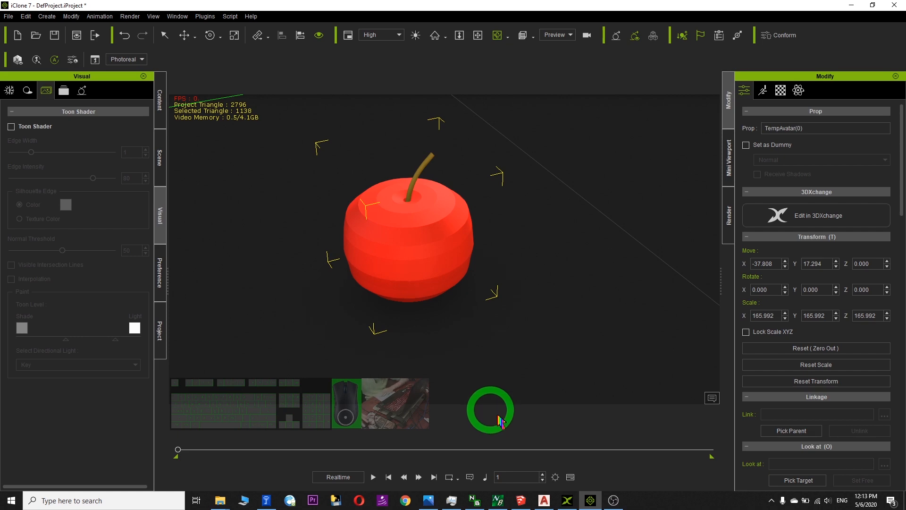
pyautogui.click(521, 500)
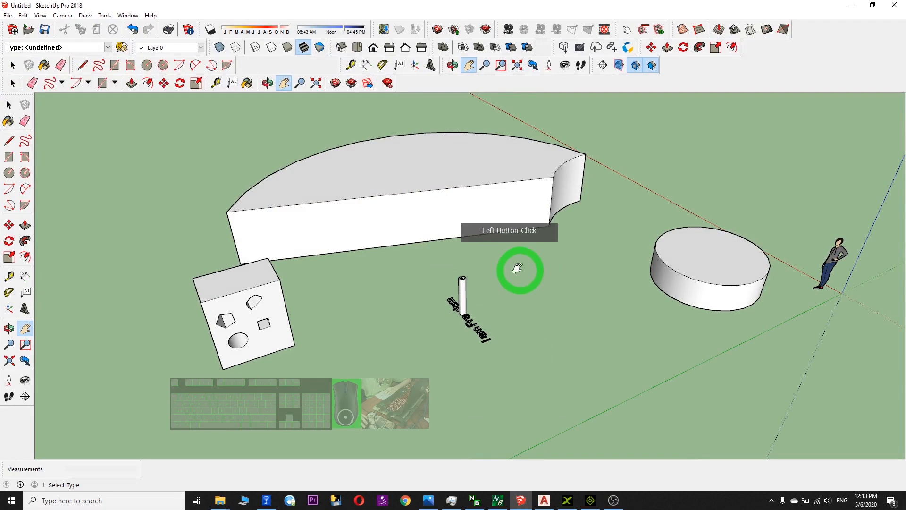
pyautogui.scroll(1, 544, 259)
pyautogui.scroll(-2, 580, 247)
pyautogui.moveTo(622, 297); pyautogui.dragTo(570, 276, button='middle')
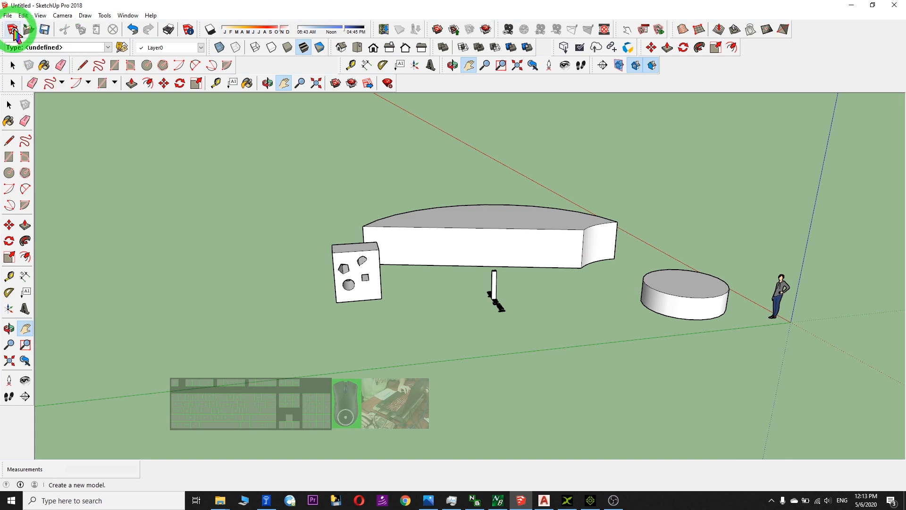
pyautogui.click(14, 29)
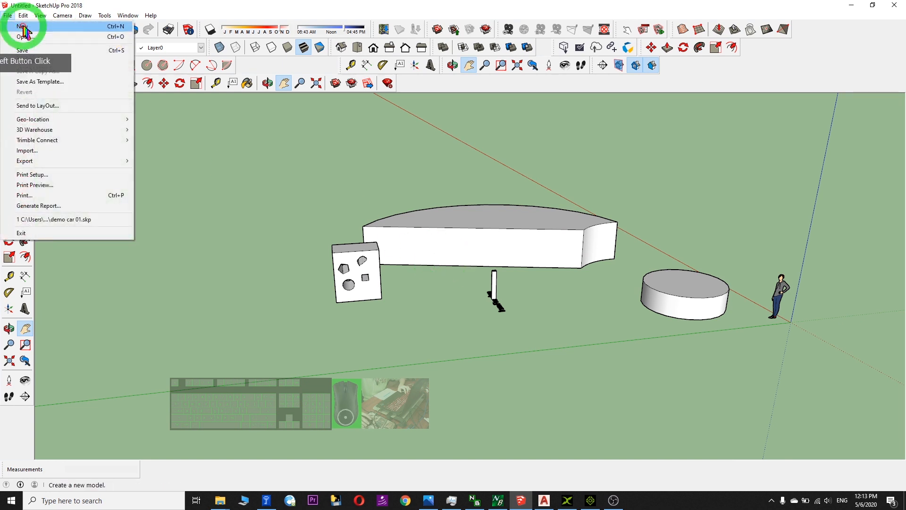
pyautogui.click(460, 271)
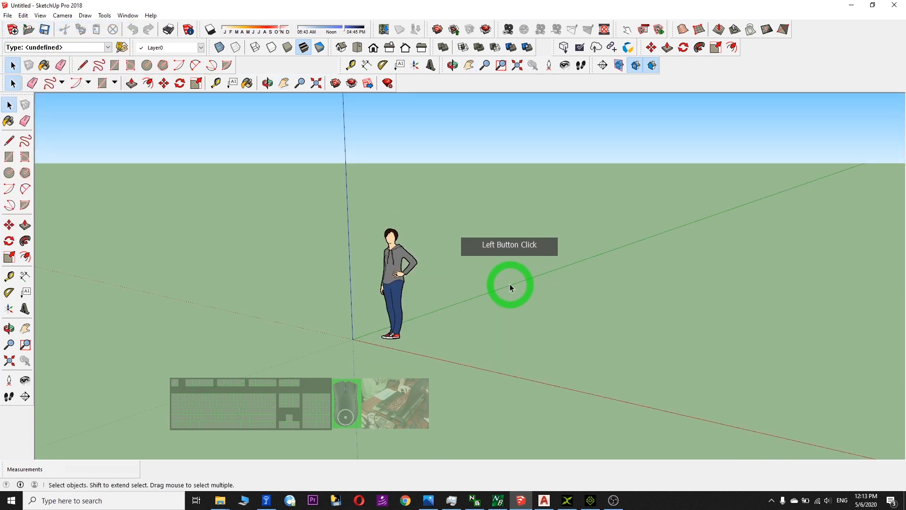
# Draw a rectangle about 6' 1" by 6' 5" on the ground beside the standing figure.
pyautogui.moveTo(624, 271); pyautogui.dragTo(688, 315, button='middle')
pyautogui.press('x')
pyautogui.click(284, 83)
pyautogui.moveTo(675, 187); pyautogui.dragTo(439, 223)
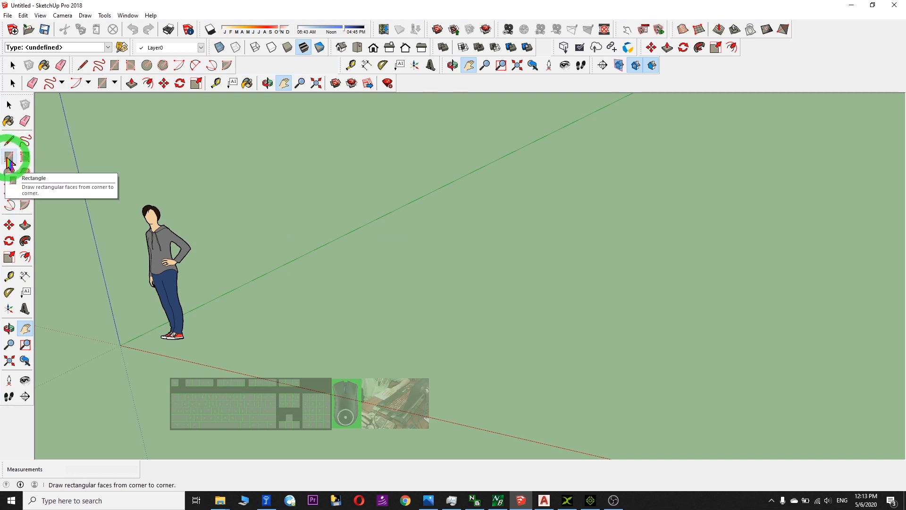
pyautogui.click(9, 157)
pyautogui.click(398, 336)
pyautogui.click(580, 298)
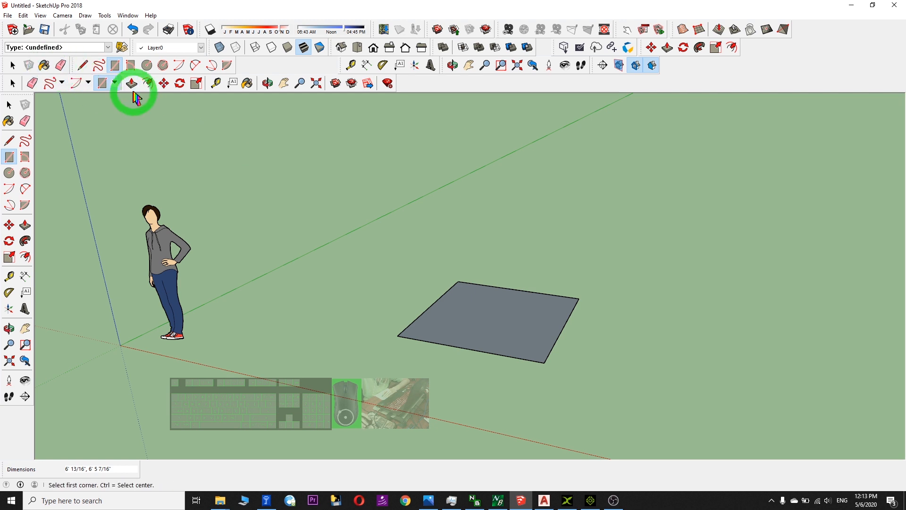
# Pull the rectangle up about 4' 8" into a box.
pyautogui.click(489, 328)
pyautogui.click(491, 248)
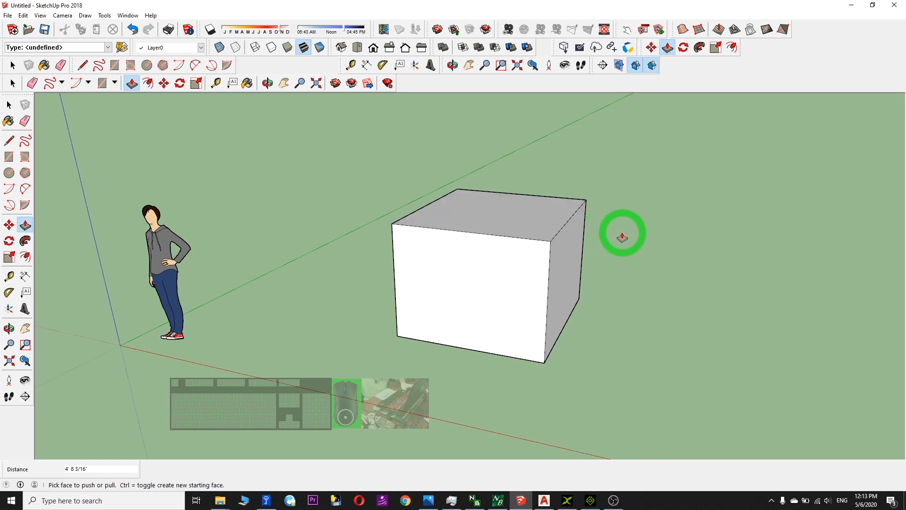
pyautogui.scroll(1, 649, 241)
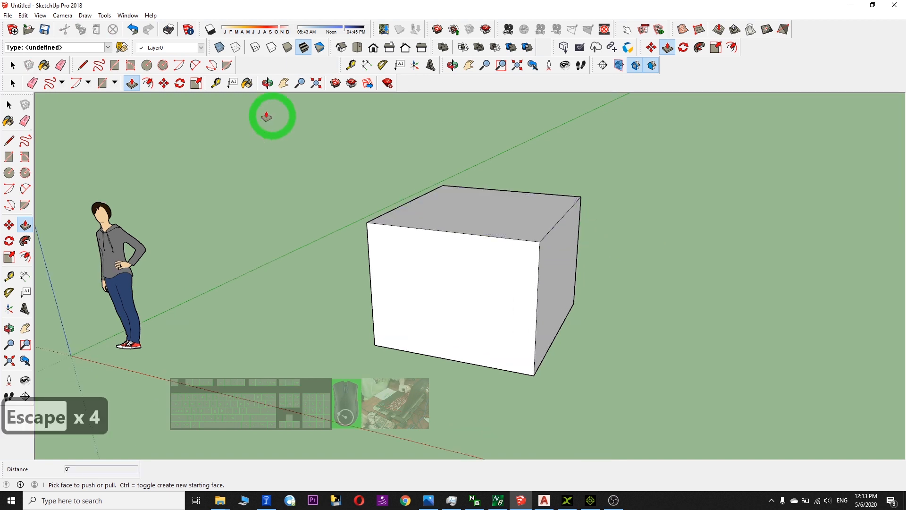
# Deform the box by moving its top front corner inward about 1' 11" and shifting a neighbouring edge.
pyautogui.click(165, 84)
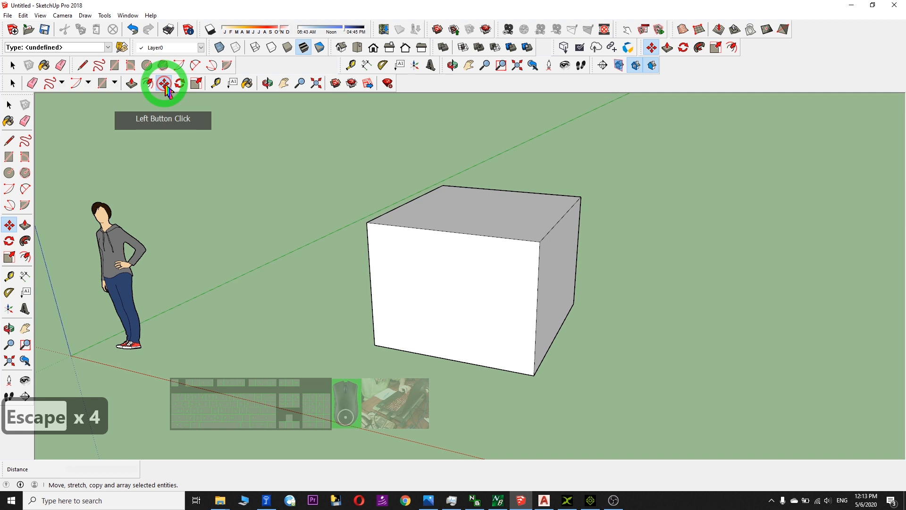
pyautogui.click(536, 241)
pyautogui.moveTo(539, 241); pyautogui.dragTo(607, 201)
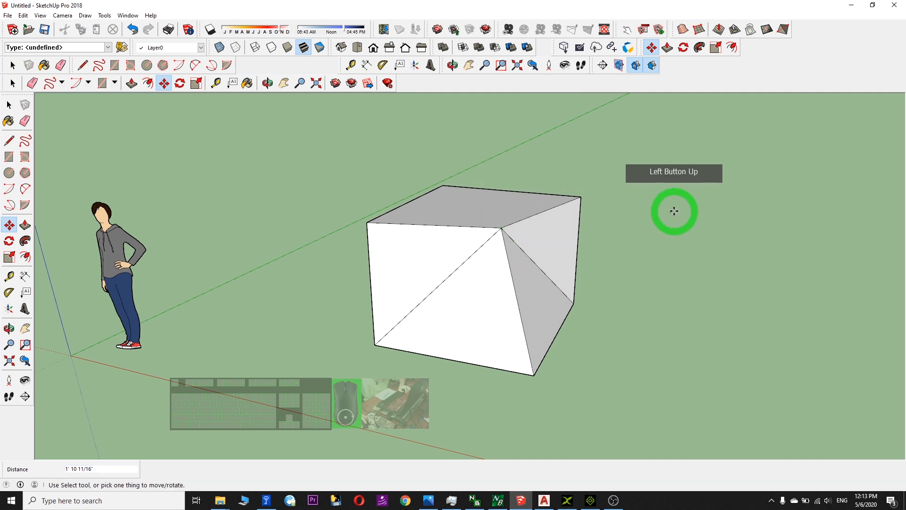
pyautogui.click(580, 261)
pyautogui.moveTo(579, 262); pyautogui.dragTo(554, 249)
pyautogui.moveTo(437, 357); pyautogui.dragTo(308, 269)
# Draw a small circle of about 3 1/8" radius on the box's front face.
pyautogui.scroll(-2, 531, 266)
pyautogui.scroll(1, 538, 269)
pyautogui.moveTo(546, 274); pyautogui.dragTo(473, 246, button='middle')
pyautogui.press('c')
pyautogui.moveTo(483, 305); pyautogui.dragTo(482, 254)
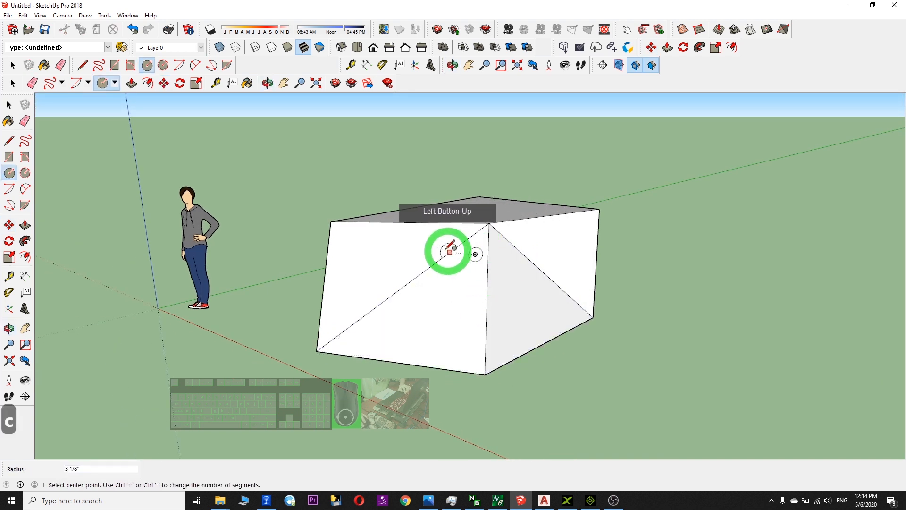
pyautogui.scroll(1, 456, 250)
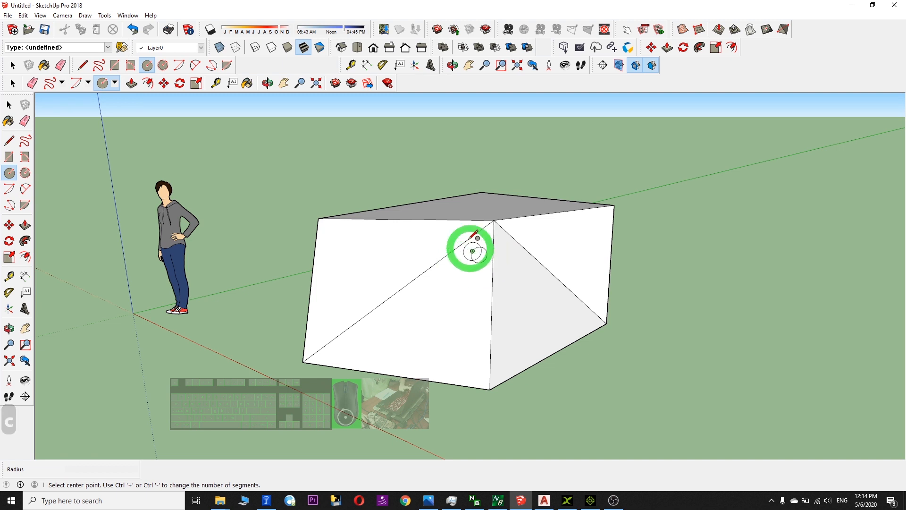
# Move the small circle down to the lower part of the box's front face.
pyautogui.click(163, 82)
pyautogui.moveTo(474, 262); pyautogui.dragTo(445, 316)
pyautogui.scroll(2, 446, 316)
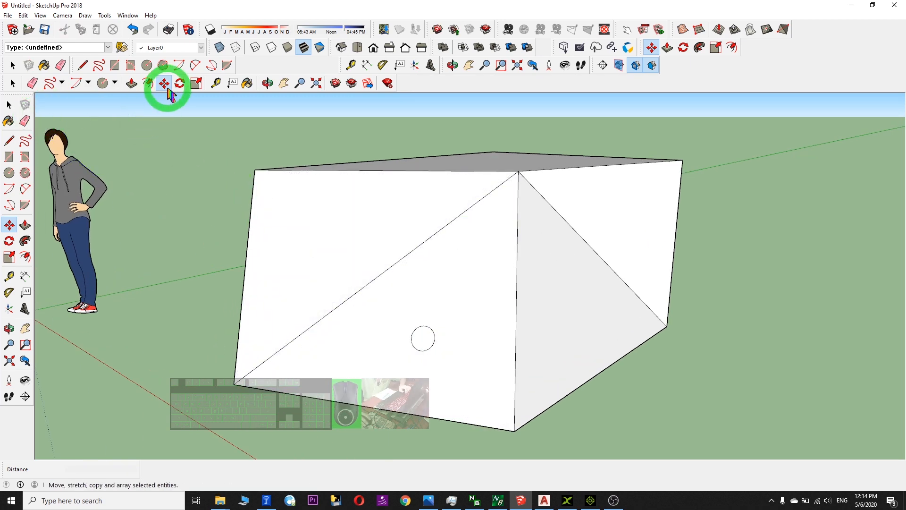
# Push the circle about 3' 10" into the box as a round hole and view it from another side.
pyautogui.click(133, 84)
pyautogui.moveTo(424, 333); pyautogui.dragTo(480, 345)
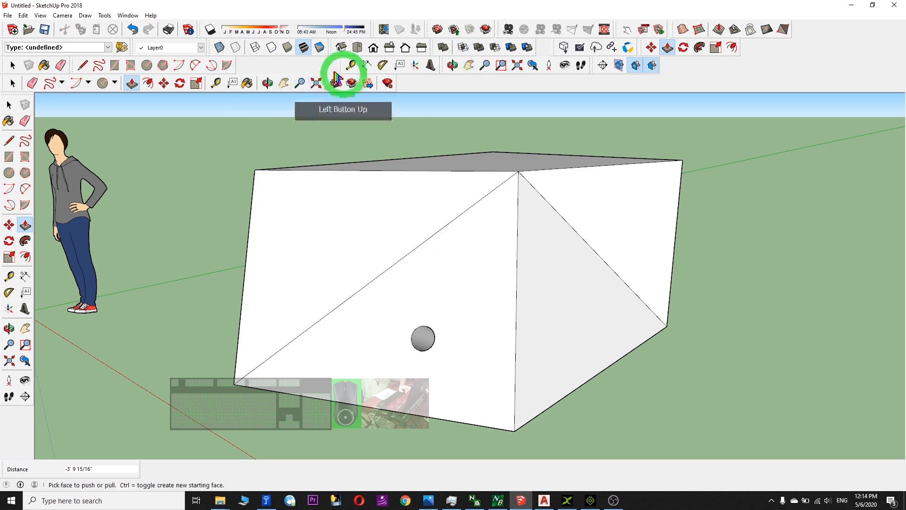
pyautogui.click(267, 83)
pyautogui.moveTo(484, 276); pyautogui.dragTo(746, 328)
pyautogui.moveTo(554, 278); pyautogui.dragTo(625, 290)
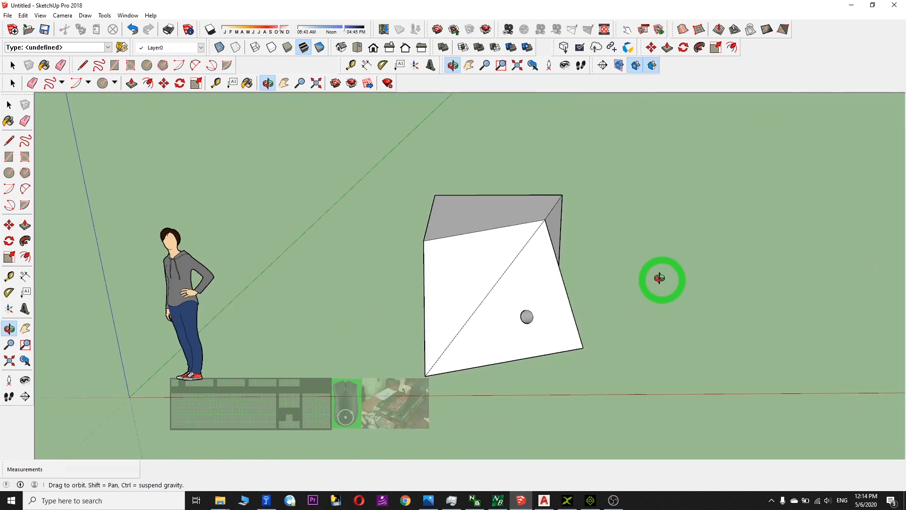
# Return to iClone to look at the apple briefly, and switch to the stem drawing in AutoCAD.
pyautogui.click(597, 500)
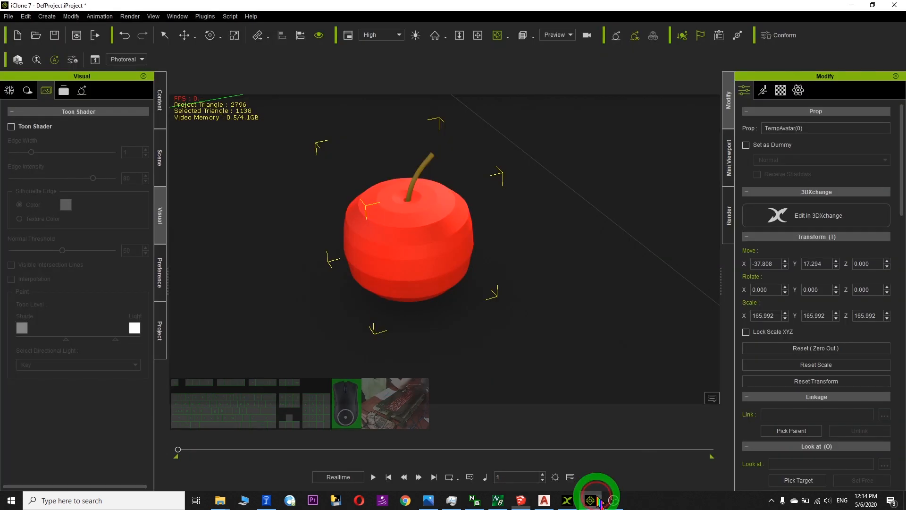
pyautogui.scroll(-3, 520, 203)
pyautogui.click(547, 502)
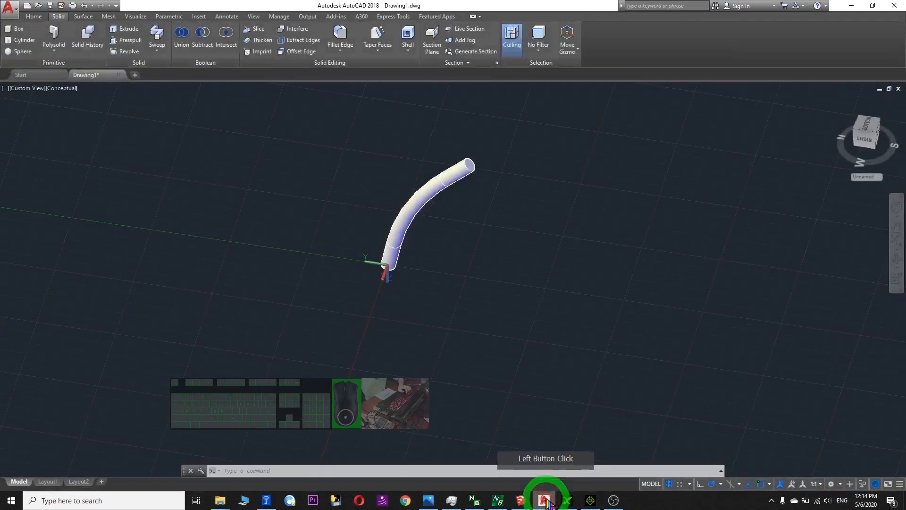
# Look over the stem solid, switch to SketchUp, and examine the box with the round hole from several angles.
pyautogui.scroll(-4, 529, 308)
pyautogui.scroll(5, 378, 316)
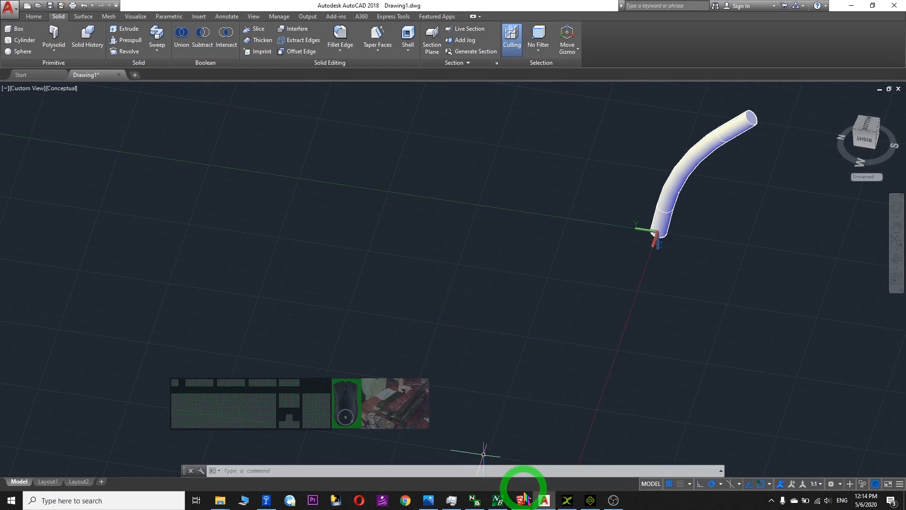
pyautogui.click(521, 500)
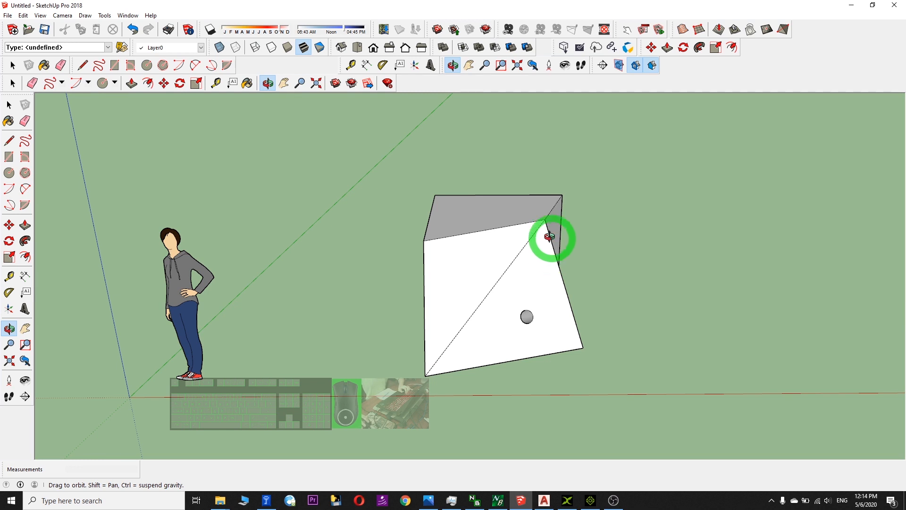
pyautogui.moveTo(565, 297); pyautogui.dragTo(542, 313)
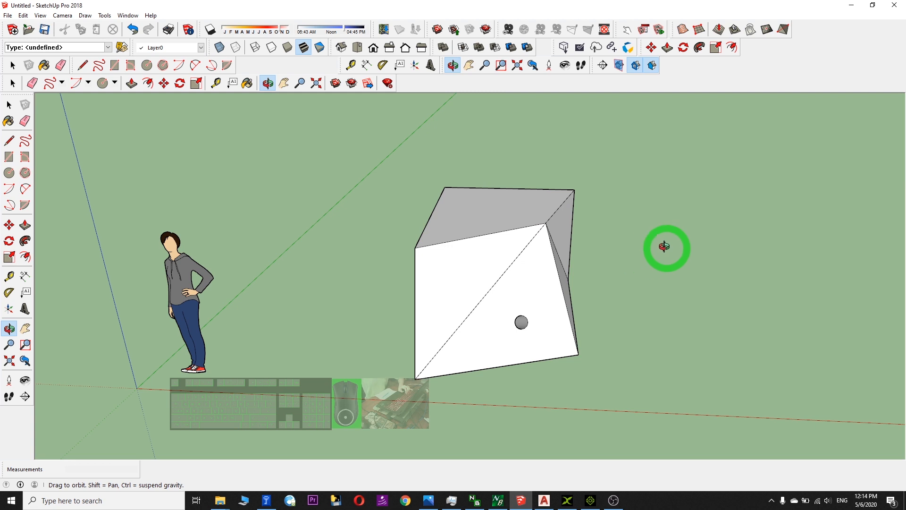
pyautogui.moveTo(561, 267); pyautogui.dragTo(532, 285)
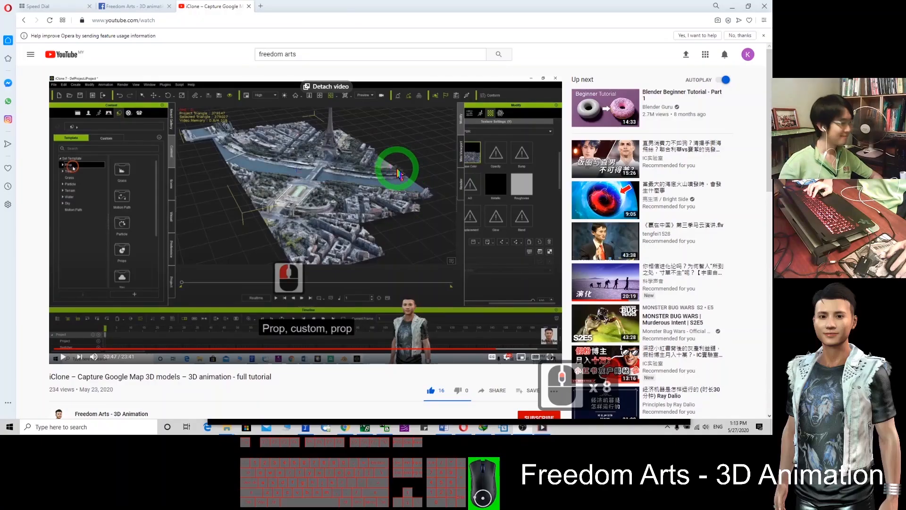
# Subscribe to the Freedom Arts - 3D Animation channel from its Google Map 3D models video and turn on the channel's notifications.
pyautogui.scroll(-5, 398, 175)
pyautogui.scroll(5, 401, 181)
pyautogui.scroll(-3, 472, 198)
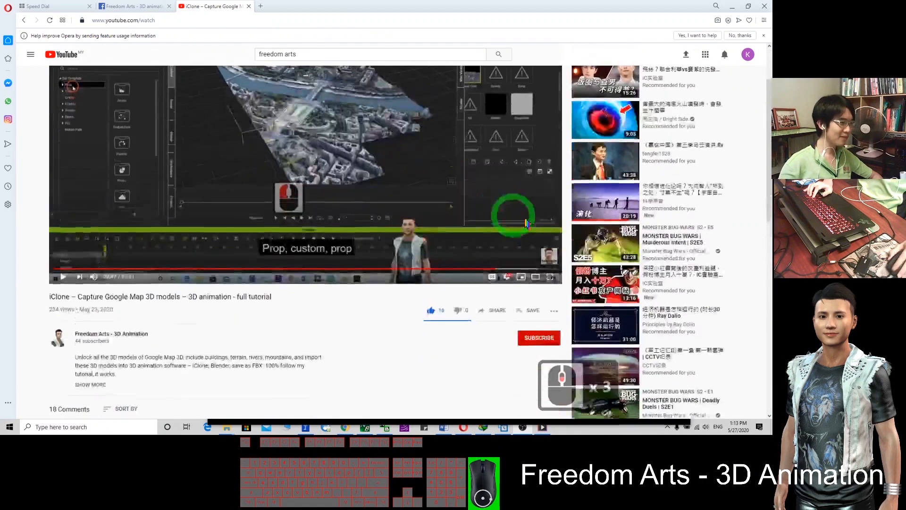
pyautogui.click(537, 298)
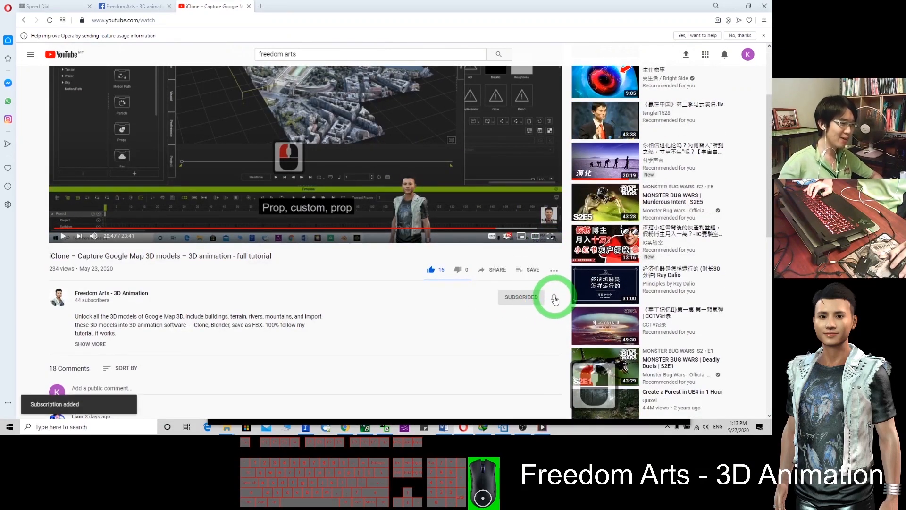
pyautogui.click(555, 298)
pyautogui.click(555, 294)
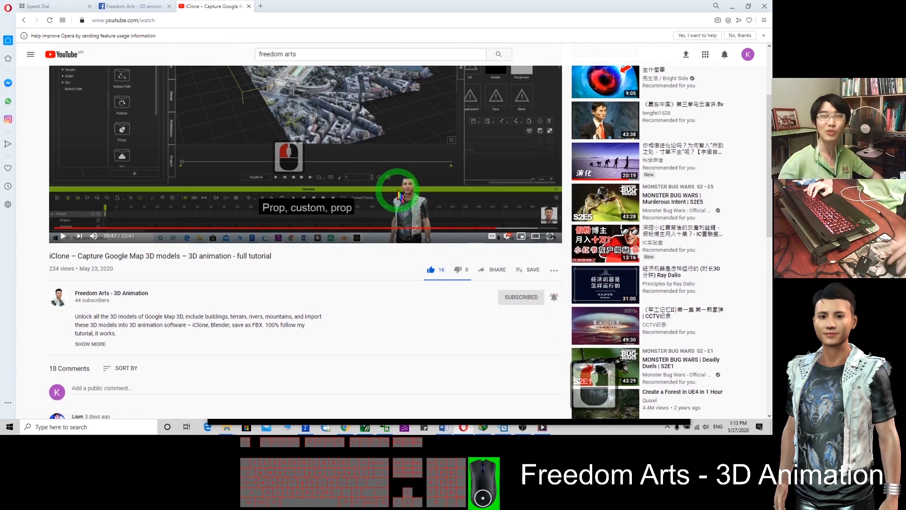